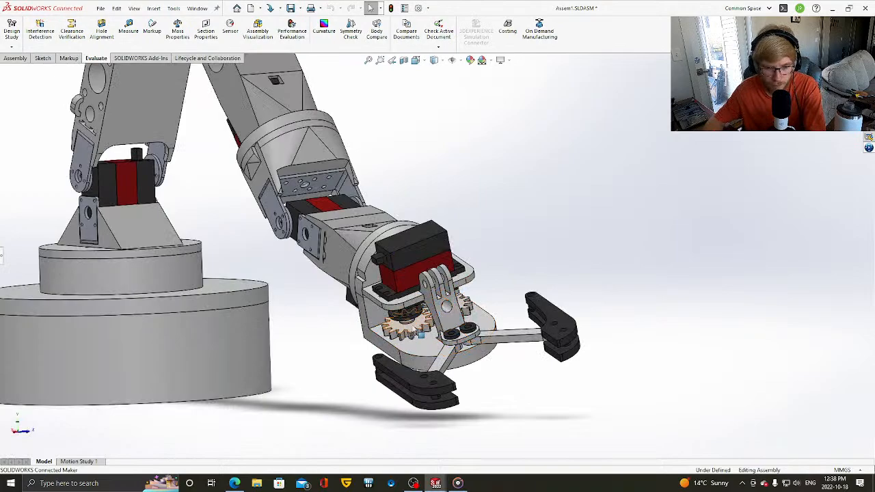
- Examine the gripper's gears, servo and fingers on the robot arm up close from several angles
{"action": "key", "text": "Down"}
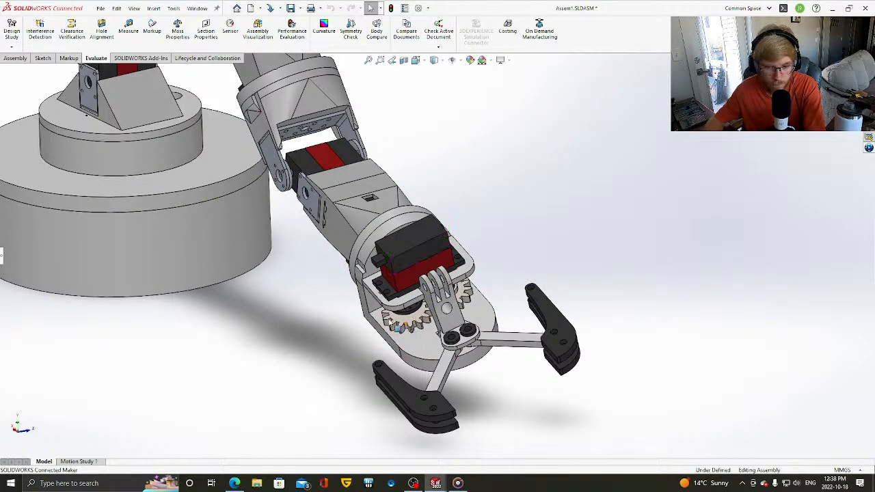
{"action": "key", "text": "Up"}
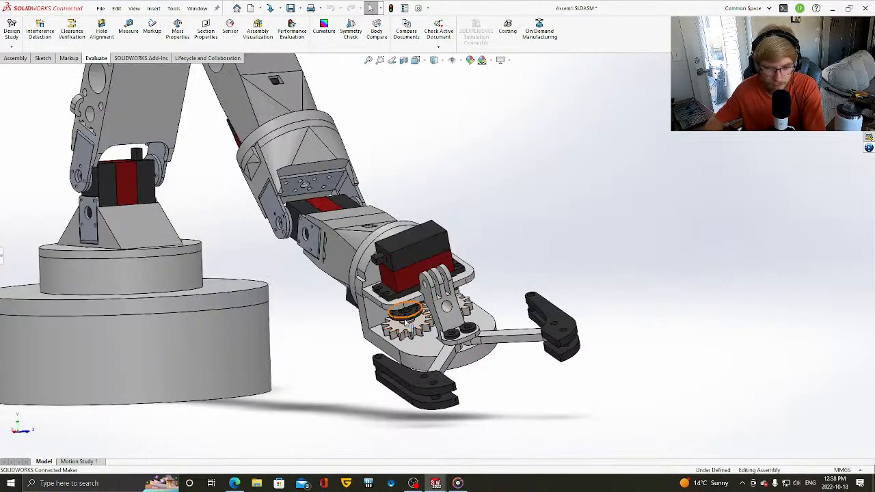
{"action": "key", "text": "Down"}
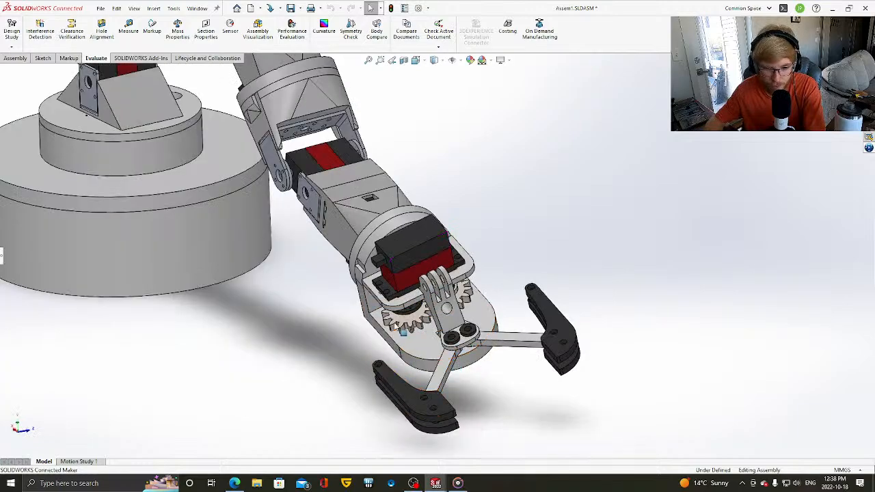
{"action": "scroll", "coordinate": [378, 369], "scroll_direction": "down", "scroll_amount": 3}
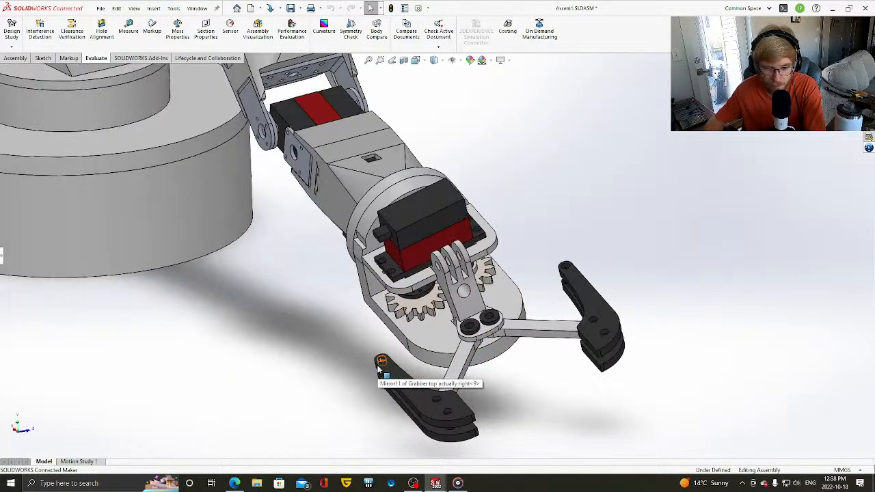
{"action": "scroll", "coordinate": [440, 287], "scroll_direction": "down", "scroll_amount": 2}
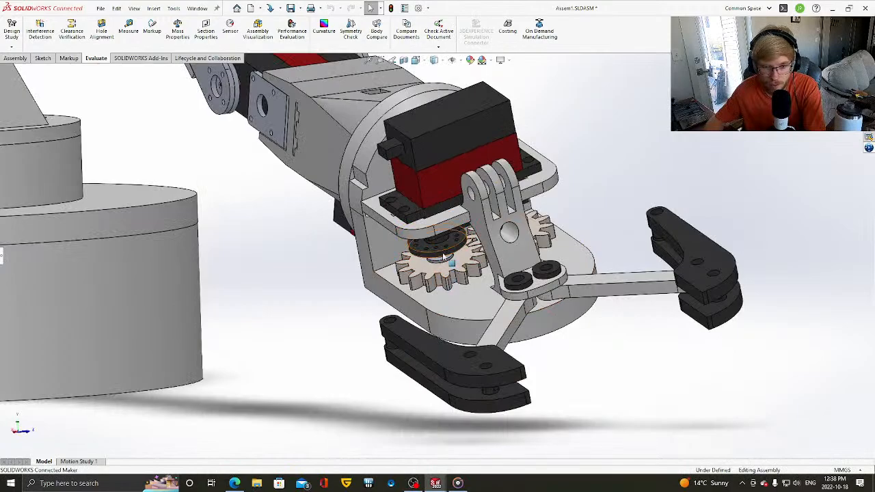
{"action": "key", "text": "Up"}
{"action": "key", "text": "Left"}
{"action": "key", "text": "Left"}
{"action": "middle_click_drag", "start_coordinate": [567, 268], "coordinate": [559, 282]}
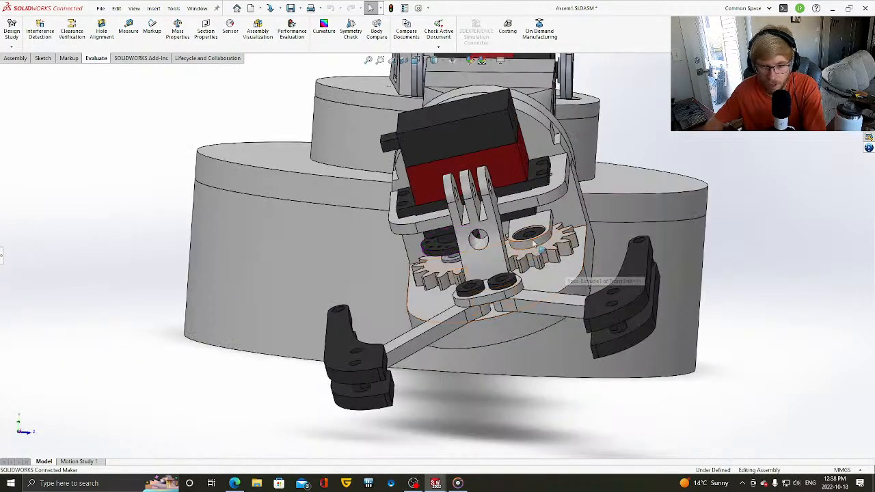
{"action": "middle_click_drag", "start_coordinate": [479, 226], "coordinate": [445, 287]}
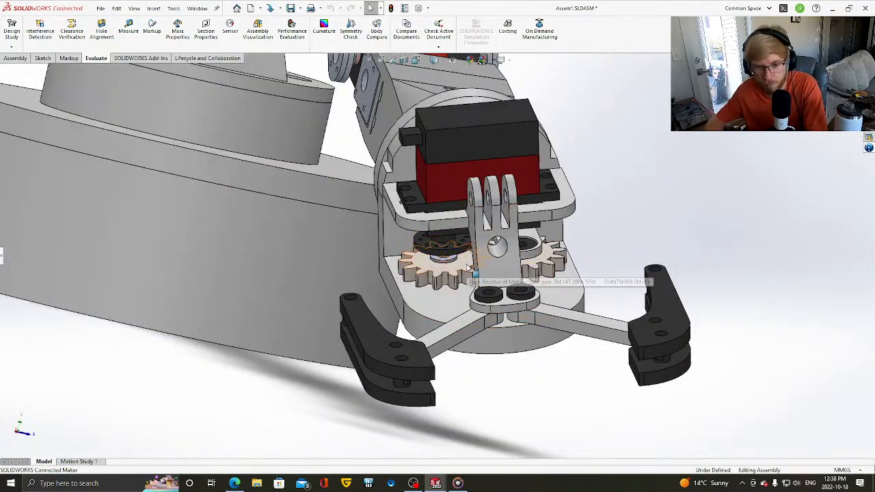
{"action": "scroll", "coordinate": [469, 269], "scroll_direction": "up", "scroll_amount": 3}
{"action": "scroll", "coordinate": [444, 275], "scroll_direction": "down", "scroll_amount": 3}
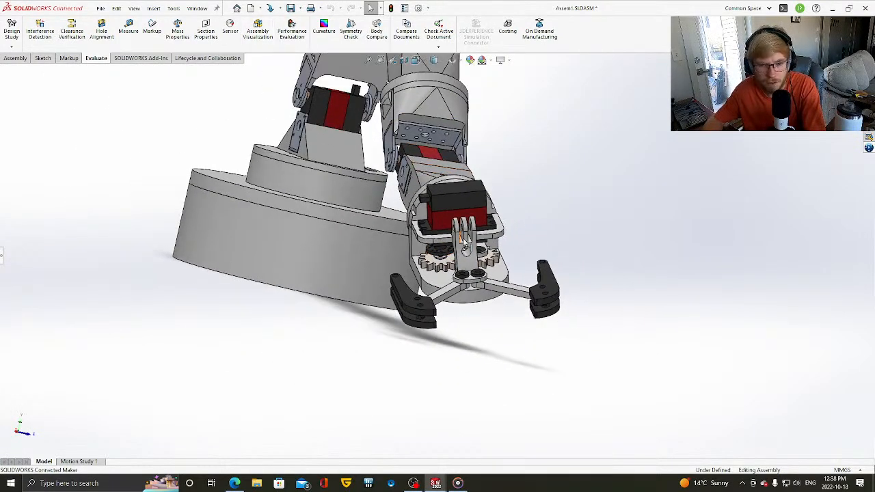
{"action": "scroll", "coordinate": [443, 275], "scroll_direction": "down", "scroll_amount": 2}
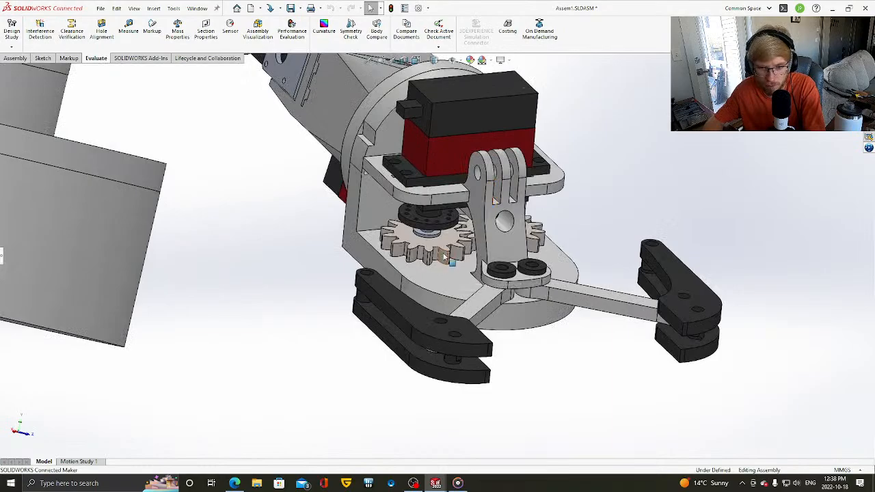
- Rotate the gripper assembly about the wrist joint by its gear and swing it back towards its earlier orientation
{"action": "left_click_drag", "start_coordinate": [480, 253], "coordinate": [454, 287]}
{"action": "left_click", "coordinate": [563, 347]}
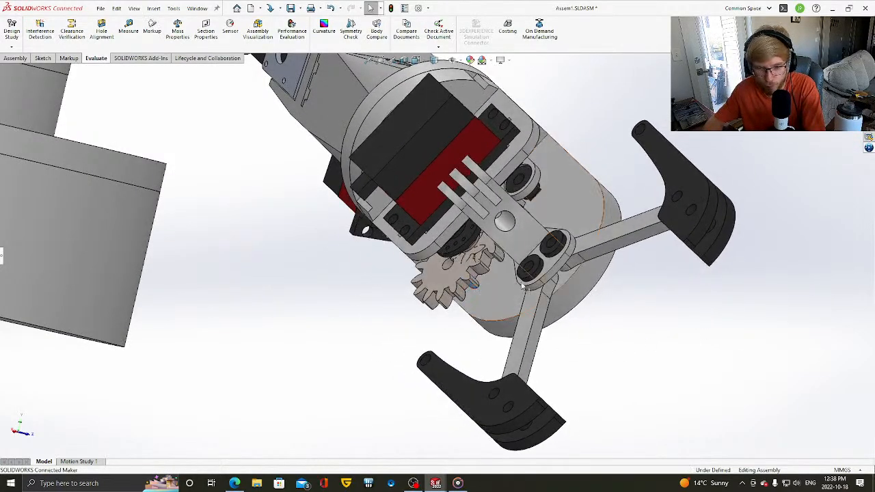
{"action": "left_click_drag", "start_coordinate": [593, 283], "coordinate": [606, 363]}
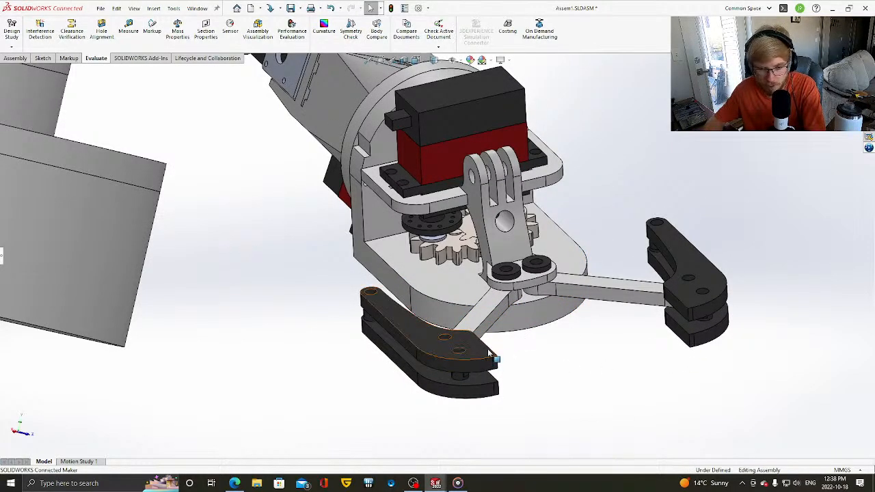
- Swing the gripper fingers together and turn the gripper about the wrist joint to a new orientation
{"action": "mouse_move", "coordinate": [479, 352]}
{"action": "left_mouse_down"}
{"action": "mouse_move", "coordinate": [418, 303]}
{"action": "mouse_move", "coordinate": [455, 346]}
{"action": "mouse_move", "coordinate": [494, 348]}
{"action": "mouse_move", "coordinate": [480, 303]}
{"action": "mouse_move", "coordinate": [419, 301]}
{"action": "mouse_move", "coordinate": [485, 352]}
{"action": "left_mouse_up"}
{"action": "scroll", "coordinate": [582, 271], "scroll_direction": "up", "scroll_amount": 3}
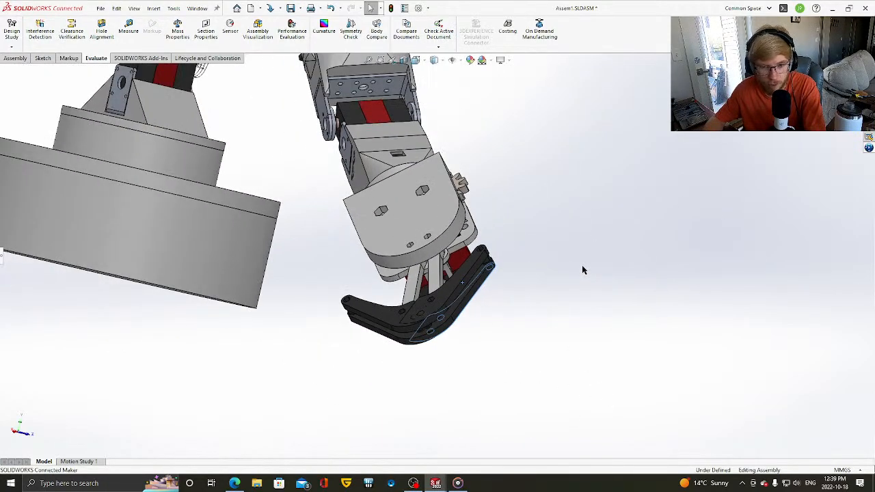
{"action": "left_click_drag", "start_coordinate": [427, 208], "coordinate": [357, 319]}
{"action": "scroll", "coordinate": [520, 201], "scroll_direction": "up", "scroll_amount": 2}
{"action": "scroll", "coordinate": [485, 280], "scroll_direction": "up", "scroll_amount": 2}
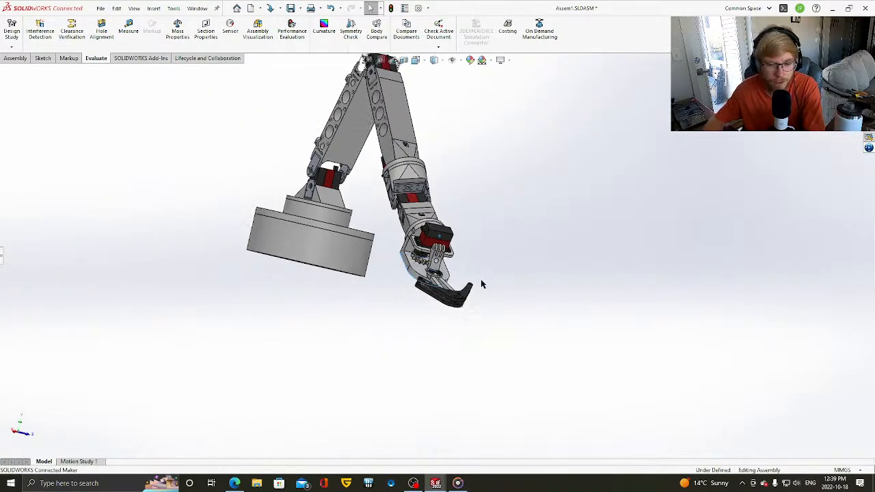
- Switch to SimScale in the browser, check the OBS streaming window, and return to the link's simulation results
{"action": "left_click", "coordinate": [235, 483]}
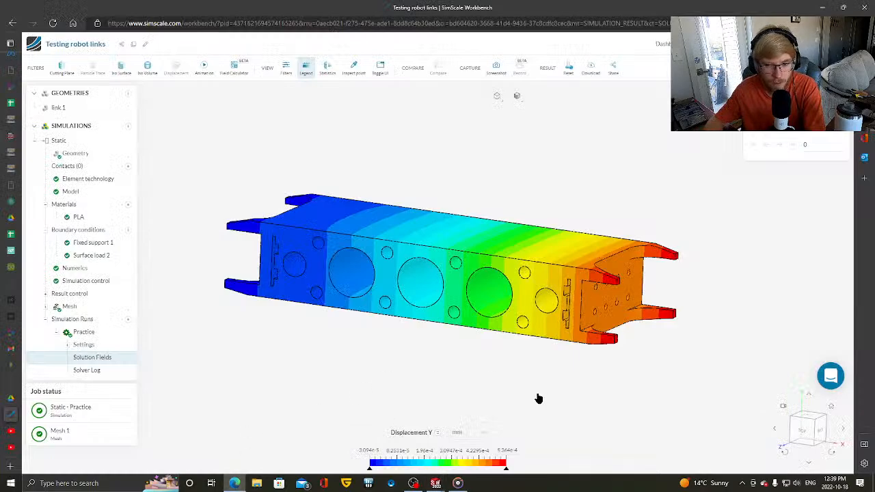
{"action": "left_click", "coordinate": [413, 484]}
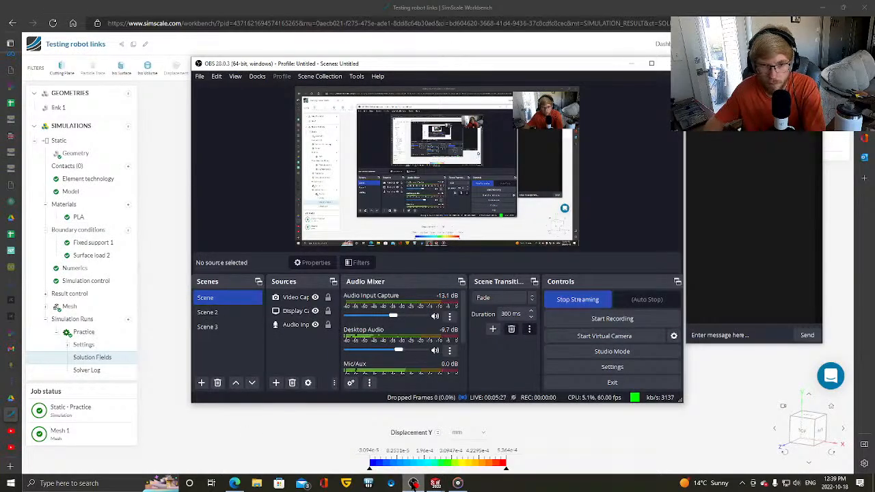
{"action": "left_click", "coordinate": [256, 438]}
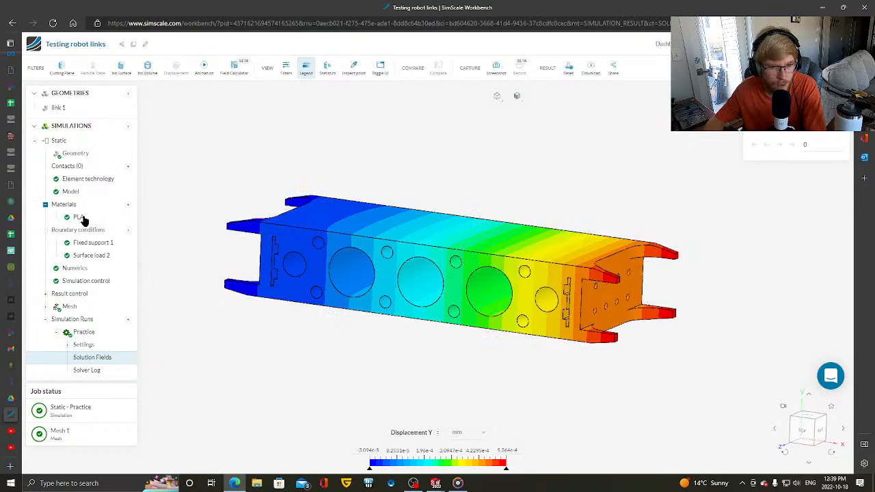
- Compare the PLA and ABS properties in the material library and close it without assigning a material
{"action": "left_click", "coordinate": [129, 206]}
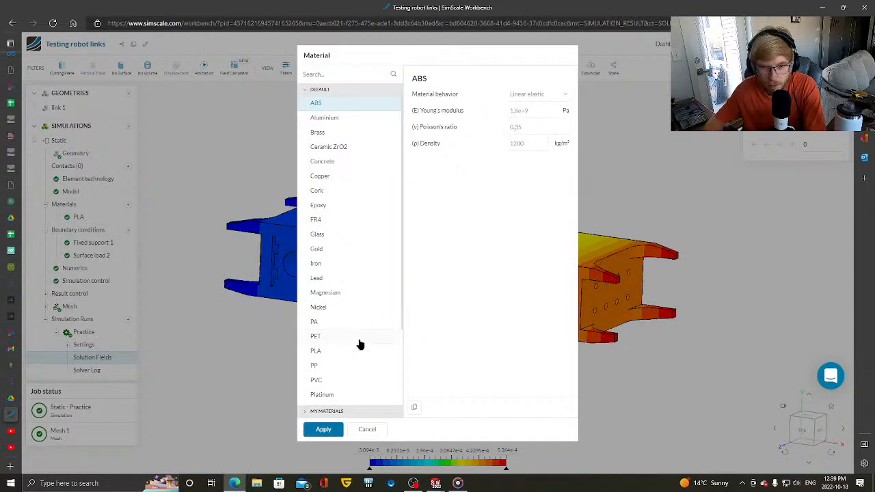
{"action": "left_click", "coordinate": [326, 351]}
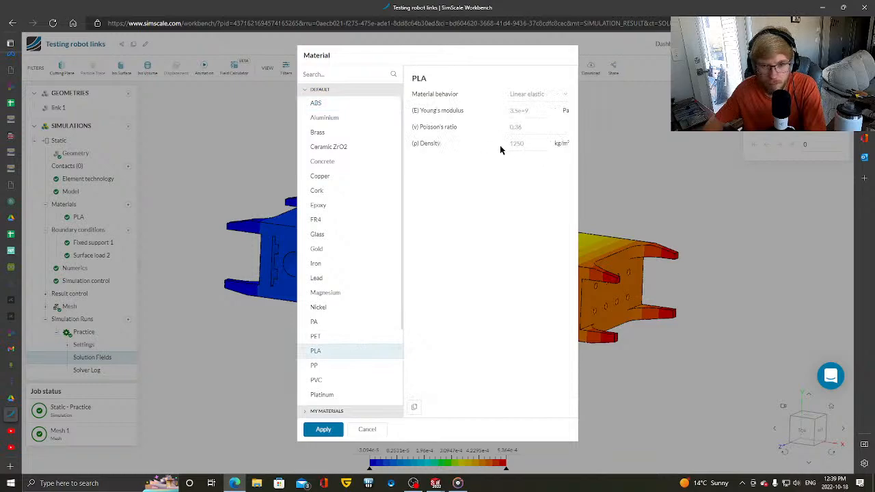
{"action": "left_click", "coordinate": [336, 104]}
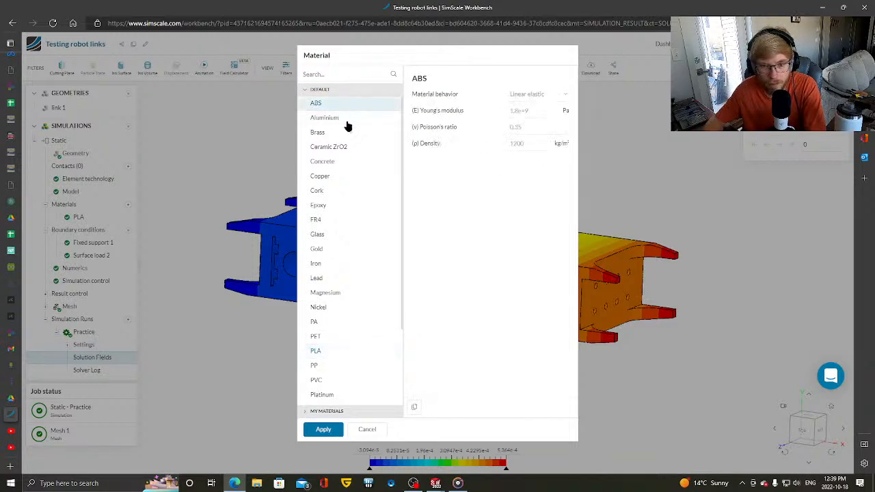
{"action": "left_click", "coordinate": [324, 353]}
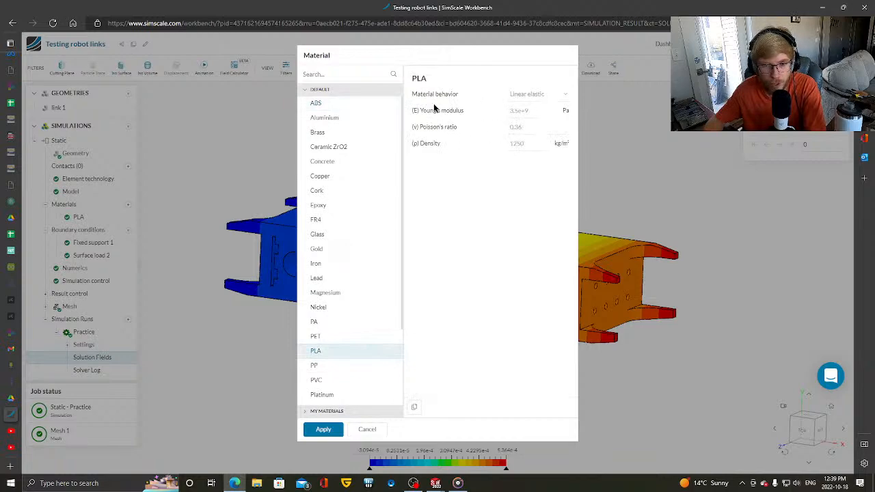
{"action": "left_click", "coordinate": [321, 105]}
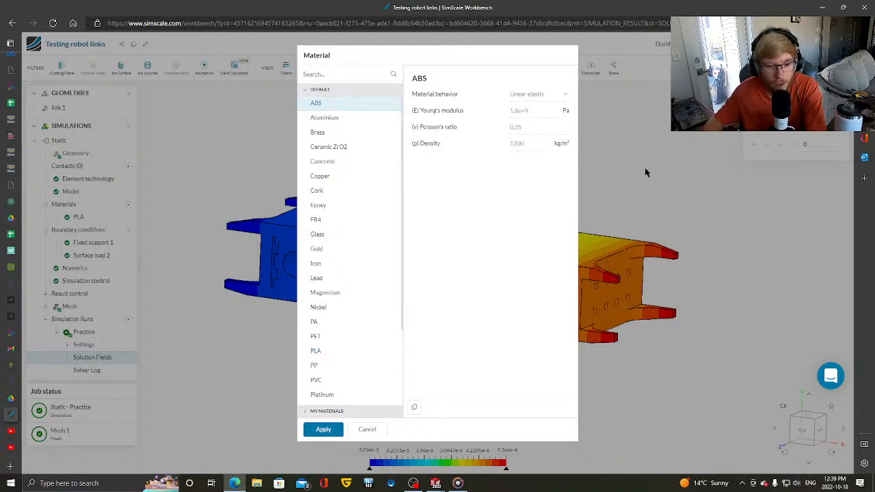
{"action": "left_click", "coordinate": [368, 428]}
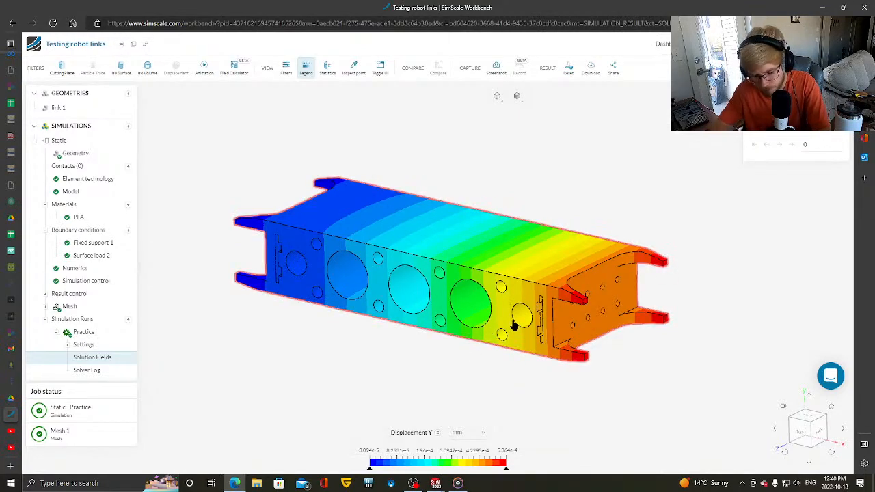
- Lower the system volume and examine the Displacement Y plot on the robot link from several angles
{"action": "key", "text": "XF86AudioLowerVolume"}
{"action": "key", "text": "XF86AudioLowerVolume"}
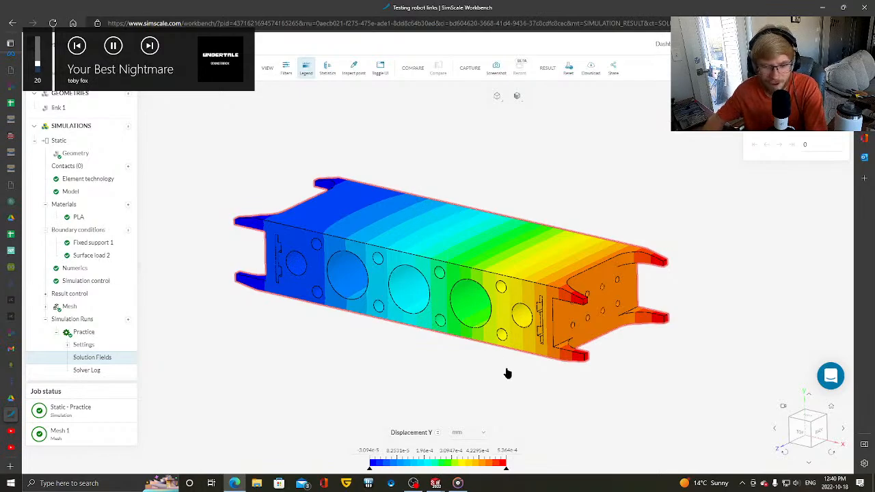
{"action": "left_click_drag", "start_coordinate": [494, 380], "coordinate": [426, 350]}
{"action": "left_click_drag", "start_coordinate": [470, 333], "coordinate": [459, 383]}
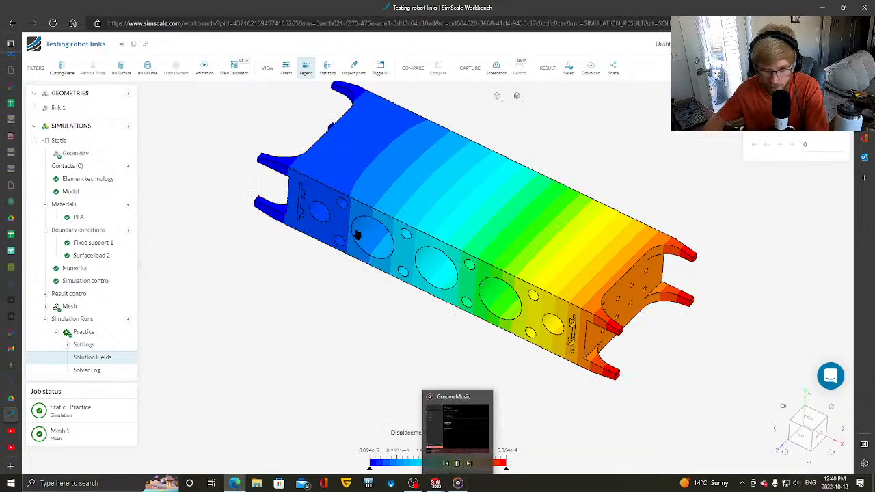
{"action": "left_click_drag", "start_coordinate": [337, 316], "coordinate": [514, 150]}
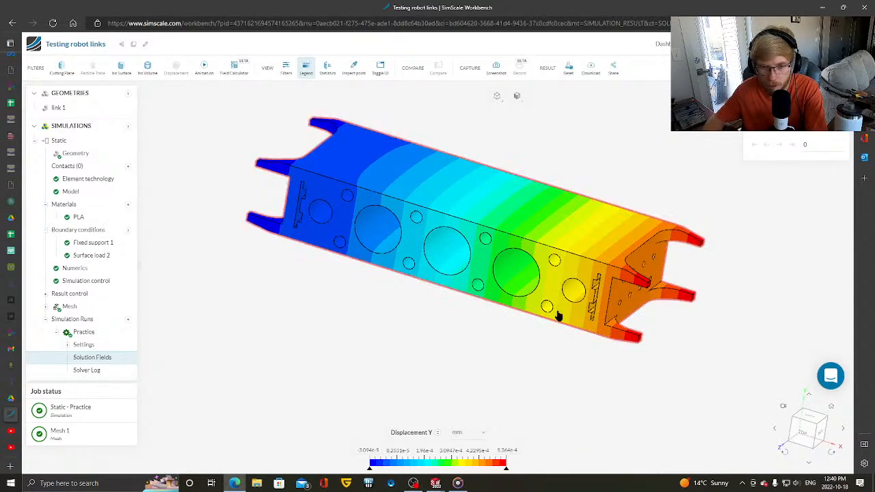
{"action": "left_click_drag", "start_coordinate": [495, 373], "coordinate": [434, 319]}
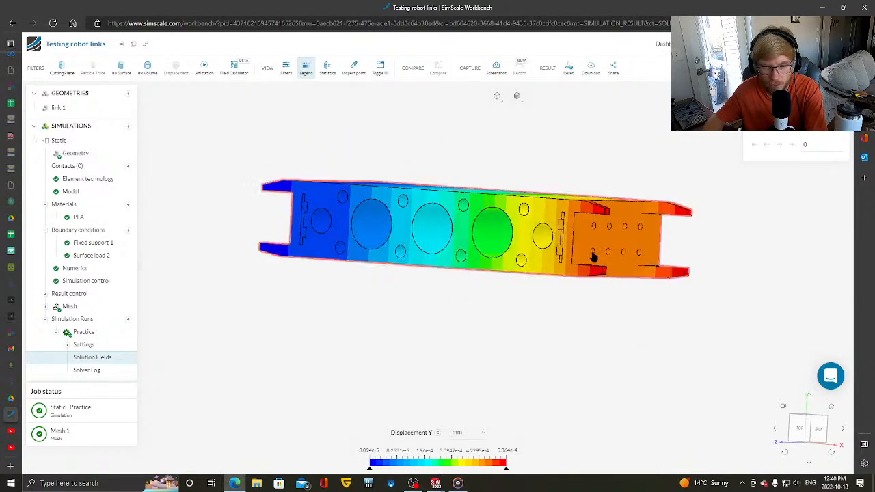
{"action": "left_click_drag", "start_coordinate": [520, 340], "coordinate": [519, 342]}
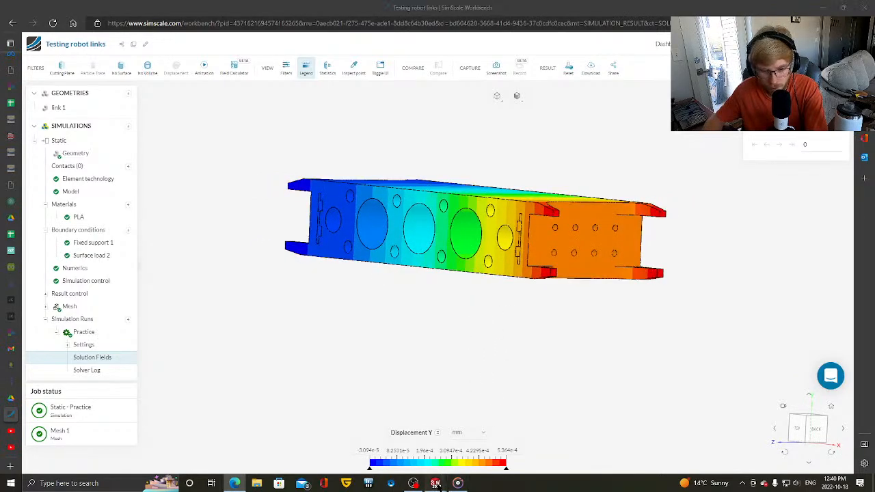
- Switch to SOLIDWORKS and rotate the arm's wrist segments and gripper into a new pose
{"action": "mouse_move", "coordinate": [436, 483]}
{"action": "left_click", "coordinate": [504, 437]}
{"action": "scroll", "coordinate": [310, 311], "scroll_direction": "up", "scroll_amount": 2}
{"action": "middle_click_drag", "start_coordinate": [335, 198], "coordinate": [392, 221]}
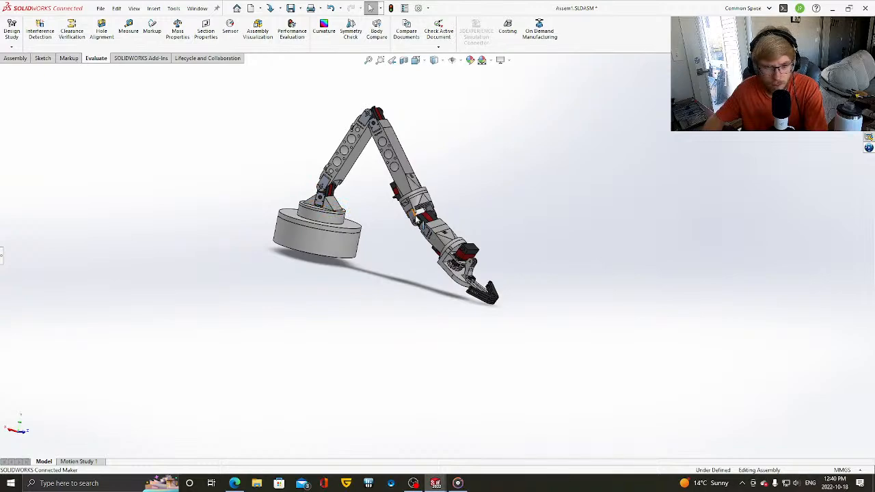
{"action": "left_click_drag", "start_coordinate": [415, 214], "coordinate": [574, 259]}
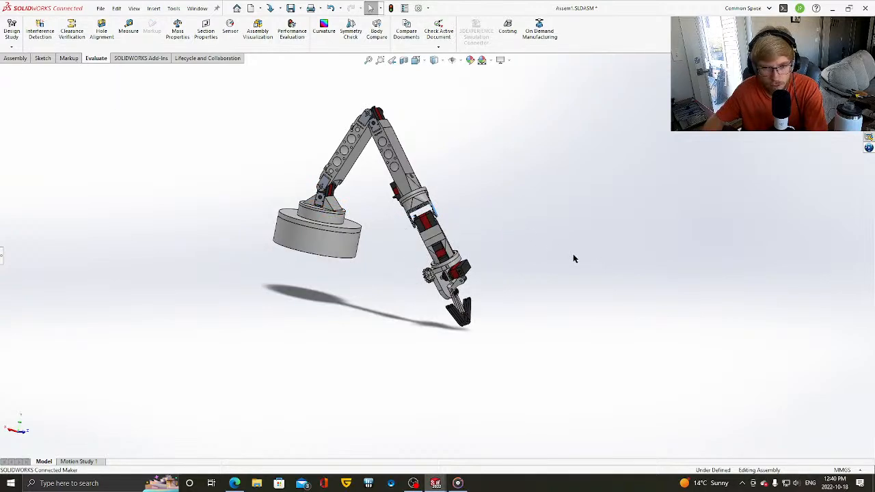
{"action": "left_click_drag", "start_coordinate": [454, 257], "coordinate": [607, 316]}
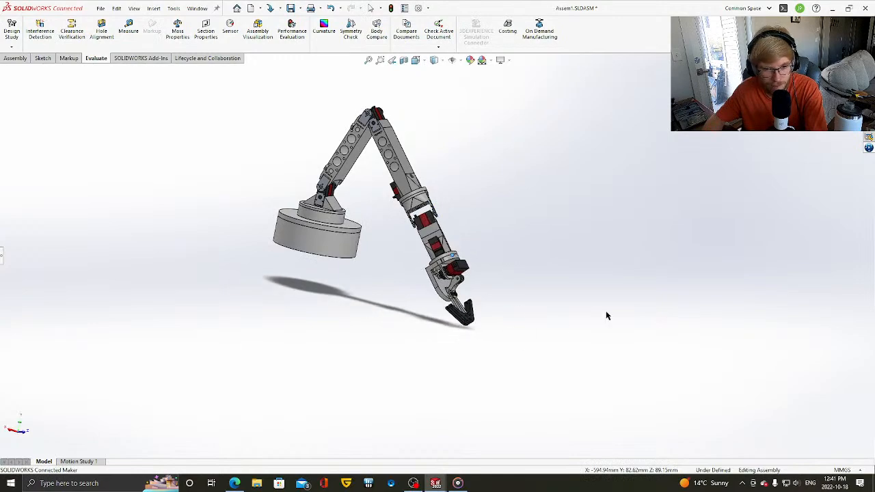
{"action": "left_click_drag", "start_coordinate": [444, 296], "coordinate": [396, 268]}
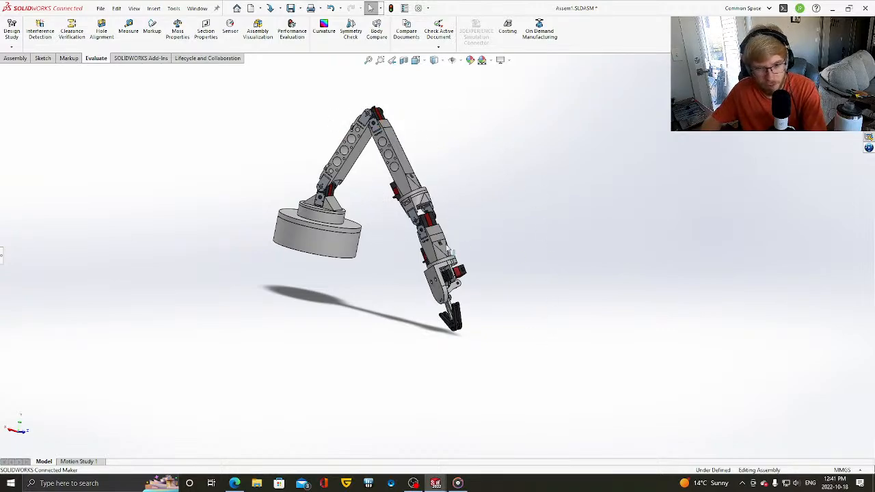
- Inspect the arm's large cylindrical base up close and select its top face
{"action": "middle_click_drag", "start_coordinate": [409, 232], "coordinate": [367, 249]}
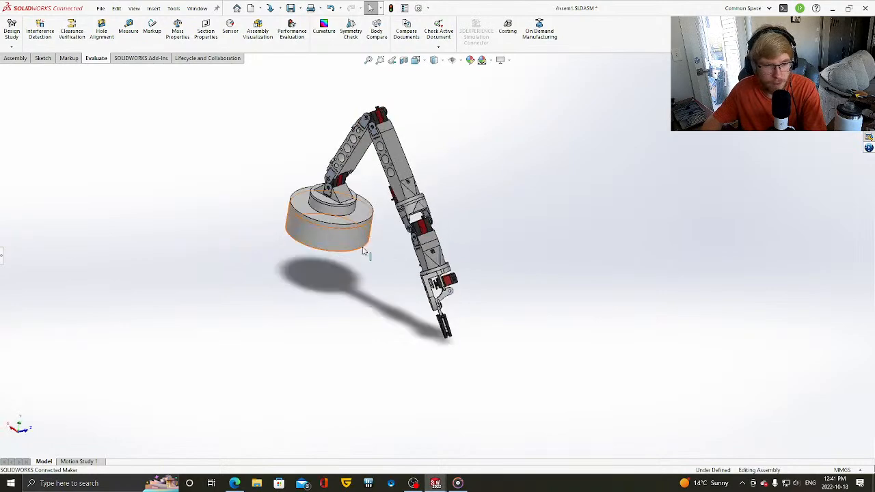
{"action": "scroll", "coordinate": [381, 264], "scroll_direction": "down", "scroll_amount": 2}
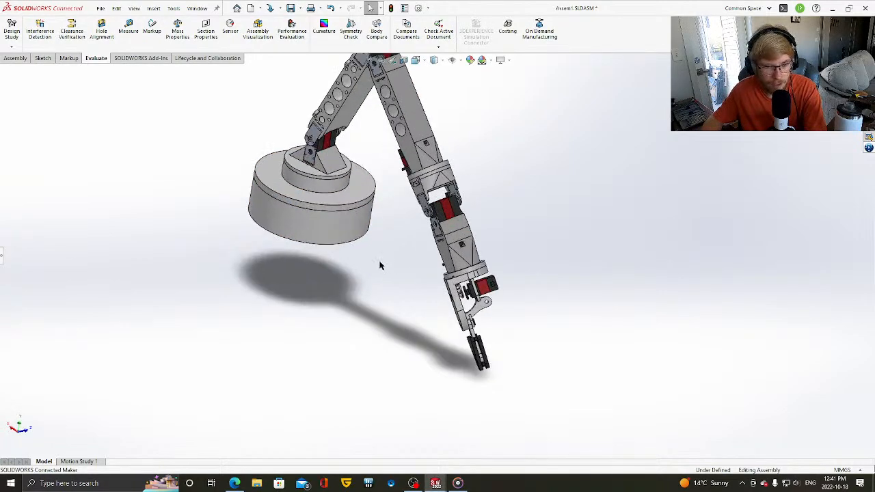
{"action": "scroll", "coordinate": [359, 226], "scroll_direction": "down", "scroll_amount": 3}
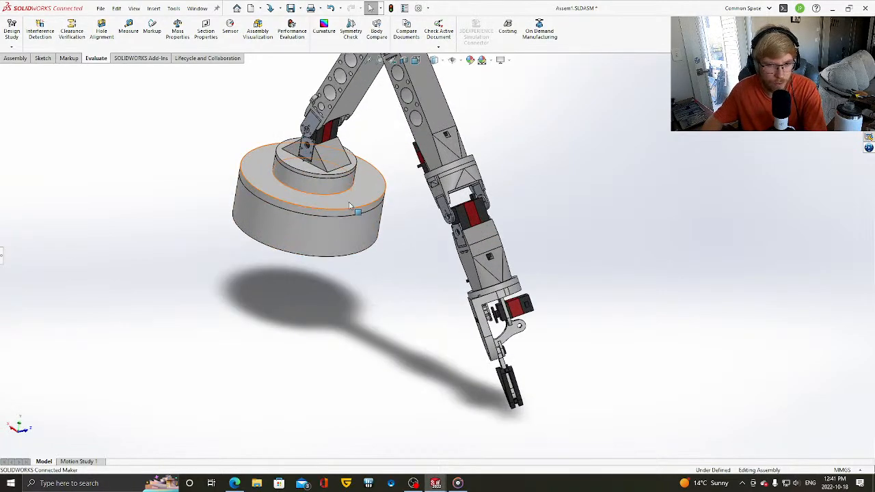
{"action": "left_click", "coordinate": [238, 192]}
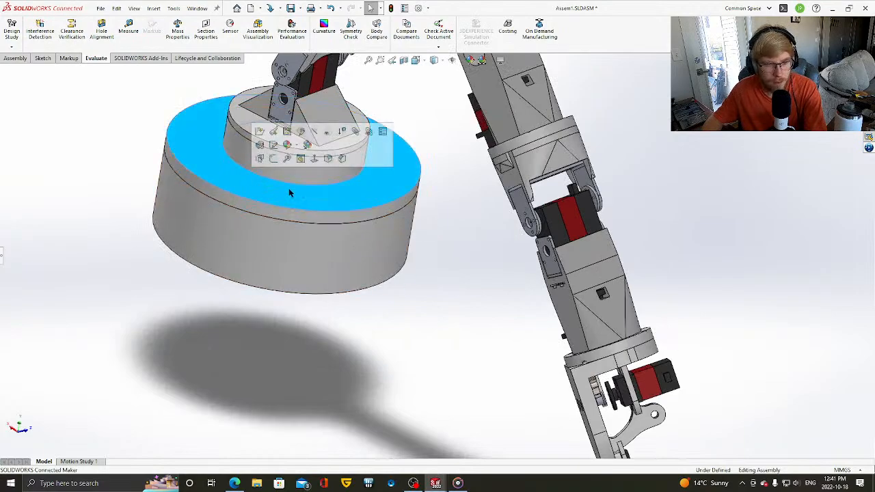
- Make the base cap transparent and examine the servo mounted inside the cylindrical base
{"action": "left_click", "coordinate": [328, 132]}
{"action": "left_click", "coordinate": [451, 329]}
{"action": "middle_click_drag", "start_coordinate": [451, 329], "coordinate": [426, 352]}
{"action": "key", "text": "Up"}
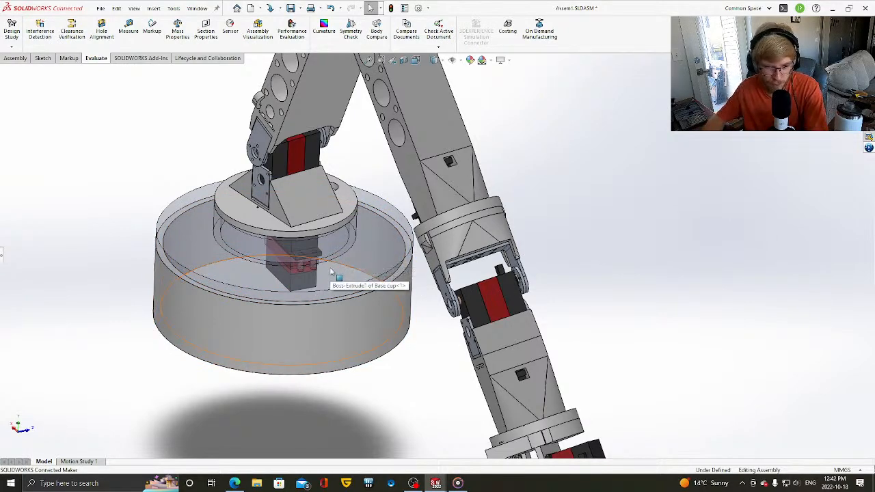
{"action": "middle_click_drag", "start_coordinate": [335, 272], "coordinate": [397, 217]}
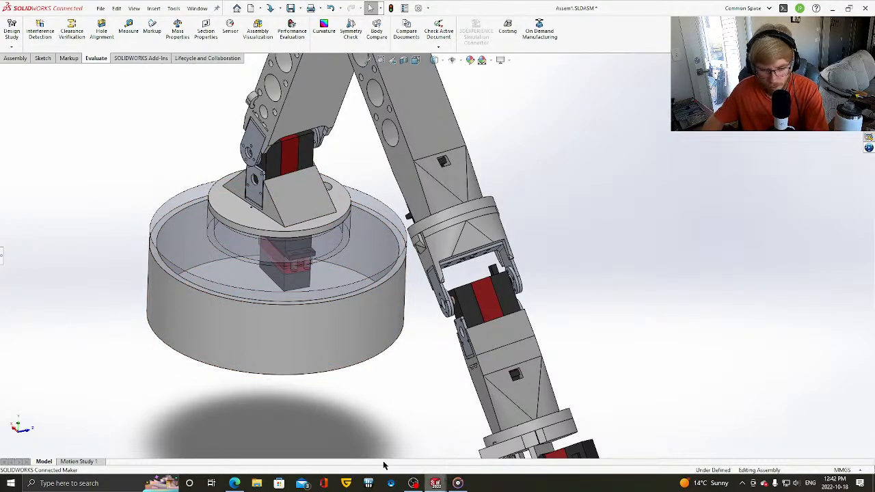
- Switch to SimScale, open the Practice run of the static simulation and post-process its results
{"action": "left_click", "coordinate": [235, 484]}
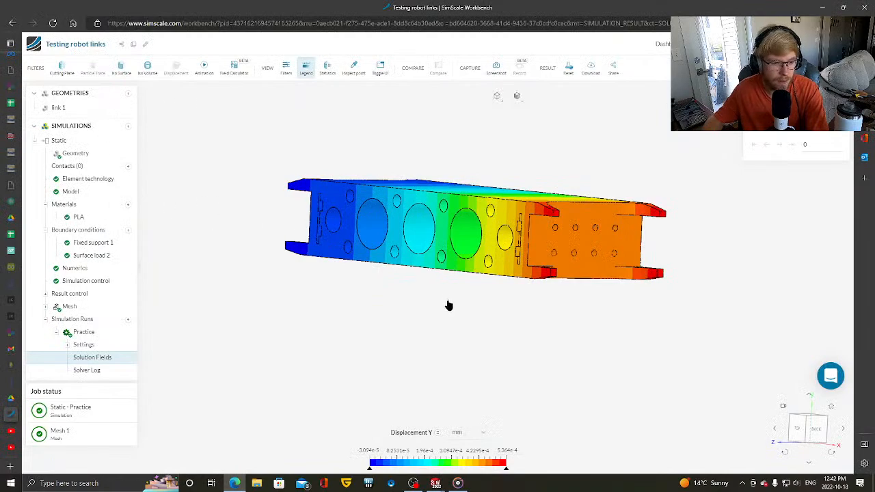
{"action": "left_click", "coordinate": [84, 334]}
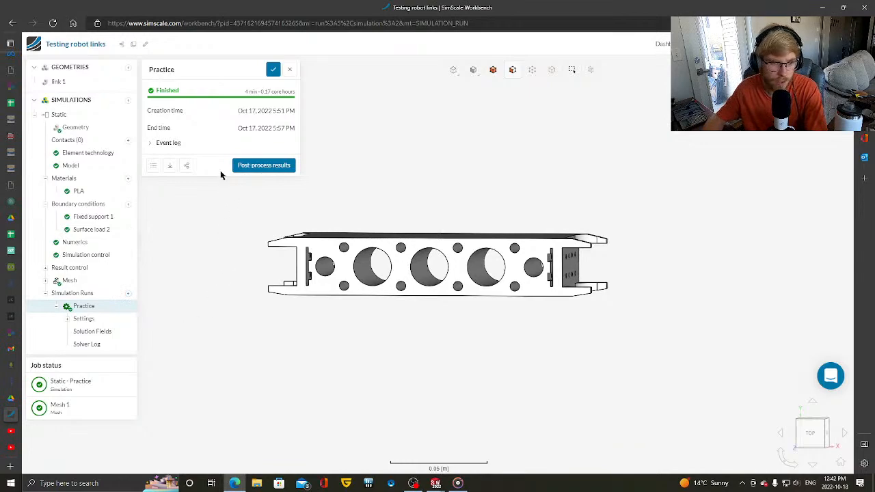
{"action": "left_click_drag", "start_coordinate": [555, 336], "coordinate": [541, 350]}
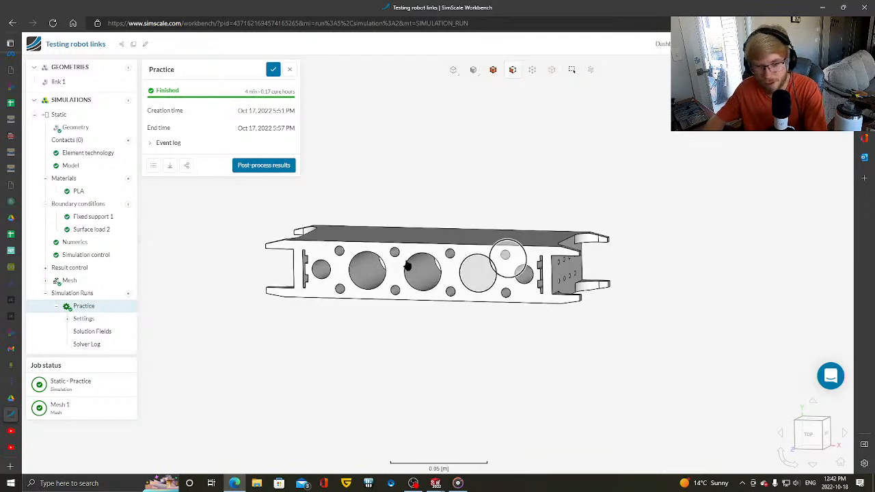
{"action": "left_click", "coordinate": [268, 166]}
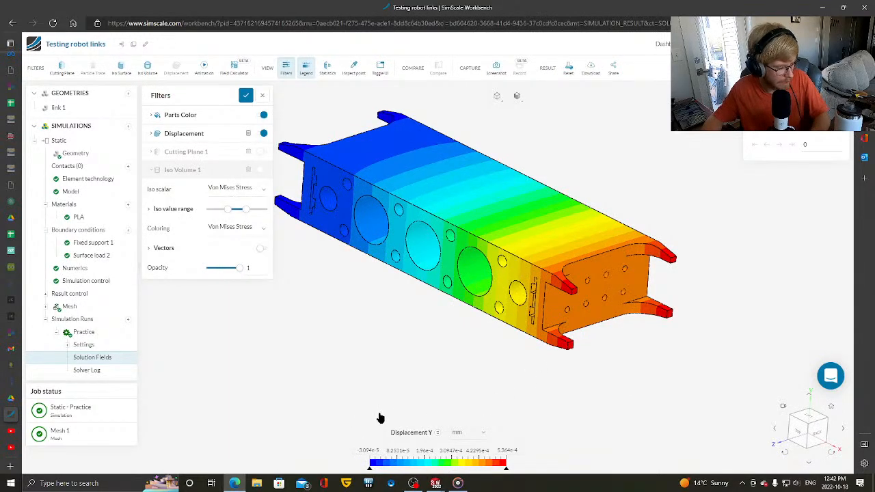
- Switch to SOLIDWORKS and close the Assem1 assembly, rebuilding and saving it, and dismiss the What's Wrong report
{"action": "left_click", "coordinate": [436, 482]}
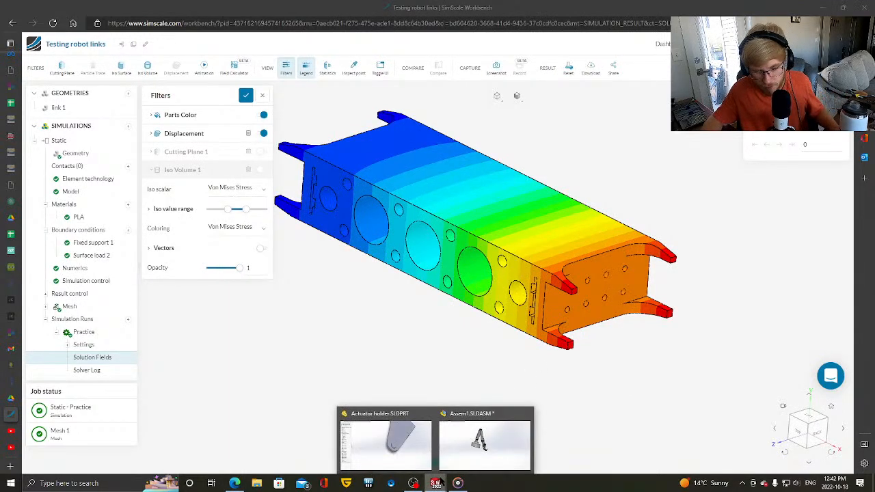
{"action": "left_click", "coordinate": [528, 413]}
{"action": "left_click", "coordinate": [430, 227]}
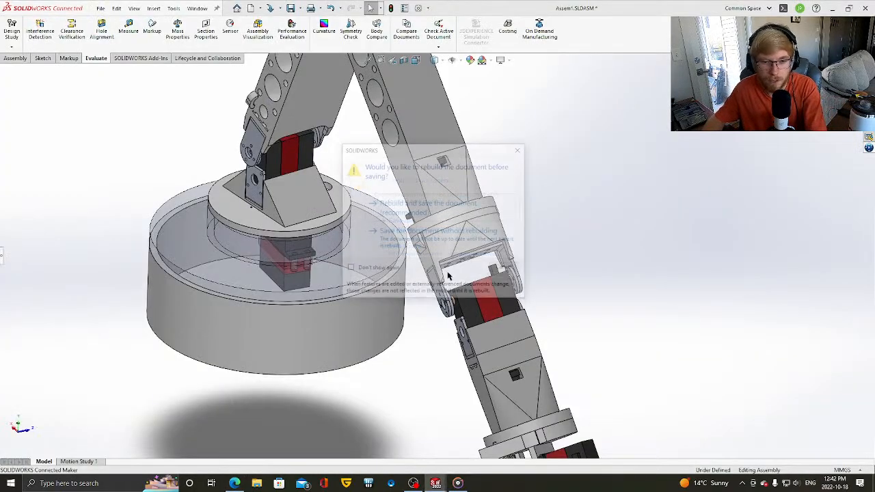
{"action": "left_click", "coordinate": [420, 203]}
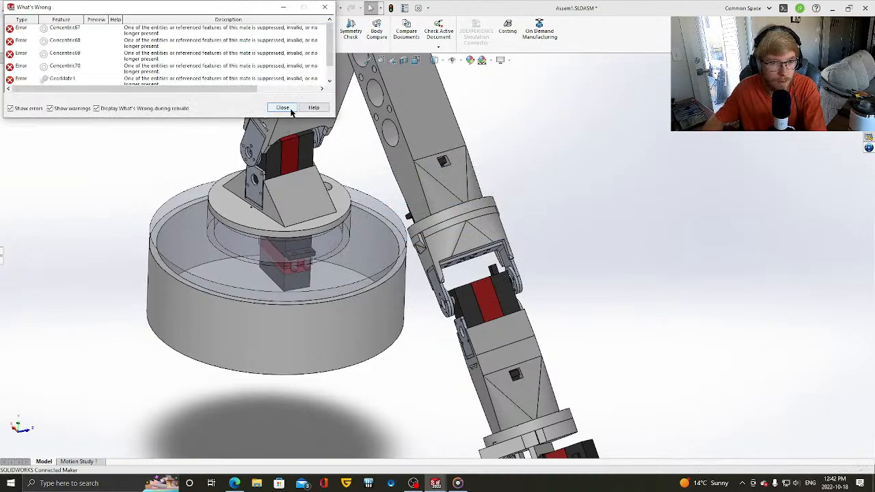
{"action": "left_click", "coordinate": [283, 107]}
{"action": "scroll", "coordinate": [417, 297], "scroll_direction": "up", "scroll_amount": 6}
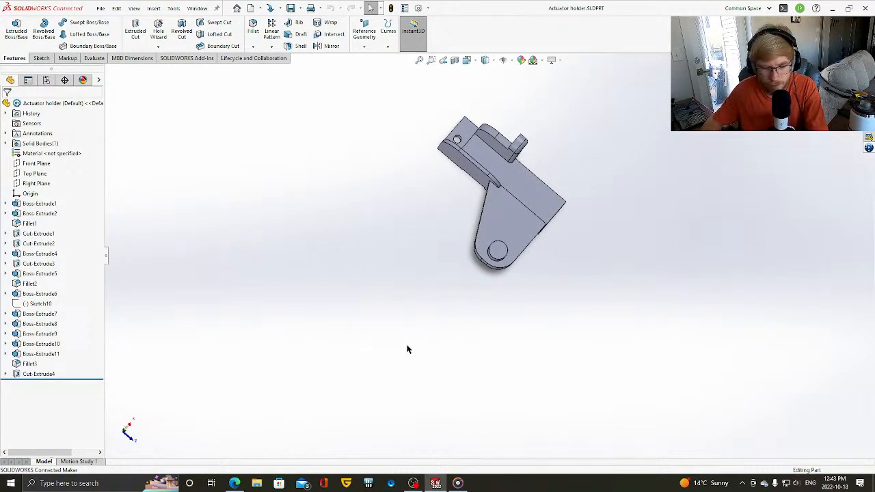
{"action": "left_click", "coordinate": [414, 483]}
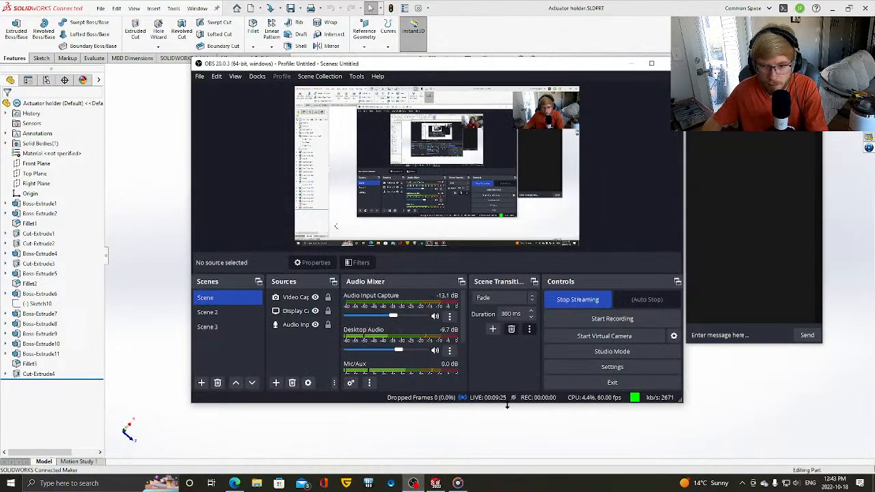
{"action": "left_click", "coordinate": [748, 404]}
- Examine the Actuator holder part's pivot boss, side walls and base from several angles
{"action": "middle_click_drag", "start_coordinate": [387, 356], "coordinate": [465, 190]}
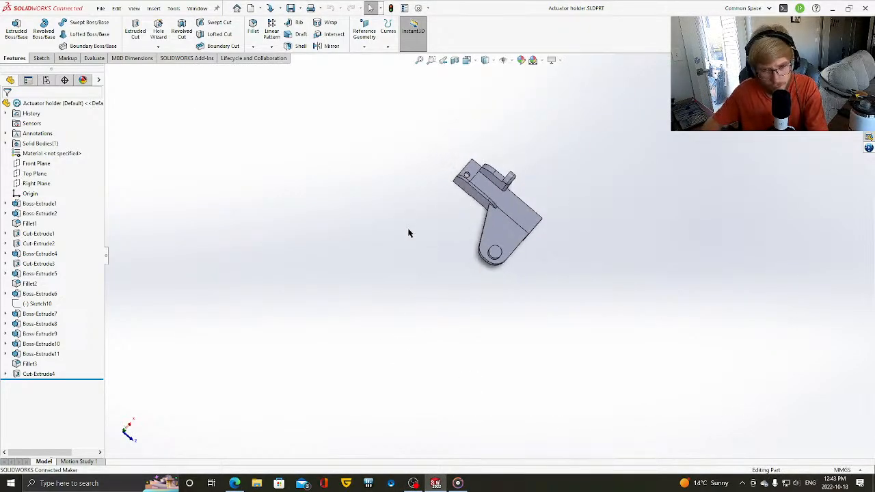
{"action": "middle_click_drag", "start_coordinate": [542, 250], "coordinate": [545, 208]}
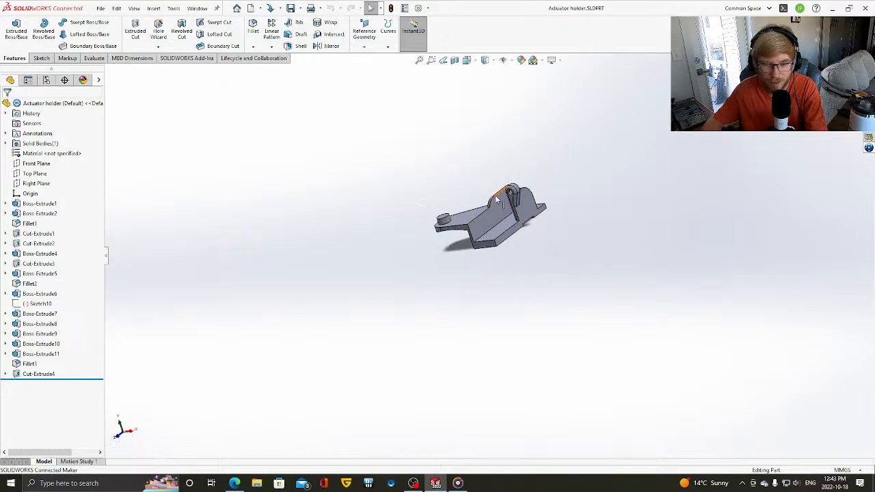
{"action": "scroll", "coordinate": [513, 206], "scroll_direction": "down", "scroll_amount": 3}
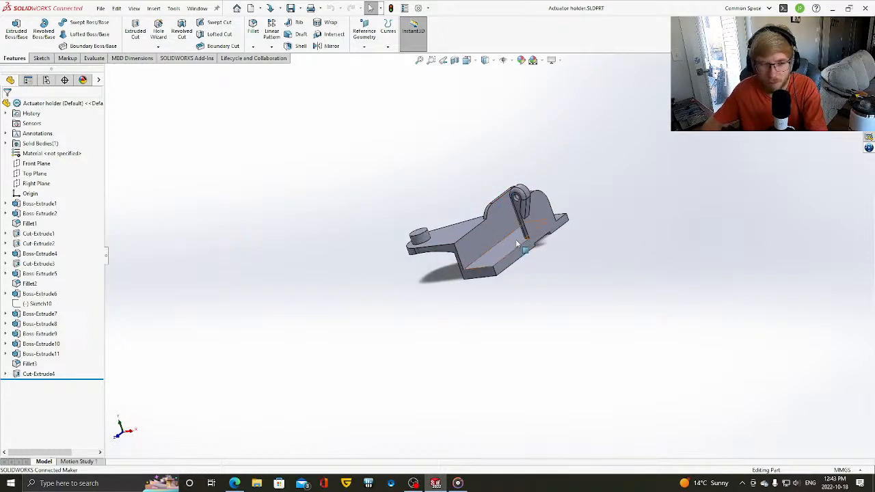
{"action": "middle_click_drag", "start_coordinate": [521, 247], "coordinate": [517, 268]}
{"action": "scroll", "coordinate": [563, 216], "scroll_direction": "up", "scroll_amount": 3}
{"action": "middle_click_drag", "start_coordinate": [387, 282], "coordinate": [478, 246]}
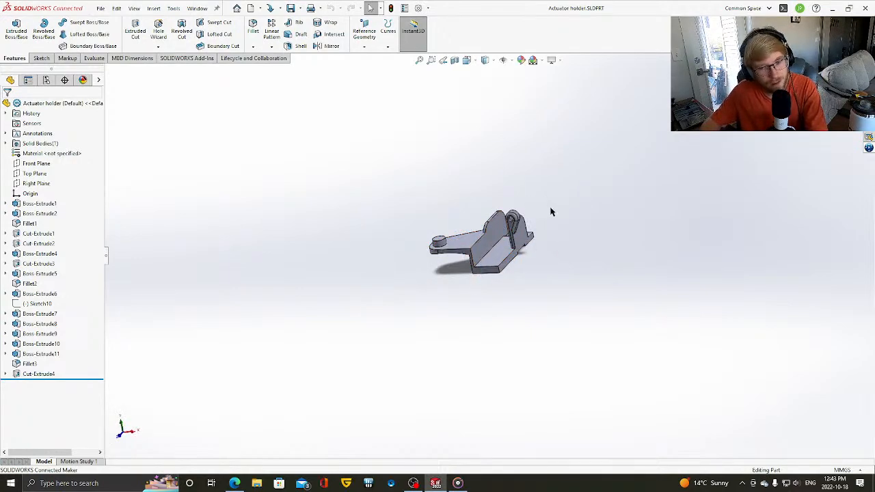
{"action": "scroll", "coordinate": [557, 210], "scroll_direction": "down", "scroll_amount": 2}
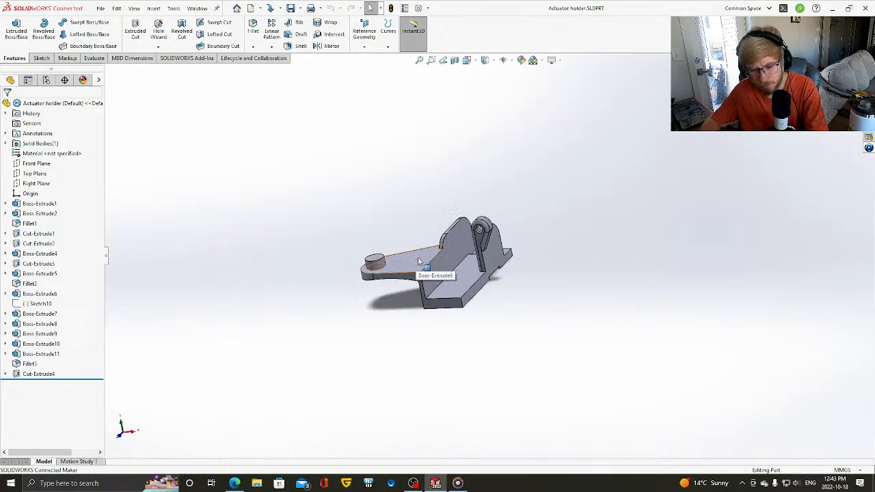
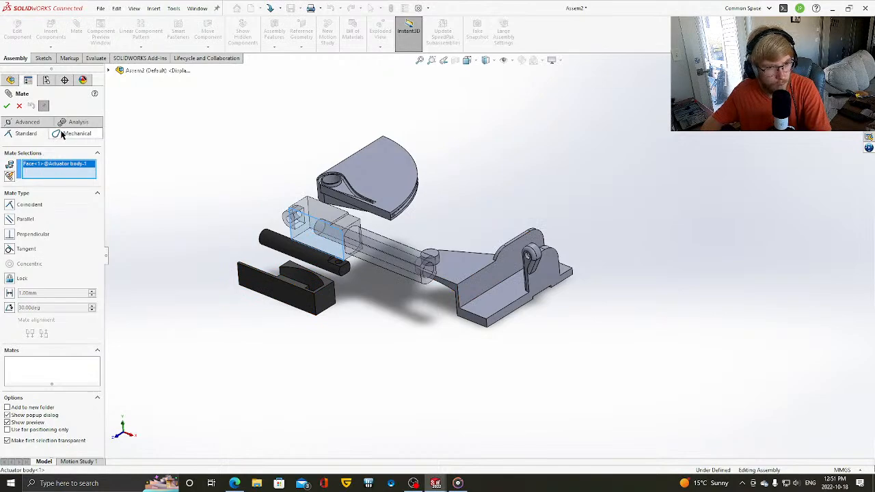
- Add a centered width mate between the Actuator body's two opposite side faces and the Actuator holder's two wall faces
{"action": "left_click", "coordinate": [61, 134]}
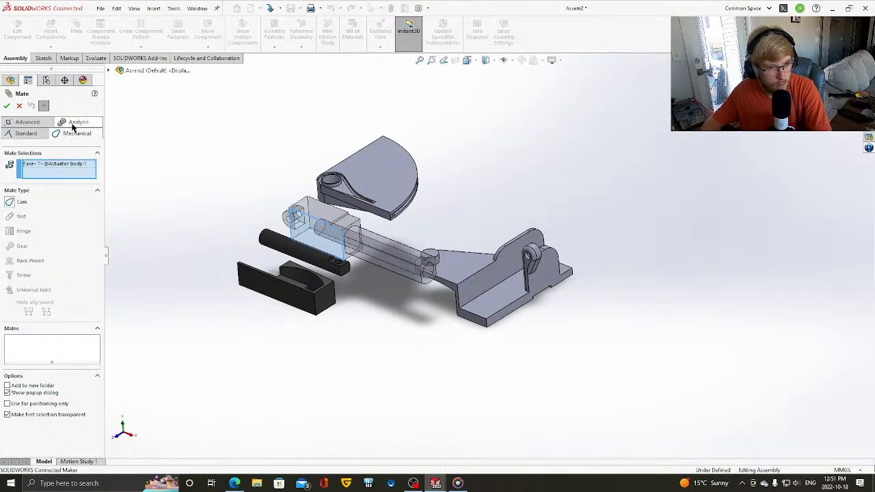
{"action": "left_click", "coordinate": [77, 123]}
{"action": "left_click", "coordinate": [27, 135]}
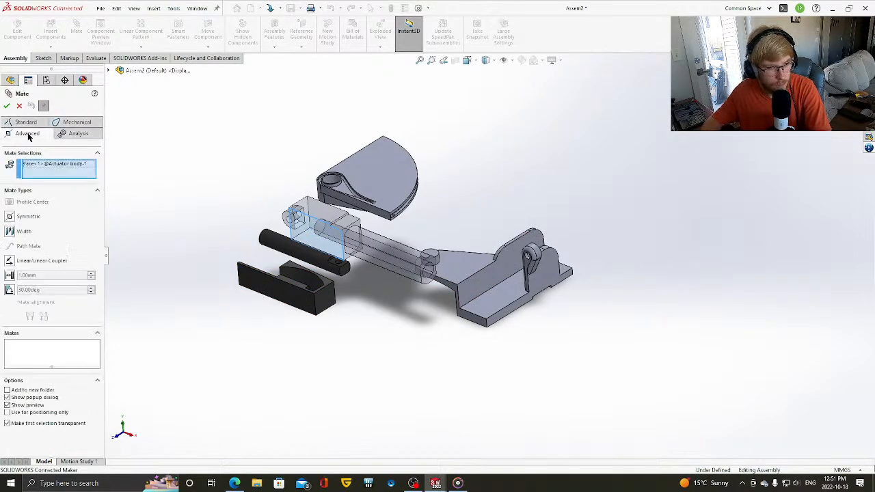
{"action": "left_click", "coordinate": [13, 234]}
{"action": "middle_click_drag", "start_coordinate": [221, 278], "coordinate": [443, 217]}
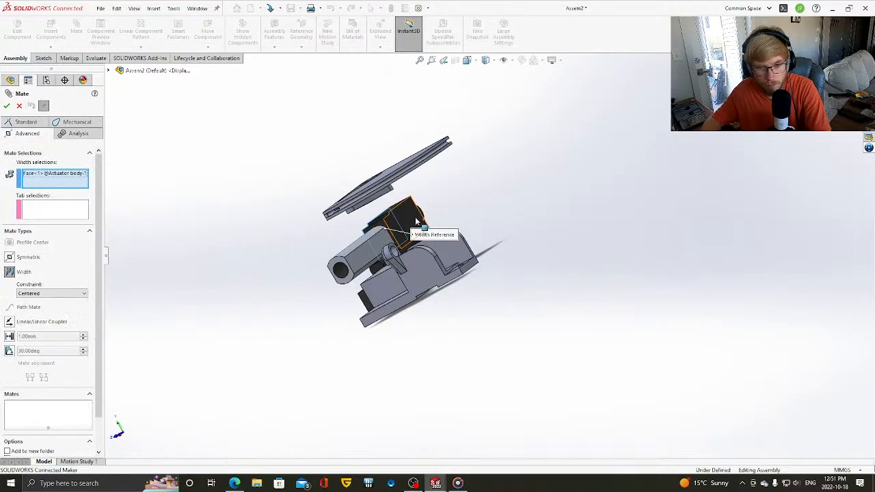
{"action": "left_click", "coordinate": [417, 222]}
{"action": "left_click", "coordinate": [457, 260]}
{"action": "middle_click_drag", "start_coordinate": [460, 263], "coordinate": [352, 293]}
{"action": "left_click", "coordinate": [269, 265]}
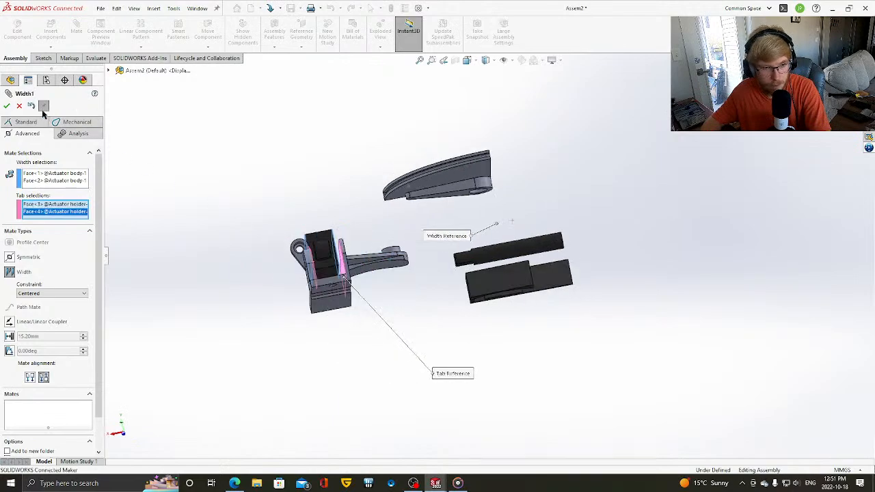
{"action": "left_click", "coordinate": [7, 105]}
{"action": "middle_click_drag", "start_coordinate": [230, 208], "coordinate": [478, 296]}
{"action": "scroll", "coordinate": [484, 296], "scroll_direction": "up", "scroll_amount": 5}
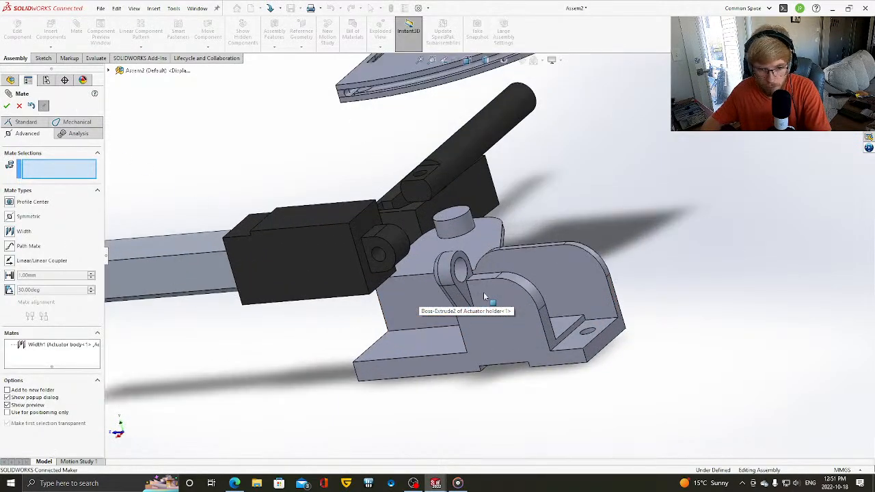
{"action": "left_click", "coordinate": [377, 288]}
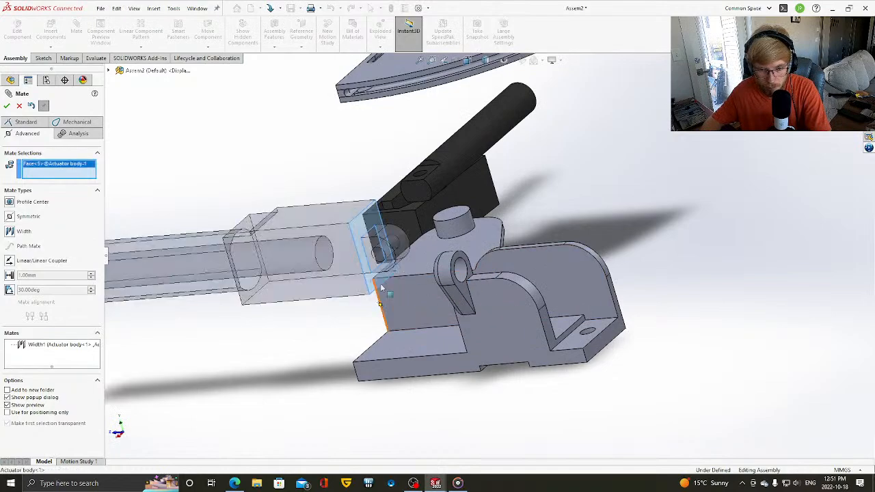
{"action": "left_click", "coordinate": [557, 344]}
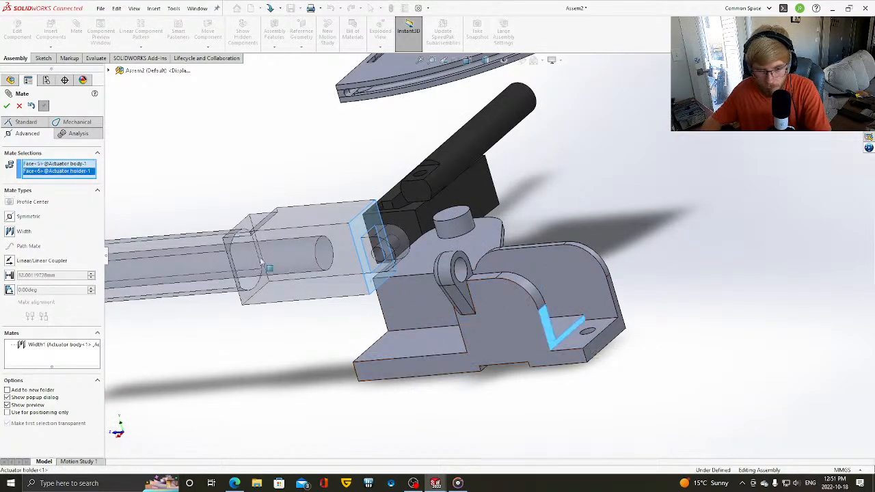
{"action": "left_click", "coordinate": [26, 123]}
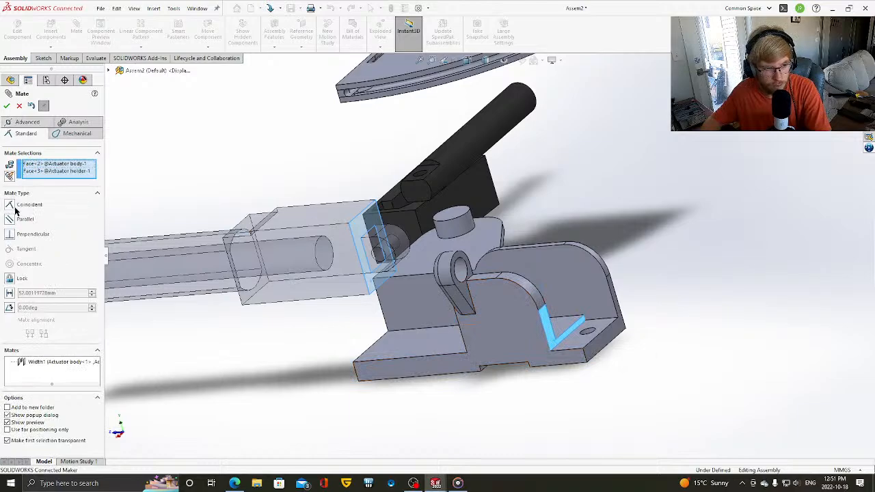
{"action": "left_click", "coordinate": [14, 206]}
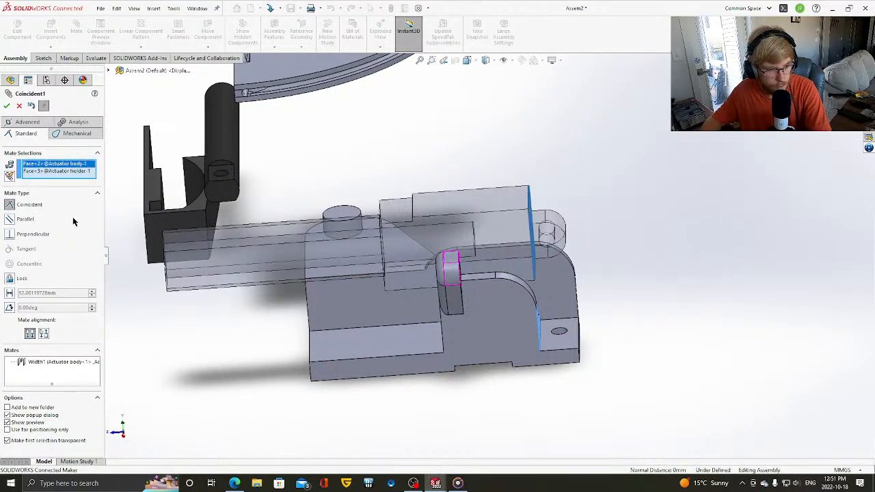
{"action": "scroll", "coordinate": [626, 280], "scroll_direction": "down", "scroll_amount": 2}
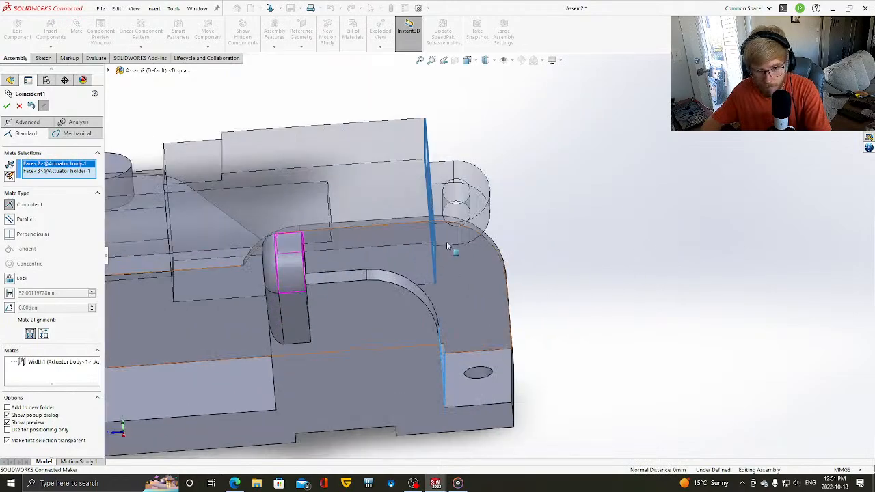
{"action": "scroll", "coordinate": [465, 271], "scroll_direction": "down", "scroll_amount": 1}
{"action": "scroll", "coordinate": [484, 303], "scroll_direction": "up", "scroll_amount": 1}
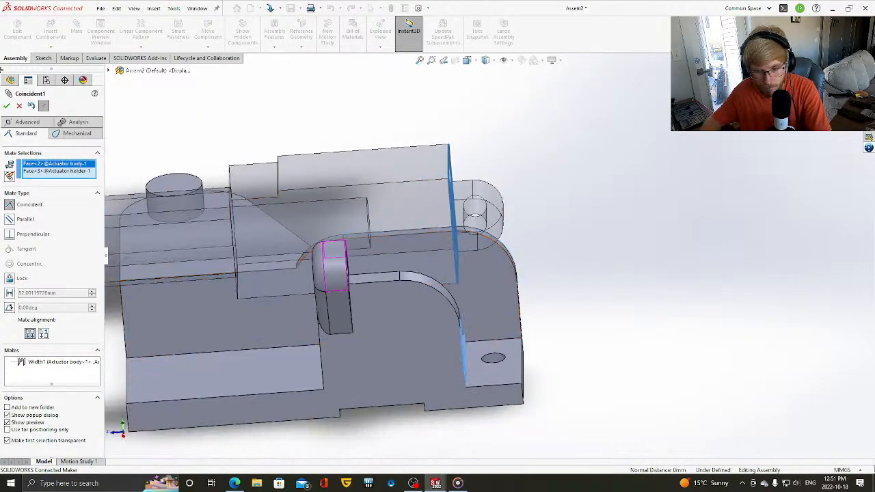
{"action": "left_click", "coordinate": [18, 105]}
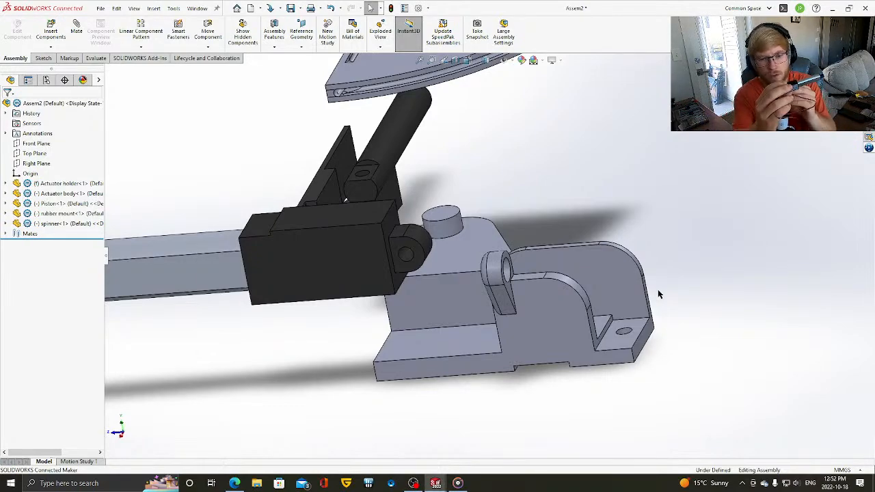
{"action": "left_click", "coordinate": [413, 484]}
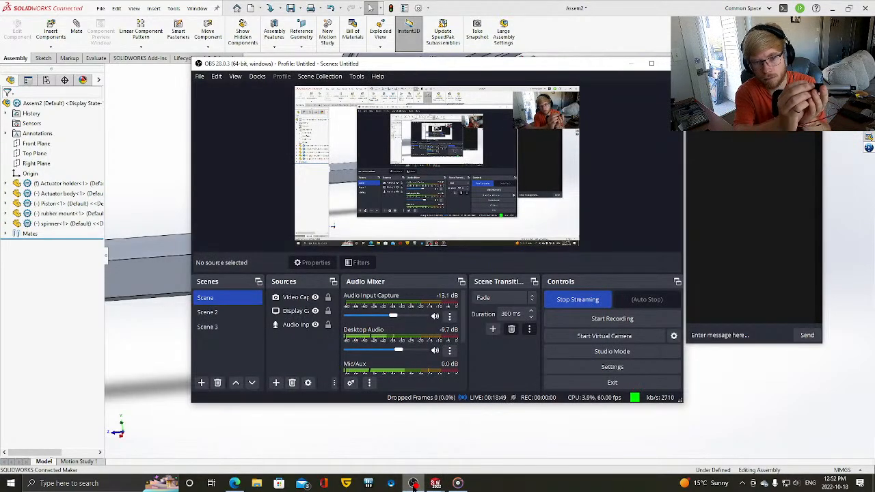
{"action": "left_click", "coordinate": [469, 436]}
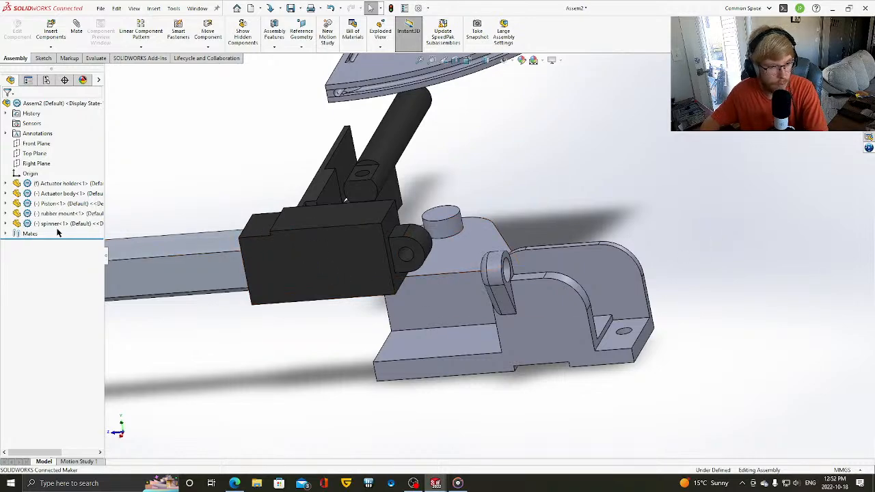
- Move the Actuator body in between the Actuator holder's side walls and lower it towards the holder's base
{"action": "left_click_drag", "start_coordinate": [304, 268], "coordinate": [531, 303]}
{"action": "left_click", "coordinate": [640, 211]}
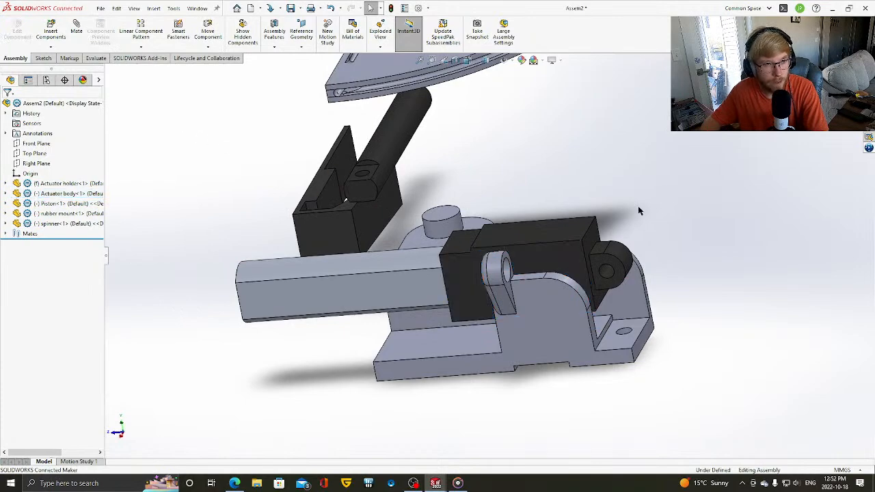
{"action": "left_click", "coordinate": [574, 263]}
{"action": "left_click_drag", "start_coordinate": [575, 263], "coordinate": [580, 277]}
{"action": "left_click", "coordinate": [682, 266]}
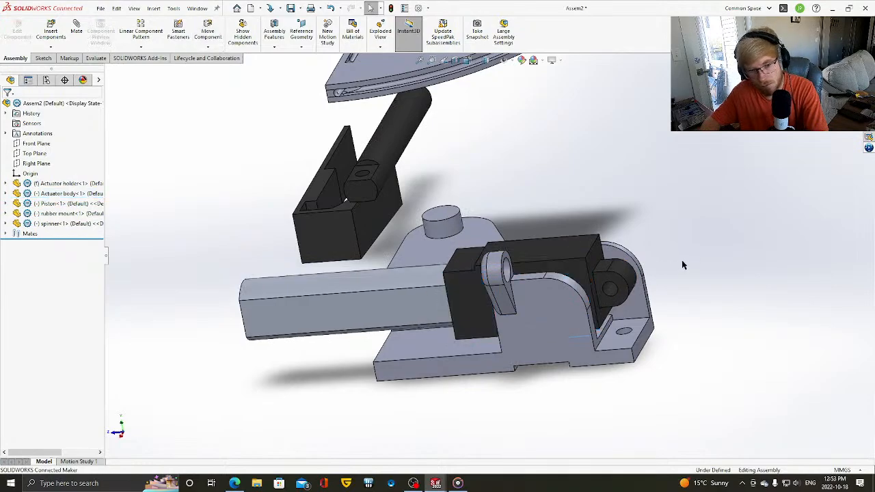
- Add a concentric mate between the Piston's cylindrical face and the Actuator body's bore
{"action": "middle_click_drag", "start_coordinate": [682, 265], "coordinate": [400, 154]}
{"action": "middle_click_drag", "start_coordinate": [154, 113], "coordinate": [338, 265]}
{"action": "left_click", "coordinate": [260, 144]}
{"action": "scroll", "coordinate": [338, 265], "scroll_direction": "down", "scroll_amount": 2}
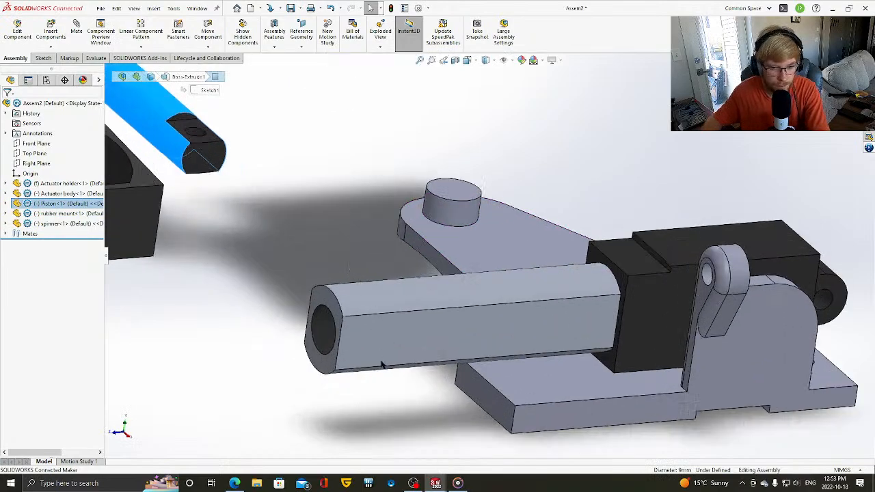
{"action": "left_click", "coordinate": [323, 328]}
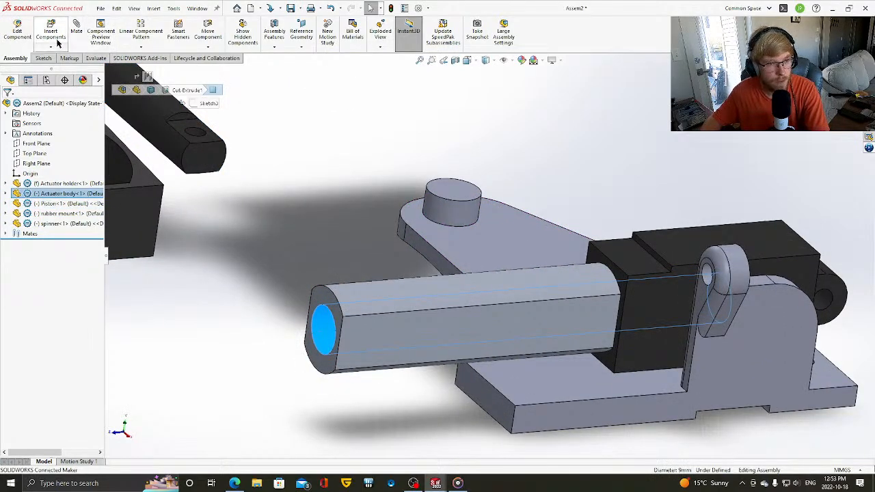
{"action": "left_click", "coordinate": [76, 30]}
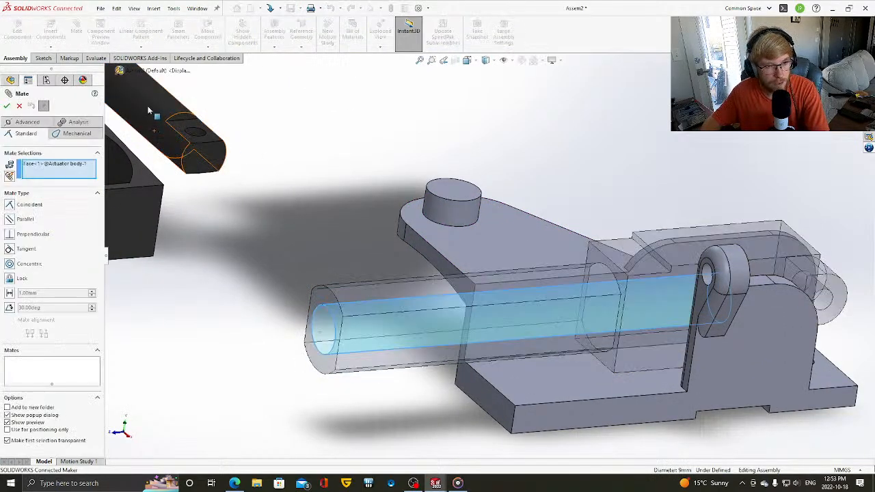
{"action": "left_click", "coordinate": [159, 130]}
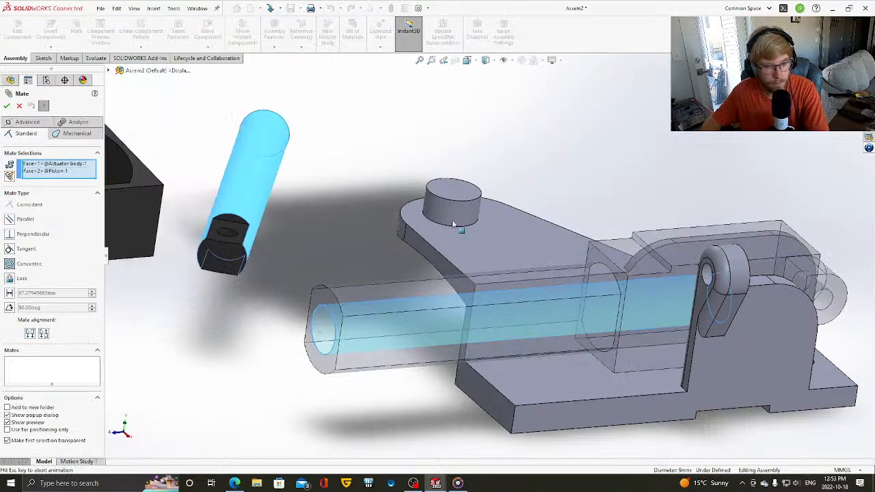
{"action": "left_click", "coordinate": [7, 106]}
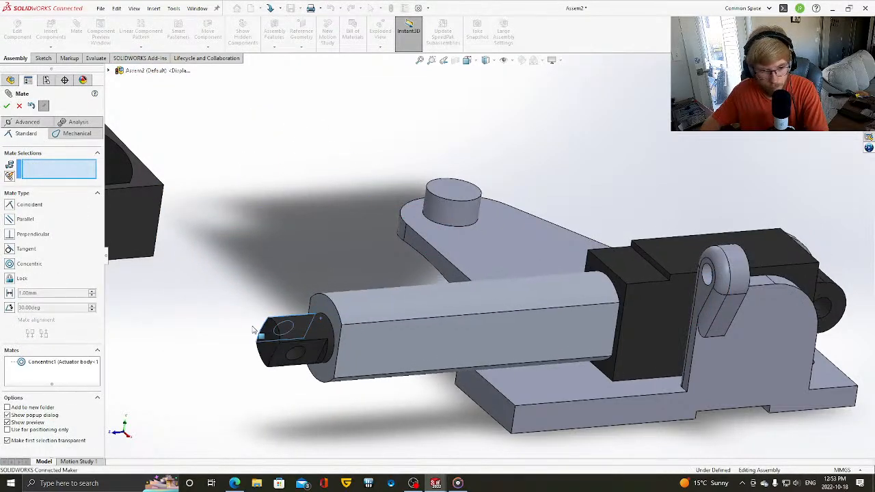
- Add a parallel mate between the flat face at the Piston's drilled end and the Actuator body tube's flat side face
{"action": "left_click", "coordinate": [291, 352]}
{"action": "left_click", "coordinate": [386, 343]}
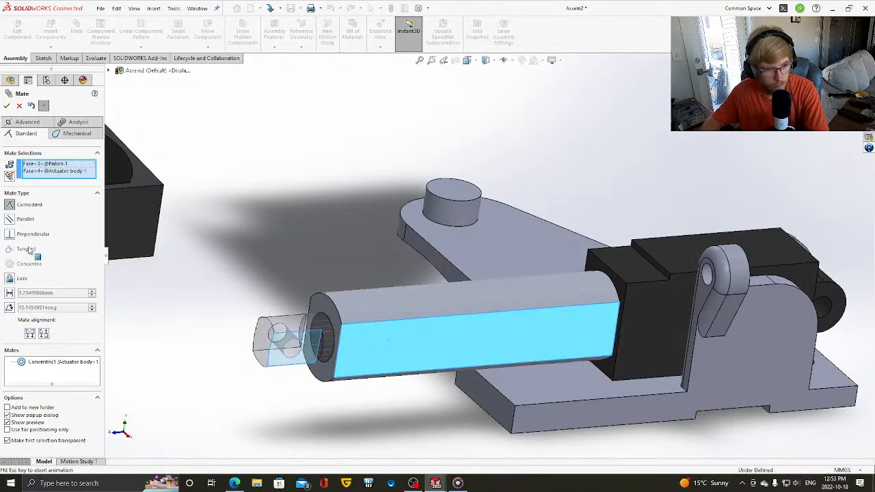
{"action": "left_click", "coordinate": [10, 219]}
{"action": "key", "text": "Return"}
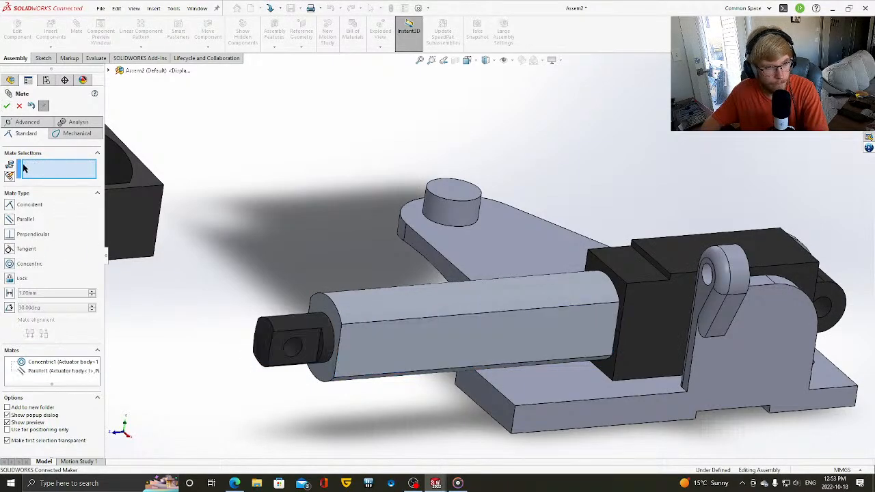
- Start an advanced distance mate between the end face of the Actuator body's tube and the Piston's inner end face
{"action": "left_click_drag", "start_coordinate": [306, 325], "coordinate": [96, 322]}
{"action": "left_click", "coordinate": [325, 293]}
{"action": "middle_click_drag", "start_coordinate": [441, 247], "coordinate": [281, 287]}
{"action": "scroll", "coordinate": [240, 307], "scroll_direction": "down", "scroll_amount": 4}
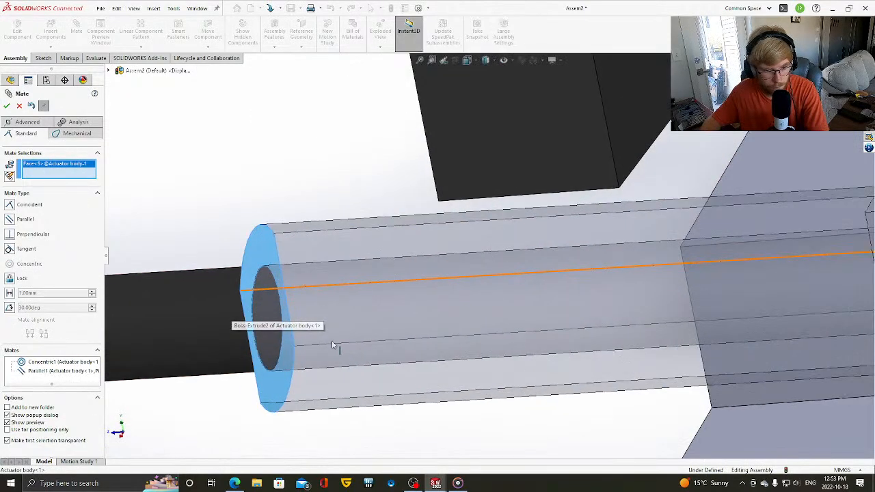
{"action": "left_click", "coordinate": [269, 309]}
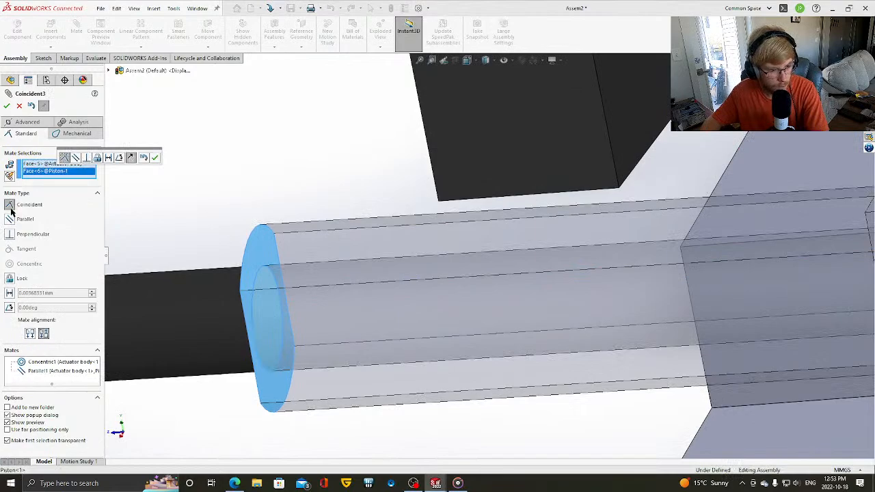
{"action": "left_click", "coordinate": [36, 124]}
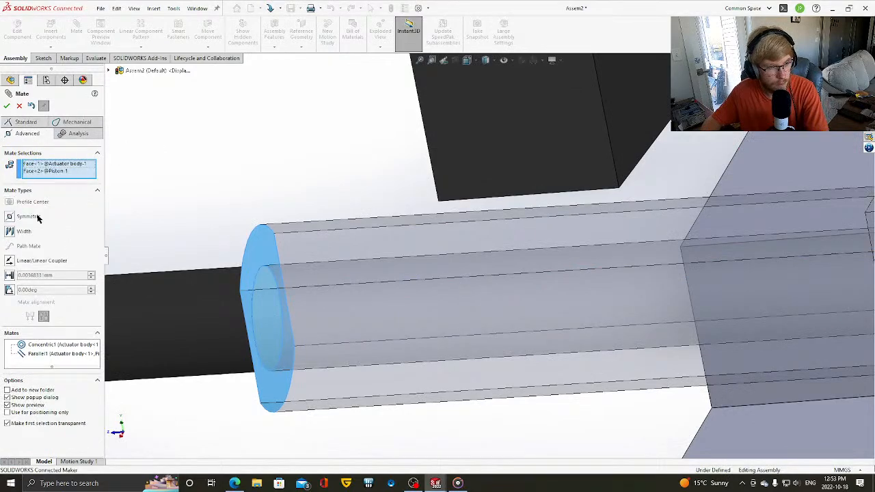
{"action": "left_click", "coordinate": [9, 275]}
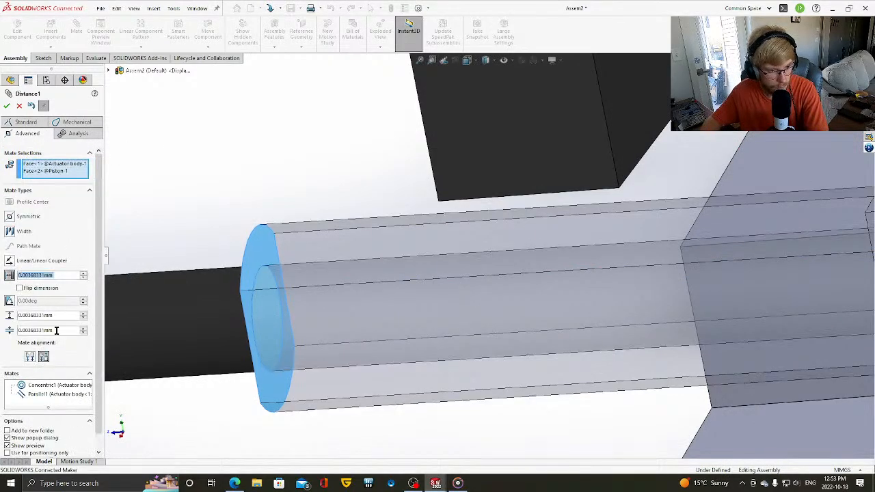
- Set the distance mate's maximum to 50 mm and minimum to 0 mm and apply it
{"action": "left_click_drag", "start_coordinate": [67, 315], "coordinate": [12, 318]}
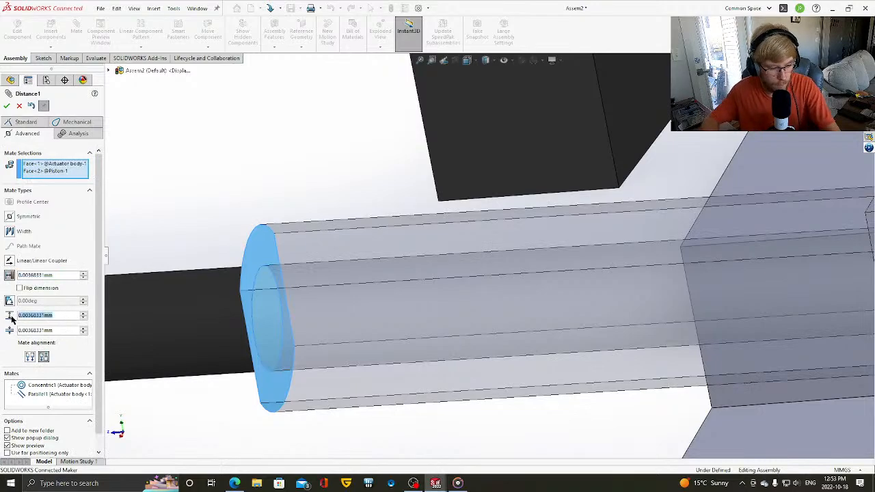
{"action": "type", "text": "50"}
{"action": "key", "text": "Return"}
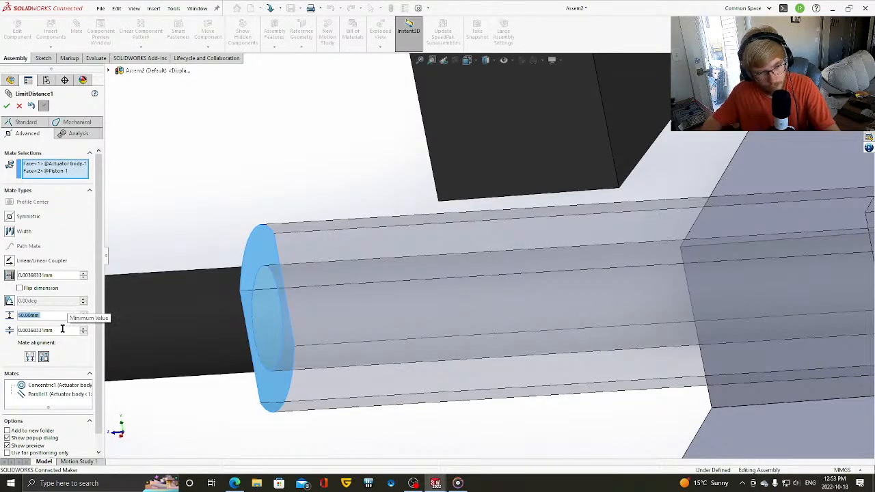
{"action": "left_click_drag", "start_coordinate": [63, 329], "coordinate": [13, 329]}
{"action": "type", "text": "0"}
{"action": "key", "text": "Return"}
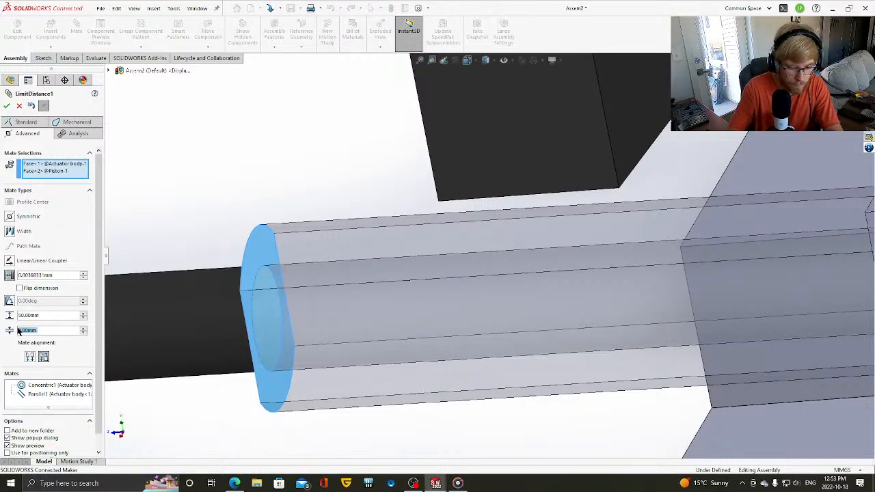
{"action": "key", "text": "Return"}
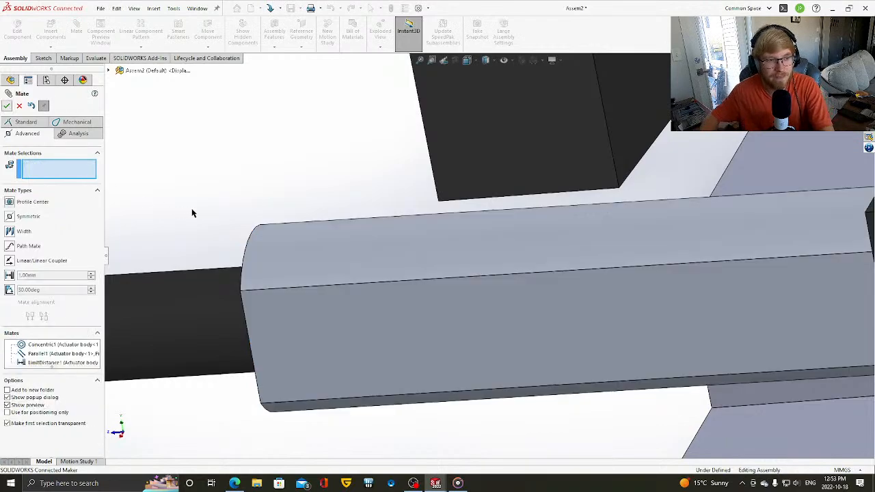
- Pull the Piston out to test the limit distance mate, and flip the mate's dimension so the Piston travels inside the Actuator body
{"action": "scroll", "coordinate": [192, 211], "scroll_direction": "up", "scroll_amount": 3}
{"action": "left_click_drag", "start_coordinate": [253, 290], "coordinate": [267, 279]}
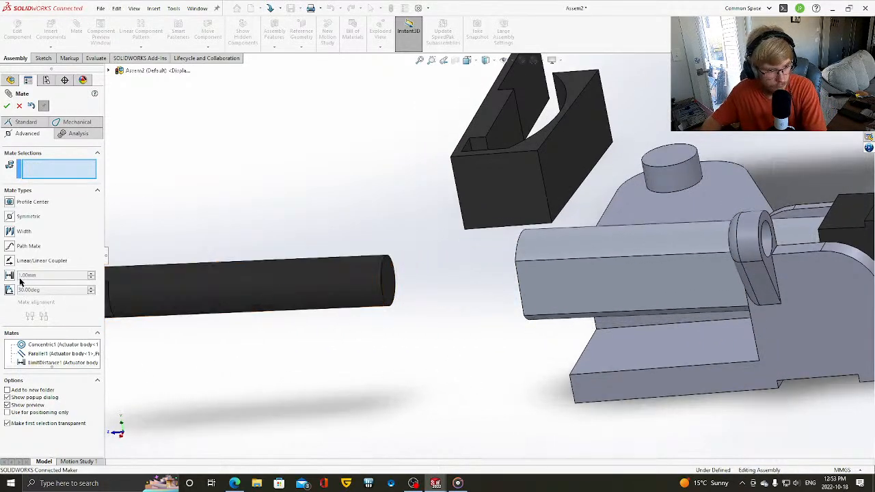
{"action": "left_click", "coordinate": [48, 362]}
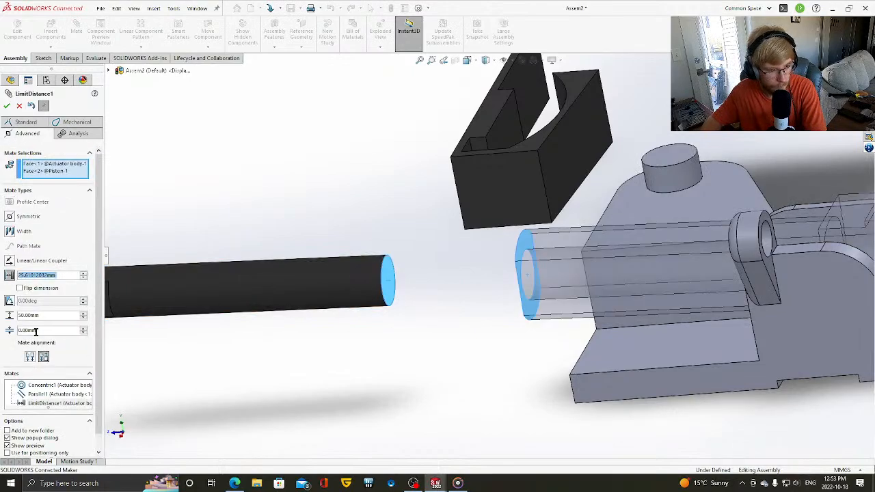
{"action": "left_click", "coordinate": [20, 288]}
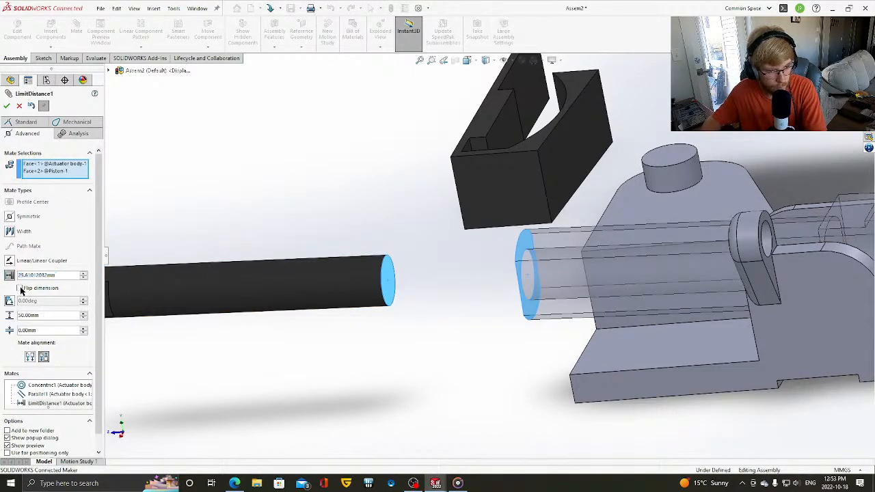
{"action": "left_click", "coordinate": [7, 106]}
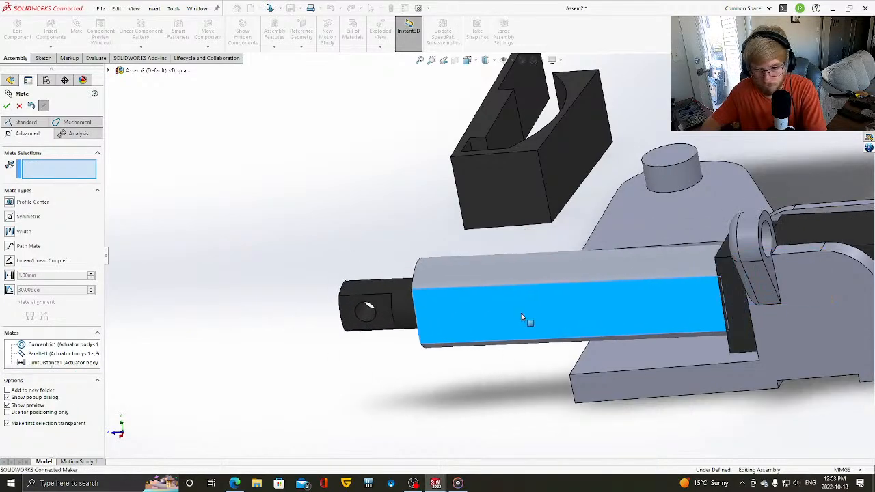
- Add a coincident mate between the Actuator body's underside and the top face of the Actuator holder's base
{"action": "scroll", "coordinate": [774, 418], "scroll_direction": "up", "scroll_amount": 5}
{"action": "middle_click_drag", "start_coordinate": [774, 418], "coordinate": [713, 344]}
{"action": "scroll", "coordinate": [625, 256], "scroll_direction": "down", "scroll_amount": 4}
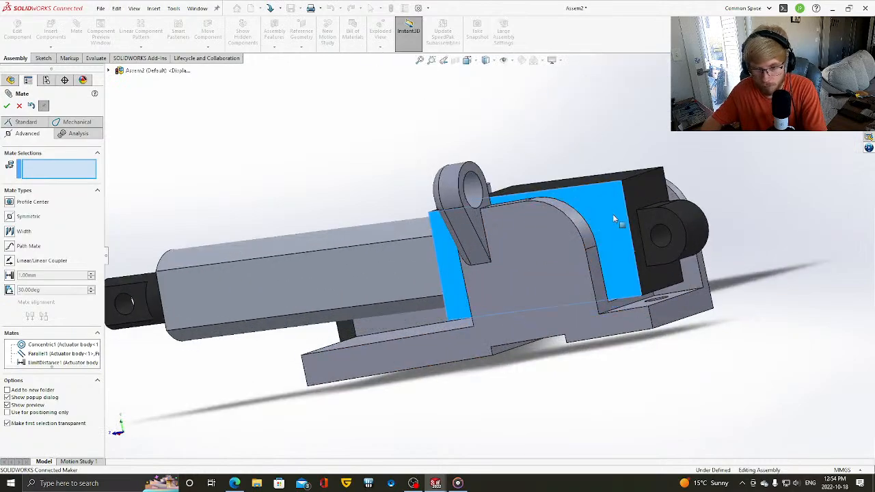
{"action": "middle_click_drag", "start_coordinate": [612, 215], "coordinate": [383, 347]}
{"action": "left_click", "coordinate": [603, 102]}
{"action": "left_click", "coordinate": [384, 346]}
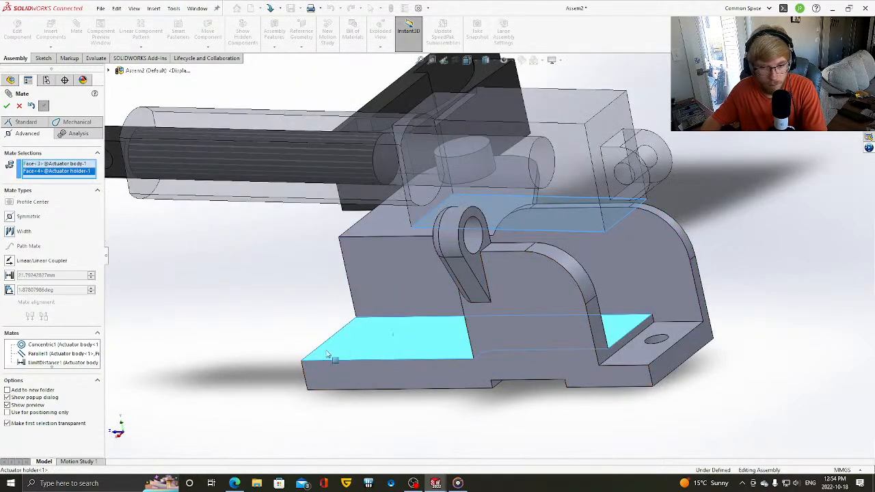
{"action": "left_click", "coordinate": [25, 122]}
{"action": "left_click", "coordinate": [9, 205]}
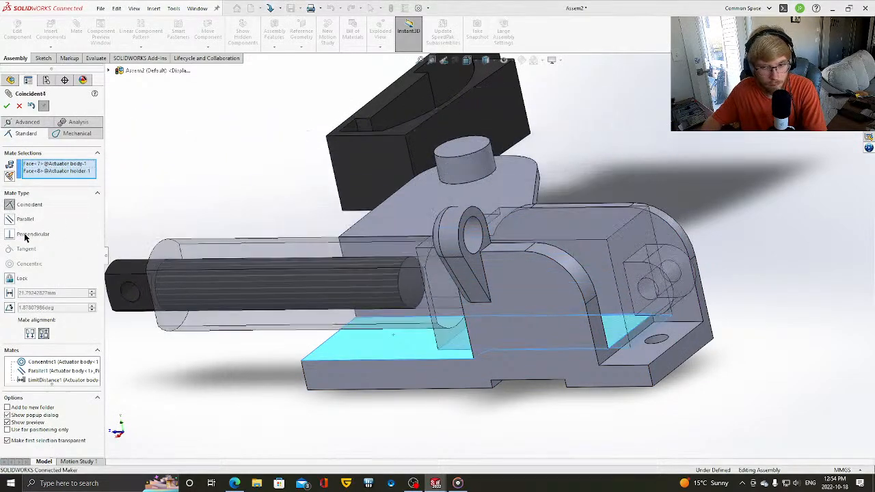
{"action": "left_click", "coordinate": [6, 105]}
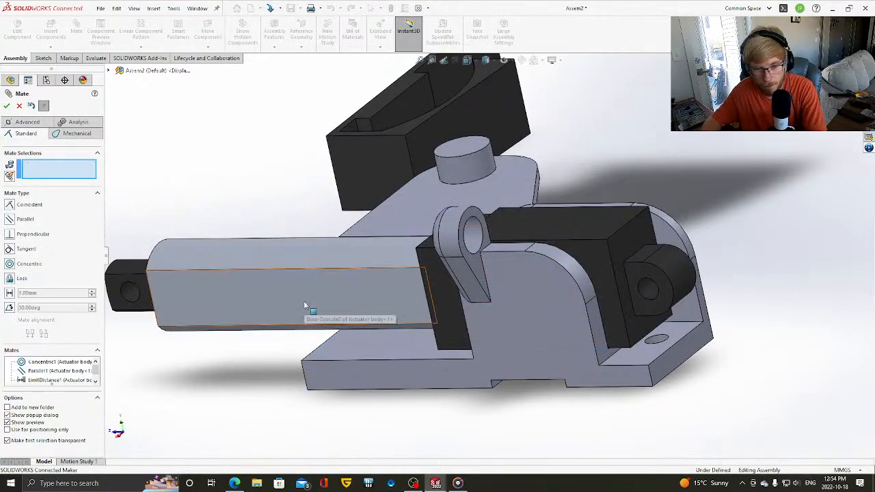
- Slide the Actuator body and Piston lengthwise to check how they move on the Actuator holder
{"action": "left_click_drag", "start_coordinate": [303, 301], "coordinate": [271, 299]}
{"action": "middle_click_drag", "start_coordinate": [270, 299], "coordinate": [418, 279]}
{"action": "scroll", "coordinate": [418, 280], "scroll_direction": "down", "scroll_amount": 3}
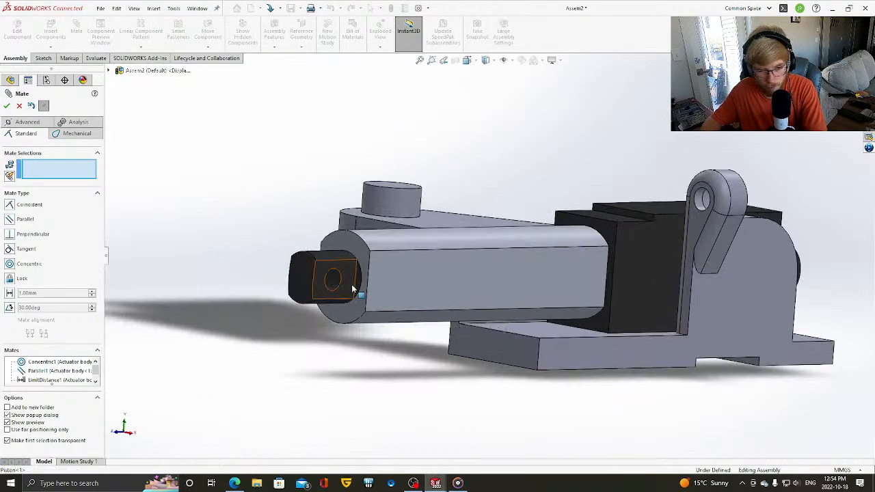
{"action": "left_click_drag", "start_coordinate": [348, 293], "coordinate": [308, 292]}
{"action": "key", "text": "Left"}
{"action": "key", "text": "Left"}
{"action": "scroll", "coordinate": [773, 320], "scroll_direction": "up", "scroll_amount": 5}
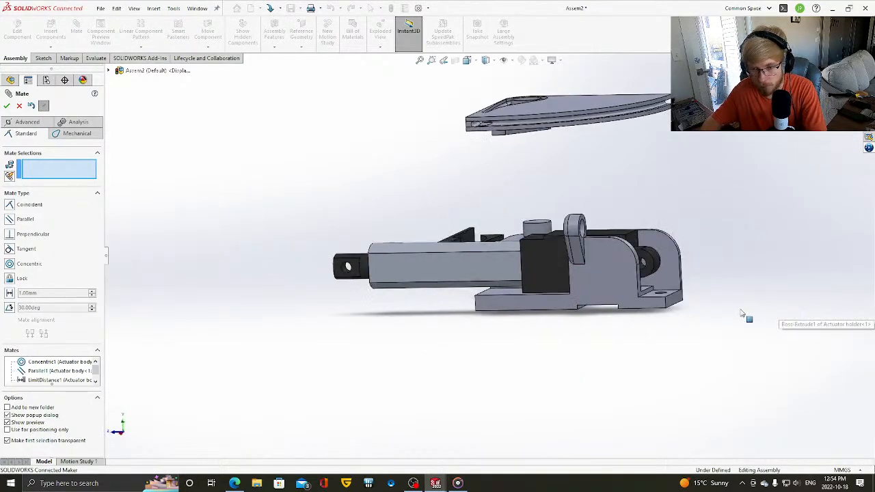
- Add a coincident mate between the Actuator body's rear face and the small step face at the back of the Actuator holder's base
{"action": "middle_click_drag", "start_coordinate": [744, 317], "coordinate": [645, 305]}
{"action": "scroll", "coordinate": [645, 305], "scroll_direction": "down", "scroll_amount": 5}
{"action": "left_click", "coordinate": [425, 270]}
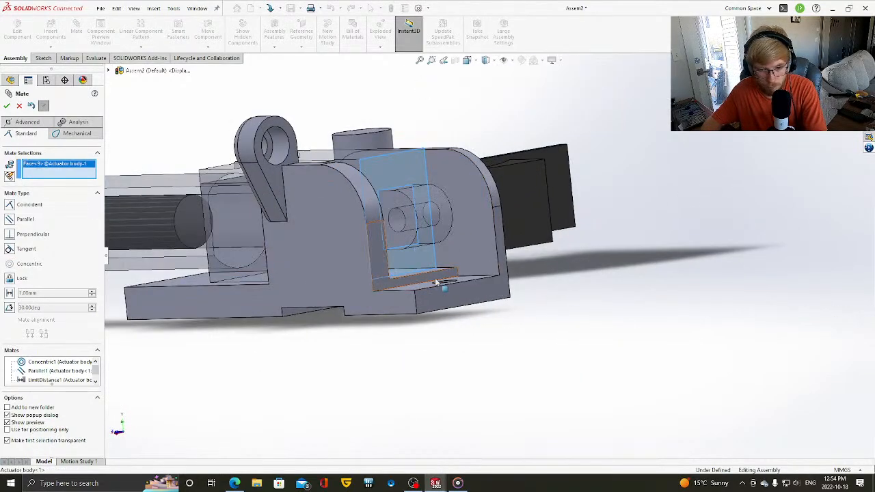
{"action": "left_click", "coordinate": [419, 279]}
{"action": "left_click", "coordinate": [8, 110]}
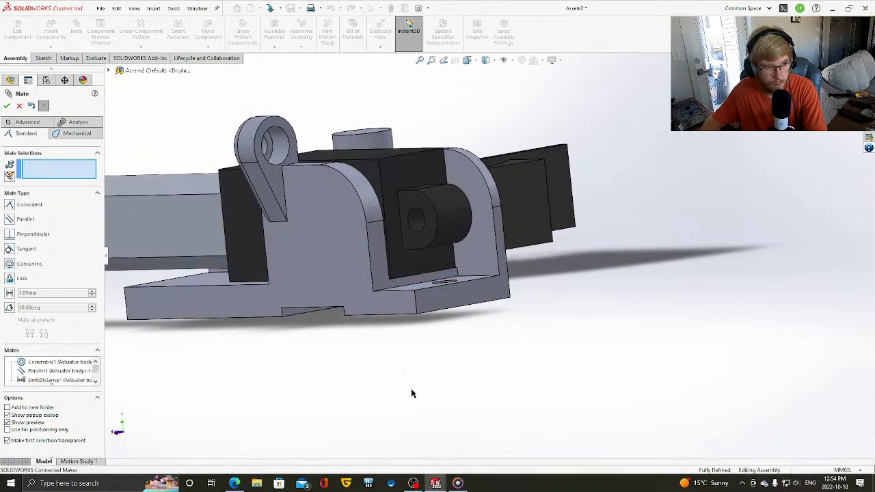
- Slide the Piston fully in and out of the Actuator body to check its travel limits
{"action": "scroll", "coordinate": [403, 369], "scroll_direction": "up", "scroll_amount": 4}
{"action": "middle_click_drag", "start_coordinate": [273, 297], "coordinate": [383, 274]}
{"action": "scroll", "coordinate": [328, 260], "scroll_direction": "up", "scroll_amount": 3}
{"action": "scroll", "coordinate": [281, 221], "scroll_direction": "down", "scroll_amount": 4}
{"action": "scroll", "coordinate": [281, 221], "scroll_direction": "down", "scroll_amount": 1}
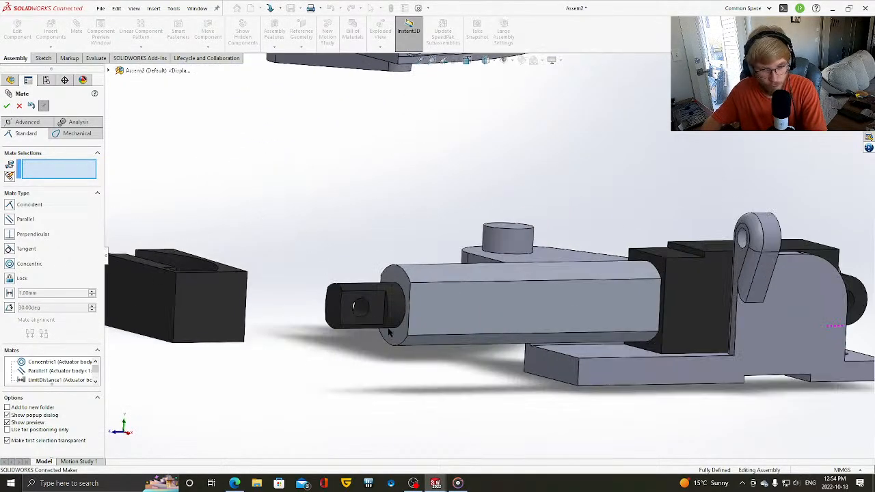
{"action": "left_click_drag", "start_coordinate": [346, 313], "coordinate": [483, 325]}
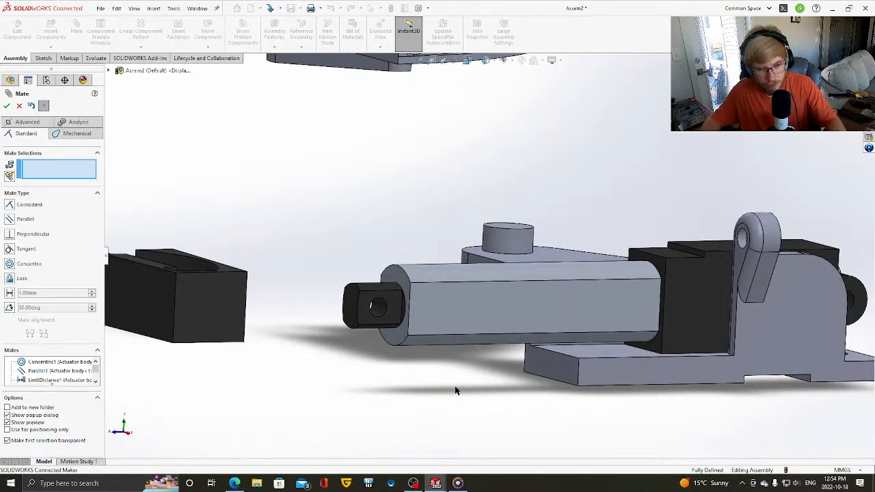
{"action": "left_click_drag", "start_coordinate": [392, 322], "coordinate": [102, 331]}
{"action": "middle_click_drag", "start_coordinate": [403, 396], "coordinate": [412, 379]}
{"action": "scroll", "coordinate": [412, 379], "scroll_direction": "up", "scroll_amount": 4}
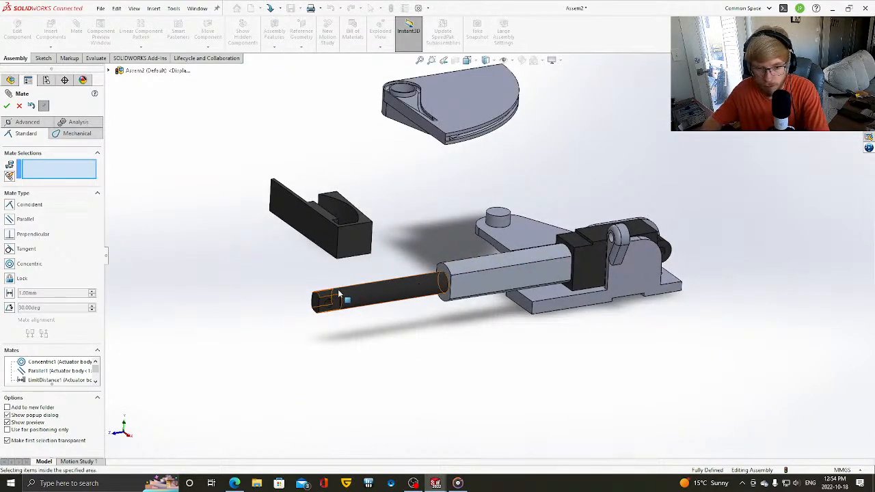
{"action": "left_click_drag", "start_coordinate": [337, 299], "coordinate": [486, 297]}
- Add a coincident mate between the spinner's lower pivot hole edge and the base edge of the Actuator holder's pivot boss
{"action": "scroll", "coordinate": [726, 318], "scroll_direction": "up", "scroll_amount": 3}
{"action": "middle_click_drag", "start_coordinate": [723, 303], "coordinate": [448, 210]}
{"action": "scroll", "coordinate": [448, 210], "scroll_direction": "down", "scroll_amount": 5}
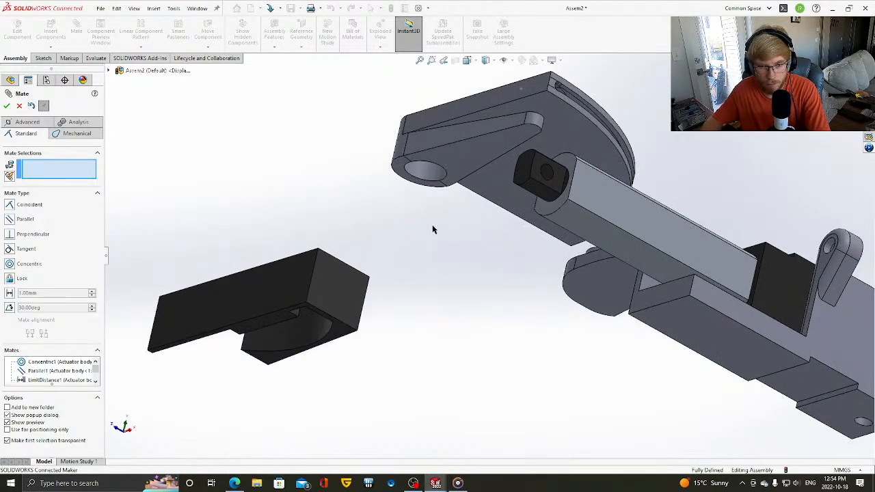
{"action": "left_click", "coordinate": [425, 180]}
{"action": "scroll", "coordinate": [580, 272], "scroll_direction": "up", "scroll_amount": 5}
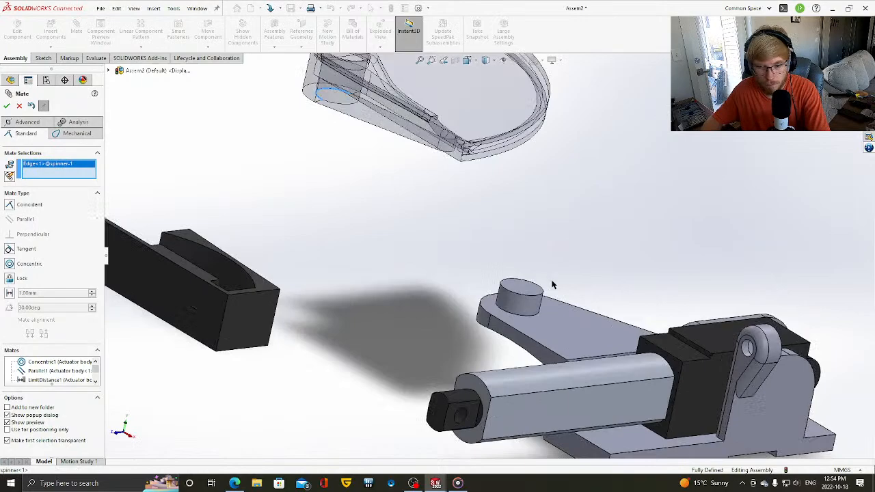
{"action": "left_click", "coordinate": [520, 314]}
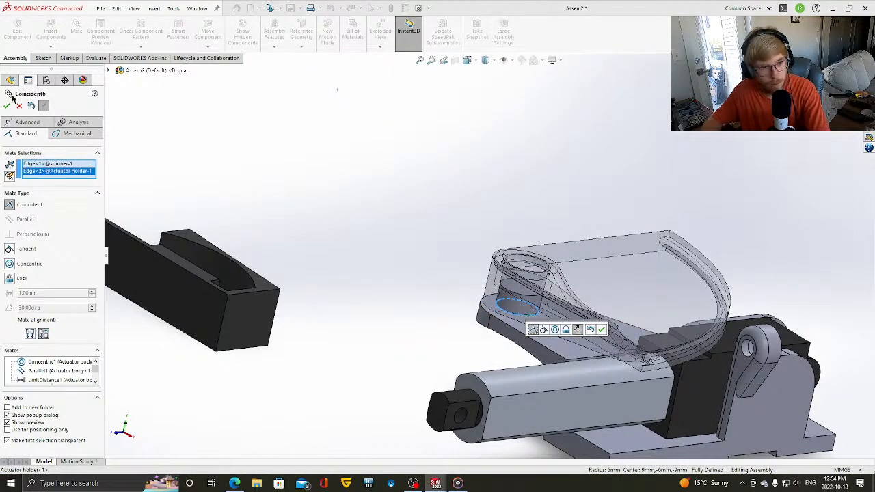
{"action": "left_click", "coordinate": [7, 105]}
{"action": "scroll", "coordinate": [420, 185], "scroll_direction": "down", "scroll_amount": 2}
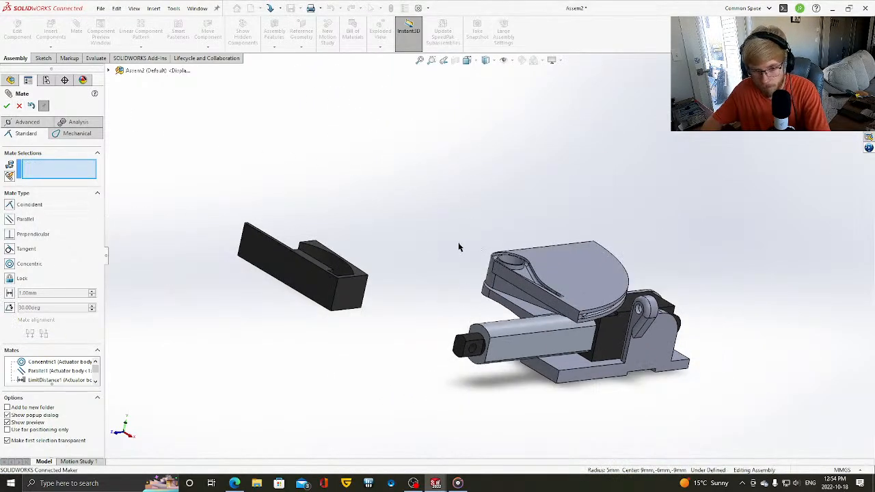
{"action": "middle_click_drag", "start_coordinate": [478, 240], "coordinate": [585, 277]}
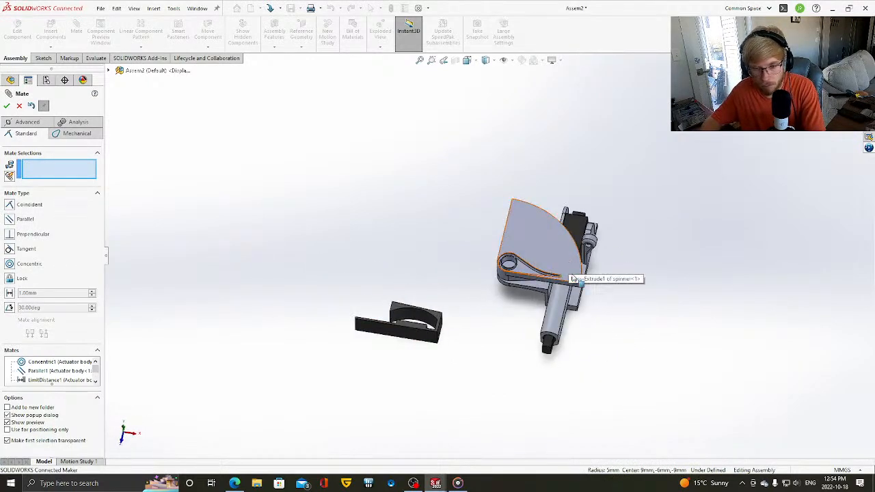
- Examine the clearance between the spinner, the Actuator holder's pivot boss and the Actuator body from several sides
{"action": "scroll", "coordinate": [604, 271], "scroll_direction": "down", "scroll_amount": 2}
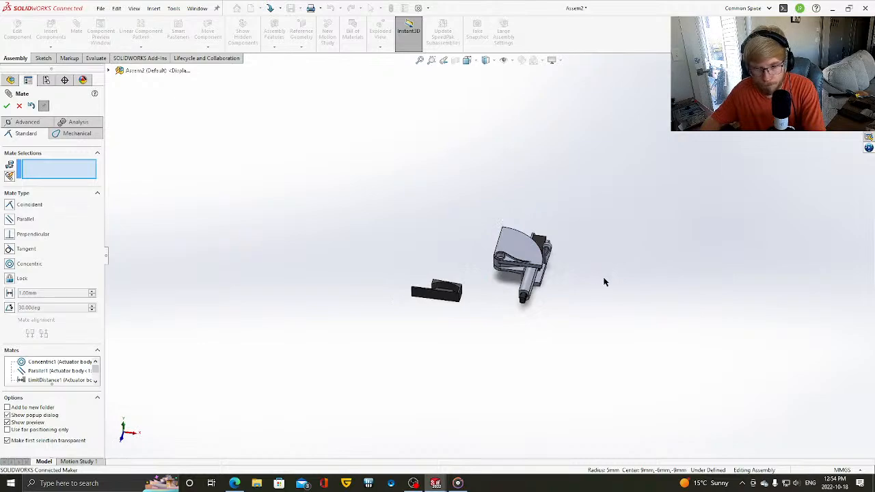
{"action": "middle_click_drag", "start_coordinate": [604, 282], "coordinate": [561, 266]}
{"action": "scroll", "coordinate": [561, 269], "scroll_direction": "up", "scroll_amount": 2}
{"action": "scroll", "coordinate": [475, 247], "scroll_direction": "up", "scroll_amount": 4}
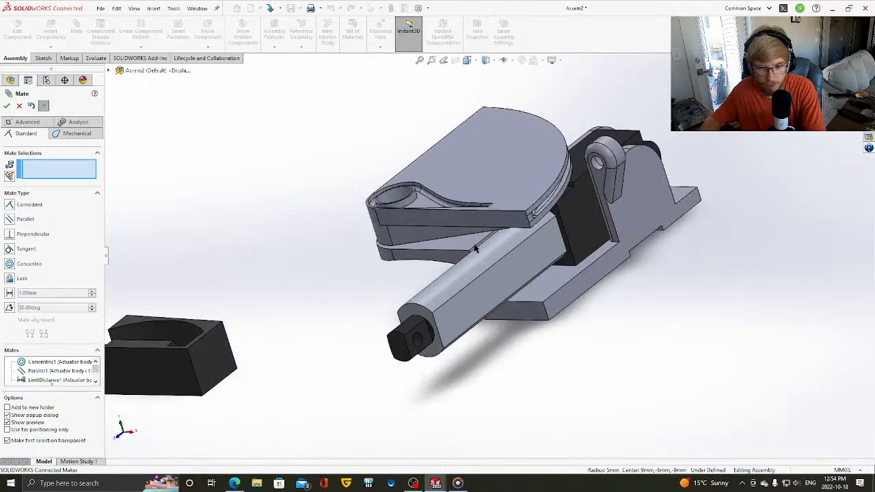
{"action": "middle_click_drag", "start_coordinate": [429, 346], "coordinate": [406, 235]}
{"action": "scroll", "coordinate": [376, 200], "scroll_direction": "down", "scroll_amount": 1}
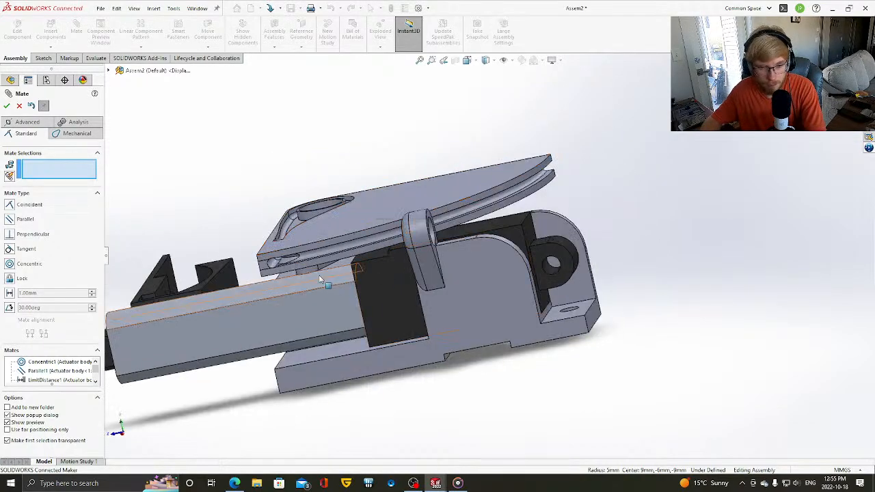
{"action": "scroll", "coordinate": [320, 279], "scroll_direction": "down", "scroll_amount": 5}
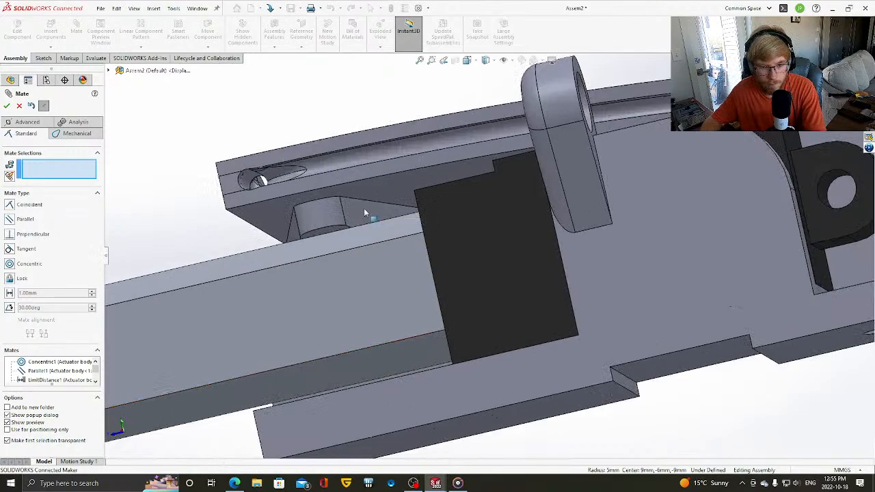
{"action": "scroll", "coordinate": [365, 207], "scroll_direction": "up", "scroll_amount": 5}
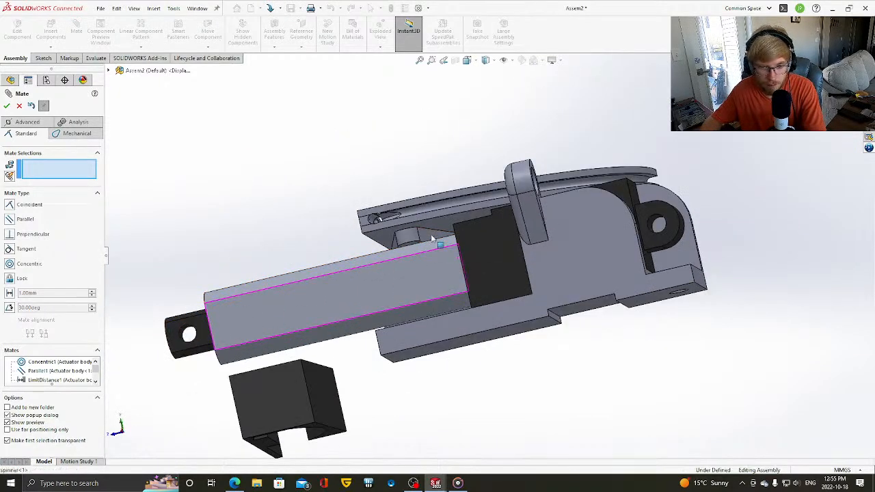
{"action": "middle_click_drag", "start_coordinate": [433, 240], "coordinate": [662, 236]}
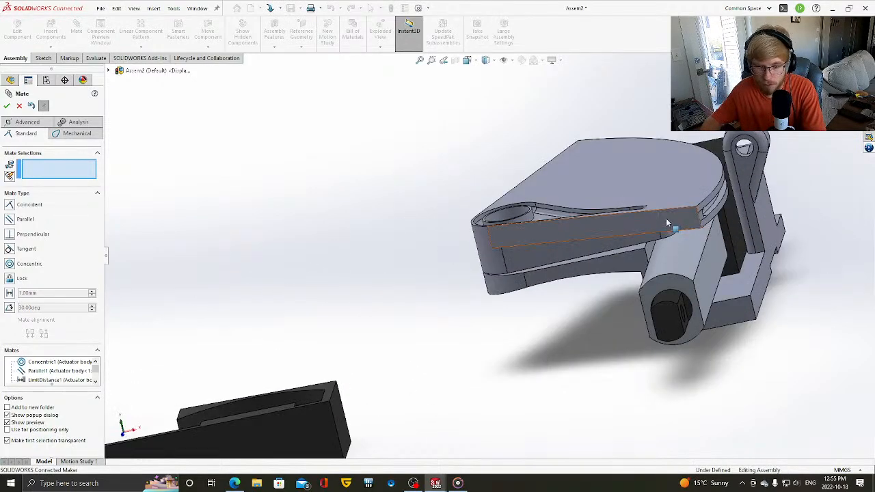
{"action": "middle_click_drag", "start_coordinate": [608, 250], "coordinate": [643, 272]}
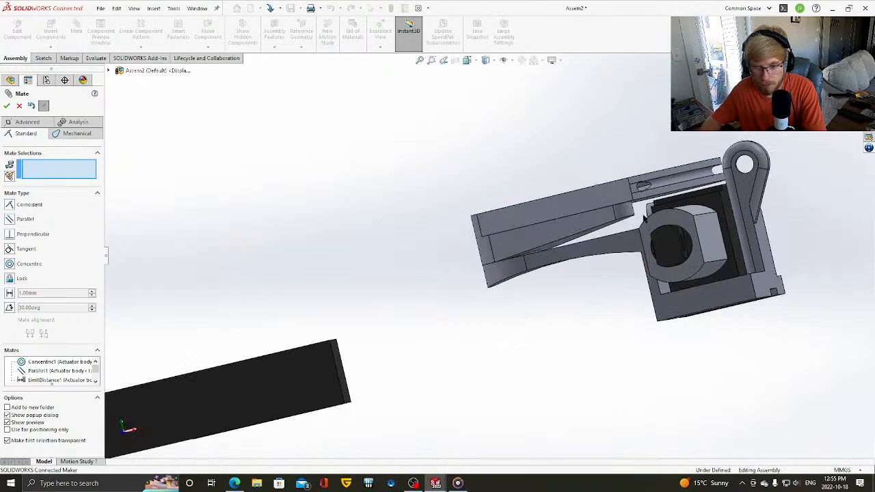
{"action": "middle_click_drag", "start_coordinate": [645, 218], "coordinate": [543, 277]}
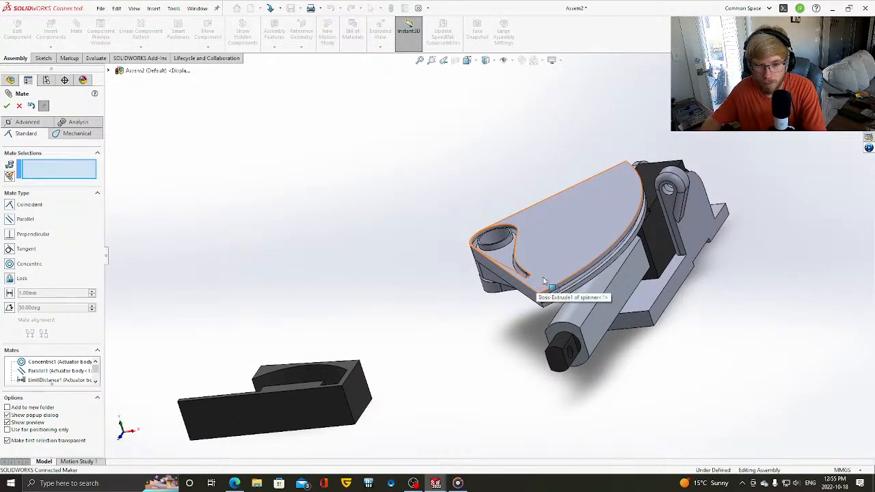
- Swing the spinner about its pivot boss to check its rotation above the Actuator body
{"action": "left_click_drag", "start_coordinate": [543, 277], "coordinate": [616, 246]}
{"action": "middle_click_drag", "start_coordinate": [742, 300], "coordinate": [708, 301]}
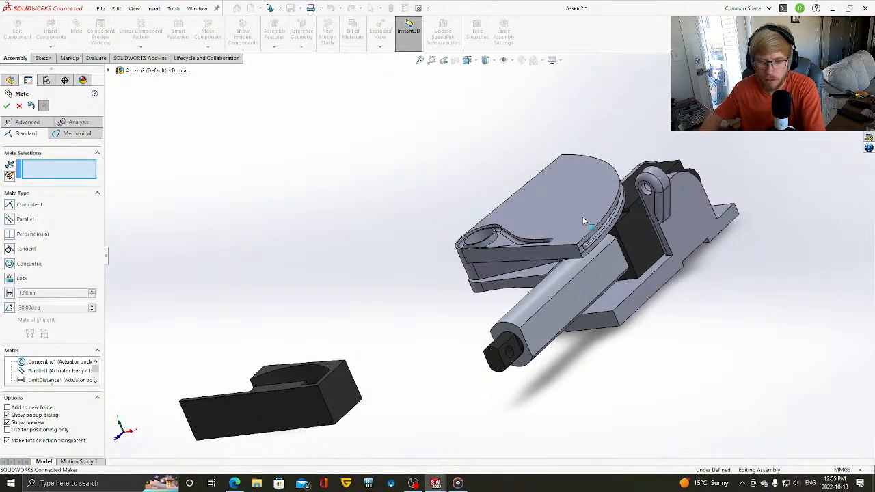
{"action": "middle_click_drag", "start_coordinate": [728, 325], "coordinate": [718, 290]}
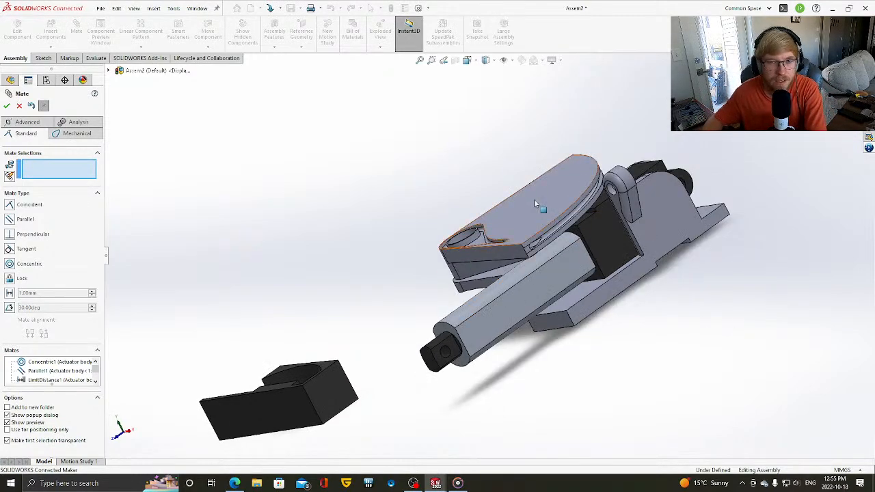
{"action": "middle_click_drag", "start_coordinate": [565, 208], "coordinate": [551, 207]}
{"action": "middle_click_drag", "start_coordinate": [523, 243], "coordinate": [486, 272]}
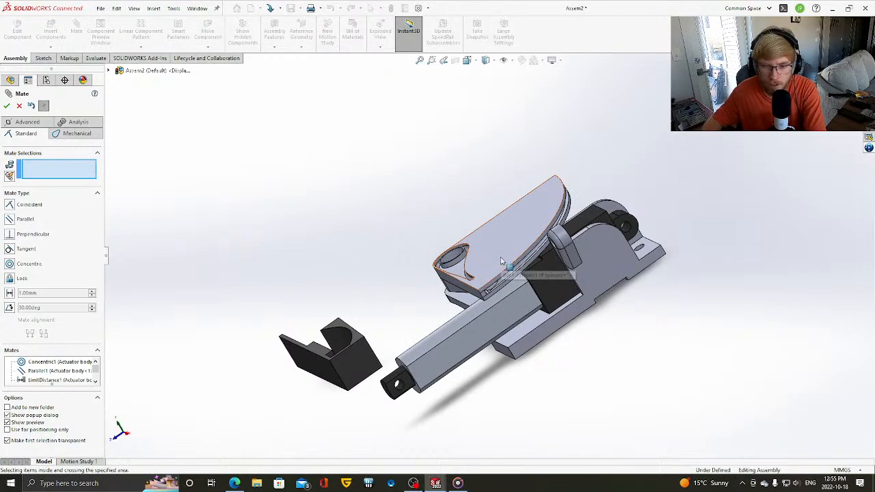
{"action": "left_click_drag", "start_coordinate": [505, 265], "coordinate": [611, 297]}
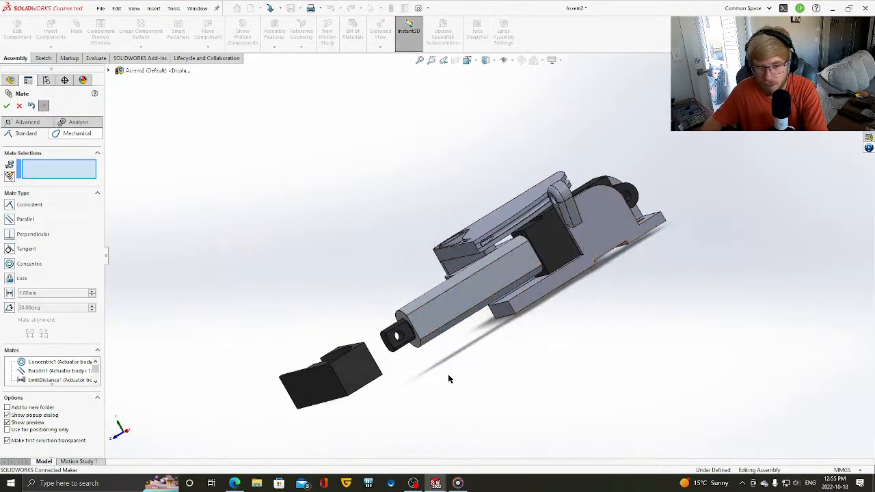
{"action": "middle_click_drag", "start_coordinate": [507, 217], "coordinate": [544, 216]}
{"action": "left_click_drag", "start_coordinate": [544, 216], "coordinate": [588, 258]}
{"action": "scroll", "coordinate": [668, 294], "scroll_direction": "up", "scroll_amount": 3}
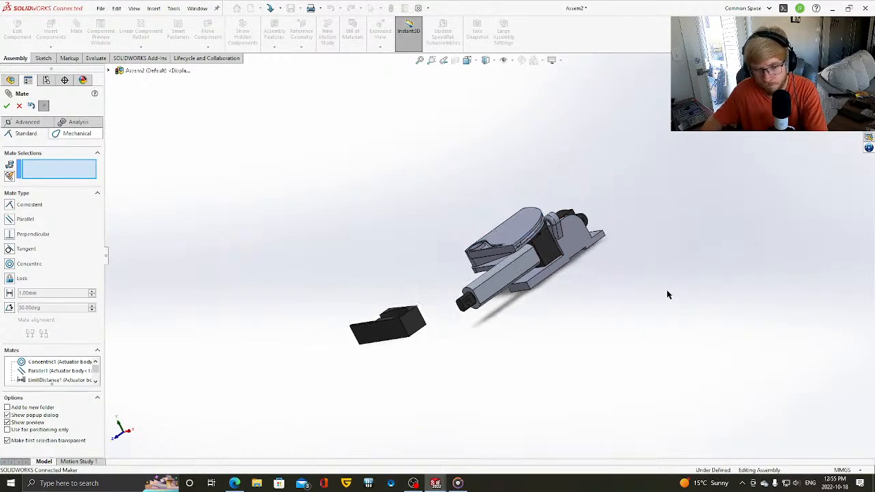
- Swing the spinner again and check how its curved rim groove runs past the eyelet on the Actuator holder
{"action": "middle_click_drag", "start_coordinate": [668, 295], "coordinate": [487, 263]}
{"action": "scroll", "coordinate": [489, 247], "scroll_direction": "down", "scroll_amount": 5}
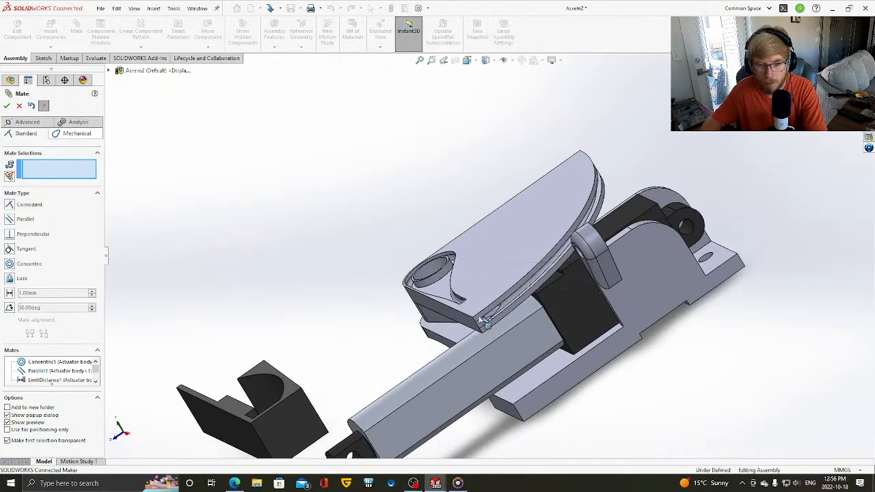
{"action": "middle_click_drag", "start_coordinate": [465, 309], "coordinate": [717, 310]}
{"action": "scroll", "coordinate": [717, 311], "scroll_direction": "up", "scroll_amount": 3}
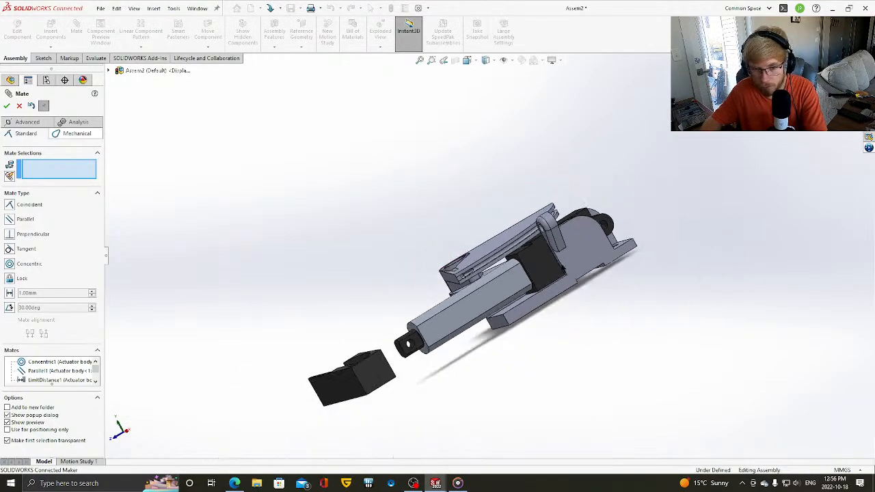
{"action": "middle_click_drag", "start_coordinate": [560, 264], "coordinate": [525, 261]}
{"action": "scroll", "coordinate": [526, 261], "scroll_direction": "down", "scroll_amount": 4}
{"action": "middle_click_drag", "start_coordinate": [510, 204], "coordinate": [472, 217]}
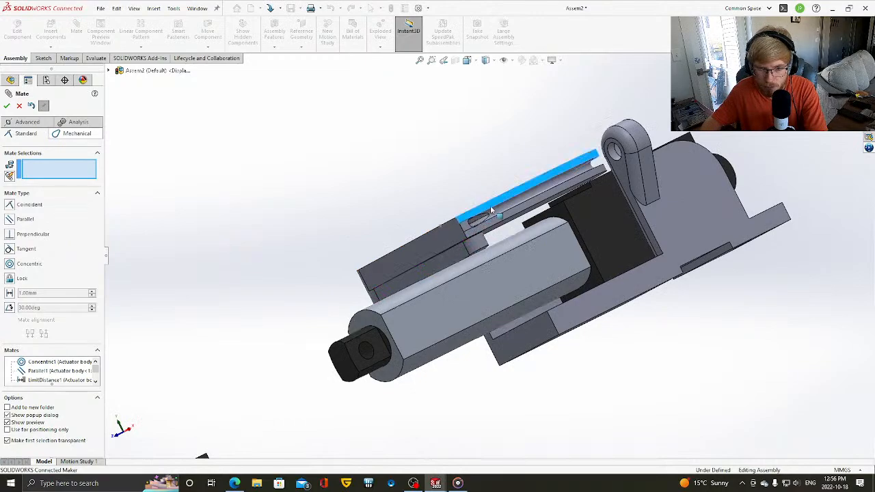
{"action": "left_click_drag", "start_coordinate": [491, 210], "coordinate": [514, 299]}
{"action": "middle_click_drag", "start_coordinate": [472, 231], "coordinate": [739, 342]}
{"action": "left_click_drag", "start_coordinate": [549, 213], "coordinate": [535, 221]}
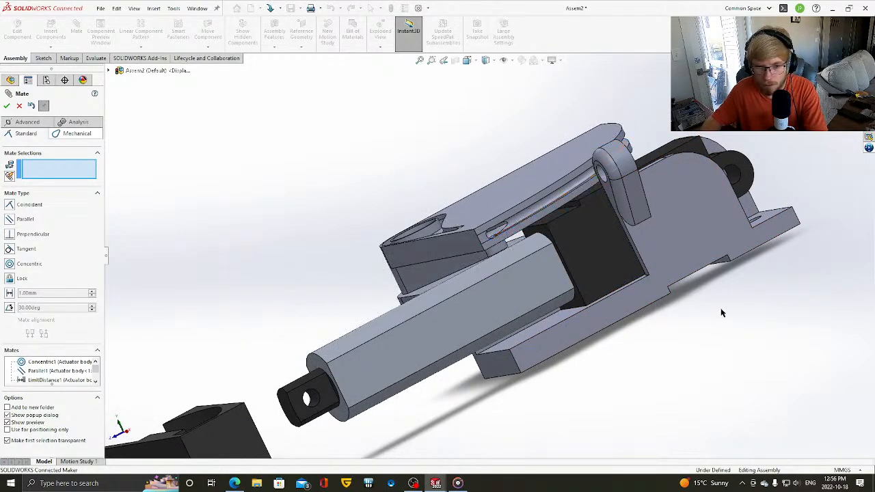
{"action": "scroll", "coordinate": [462, 240], "scroll_direction": "up", "scroll_amount": 3}
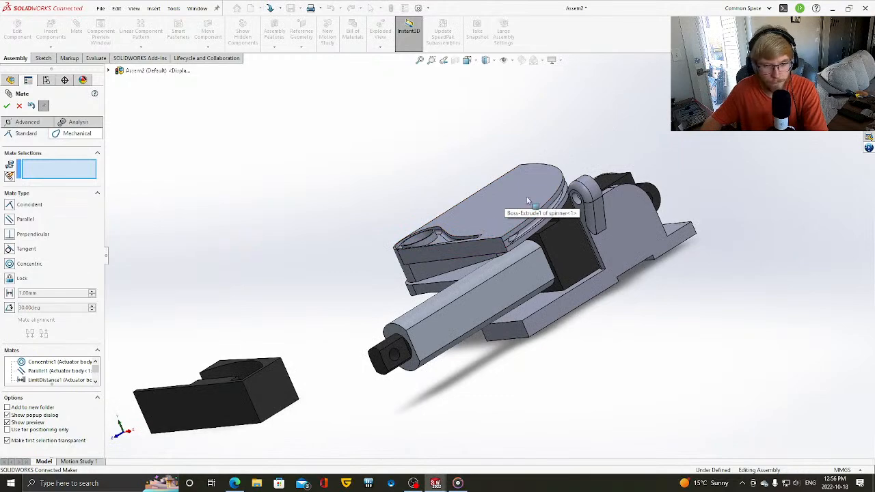
{"action": "middle_click_drag", "start_coordinate": [527, 200], "coordinate": [521, 222]}
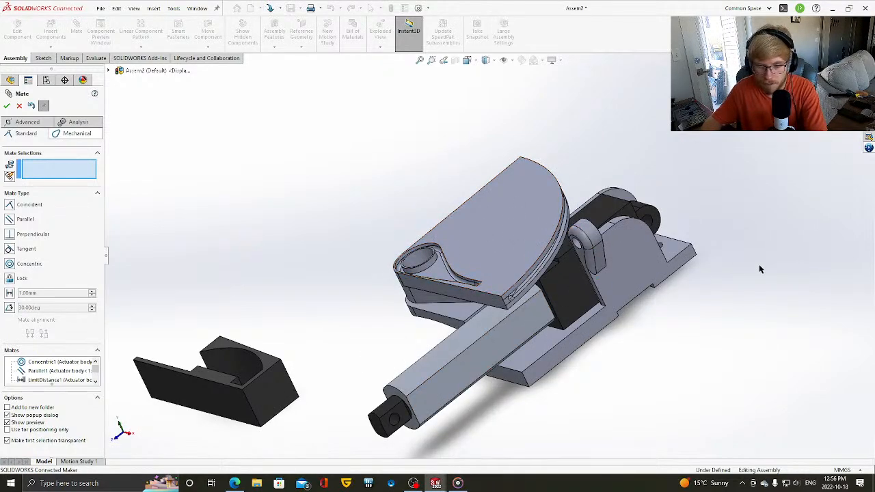
- Examine the spinner's pivot hole, the teardrop-shaped groove around it and the small hole at the end of the rim groove
{"action": "middle_click_drag", "start_coordinate": [684, 233], "coordinate": [423, 270]}
{"action": "scroll", "coordinate": [404, 277], "scroll_direction": "down", "scroll_amount": 2}
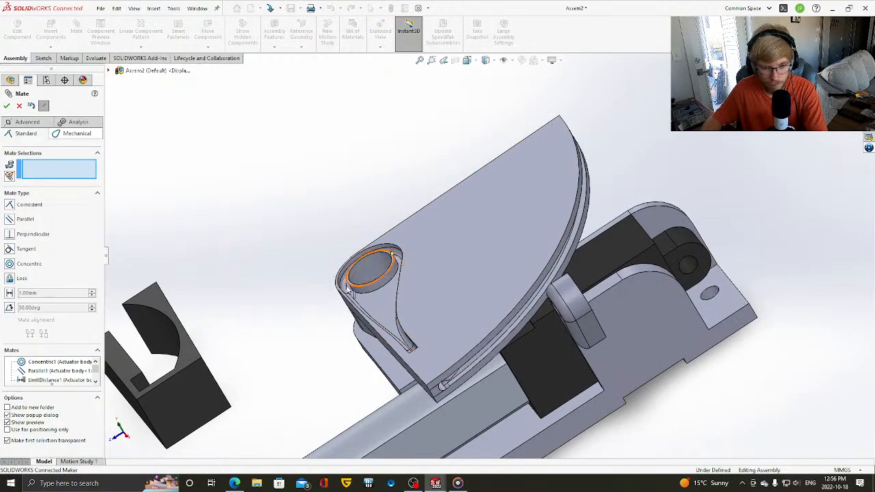
{"action": "middle_click_drag", "start_coordinate": [396, 276], "coordinate": [405, 293]}
{"action": "key", "text": "Right"}
{"action": "key", "text": "Right"}
{"action": "key", "text": "Right"}
{"action": "key", "text": "Right"}
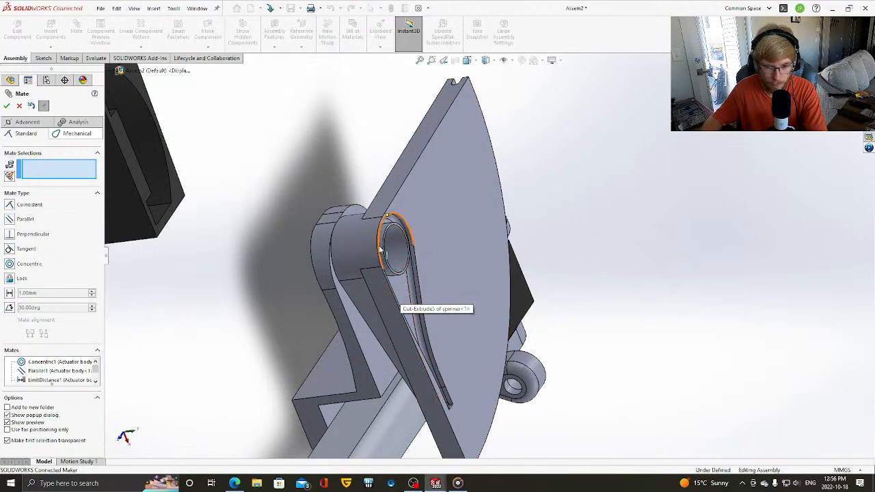
{"action": "middle_click_drag", "start_coordinate": [387, 249], "coordinate": [556, 307]}
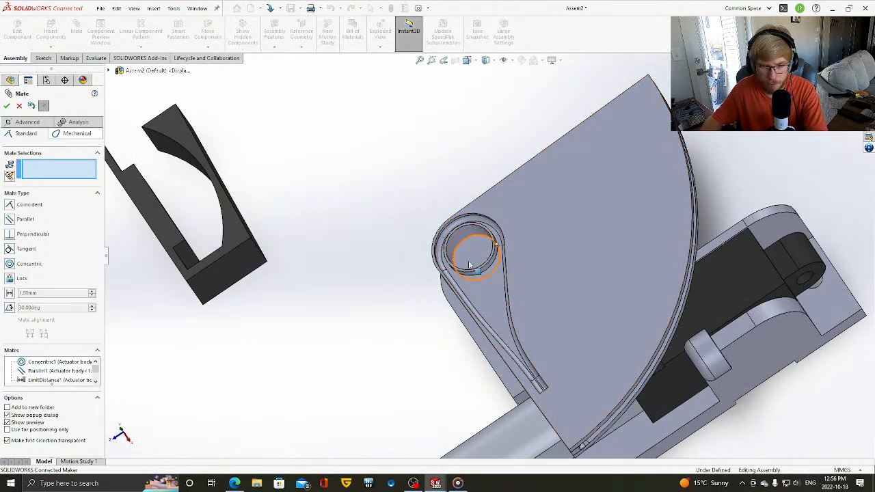
{"action": "key", "text": "Up"}
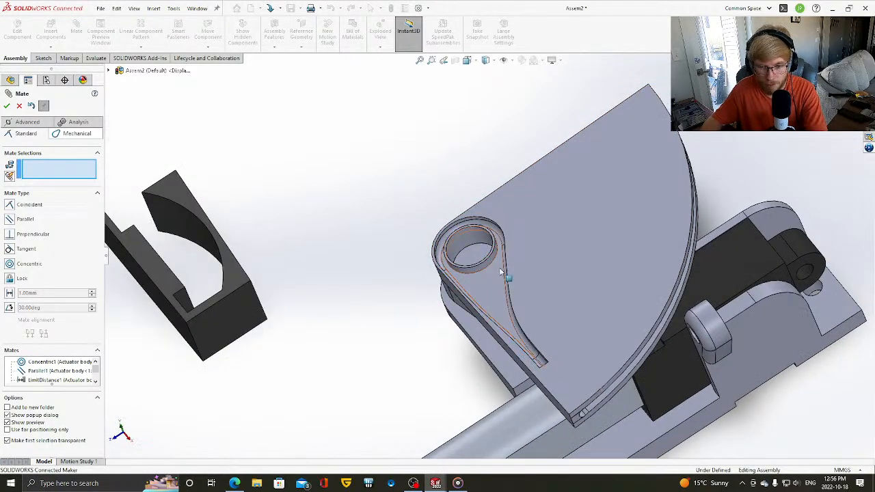
{"action": "key", "text": "Left"}
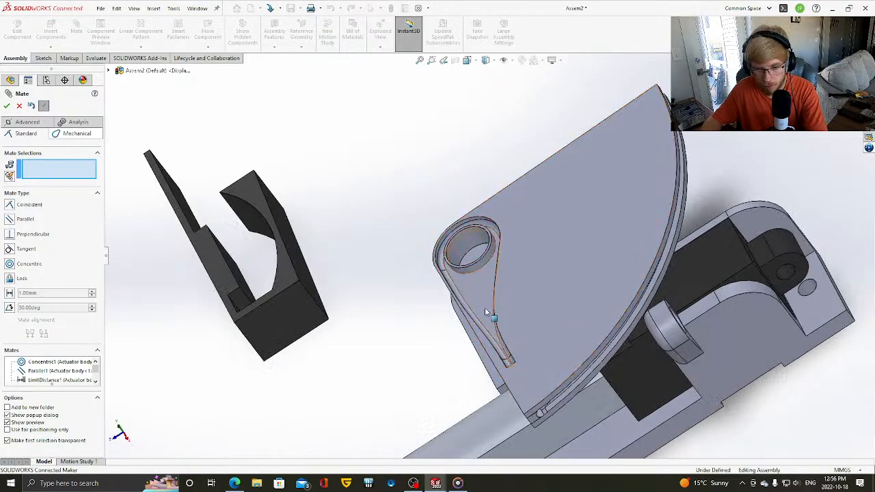
{"action": "key", "text": "Up"}
{"action": "key", "text": "Up"}
{"action": "key", "text": "Up"}
{"action": "key", "text": "Up"}
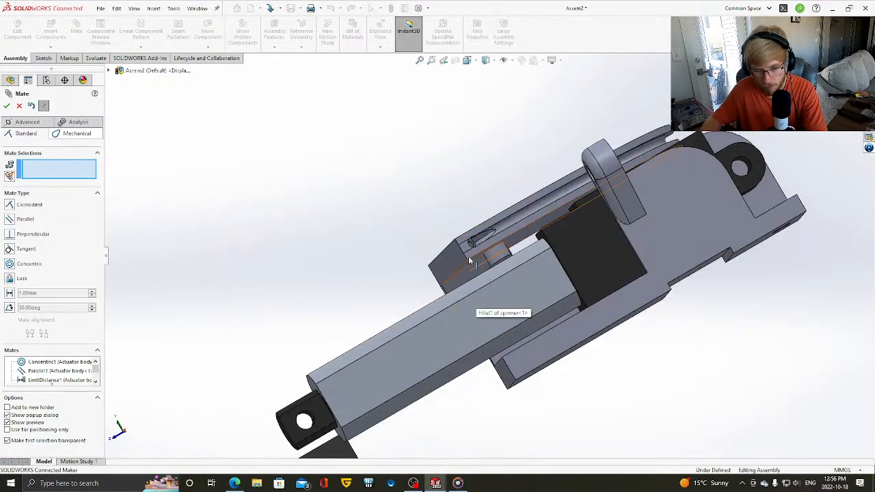
{"action": "key", "text": "Up"}
{"action": "key", "text": "Up"}
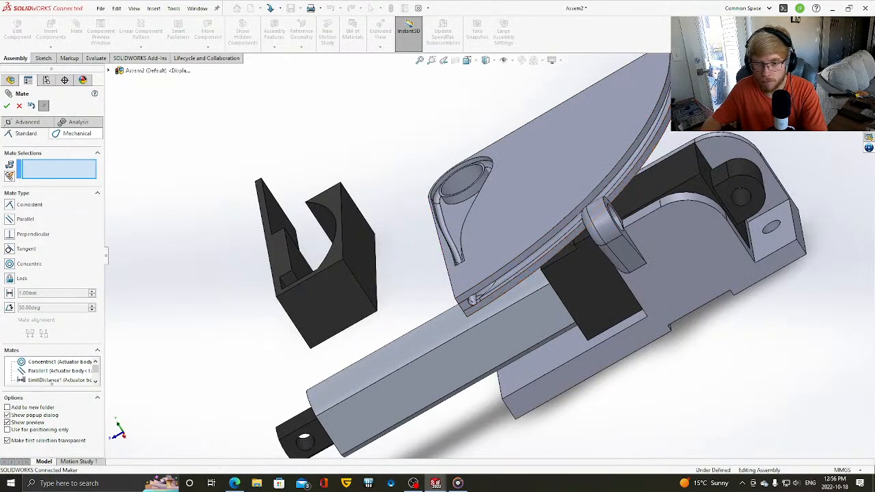
{"action": "key", "text": "Left"}
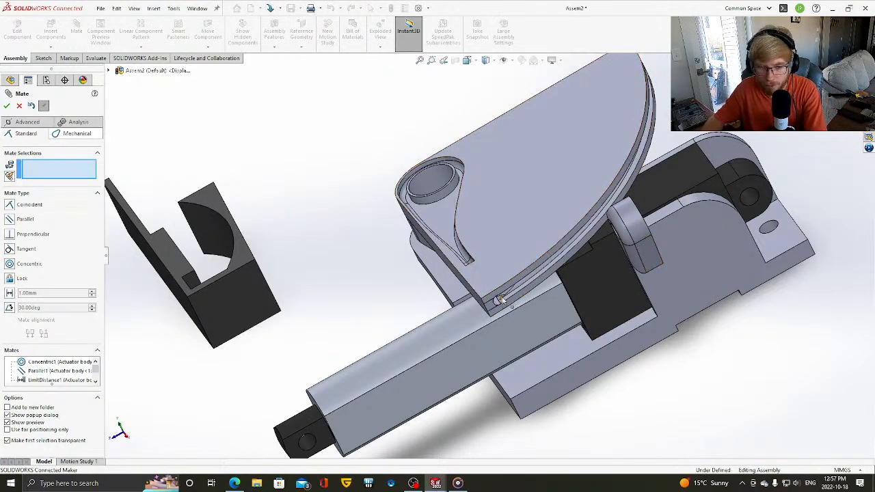
- Examine the height of the spinner's rim groove relative to the Actuator holder's eyelet from the front, side and rear
{"action": "middle_click_drag", "start_coordinate": [567, 256], "coordinate": [632, 220]}
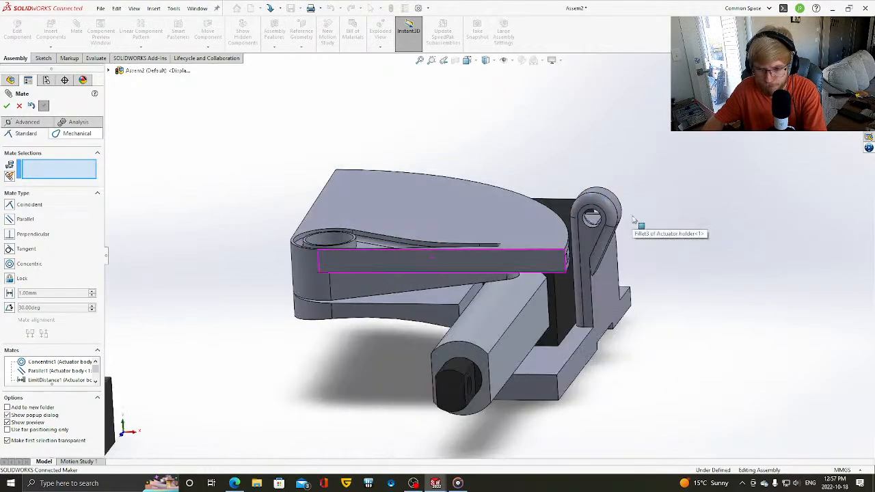
{"action": "scroll", "coordinate": [623, 202], "scroll_direction": "up", "scroll_amount": 3}
{"action": "middle_click_drag", "start_coordinate": [528, 256], "coordinate": [572, 248]}
{"action": "scroll", "coordinate": [580, 205], "scroll_direction": "up", "scroll_amount": 2}
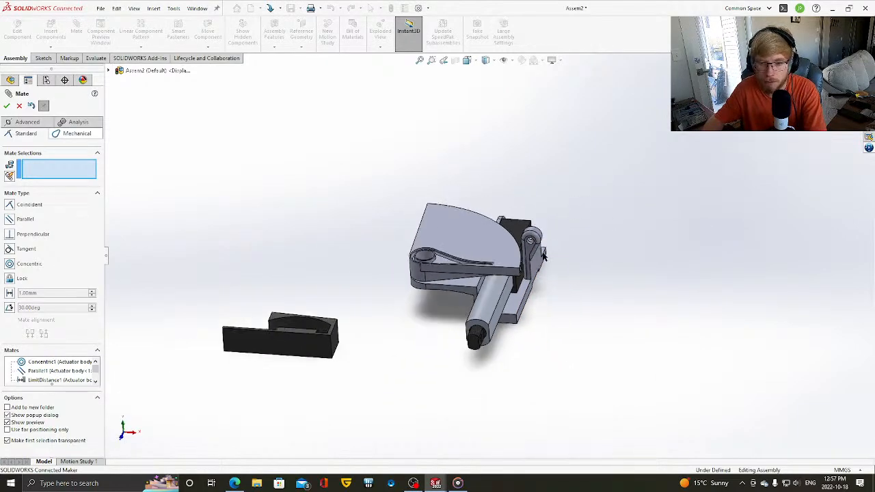
{"action": "scroll", "coordinate": [543, 254], "scroll_direction": "up", "scroll_amount": 3}
{"action": "middle_click_drag", "start_coordinate": [535, 143], "coordinate": [523, 157]}
{"action": "middle_click_drag", "start_coordinate": [515, 281], "coordinate": [483, 288]}
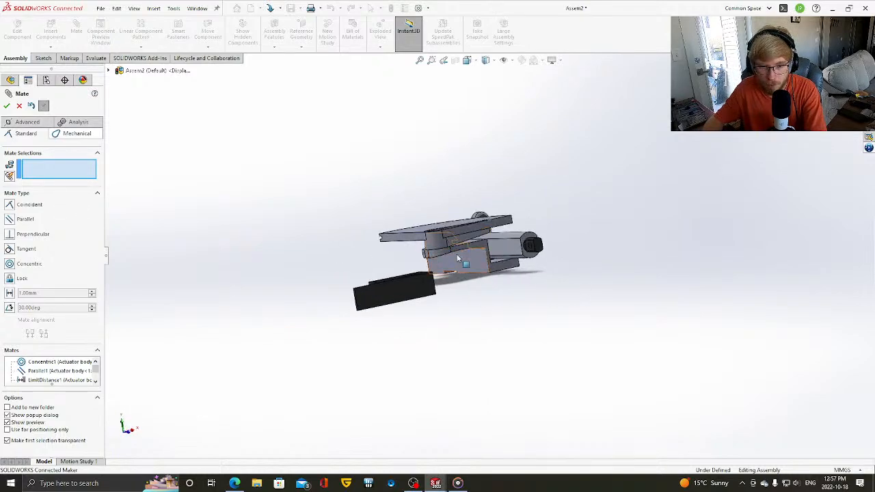
{"action": "middle_click_drag", "start_coordinate": [459, 259], "coordinate": [353, 274]}
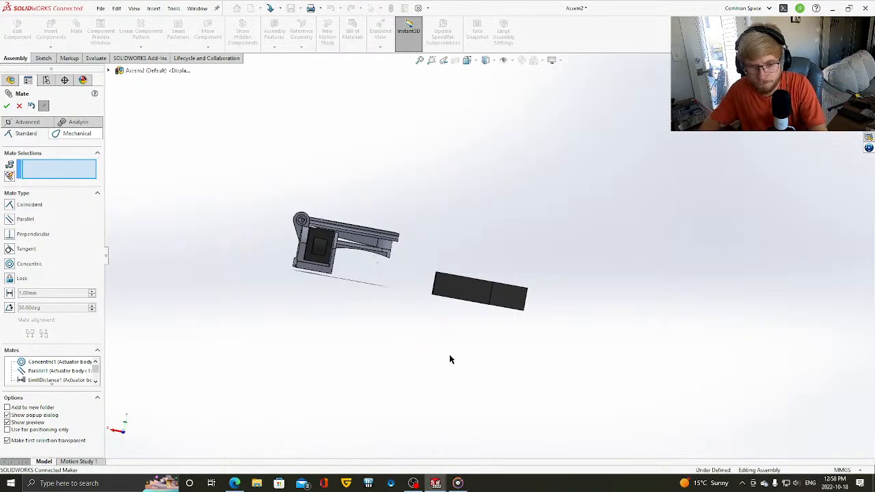
- Close the Mate command and show the whole assembly in the isometric view
{"action": "key", "text": "Left"}
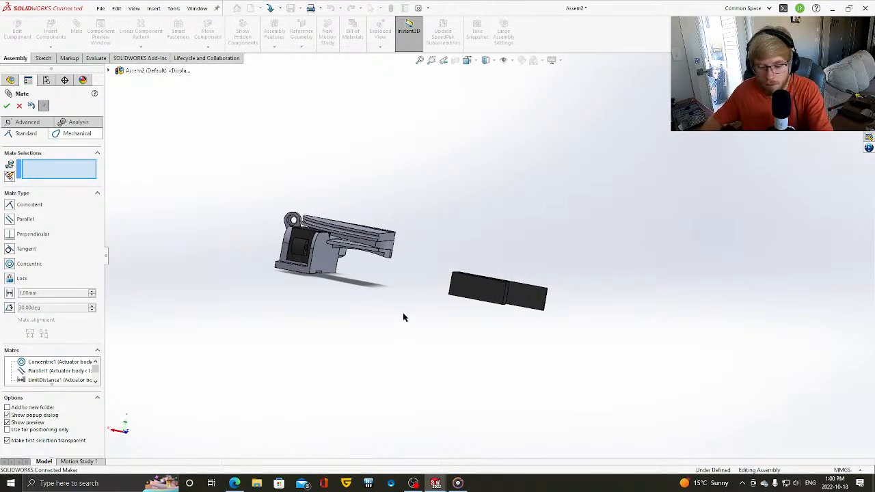
{"action": "middle_click_drag", "start_coordinate": [402, 312], "coordinate": [402, 277]}
{"action": "left_click", "coordinate": [19, 106]}
{"action": "scroll", "coordinate": [539, 361], "scroll_direction": "down", "scroll_amount": 2}
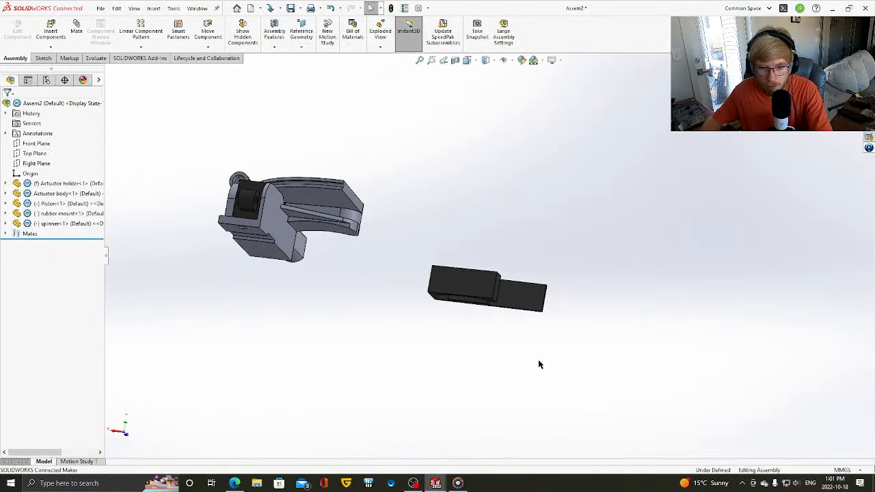
{"action": "key", "text": "ctrl+7"}
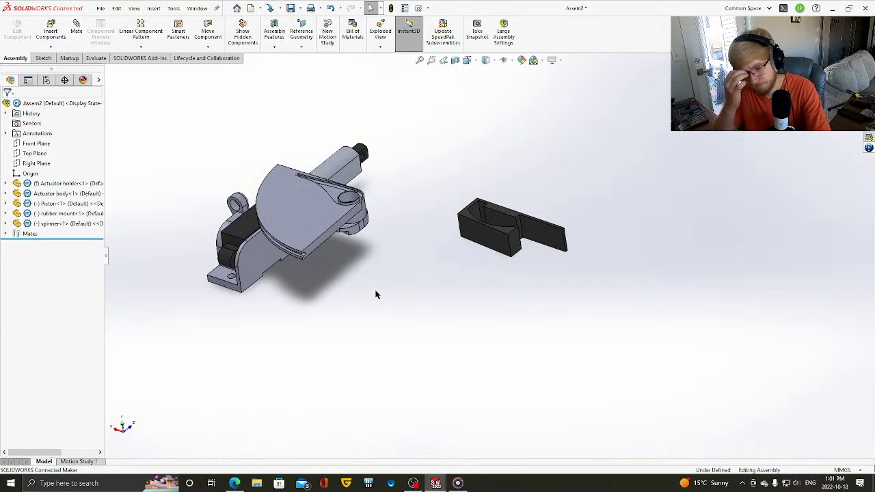
{"action": "middle_click_drag", "start_coordinate": [326, 263], "coordinate": [364, 254]}
{"action": "scroll", "coordinate": [383, 253], "scroll_direction": "down", "scroll_amount": 2}
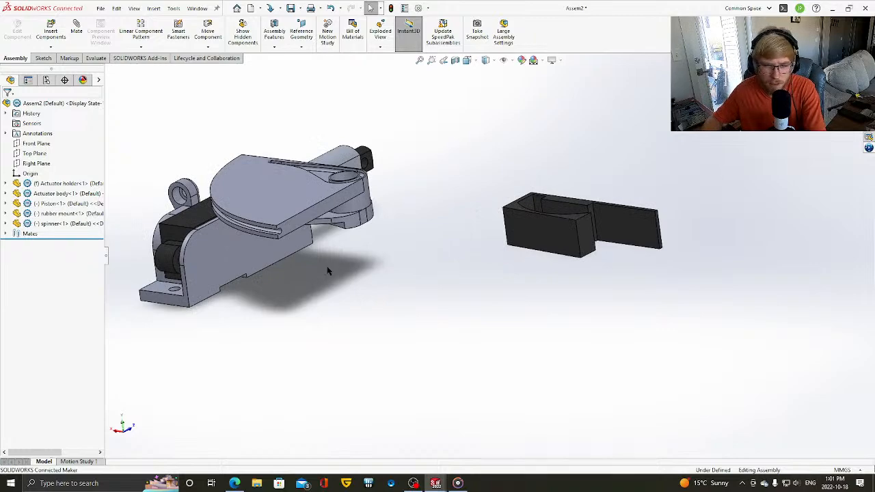
- Examine the assembled Actuator holder, actuator and spinner from several angles, along with the unplaced rubber mount
{"action": "scroll", "coordinate": [367, 249], "scroll_direction": "up", "scroll_amount": 5}
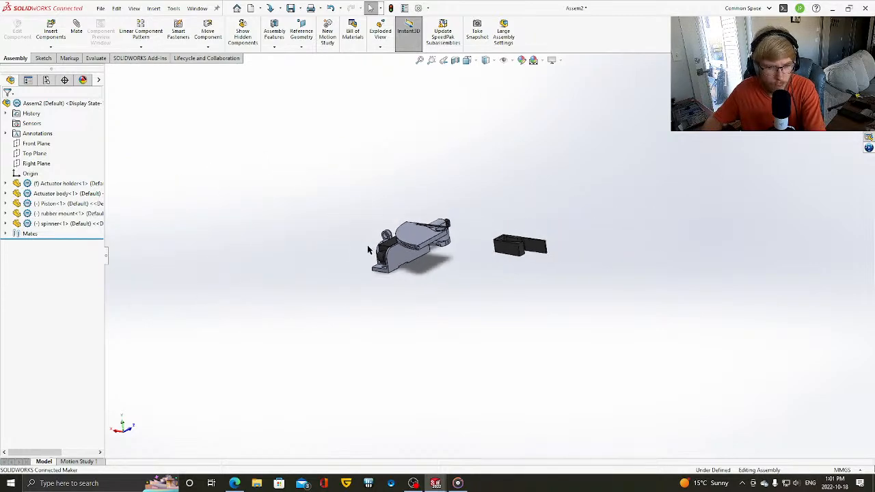
{"action": "scroll", "coordinate": [448, 262], "scroll_direction": "down", "scroll_amount": 3}
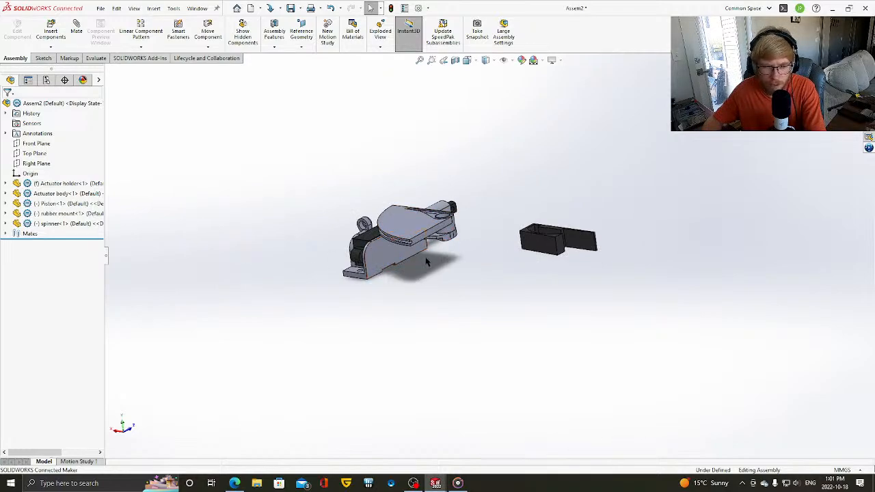
{"action": "scroll", "coordinate": [416, 248], "scroll_direction": "down", "scroll_amount": 1}
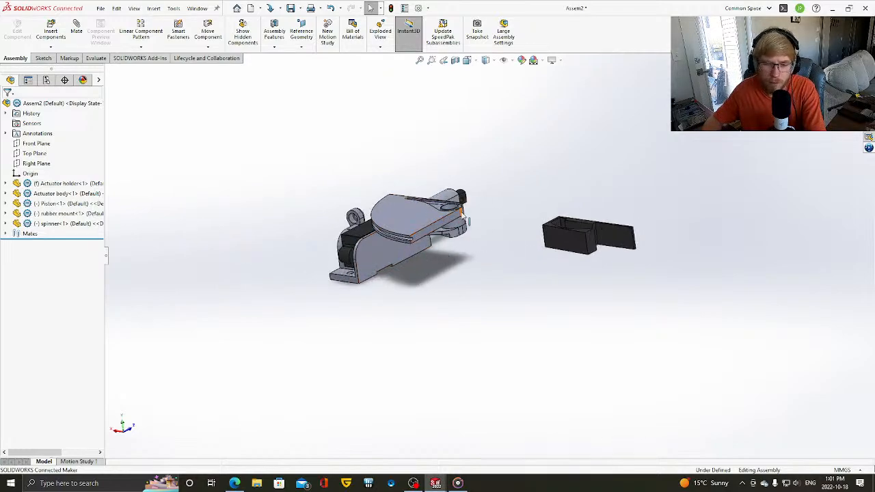
{"action": "scroll", "coordinate": [446, 232], "scroll_direction": "down", "scroll_amount": 1}
{"action": "scroll", "coordinate": [445, 242], "scroll_direction": "down", "scroll_amount": 1}
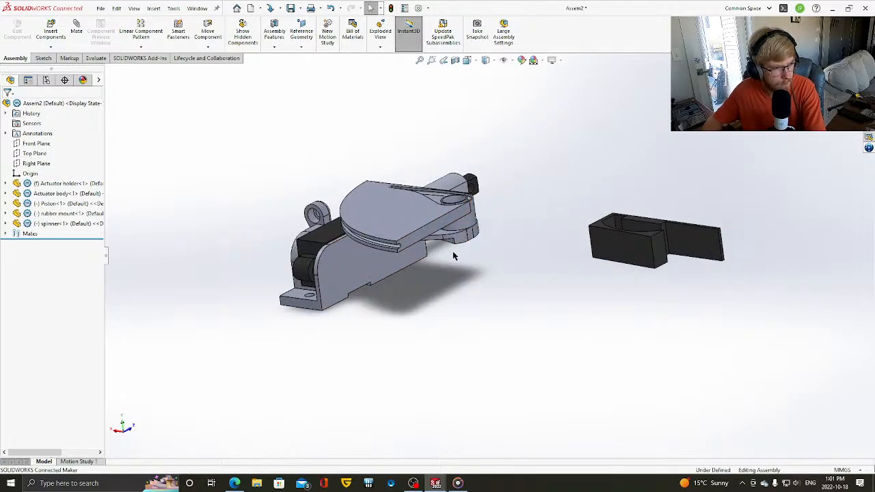
{"action": "middle_click_drag", "start_coordinate": [482, 257], "coordinate": [460, 264]}
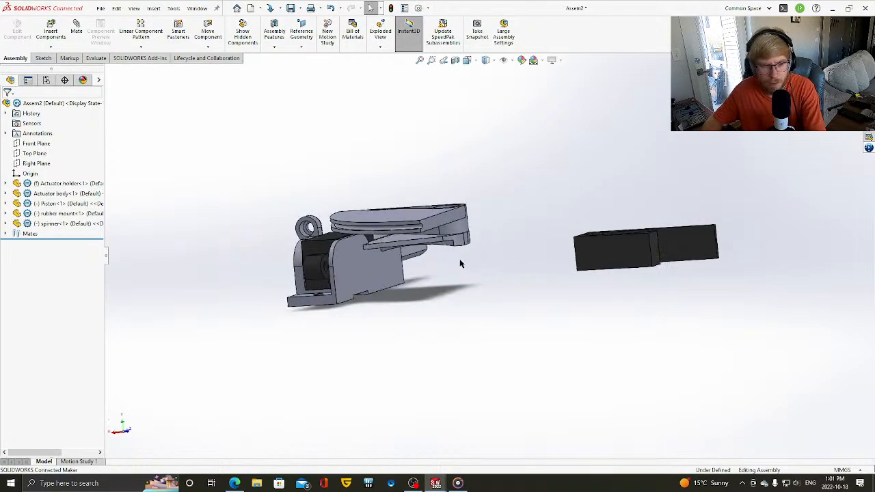
{"action": "scroll", "coordinate": [458, 264], "scroll_direction": "down", "scroll_amount": 2}
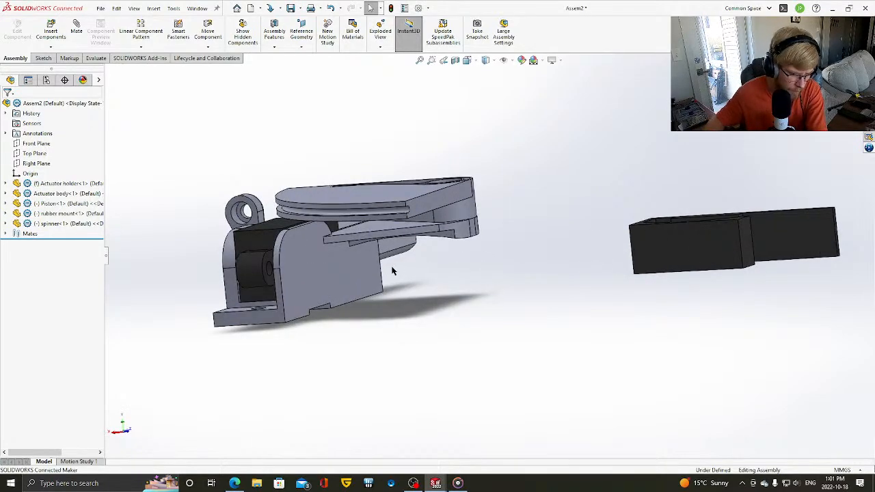
{"action": "middle_click_drag", "start_coordinate": [415, 271], "coordinate": [419, 269]}
{"action": "scroll", "coordinate": [419, 271], "scroll_direction": "down", "scroll_amount": 3}
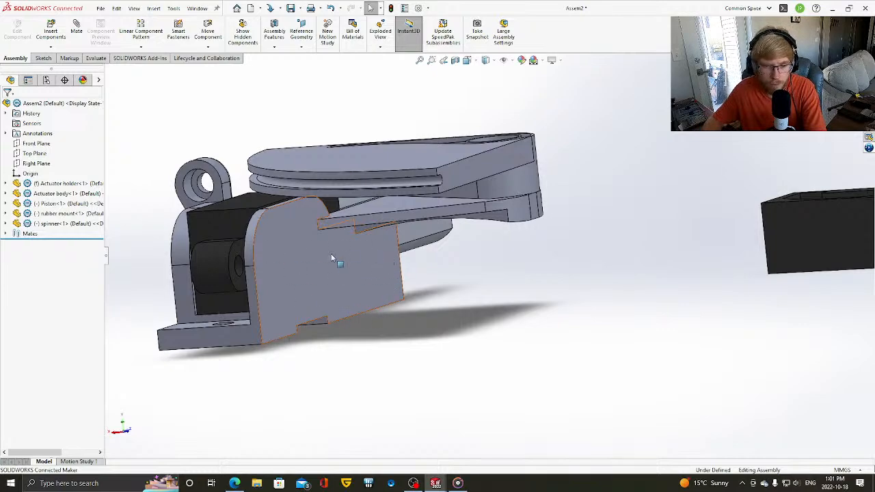
{"action": "middle_click_drag", "start_coordinate": [331, 258], "coordinate": [410, 295]}
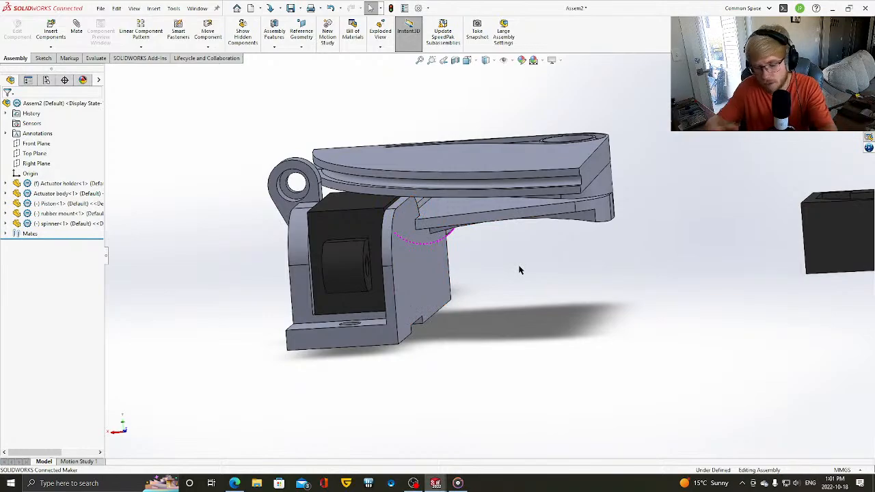
- Move the rubber mount close beside the Actuator holder, below the spinner
{"action": "middle_click_drag", "start_coordinate": [545, 279], "coordinate": [690, 251]}
{"action": "left_click_drag", "start_coordinate": [764, 249], "coordinate": [307, 314]}
{"action": "left_click", "coordinate": [649, 305]}
{"action": "key", "text": "Down"}
{"action": "scroll", "coordinate": [649, 306], "scroll_direction": "up", "scroll_amount": 2}
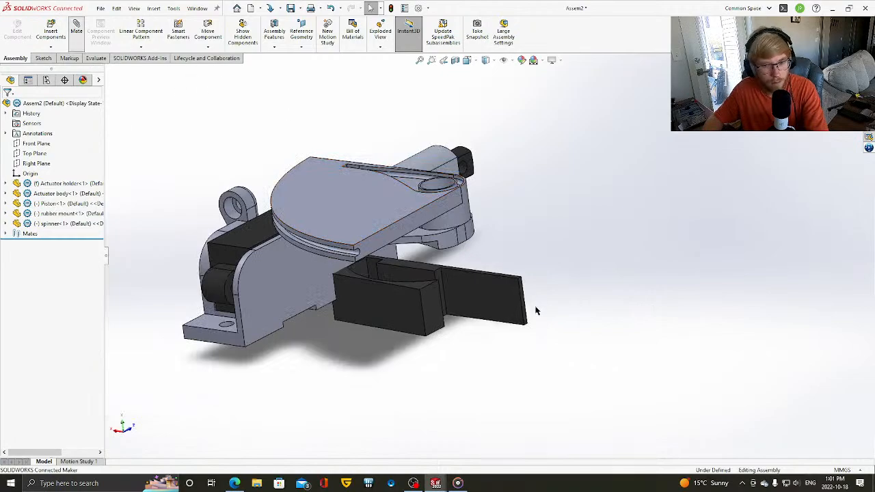
- Add a coincident mate between the end face of the rubber mount's flat tongue and the Actuator holder's side face by the eyelet
{"action": "scroll", "coordinate": [537, 311], "scroll_direction": "down", "scroll_amount": 5}
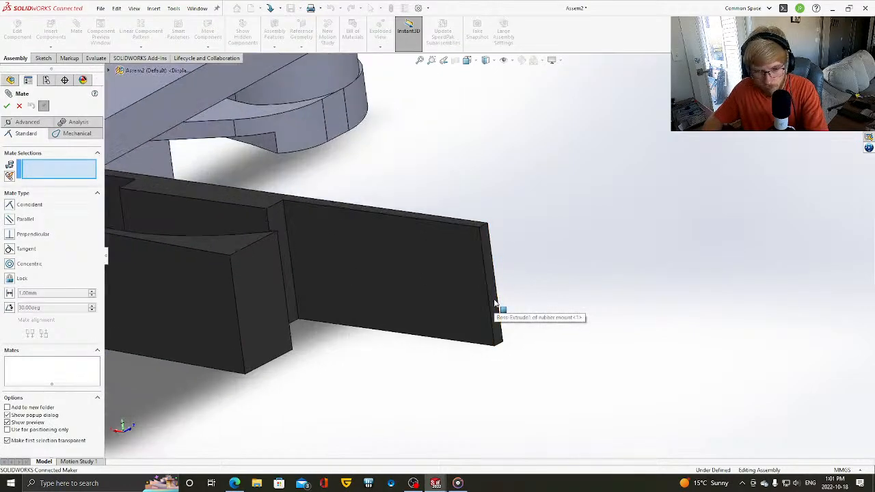
{"action": "left_click", "coordinate": [495, 303]}
{"action": "scroll", "coordinate": [508, 325], "scroll_direction": "up", "scroll_amount": 5}
{"action": "key", "text": "Up"}
{"action": "key", "text": "Right"}
{"action": "key", "text": "Right"}
{"action": "key", "text": "Right"}
{"action": "key", "text": "Right"}
{"action": "key", "text": "Right"}
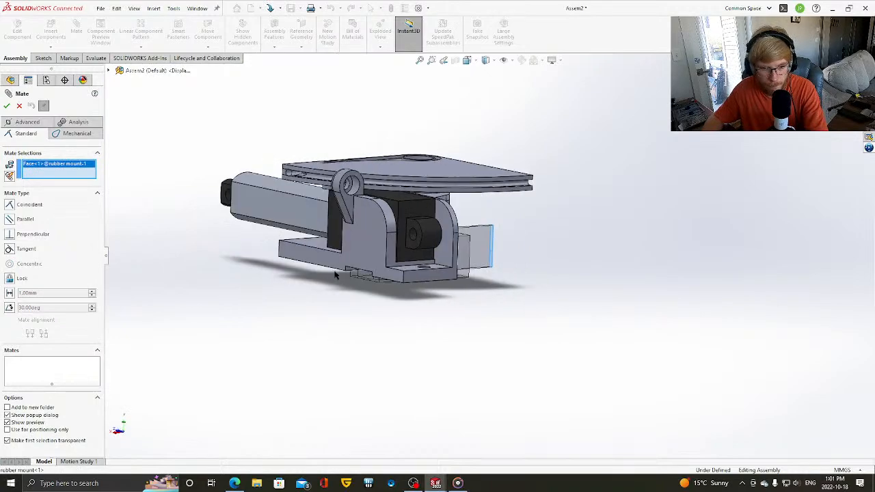
{"action": "left_click", "coordinate": [335, 274]}
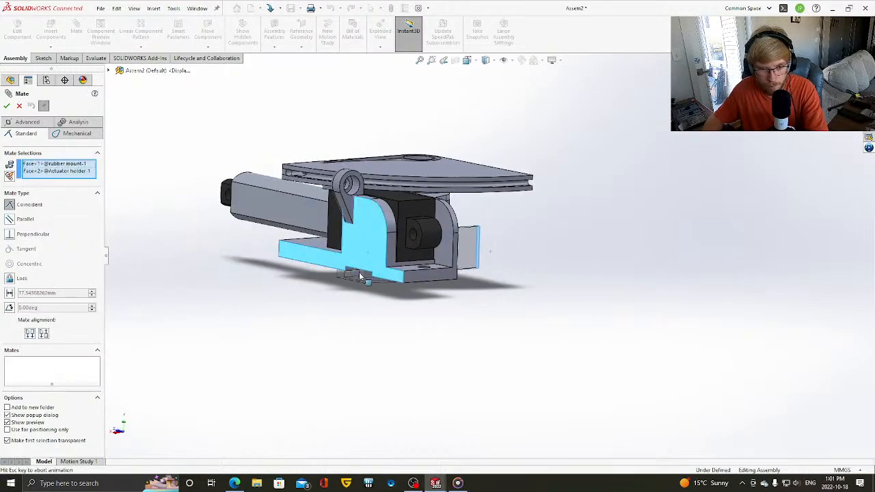
{"action": "left_click", "coordinate": [31, 334]}
{"action": "left_click", "coordinate": [7, 106]}
- Mate the long edge of the rubber mount's tongue coincident with the inner edge of the notch under the Actuator holder
{"action": "key", "text": "Right"}
{"action": "key", "text": "Right"}
{"action": "key", "text": "Right"}
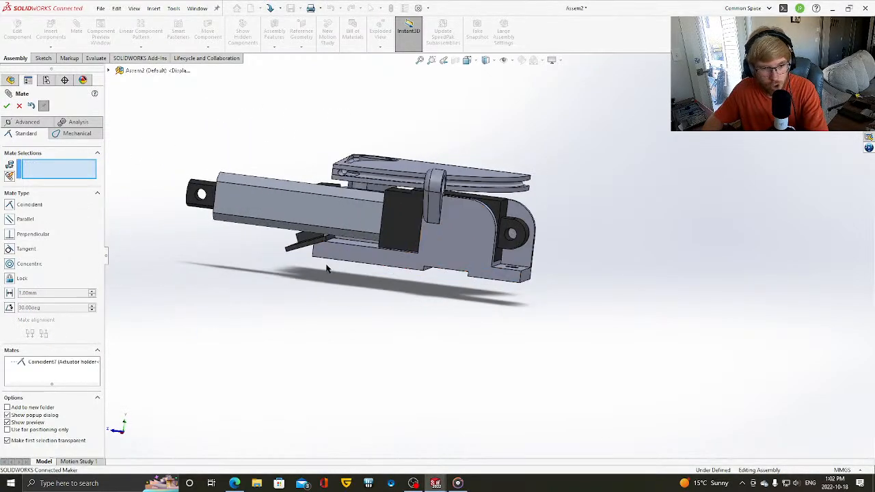
{"action": "scroll", "coordinate": [342, 272], "scroll_direction": "down", "scroll_amount": 5}
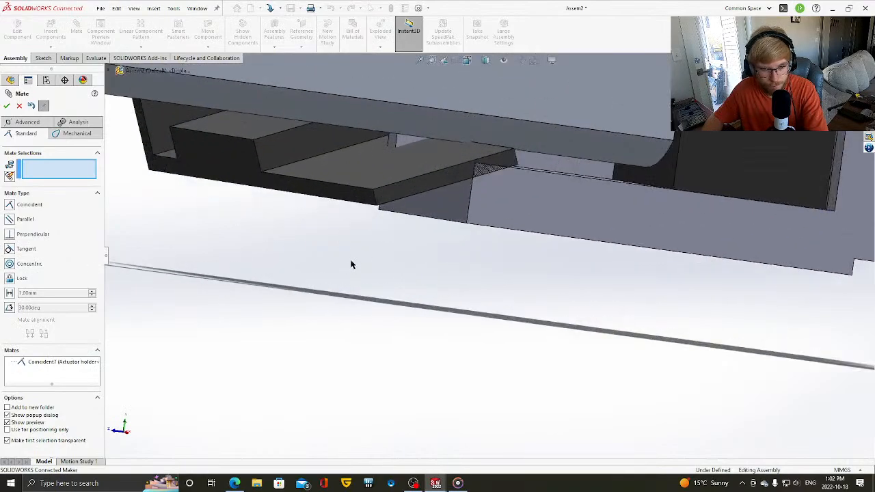
{"action": "left_click", "coordinate": [366, 192]}
{"action": "scroll", "coordinate": [368, 193], "scroll_direction": "up", "scroll_amount": 5}
{"action": "middle_click_drag", "start_coordinate": [696, 242], "coordinate": [528, 252]}
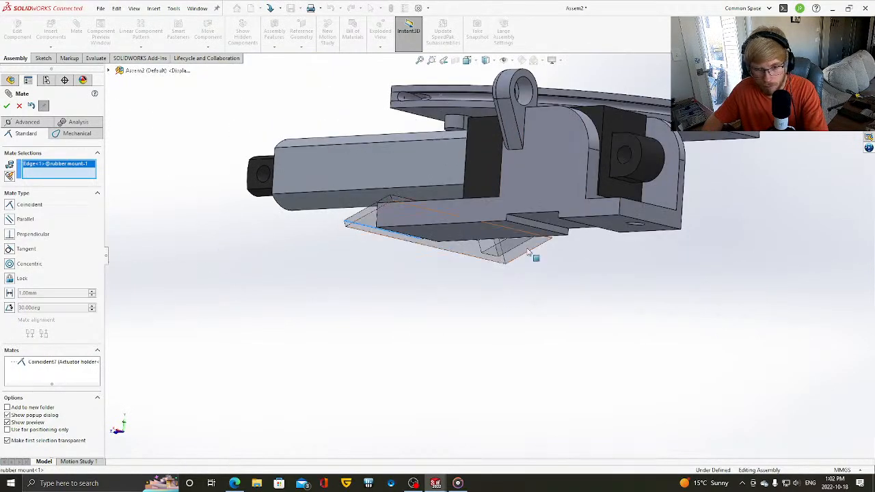
{"action": "scroll", "coordinate": [528, 252], "scroll_direction": "down", "scroll_amount": 3}
{"action": "left_click", "coordinate": [539, 216]}
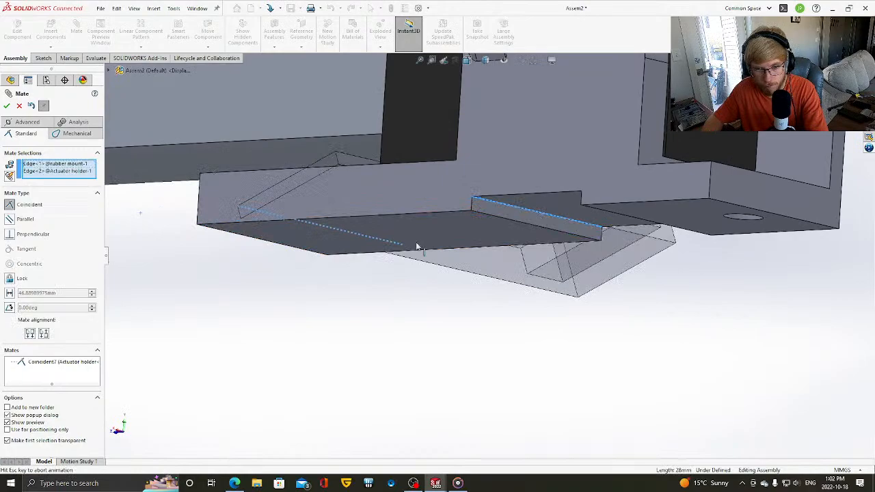
{"action": "left_click", "coordinate": [6, 105]}
- Swing the rubber mount into view and mate its tongue's flat face coincident with the recessed face of the Actuator holder's underside notch
{"action": "left_click_drag", "start_coordinate": [731, 274], "coordinate": [632, 280]}
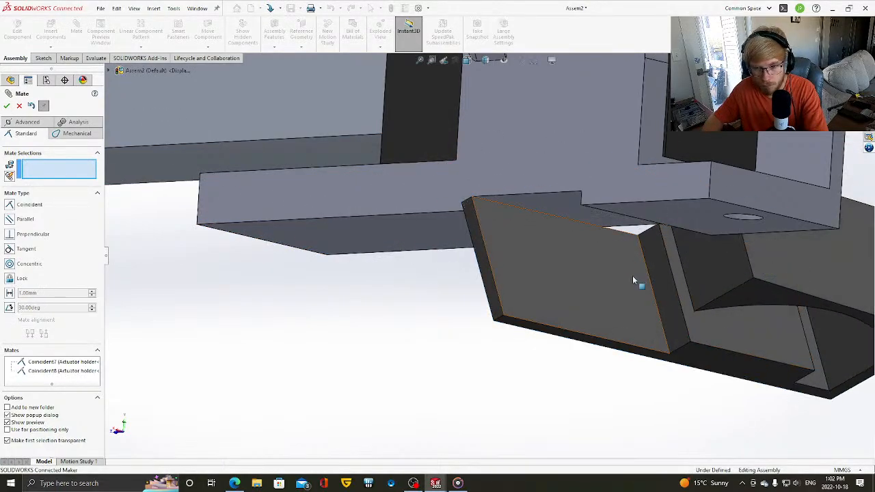
{"action": "left_click", "coordinate": [633, 281]}
{"action": "left_click", "coordinate": [404, 247]}
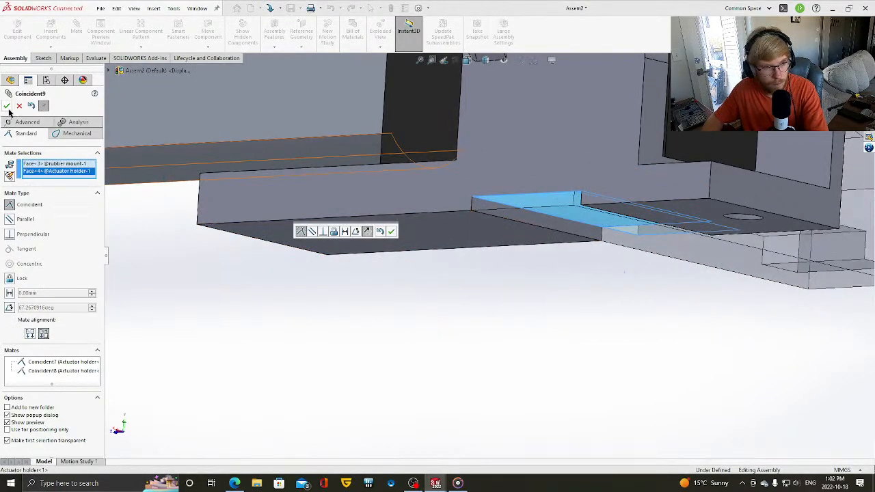
{"action": "left_click", "coordinate": [6, 105]}
- Examine how the rubber mount's tongue sits in the notch under the Actuator holder from both sides
{"action": "scroll", "coordinate": [512, 332], "scroll_direction": "up", "scroll_amount": 5}
{"action": "middle_click_drag", "start_coordinate": [764, 344], "coordinate": [634, 296]}
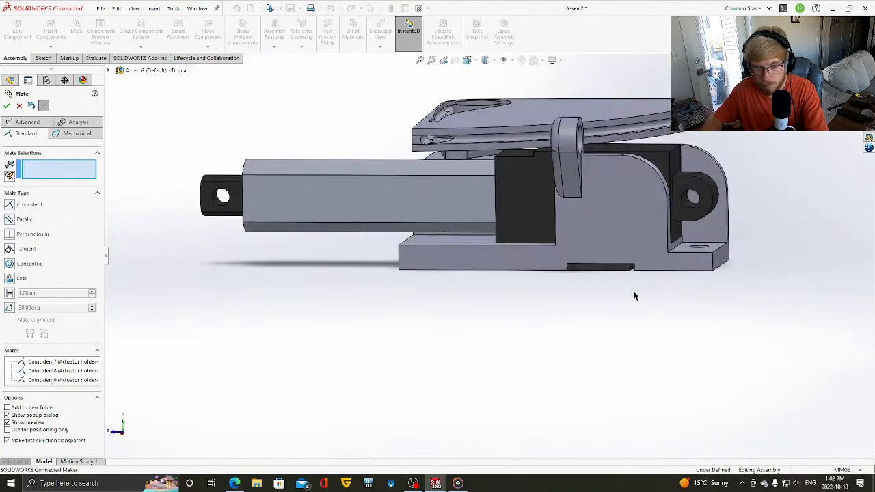
{"action": "key", "text": "Left"}
{"action": "key", "text": "Left"}
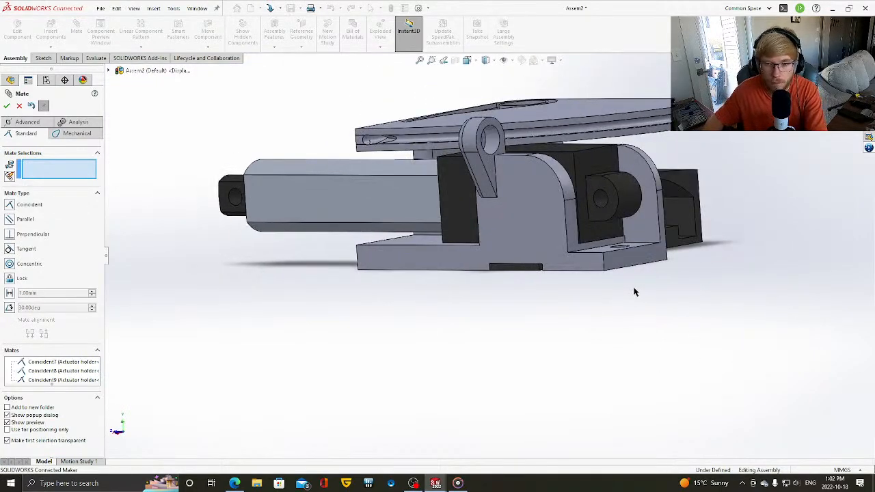
{"action": "key", "text": "Left"}
{"action": "key", "text": "Left"}
{"action": "key", "text": "Left"}
{"action": "key", "text": "Down"}
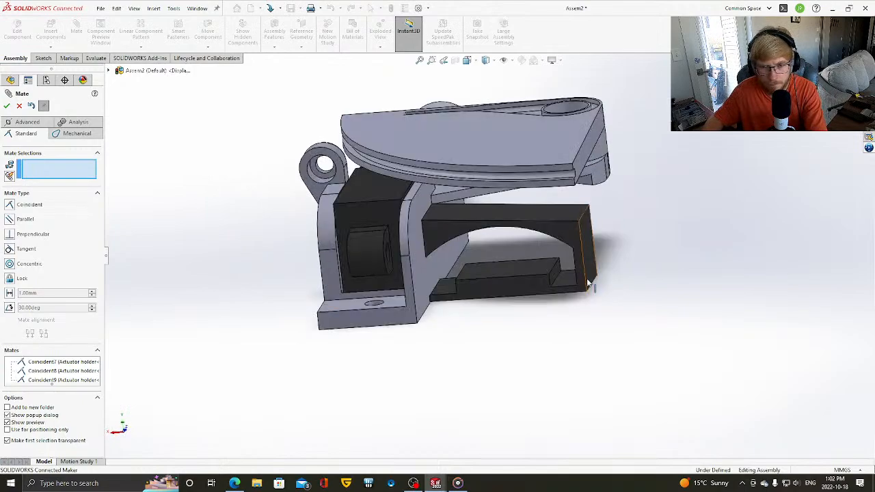
- Check the clearance between the rubber mount's top and the arm beneath the spinner, and close the Mate command
{"action": "key", "text": "Up"}
{"action": "key", "text": "Left"}
{"action": "key", "text": "Down"}
{"action": "key", "text": "Left"}
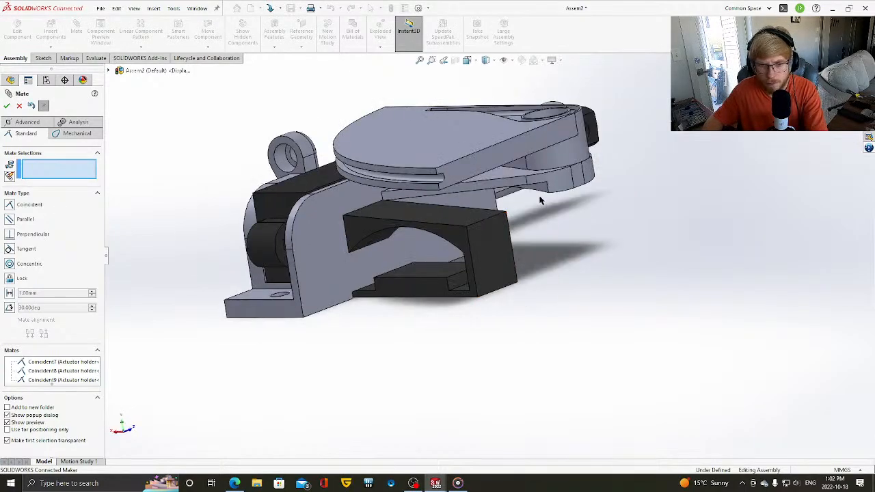
{"action": "key", "text": "Up"}
{"action": "scroll", "coordinate": [540, 201], "scroll_direction": "down", "scroll_amount": 3}
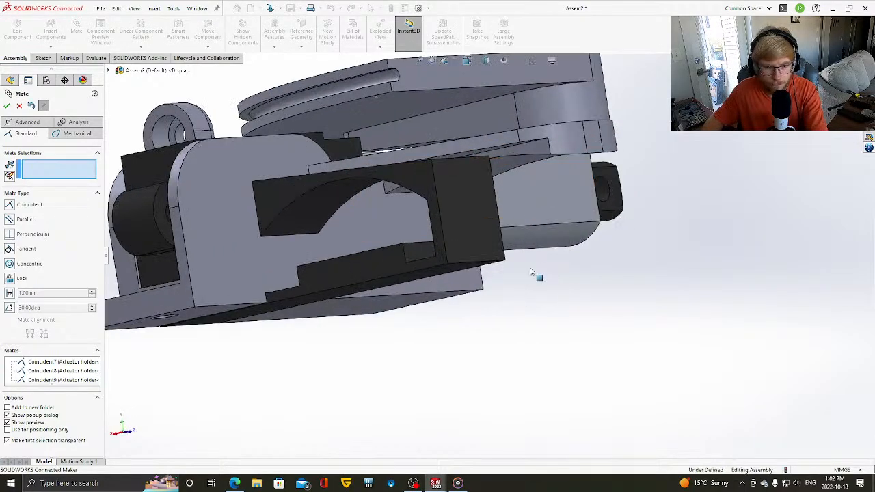
{"action": "key", "text": "Right"}
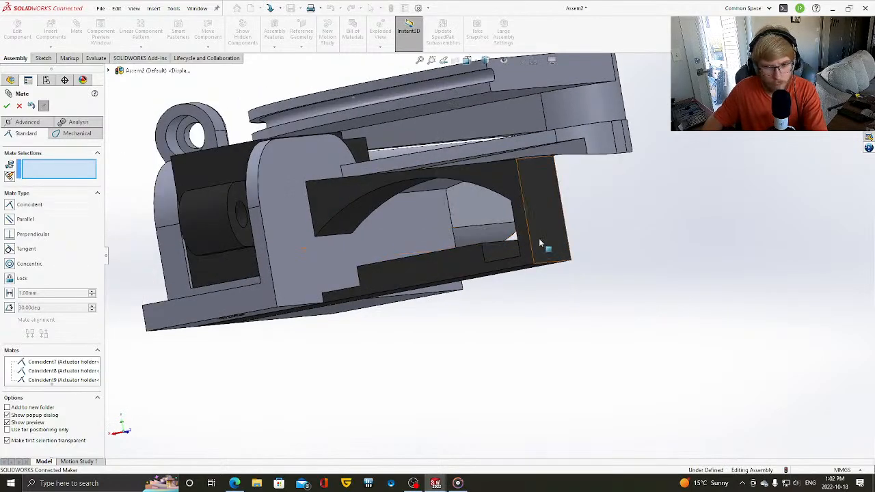
{"action": "scroll", "coordinate": [626, 226], "scroll_direction": "up", "scroll_amount": 1}
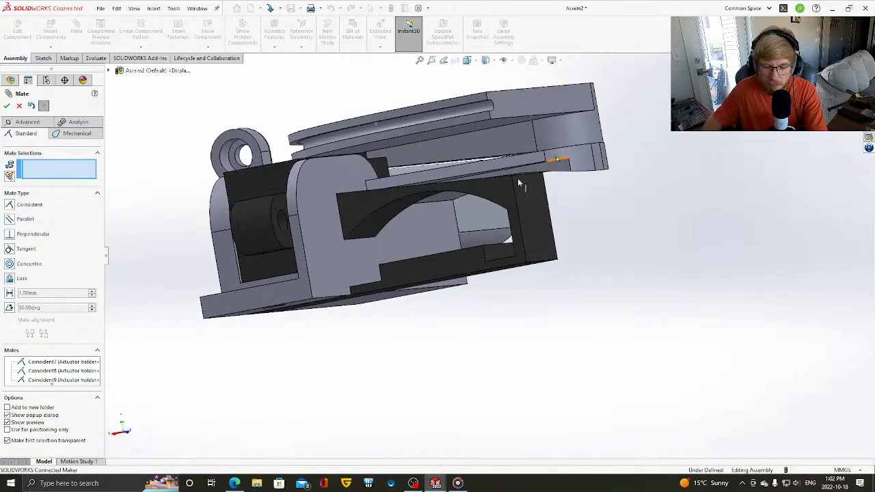
{"action": "key", "text": "Right"}
{"action": "left_click", "coordinate": [19, 106]}
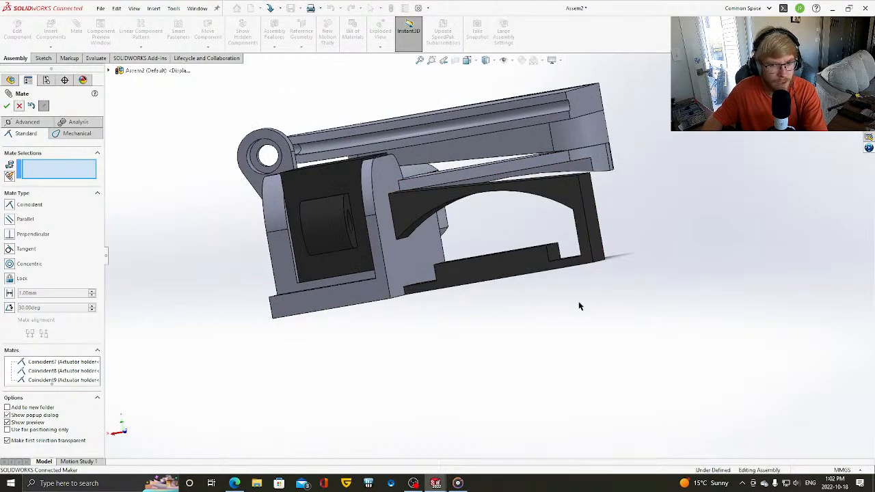
- Inspect the rubber mount's arched opening and its position relative to the spinner's groove and the holder's eyelet
{"action": "scroll", "coordinate": [618, 228], "scroll_direction": "down", "scroll_amount": 2}
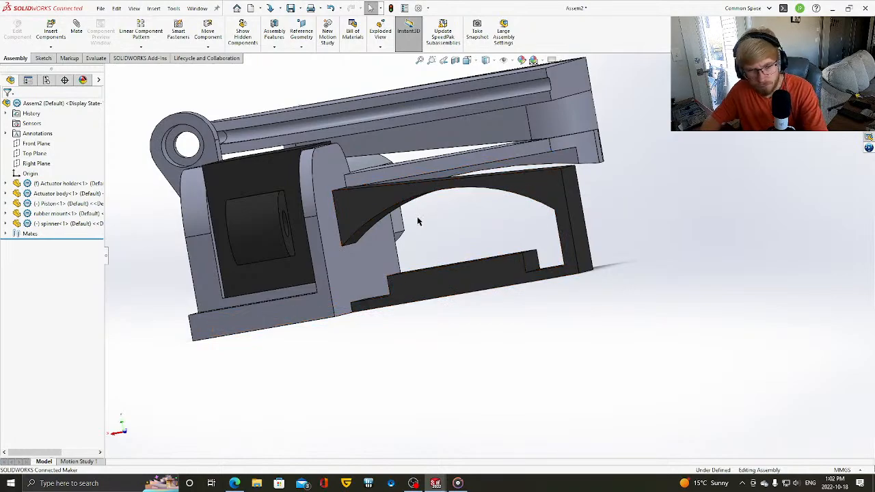
{"action": "middle_click_drag", "start_coordinate": [419, 221], "coordinate": [451, 219]}
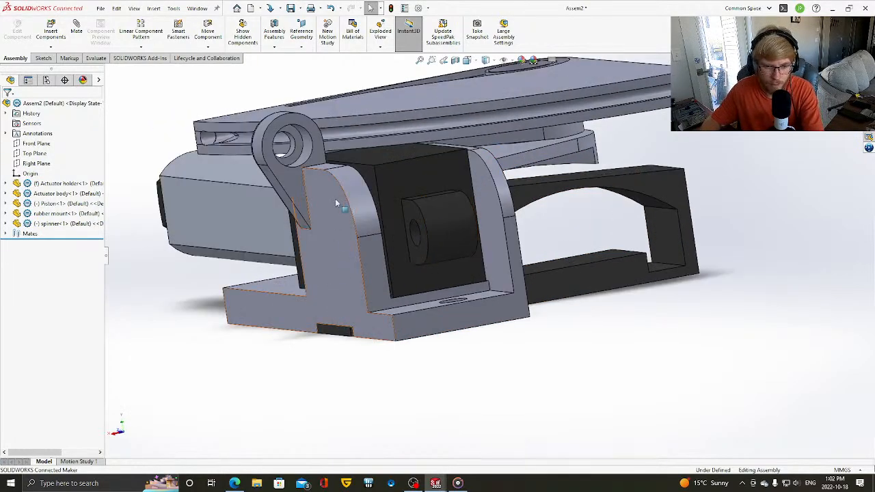
{"action": "middle_click_drag", "start_coordinate": [604, 159], "coordinate": [240, 172]}
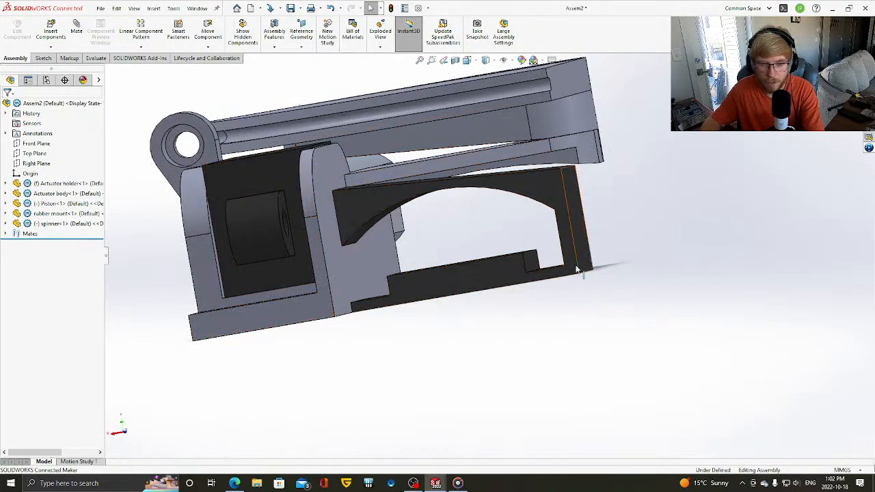
{"action": "middle_click_drag", "start_coordinate": [553, 256], "coordinate": [415, 232]}
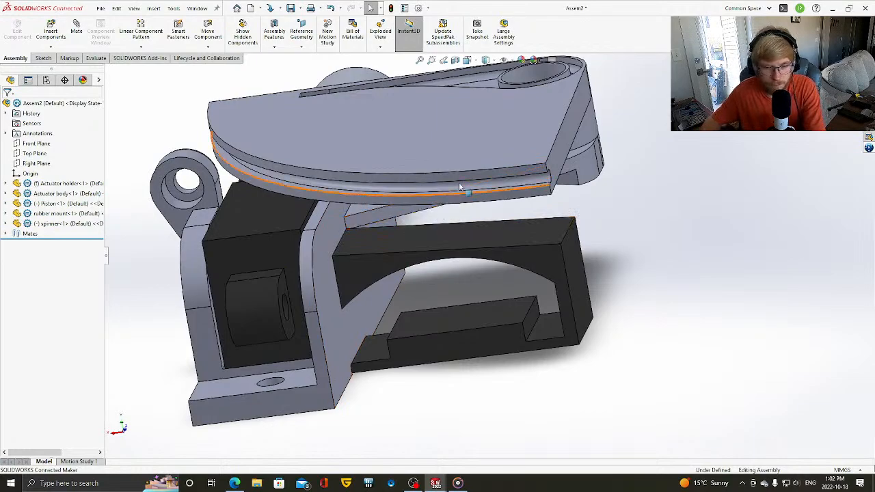
{"action": "middle_click_drag", "start_coordinate": [431, 253], "coordinate": [429, 225]}
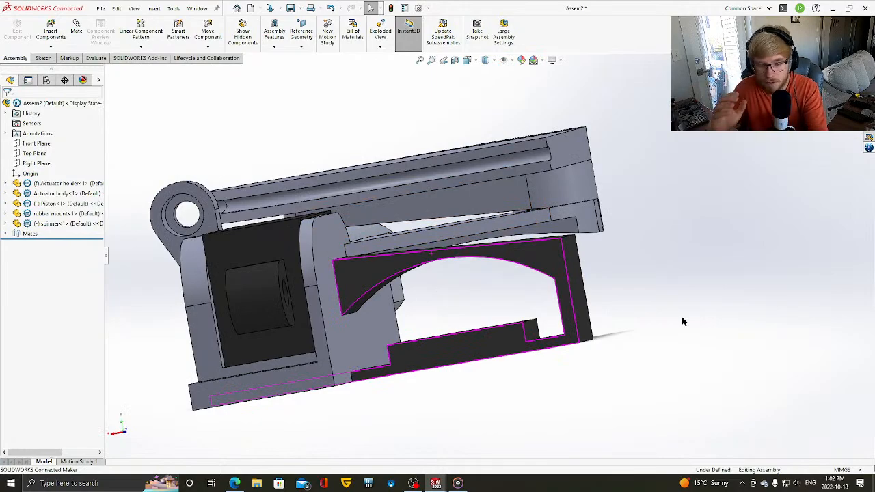
{"action": "middle_click_drag", "start_coordinate": [657, 296], "coordinate": [528, 254]}
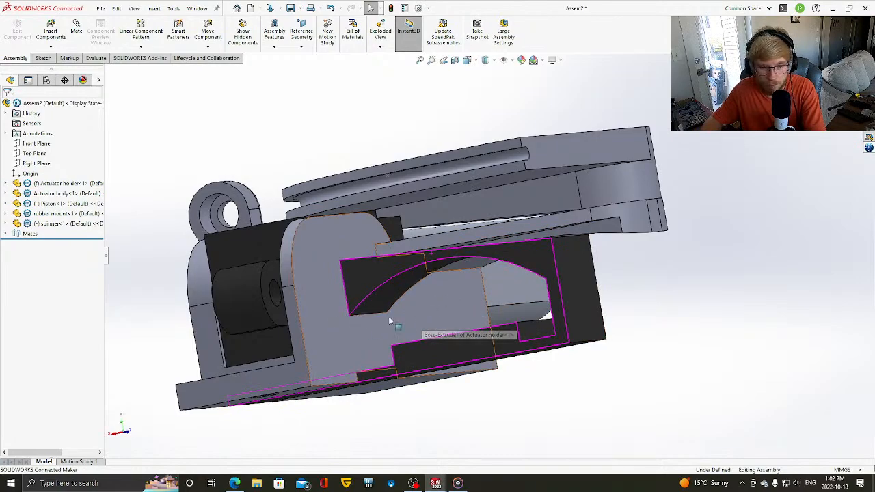
{"action": "key", "text": "Down"}
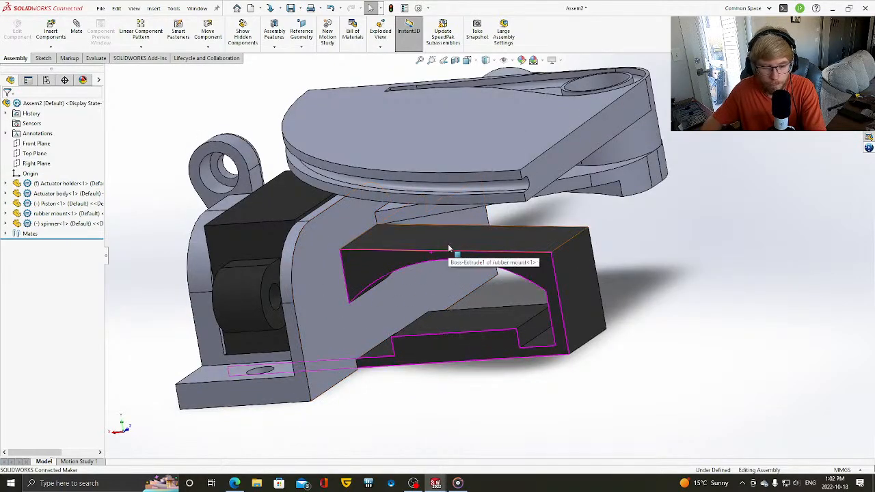
{"action": "left_click", "coordinate": [660, 260]}
- Turn the assembly around to examine the eyelet, actuator body and tongue notch from the opposite side
{"action": "key", "text": "Right"}
{"action": "key", "text": "Right"}
{"action": "key", "text": "Up"}
{"action": "key", "text": "Right"}
{"action": "key", "text": "Right"}
{"action": "key", "text": "Right"}
{"action": "key", "text": "Right"}
{"action": "key", "text": "Right"}
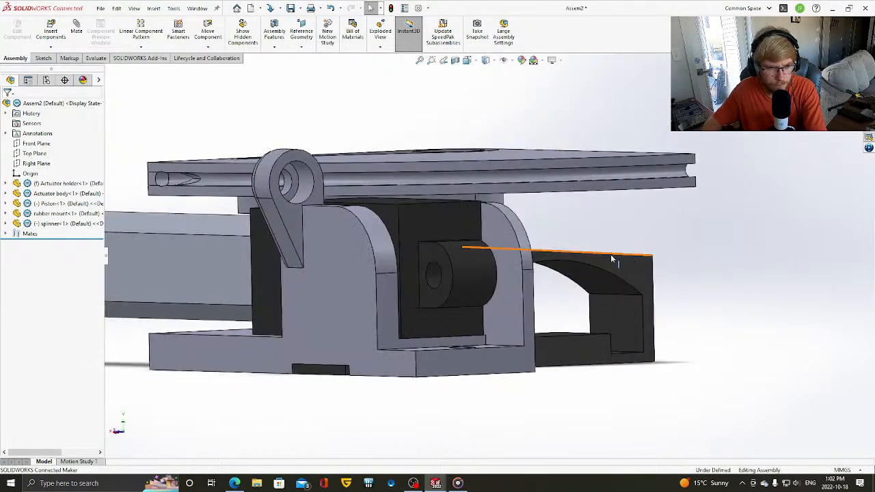
{"action": "key", "text": "Right"}
{"action": "key", "text": "Left"}
{"action": "key", "text": "Left"}
{"action": "key", "text": "Left"}
{"action": "key", "text": "Left"}
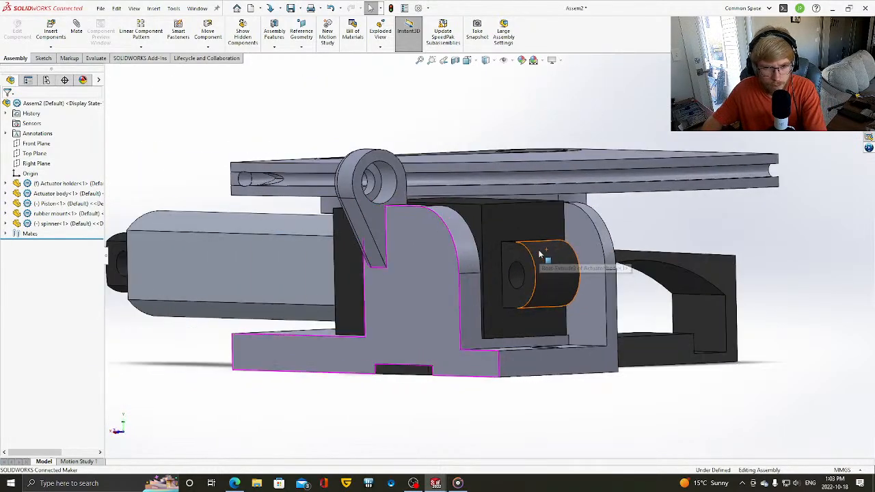
- Examine the spinner plate, rubber mount and actuator holder from above and at base level
{"action": "key", "text": "Left"}
{"action": "key", "text": "Left"}
{"action": "key", "text": "Left"}
{"action": "key", "text": "Left"}
{"action": "key", "text": "Down"}
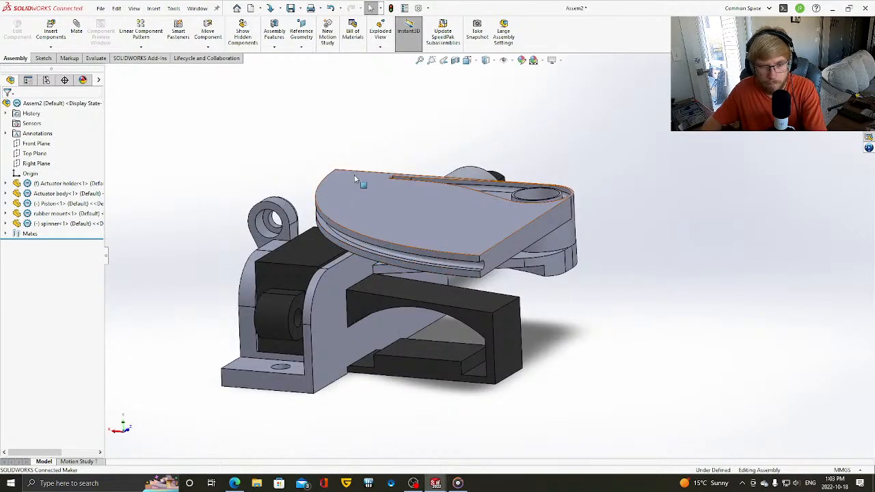
{"action": "key", "text": "Down"}
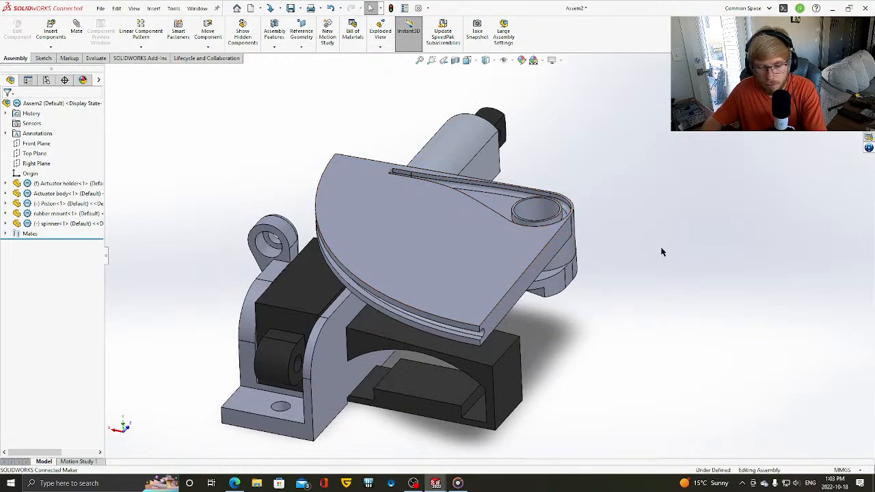
{"action": "key", "text": "Up"}
{"action": "key", "text": "Up"}
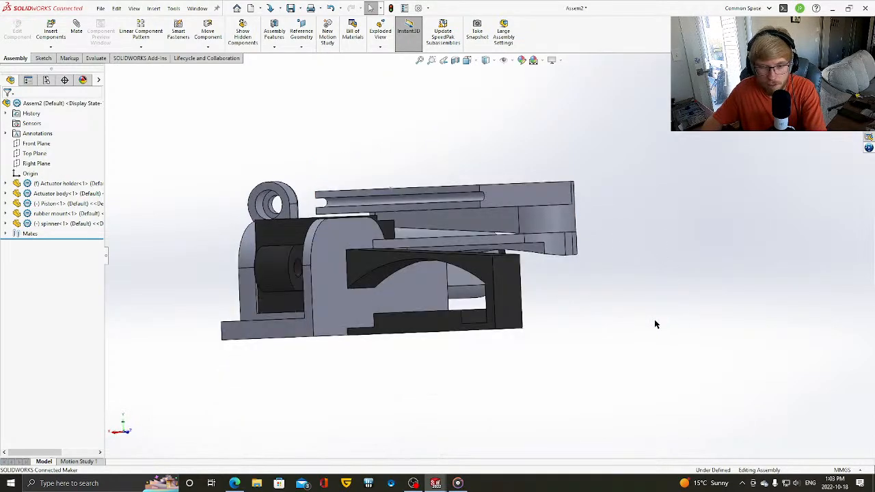
{"action": "key", "text": "Right"}
{"action": "key", "text": "Right"}
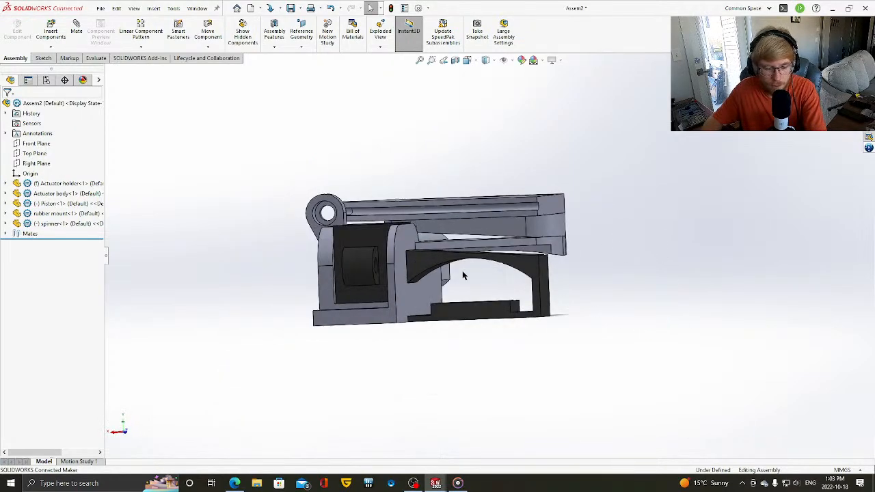
- Examine the rubber mount's open end and the actuator body alongside it from the side of the assembly
{"action": "key", "text": "Left"}
{"action": "key", "text": "Left"}
{"action": "key", "text": "Left"}
{"action": "key", "text": "Left"}
{"action": "key", "text": "Left"}
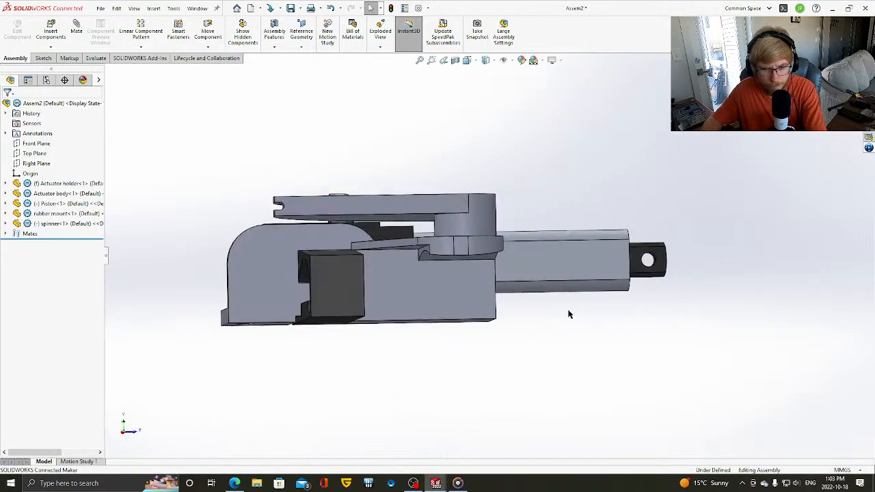
{"action": "key", "text": "Right"}
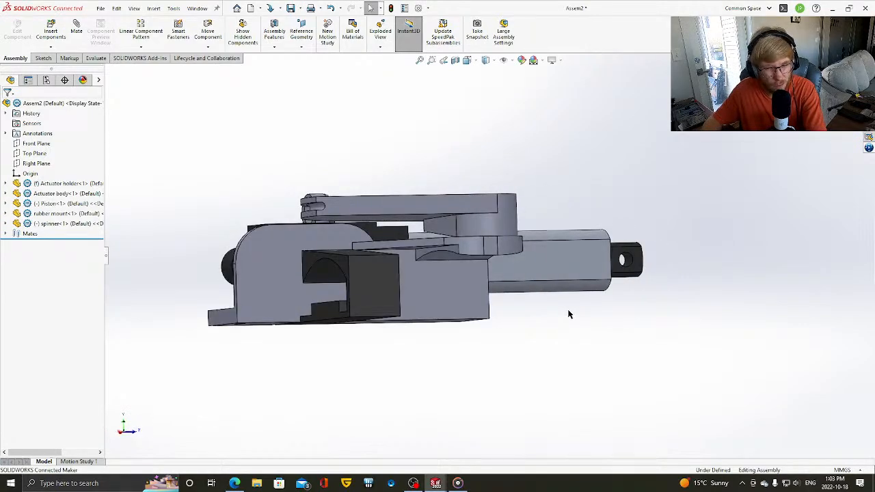
{"action": "key", "text": "Right"}
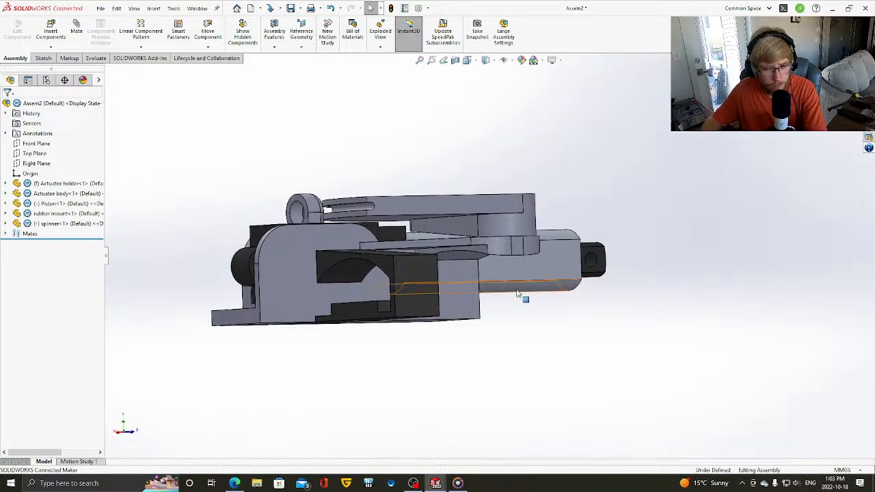
{"action": "middle_click_drag", "start_coordinate": [418, 282], "coordinate": [334, 259]}
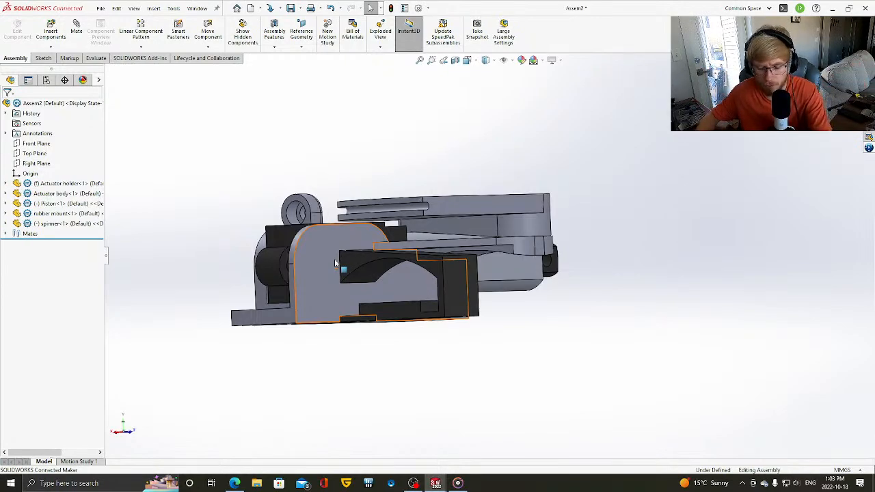
{"action": "middle_click_drag", "start_coordinate": [385, 383], "coordinate": [436, 379]}
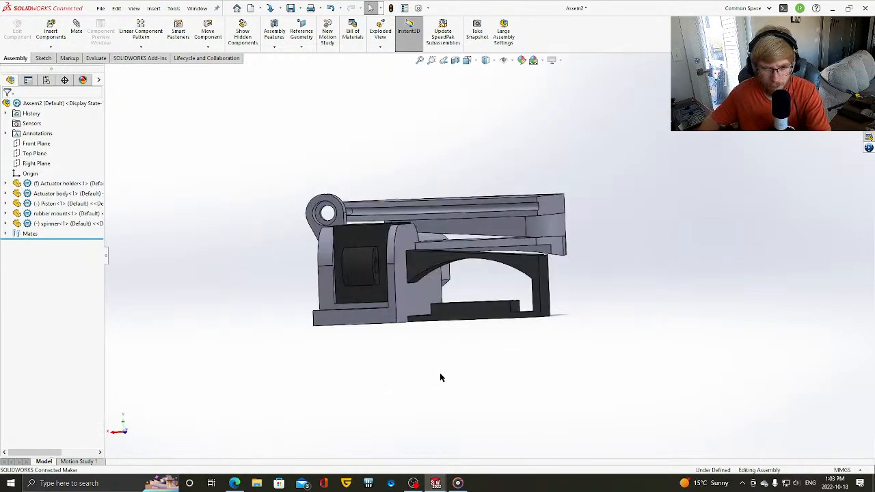
- Inspect the rubber mount's top face and arched opening beneath the spinner at closer range
{"action": "middle_click_drag", "start_coordinate": [207, 335], "coordinate": [577, 321]}
{"action": "scroll", "coordinate": [432, 292], "scroll_direction": "down", "scroll_amount": 1}
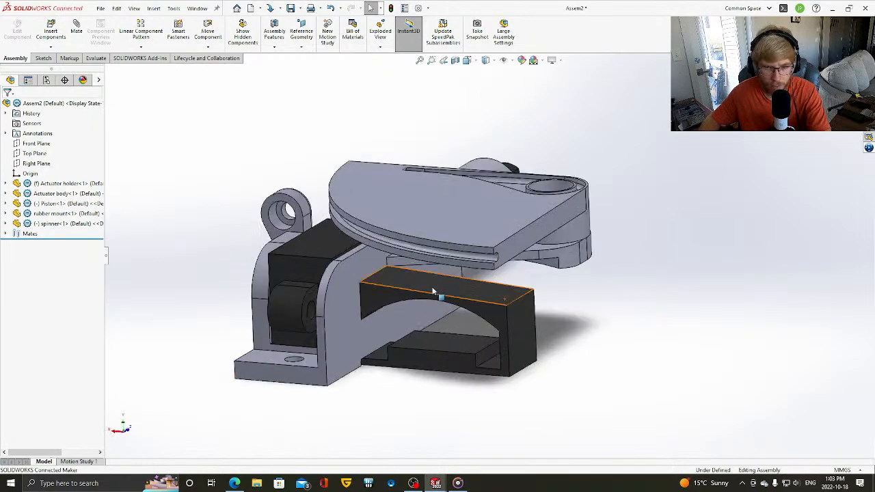
{"action": "scroll", "coordinate": [442, 307], "scroll_direction": "up", "scroll_amount": 1}
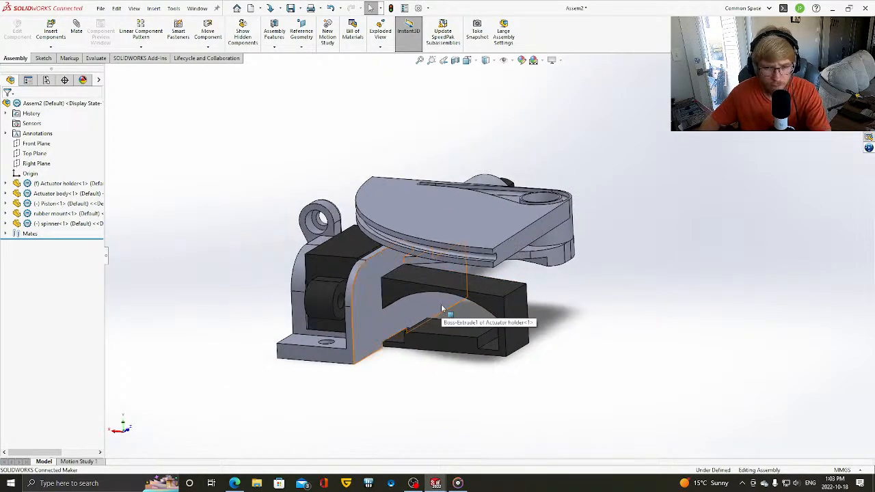
{"action": "scroll", "coordinate": [442, 309], "scroll_direction": "down", "scroll_amount": 2}
{"action": "middle_click_drag", "start_coordinate": [442, 310], "coordinate": [442, 310]}
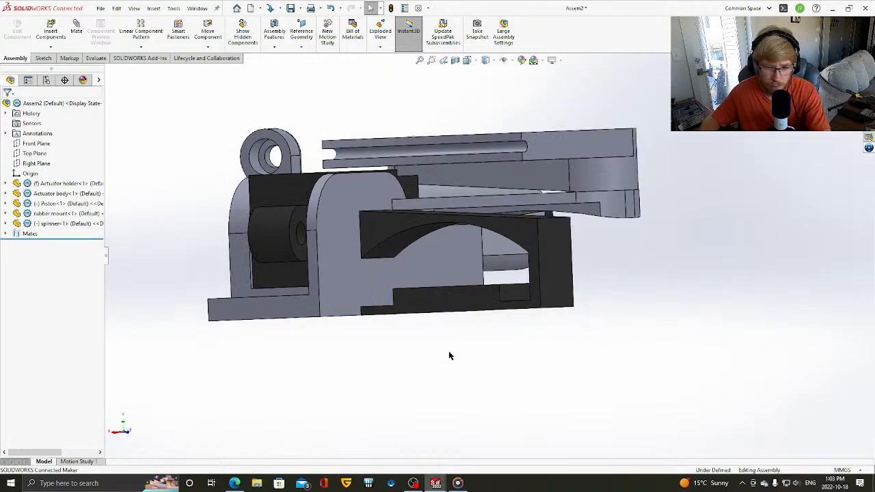
{"action": "middle_click_drag", "start_coordinate": [449, 354], "coordinate": [516, 389]}
- Check the streaming status in OBS and return to the SOLIDWORKS assembly
{"action": "left_click", "coordinate": [414, 484]}
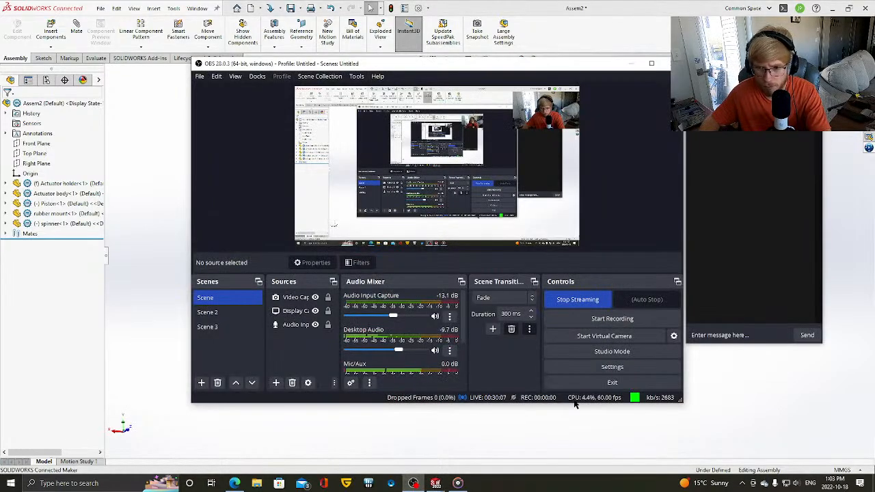
{"action": "left_click", "coordinate": [639, 421]}
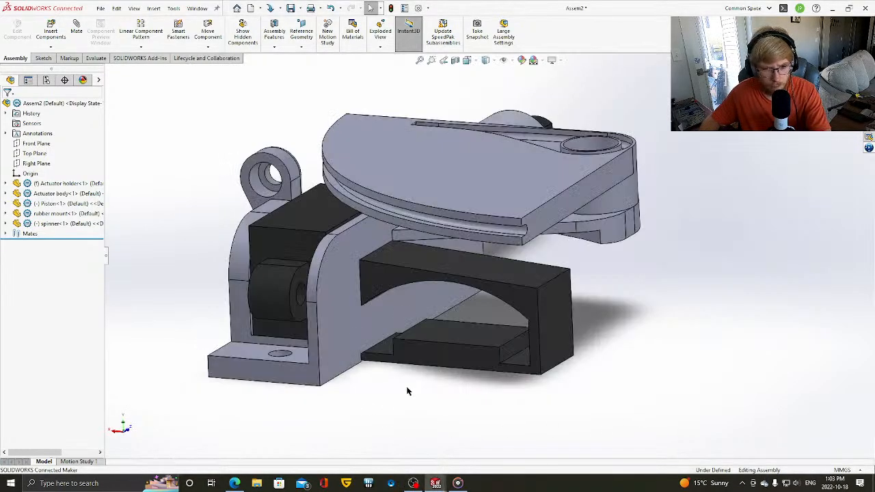
- Review the assembly from the eyelet side, including the spinner's groove and the actuator holder's base
{"action": "middle_click_drag", "start_coordinate": [402, 384], "coordinate": [528, 275]}
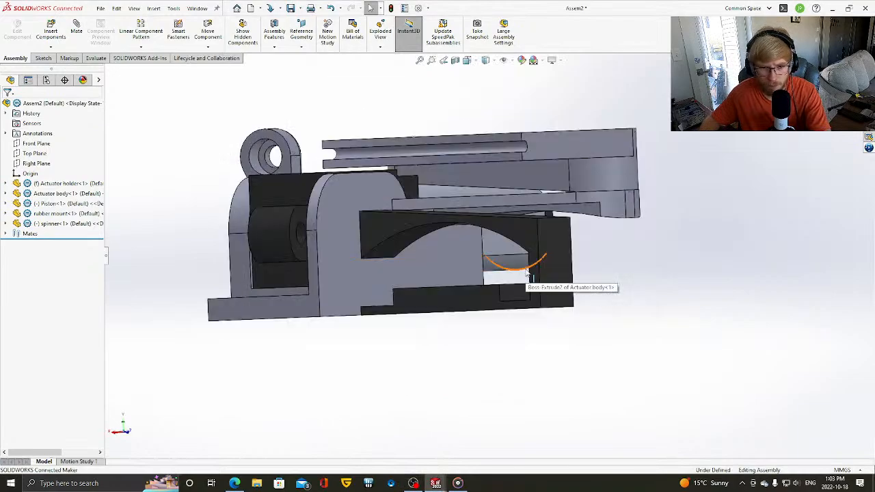
{"action": "key", "text": "Right"}
{"action": "key", "text": "Right"}
{"action": "key", "text": "Right"}
{"action": "key", "text": "Right"}
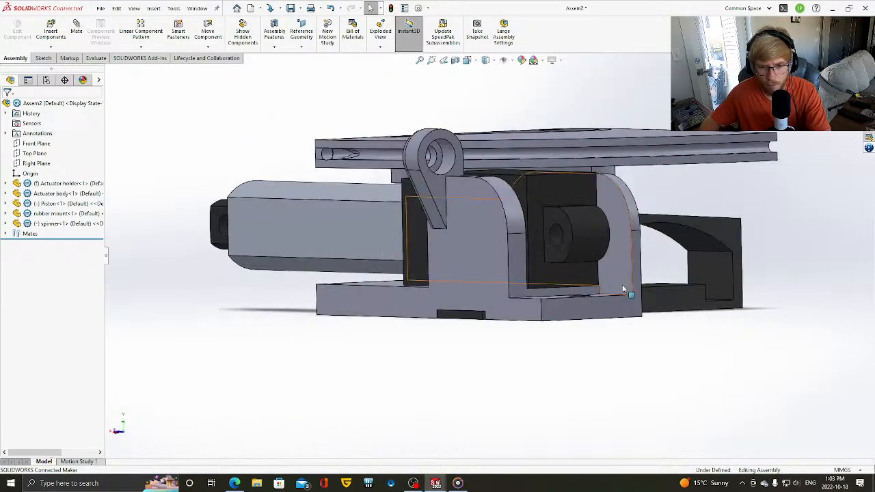
{"action": "key", "text": "Down"}
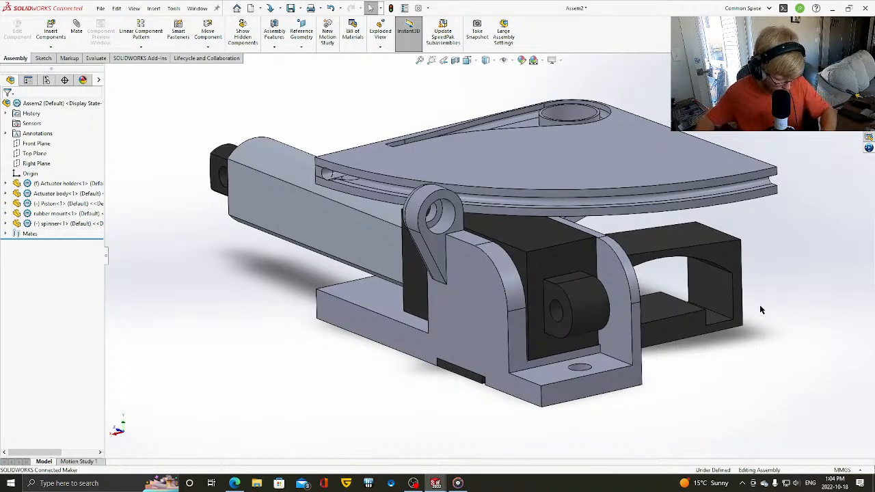
- Create a new part document
{"action": "left_click", "coordinate": [250, 8]}
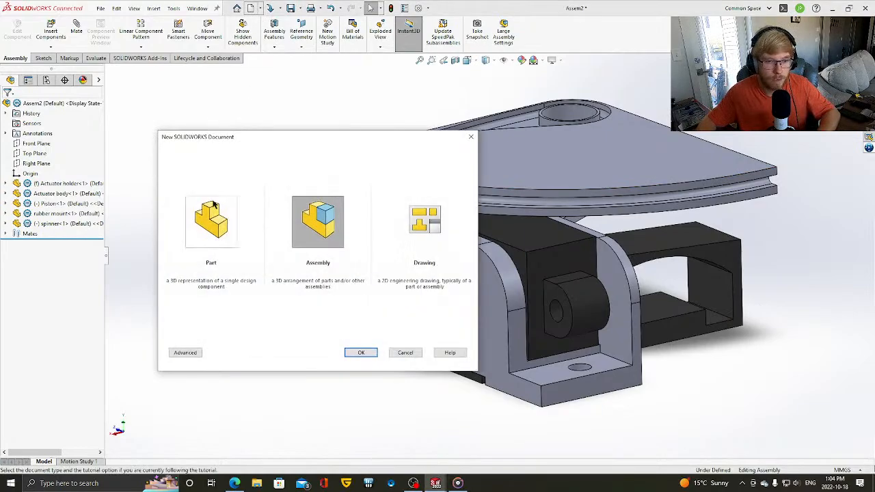
{"action": "left_click", "coordinate": [214, 205]}
{"action": "left_click", "coordinate": [361, 353]}
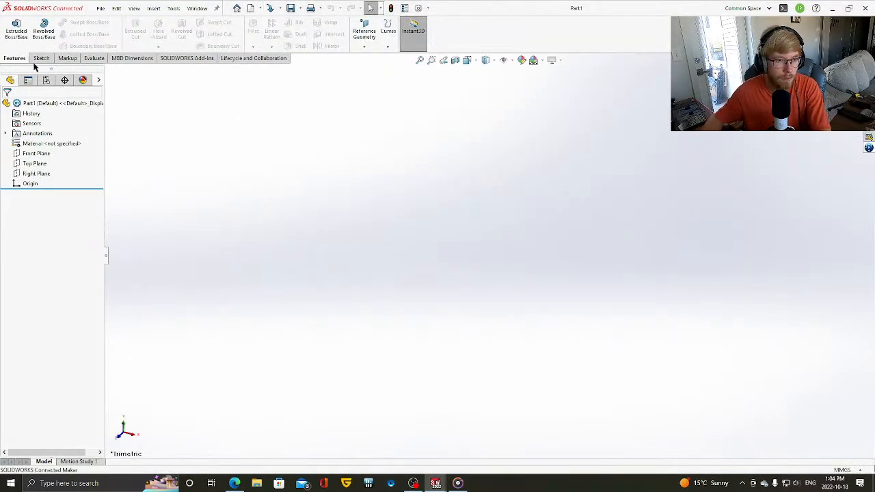
- Sketch a center rectangle about 125 by 136 mm on the Top Plane, centered on the origin
{"action": "left_click", "coordinate": [39, 58]}
{"action": "left_click", "coordinate": [60, 34]}
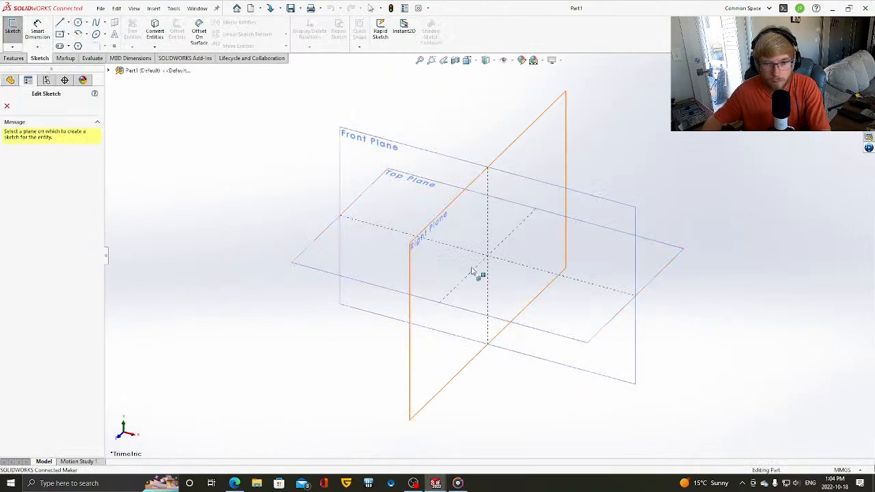
{"action": "left_click", "coordinate": [336, 263]}
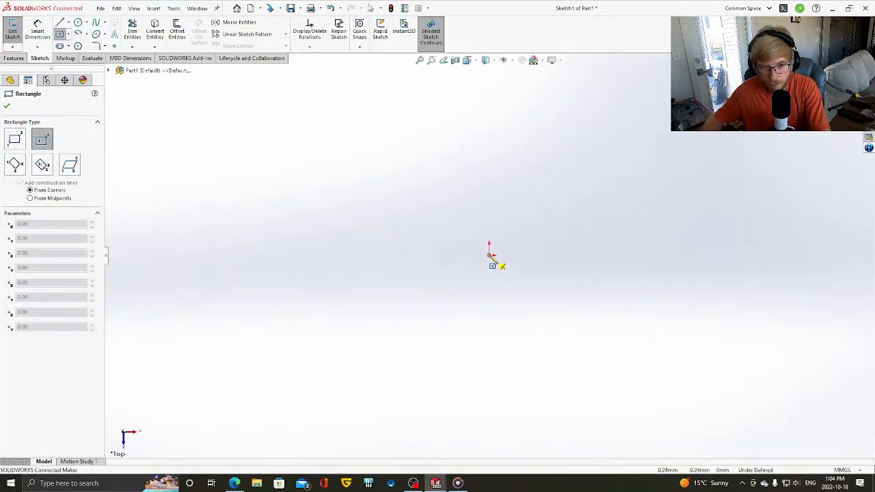
{"action": "left_click", "coordinate": [490, 256]}
{"action": "left_click", "coordinate": [610, 388]}
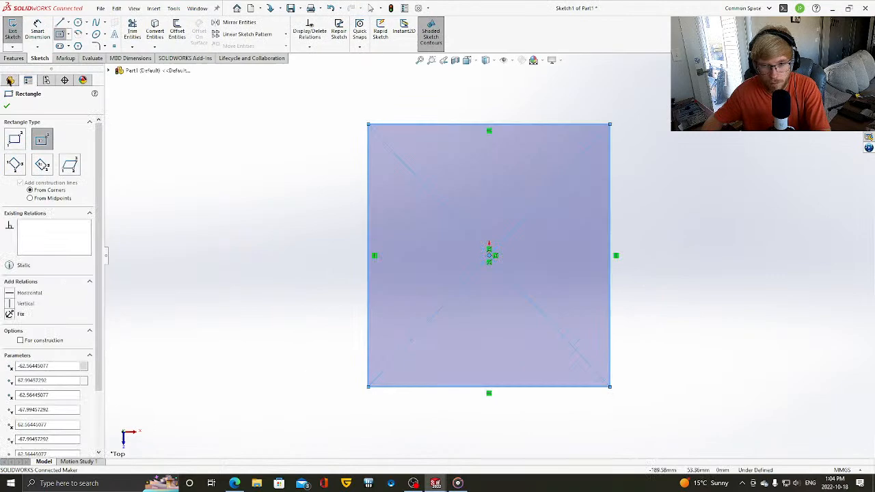
{"action": "left_click", "coordinate": [7, 107]}
{"action": "left_click", "coordinate": [132, 31]}
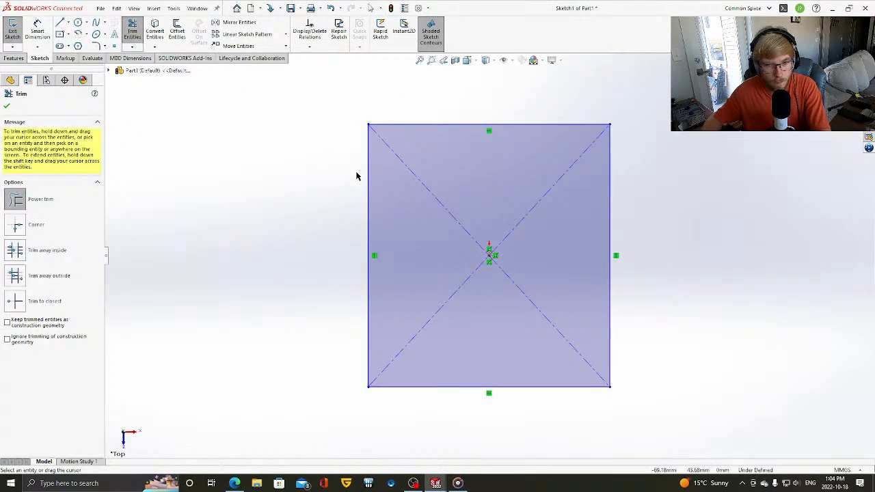
{"action": "left_click", "coordinate": [7, 106]}
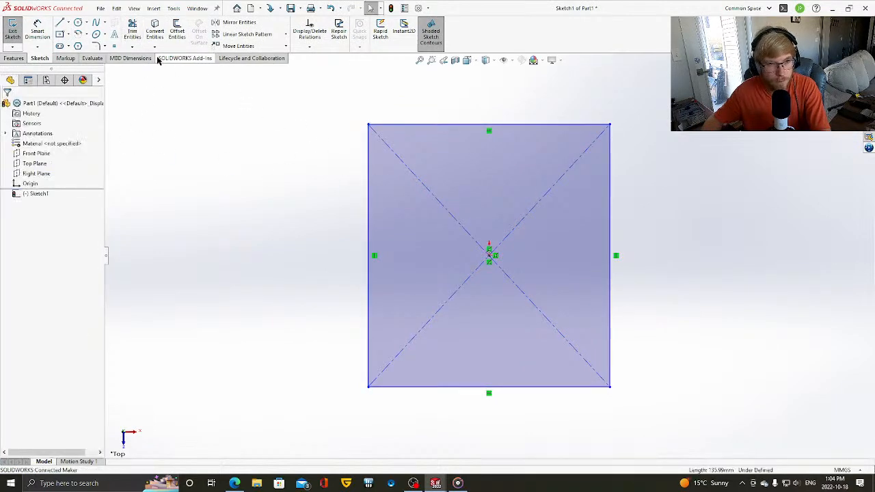
{"action": "left_click", "coordinate": [178, 31]}
{"action": "left_click", "coordinate": [367, 172]}
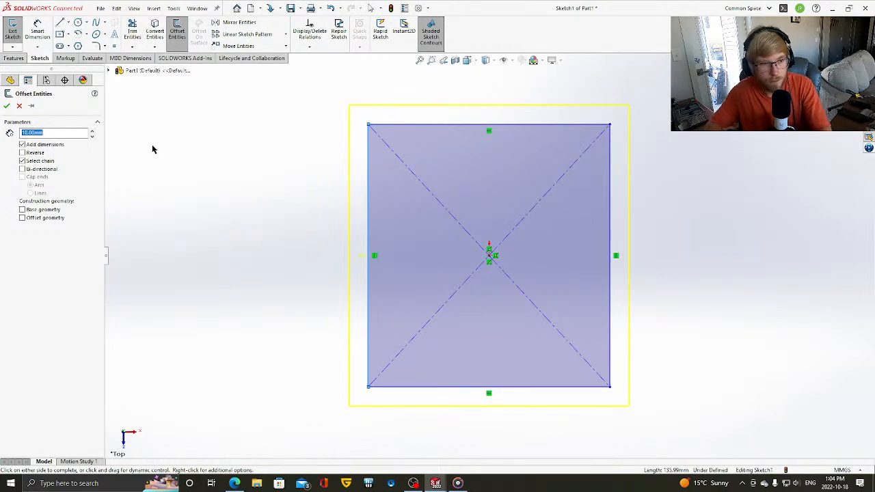
{"action": "left_click", "coordinate": [19, 105]}
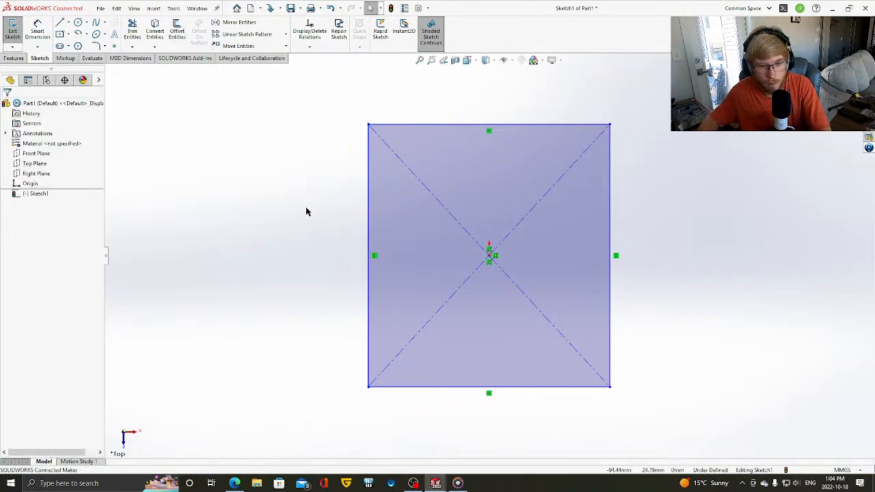
- Dimension the rectangle's horizontal width to 10.6 mm
{"action": "right_click_drag", "start_coordinate": [306, 206], "coordinate": [313, 163]}
{"action": "left_click", "coordinate": [369, 153]}
{"action": "left_click", "coordinate": [613, 197]}
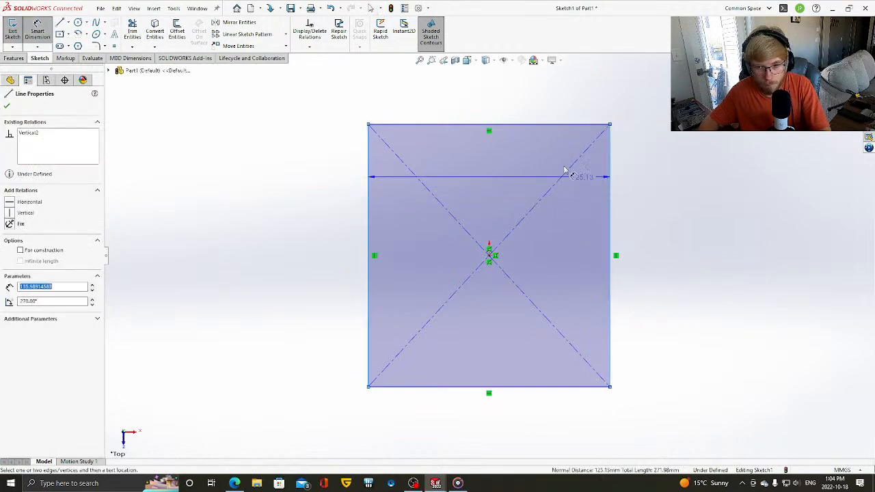
{"action": "left_click", "coordinate": [500, 96]}
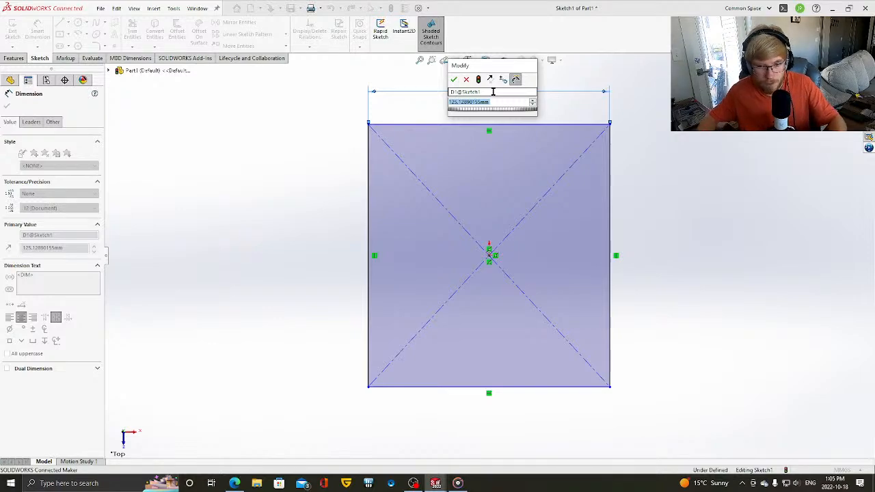
{"action": "type", "text": "12.6"}
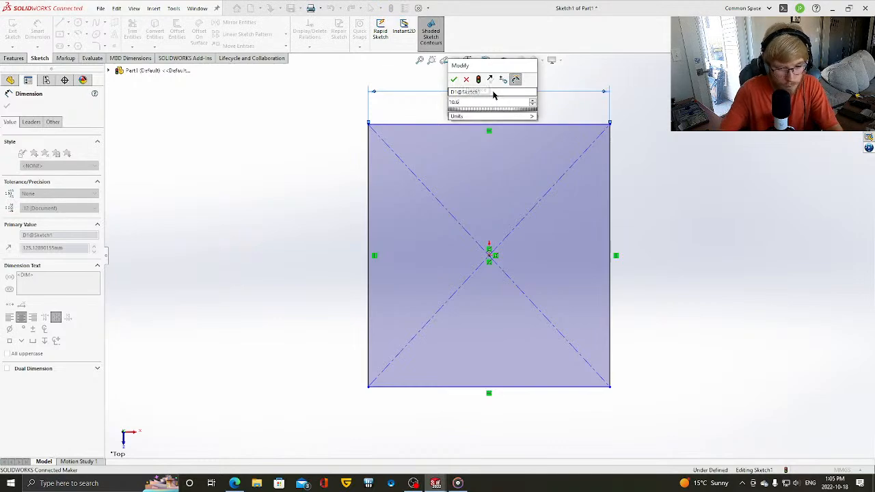
{"action": "key", "text": "Return"}
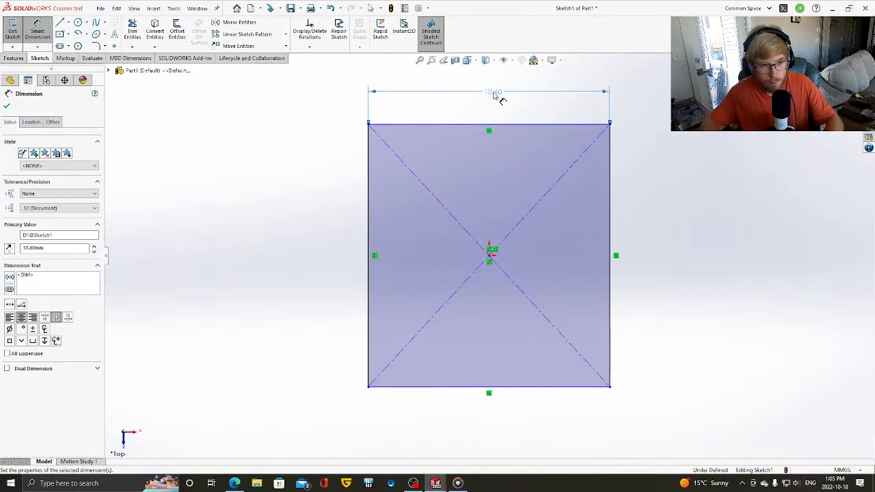
- Dimension the rectangle's vertical side to 15 mm and leave the dimension command
{"action": "left_click", "coordinate": [342, 211]}
{"action": "left_click", "coordinate": [293, 211]}
{"action": "key", "text": "Return"}
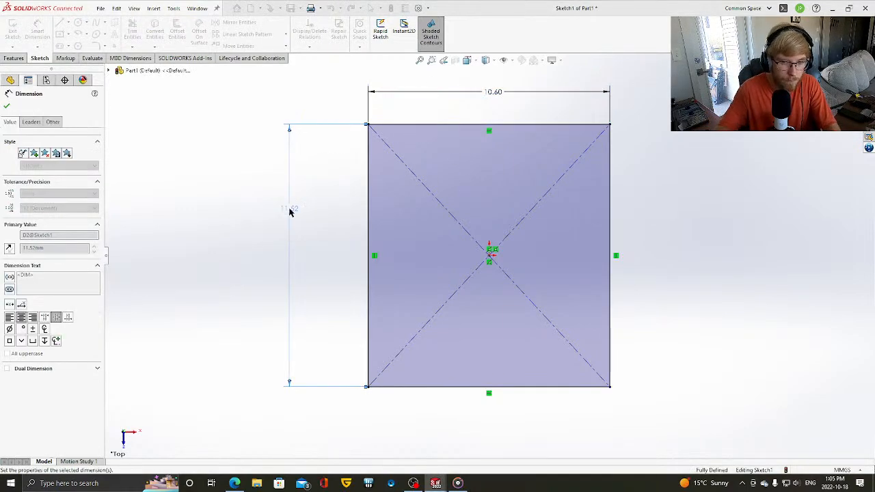
{"action": "left_click", "coordinate": [6, 106]}
- Offset the whole 10.6 by 15 mm rectangle inward by 0.9 mm
{"action": "left_click", "coordinate": [176, 33]}
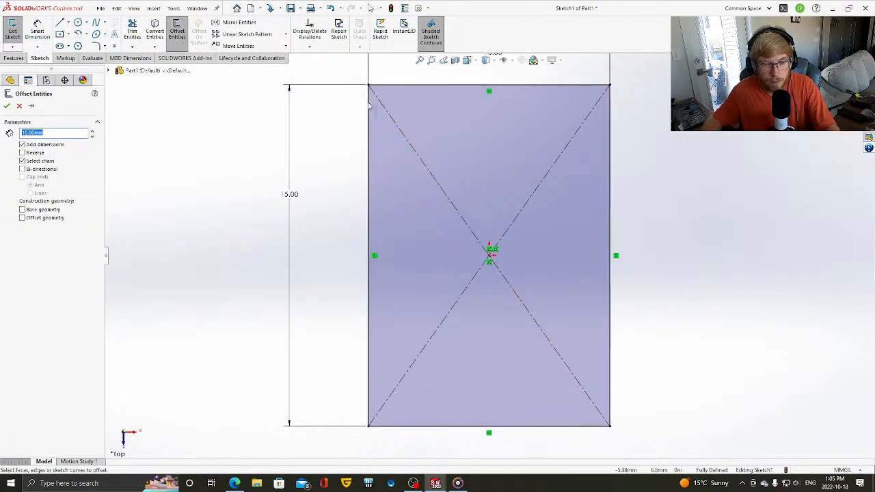
{"action": "left_click", "coordinate": [370, 105]}
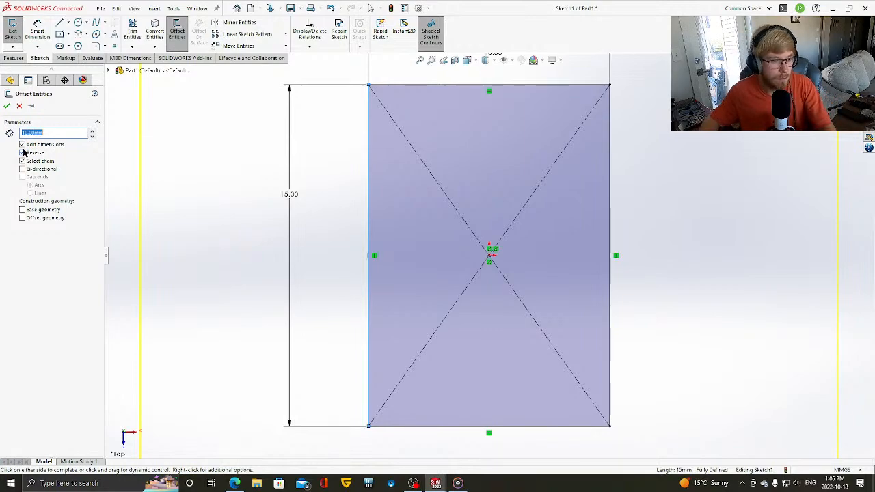
{"action": "left_click", "coordinate": [23, 153]}
{"action": "left_click", "coordinate": [59, 132]}
{"action": "type", "text": "0"}
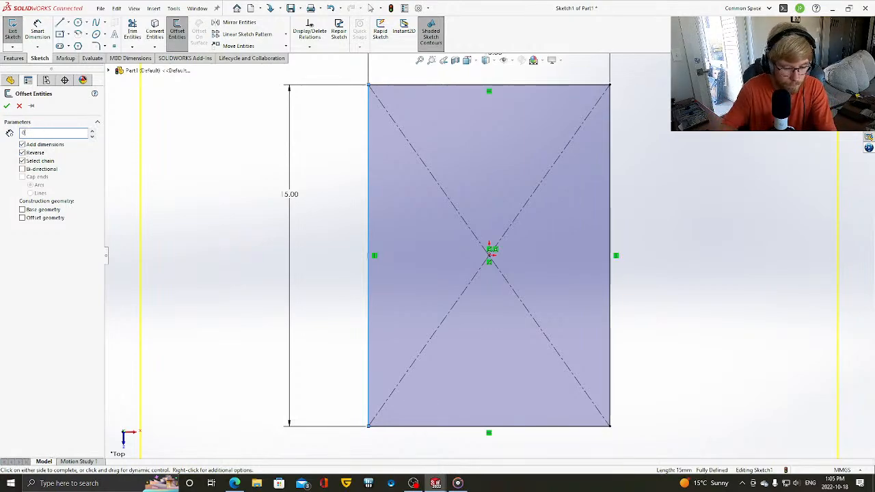
{"action": "type", "text": ".5"}
{"action": "key", "text": "Return"}
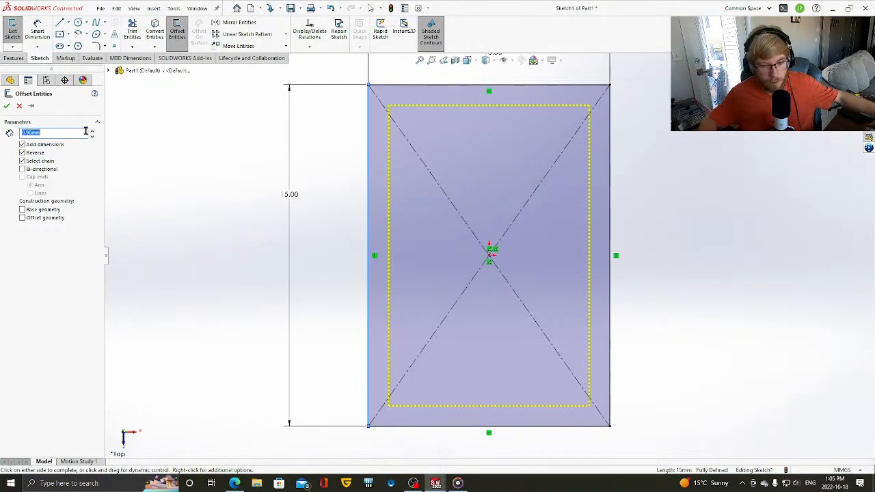
{"action": "left_click", "coordinate": [6, 106]}
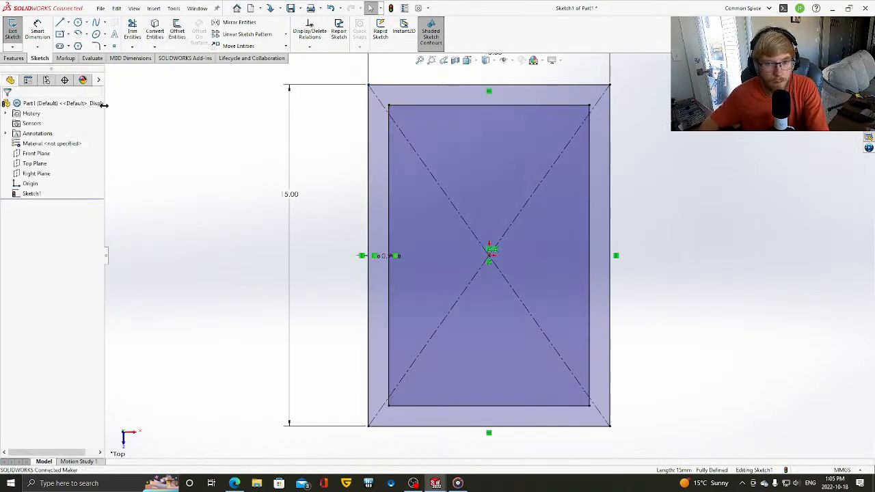
- Sketch two short vertical lines joining the inner rectangle's upper corners to the outer rectangle's upper edge
{"action": "left_click", "coordinate": [60, 23]}
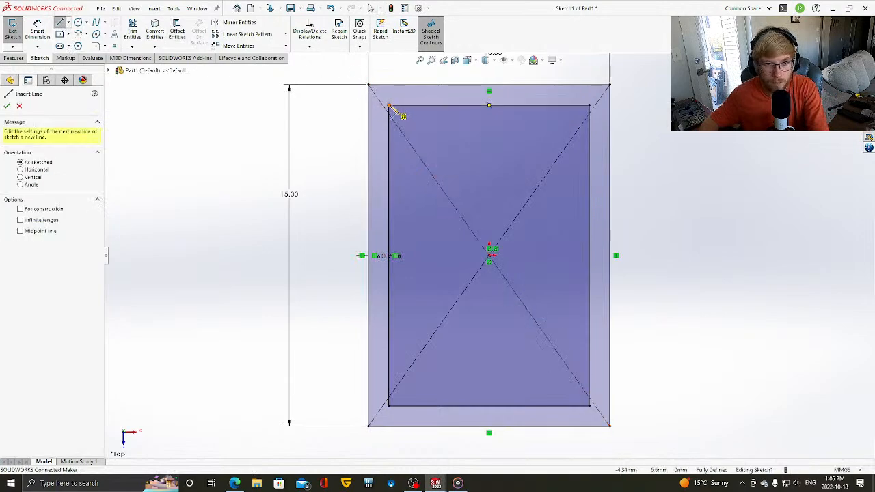
{"action": "left_click", "coordinate": [394, 89]}
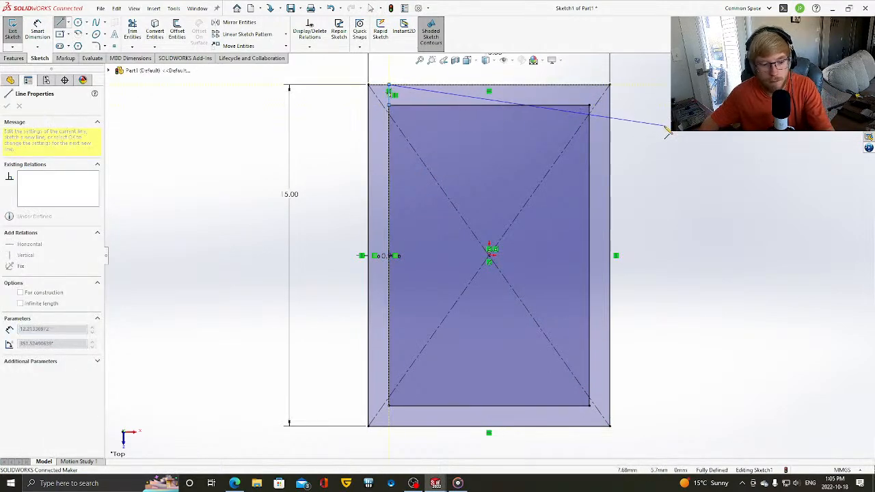
{"action": "key", "text": "Escape"}
{"action": "key", "text": "l"}
{"action": "left_click", "coordinate": [590, 105]}
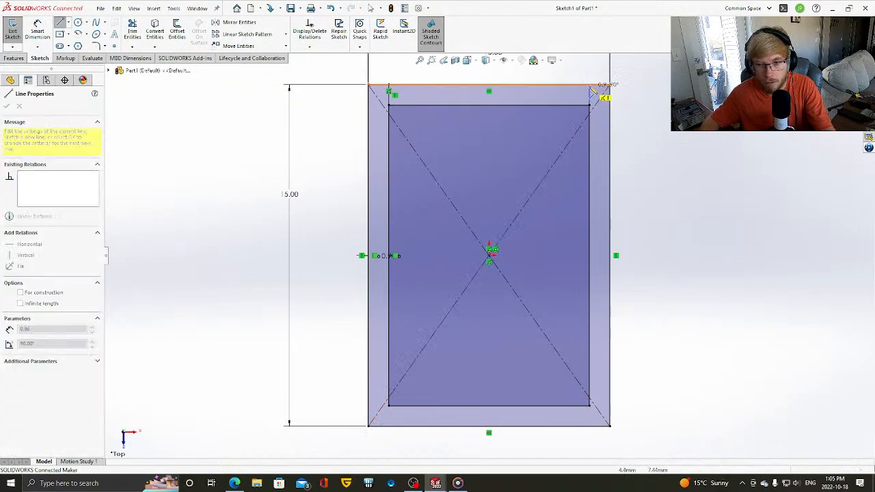
{"action": "left_click", "coordinate": [589, 85]}
{"action": "key", "text": "Escape"}
- Trim the upper edges of both rectangles between the two short lines, leaving an open U-shaped profile
{"action": "left_click", "coordinate": [132, 31]}
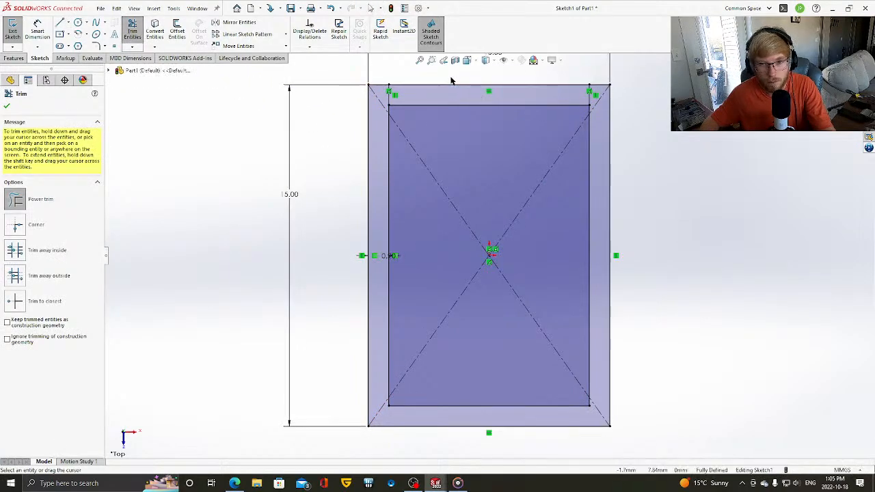
{"action": "left_click_drag", "start_coordinate": [452, 80], "coordinate": [463, 137]}
{"action": "left_click", "coordinate": [7, 106]}
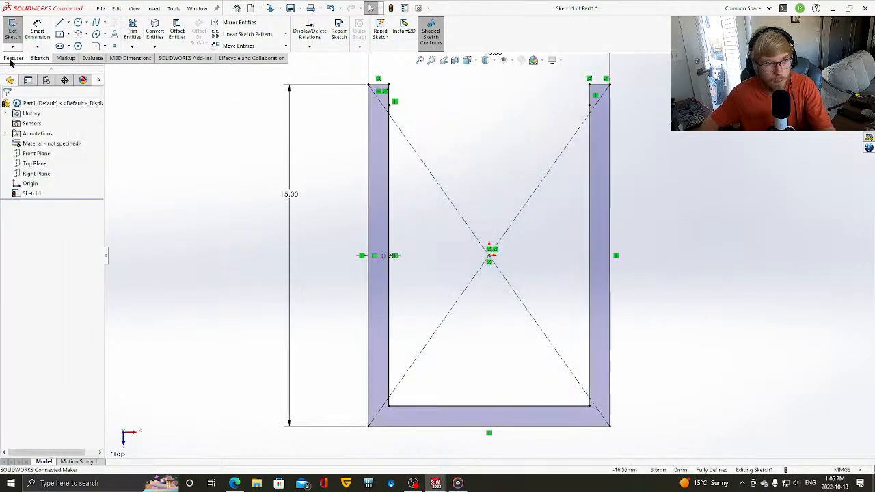
- Extrude the U-shaped profile to a blind depth of 8 mm
{"action": "left_click", "coordinate": [19, 59]}
{"action": "left_click", "coordinate": [18, 41]}
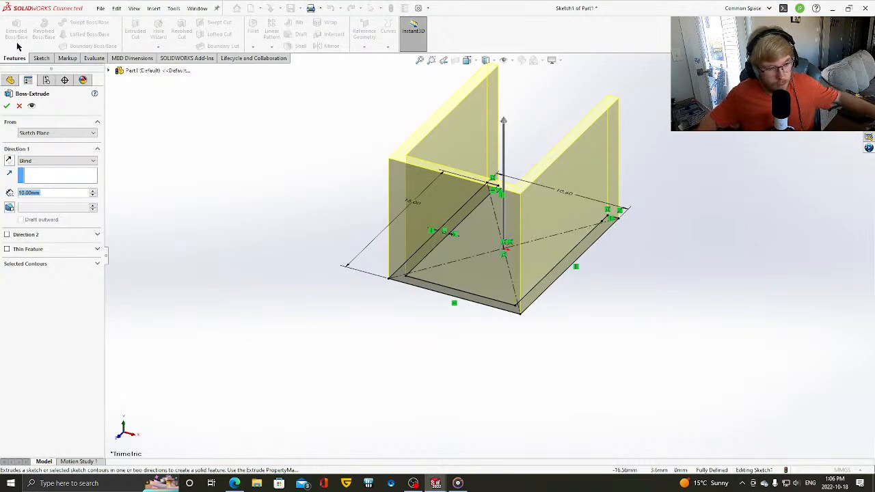
{"action": "type", "text": "8"}
{"action": "key", "text": "Return"}
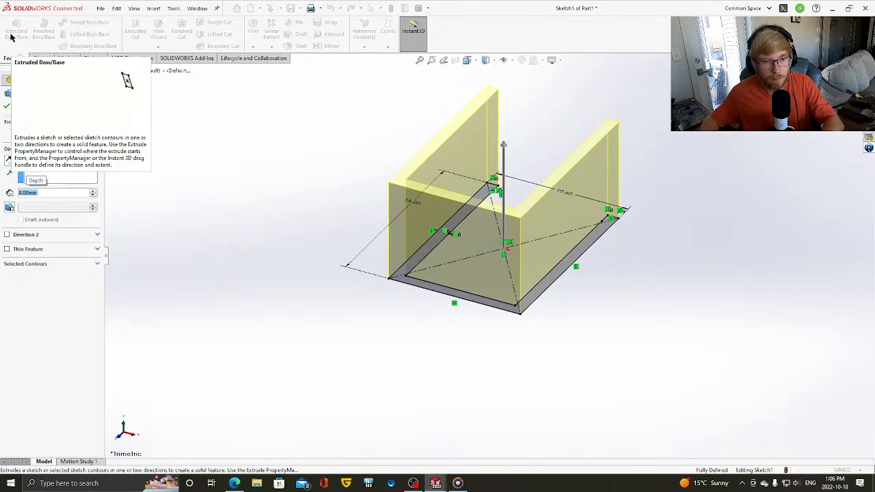
{"action": "left_click", "coordinate": [8, 107]}
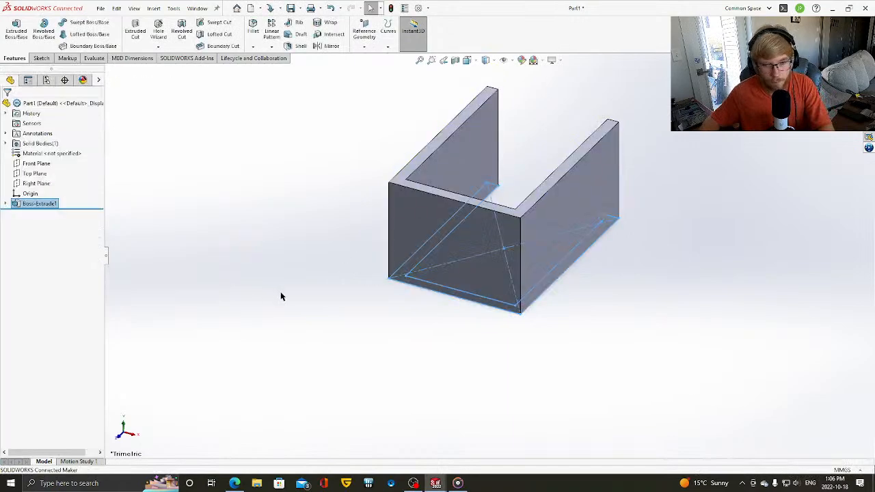
{"action": "left_click", "coordinate": [281, 296]}
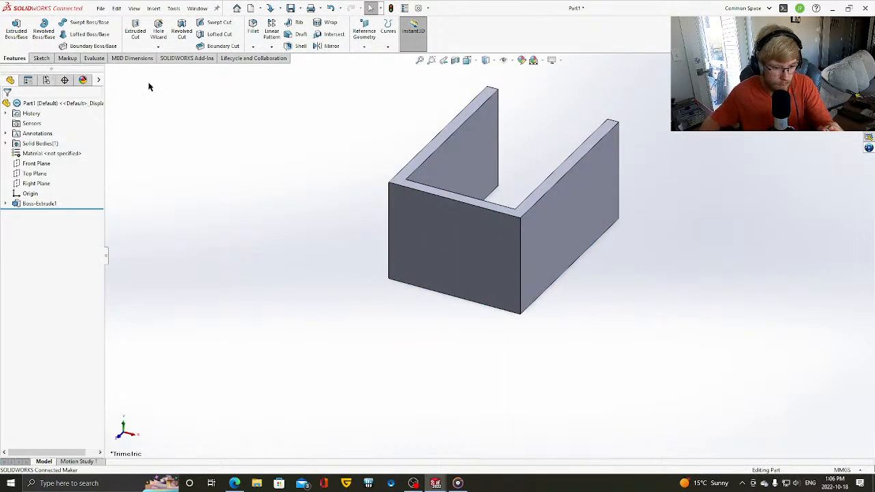
- Start a symmetric fillet on the two outer corner edges of the U bracket with a 1 mm radius
{"action": "left_click", "coordinate": [253, 28]}
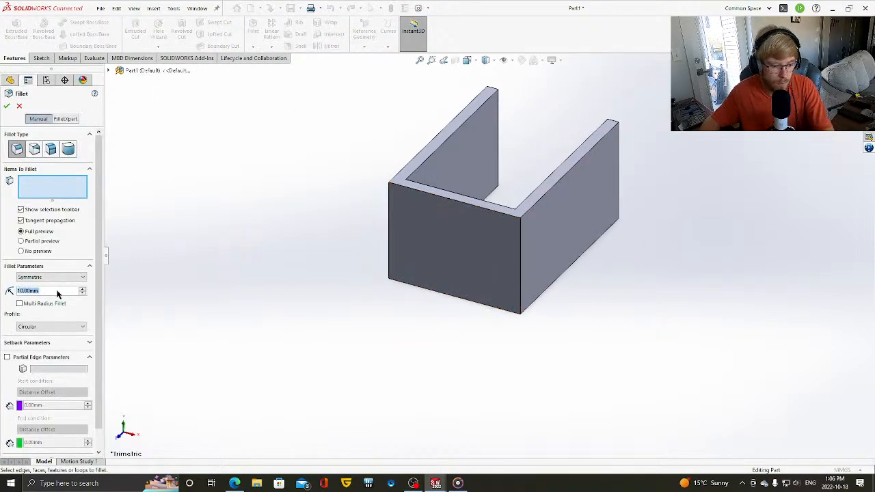
{"action": "type", "text": "1"}
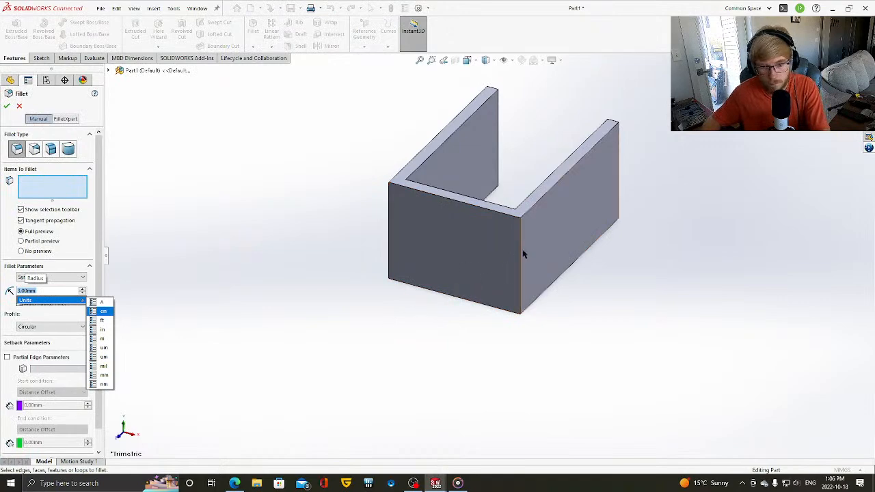
{"action": "left_click", "coordinate": [521, 251]}
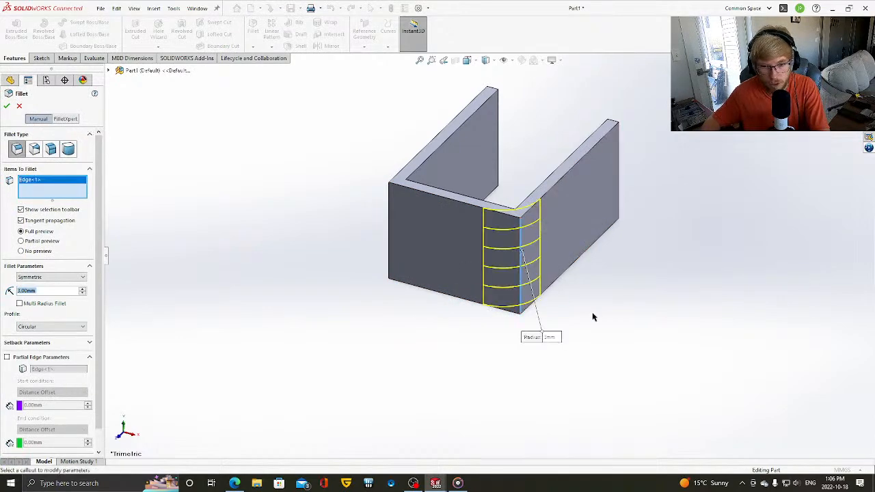
{"action": "middle_click_drag", "start_coordinate": [649, 324], "coordinate": [454, 227]}
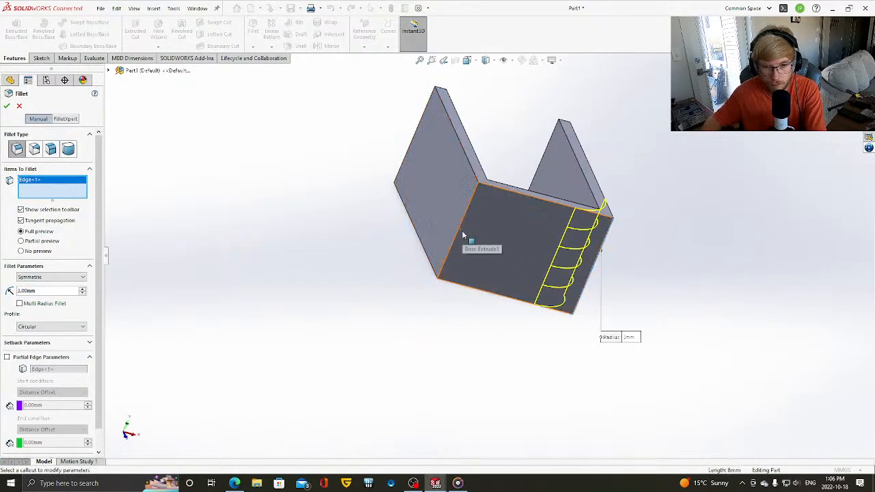
{"action": "left_click", "coordinate": [460, 225]}
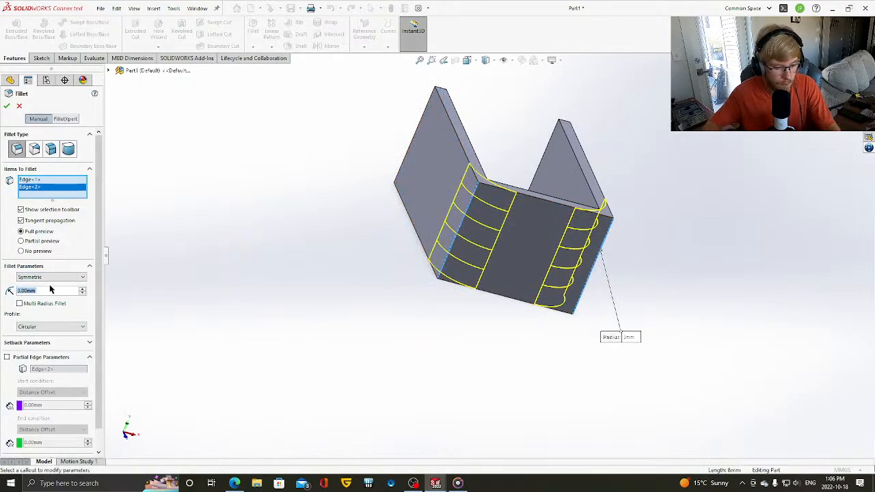
{"action": "type", "text": "1"}
{"action": "key", "text": "Return"}
- Add the bracket's two inner corner edges to the 1 mm fillet and complete it
{"action": "middle_click_drag", "start_coordinate": [746, 248], "coordinate": [480, 229]}
{"action": "scroll", "coordinate": [478, 276], "scroll_direction": "down", "scroll_amount": 5}
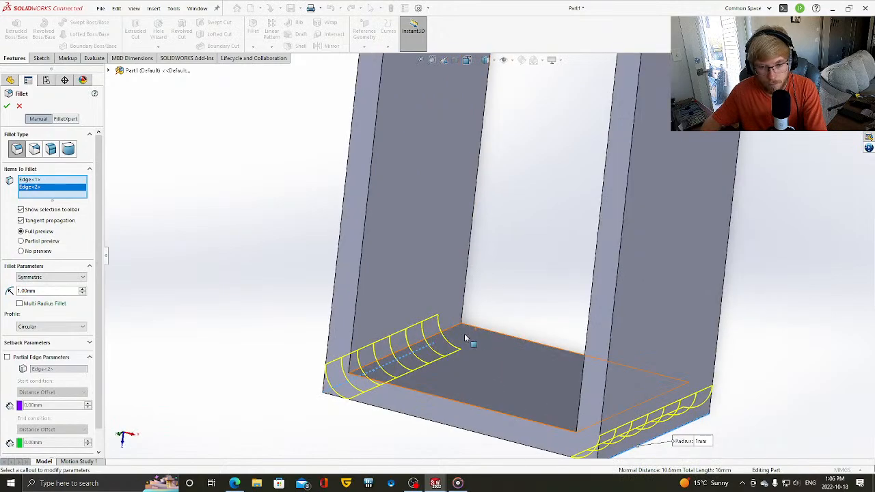
{"action": "left_click", "coordinate": [468, 340]}
{"action": "middle_click_drag", "start_coordinate": [558, 309], "coordinate": [620, 373]}
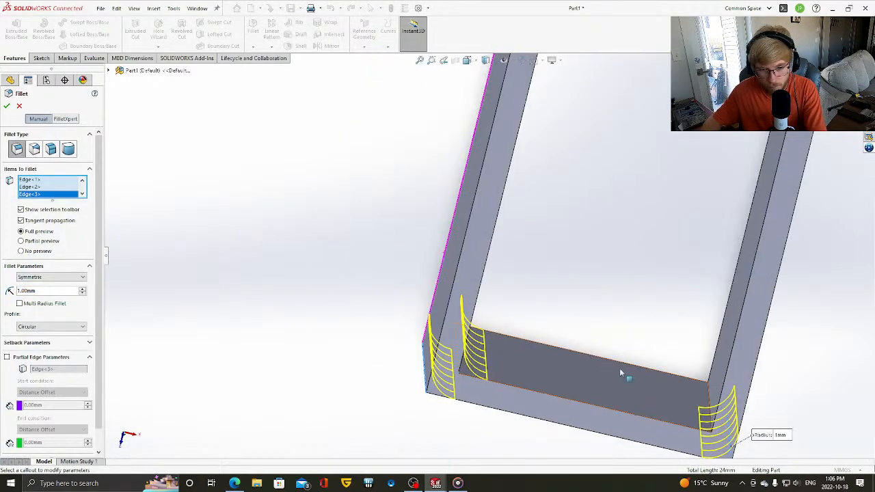
{"action": "left_click", "coordinate": [621, 369]}
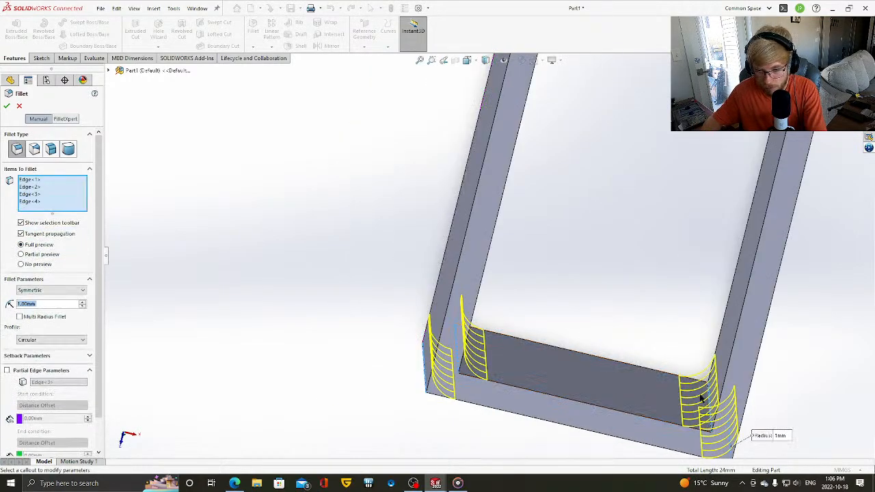
{"action": "left_click", "coordinate": [7, 107]}
- Sketch a circle about 5.15 mm in diameter on the outer face of the bracket's side wall, near the open end
{"action": "middle_click_drag", "start_coordinate": [293, 164], "coordinate": [779, 216]}
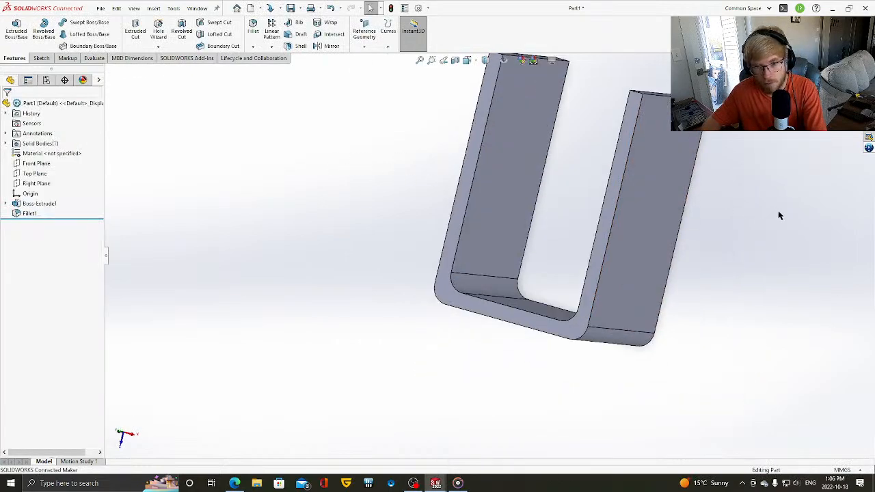
{"action": "left_click", "coordinate": [41, 58]}
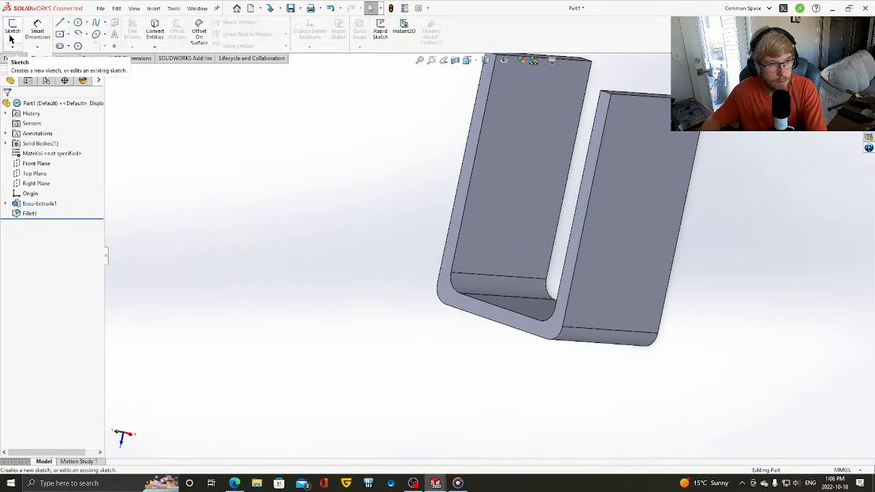
{"action": "left_click", "coordinate": [11, 38]}
{"action": "left_click", "coordinate": [651, 159]}
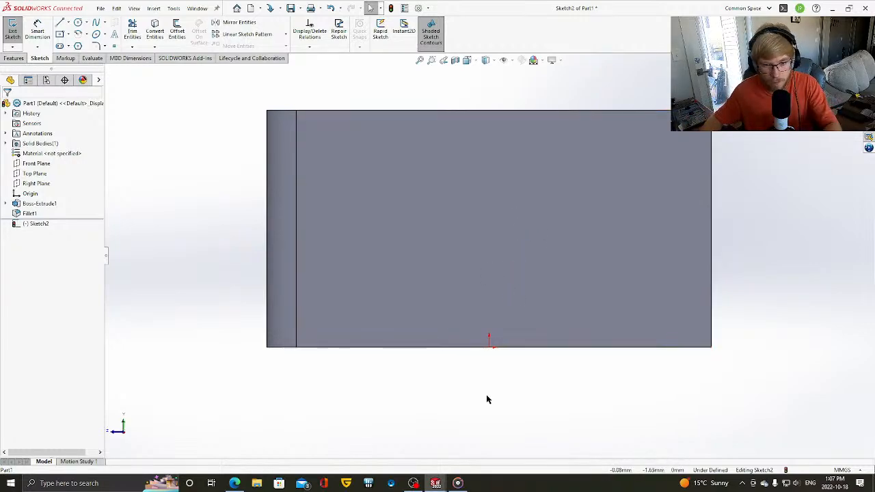
{"action": "mouse_move", "coordinate": [487, 399]}
{"action": "middle_mouse_down"}
{"action": "mouse_move", "coordinate": [506, 329]}
{"action": "mouse_move", "coordinate": [503, 370]}
{"action": "middle_mouse_up"}
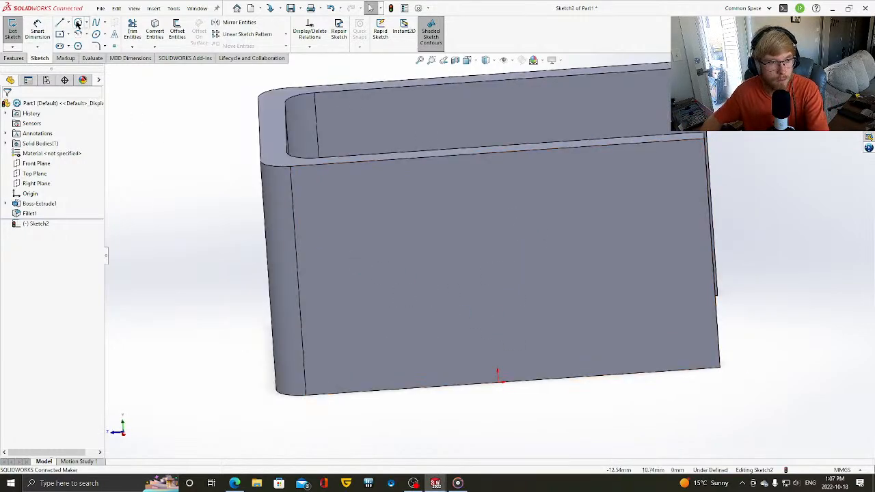
{"action": "left_click", "coordinate": [78, 23]}
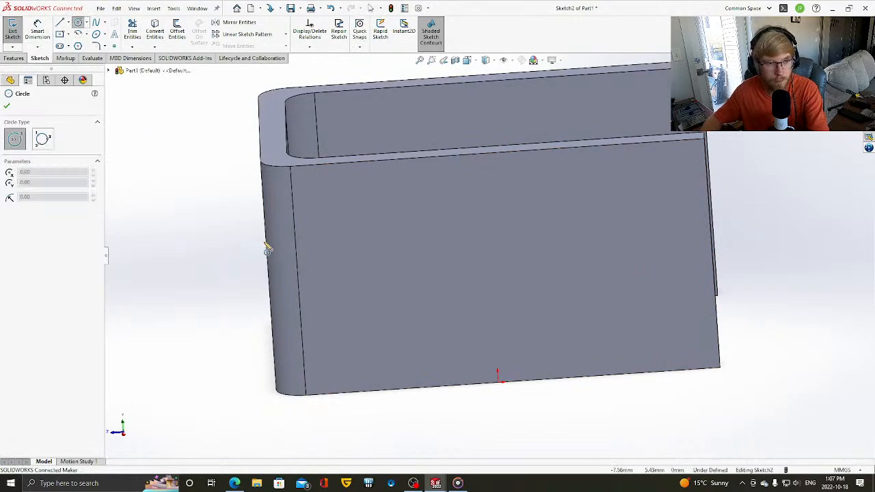
{"action": "key", "text": "ctrl+space"}
{"action": "left_click", "coordinate": [421, 381]}
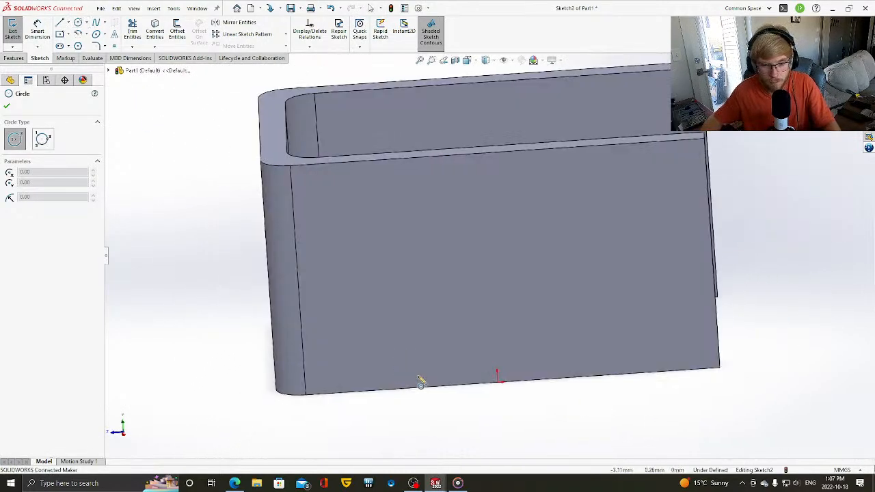
{"action": "left_click", "coordinate": [591, 254]}
{"action": "left_click", "coordinate": [631, 319]}
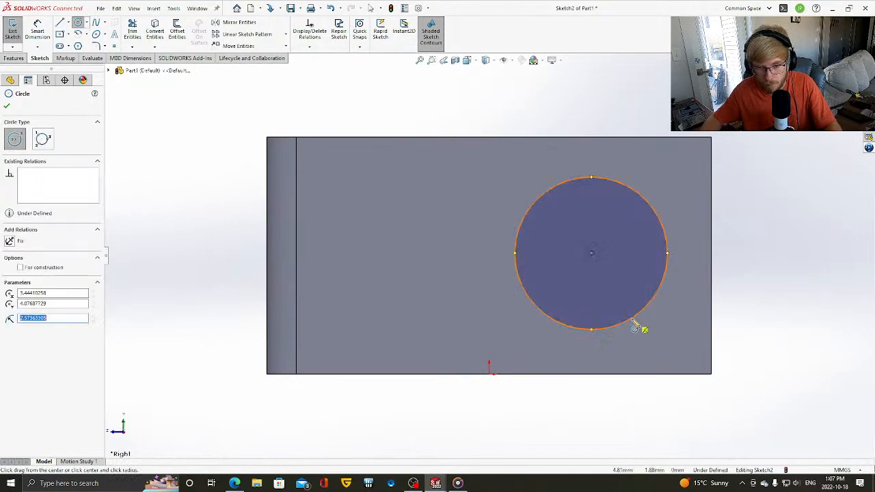
- Dimension the circle's diameter to 4.15 mm and leave the dimension command
{"action": "right_click_drag", "start_coordinate": [795, 272], "coordinate": [790, 229]}
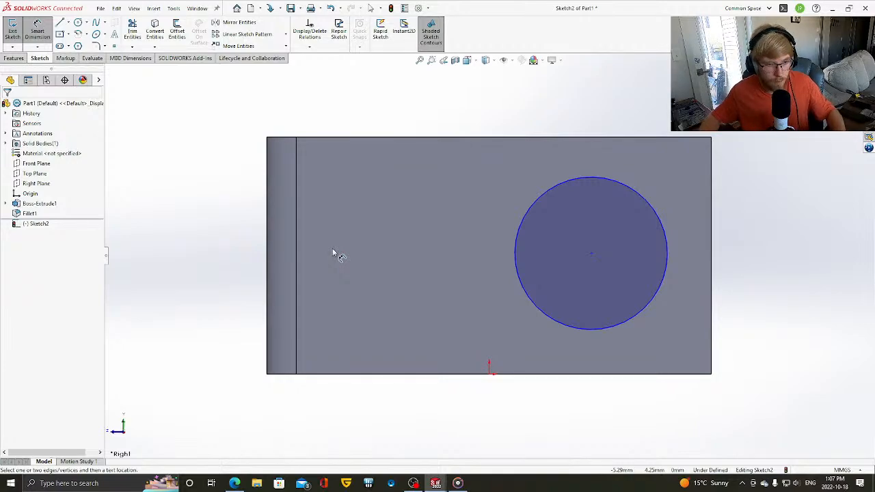
{"action": "left_click", "coordinate": [588, 179]}
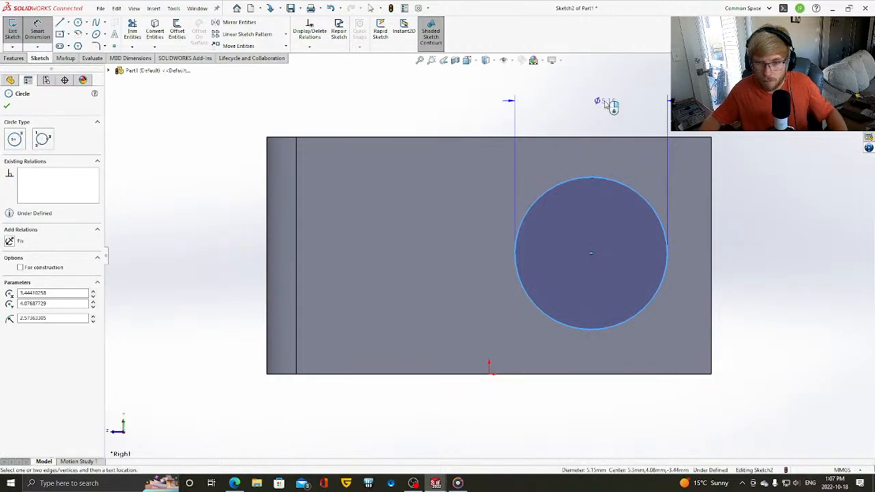
{"action": "left_click", "coordinate": [610, 105]}
{"action": "type", "text": "4.15"}
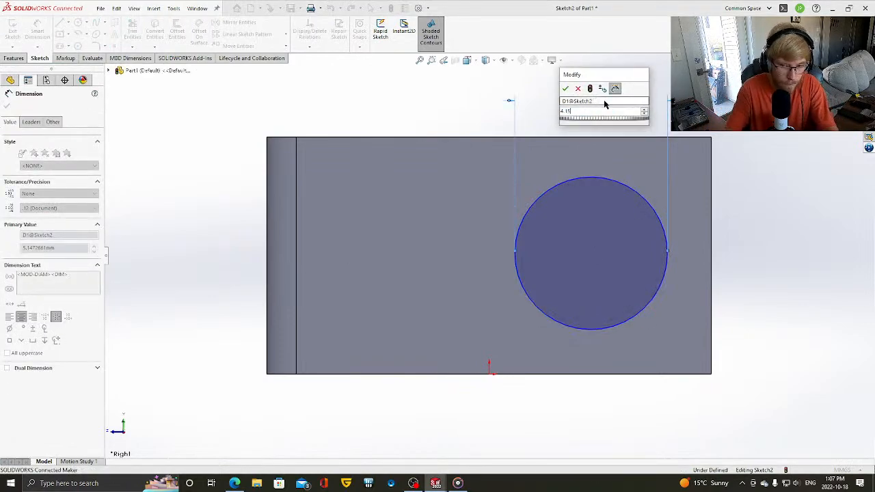
{"action": "key", "text": "Return"}
{"action": "left_click", "coordinate": [6, 106]}
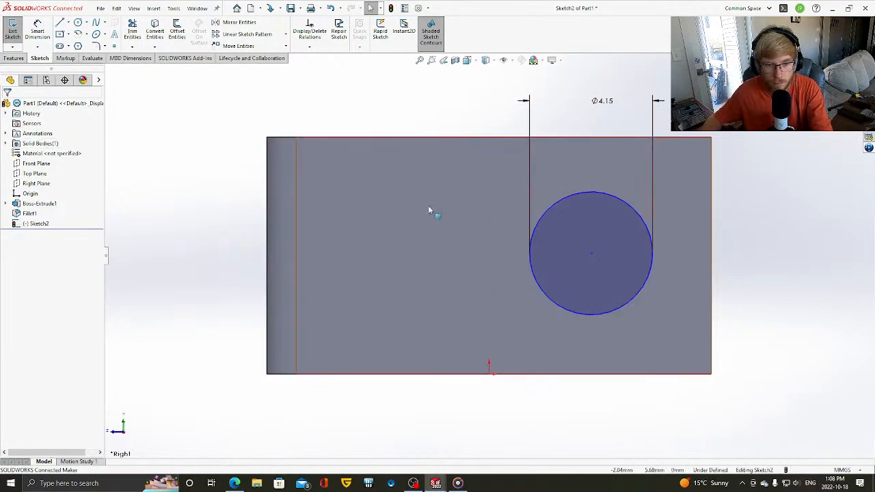
- Add a horizontal relation between the 4.15 mm circle's centre and the midpoint of the bracket's open-end edge
{"action": "left_click", "coordinate": [713, 256]}
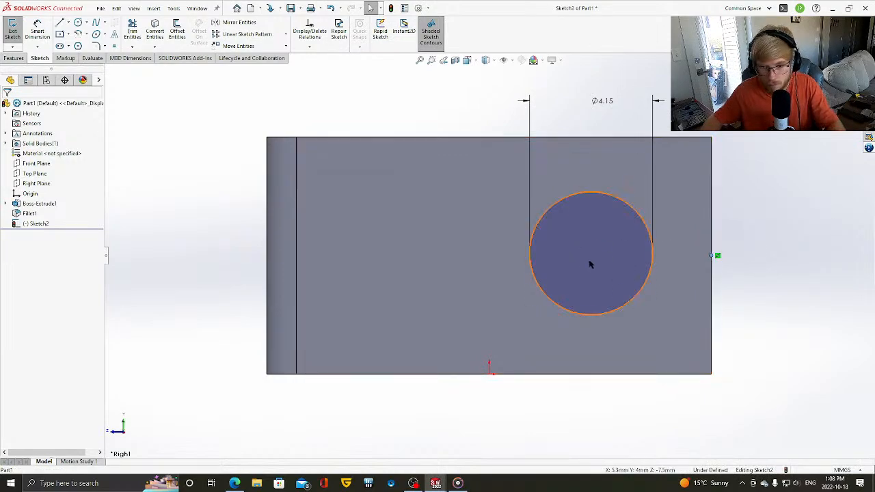
{"action": "left_click", "coordinate": [591, 255], "text": "ctrl"}
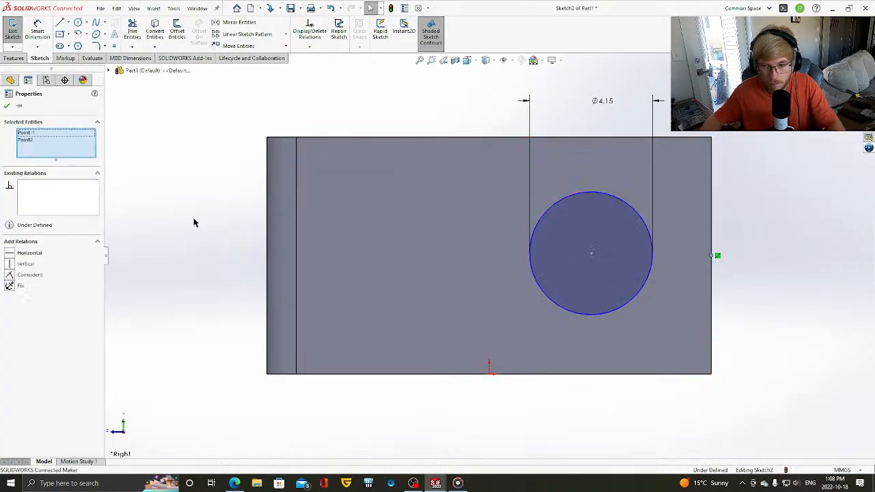
{"action": "left_click", "coordinate": [9, 256]}
{"action": "left_click", "coordinate": [6, 105]}
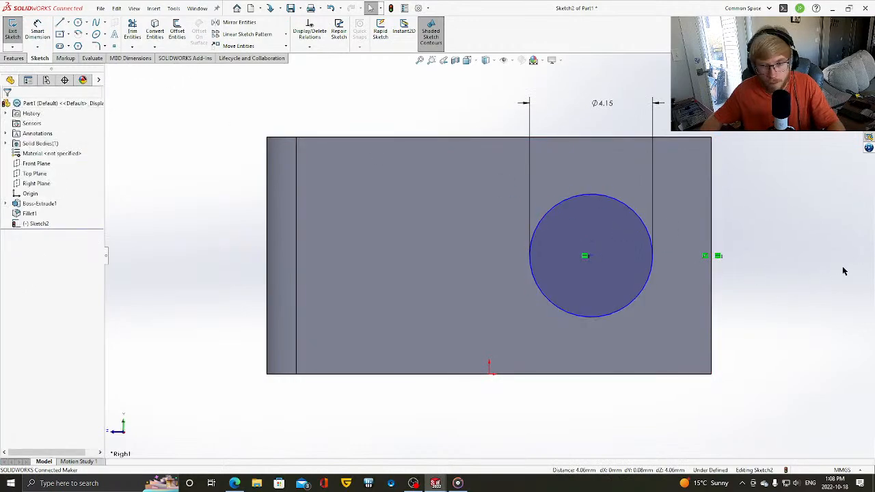
- Dimension the distance from the bracket's closed-end edge to the circle's centre as 9+4.15/2 mm
{"action": "key", "text": "d"}
{"action": "left_click", "coordinate": [586, 256]}
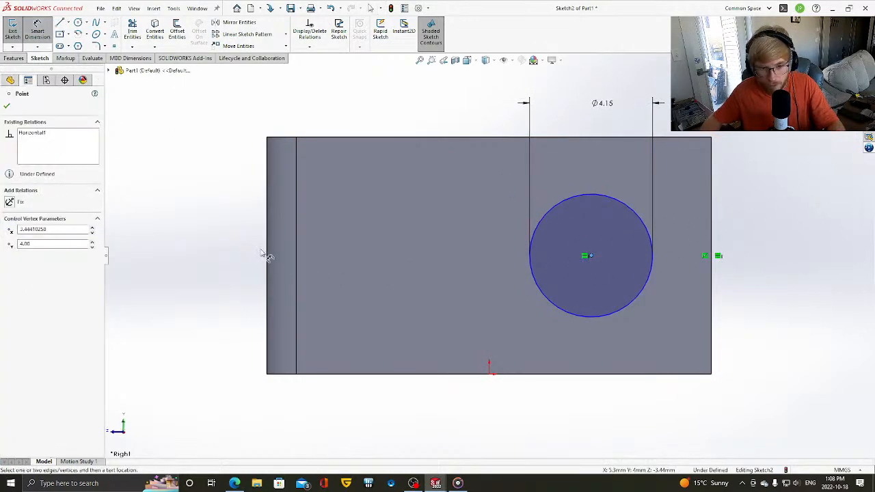
{"action": "left_click", "coordinate": [268, 249]}
{"action": "left_click", "coordinate": [410, 93]}
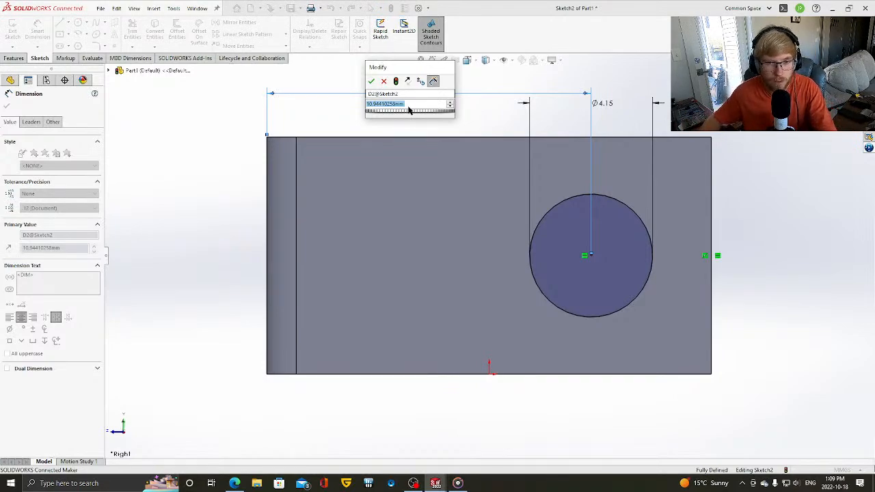
{"action": "type", "text": "9"}
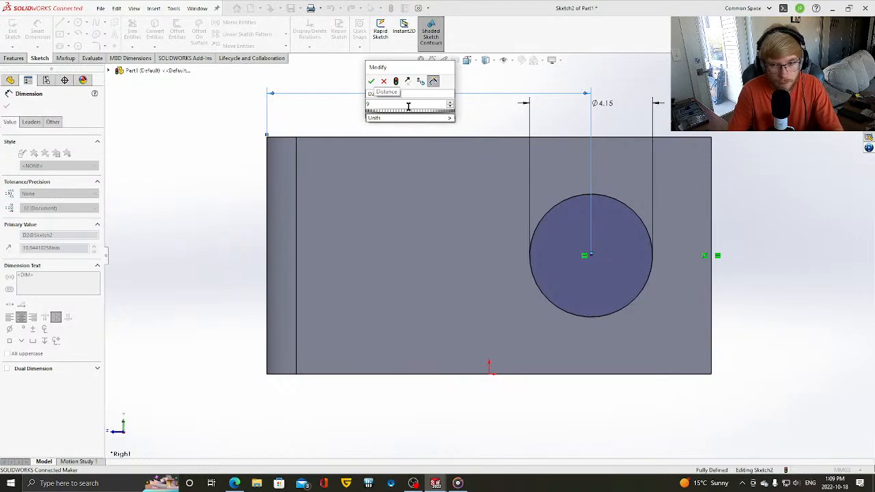
{"action": "type", "text": "-4.15/2"}
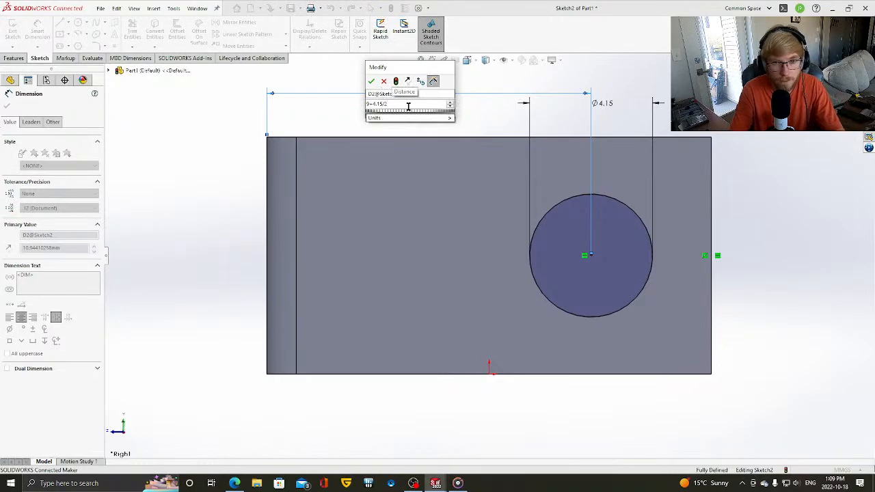
{"action": "key", "text": "Escape"}
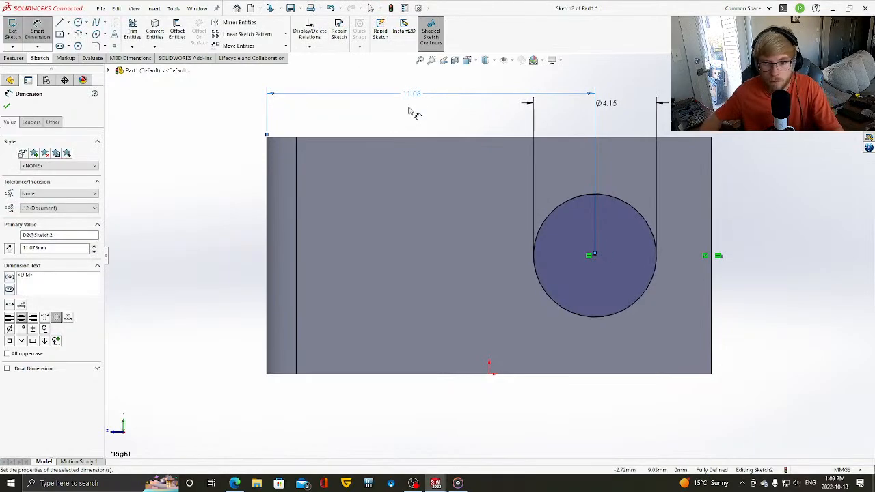
{"action": "left_click", "coordinate": [7, 106]}
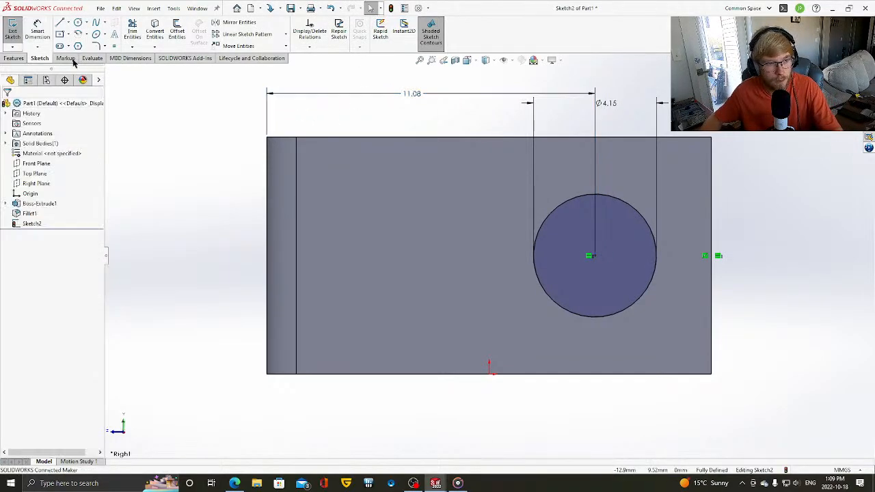
- Sketch a second circle with a 4 mm radius around the hole's centre, reaching the face's long edges
{"action": "left_click", "coordinate": [77, 22]}
{"action": "left_click", "coordinate": [596, 257]}
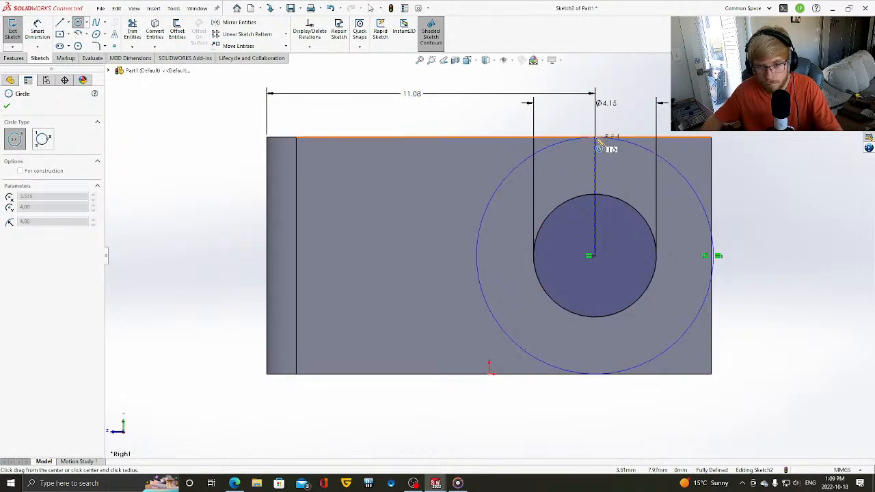
{"action": "left_click", "coordinate": [599, 143]}
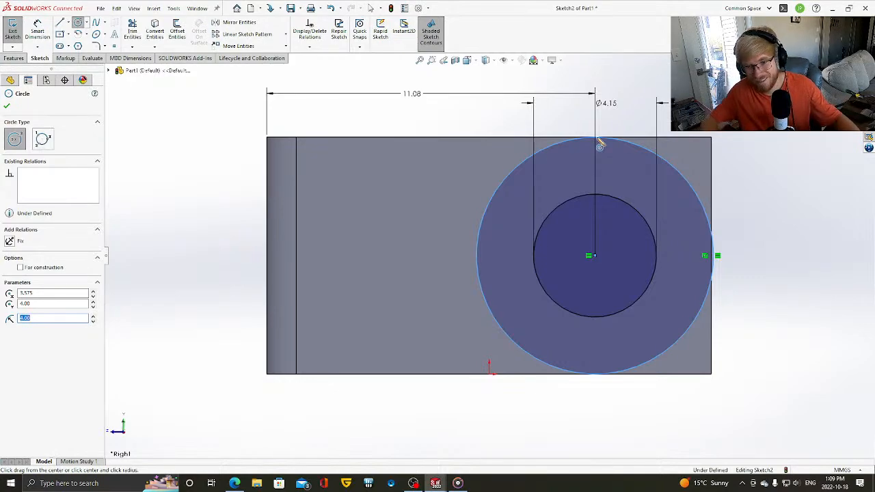
{"action": "left_click", "coordinate": [60, 22]}
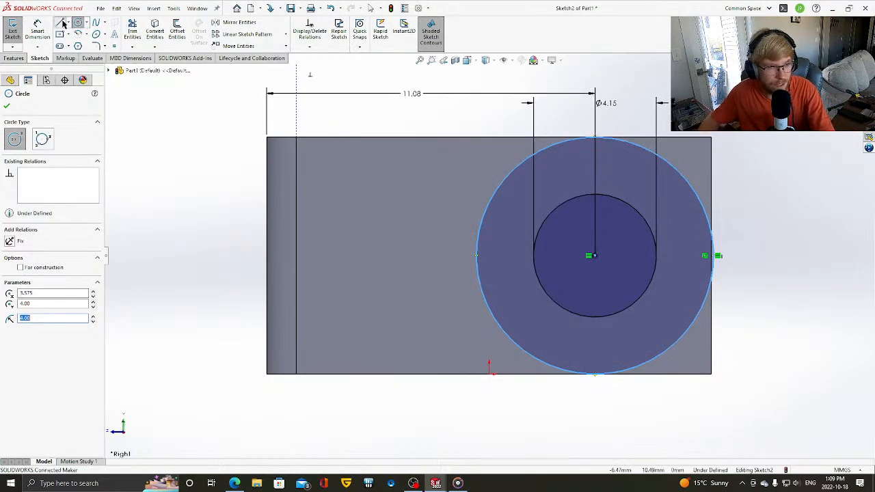
{"action": "left_click", "coordinate": [597, 140]}
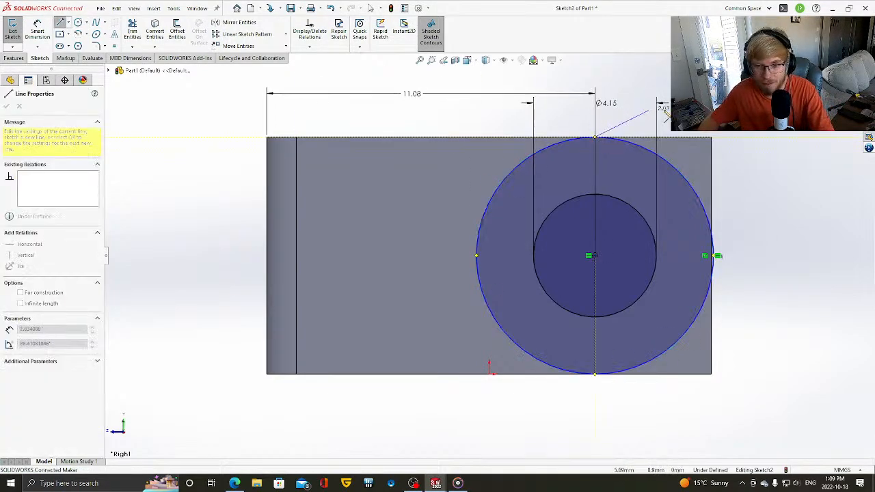
{"action": "left_click", "coordinate": [744, 106]}
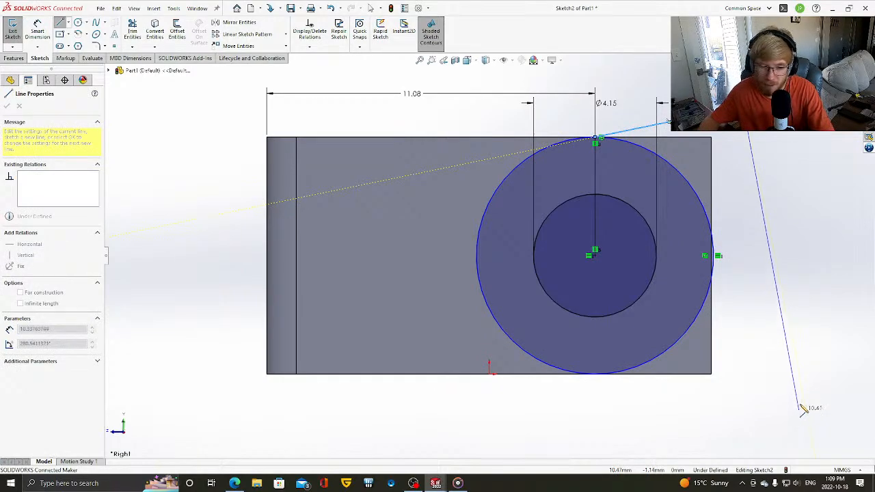
{"action": "key", "text": "Escape"}
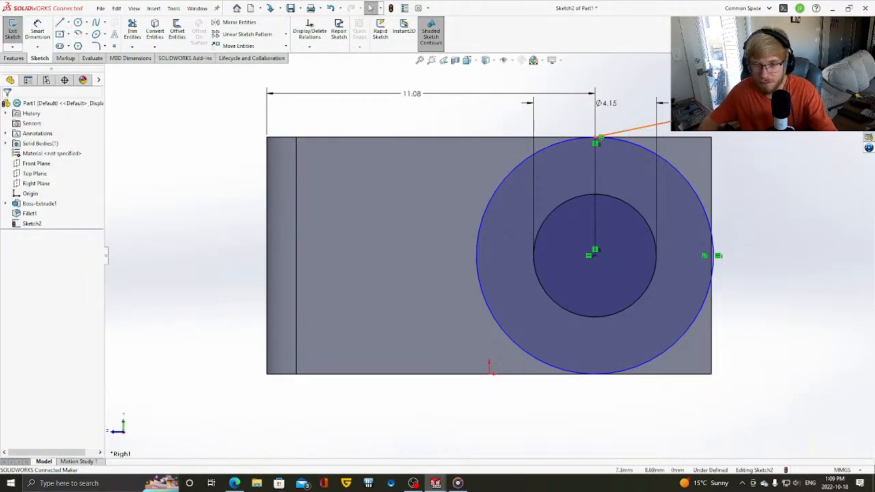
{"action": "left_click", "coordinate": [656, 126]}
{"action": "key", "text": "Delete"}
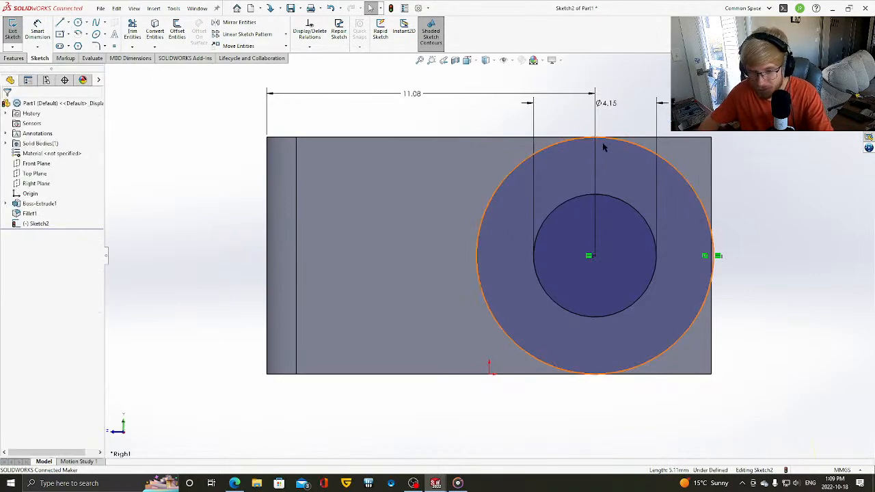
- Add a tangent relation between the larger circle and the bracket's open-end edge
{"action": "left_click", "coordinate": [711, 259]}
{"action": "left_click", "coordinate": [711, 187], "text": "ctrl"}
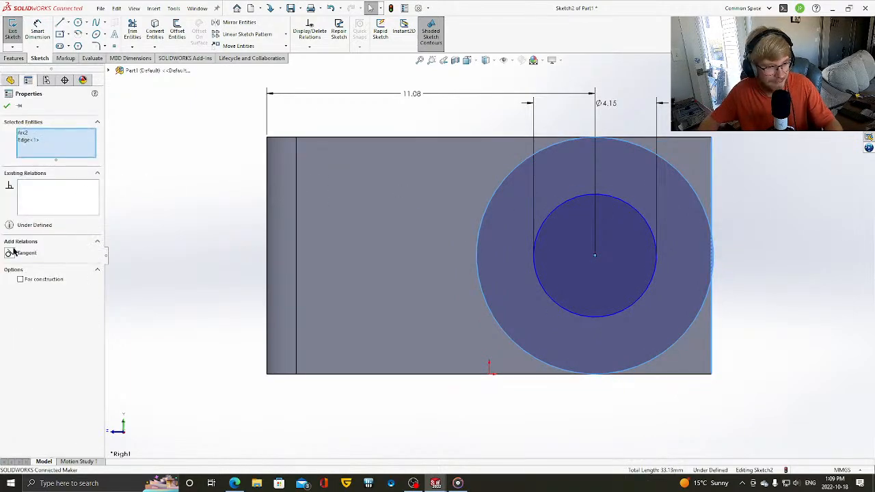
{"action": "left_click", "coordinate": [10, 254]}
{"action": "left_click", "coordinate": [6, 106]}
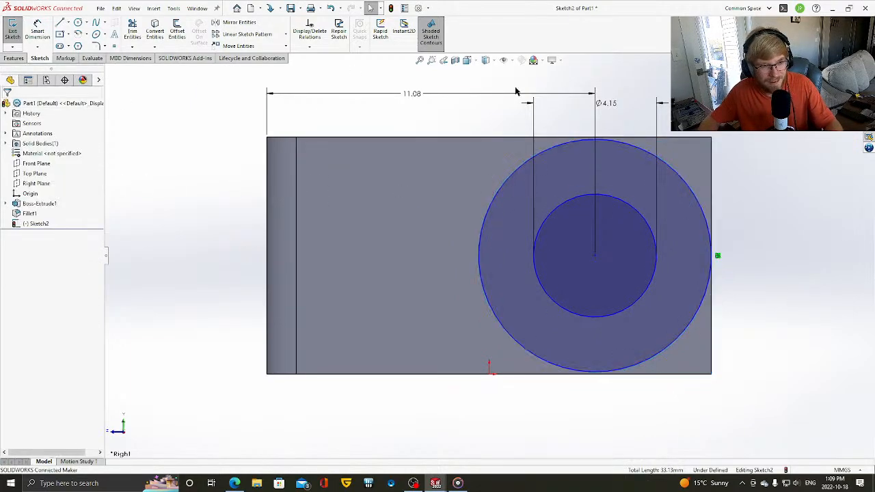
- Make the larger circle tangent to the upper long edge of the side wall
{"action": "left_click", "coordinate": [571, 144]}
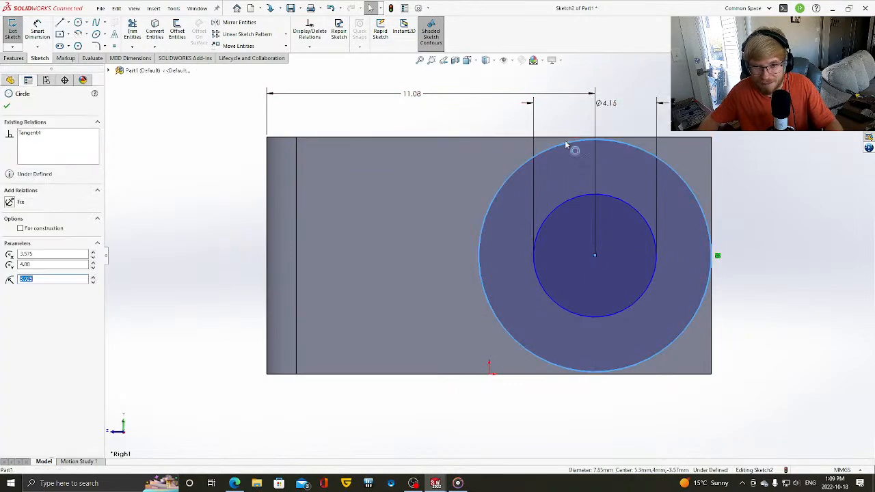
{"action": "left_click", "coordinate": [572, 139], "text": "ctrl"}
{"action": "left_click", "coordinate": [10, 253]}
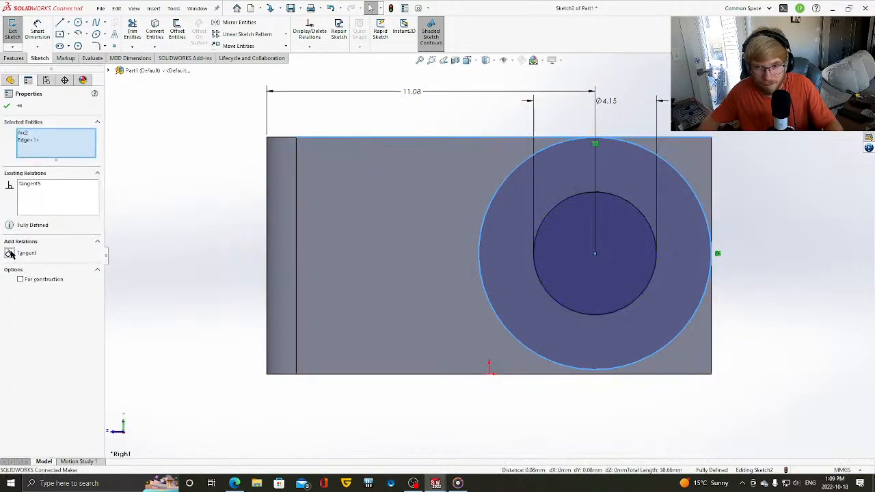
{"action": "left_click", "coordinate": [7, 108]}
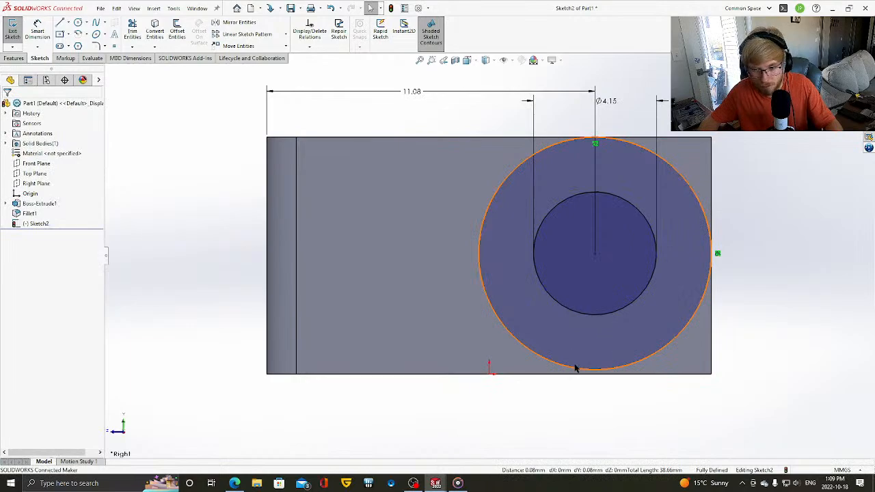
- Try to make the larger circle tangent to the lower long edge too, and delete that relation again
{"action": "left_click", "coordinate": [575, 368]}
{"action": "left_click", "coordinate": [567, 374], "text": "ctrl"}
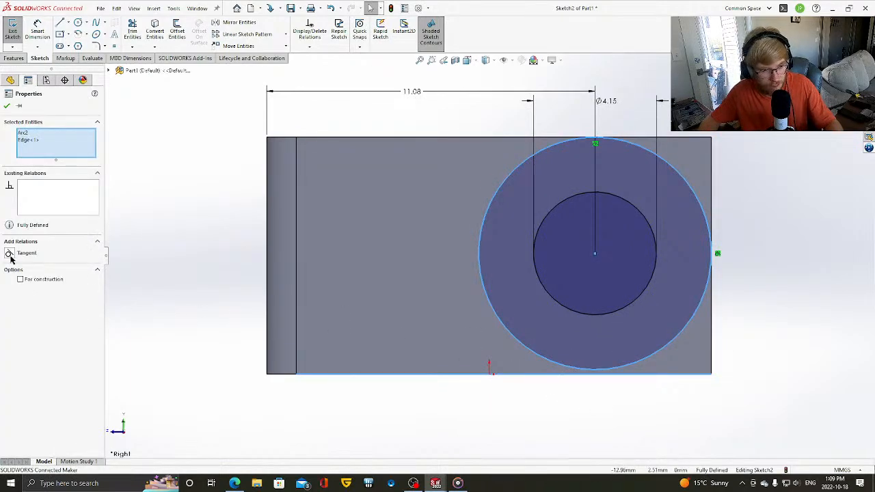
{"action": "left_click", "coordinate": [9, 254]}
{"action": "left_click", "coordinate": [39, 185]}
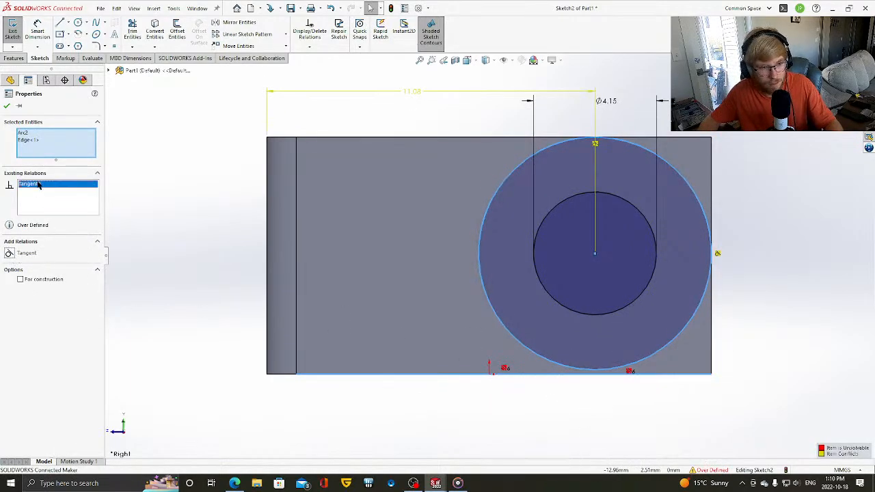
{"action": "key", "text": "Delete"}
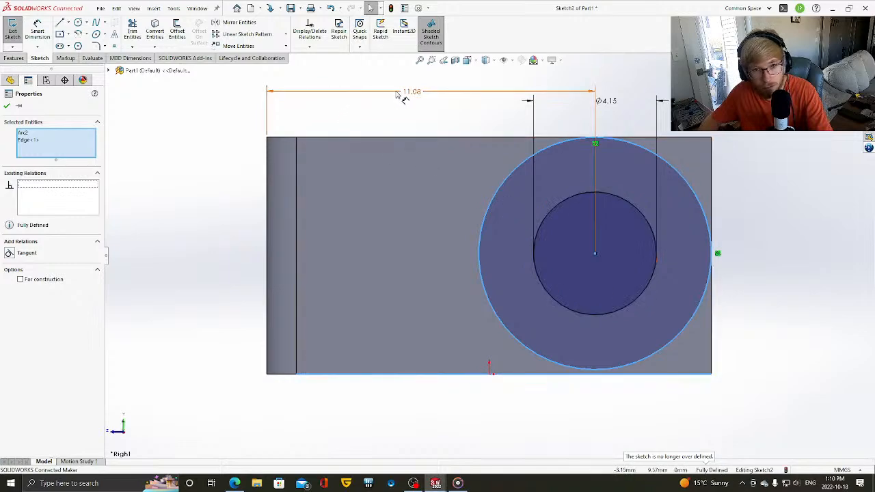
- Delete the larger circle's tangent relation with the bracket's open-end edge
{"action": "left_click", "coordinate": [268, 111]}
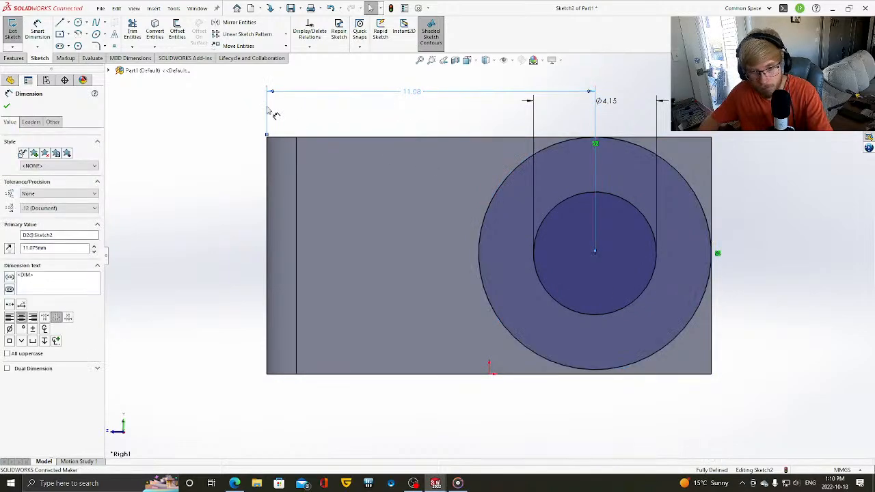
{"action": "left_click", "coordinate": [818, 217]}
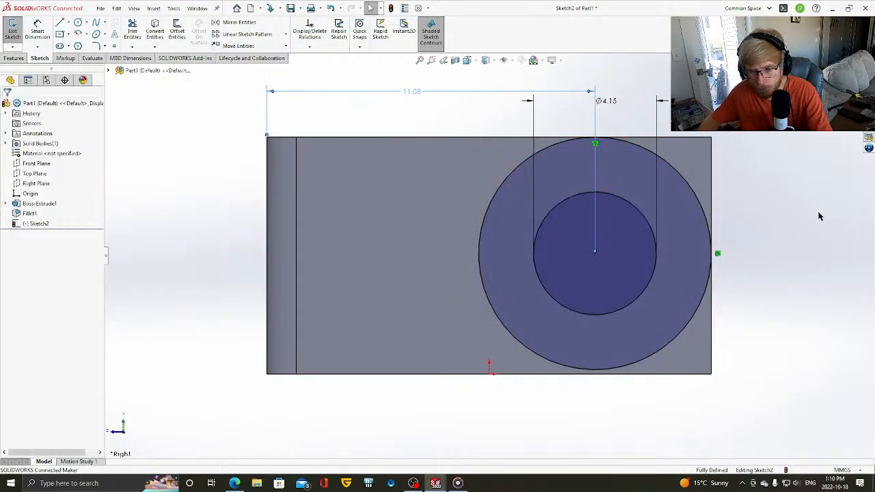
{"action": "left_click", "coordinate": [650, 362]}
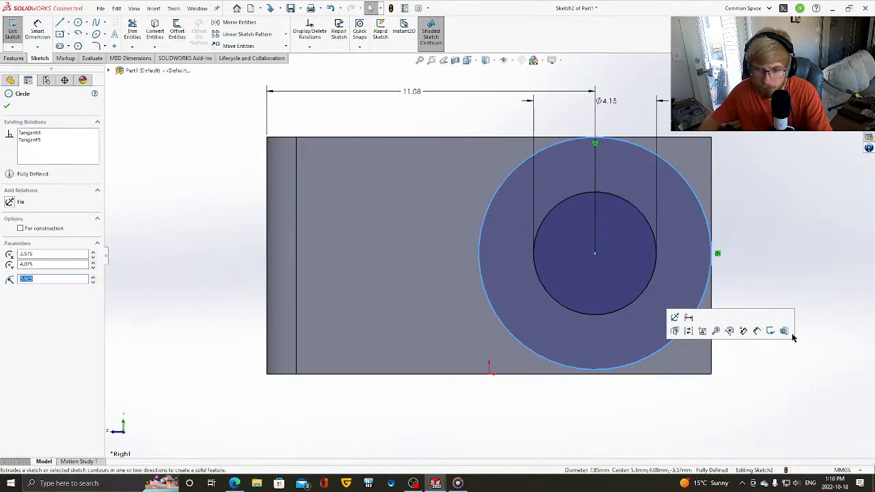
{"action": "left_click", "coordinate": [840, 295]}
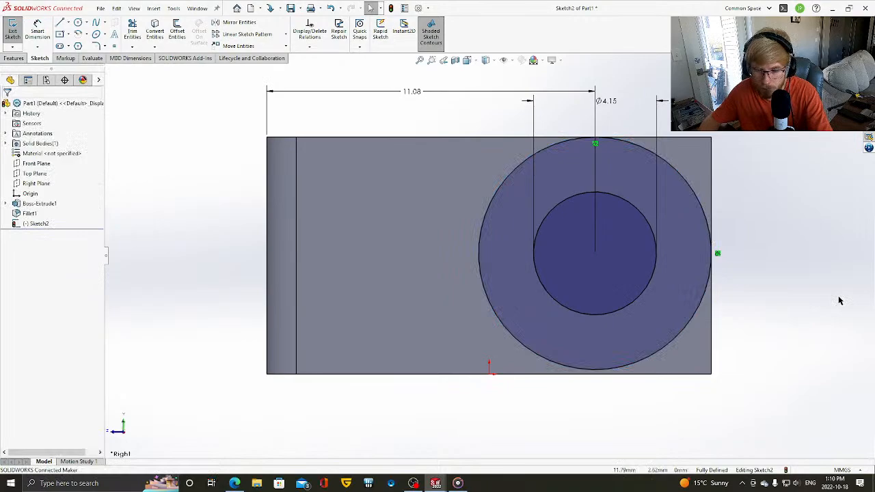
{"action": "left_click", "coordinate": [548, 354]}
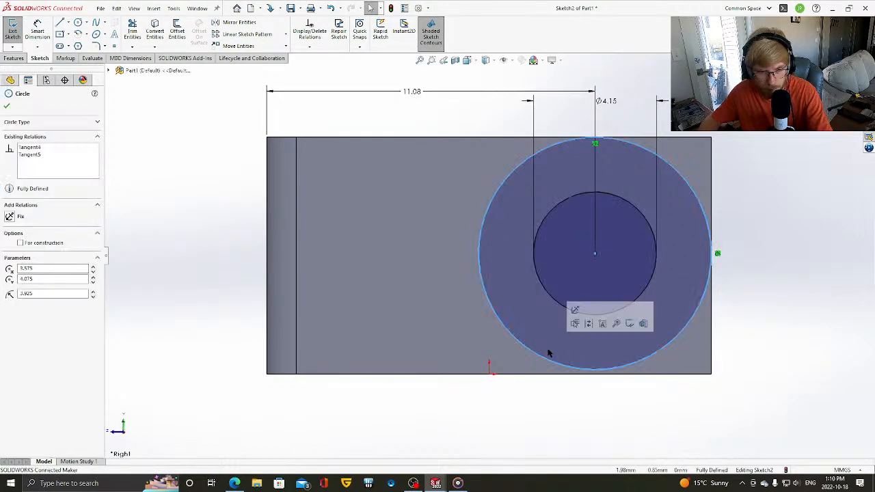
{"action": "left_click", "coordinate": [37, 150]}
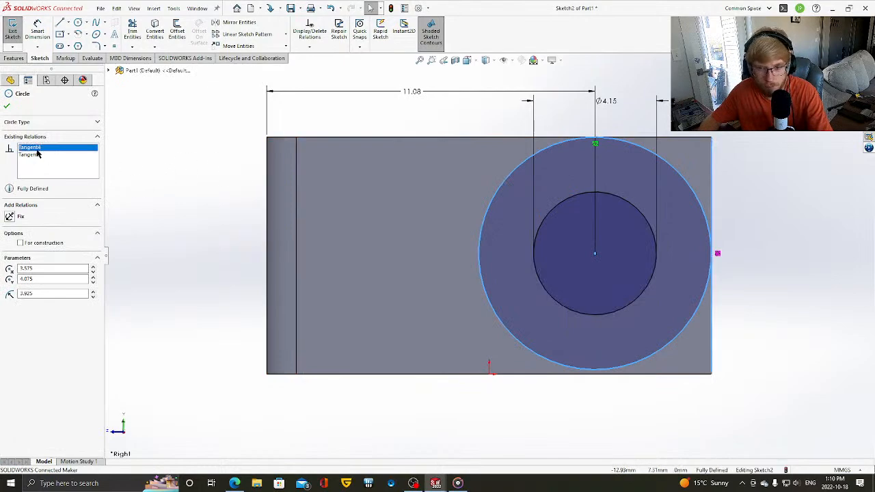
{"action": "key", "text": "Delete"}
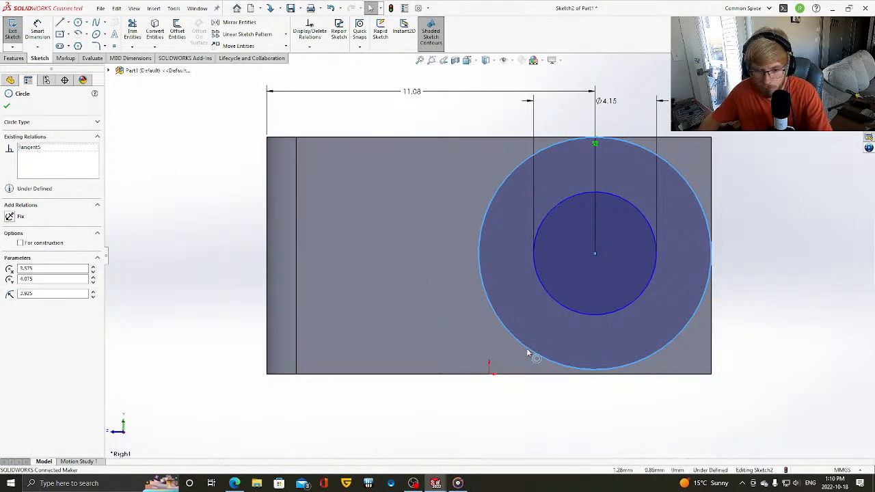
- Resize the larger circle freely, move the shared centre back to mid-height at Y 4 mm, and select the centre point
{"action": "mouse_move", "coordinate": [527, 352]}
{"action": "left_mouse_down"}
{"action": "mouse_move", "coordinate": [458, 335]}
{"action": "mouse_move", "coordinate": [513, 351]}
{"action": "left_mouse_up"}
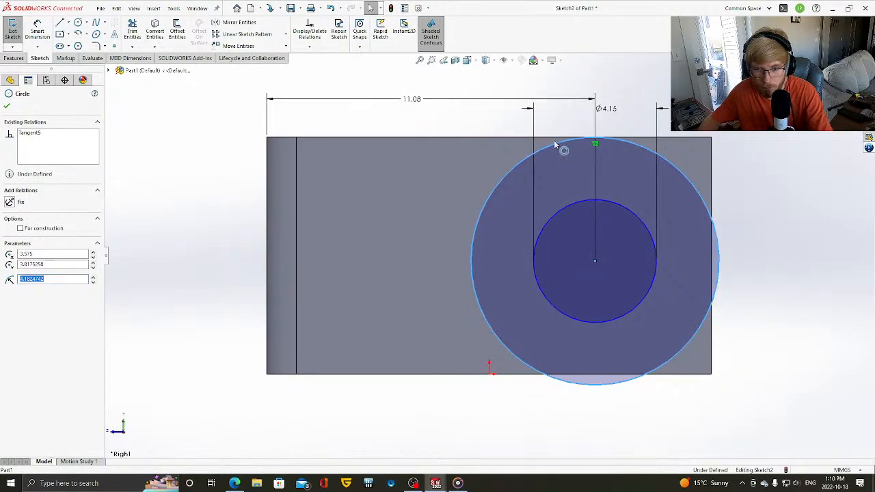
{"action": "left_click_drag", "start_coordinate": [554, 144], "coordinate": [531, 150]}
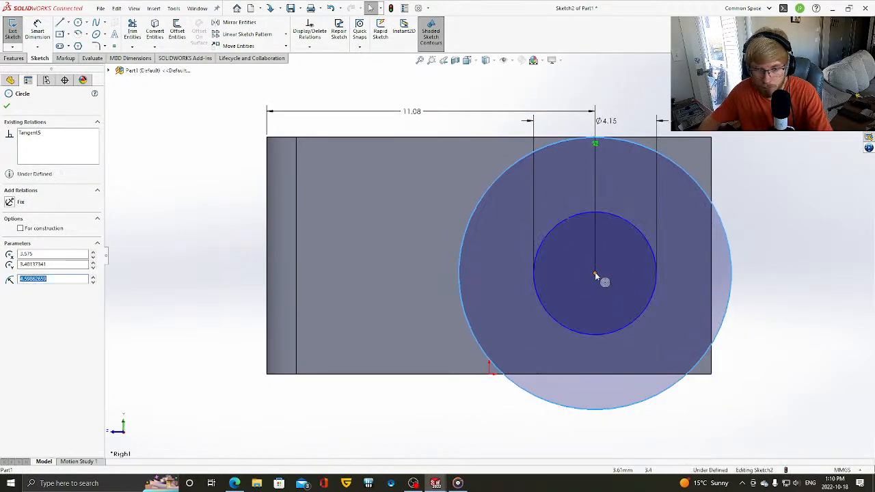
{"action": "left_click_drag", "start_coordinate": [593, 271], "coordinate": [492, 259]}
{"action": "left_click", "coordinate": [470, 116]}
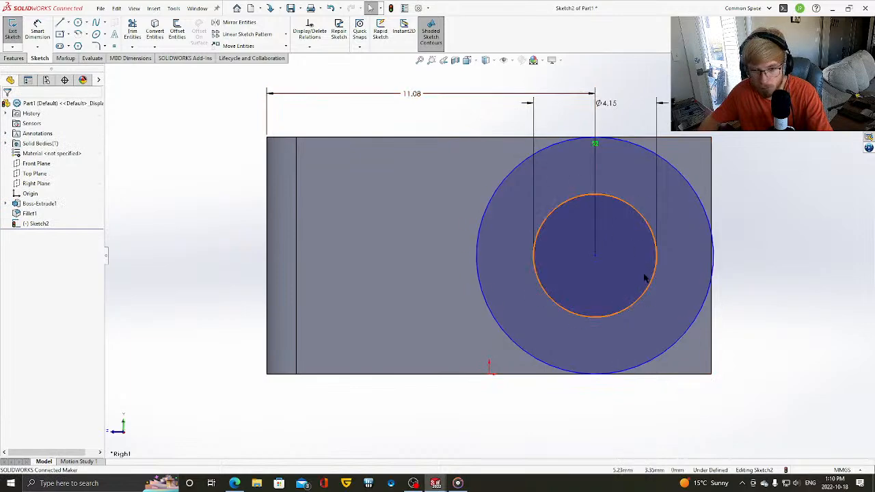
{"action": "left_click", "coordinate": [595, 257]}
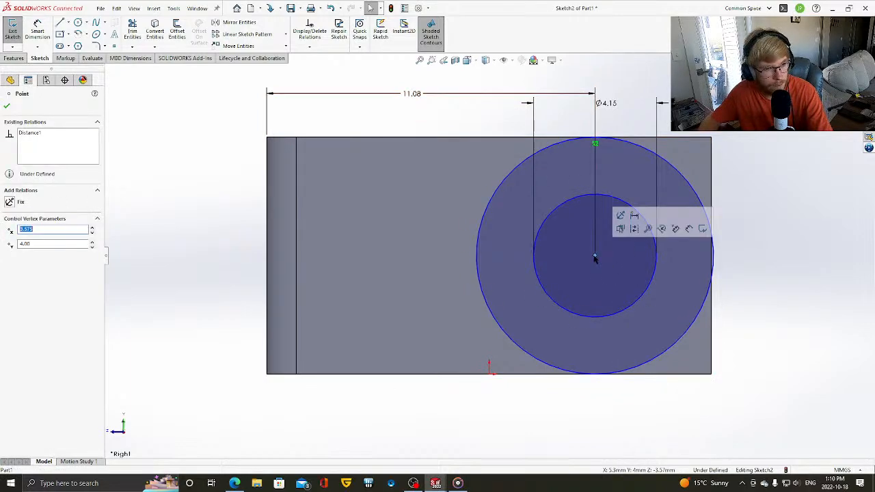
- Delete the larger circle around the 4.15 mm hole circle
{"action": "left_click", "coordinate": [578, 313]}
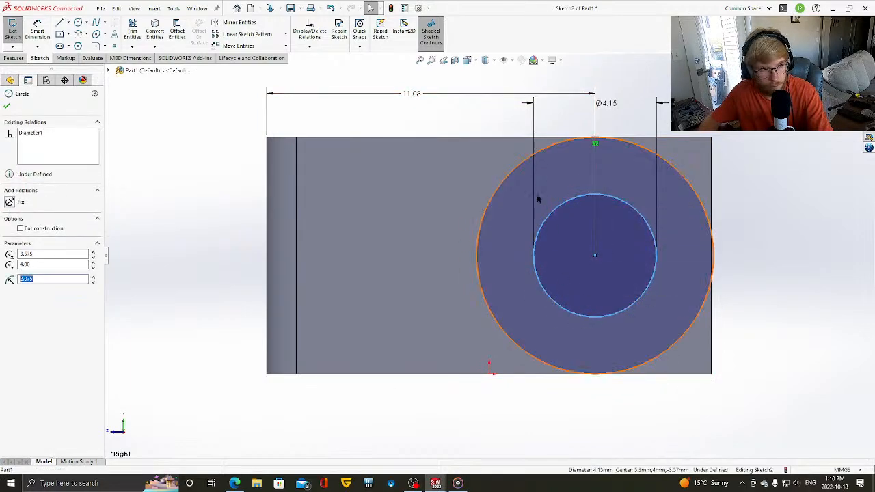
{"action": "key", "text": "Escape"}
{"action": "left_click", "coordinate": [676, 174]}
{"action": "key", "text": "Delete"}
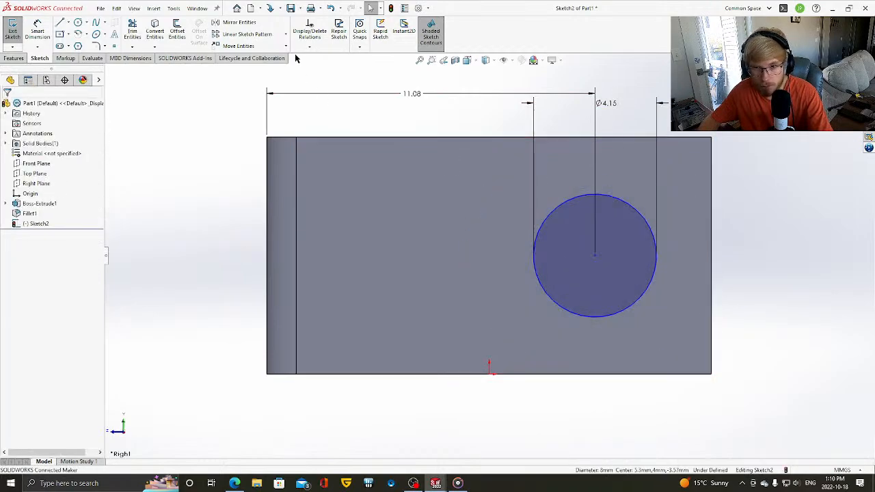
- Align the hole circle's centre horizontally with the midpoint of the bracket's open-end edge
{"action": "left_click", "coordinate": [595, 254]}
{"action": "left_click", "coordinate": [752, 252]}
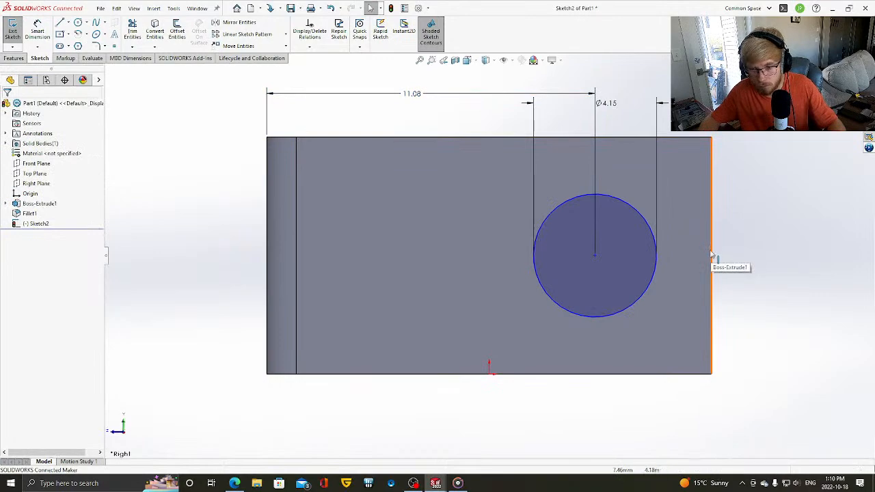
{"action": "left_click", "coordinate": [594, 259]}
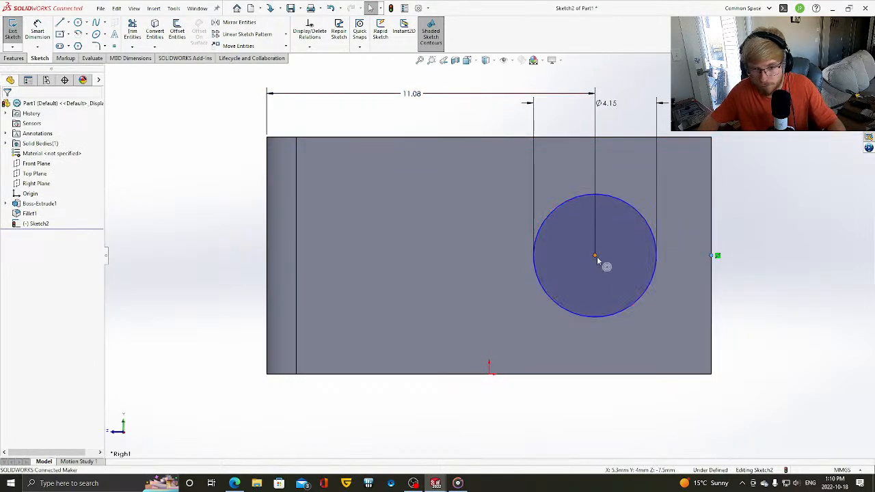
{"action": "left_click", "coordinate": [9, 253]}
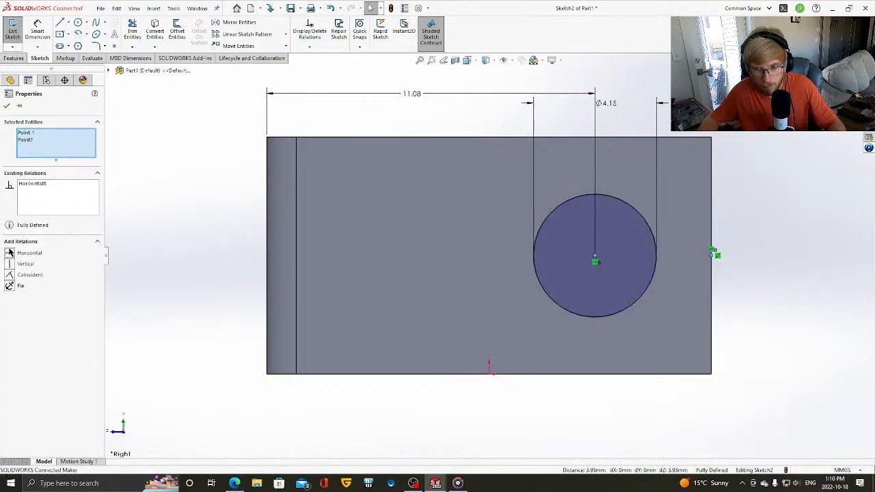
{"action": "left_click", "coordinate": [7, 106]}
- Sketch a new circle of about 4.4 mm radius, centred above the origin and passing through it
{"action": "left_click", "coordinate": [78, 23]}
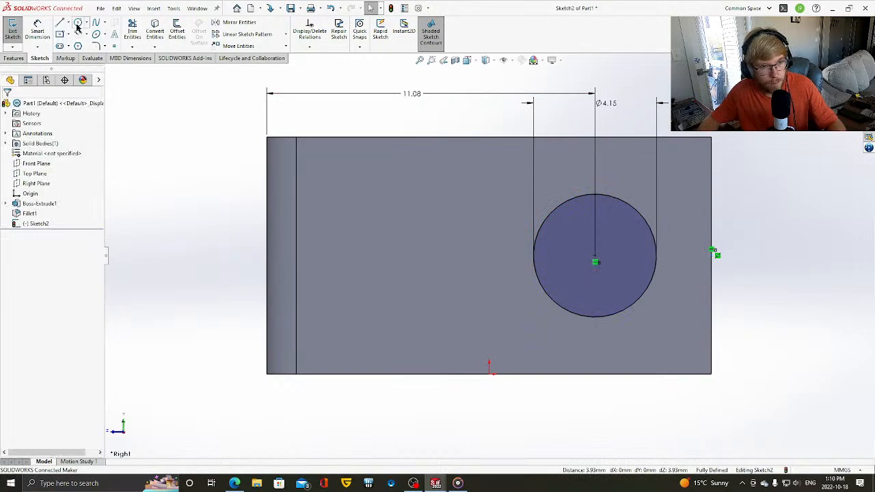
{"action": "left_click", "coordinate": [490, 244]}
{"action": "left_click", "coordinate": [489, 373]}
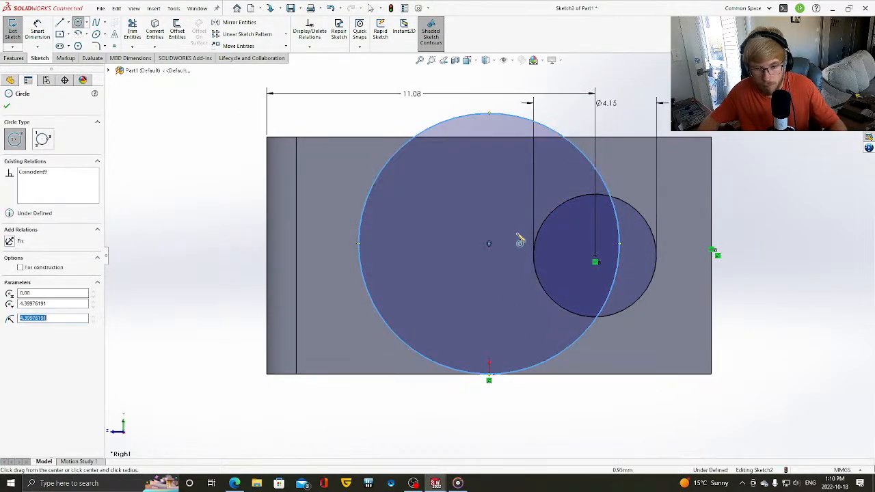
{"action": "key", "text": "Escape"}
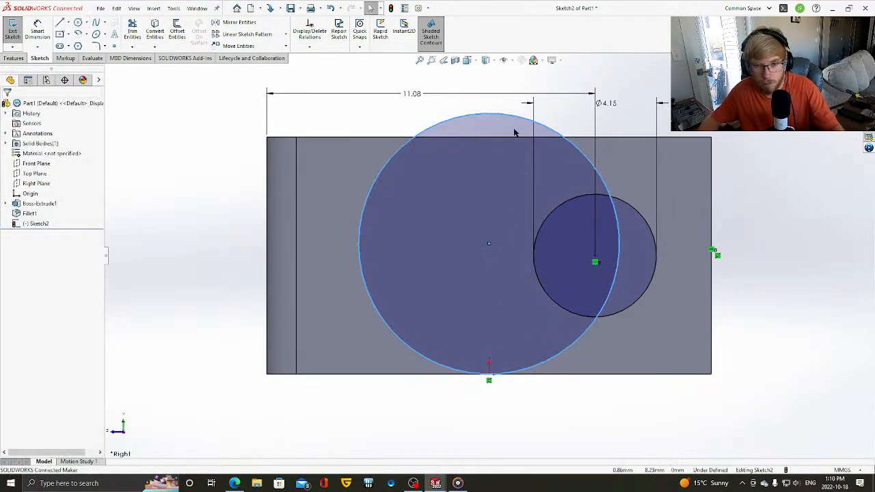
- Make the new larger circle tangent to both the upper and lower long edges of the side wall
{"action": "left_click", "coordinate": [369, 139], "text": "ctrl"}
{"action": "left_click", "coordinate": [11, 254]}
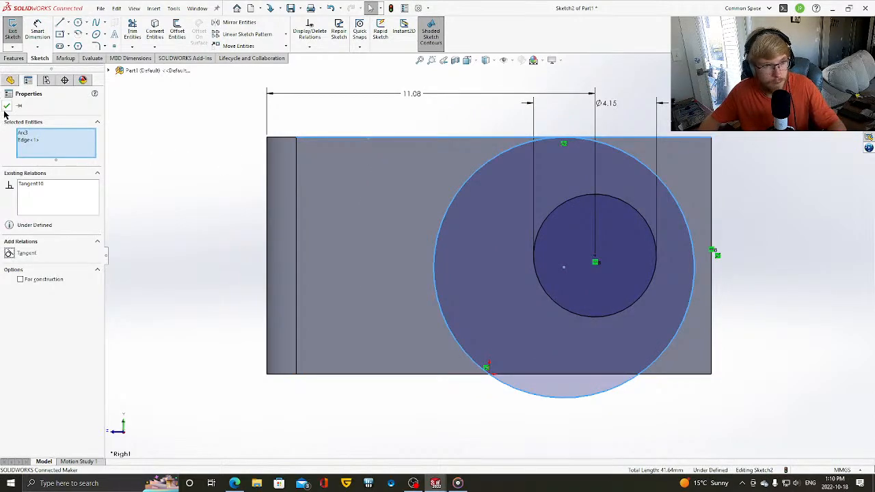
{"action": "left_click", "coordinate": [7, 106]}
{"action": "left_click", "coordinate": [655, 368]}
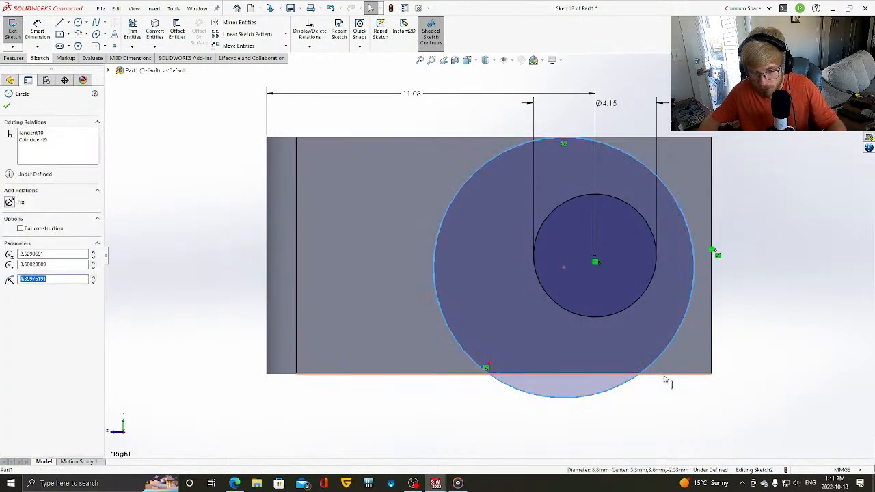
{"action": "left_click", "coordinate": [664, 375], "text": "ctrl"}
{"action": "left_click", "coordinate": [10, 254]}
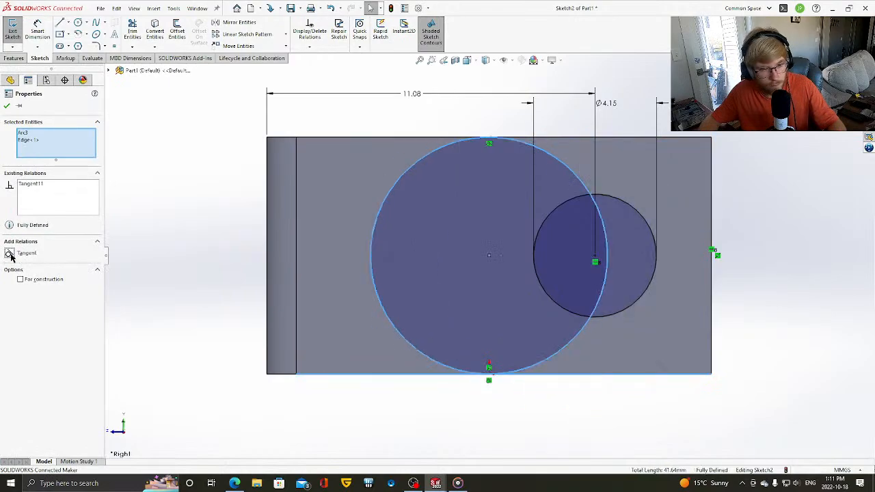
{"action": "left_click", "coordinate": [7, 107]}
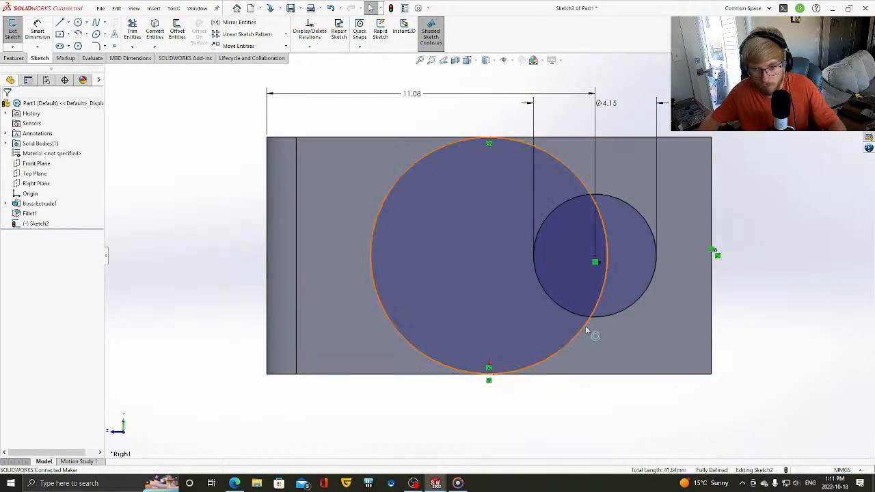
- Delete the larger circle's coincident relation with the origin and make it tangent to the open-end edge
{"action": "left_click", "coordinate": [488, 367]}
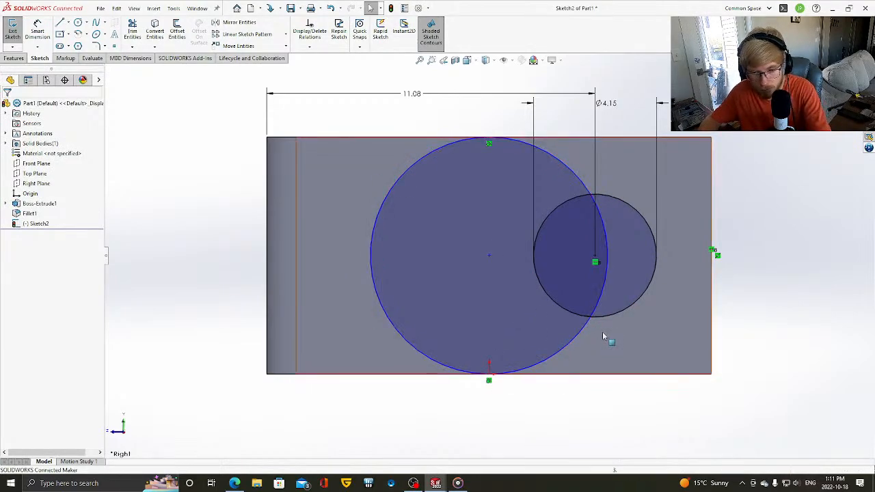
{"action": "left_click", "coordinate": [585, 324]}
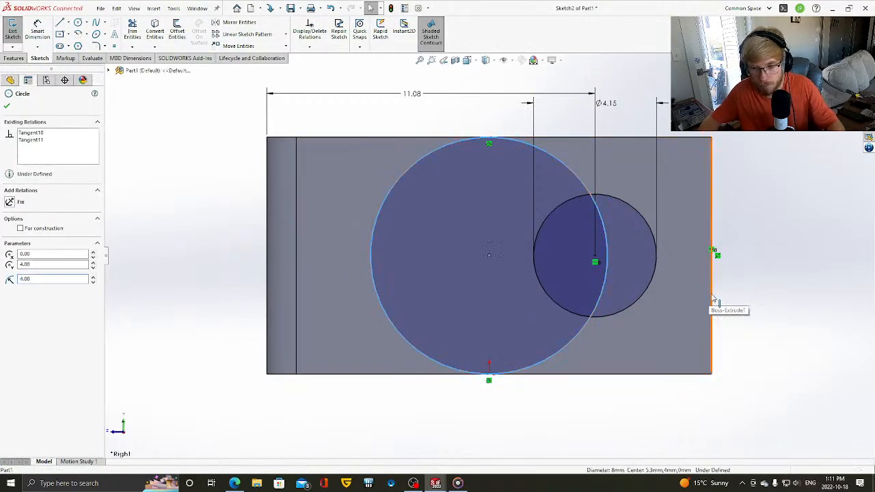
{"action": "left_click", "coordinate": [712, 306], "text": "ctrl"}
{"action": "left_click", "coordinate": [10, 253]}
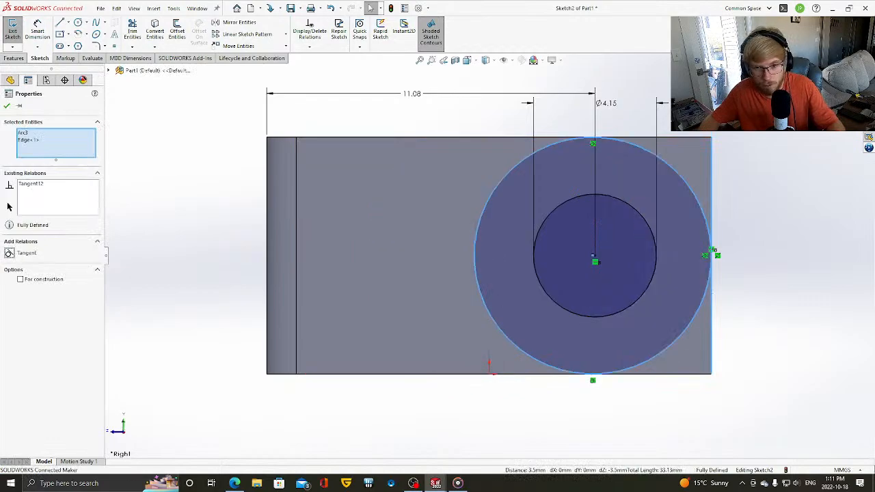
{"action": "left_click", "coordinate": [7, 105]}
- Sketch a chain of four lines from the larger circle's upper tangent point, around outside the open end, to its lower tangent point
{"action": "left_click", "coordinate": [60, 23]}
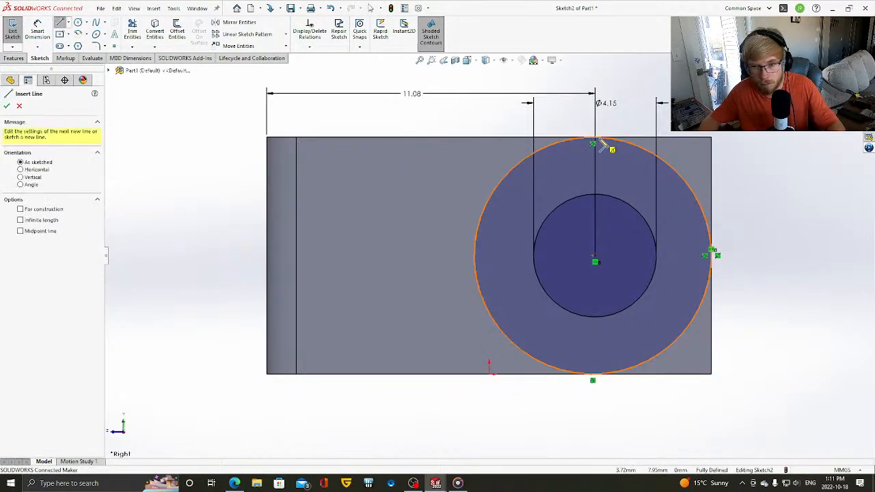
{"action": "scroll", "coordinate": [608, 145], "scroll_direction": "down", "scroll_amount": 3}
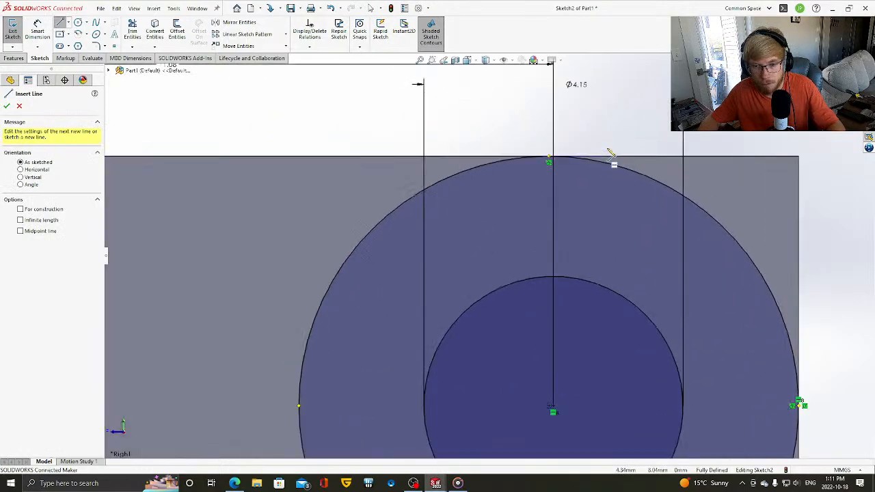
{"action": "scroll", "coordinate": [437, 187], "scroll_direction": "down", "scroll_amount": 4}
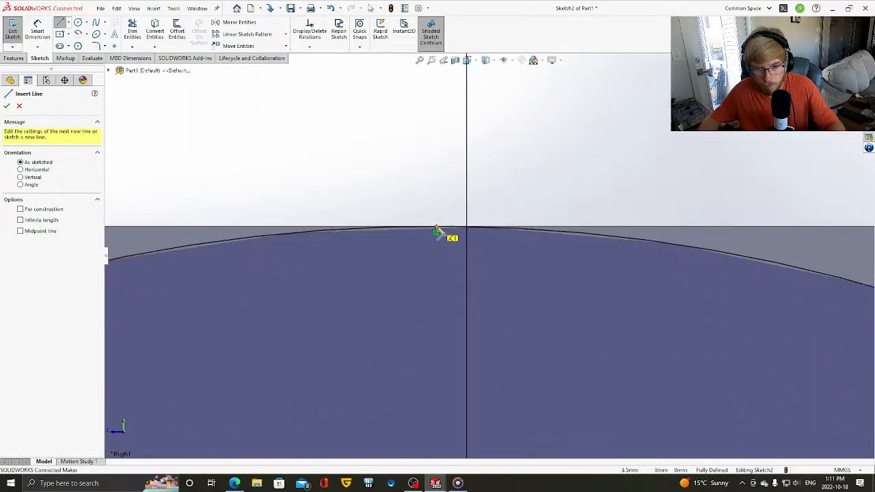
{"action": "left_click", "coordinate": [467, 227]}
{"action": "scroll", "coordinate": [719, 210], "scroll_direction": "up", "scroll_amount": 6}
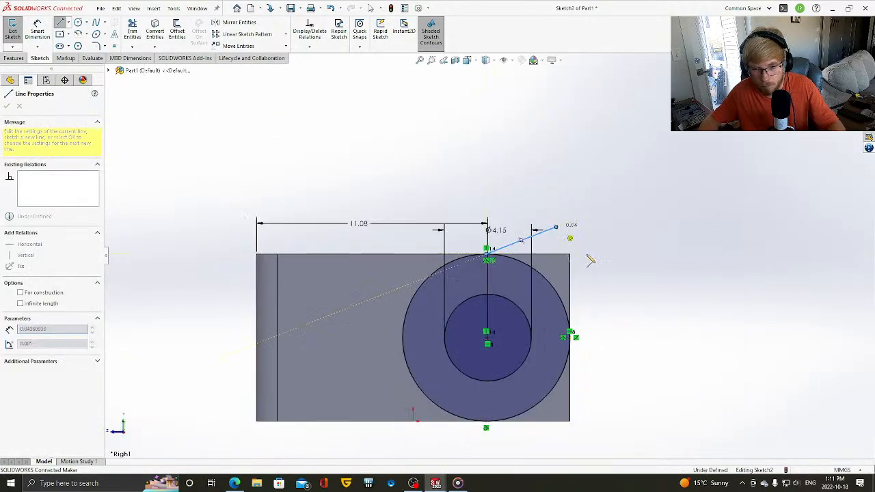
{"action": "left_click", "coordinate": [556, 227]}
{"action": "left_click", "coordinate": [635, 375]}
{"action": "left_click", "coordinate": [581, 445]}
{"action": "scroll", "coordinate": [487, 445], "scroll_direction": "down", "scroll_amount": 3}
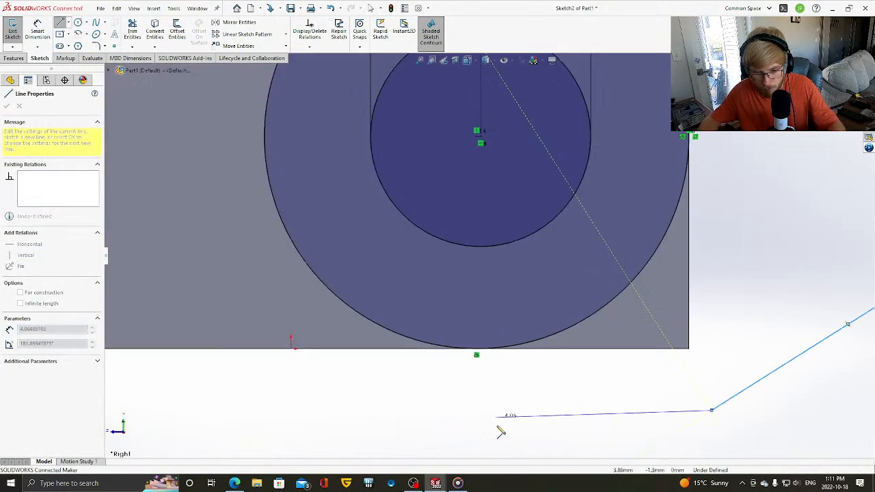
{"action": "scroll", "coordinate": [478, 280], "scroll_direction": "down", "scroll_amount": 5}
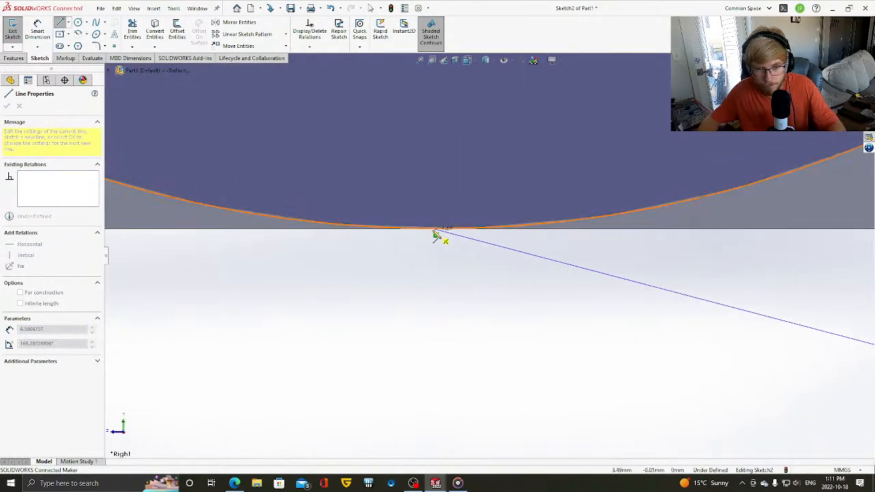
{"action": "left_click", "coordinate": [434, 231]}
{"action": "scroll", "coordinate": [568, 287], "scroll_direction": "up", "scroll_amount": 2}
{"action": "key", "text": "Escape"}
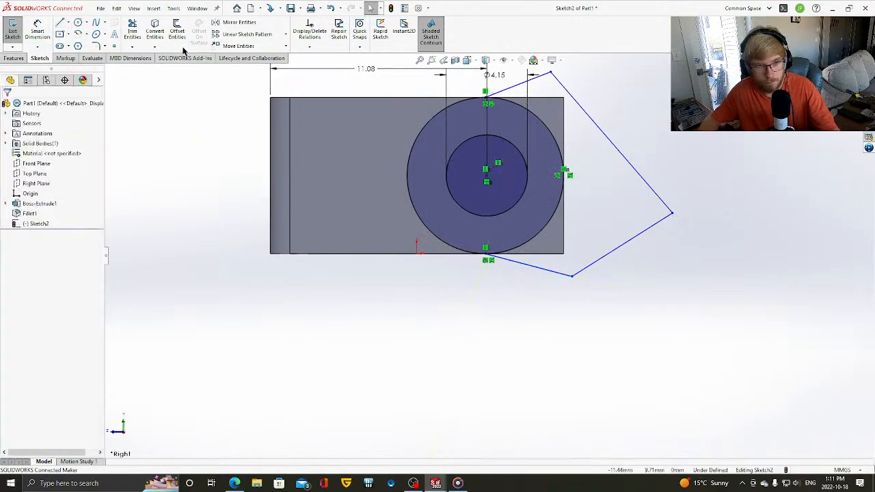
- Trim away the half of the larger circle that faces the bracket's closed end
{"action": "left_click", "coordinate": [132, 32]}
{"action": "left_click_drag", "start_coordinate": [373, 221], "coordinate": [416, 196]}
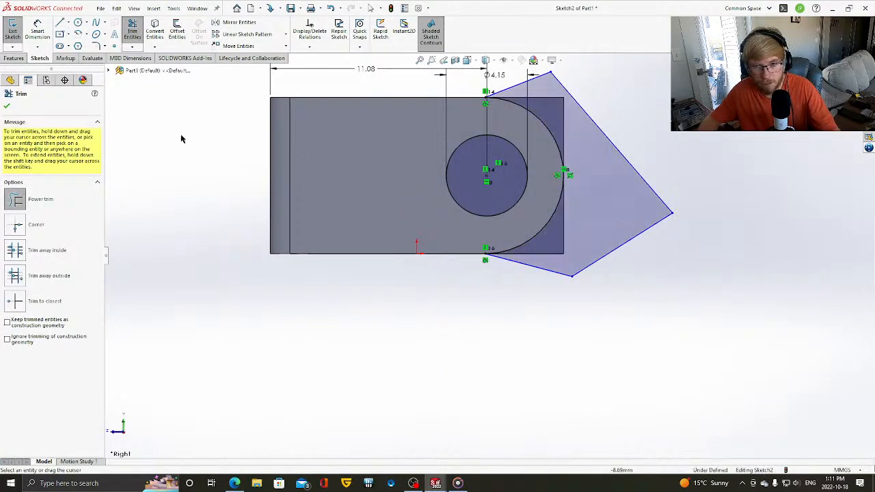
{"action": "left_click", "coordinate": [7, 107]}
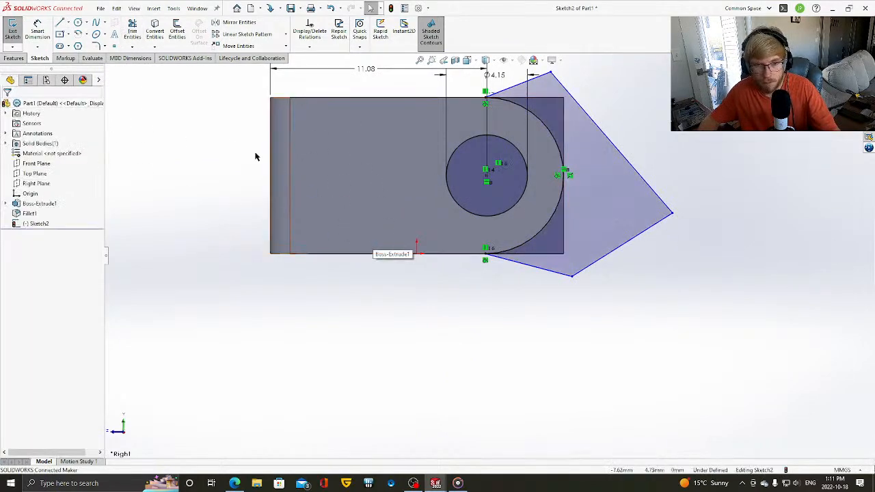
- Cut-extrude the hole and corner profile using Up To Surface, ending at the outer face of the opposite side wall
{"action": "left_click", "coordinate": [14, 58]}
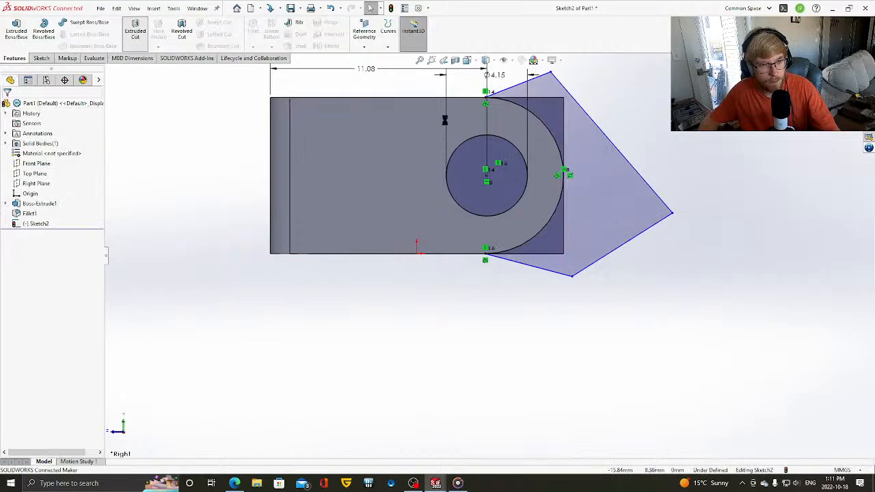
{"action": "left_click", "coordinate": [135, 30]}
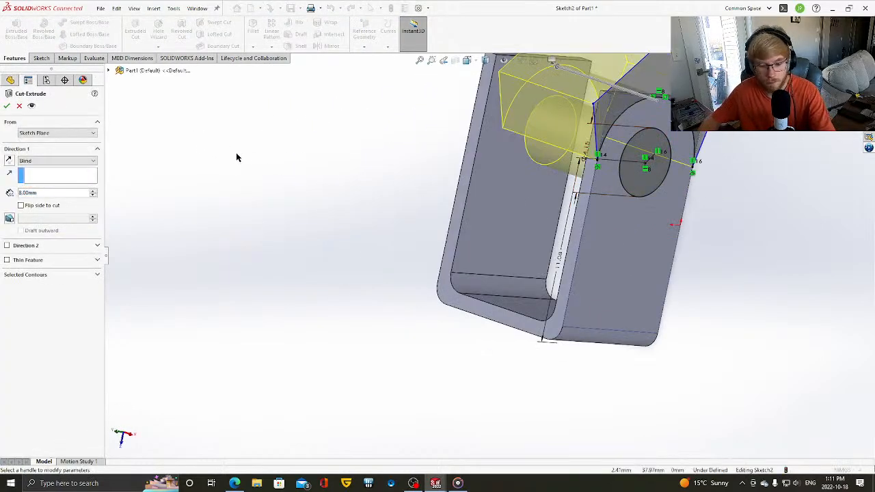
{"action": "left_click", "coordinate": [58, 161]}
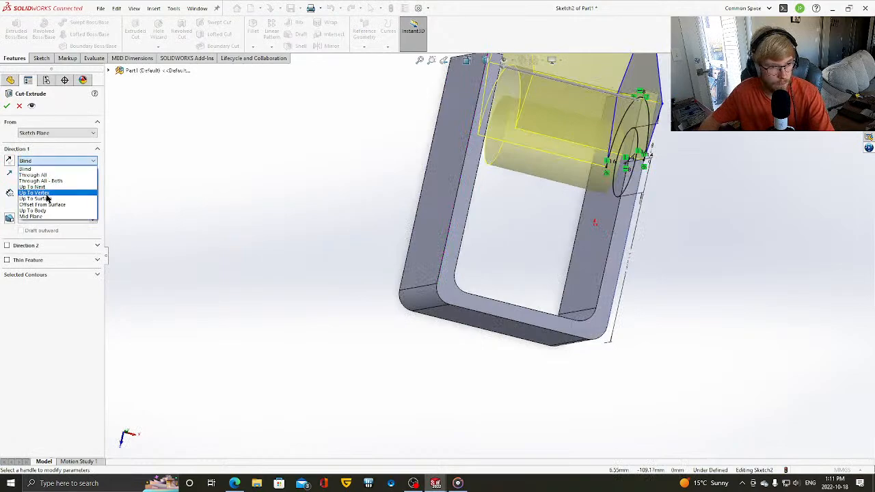
{"action": "left_click", "coordinate": [47, 199]}
{"action": "left_click", "coordinate": [449, 125]}
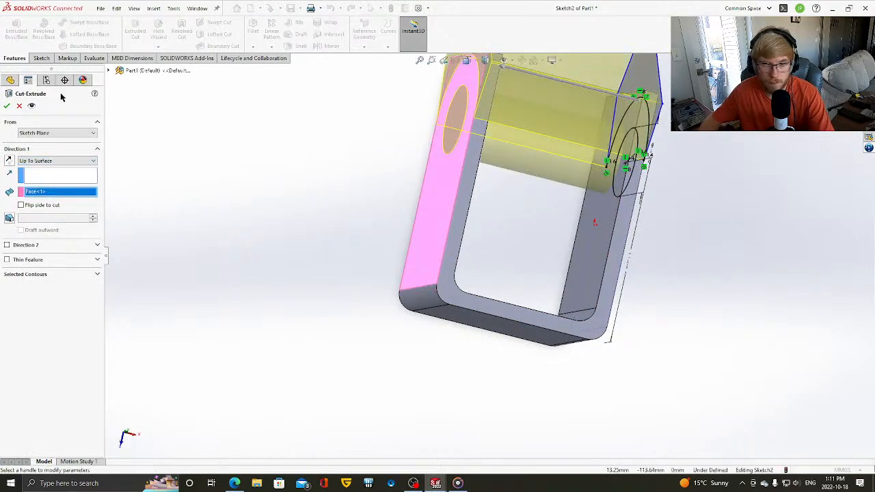
{"action": "left_click", "coordinate": [6, 106]}
{"action": "key", "text": "f"}
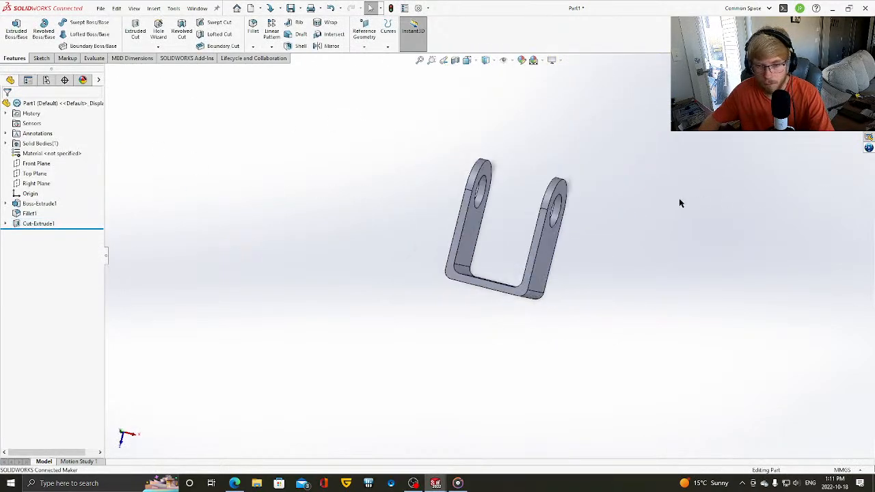
- Start a sketch on the inner face of the bracket's base and draw a centred circle of about 1.96 mm radius
{"action": "middle_click_drag", "start_coordinate": [680, 200], "coordinate": [355, 159]}
{"action": "middle_click_drag", "start_coordinate": [486, 192], "coordinate": [145, 156]}
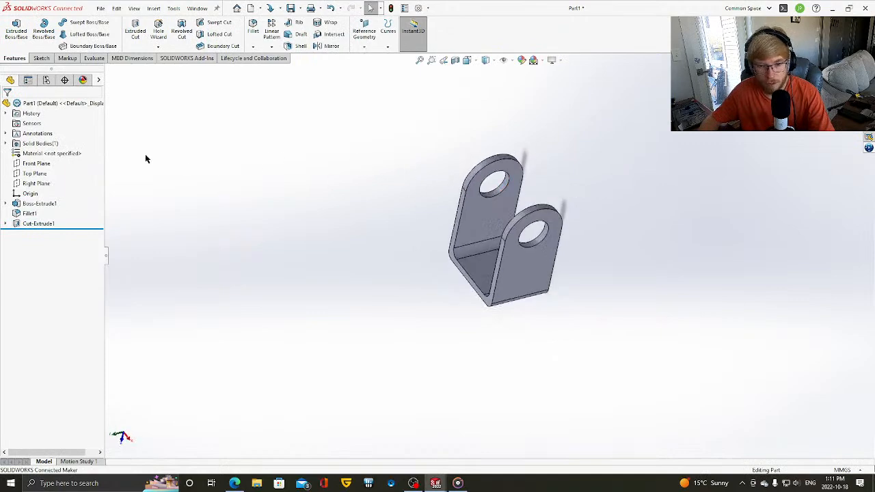
{"action": "left_click", "coordinate": [36, 60]}
{"action": "left_click", "coordinate": [12, 28]}
{"action": "left_click", "coordinate": [476, 271]}
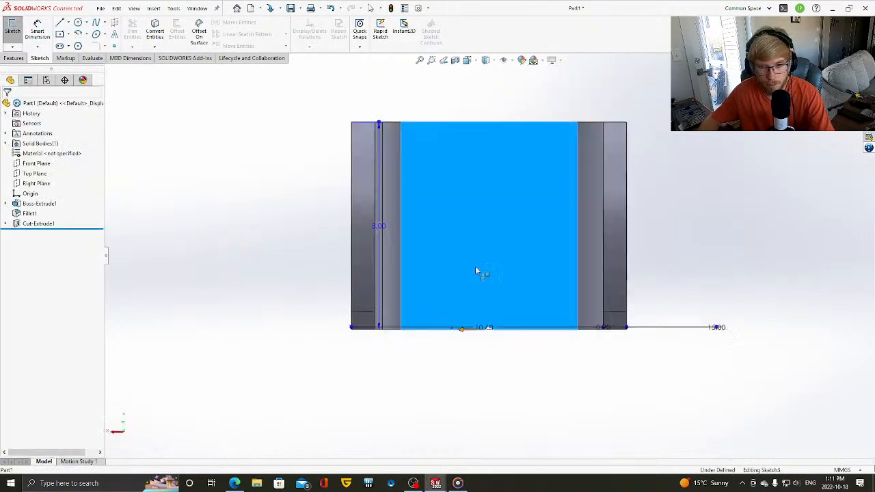
{"action": "left_click", "coordinate": [77, 26]}
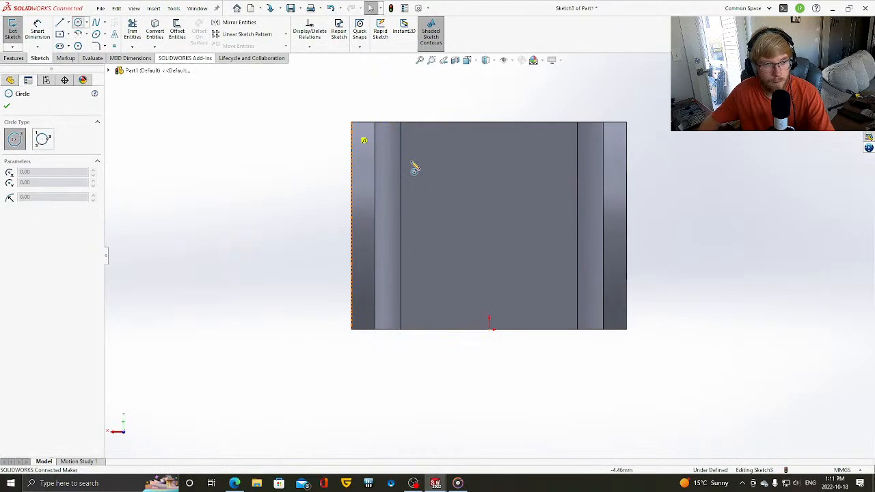
{"action": "left_click", "coordinate": [488, 225]}
{"action": "left_click", "coordinate": [523, 262]}
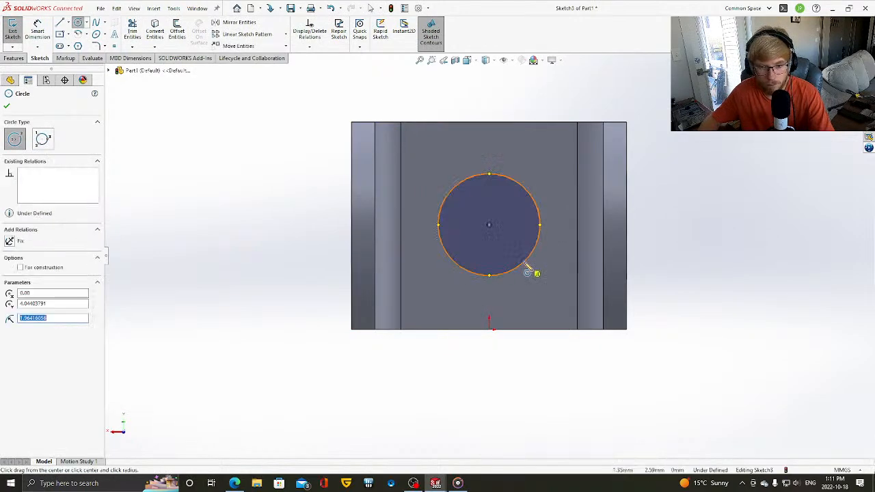
{"action": "key", "text": "Escape"}
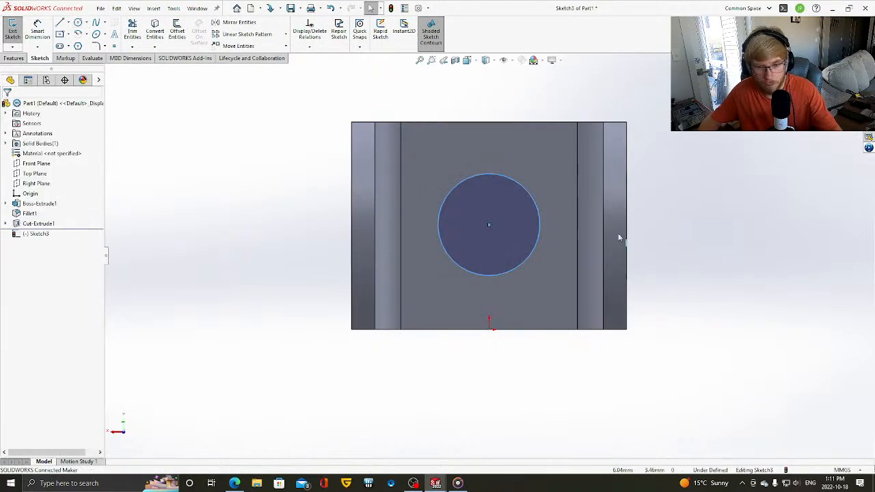
- Align the circle's centre horizontally with the side edge's midpoint and set the circle's diameter to 4.15 mm
{"action": "left_click", "coordinate": [351, 225]}
{"action": "left_click", "coordinate": [488, 225], "text": "ctrl"}
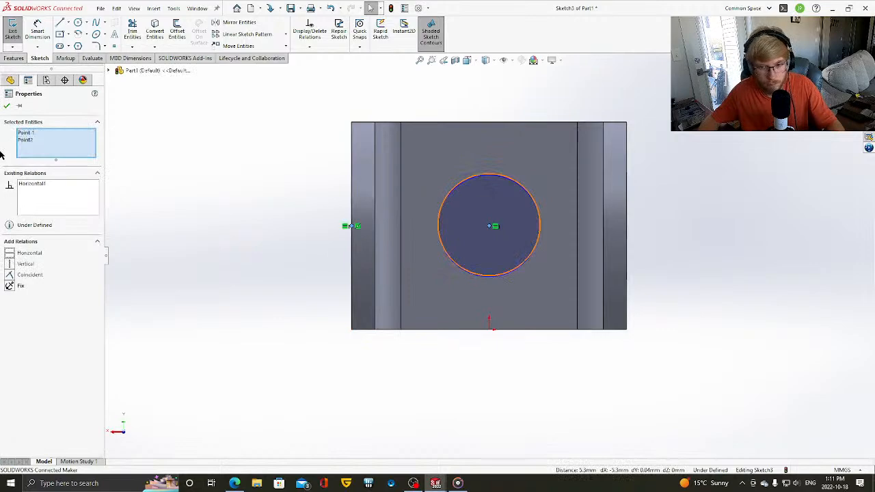
{"action": "key", "text": "Escape"}
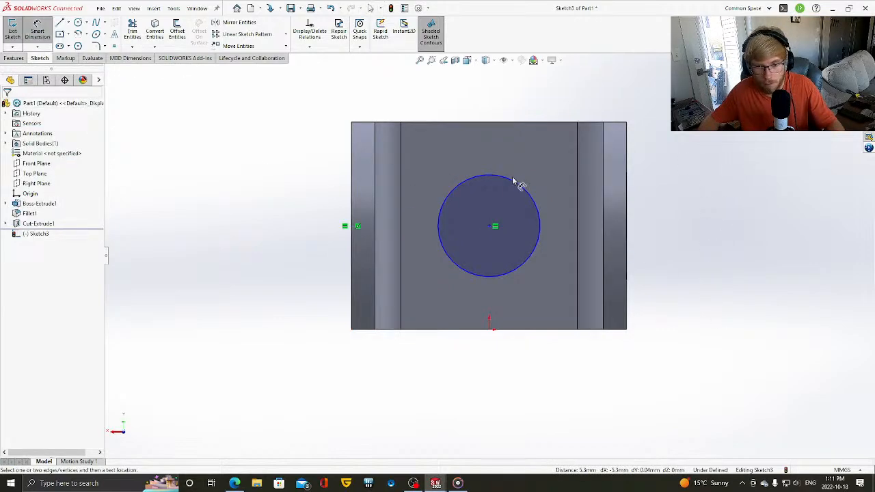
{"action": "left_click", "coordinate": [513, 184]}
{"action": "left_click", "coordinate": [504, 102]}
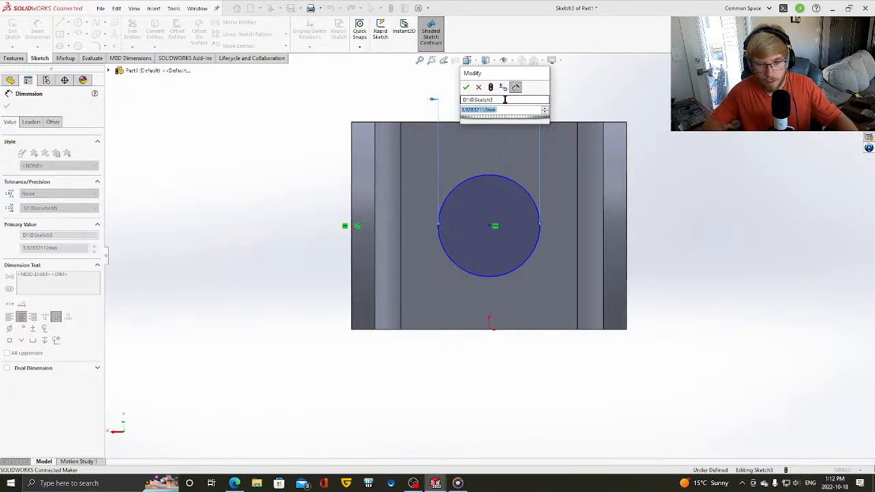
{"action": "type", "text": "4.15"}
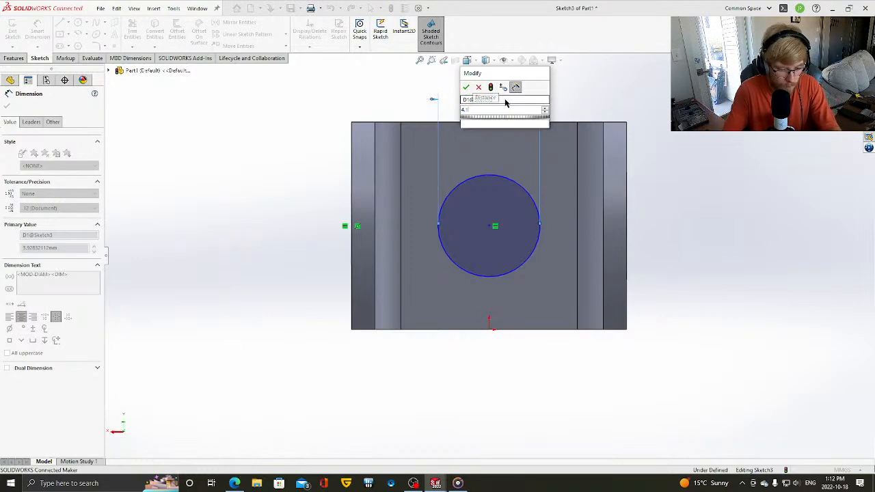
{"action": "key", "text": "Return"}
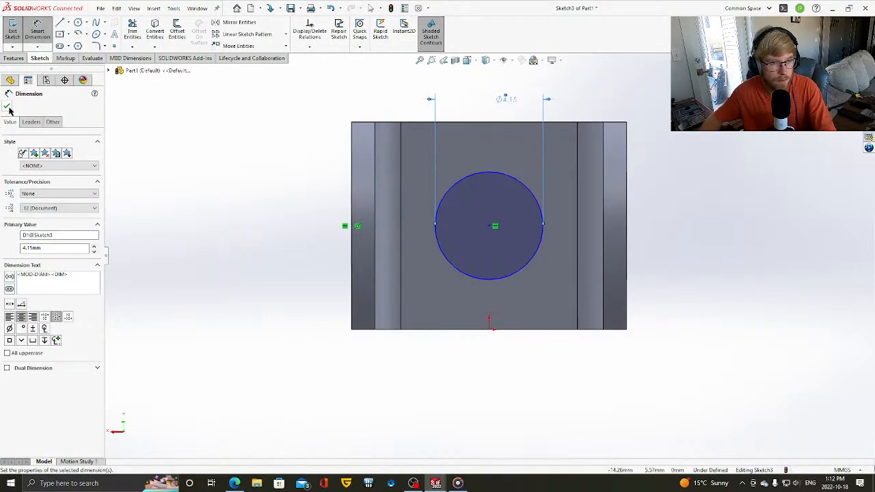
{"action": "left_click", "coordinate": [7, 107]}
- Cut-extrude the circle through the bracket's base using Up To Surface, ending at the base's outer face
{"action": "left_click", "coordinate": [23, 59]}
{"action": "left_click", "coordinate": [135, 32]}
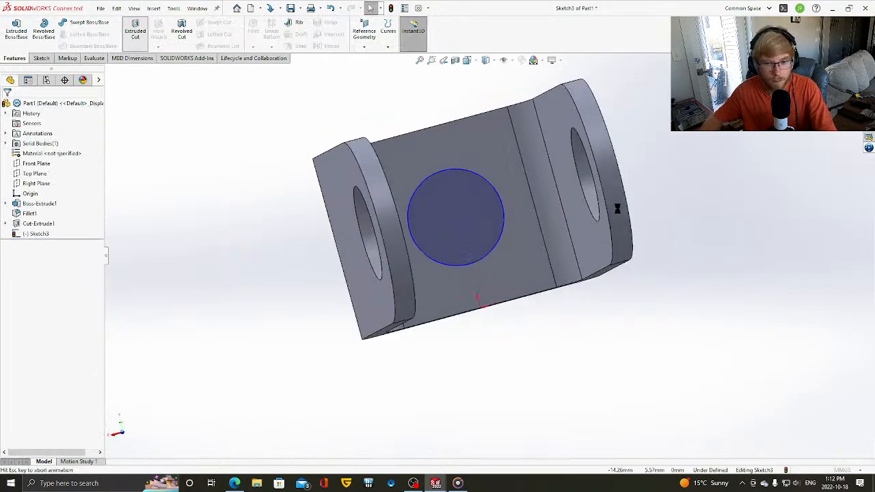
{"action": "middle_click_drag", "start_coordinate": [622, 286], "coordinate": [423, 331]}
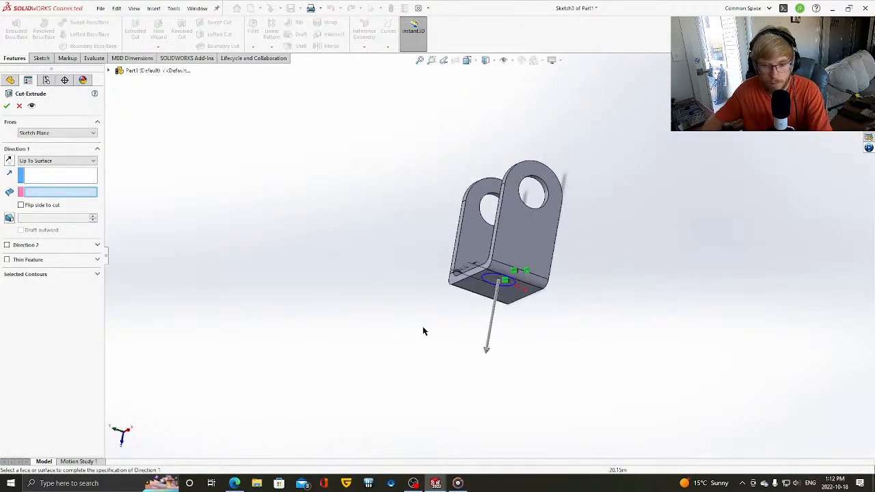
{"action": "left_click", "coordinate": [487, 299]}
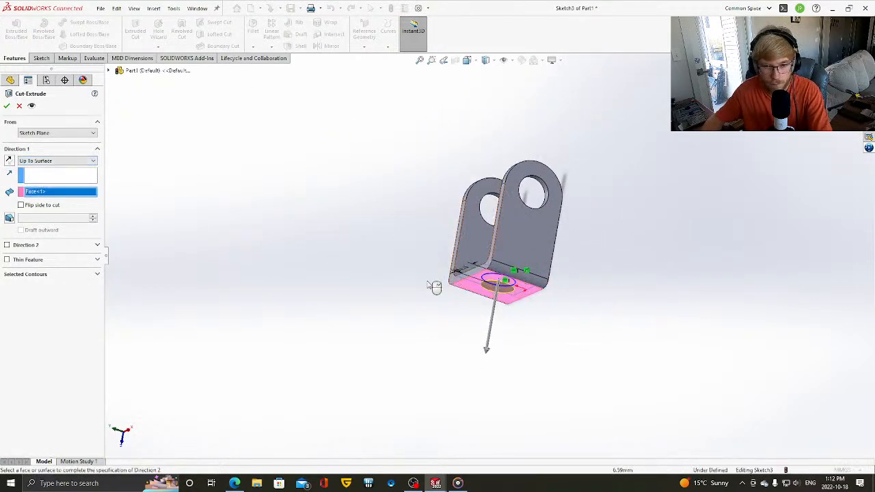
{"action": "left_click", "coordinate": [5, 108]}
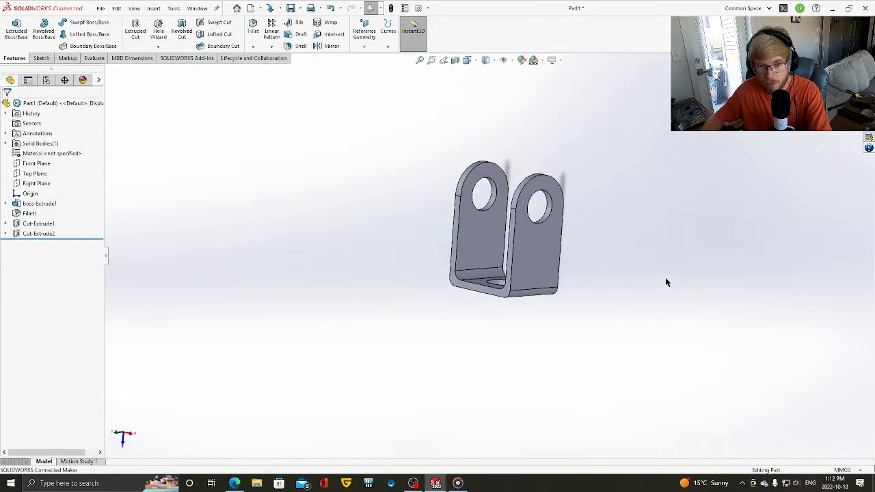
- Save the part as "metal bracket" and switch to the assembly Assem2
{"action": "left_click", "coordinate": [299, 10]}
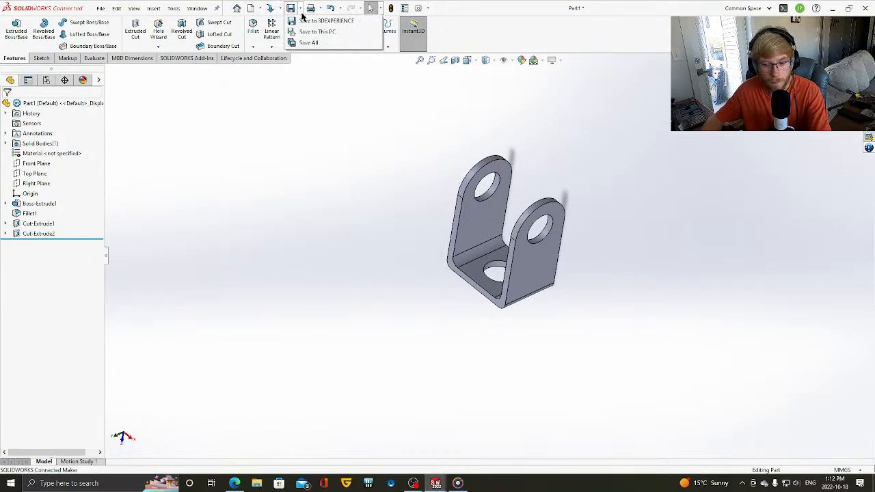
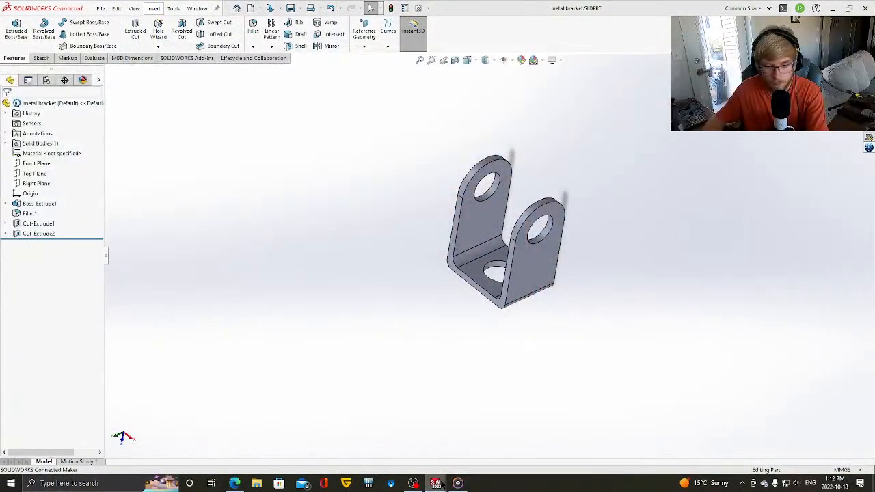
{"action": "mouse_move", "coordinate": [441, 483]}
{"action": "left_click", "coordinate": [436, 443]}
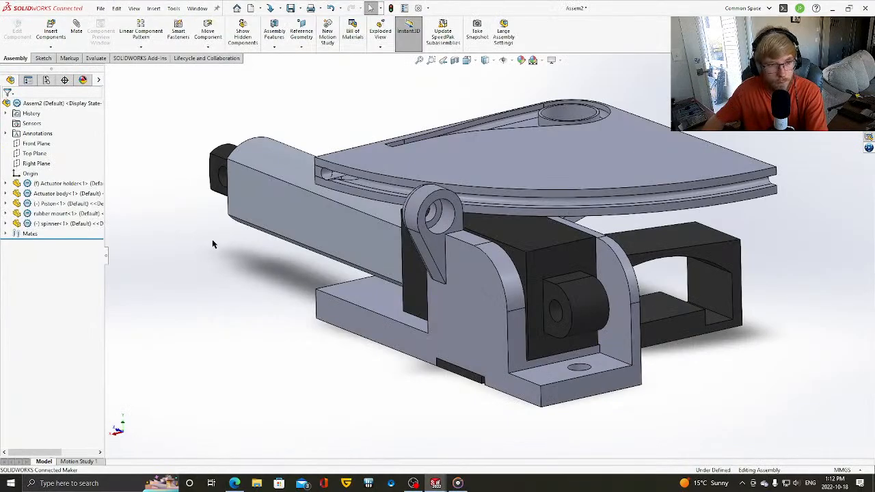
- Insert the metal bracket part into the assembly and place it beside the actuator holder
{"action": "left_click", "coordinate": [52, 33]}
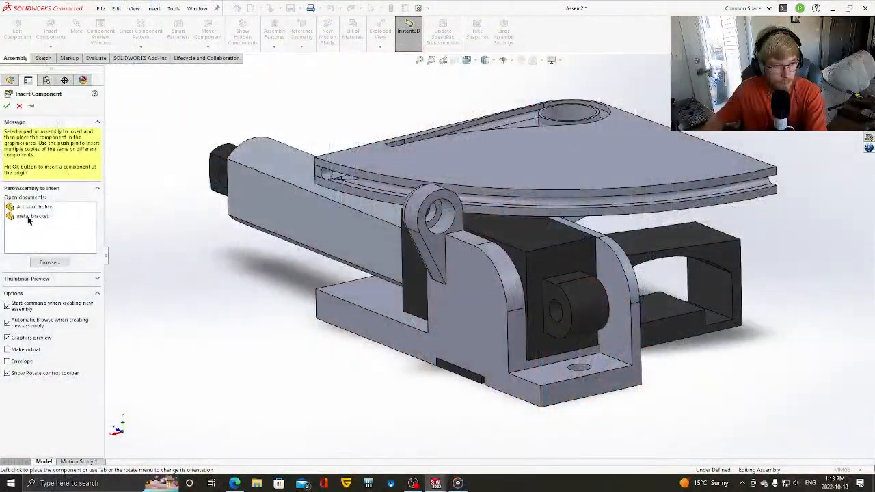
{"action": "left_click", "coordinate": [31, 216]}
{"action": "left_click", "coordinate": [276, 341]}
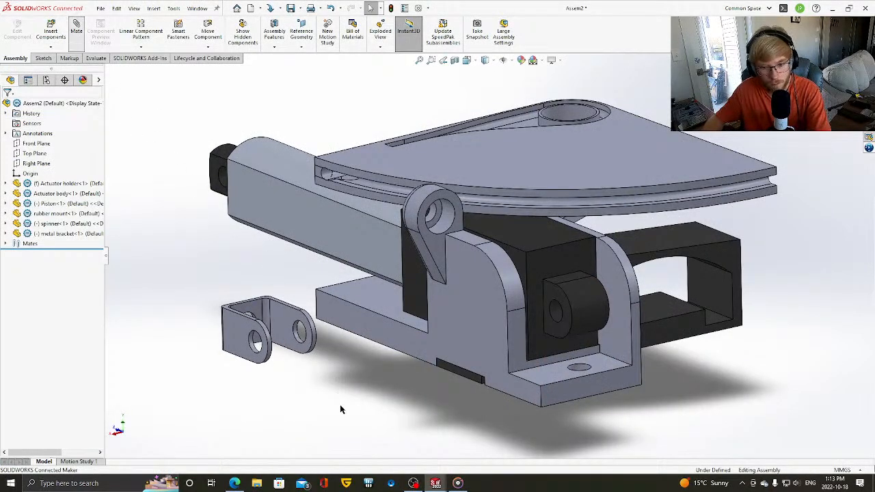
- Add a concentric mate between the metal bracket's base hole and the hole in the actuator holder's end ledge
{"action": "scroll", "coordinate": [315, 364], "scroll_direction": "down", "scroll_amount": 5}
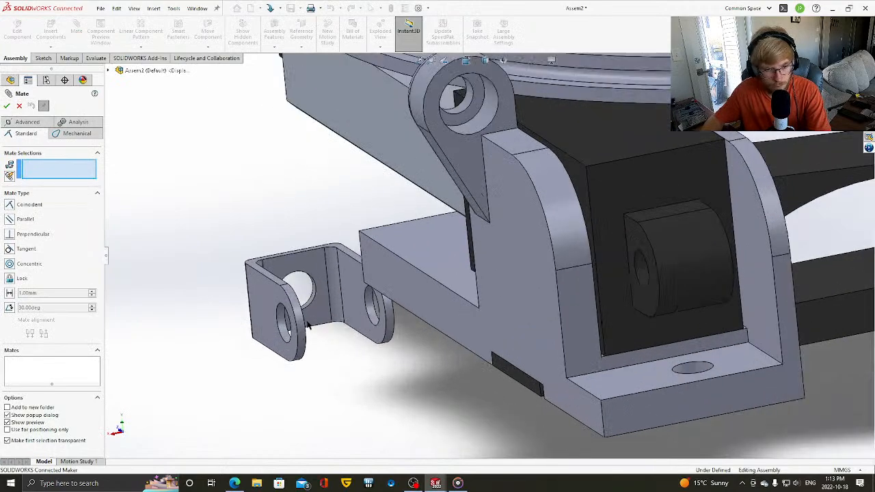
{"action": "left_click", "coordinate": [311, 303]}
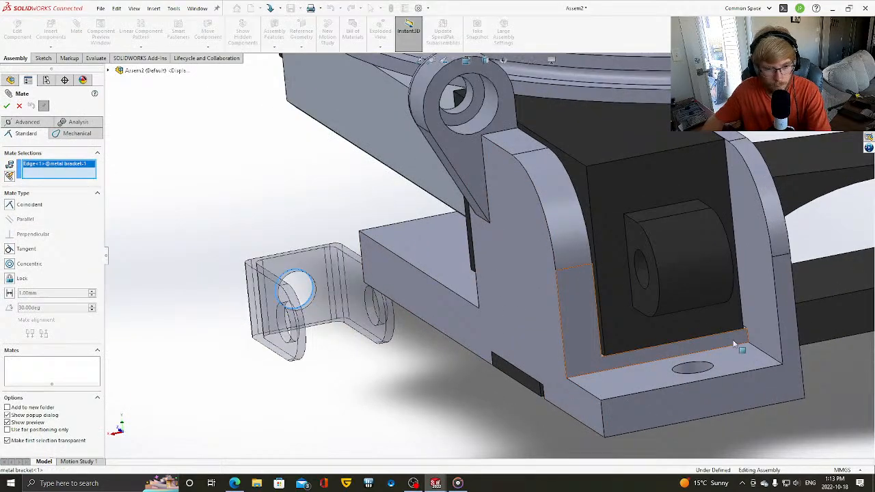
{"action": "left_click", "coordinate": [691, 367]}
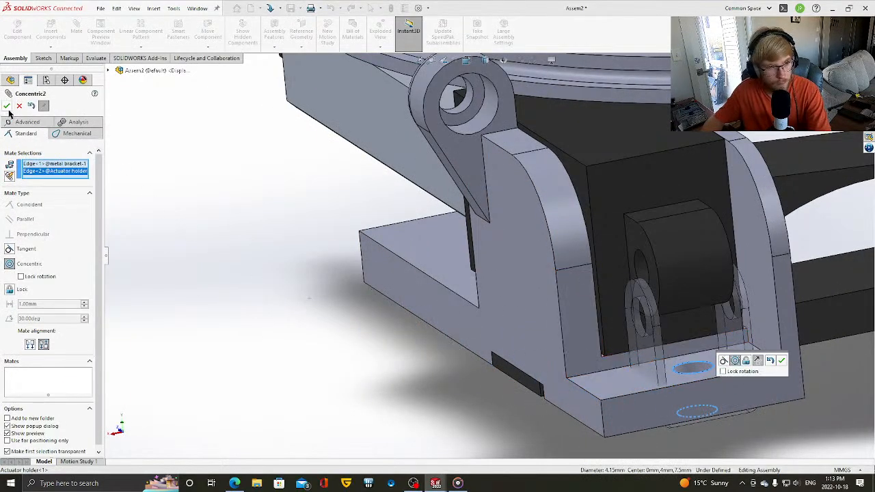
{"action": "left_click", "coordinate": [724, 361]}
- Move the bracket above the holder's ledge and mate its base underside coincident with the ledge's top face
{"action": "left_click_drag", "start_coordinate": [641, 359], "coordinate": [635, 263]}
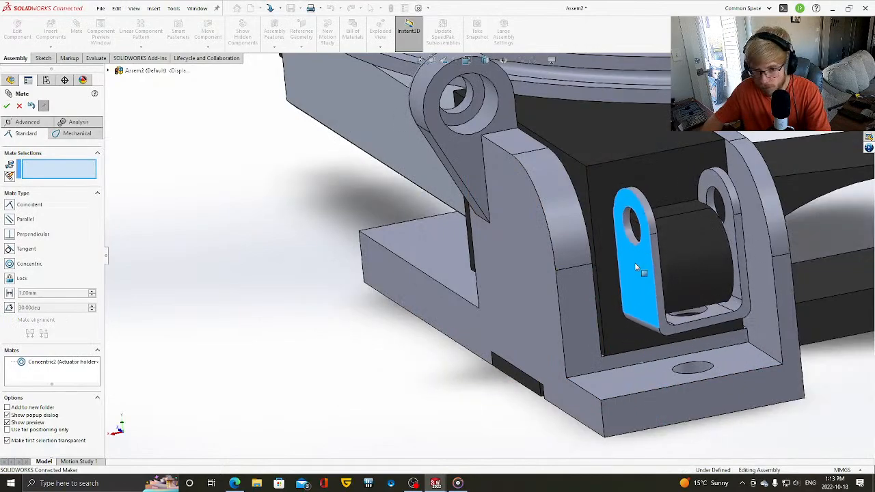
{"action": "key", "text": "Up"}
{"action": "key", "text": "Up"}
{"action": "scroll", "coordinate": [695, 173], "scroll_direction": "up", "scroll_amount": 2}
{"action": "scroll", "coordinate": [684, 145], "scroll_direction": "down", "scroll_amount": 4}
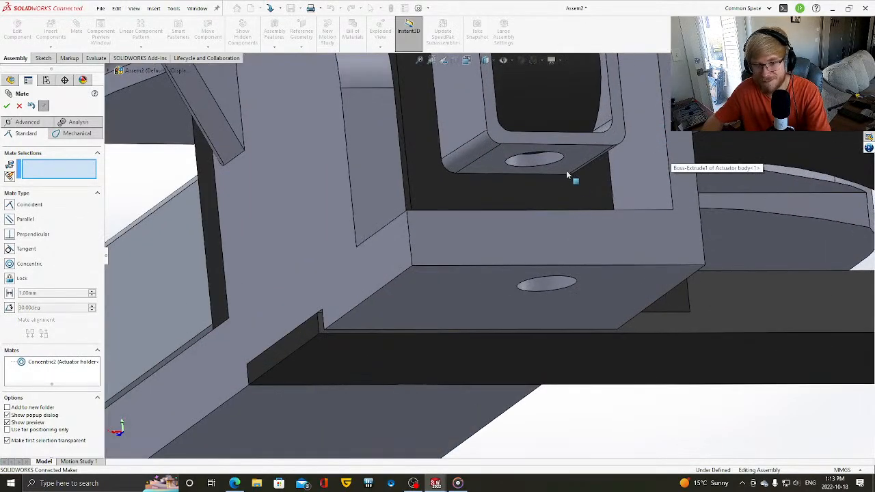
{"action": "left_click", "coordinate": [567, 170]}
{"action": "middle_click_drag", "start_coordinate": [589, 175], "coordinate": [605, 199]}
{"action": "left_click", "coordinate": [606, 200]}
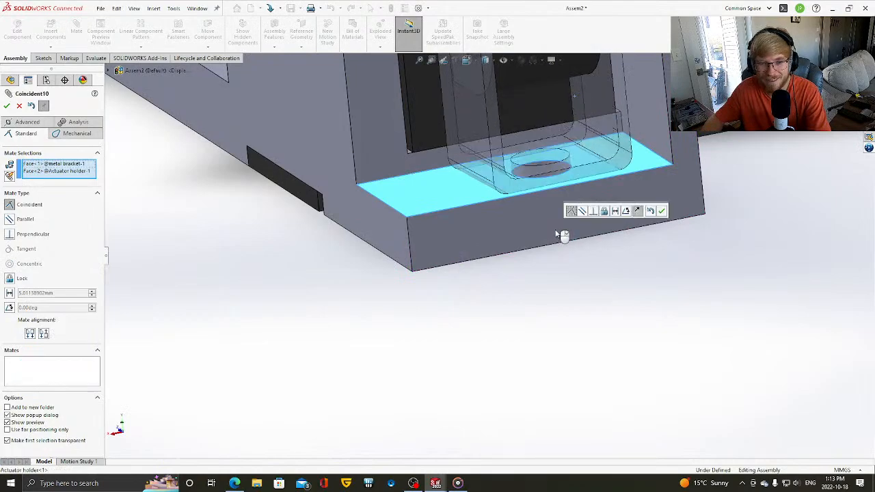
{"action": "left_click", "coordinate": [6, 105]}
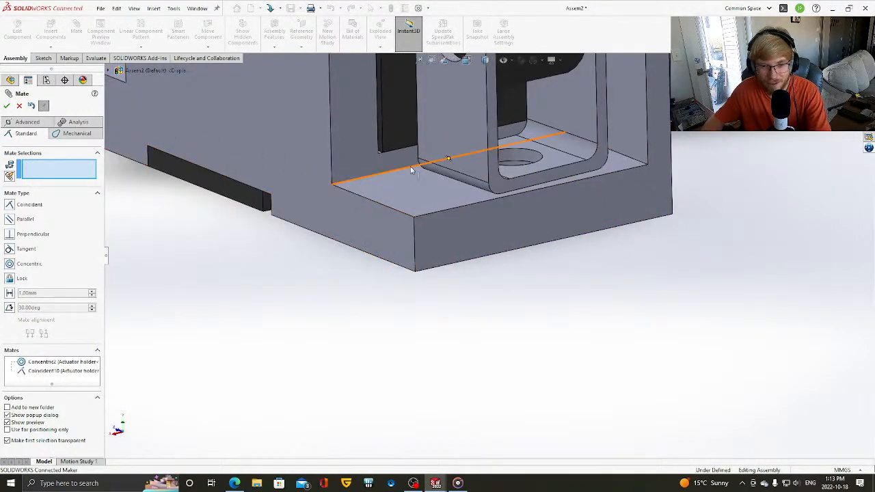
- Add a parallel mate between the bracket's front edge face and the actuator holder's front end face, and finish mating
{"action": "left_click", "coordinate": [520, 202]}
{"action": "left_click", "coordinate": [519, 201]}
{"action": "left_click", "coordinate": [67, 216]}
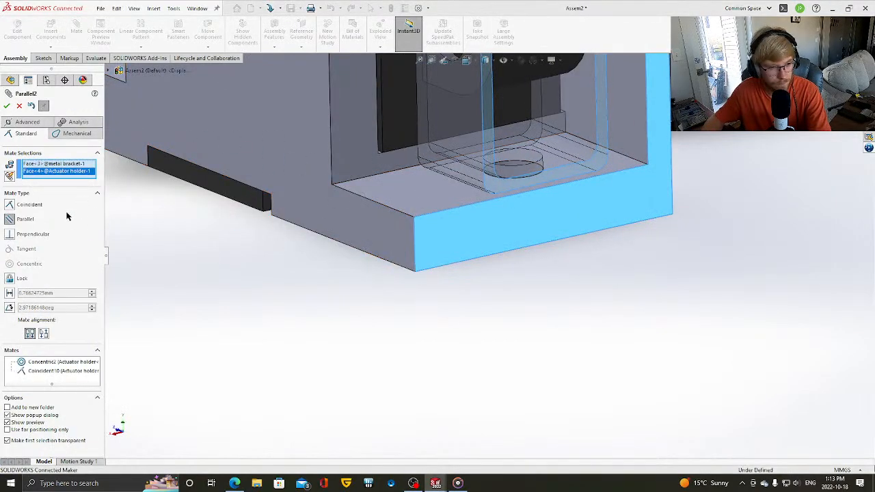
{"action": "left_click", "coordinate": [6, 106]}
{"action": "scroll", "coordinate": [430, 253], "scroll_direction": "up", "scroll_amount": 2}
{"action": "middle_click_drag", "start_coordinate": [430, 253], "coordinate": [533, 189]}
{"action": "scroll", "coordinate": [430, 135], "scroll_direction": "down", "scroll_amount": 4}
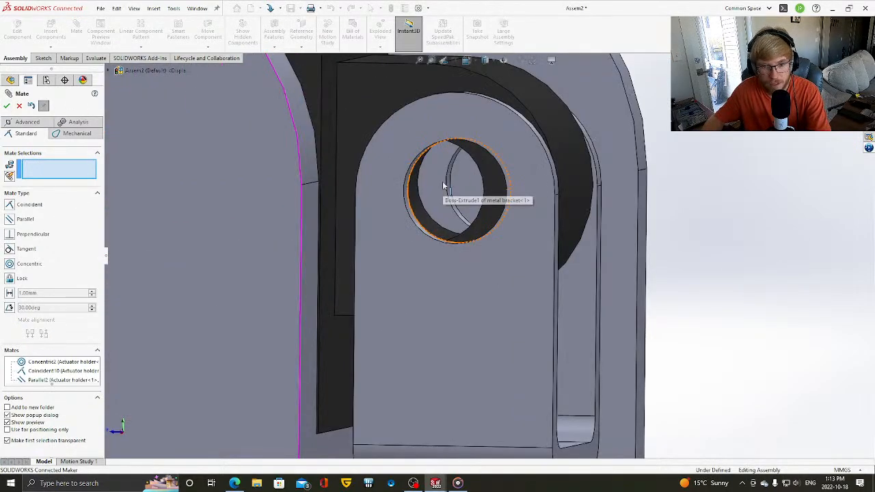
{"action": "scroll", "coordinate": [449, 236], "scroll_direction": "up", "scroll_amount": 2}
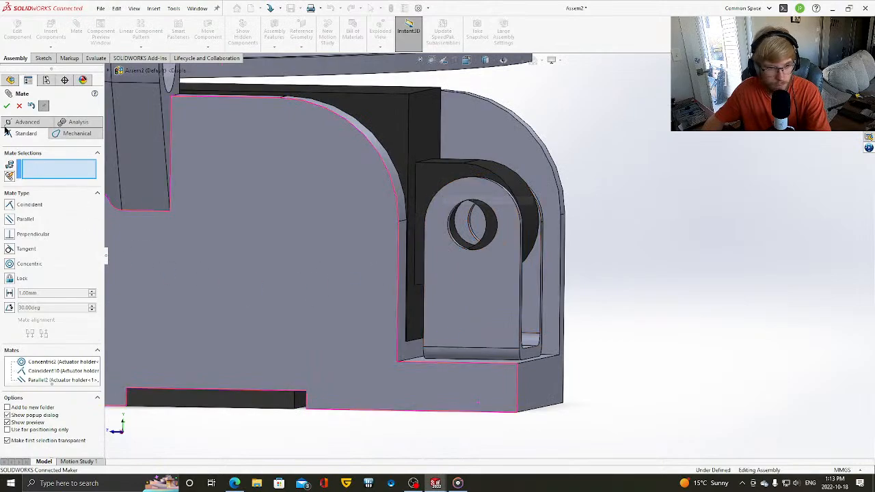
{"action": "left_click", "coordinate": [19, 106]}
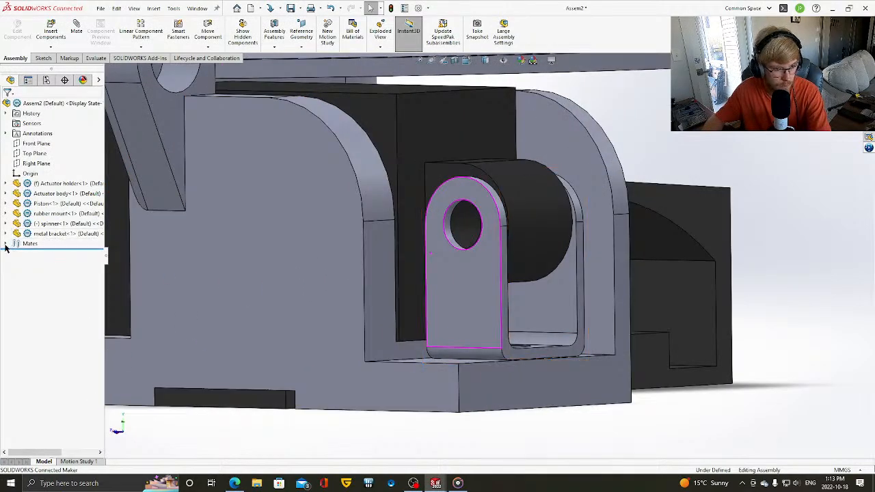
- List the actuator body's mates and examine its parallel and concentric mates with the piston
{"action": "left_click", "coordinate": [5, 244]}
{"action": "left_click", "coordinate": [417, 126]}
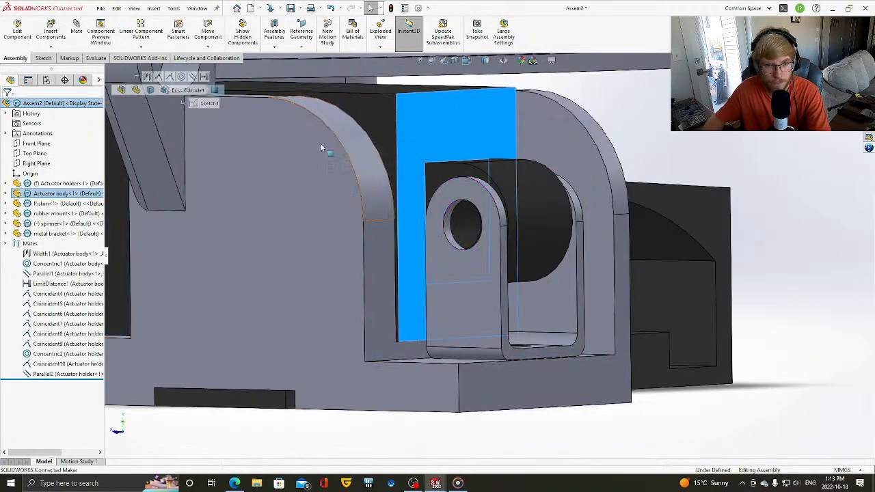
{"action": "left_click", "coordinate": [485, 105]}
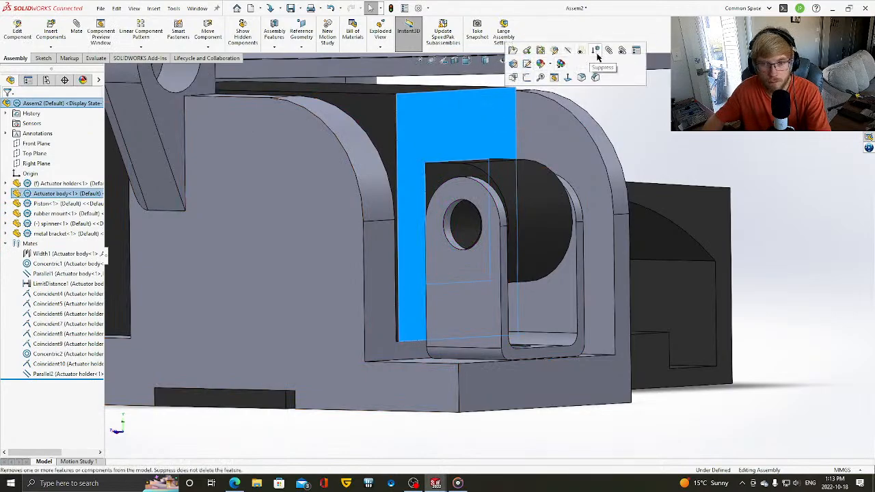
{"action": "left_click", "coordinate": [623, 51]}
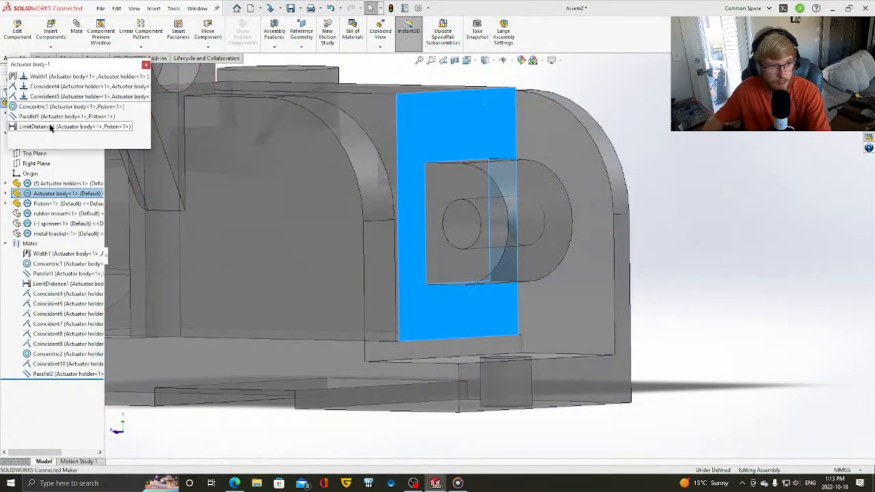
{"action": "left_click", "coordinate": [49, 117]}
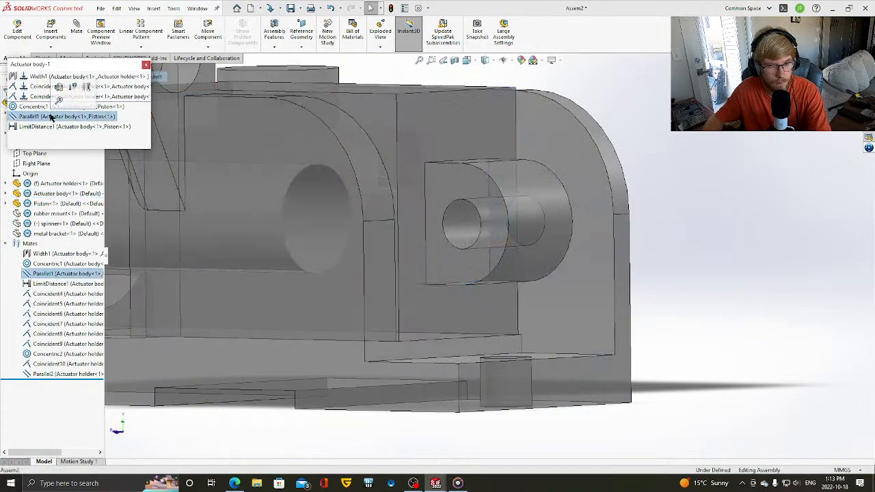
{"action": "left_click", "coordinate": [22, 107]}
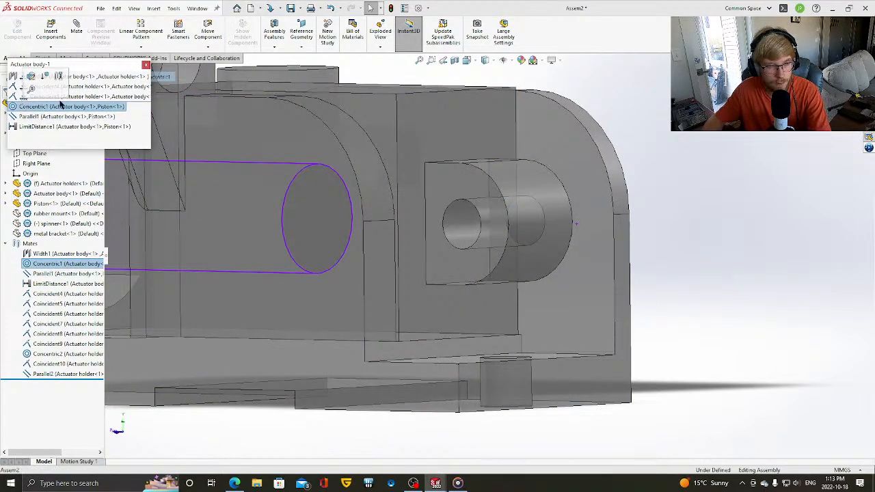
- Delete the Coincident5 and Coincident4 mates between the actuator holder and the actuator body
{"action": "left_click", "coordinate": [76, 97]}
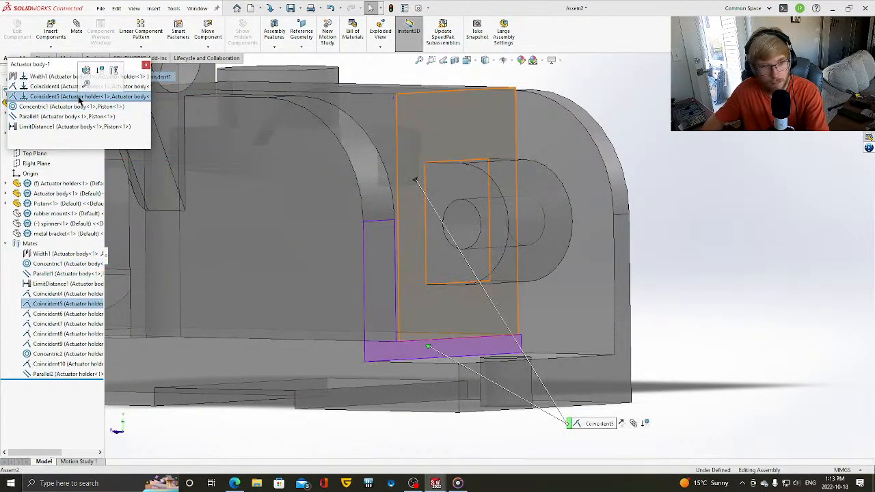
{"action": "key", "text": "Delete"}
{"action": "left_click", "coordinate": [506, 197]}
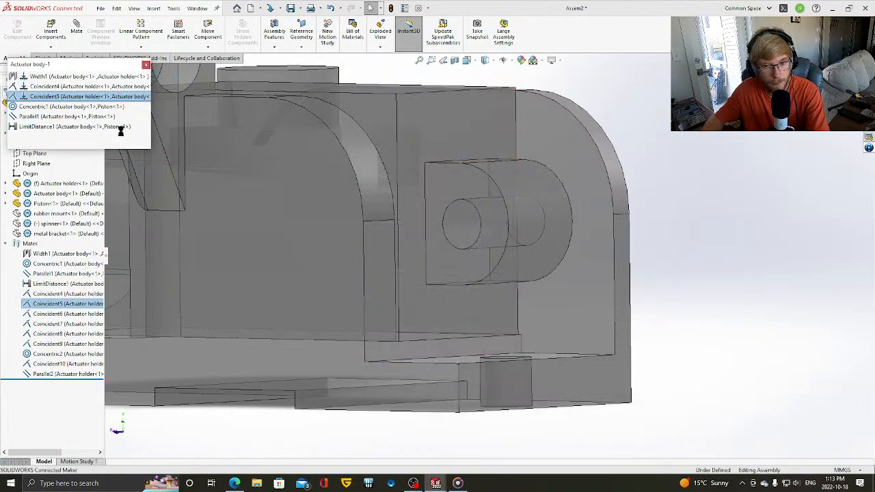
{"action": "left_click", "coordinate": [58, 88]}
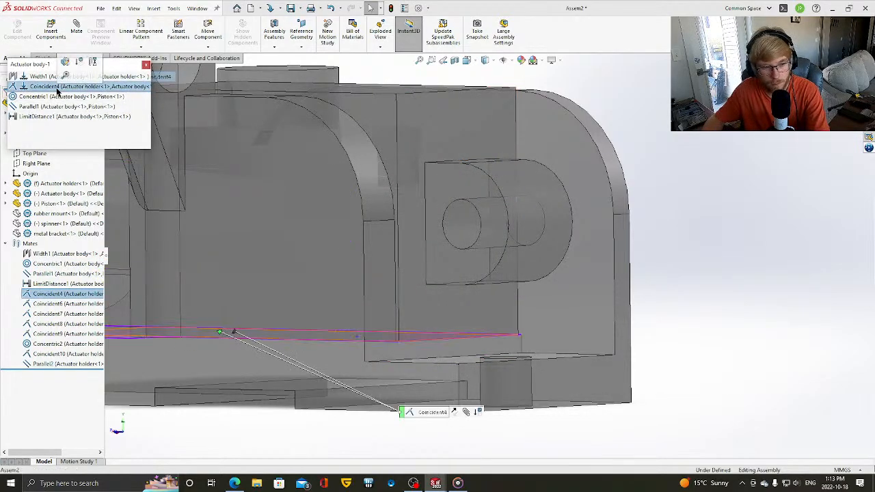
{"action": "key", "text": "Delete"}
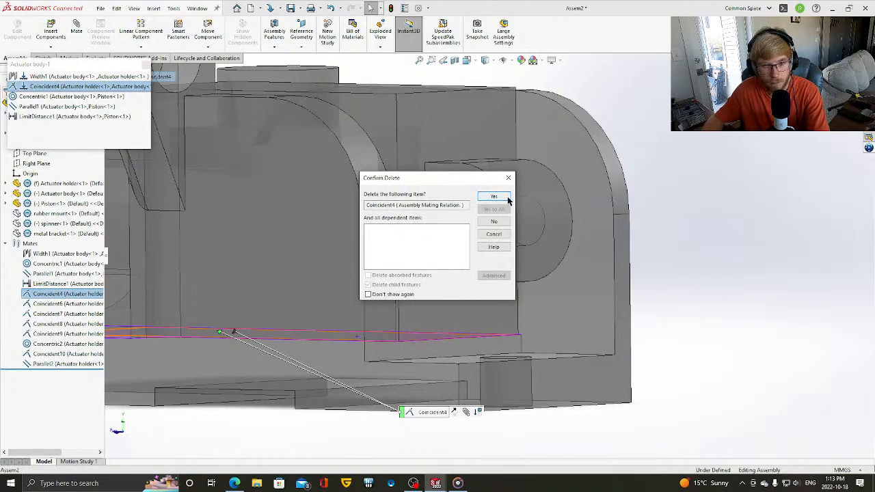
{"action": "left_click", "coordinate": [507, 198]}
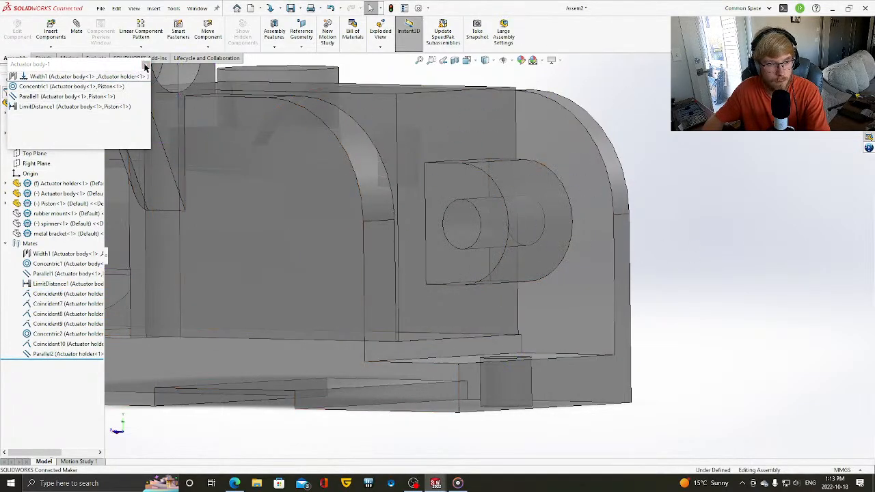
- Add a concentric mate between the actuator body's rear mounting hole and the metal bracket's hole
{"action": "left_click", "coordinate": [754, 204]}
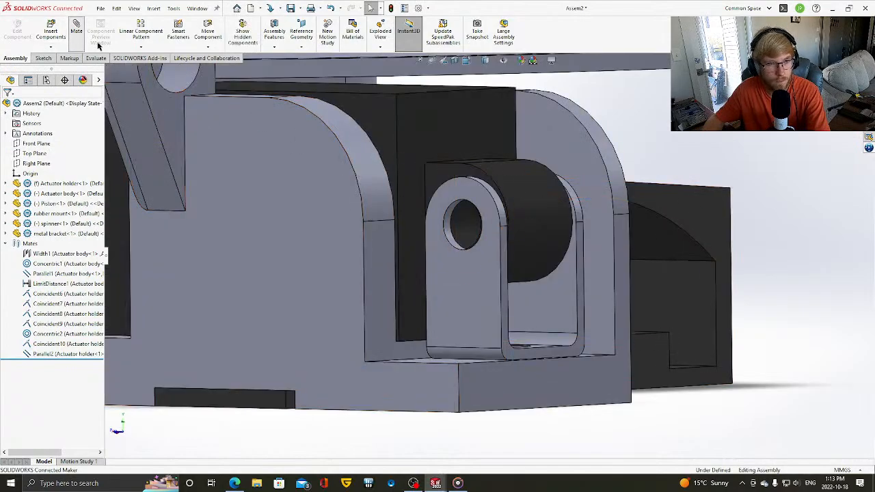
{"action": "middle_click_drag", "start_coordinate": [469, 221], "coordinate": [487, 239]}
{"action": "left_click", "coordinate": [460, 224]}
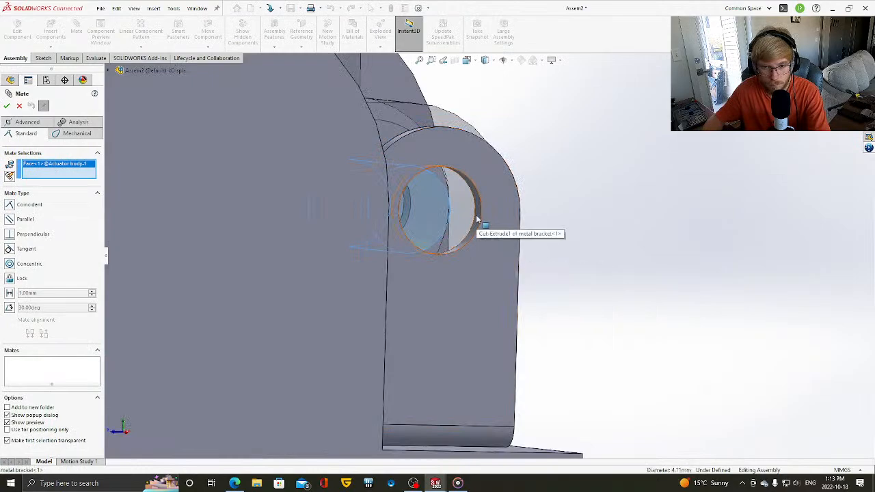
{"action": "left_click", "coordinate": [477, 219]}
{"action": "left_click", "coordinate": [7, 106]}
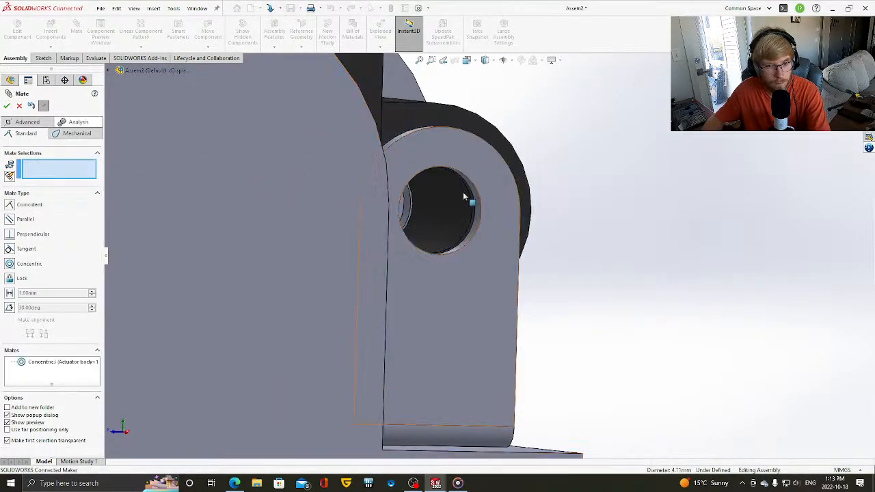
- Add a parallel mate between the actuator holder's floor face and the actuator body's underside, and finish mating
{"action": "middle_click_drag", "start_coordinate": [579, 233], "coordinate": [570, 246]}
{"action": "scroll", "coordinate": [472, 331], "scroll_direction": "up", "scroll_amount": 5}
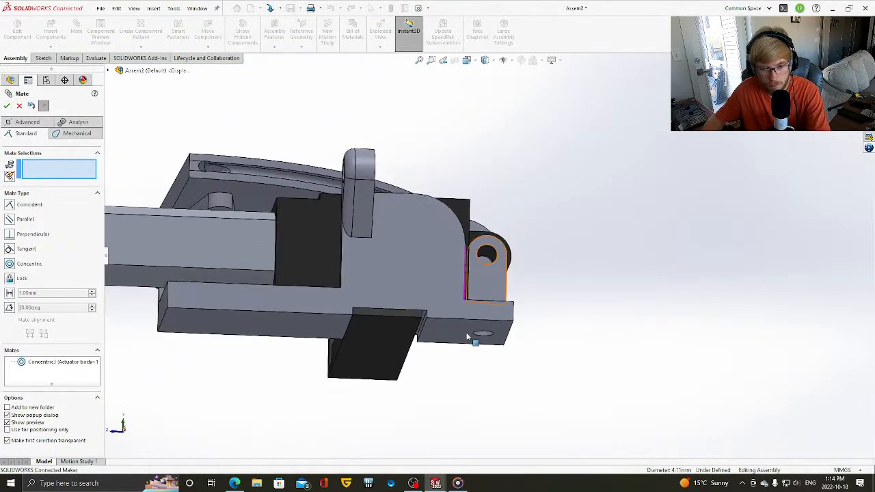
{"action": "middle_click_drag", "start_coordinate": [469, 335], "coordinate": [326, 301]}
{"action": "left_click_drag", "start_coordinate": [326, 301], "coordinate": [322, 265]}
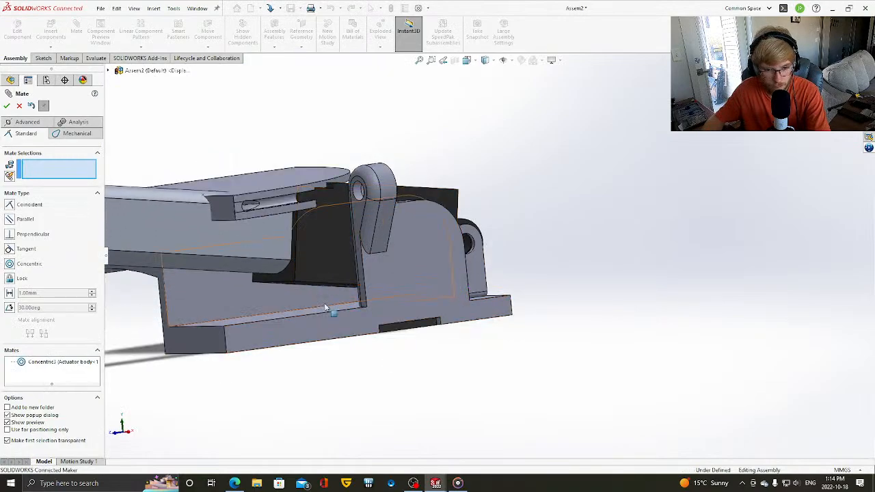
{"action": "left_click", "coordinate": [306, 312]}
{"action": "left_click", "coordinate": [313, 277]}
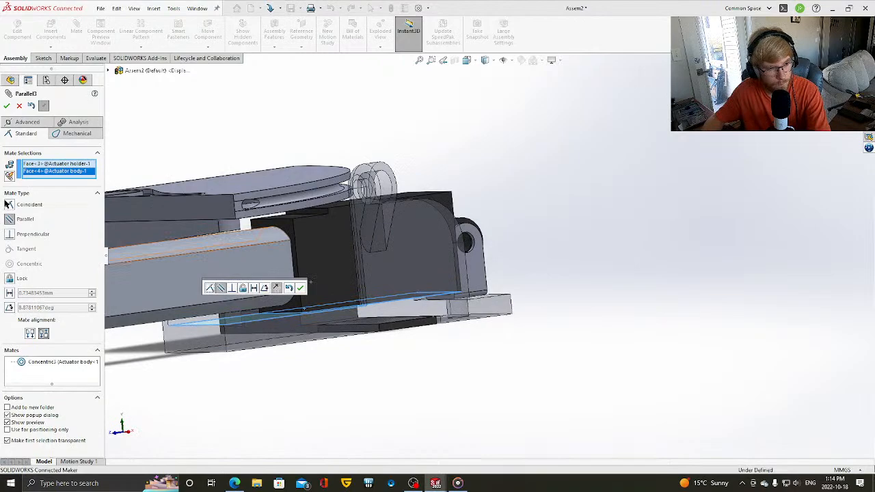
{"action": "left_click", "coordinate": [9, 207]}
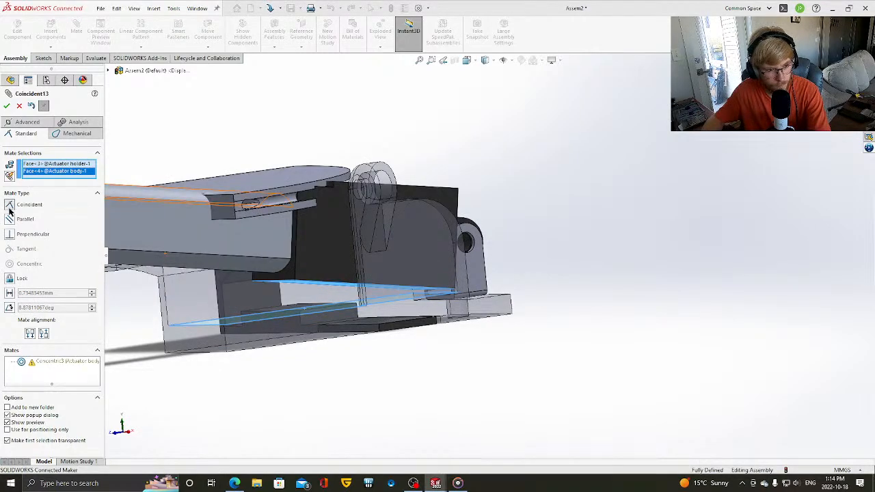
{"action": "left_click", "coordinate": [9, 220]}
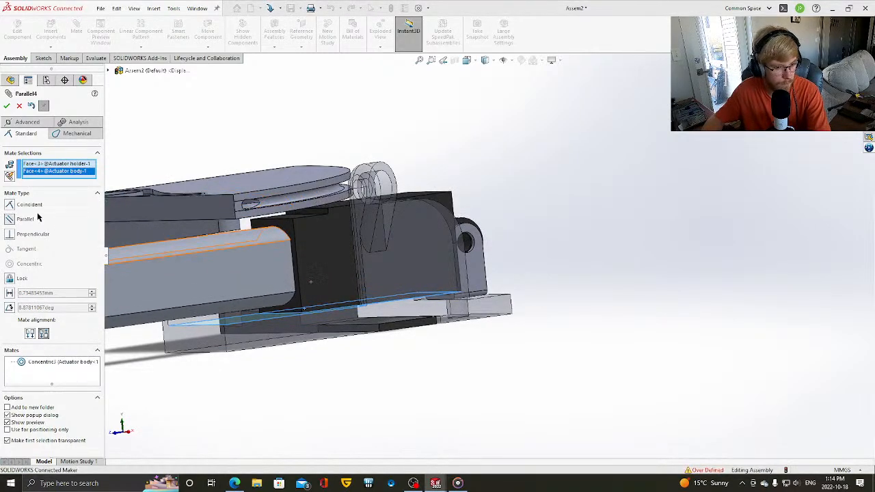
{"action": "left_click", "coordinate": [7, 105]}
{"action": "scroll", "coordinate": [479, 367], "scroll_direction": "down", "scroll_amount": 6}
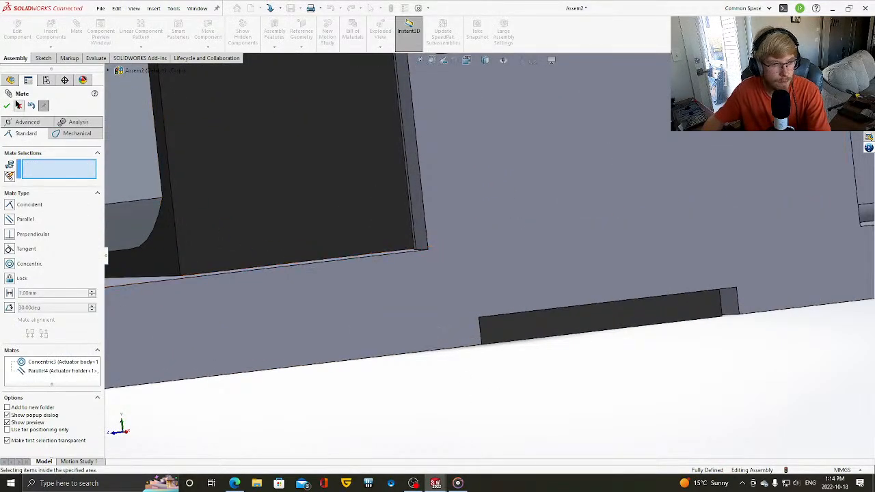
{"action": "left_click", "coordinate": [18, 106]}
- Measure the gap between the actuator body's underside and the actuator holder's floor face
{"action": "left_click", "coordinate": [96, 58]}
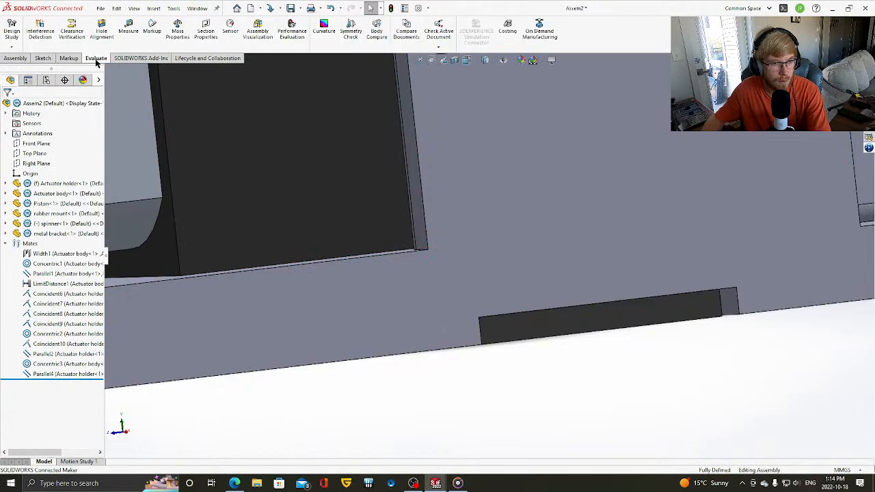
{"action": "left_click", "coordinate": [128, 31]}
{"action": "scroll", "coordinate": [273, 293], "scroll_direction": "down", "scroll_amount": 4}
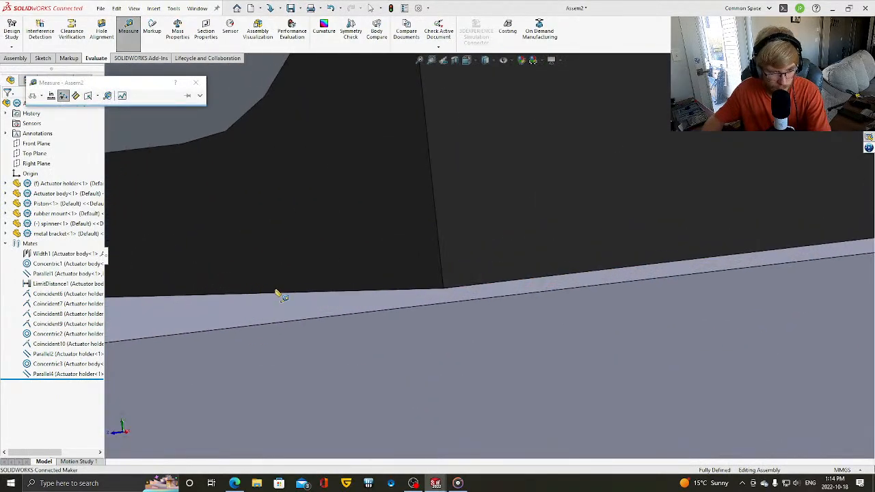
{"action": "left_click", "coordinate": [354, 311]}
{"action": "middle_click_drag", "start_coordinate": [354, 311], "coordinate": [441, 219]}
{"action": "middle_click_drag", "start_coordinate": [631, 212], "coordinate": [600, 219]}
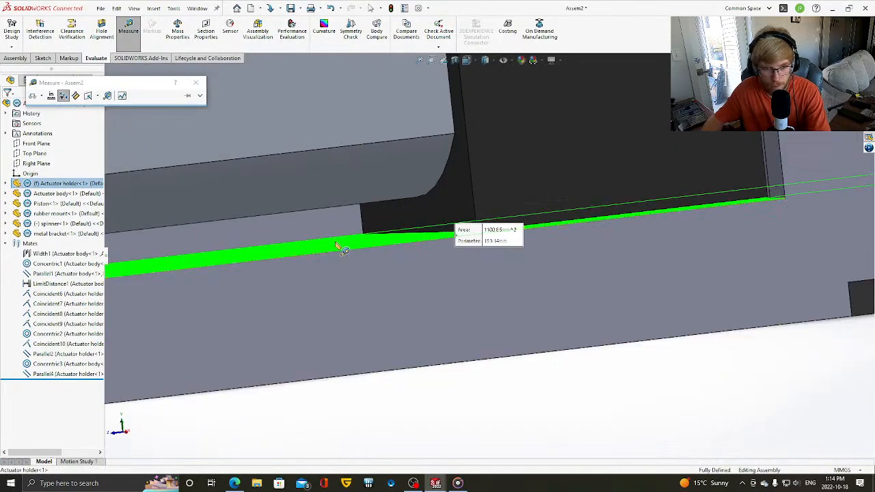
{"action": "left_click", "coordinate": [336, 244]}
{"action": "scroll", "coordinate": [337, 244], "scroll_direction": "up", "scroll_amount": 8}
{"action": "middle_click_drag", "start_coordinate": [759, 256], "coordinate": [719, 340]}
{"action": "scroll", "coordinate": [522, 319], "scroll_direction": "down", "scroll_amount": 8}
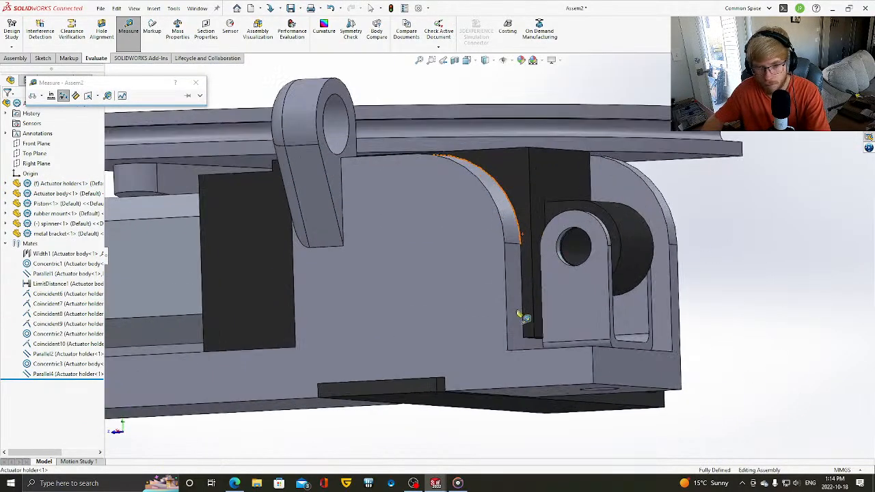
{"action": "scroll", "coordinate": [556, 339], "scroll_direction": "down", "scroll_amount": 5}
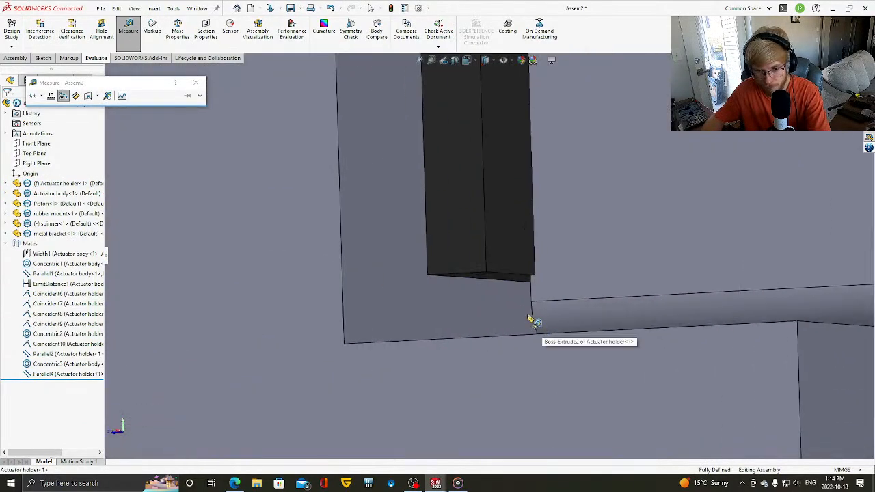
{"action": "left_click", "coordinate": [504, 286]}
{"action": "scroll", "coordinate": [506, 284], "scroll_direction": "up", "scroll_amount": 4}
{"action": "scroll", "coordinate": [507, 281], "scroll_direction": "up", "scroll_amount": 6}
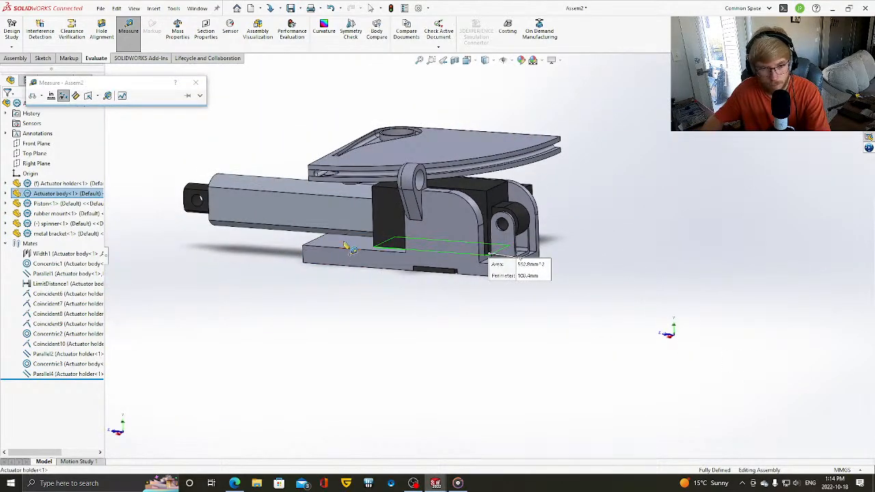
- Measure the distance between the actuator body's bottom face and the actuator holder's base face, and close the measurement
{"action": "left_click", "coordinate": [347, 248]}
{"action": "scroll", "coordinate": [475, 250], "scroll_direction": "down", "scroll_amount": 5}
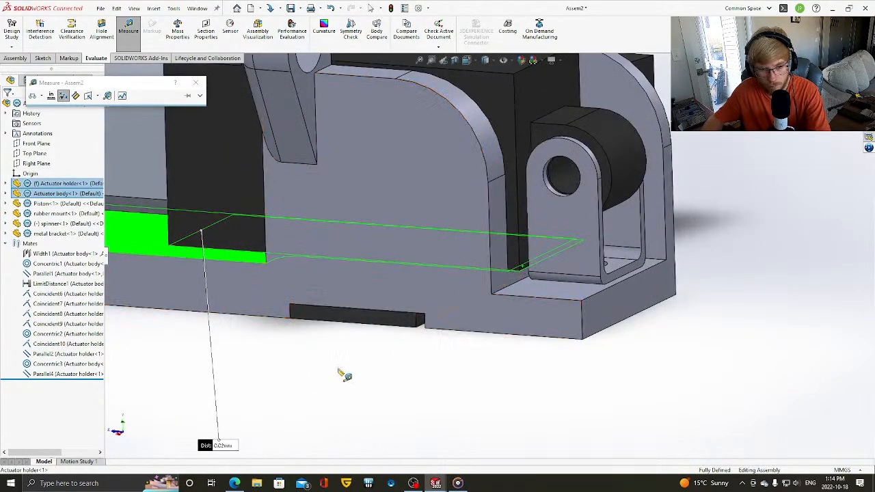
{"action": "scroll", "coordinate": [344, 374], "scroll_direction": "up", "scroll_amount": 3}
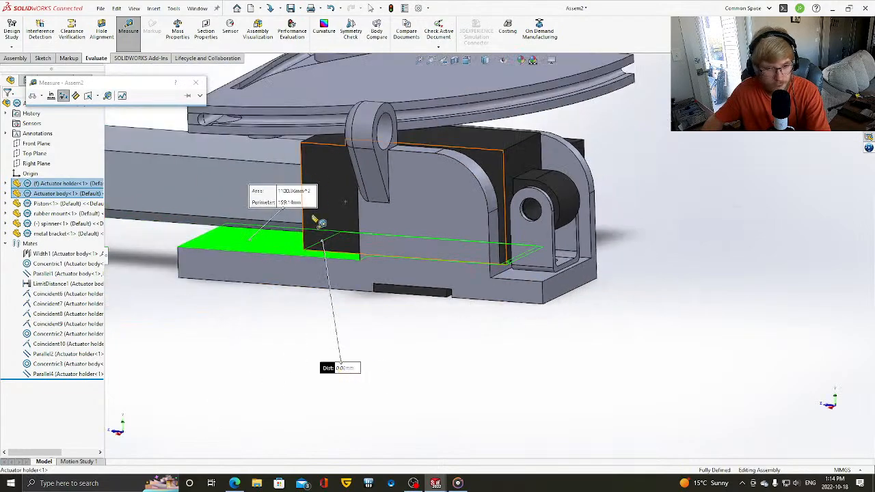
{"action": "left_click", "coordinate": [316, 291]}
{"action": "left_click", "coordinate": [197, 83]}
- Examine the assembly from the front, back and underside, checking how the actuator holder, spinner and metal bracket fit together
{"action": "middle_click_drag", "start_coordinate": [396, 391], "coordinate": [429, 290]}
{"action": "scroll", "coordinate": [495, 261], "scroll_direction": "up", "scroll_amount": 3}
{"action": "middle_click_drag", "start_coordinate": [496, 261], "coordinate": [524, 255]}
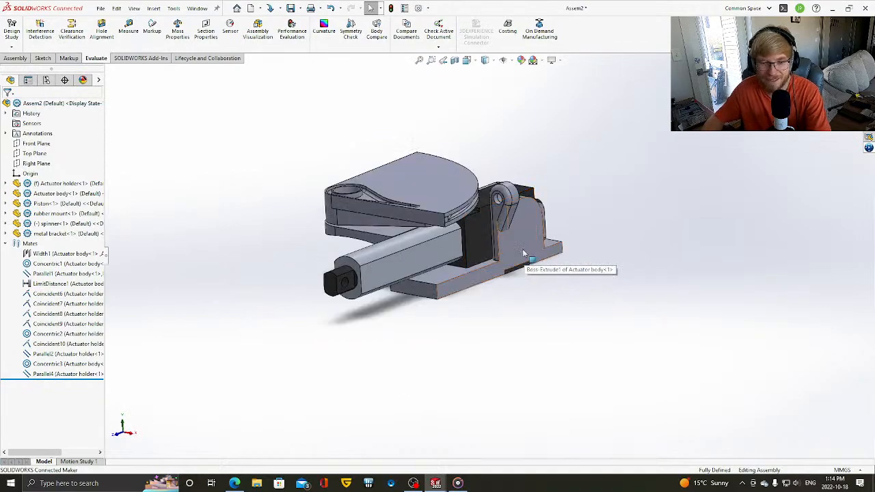
{"action": "scroll", "coordinate": [521, 254], "scroll_direction": "down", "scroll_amount": 4}
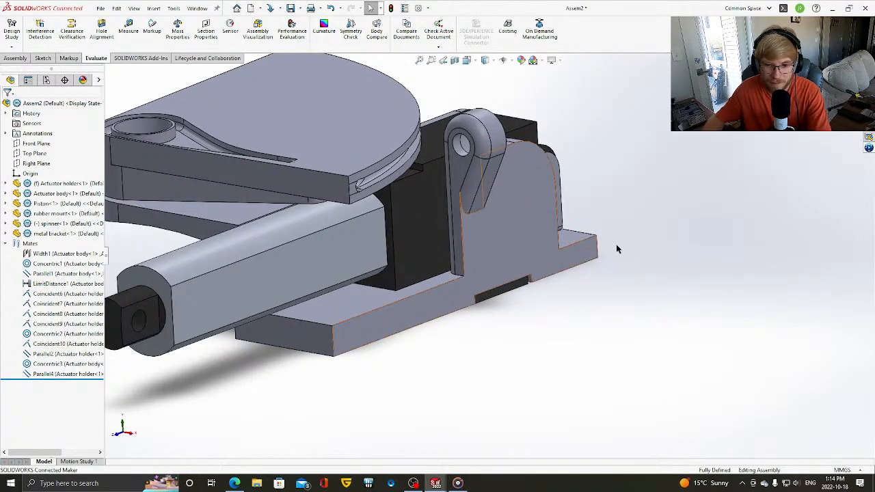
{"action": "middle_click_drag", "start_coordinate": [616, 244], "coordinate": [554, 159]}
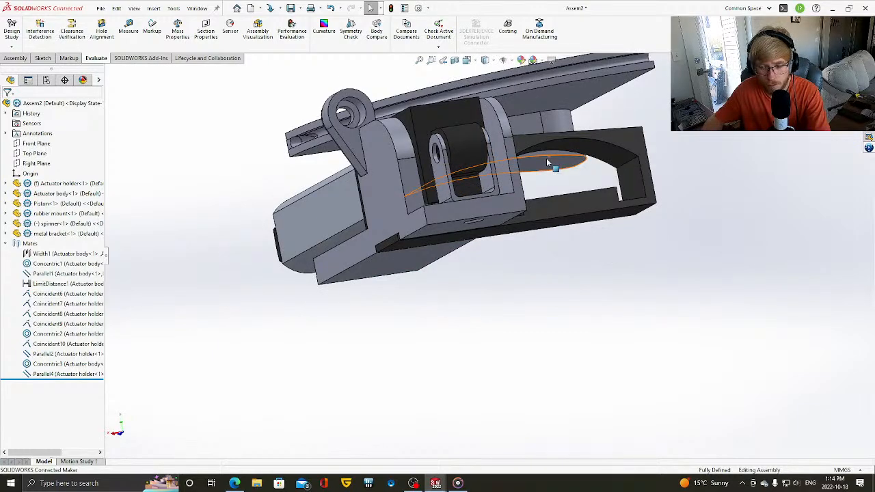
{"action": "scroll", "coordinate": [548, 161], "scroll_direction": "up", "scroll_amount": 3}
{"action": "middle_click_drag", "start_coordinate": [545, 170], "coordinate": [541, 221]}
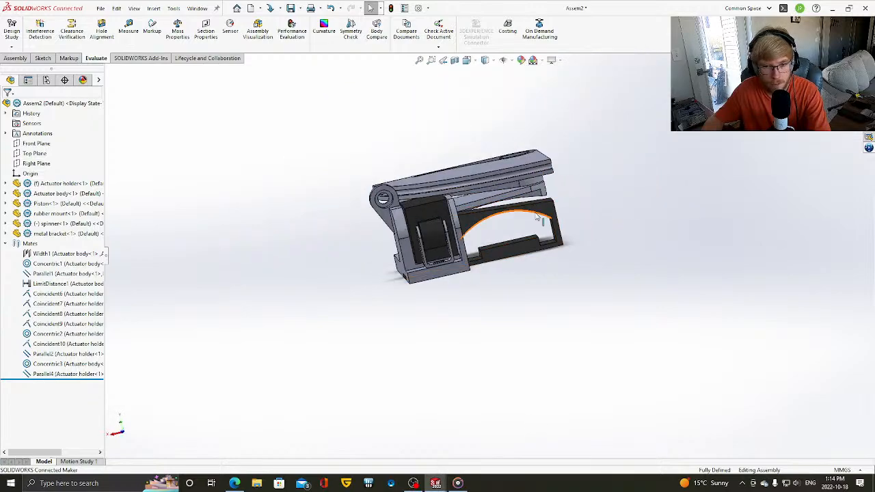
{"action": "middle_click_drag", "start_coordinate": [500, 267], "coordinate": [539, 273]}
{"action": "scroll", "coordinate": [370, 253], "scroll_direction": "up", "scroll_amount": 3}
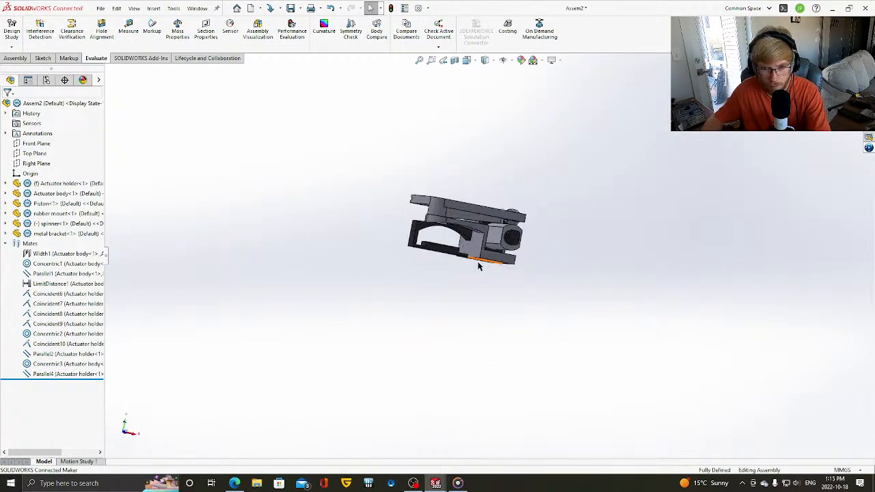
{"action": "middle_click_drag", "start_coordinate": [481, 262], "coordinate": [674, 221]}
{"action": "scroll", "coordinate": [461, 266], "scroll_direction": "down", "scroll_amount": 5}
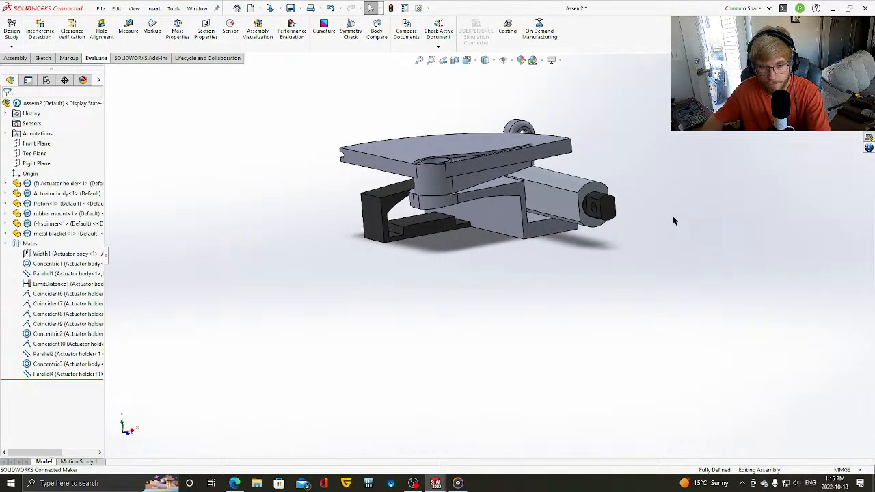
- Inspect the assembly from both piston-end sides and from below, around the spinner and the actuator holder's underside
{"action": "key", "text": "Left"}
{"action": "key", "text": "Left"}
{"action": "key", "text": "Left"}
{"action": "key", "text": "Left"}
{"action": "key", "text": "Left"}
{"action": "key", "text": "Left"}
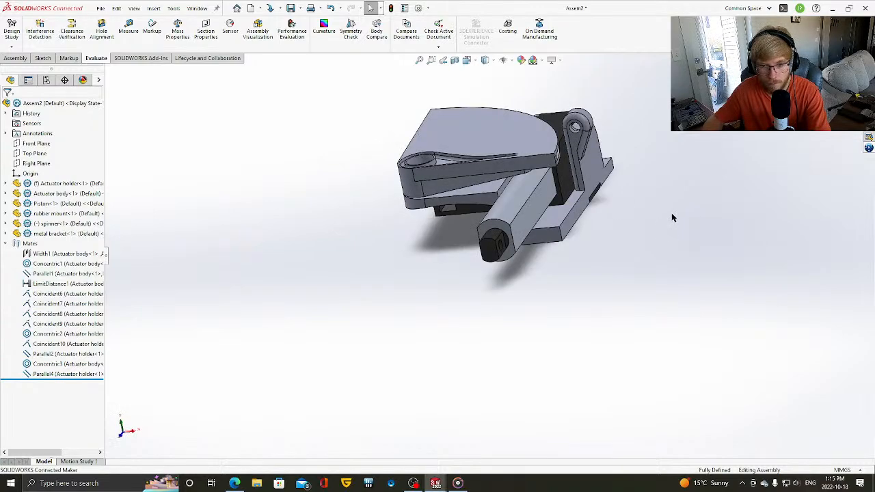
{"action": "key", "text": "Right"}
{"action": "key", "text": "Right"}
{"action": "key", "text": "Right"}
{"action": "key", "text": "Right"}
{"action": "key", "text": "Right"}
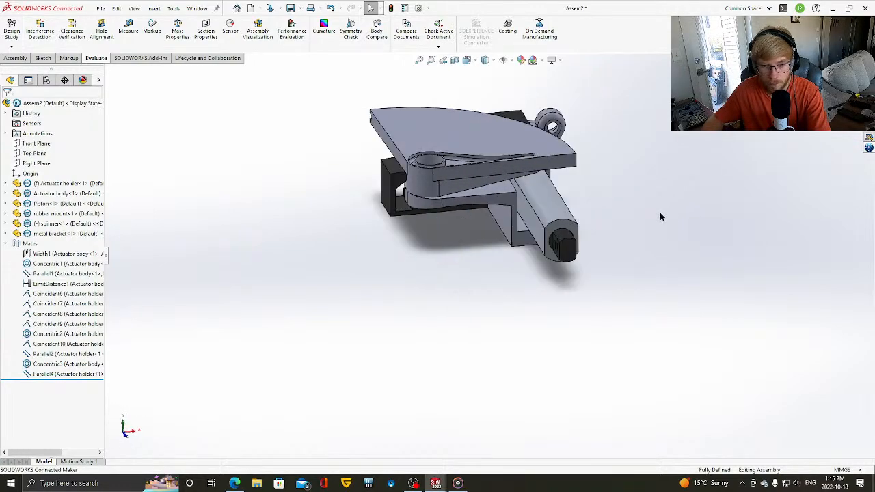
{"action": "key", "text": "Up"}
{"action": "key", "text": "Up"}
{"action": "key", "text": "Up"}
{"action": "key", "text": "Right"}
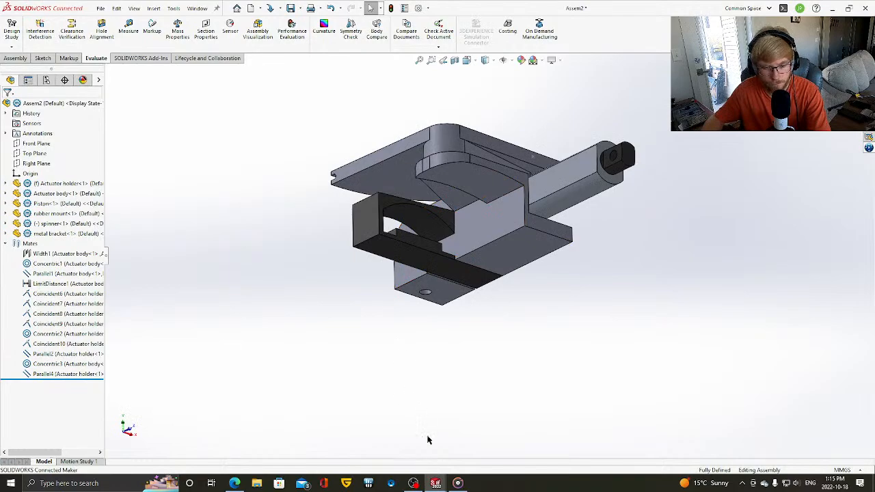
- Switch to OBS to check the live stream status and return to the SOLIDWORKS assembly
{"action": "left_click", "coordinate": [423, 485]}
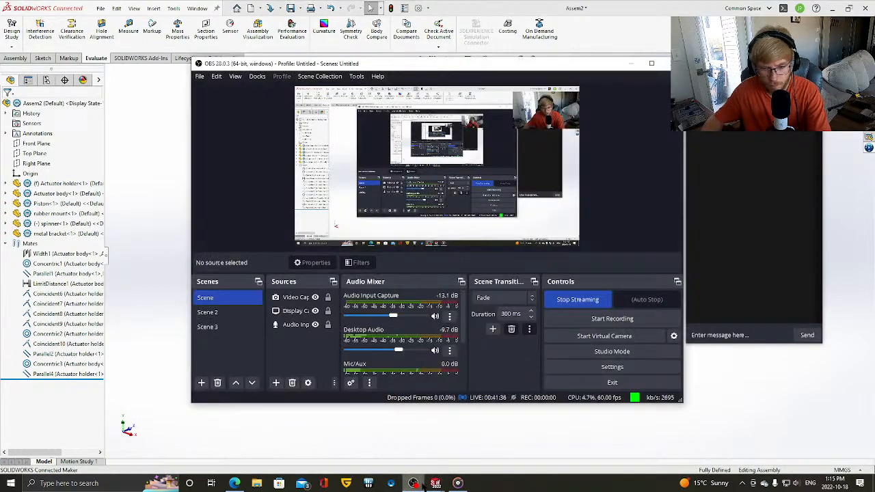
{"action": "left_click", "coordinate": [550, 439]}
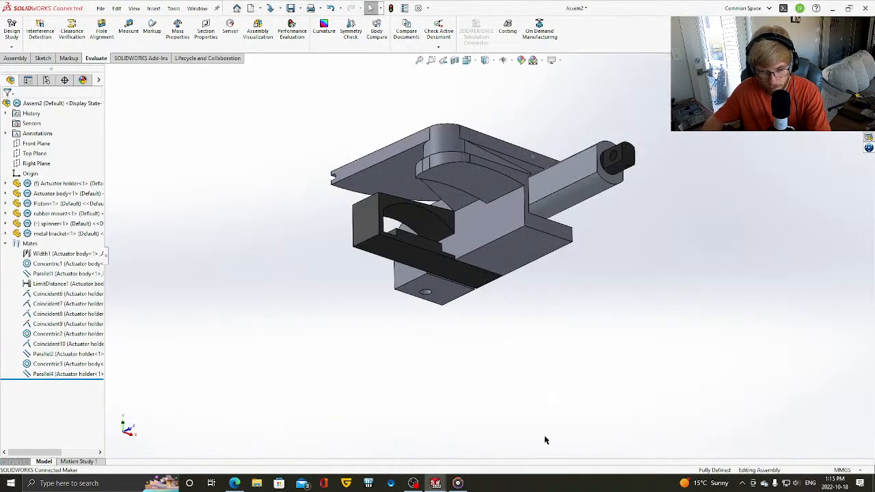
{"action": "left_click", "coordinate": [413, 482]}
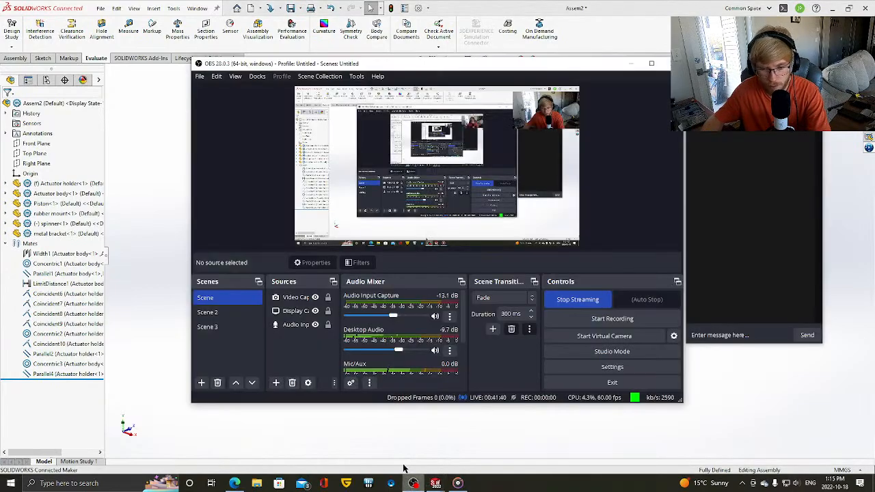
{"action": "left_click", "coordinate": [496, 428]}
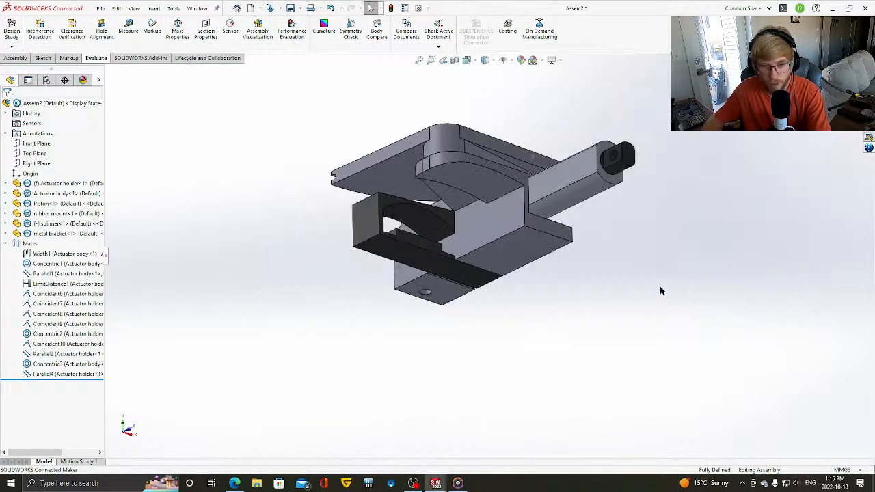
- Examine the actuator body, the piston end and the clearance between the actuator and the spinner
{"action": "middle_click_drag", "start_coordinate": [426, 309], "coordinate": [571, 207]}
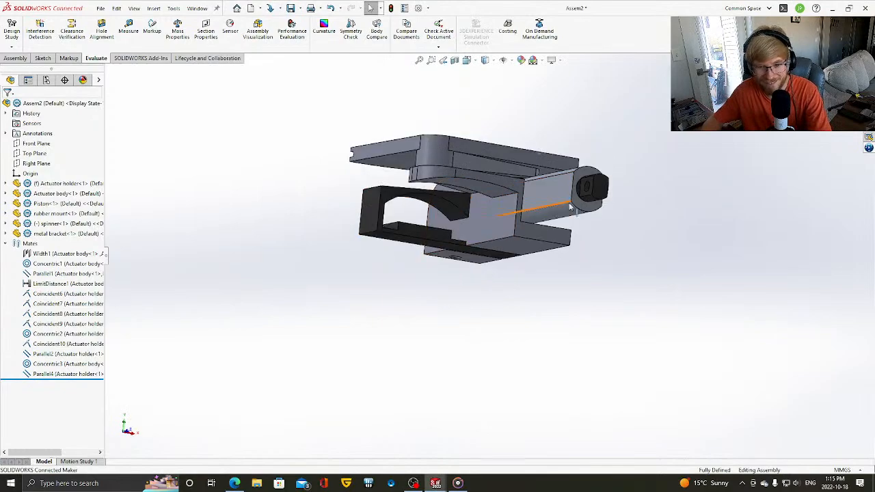
{"action": "middle_click_drag", "start_coordinate": [520, 272], "coordinate": [565, 227]}
{"action": "scroll", "coordinate": [565, 211], "scroll_direction": "down", "scroll_amount": 3}
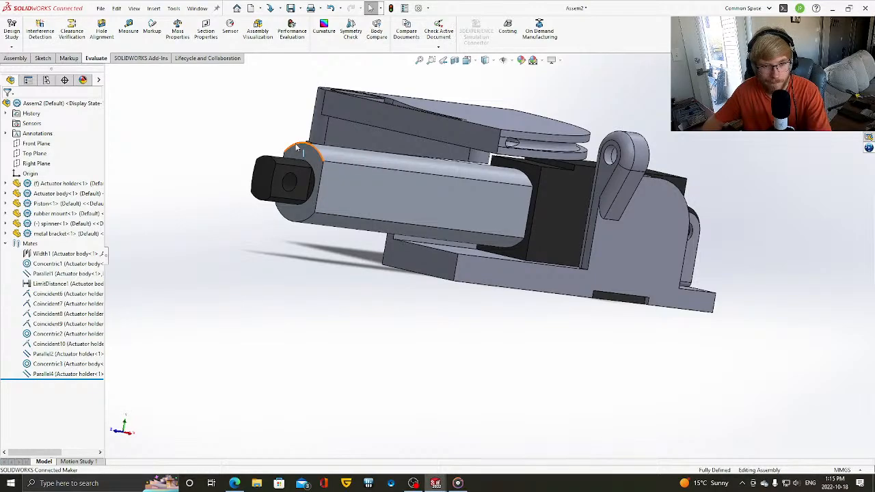
{"action": "middle_click_drag", "start_coordinate": [296, 147], "coordinate": [501, 230]}
{"action": "scroll", "coordinate": [502, 231], "scroll_direction": "down", "scroll_amount": 1}
{"action": "middle_click_drag", "start_coordinate": [527, 153], "coordinate": [497, 160]}
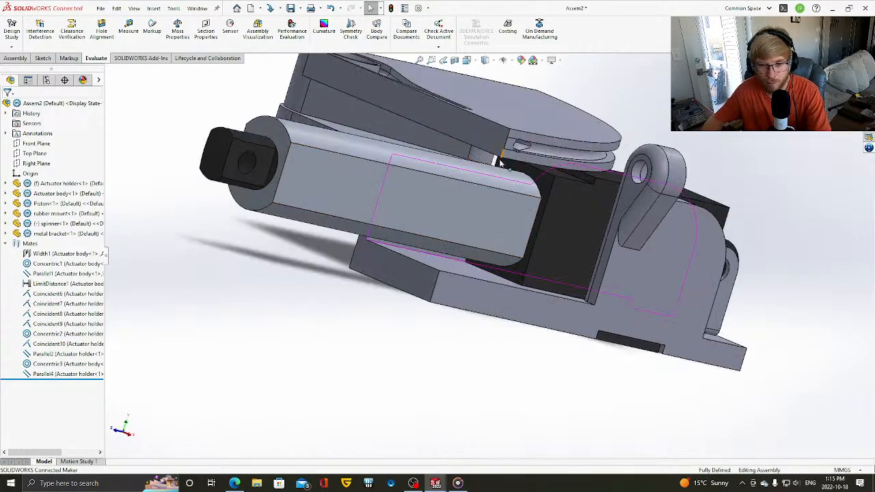
{"action": "middle_click_drag", "start_coordinate": [375, 346], "coordinate": [365, 343]}
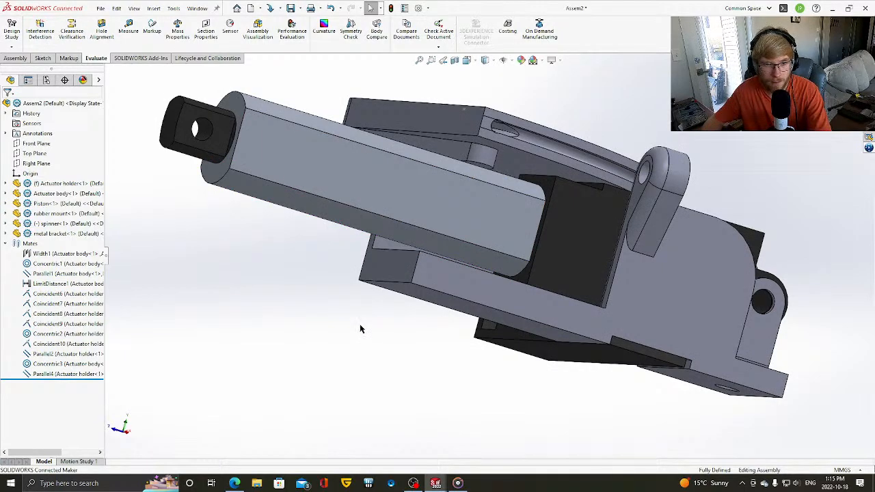
{"action": "middle_click_drag", "start_coordinate": [361, 328], "coordinate": [358, 318]}
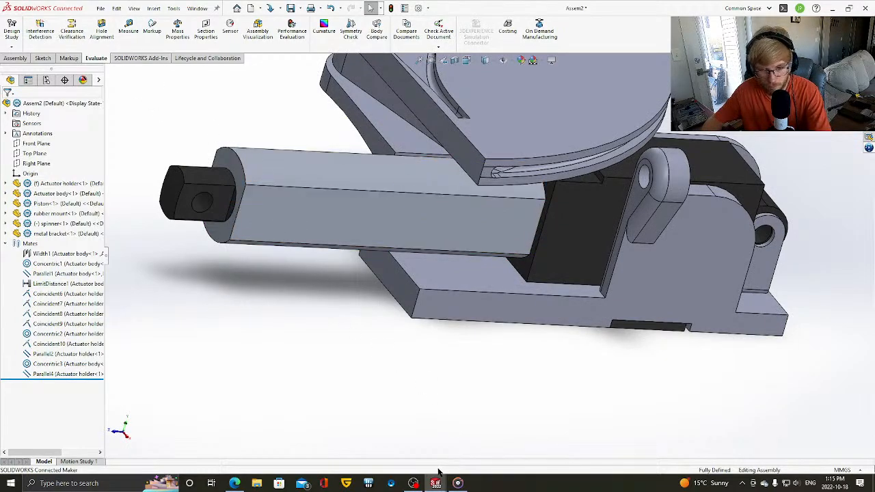
- Create a new part and sketch a circle about 185 mm in diameter on the Front Plane, centred on the origin
{"action": "left_click", "coordinate": [250, 8]}
{"action": "left_click", "coordinate": [360, 353]}
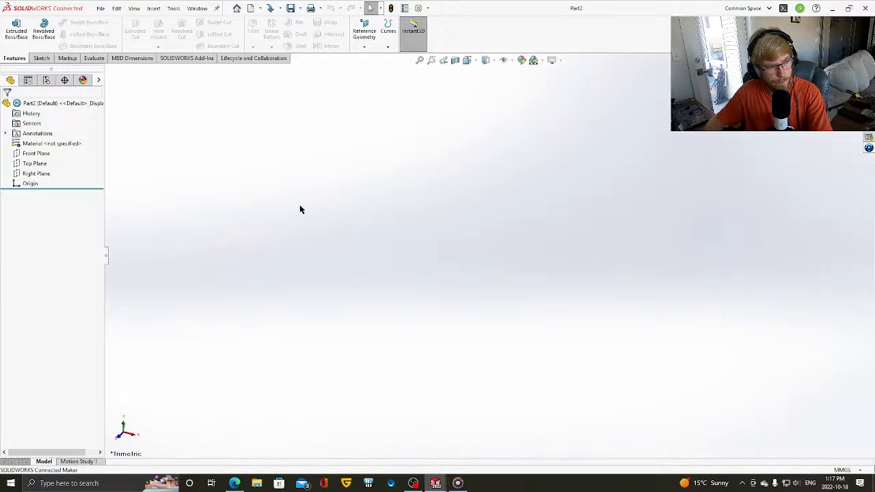
{"action": "left_click", "coordinate": [41, 58]}
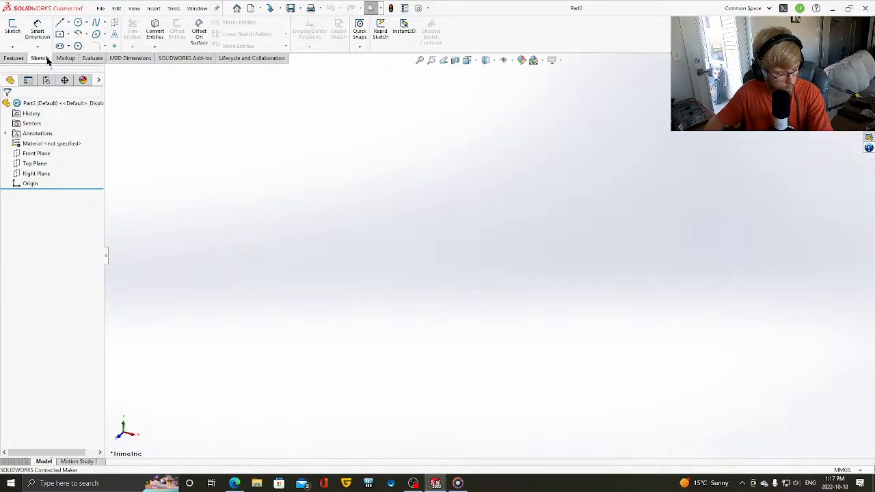
{"action": "left_click", "coordinate": [77, 23]}
{"action": "left_click", "coordinate": [356, 185]}
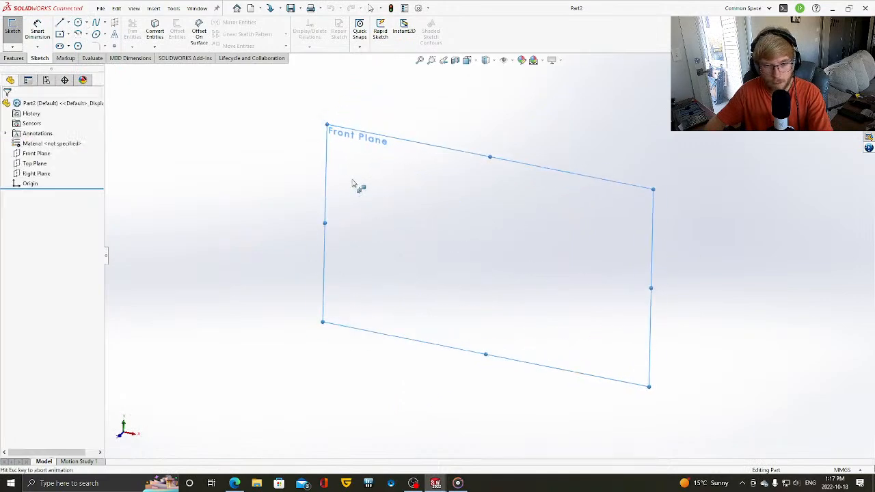
{"action": "left_click", "coordinate": [489, 258]}
{"action": "left_click", "coordinate": [651, 433]}
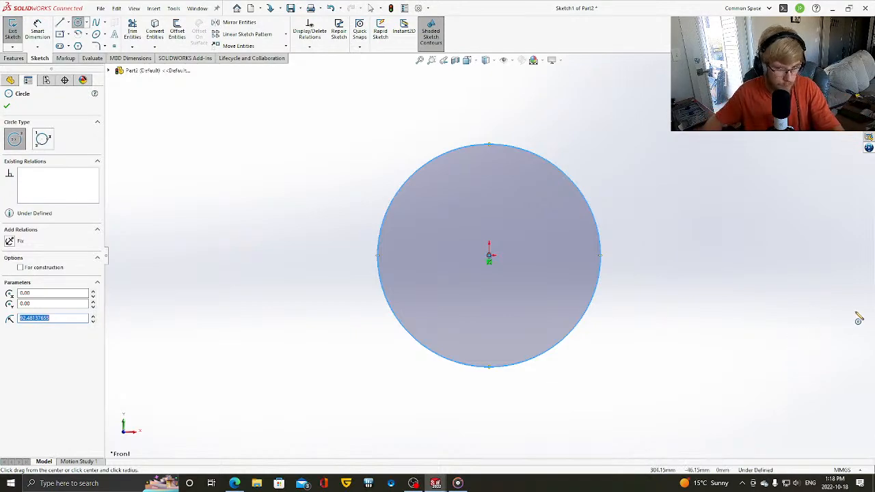
- Dimension the circle's diameter and set it to 16.25 mm
{"action": "right_click_drag", "start_coordinate": [537, 123], "coordinate": [538, 82]}
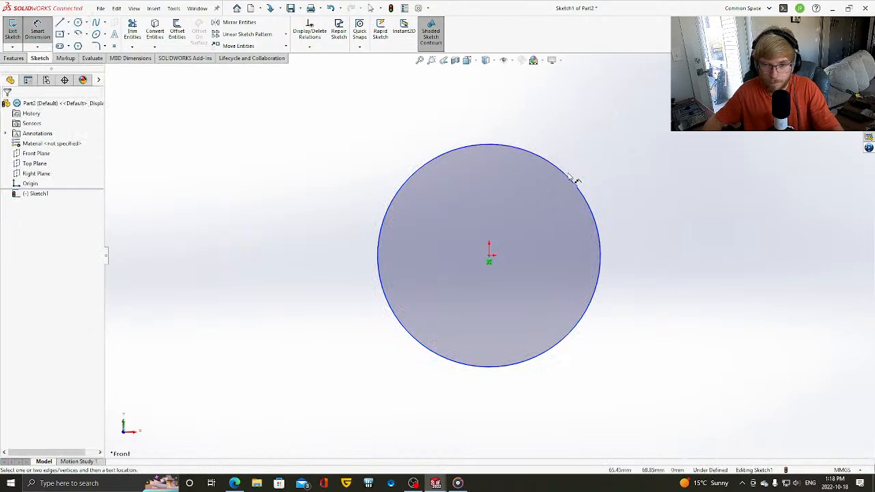
{"action": "left_click", "coordinate": [530, 148]}
{"action": "left_click", "coordinate": [505, 91]}
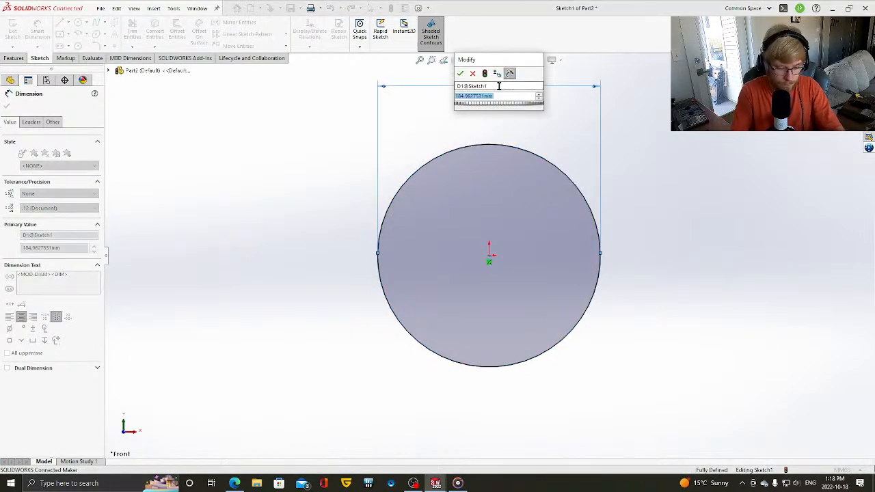
{"action": "type", "text": "16.25"}
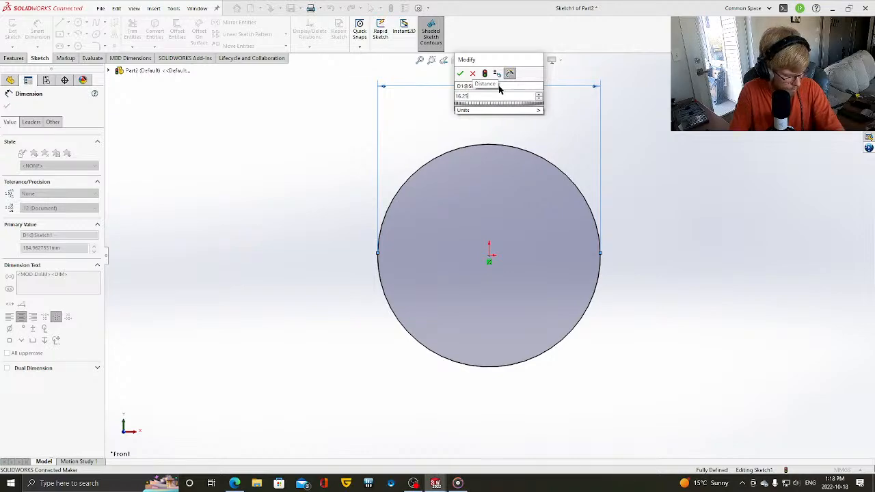
{"action": "key", "text": "Return"}
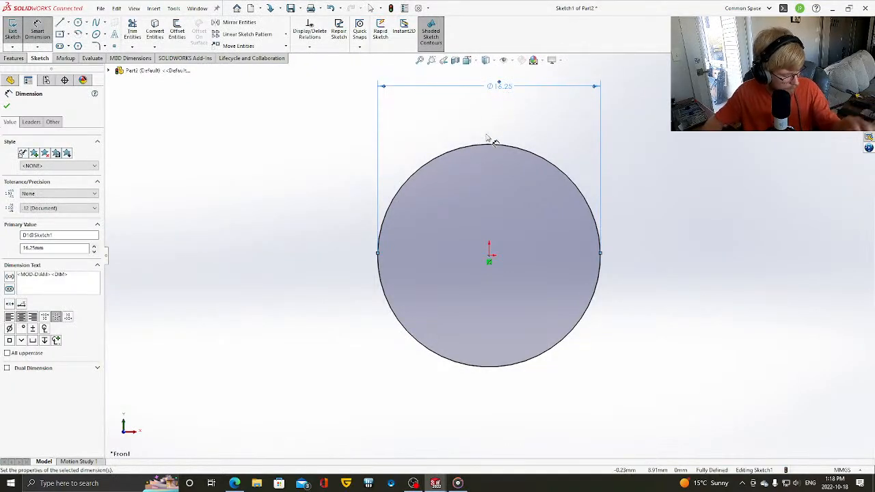
{"action": "left_click", "coordinate": [8, 107]}
- Sketch a center rectangle about 10.8 mm by 12.1 mm from the origin with its corner on the circle
{"action": "left_click", "coordinate": [60, 34]}
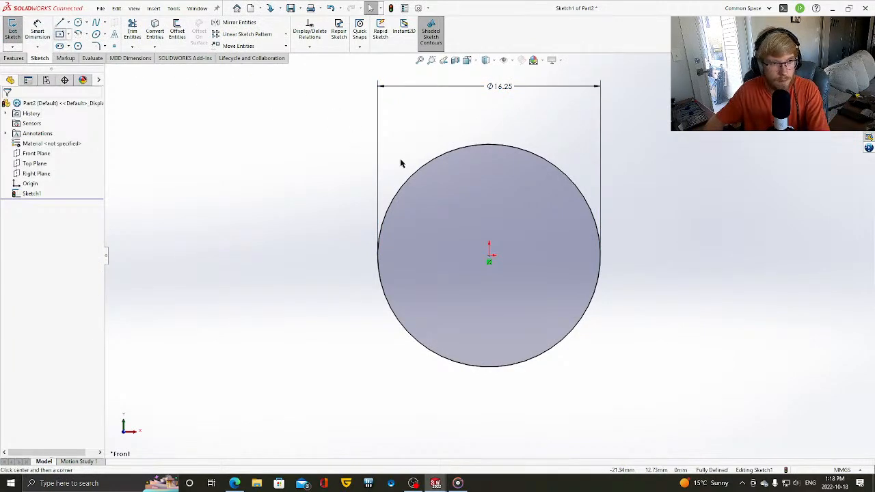
{"action": "left_click", "coordinate": [490, 254]}
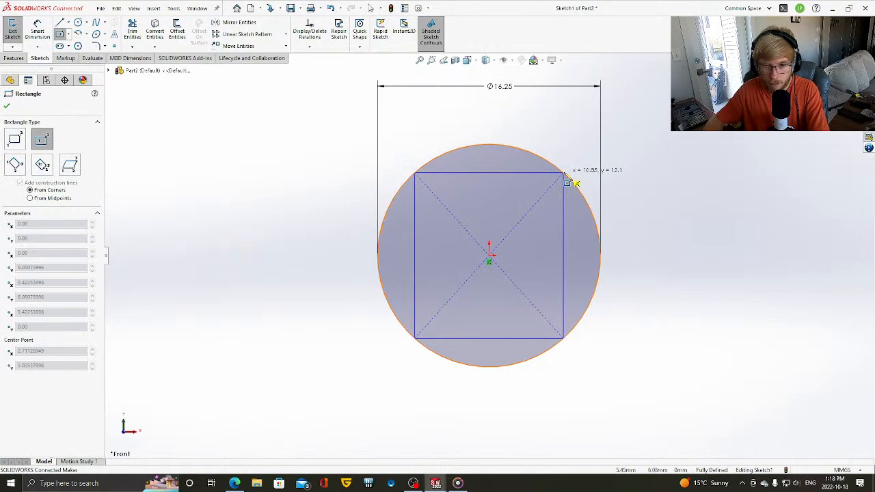
{"action": "left_click", "coordinate": [564, 174]}
{"action": "key", "text": "Escape"}
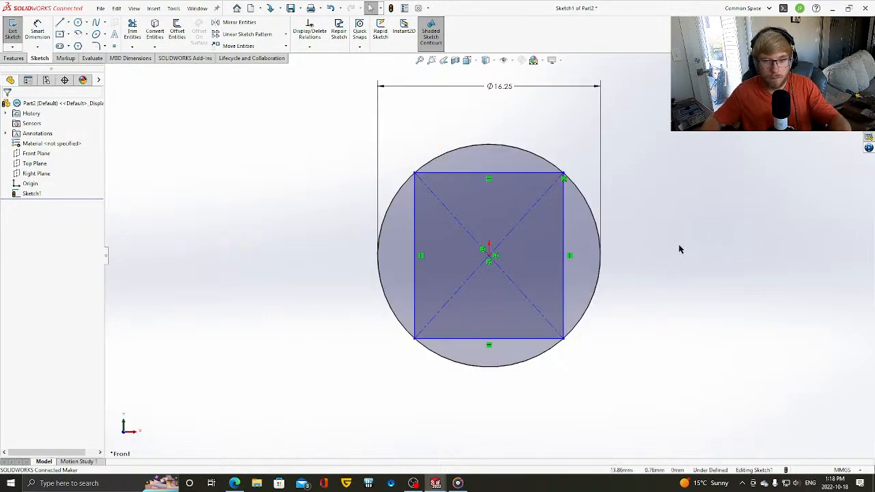
- Dimension the rectangle's top edge and set its width to 12.25 mm
{"action": "key", "text": "d"}
{"action": "left_click", "coordinate": [520, 173]}
{"action": "left_click", "coordinate": [506, 111]}
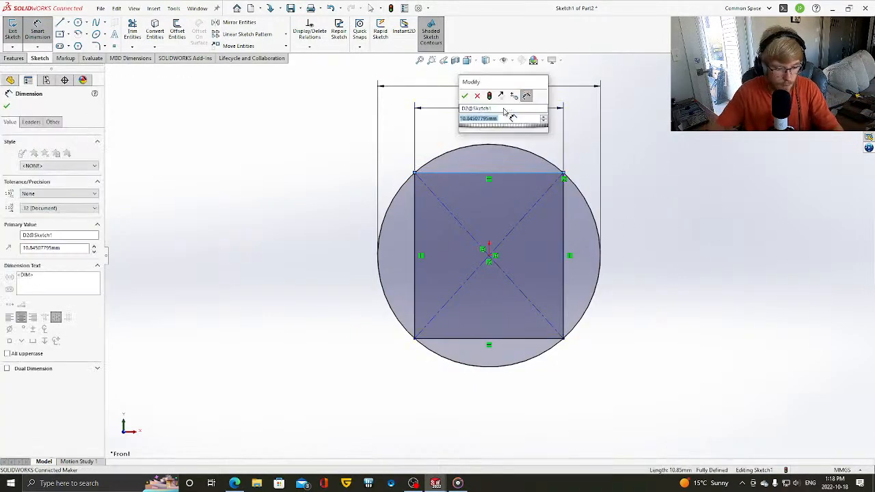
{"action": "type", "text": "12.25"}
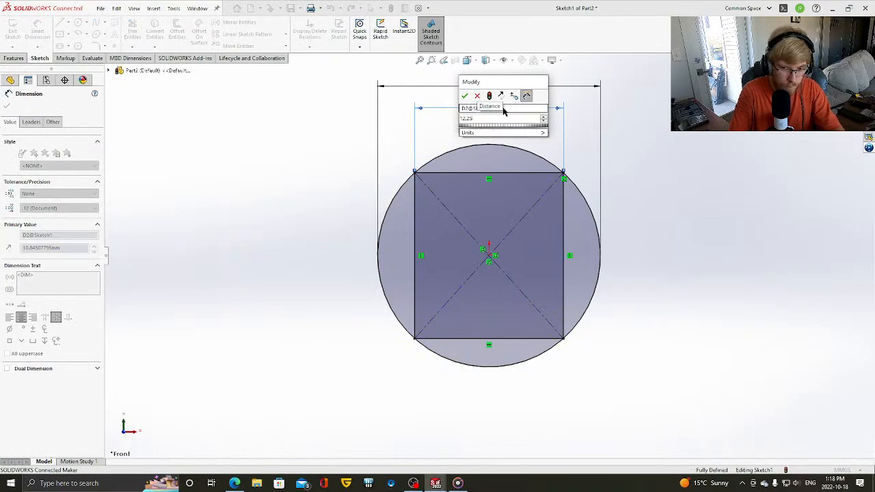
{"action": "key", "text": "Return"}
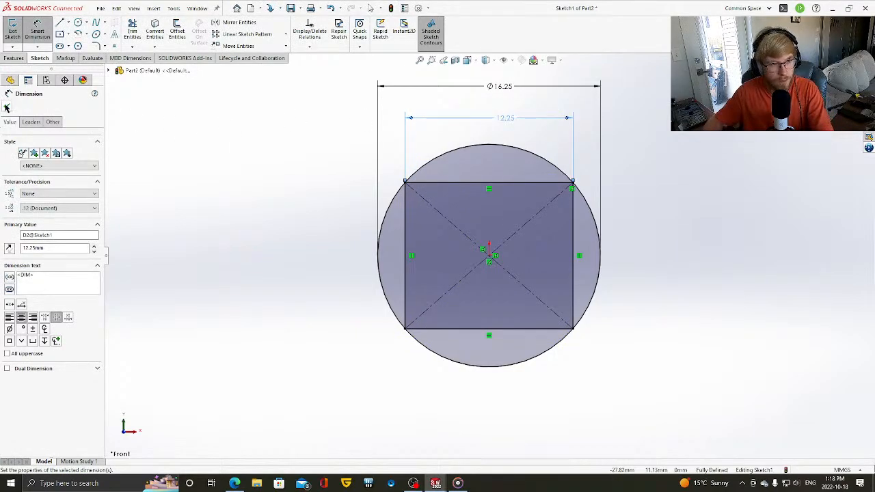
{"action": "left_click", "coordinate": [7, 107]}
- Trim the circle's two side arcs and the rectangle's top and bottom edges to leave one closed outline
{"action": "left_click", "coordinate": [132, 31]}
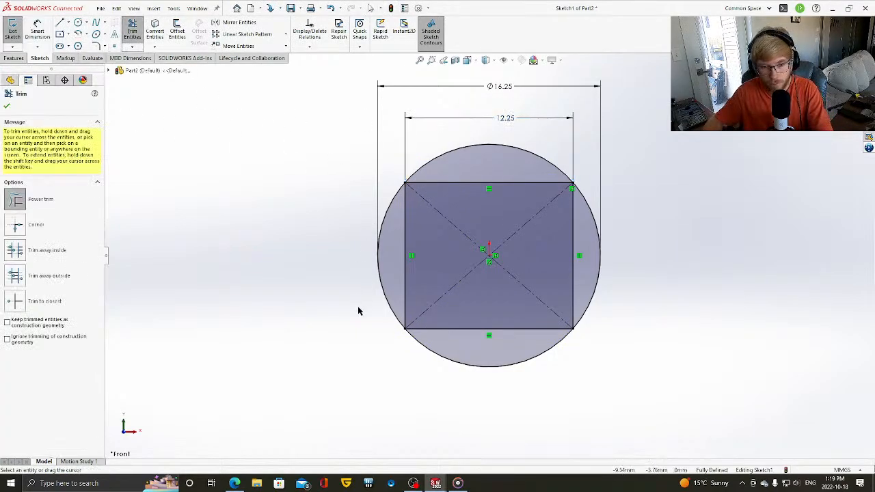
{"action": "left_click_drag", "start_coordinate": [361, 307], "coordinate": [392, 288]}
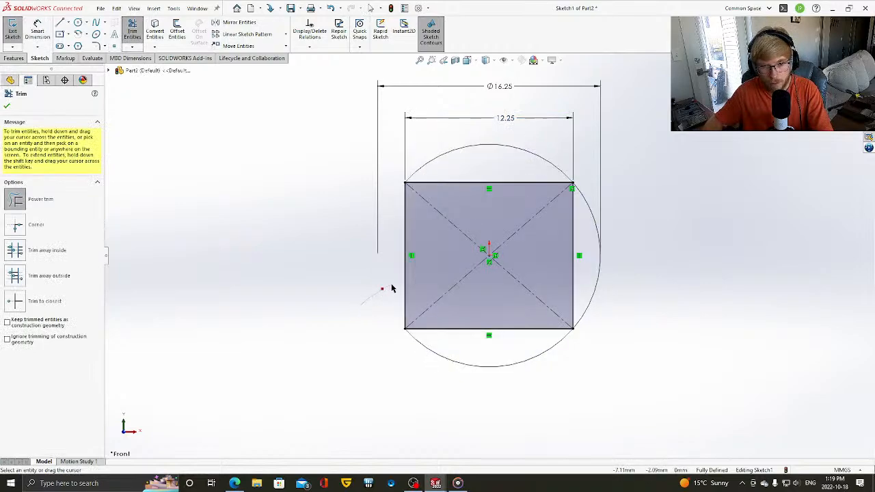
{"action": "left_click_drag", "start_coordinate": [600, 320], "coordinate": [588, 295]}
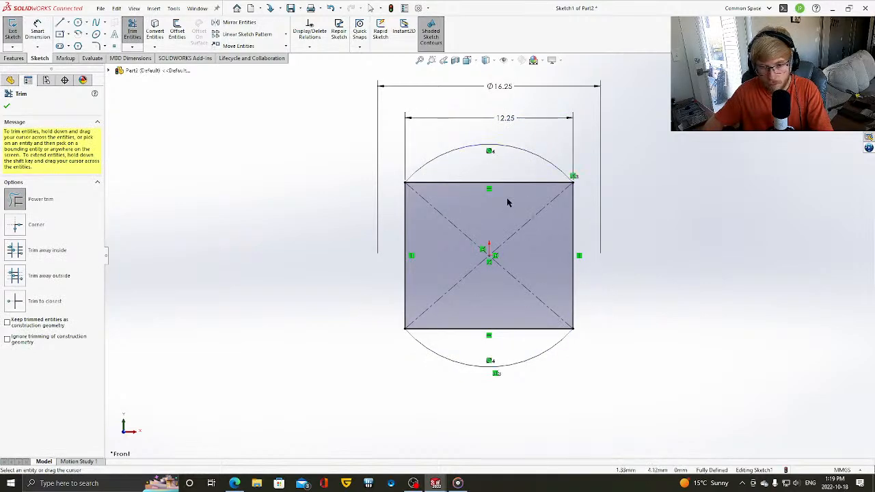
{"action": "left_click_drag", "start_coordinate": [508, 198], "coordinate": [507, 171]}
{"action": "left_click_drag", "start_coordinate": [508, 321], "coordinate": [483, 309]}
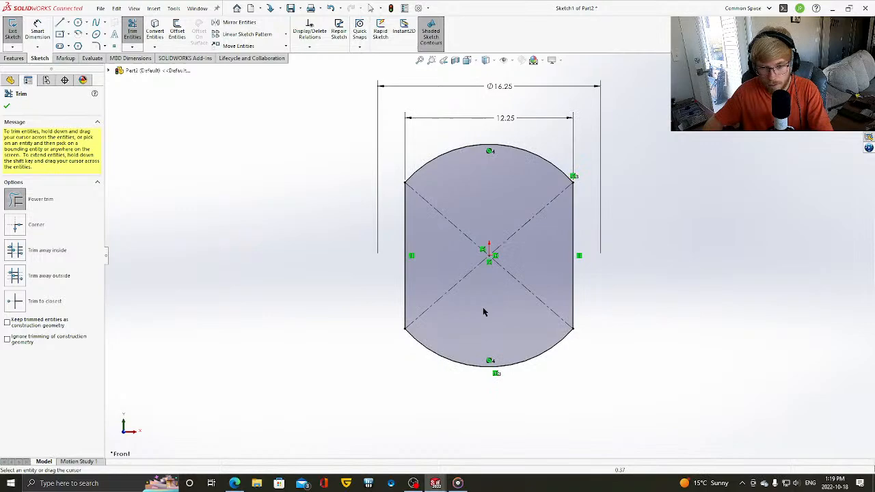
{"action": "left_click", "coordinate": [7, 108]}
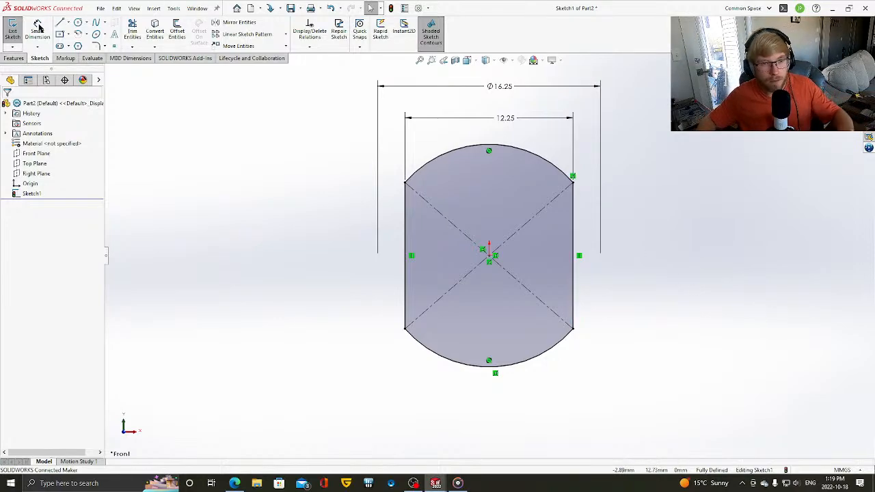
- Sketch a horizontal line joining the outline's two lower corners
{"action": "left_click", "coordinate": [60, 22]}
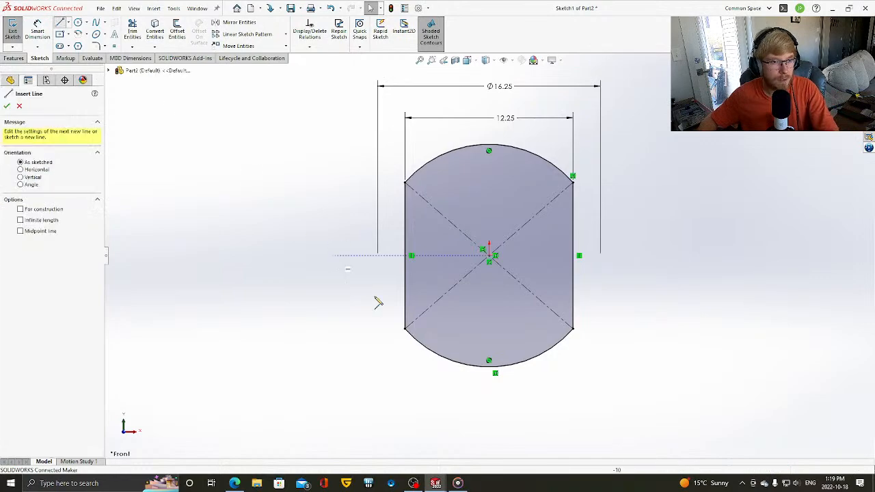
{"action": "left_click", "coordinate": [407, 331]}
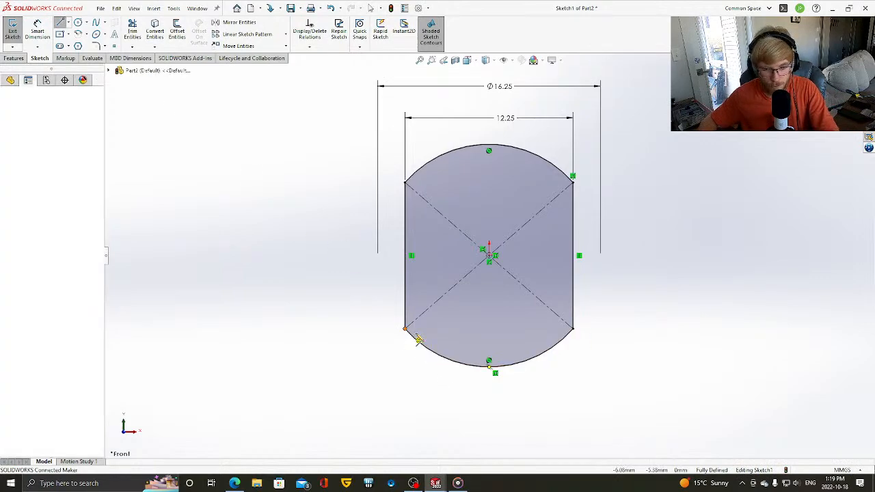
{"action": "left_click", "coordinate": [573, 330]}
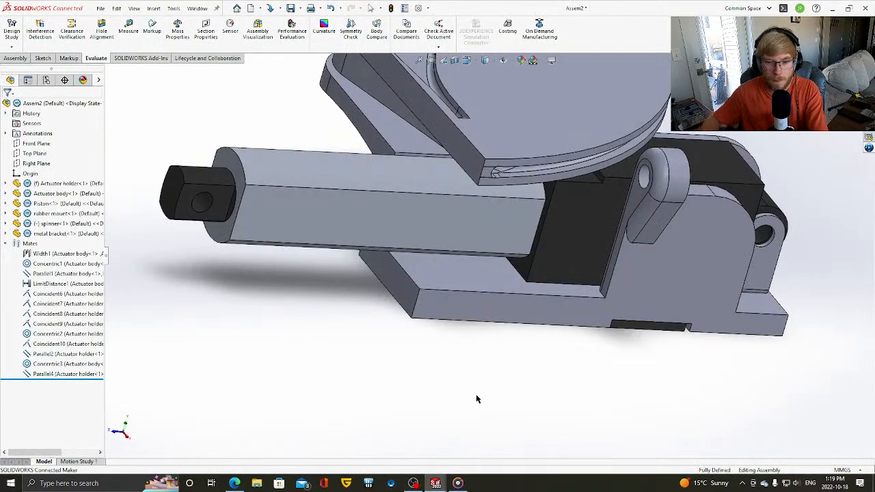
- Examine how the actuator body and piston end sit against the holder base and spinner in the assembly from several angles
{"action": "middle_click_drag", "start_coordinate": [477, 399], "coordinate": [426, 319]}
{"action": "scroll", "coordinate": [479, 280], "scroll_direction": "down", "scroll_amount": 3}
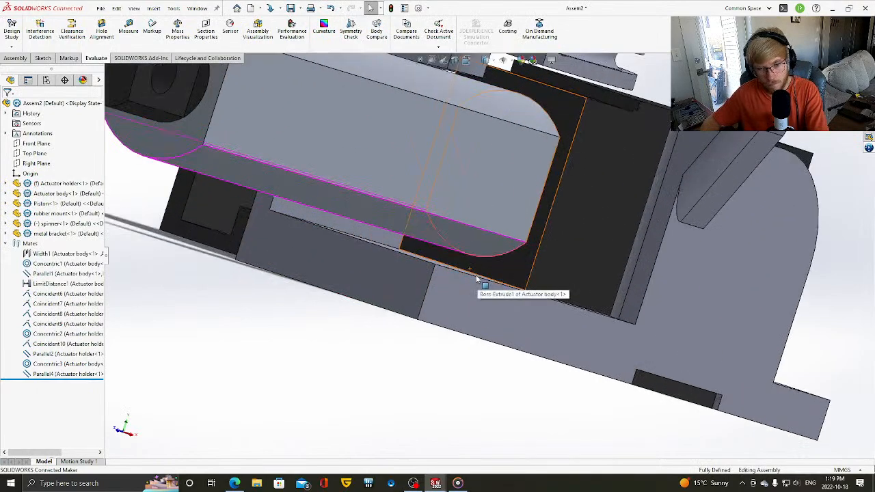
{"action": "scroll", "coordinate": [473, 259], "scroll_direction": "up", "scroll_amount": 5}
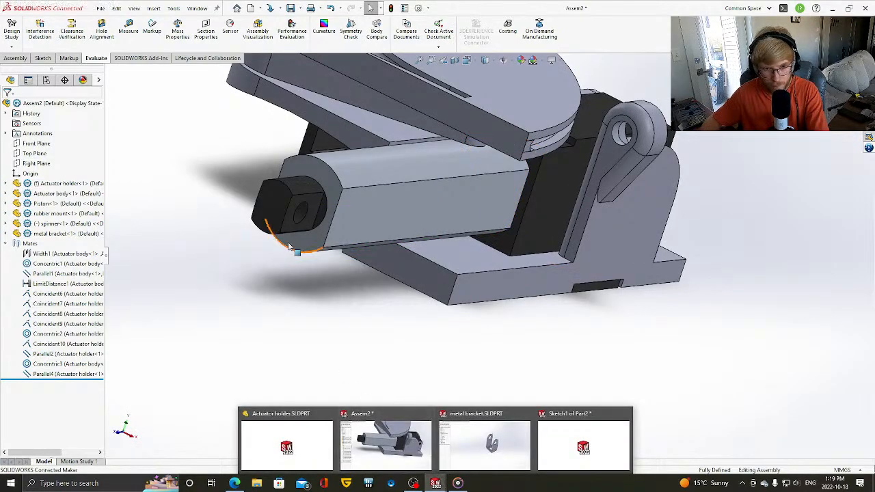
{"action": "key", "text": "Left"}
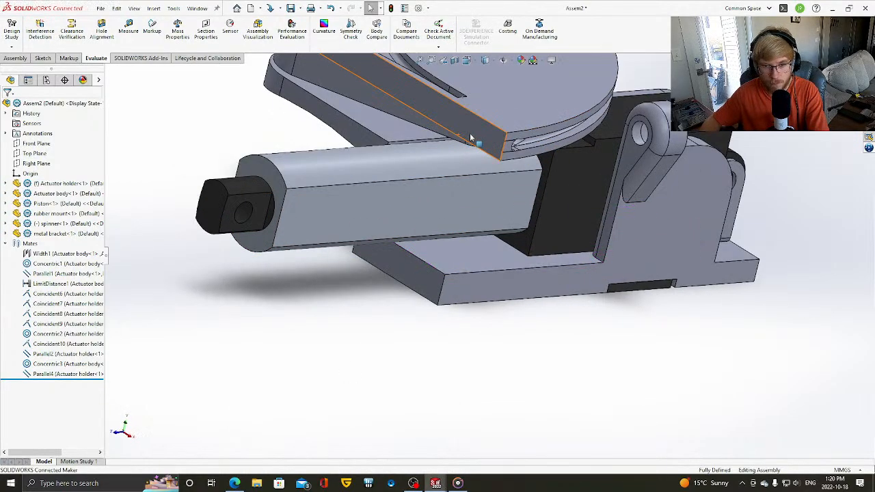
{"action": "key", "text": "Up"}
{"action": "key", "text": "Left"}
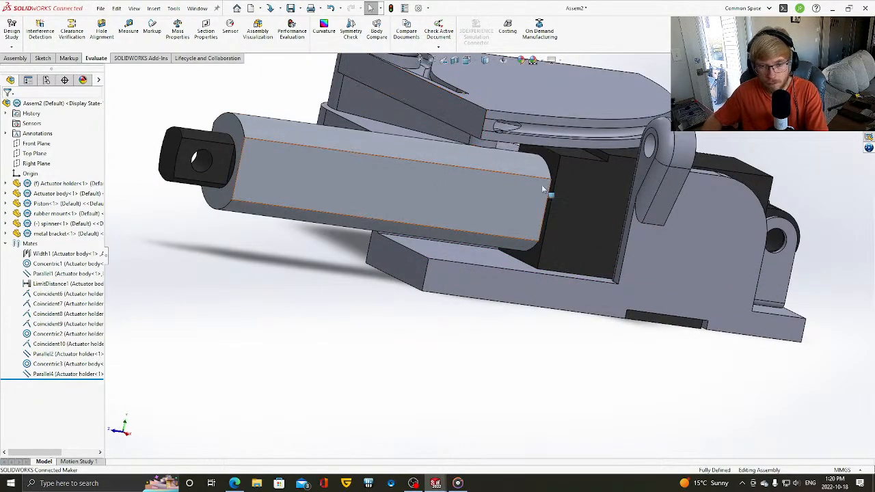
{"action": "mouse_move", "coordinate": [437, 484]}
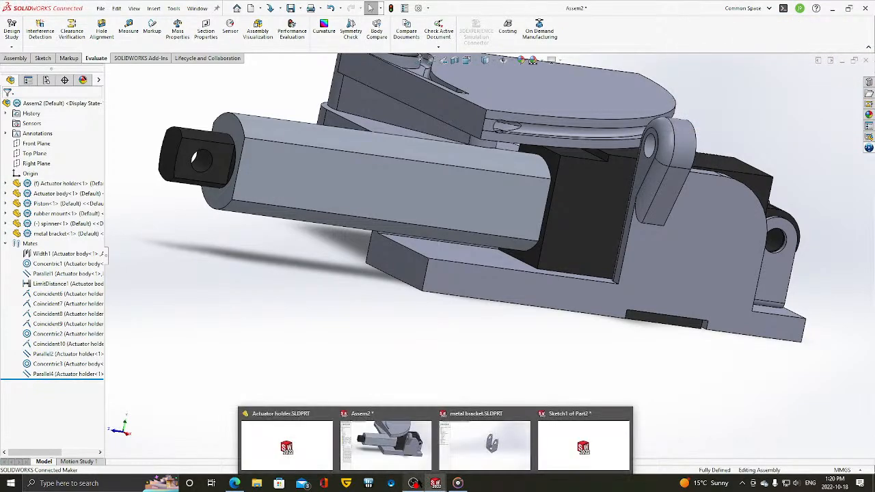
{"action": "mouse_move", "coordinate": [414, 485]}
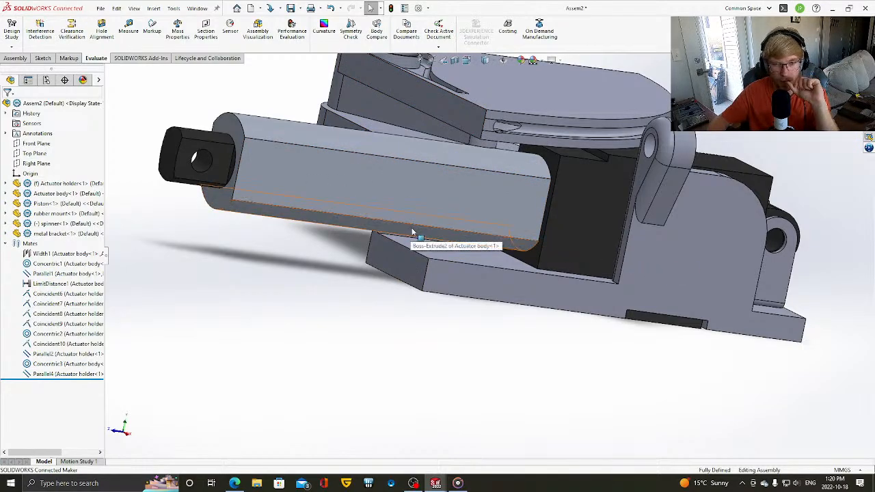
{"action": "scroll", "coordinate": [577, 315], "scroll_direction": "up", "scroll_amount": 2}
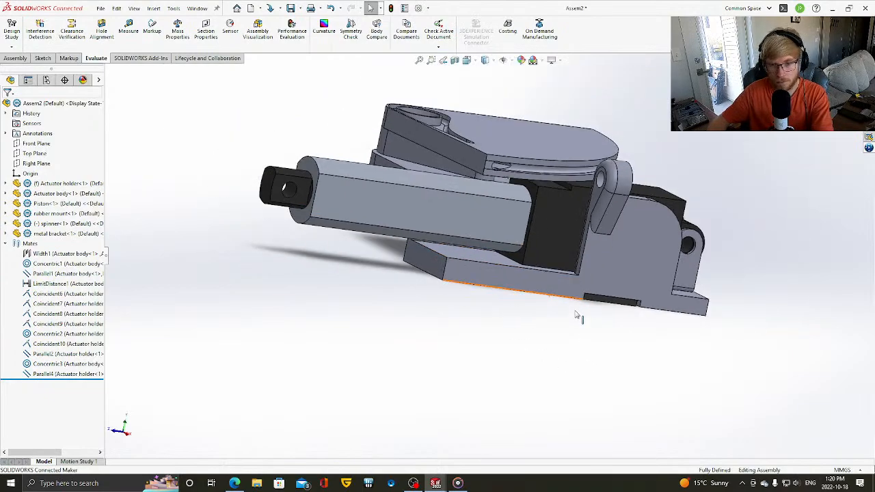
{"action": "scroll", "coordinate": [527, 216], "scroll_direction": "down", "scroll_amount": 2}
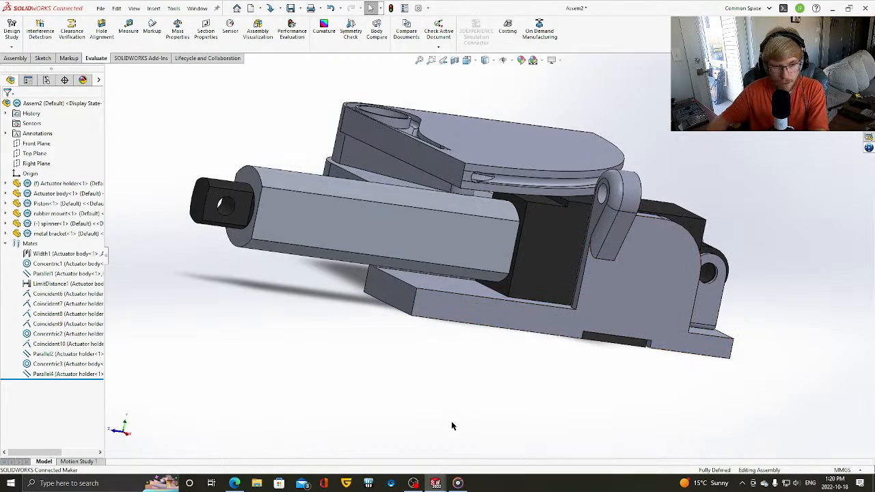
- Return to the new part's sketch, trim away the lower arc and delete the horizontal bottom line
{"action": "left_click", "coordinate": [436, 484]}
{"action": "left_click", "coordinate": [568, 448]}
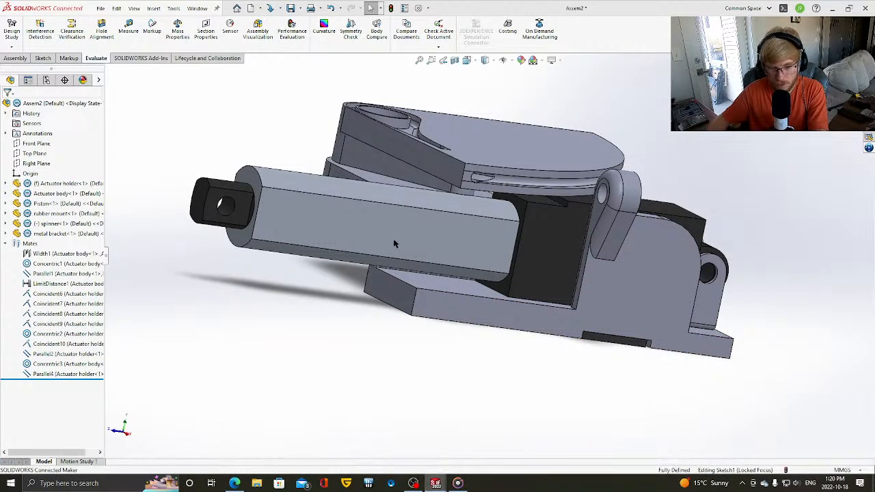
{"action": "left_click", "coordinate": [435, 484]}
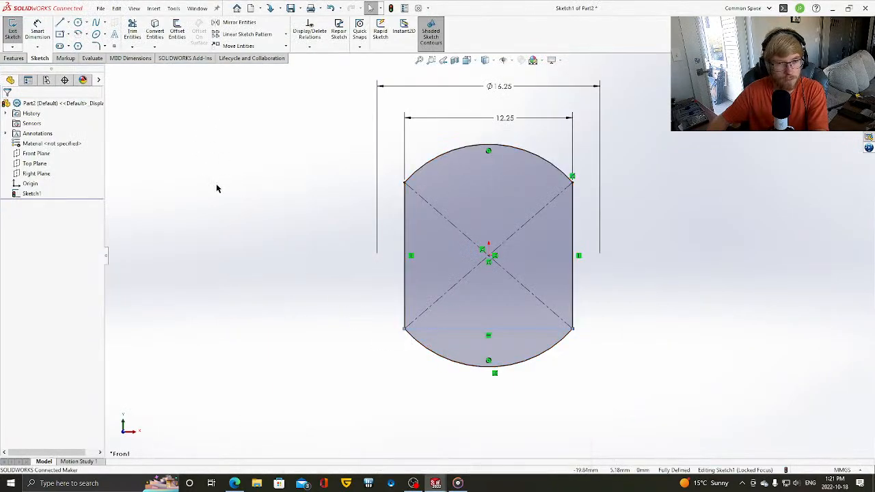
{"action": "left_click", "coordinate": [132, 31]}
{"action": "left_click_drag", "start_coordinate": [423, 382], "coordinate": [249, 320]}
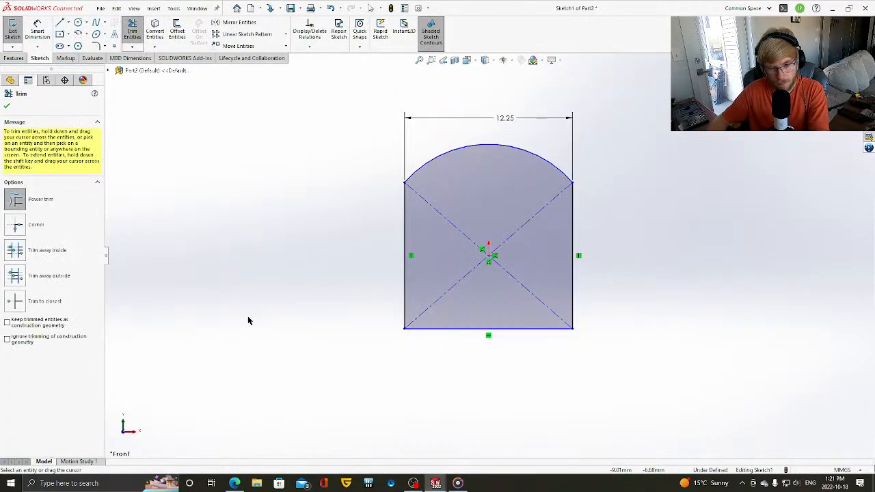
{"action": "left_click", "coordinate": [7, 106]}
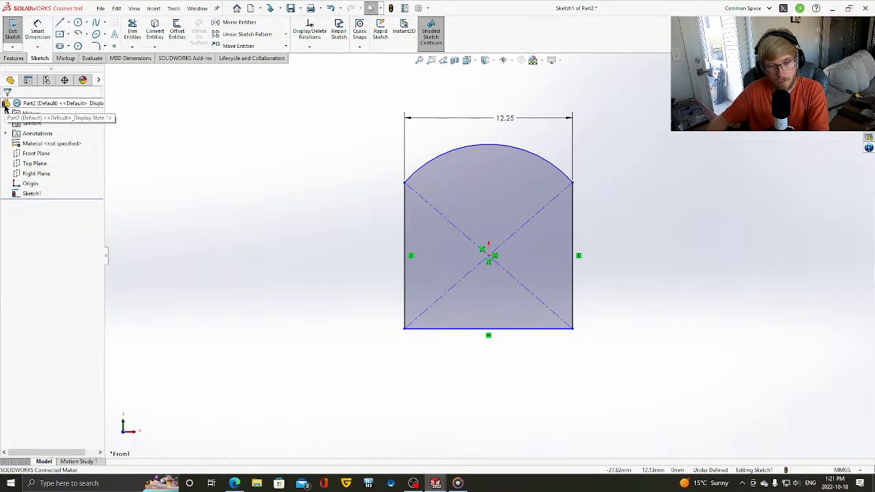
{"action": "left_click", "coordinate": [516, 333]}
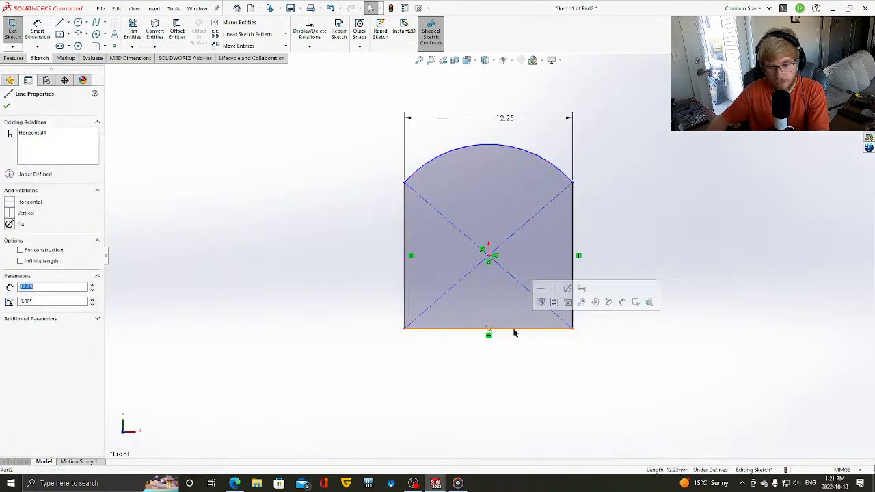
{"action": "key", "text": "Delete"}
- Try to offset all remaining sketch entities, including the construction diagonals, by 2 mm
{"action": "left_click_drag", "start_coordinate": [351, 115], "coordinate": [761, 404]}
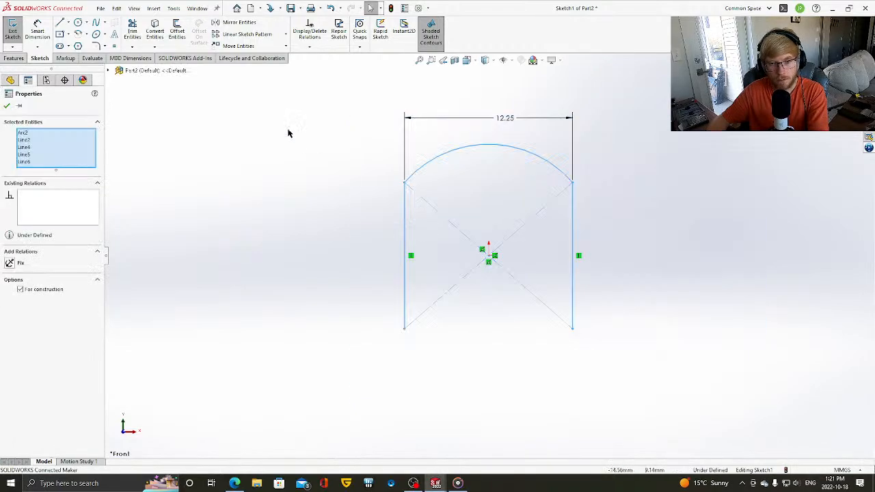
{"action": "left_click", "coordinate": [176, 31]}
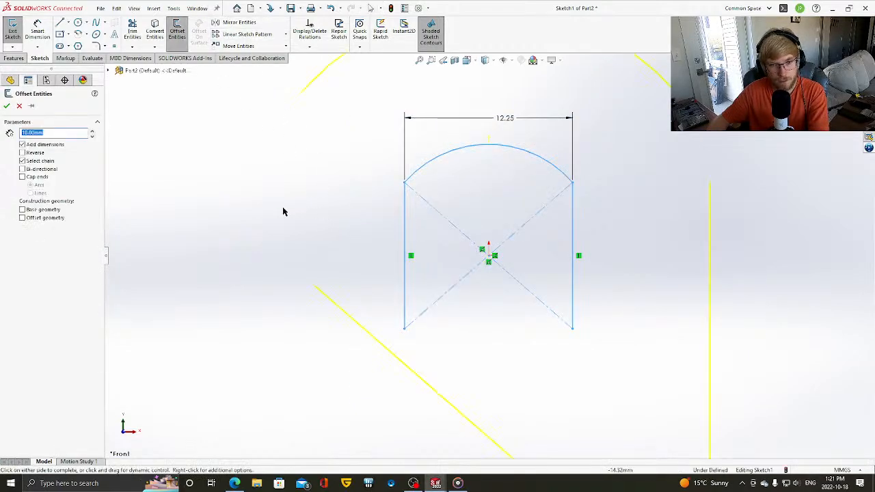
{"action": "key", "text": "f"}
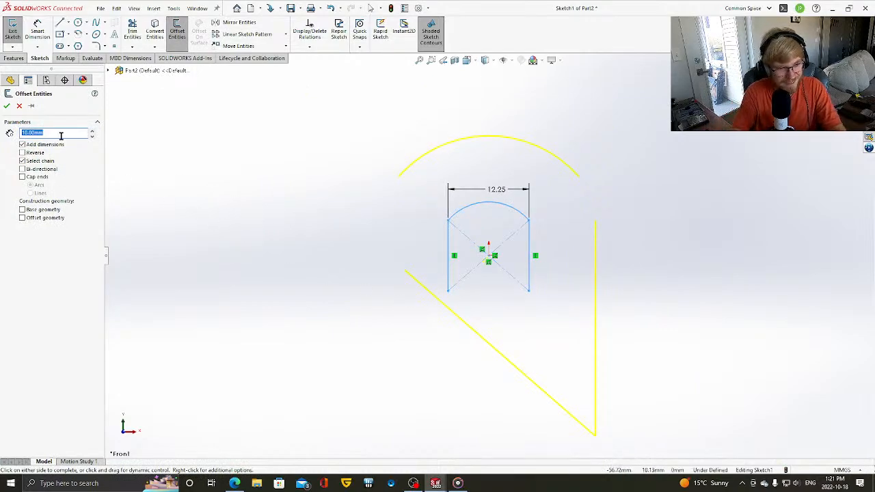
{"action": "type", "text": "2"}
{"action": "key", "text": "Return"}
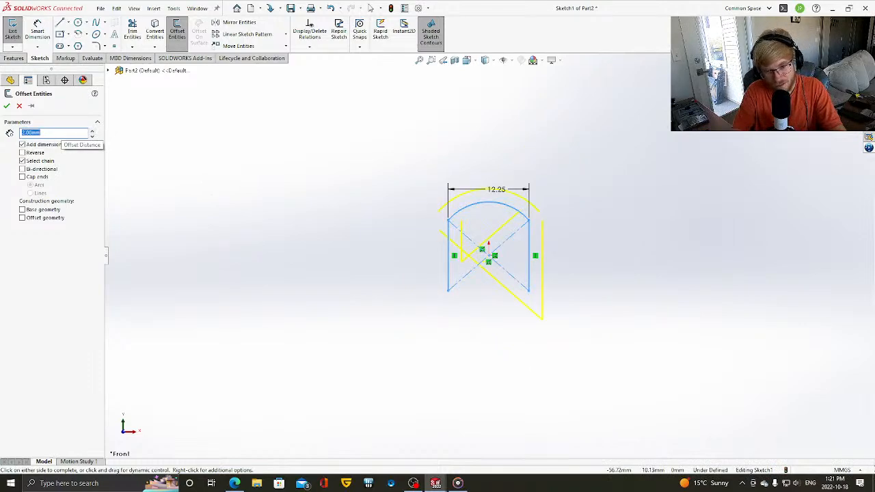
{"action": "left_click", "coordinate": [7, 108]}
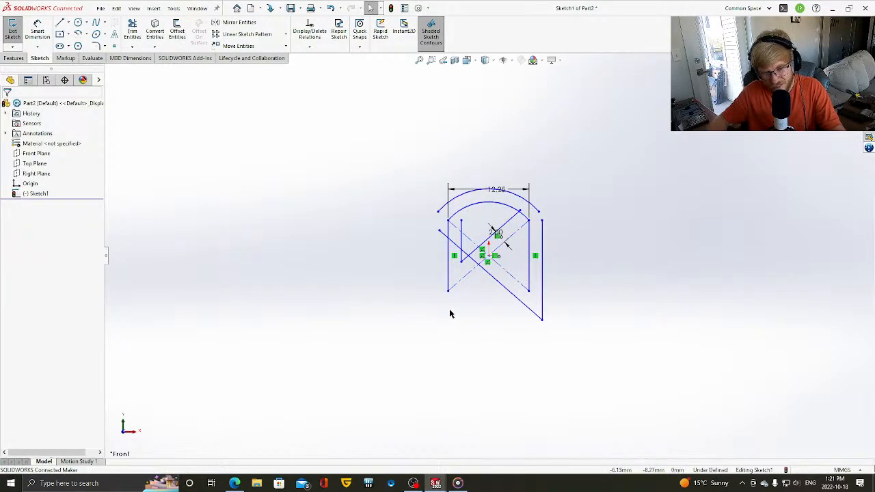
{"action": "key", "text": "ctrl+z"}
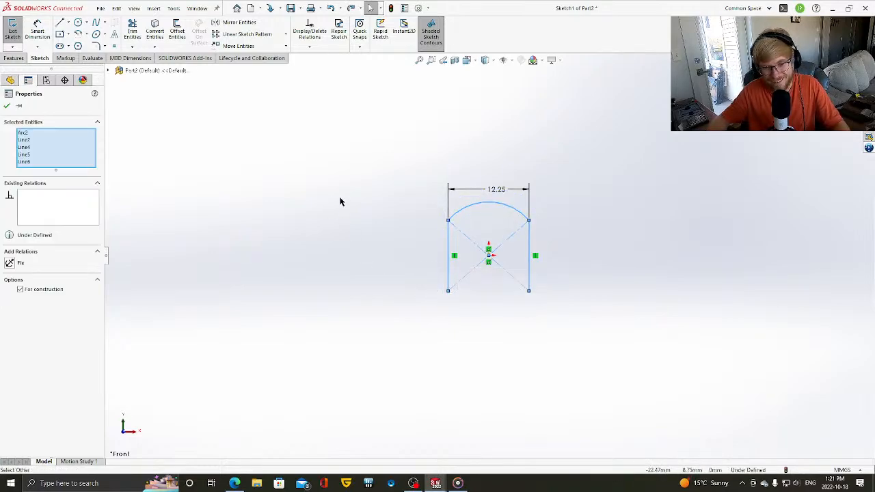
- Offset only the top arc and the two vertical side lines outward by 3 mm
{"action": "left_click", "coordinate": [339, 202]}
{"action": "left_click", "coordinate": [449, 246]}
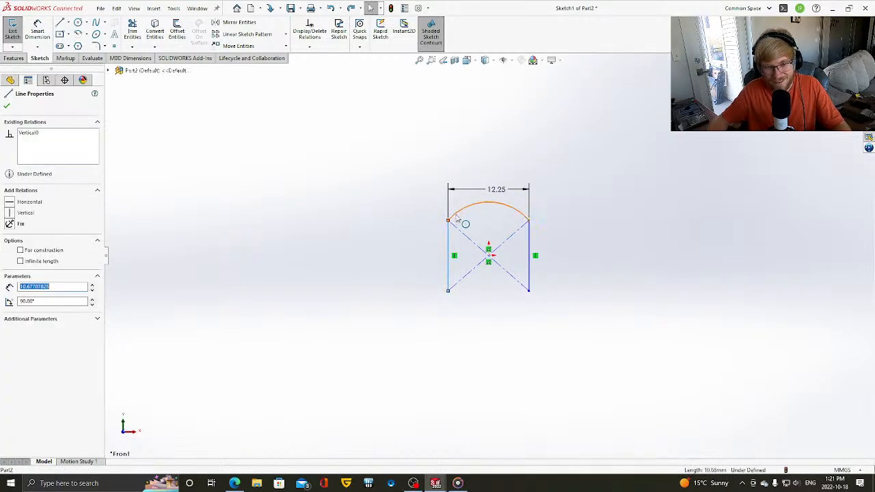
{"action": "left_click", "coordinate": [457, 213], "text": "ctrl"}
{"action": "left_click", "coordinate": [529, 239], "text": "ctrl"}
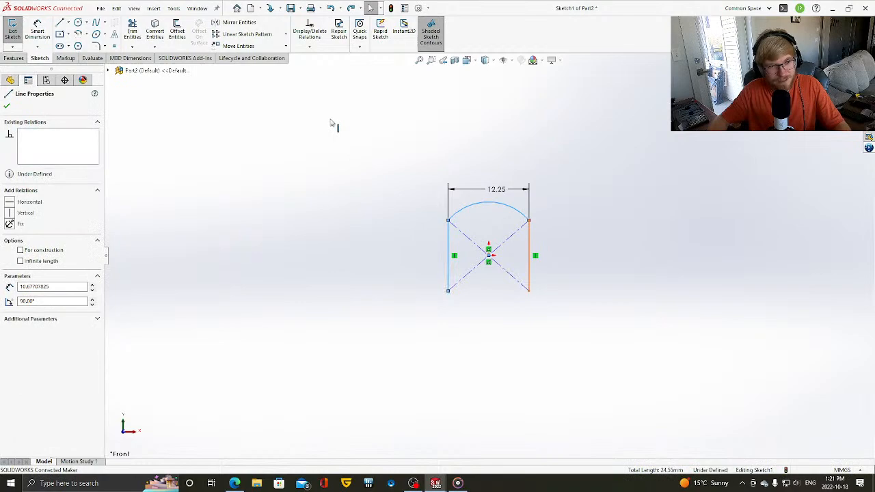
{"action": "left_click", "coordinate": [176, 32]}
{"action": "left_click", "coordinate": [22, 154]}
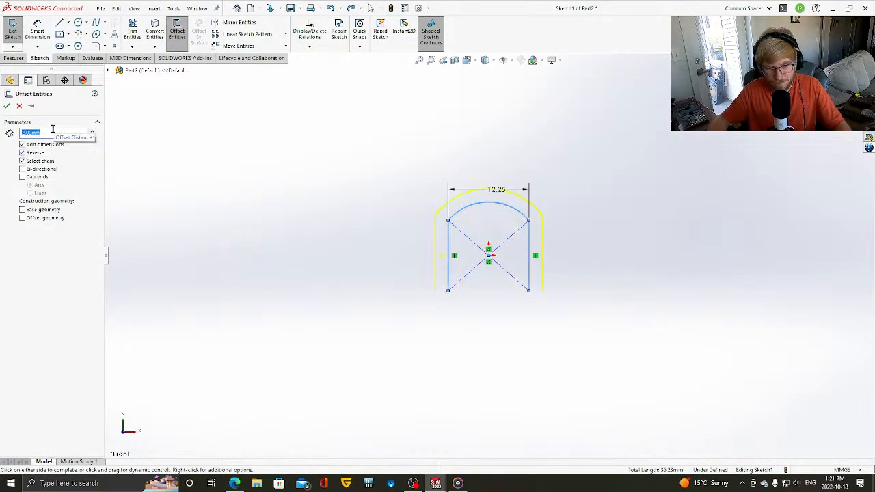
{"action": "scroll", "coordinate": [445, 286], "scroll_direction": "up", "scroll_amount": 5}
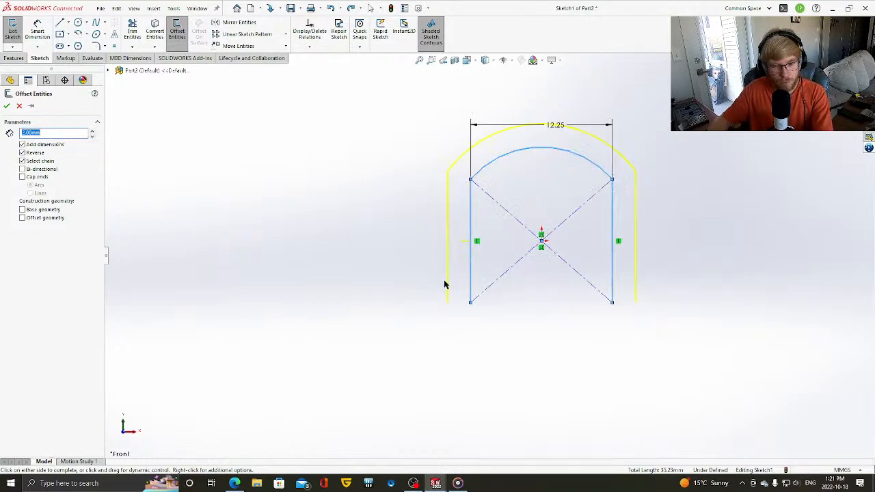
{"action": "scroll", "coordinate": [514, 313], "scroll_direction": "down", "scroll_amount": 2}
{"action": "scroll", "coordinate": [535, 296], "scroll_direction": "down", "scroll_amount": 2}
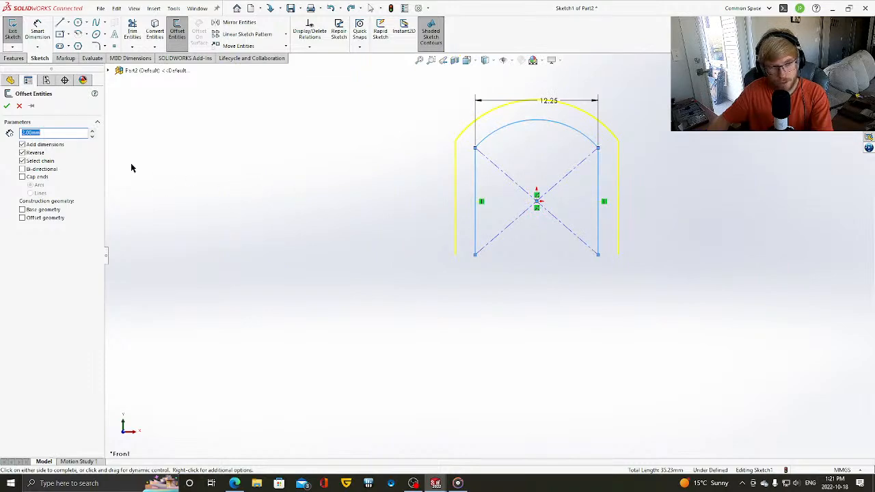
{"action": "type", "text": "3"}
{"action": "key", "text": "Return"}
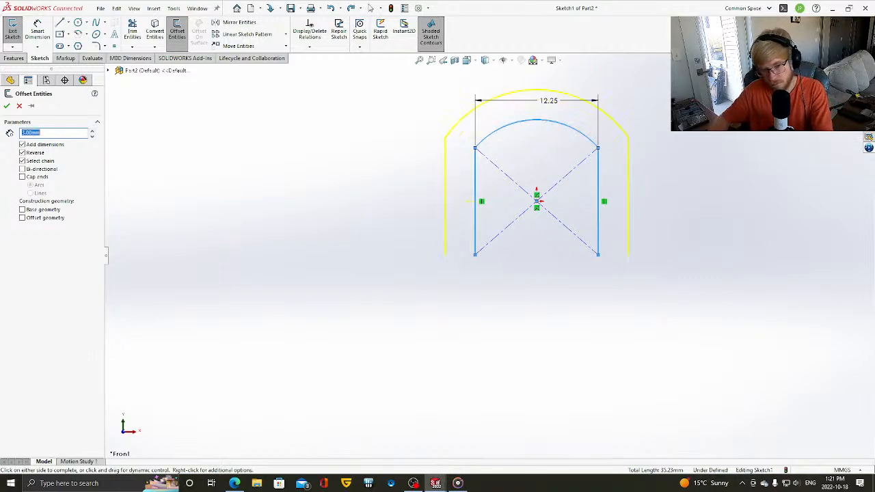
{"action": "left_click", "coordinate": [6, 106]}
- Close both open lower ends of the arch profile with short horizontal lines between the inner and outer walls
{"action": "left_click", "coordinate": [60, 22]}
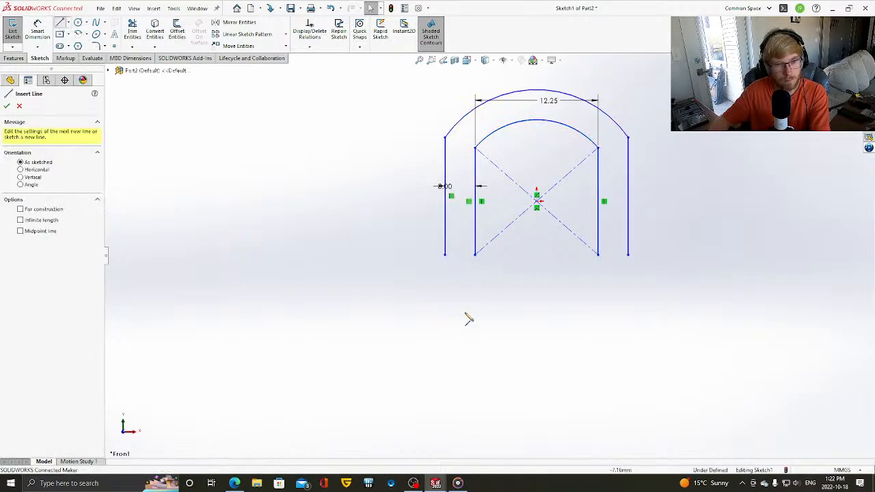
{"action": "left_click_drag", "start_coordinate": [446, 254], "coordinate": [475, 254]}
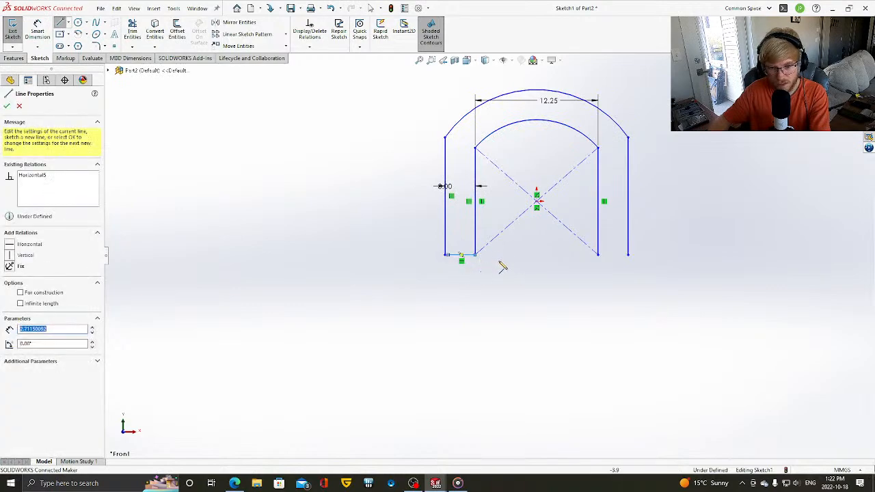
{"action": "left_click", "coordinate": [598, 255]}
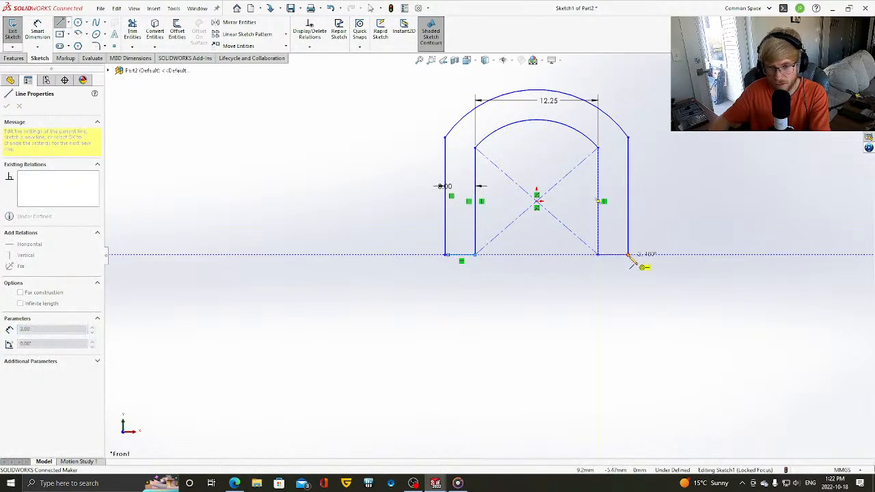
{"action": "left_click", "coordinate": [628, 255]}
{"action": "key", "text": "Escape"}
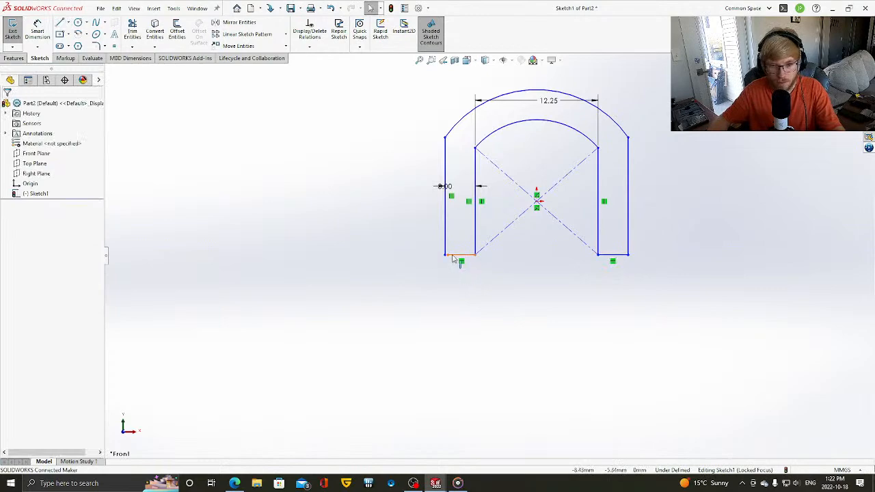
- Try to pull the outer endpoint of the left closing line onto the outer wall's lower corner
{"action": "left_click", "coordinate": [448, 255]}
{"action": "left_click_drag", "start_coordinate": [448, 256], "coordinate": [438, 259]}
{"action": "key", "text": "ctrl+z"}
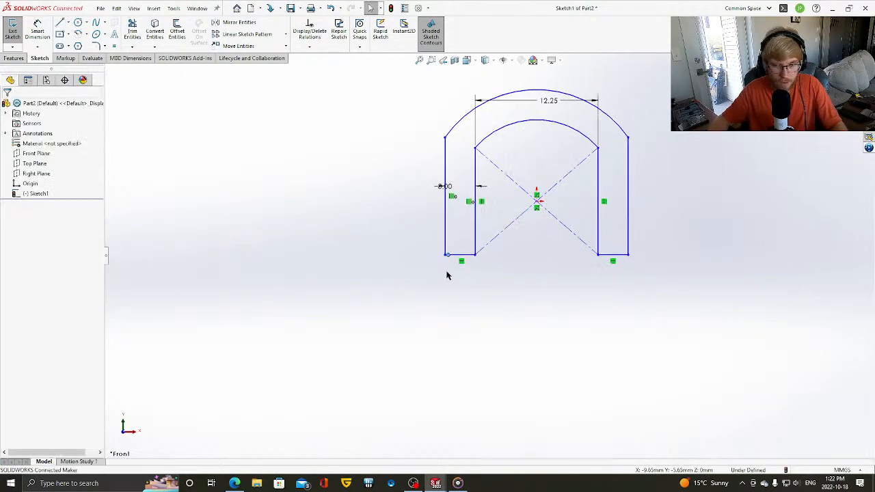
{"action": "left_click", "coordinate": [447, 256]}
{"action": "left_click", "coordinate": [512, 265]}
- Delete the left closing line and redraw it exactly between the lower endpoints of the outer and inner walls
{"action": "scroll", "coordinate": [481, 260], "scroll_direction": "down", "scroll_amount": 5}
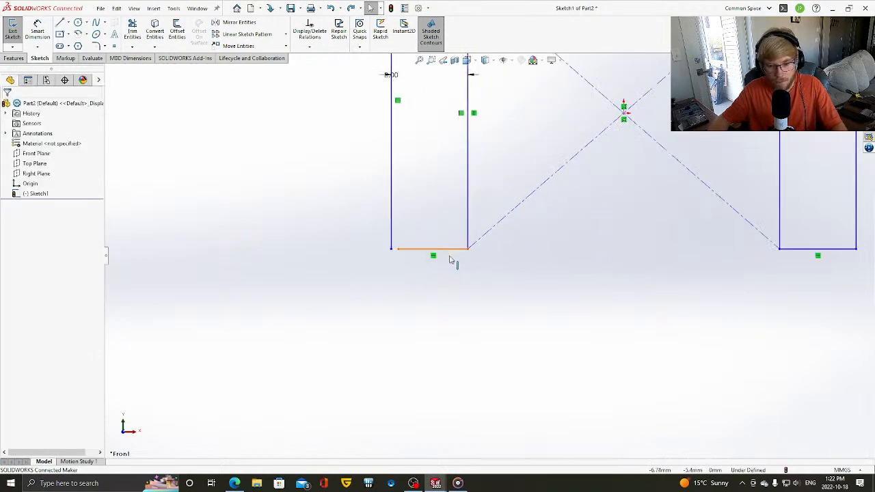
{"action": "left_click", "coordinate": [451, 258]}
{"action": "key", "text": "Delete"}
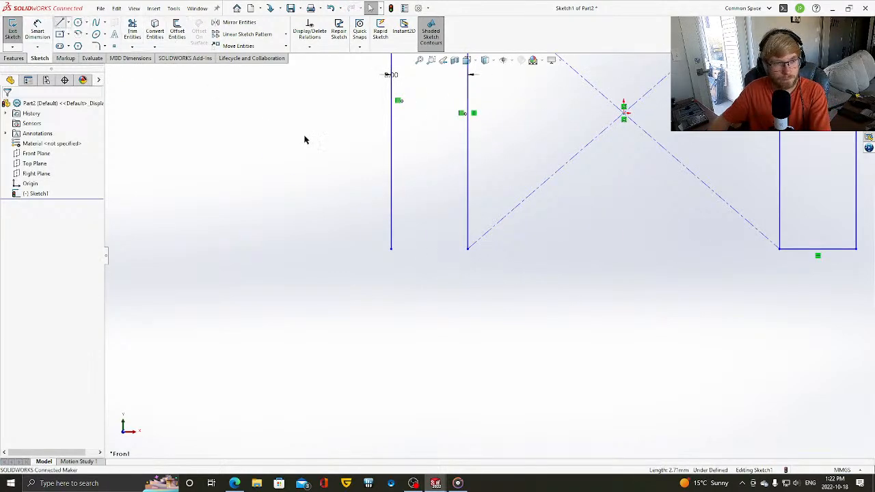
{"action": "key", "text": "l"}
{"action": "left_click", "coordinate": [392, 249]}
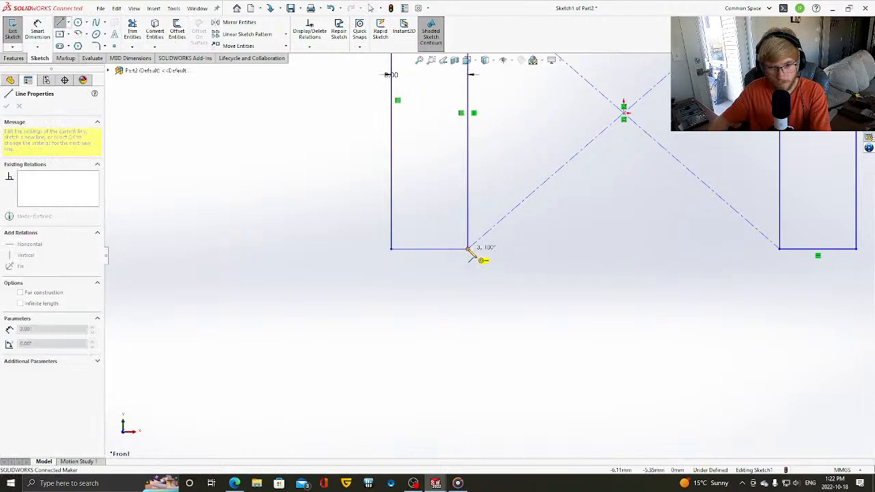
{"action": "left_click", "coordinate": [468, 248]}
{"action": "scroll", "coordinate": [489, 255], "scroll_direction": "up", "scroll_amount": 5}
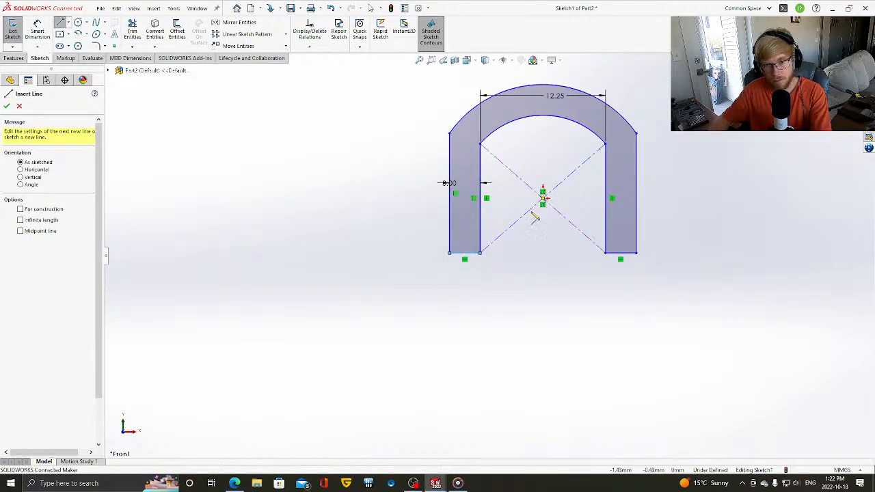
{"action": "key", "text": "Escape"}
- Dimension the vertical distance from the left closing line to the origin, accepting the value as drawn
{"action": "key", "text": "d"}
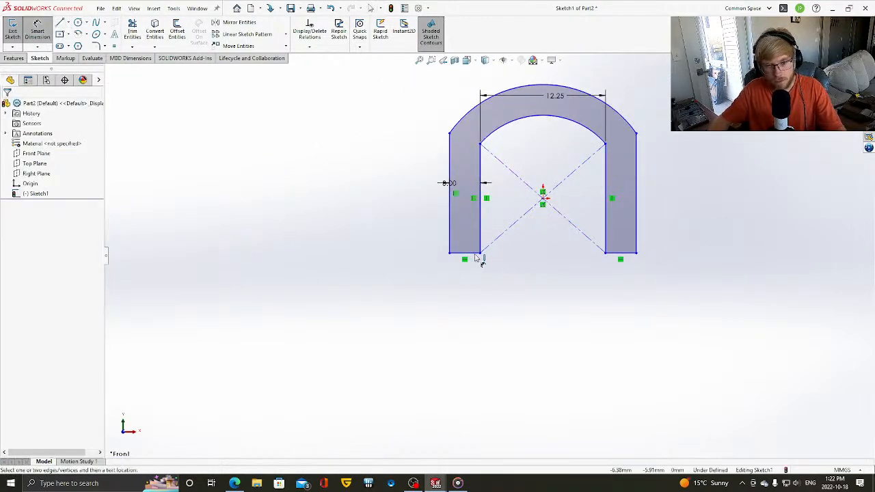
{"action": "left_click", "coordinate": [477, 255]}
{"action": "left_click", "coordinate": [544, 198]}
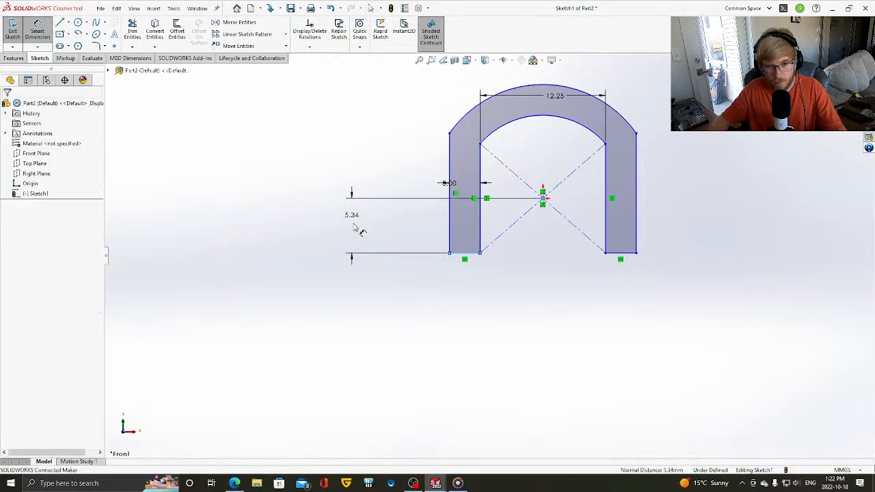
{"action": "left_click", "coordinate": [356, 229]}
{"action": "key", "text": "Return"}
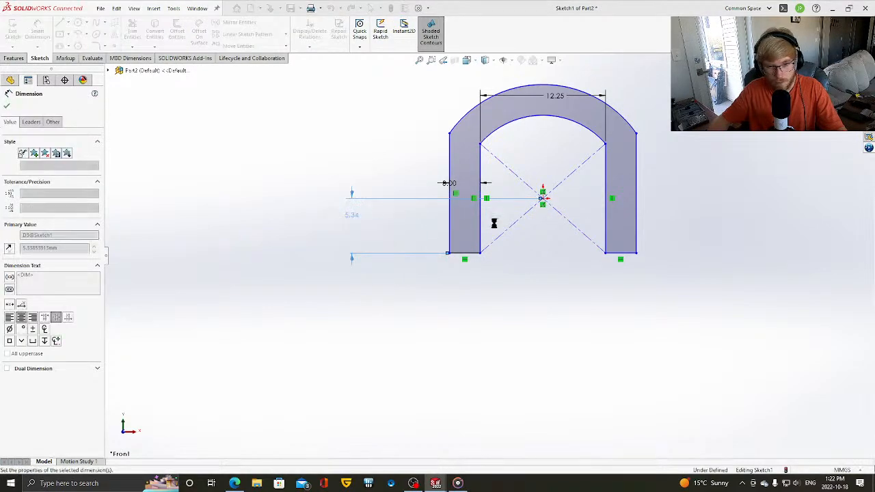
{"action": "key", "text": "Escape"}
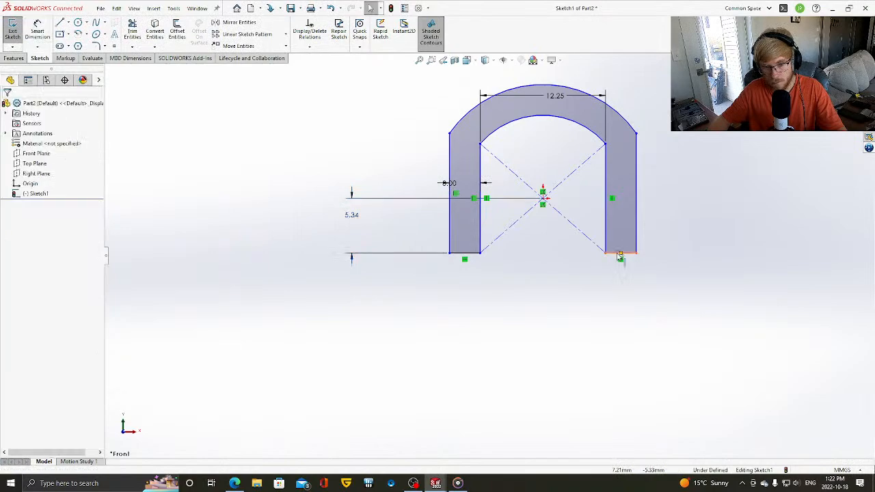
- Dimension the horizontal distance from the origin to the right outer wall, accepting the value as drawn
{"action": "left_click", "coordinate": [620, 254]}
{"action": "left_click", "coordinate": [789, 269]}
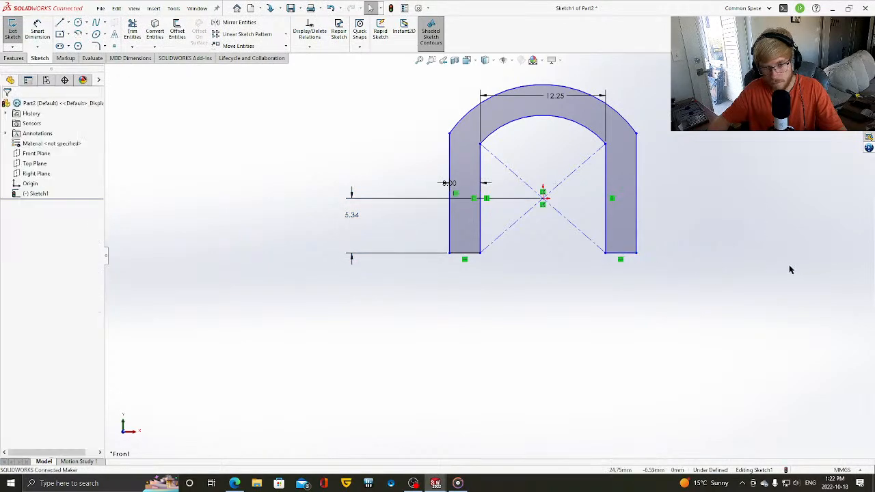
{"action": "right_click_drag", "start_coordinate": [683, 197], "coordinate": [686, 159]}
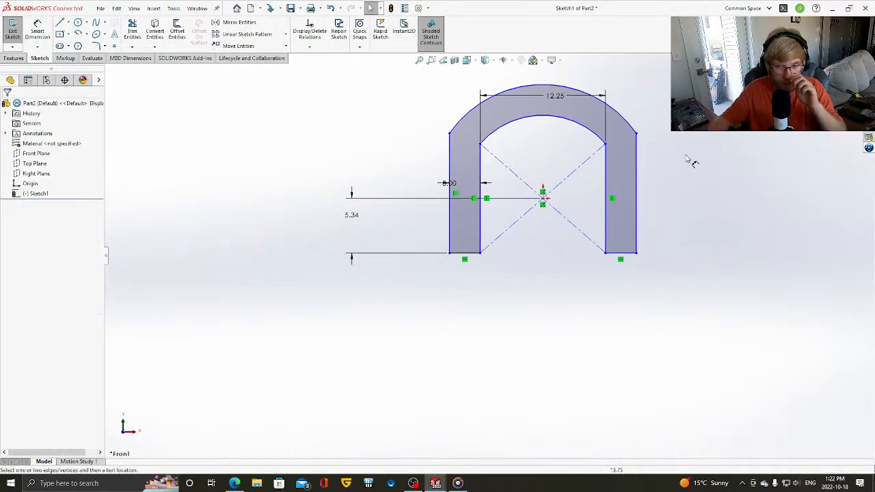
{"action": "left_click", "coordinate": [543, 198]}
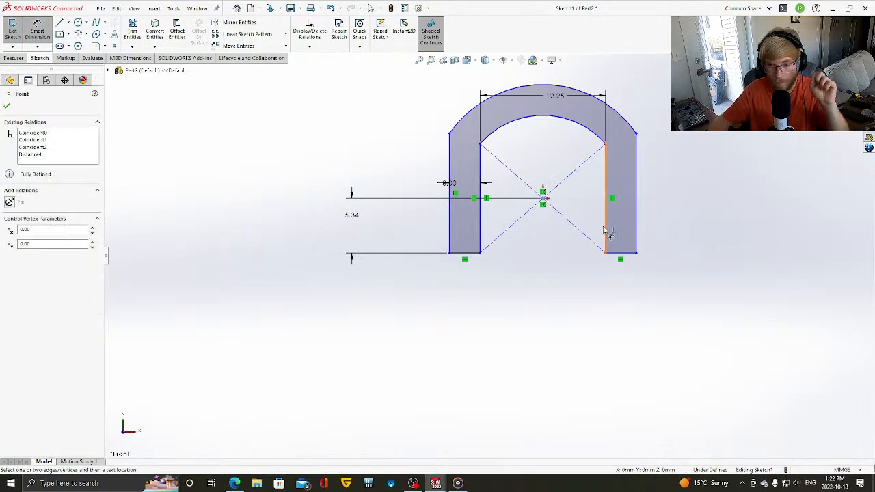
{"action": "left_click", "coordinate": [606, 232]}
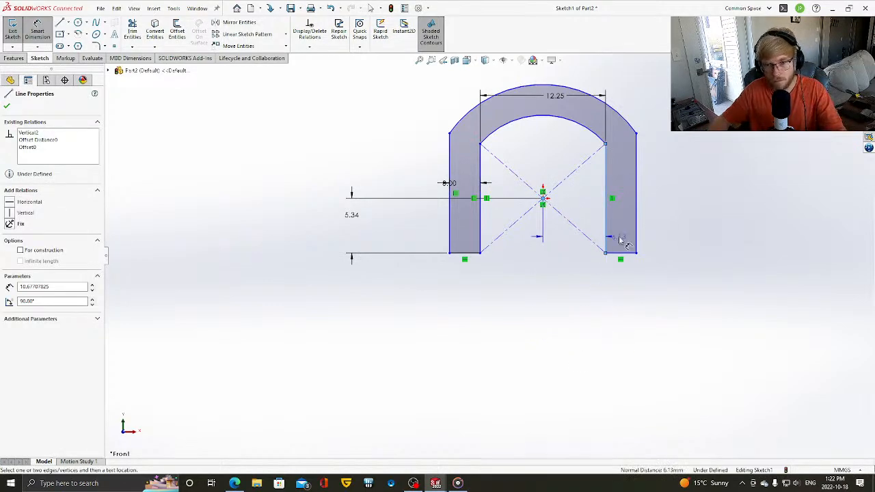
{"action": "key", "text": "Escape"}
{"action": "left_click", "coordinate": [637, 192]}
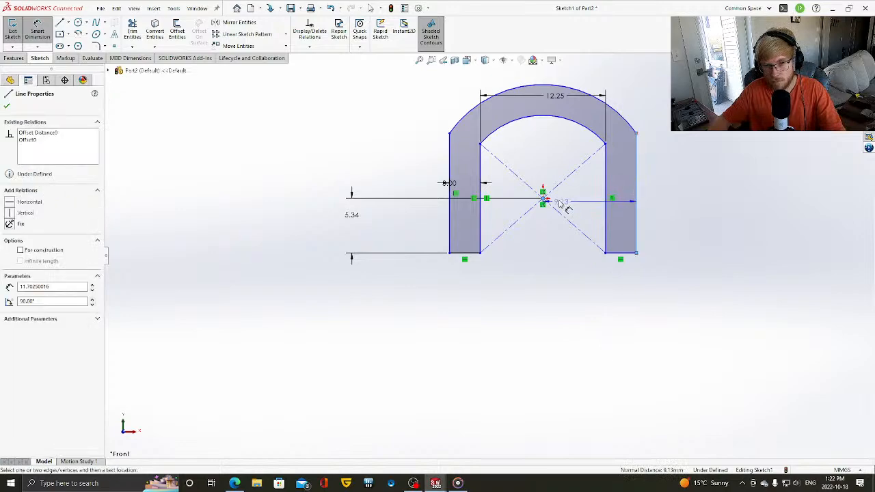
{"action": "left_click", "coordinate": [588, 373]}
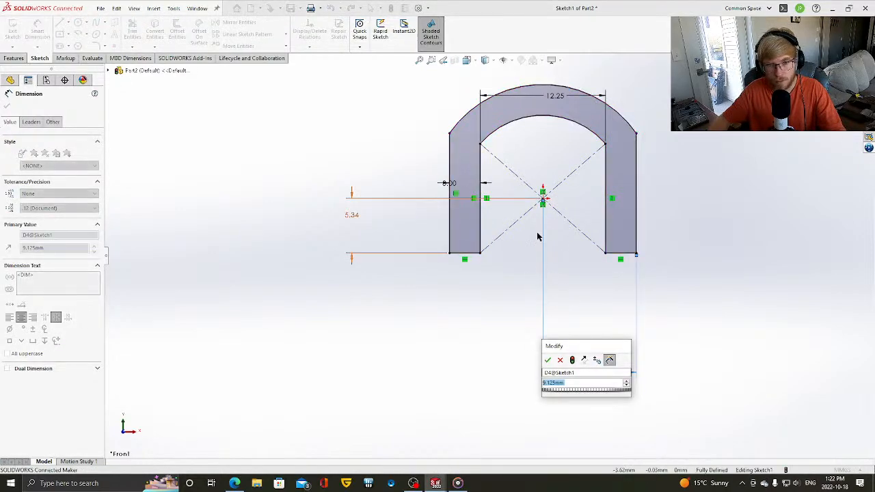
{"action": "left_click", "coordinate": [548, 360]}
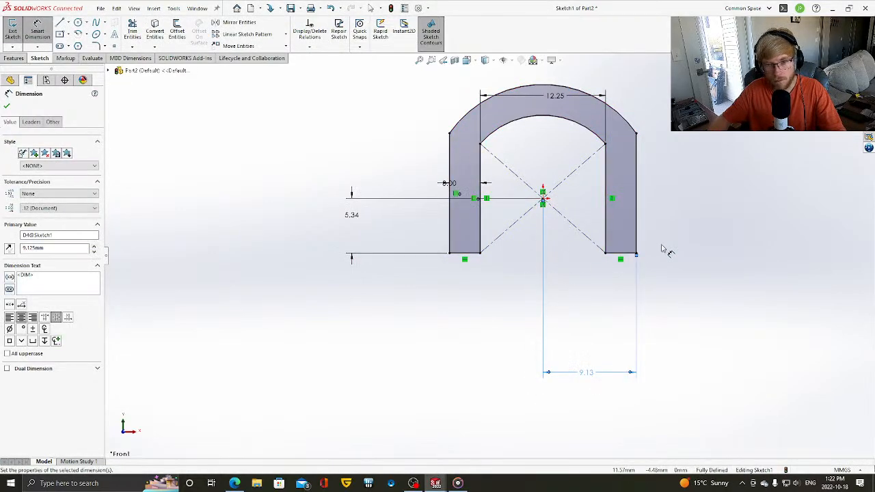
{"action": "key", "text": "Escape"}
- Extrude the closed arch profile as a blind boss 54 mm deep
{"action": "scroll", "coordinate": [588, 232], "scroll_direction": "up", "scroll_amount": 2}
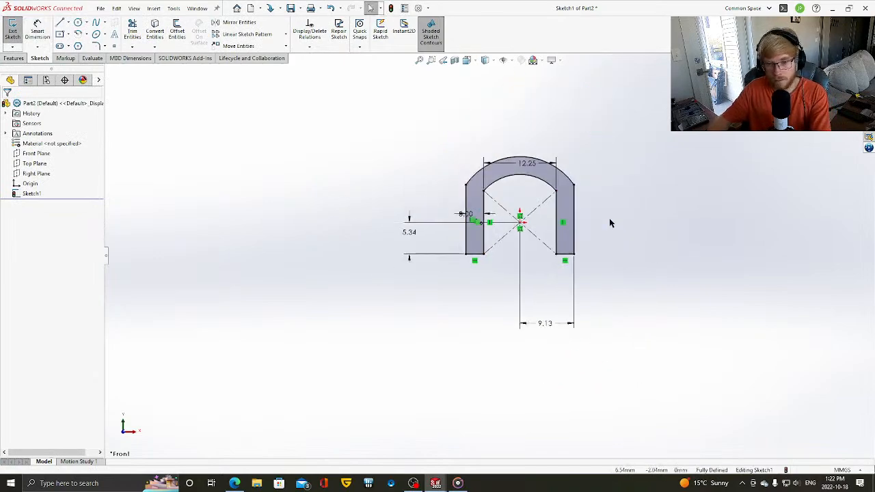
{"action": "scroll", "coordinate": [611, 223], "scroll_direction": "down", "scroll_amount": 2}
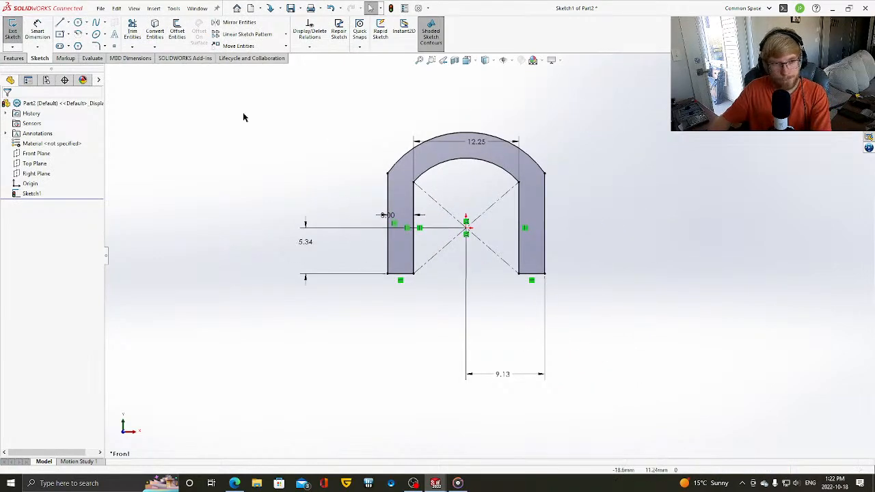
{"action": "left_click", "coordinate": [14, 58]}
{"action": "left_click", "coordinate": [17, 33]}
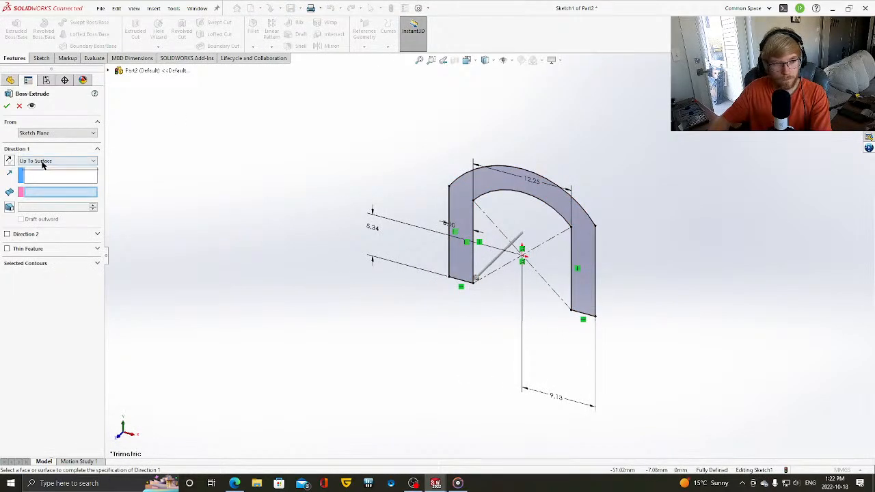
{"action": "left_click", "coordinate": [43, 162]}
{"action": "left_click", "coordinate": [29, 171]}
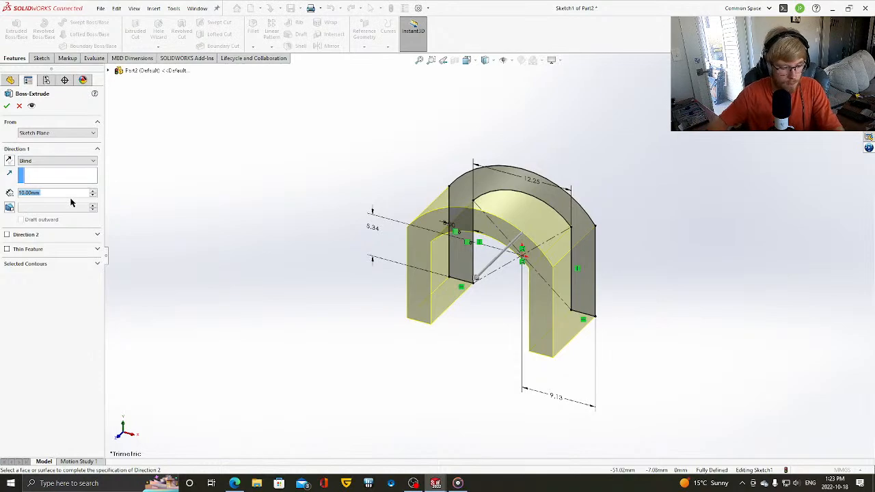
{"action": "type", "text": "56"}
{"action": "key", "text": "Return"}
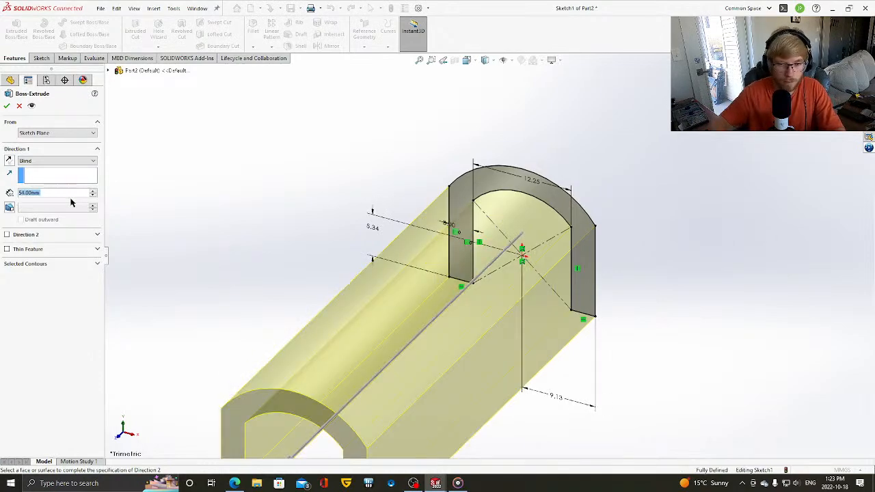
{"action": "left_click", "coordinate": [7, 106]}
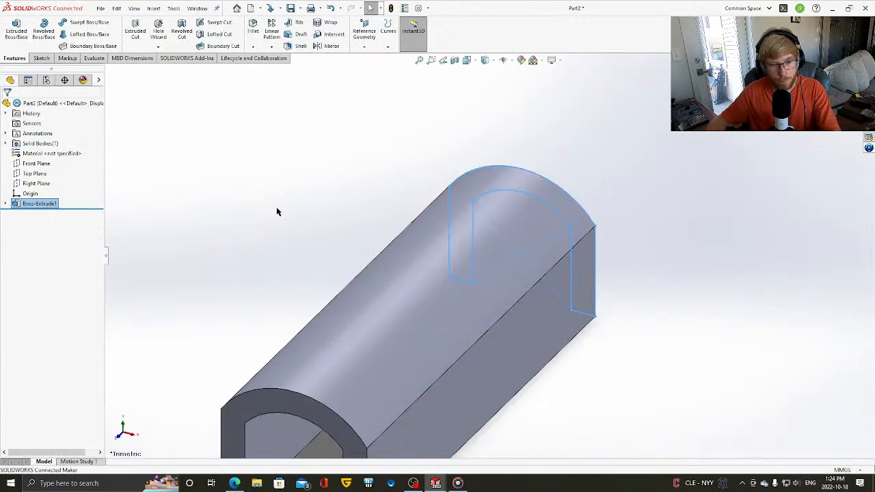
- Examine the extruded arch part from all sides, including its underside and open ends
{"action": "key", "text": "f"}
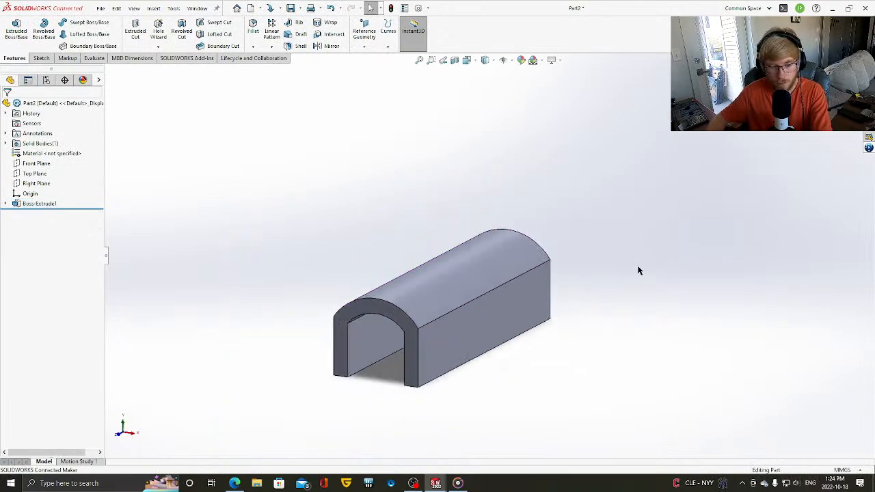
{"action": "key", "text": "Right"}
{"action": "key", "text": "Right"}
{"action": "key", "text": "Right"}
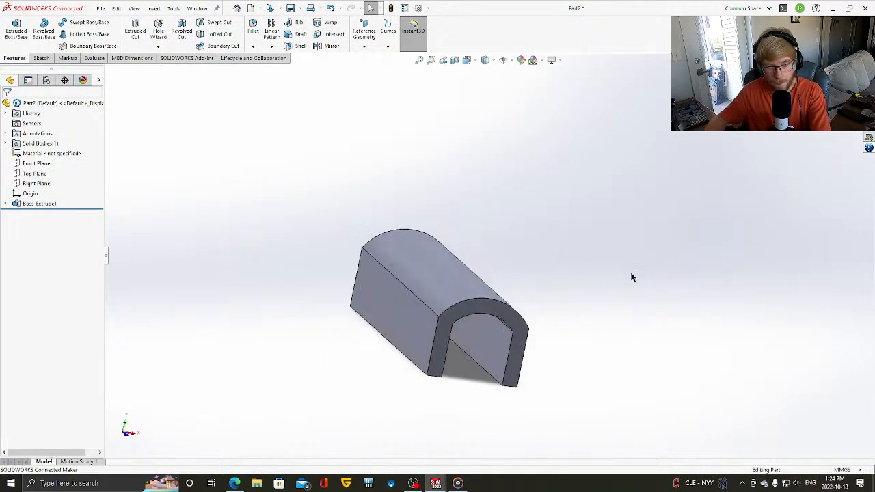
{"action": "key", "text": "Right"}
{"action": "key", "text": "Right"}
{"action": "key", "text": "Right"}
{"action": "key", "text": "Right"}
{"action": "key", "text": "Right"}
{"action": "key", "text": "Right"}
{"action": "key", "text": "Right"}
{"action": "key", "text": "Right"}
{"action": "key", "text": "Right"}
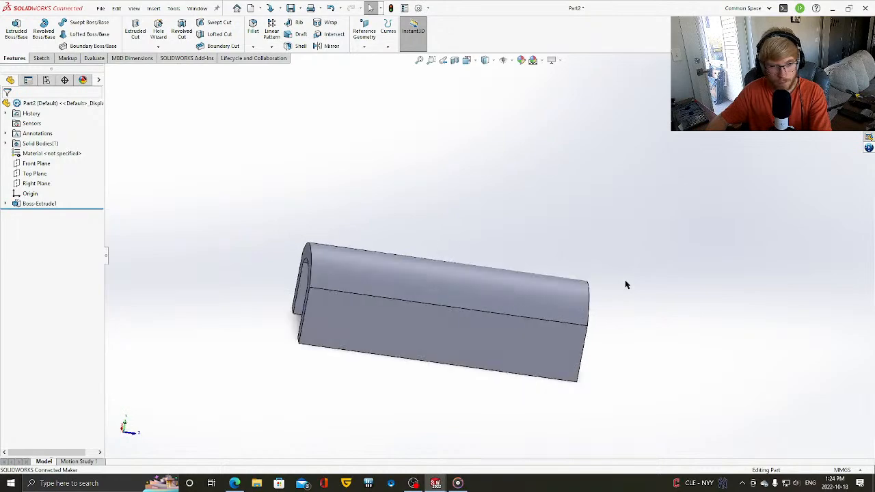
{"action": "key", "text": "Right"}
{"action": "key", "text": "Right"}
{"action": "key", "text": "Right"}
{"action": "key", "text": "Right"}
{"action": "key", "text": "Right"}
{"action": "key", "text": "Right"}
{"action": "key", "text": "Right"}
{"action": "key", "text": "Right"}
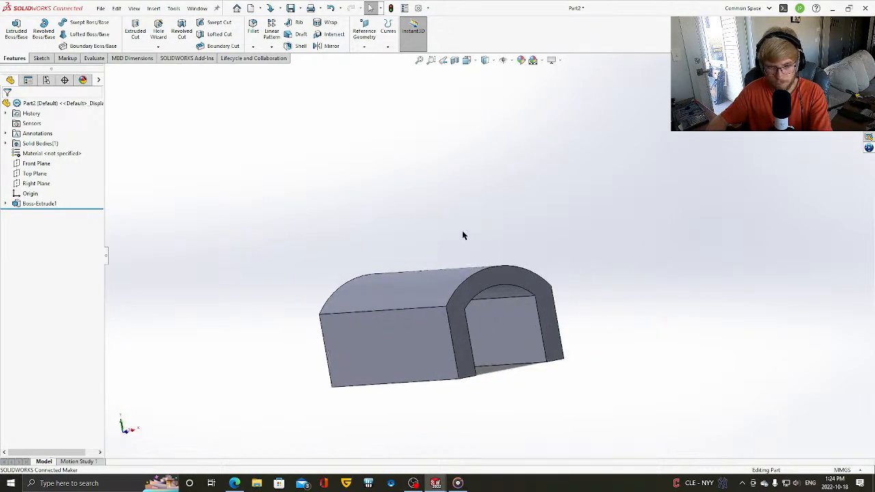
{"action": "key", "text": "Right"}
{"action": "key", "text": "Right"}
{"action": "key", "text": "Right"}
{"action": "key", "text": "Right"}
{"action": "key", "text": "Right"}
{"action": "key", "text": "Right"}
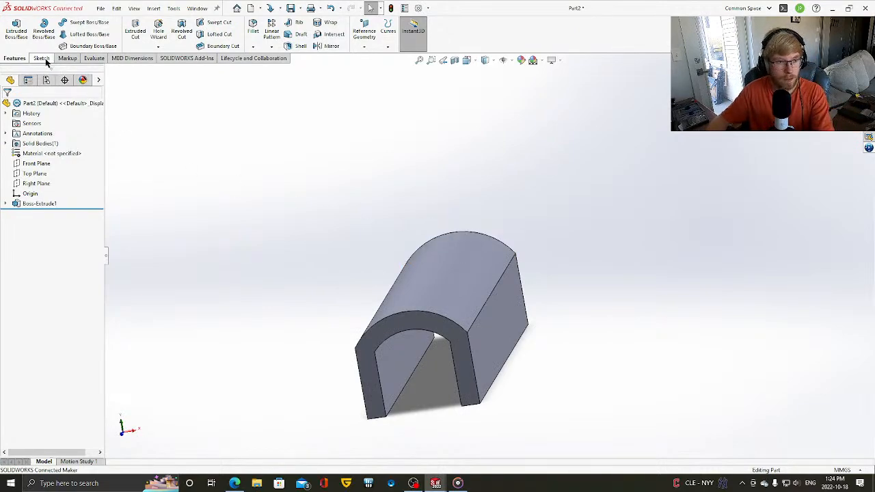
{"action": "key", "text": "Down"}
{"action": "key", "text": "Down"}
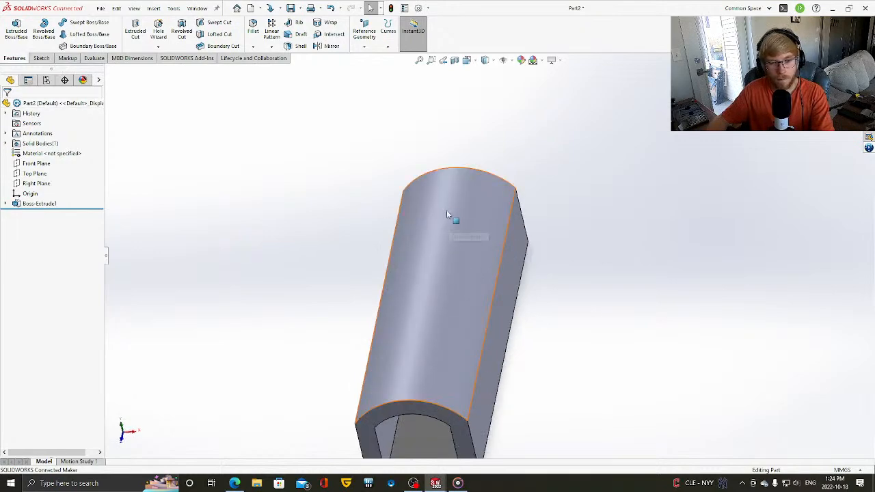
{"action": "key", "text": "Right"}
{"action": "key", "text": "Up"}
{"action": "key", "text": "Up"}
{"action": "key", "text": "Up"}
{"action": "key", "text": "Right"}
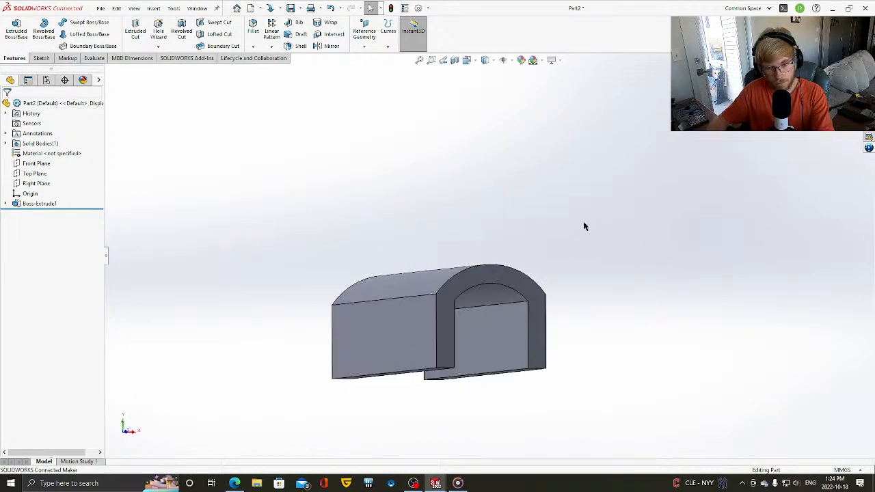
{"action": "key", "text": "Down"}
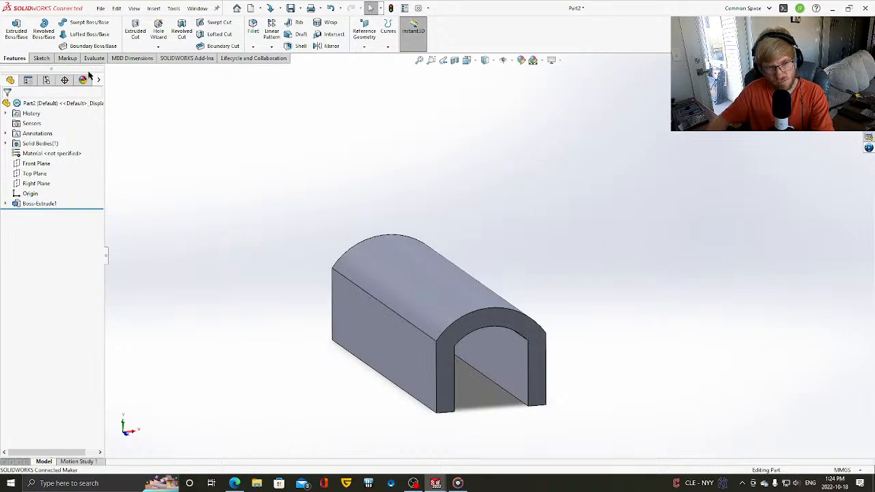
{"action": "left_click", "coordinate": [41, 58]}
{"action": "left_click", "coordinate": [80, 24]}
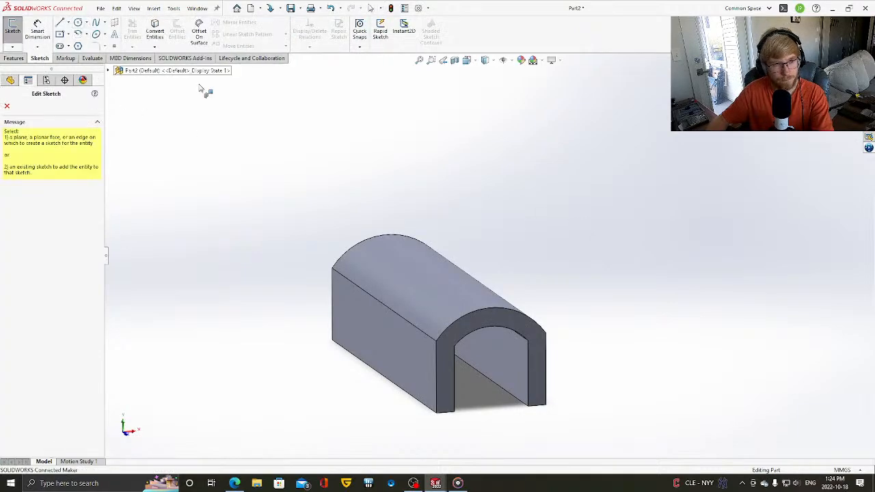
{"action": "key", "text": "Down"}
{"action": "key", "text": "Down"}
{"action": "key", "text": "Down"}
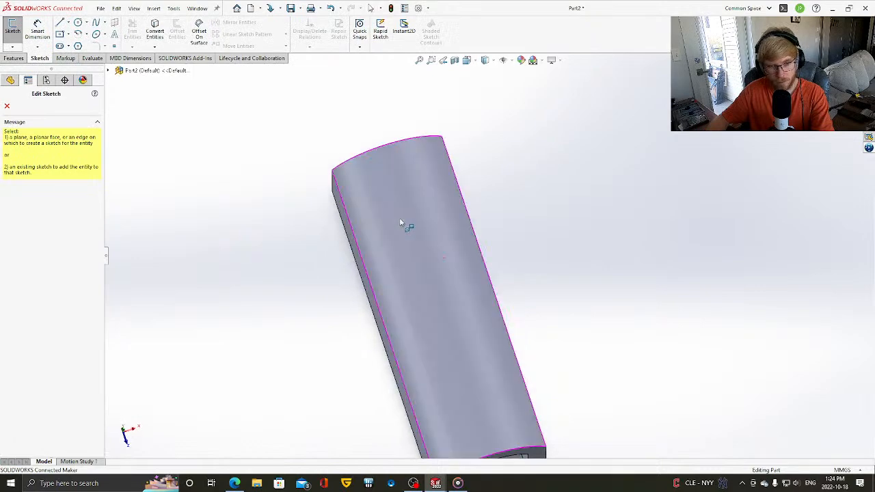
{"action": "left_click", "coordinate": [6, 108]}
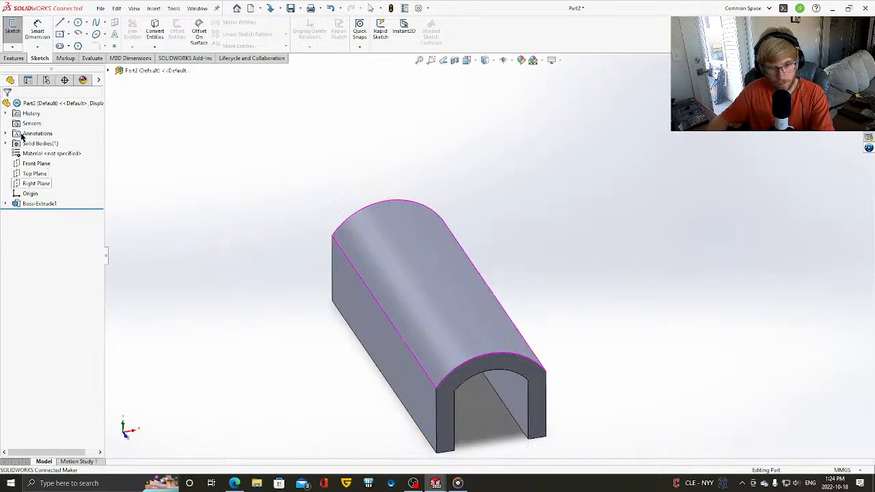
{"action": "left_click", "coordinate": [11, 60]}
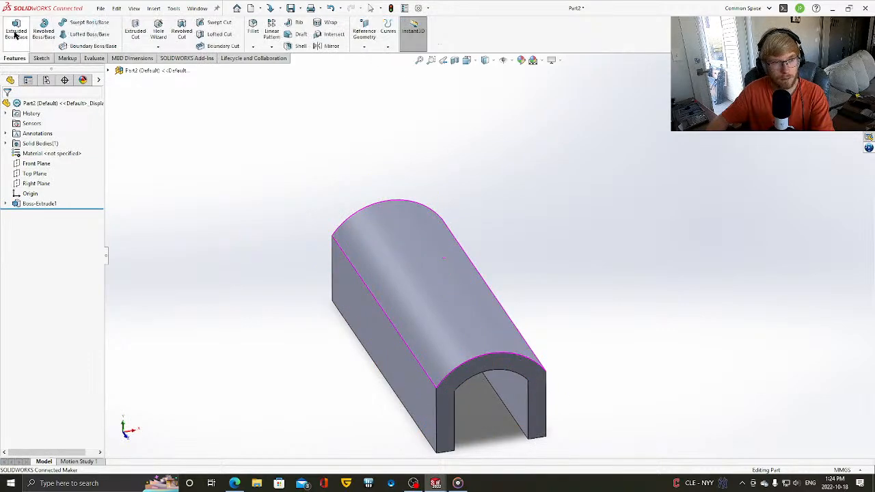
{"action": "left_click", "coordinate": [39, 59]}
{"action": "left_click", "coordinate": [11, 33]}
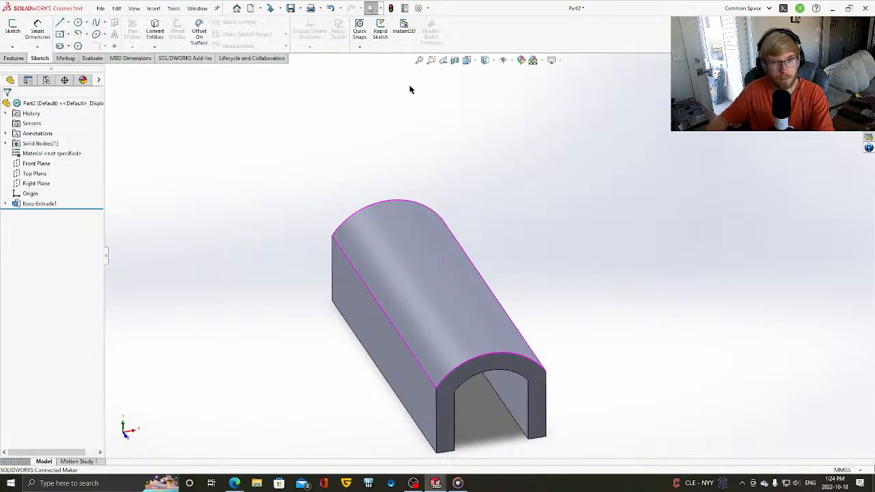
- Create a reference plane tangent to the arch's curved outer face and parallel to the bottom face of a side leg
{"action": "left_click", "coordinate": [15, 58]}
{"action": "left_click", "coordinate": [364, 40]}
{"action": "left_click", "coordinate": [371, 60]}
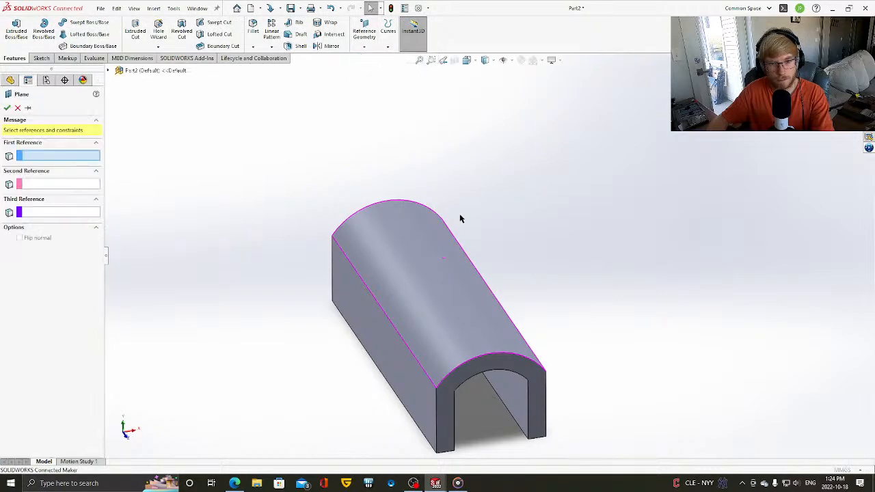
{"action": "left_click", "coordinate": [391, 227]}
{"action": "middle_click_drag", "start_coordinate": [297, 289], "coordinate": [157, 290]}
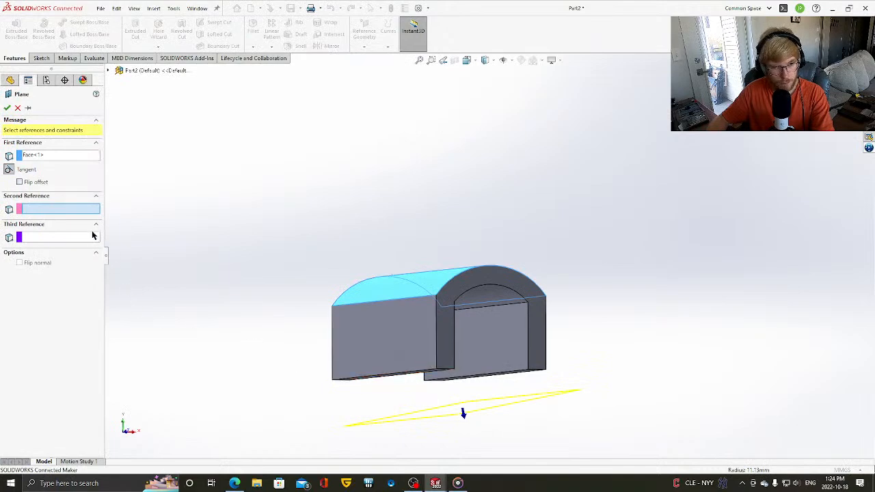
{"action": "key", "text": "Up"}
{"action": "left_click", "coordinate": [422, 340]}
{"action": "key", "text": "Down"}
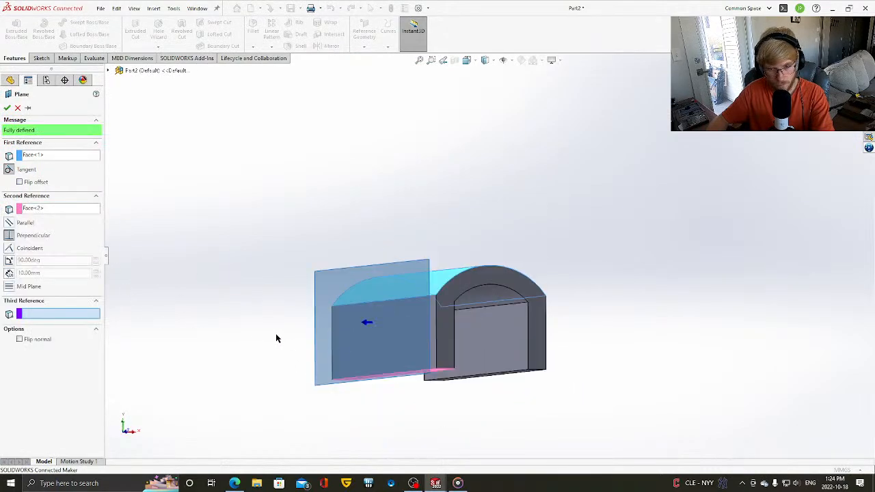
{"action": "key", "text": "Down"}
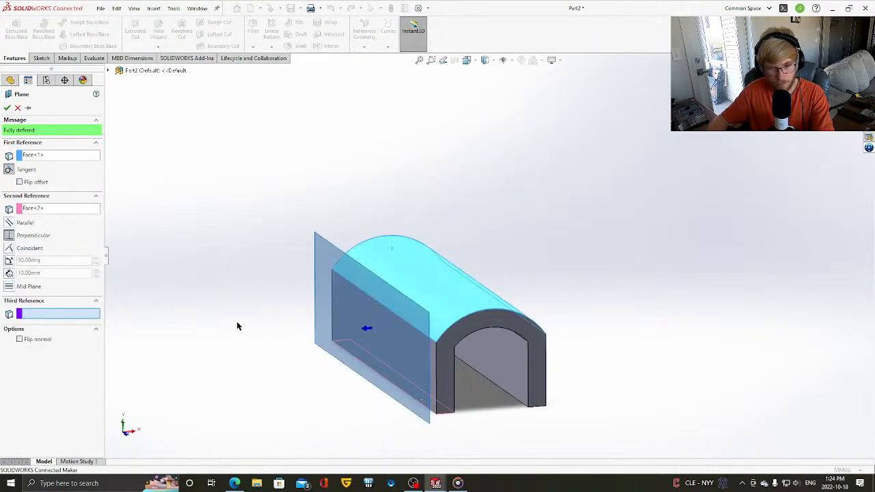
{"action": "left_click", "coordinate": [9, 223]}
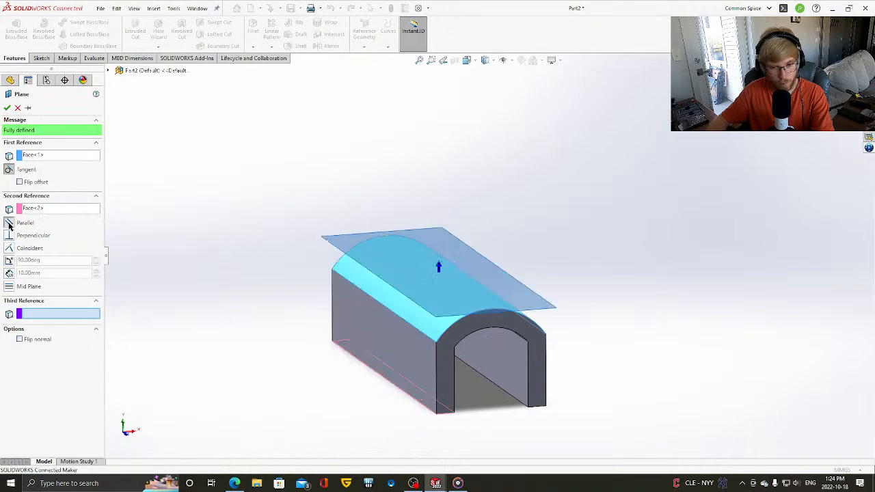
{"action": "left_click", "coordinate": [7, 109]}
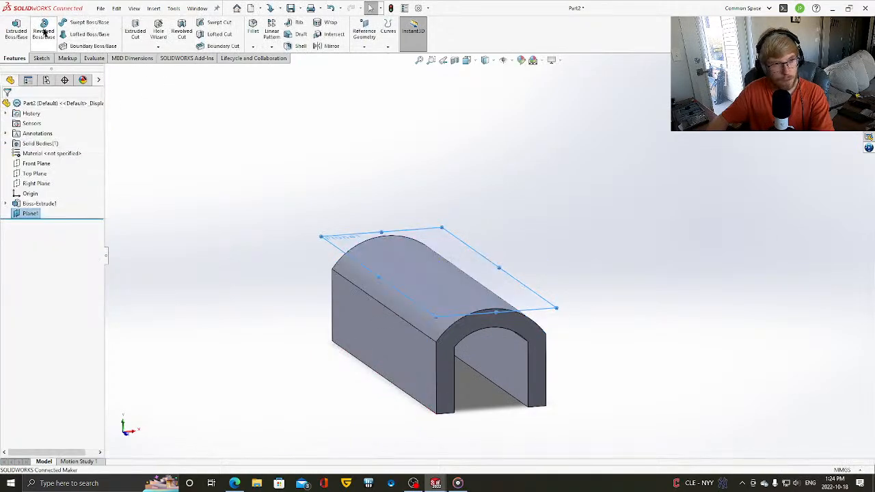
- On the new tangent plane, sketch a circle about 6 mm in diameter on the arch's centreline near its back end
{"action": "left_click", "coordinate": [34, 59]}
{"action": "left_click", "coordinate": [78, 23]}
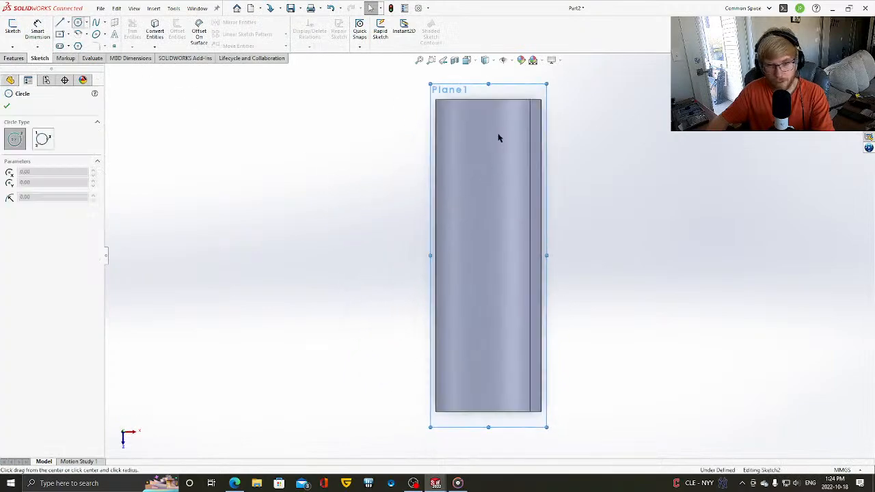
{"action": "left_click", "coordinate": [480, 136]}
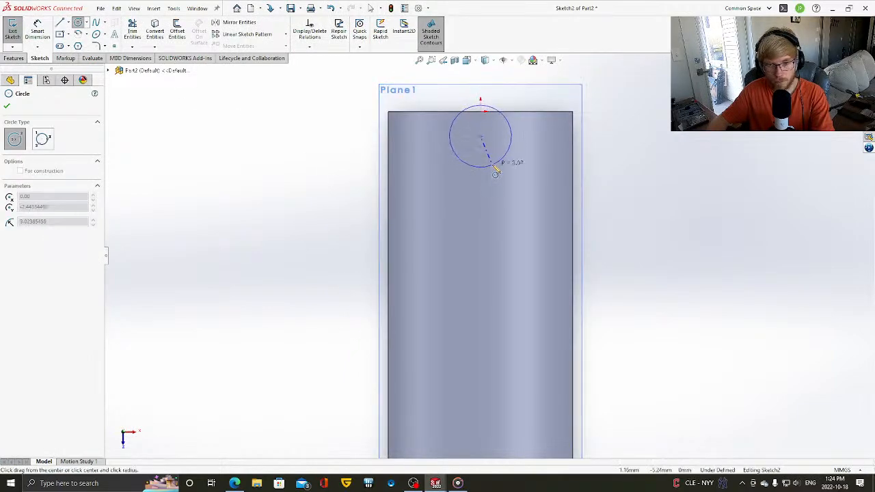
{"action": "left_click", "coordinate": [498, 168]}
{"action": "key", "text": "Escape"}
- Dimension the circle's diameter as 7.5 mm
{"action": "right_click_drag", "start_coordinate": [656, 165], "coordinate": [654, 140]}
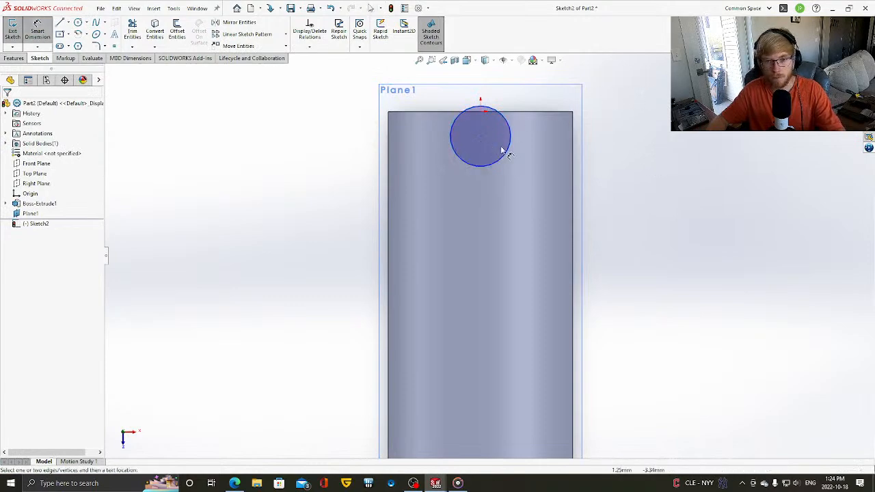
{"action": "left_click", "coordinate": [517, 149]}
{"action": "left_click", "coordinate": [708, 154]}
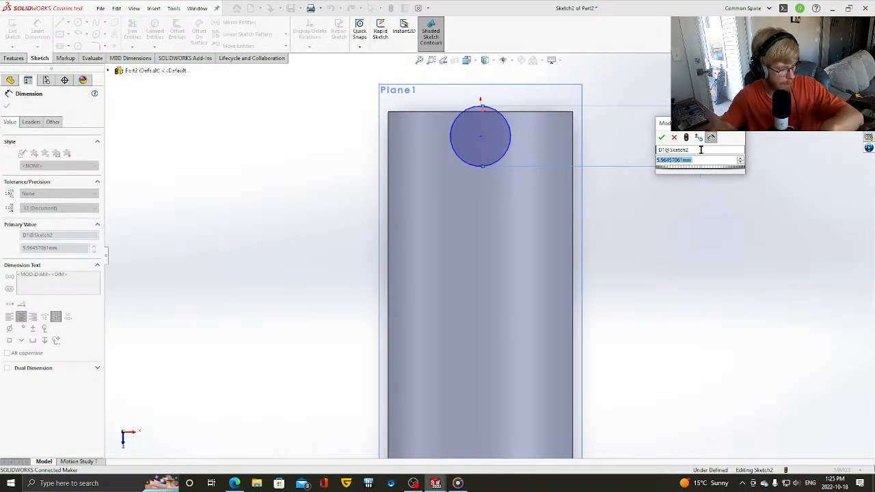
{"action": "type", "text": "7.5"}
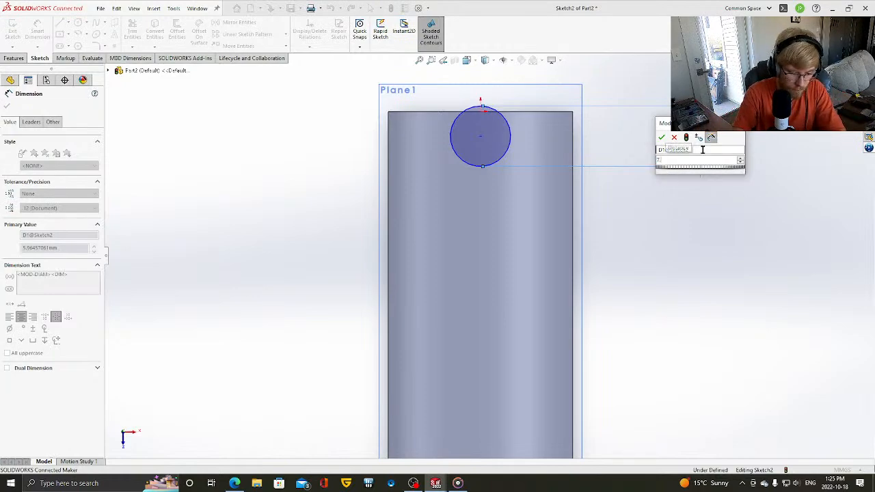
{"action": "key", "text": "Return"}
{"action": "key", "text": "Escape"}
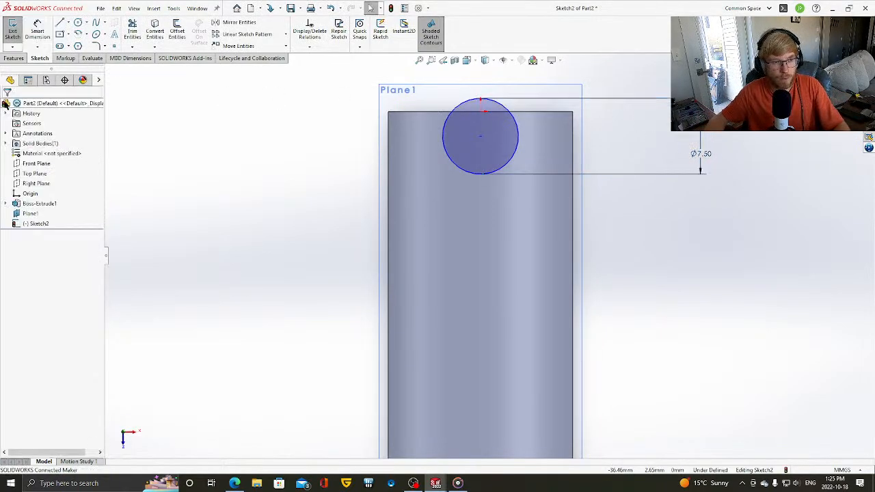
- Move the circle inward from the arch's end edge and make it tangent to that edge
{"action": "left_click", "coordinate": [483, 175]}
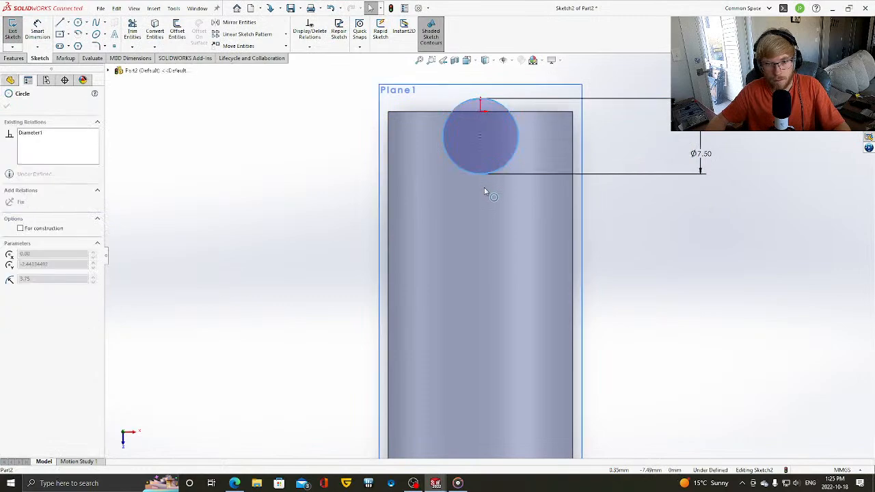
{"action": "left_click", "coordinate": [697, 248]}
{"action": "left_click_drag", "start_coordinate": [480, 139], "coordinate": [482, 165]}
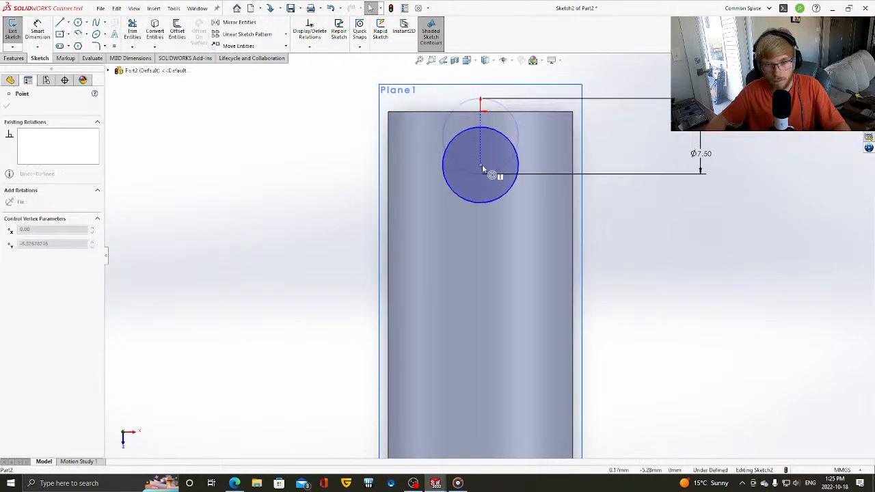
{"action": "left_click", "coordinate": [643, 223]}
{"action": "left_click", "coordinate": [478, 129]}
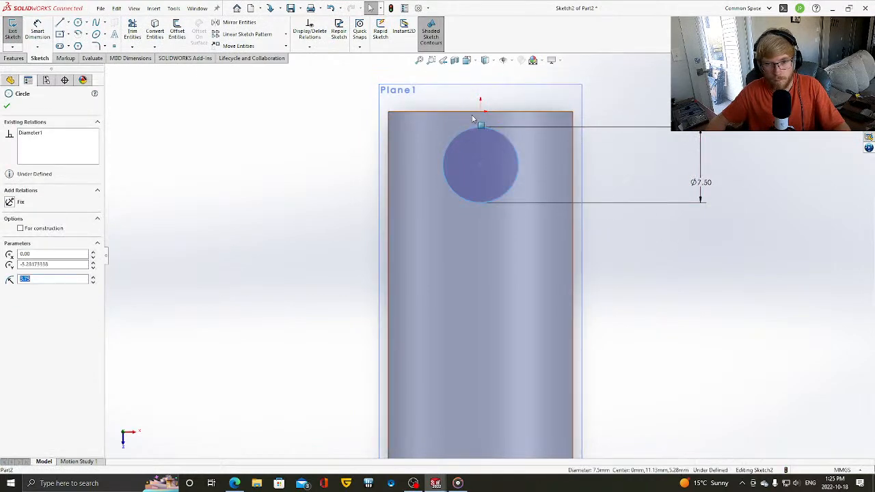
{"action": "left_click", "coordinate": [475, 112], "text": "ctrl"}
{"action": "left_click", "coordinate": [10, 254]}
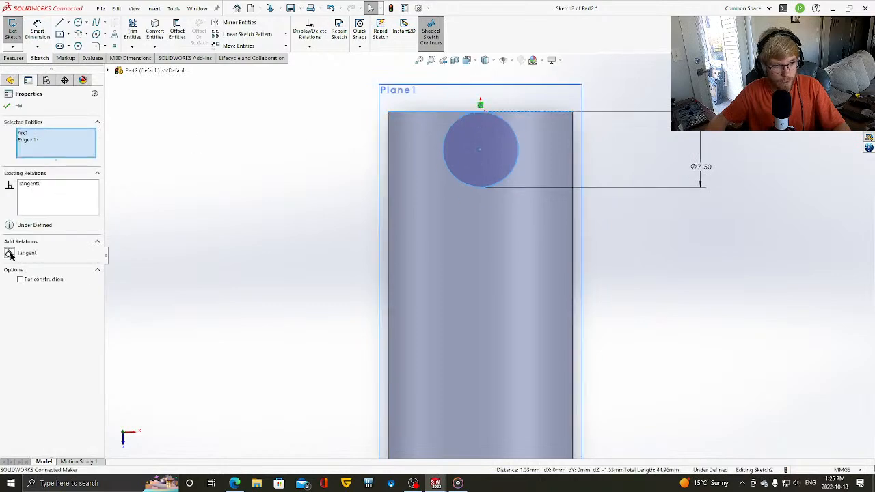
{"action": "left_click", "coordinate": [6, 108]}
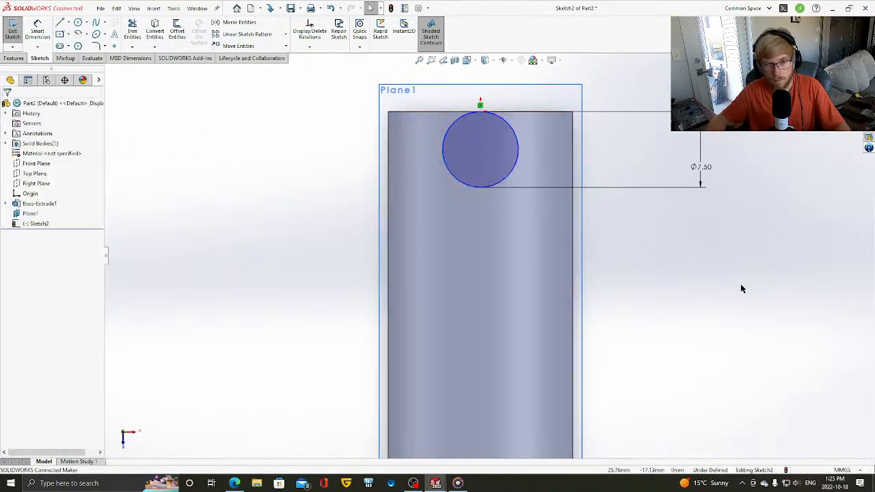
- Align the circle's centre vertically with the origin
{"action": "left_click", "coordinate": [488, 156]}
{"action": "left_click", "coordinate": [481, 104], "text": "ctrl"}
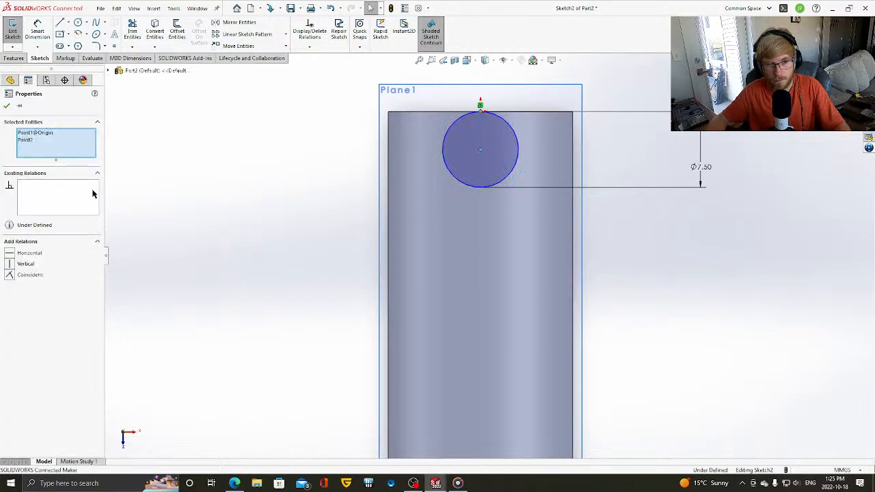
{"action": "left_click", "coordinate": [9, 264]}
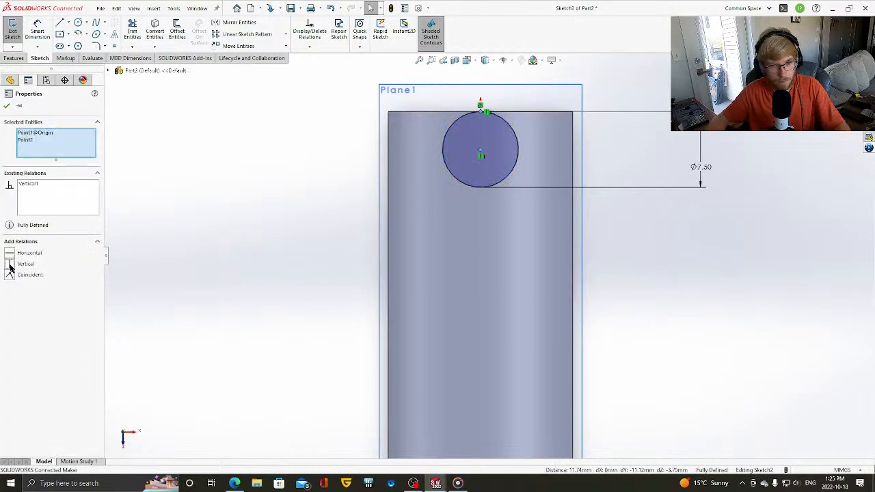
{"action": "left_click", "coordinate": [6, 106]}
- Begin a boss extrusion of the 7.5 mm circle and try the Up To Surface end condition
{"action": "left_click", "coordinate": [14, 59]}
{"action": "left_click", "coordinate": [15, 29]}
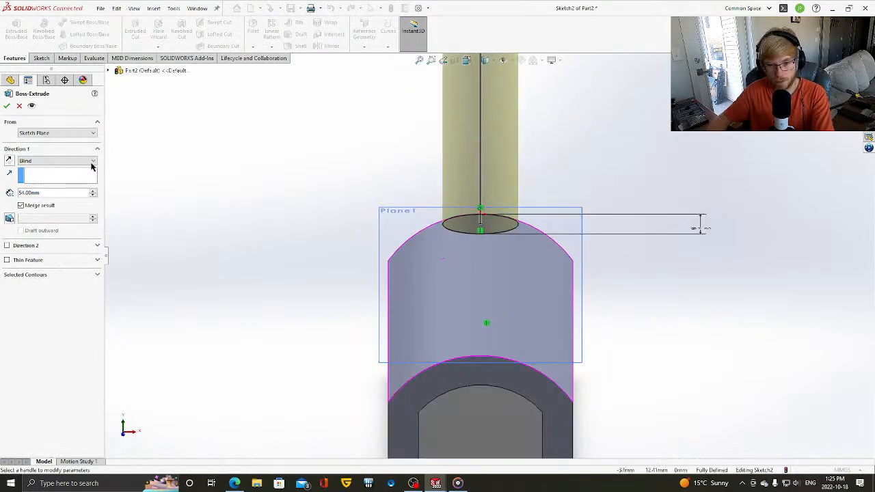
{"action": "left_click", "coordinate": [52, 163]}
{"action": "left_click", "coordinate": [50, 188]}
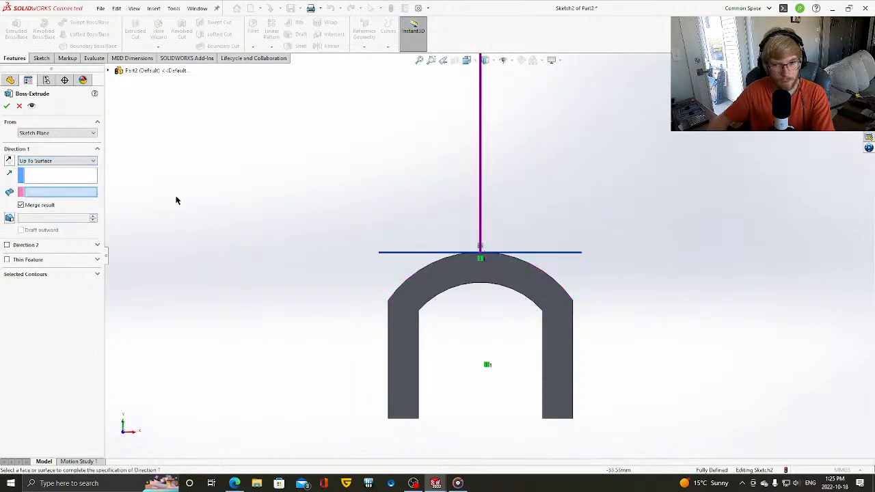
{"action": "scroll", "coordinate": [417, 269], "scroll_direction": "down", "scroll_amount": 1}
{"action": "scroll", "coordinate": [415, 270], "scroll_direction": "up", "scroll_amount": 4}
{"action": "left_click", "coordinate": [243, 256]}
{"action": "key", "text": "Down"}
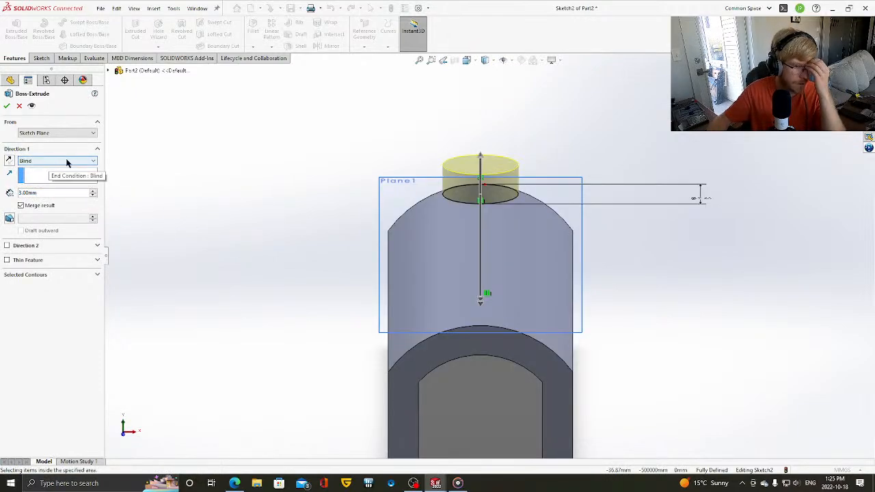
- Try Through All and Up To Surface for the circle's extrusion, directing it down through the arch
{"action": "left_click", "coordinate": [64, 163]}
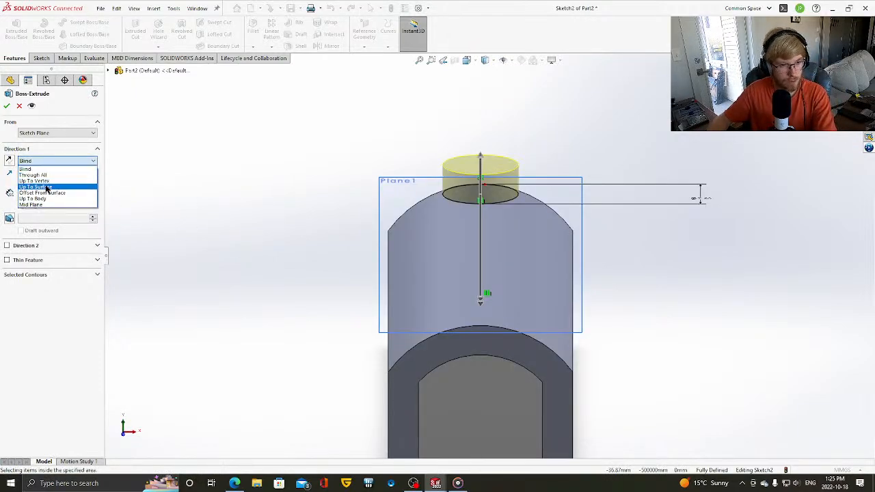
{"action": "left_click", "coordinate": [41, 181]}
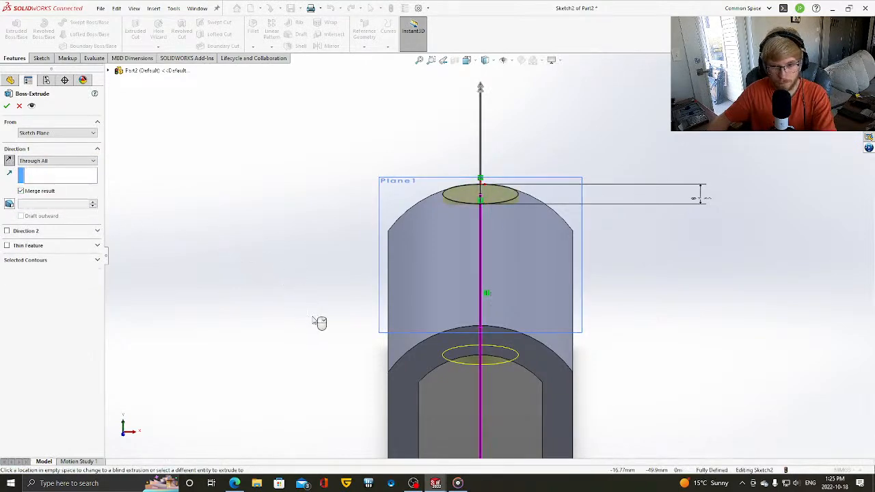
{"action": "left_click", "coordinate": [69, 162]}
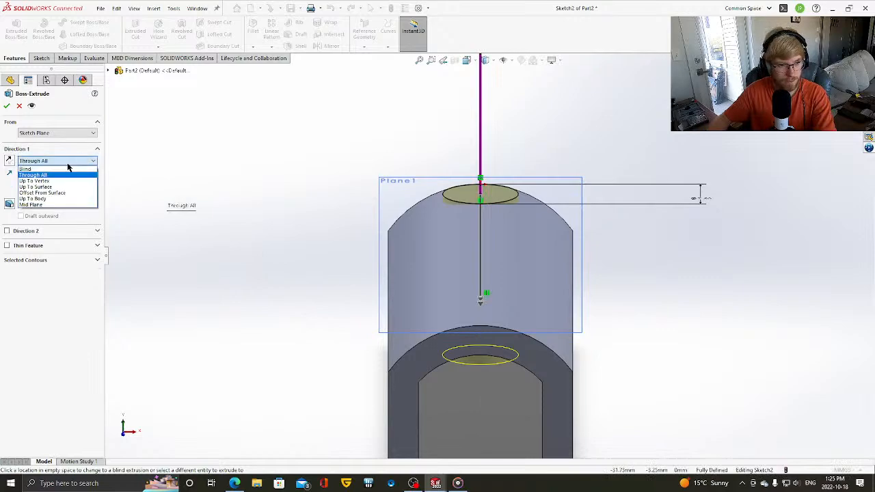
{"action": "left_click", "coordinate": [35, 187]}
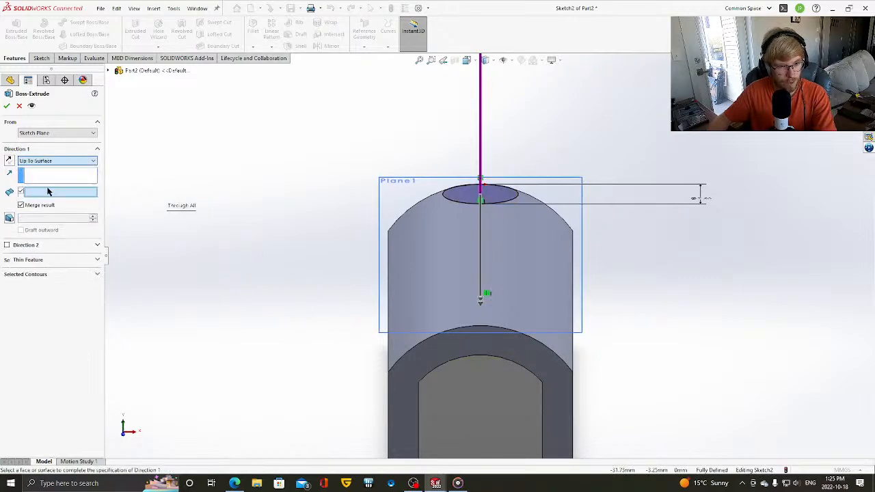
{"action": "key", "text": "Up"}
{"action": "key", "text": "Up"}
{"action": "key", "text": "Up"}
{"action": "key", "text": "Up"}
{"action": "left_click", "coordinate": [316, 341]}
{"action": "key", "text": "Up"}
{"action": "key", "text": "Up"}
{"action": "key", "text": "Down"}
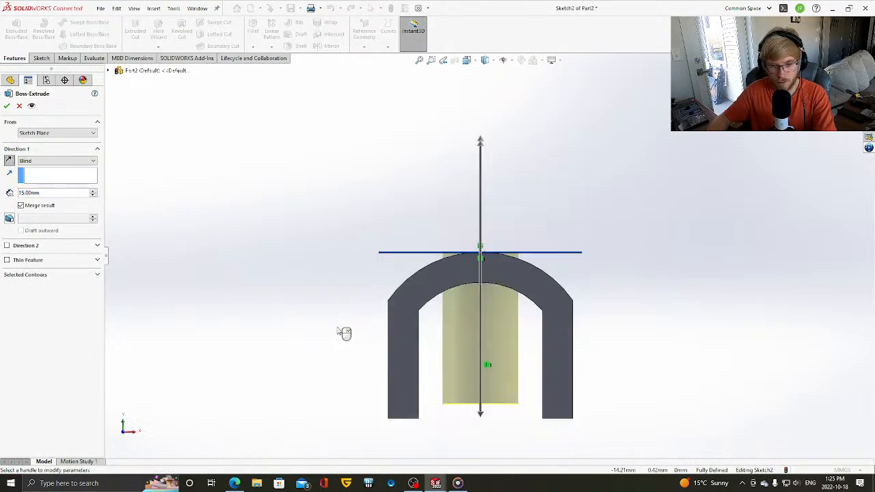
- Try the Up To Surface end condition from beneath the arch and return the circle's extrusion to Blind, directed upward at 4 mm
{"action": "key", "text": "Up"}
{"action": "left_click", "coordinate": [47, 162]}
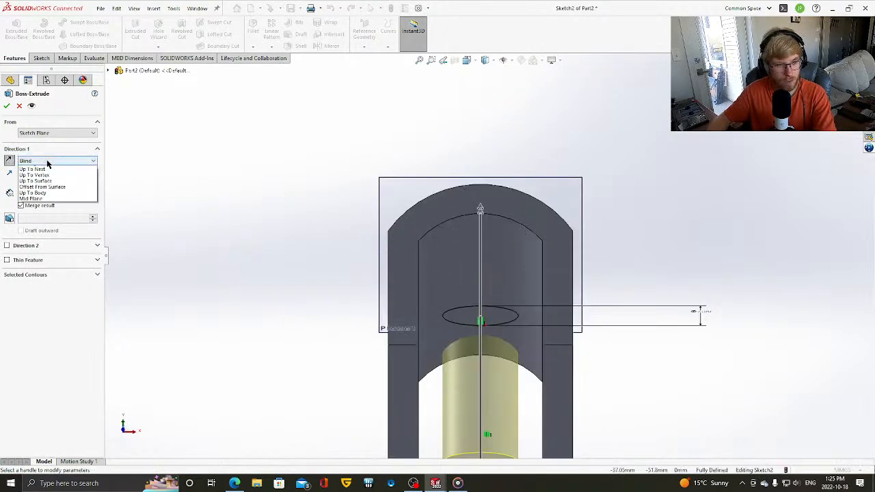
{"action": "left_click", "coordinate": [36, 180]}
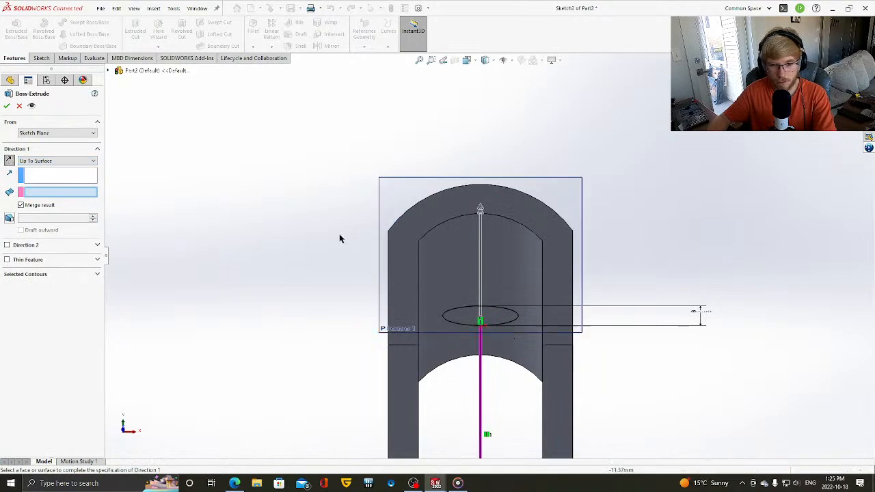
{"action": "left_click", "coordinate": [279, 266]}
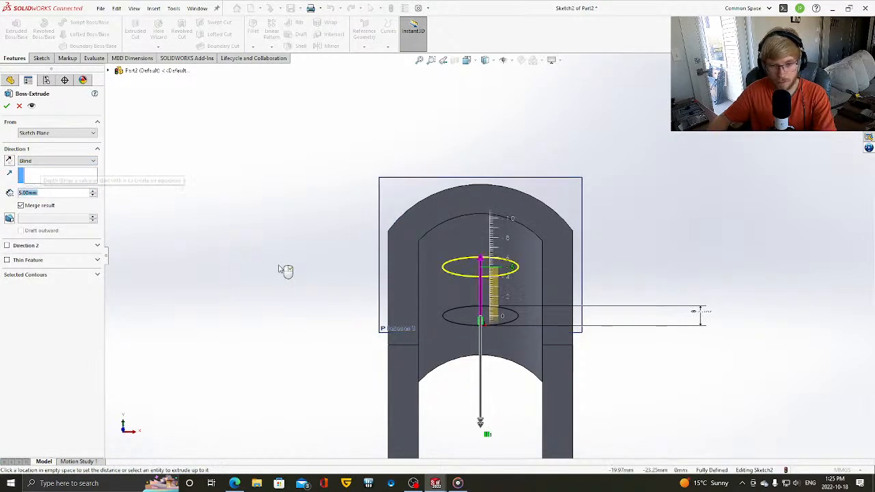
{"action": "left_click", "coordinate": [279, 279]}
{"action": "key", "text": "Down"}
{"action": "key", "text": "Down"}
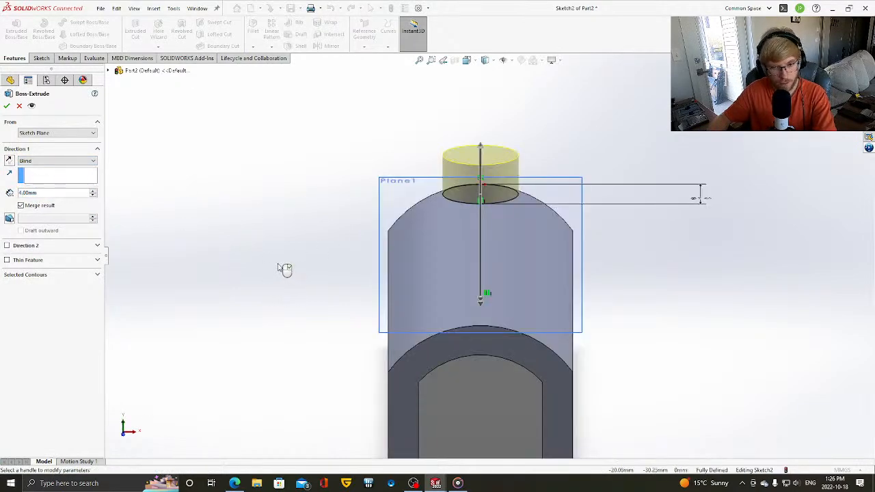
- Extrude the circle Up To Surface to the arch's outer curved face, with a 4 mm Blind second direction upward
{"action": "left_click", "coordinate": [56, 160]}
{"action": "left_click", "coordinate": [40, 179]}
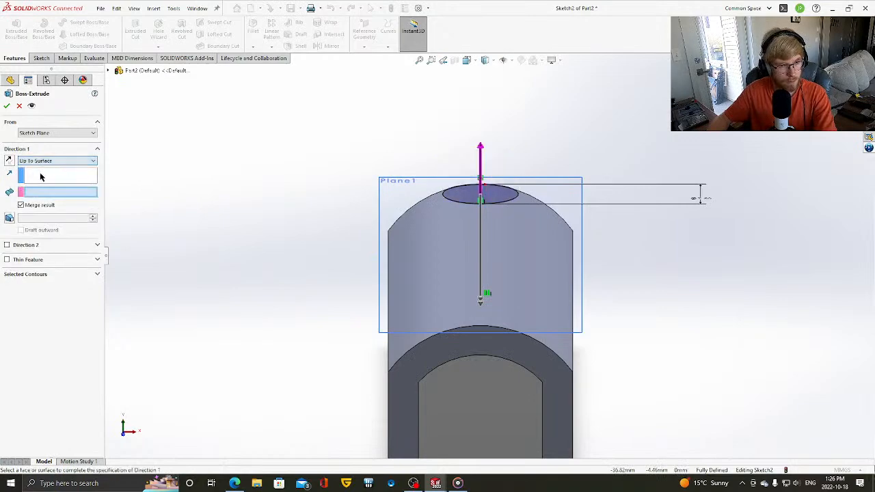
{"action": "left_click", "coordinate": [420, 234]}
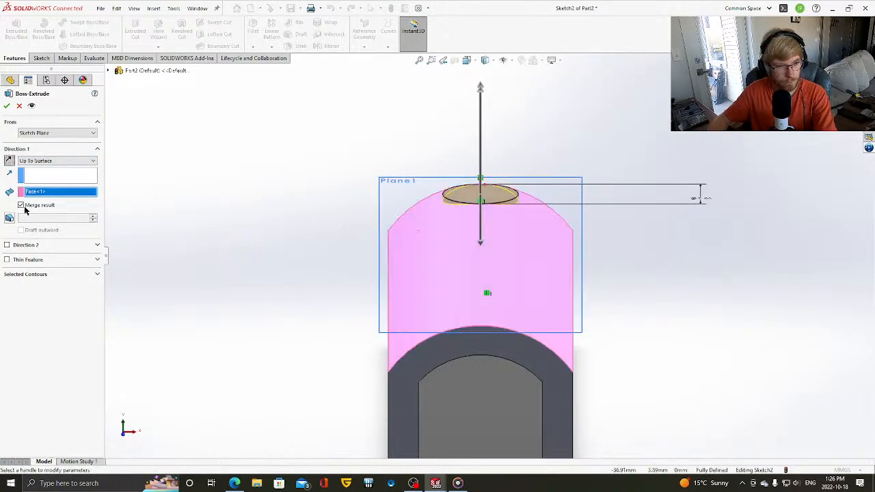
{"action": "left_click", "coordinate": [7, 244]}
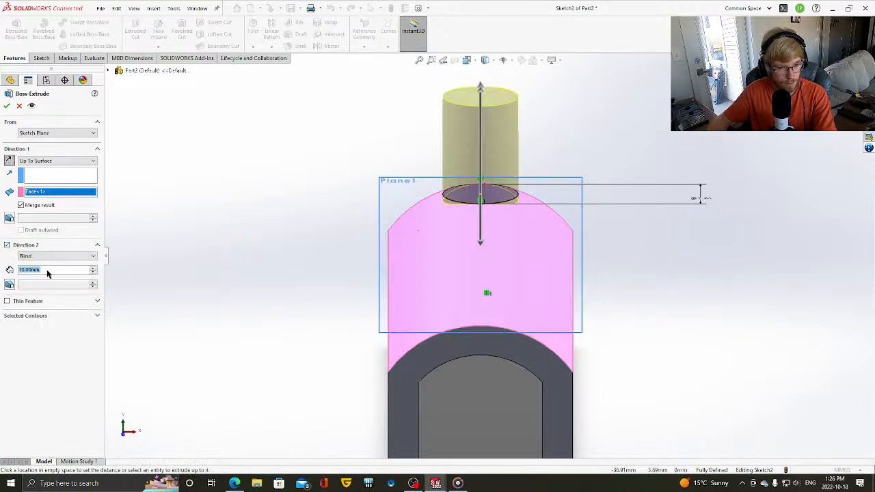
{"action": "type", "text": "4"}
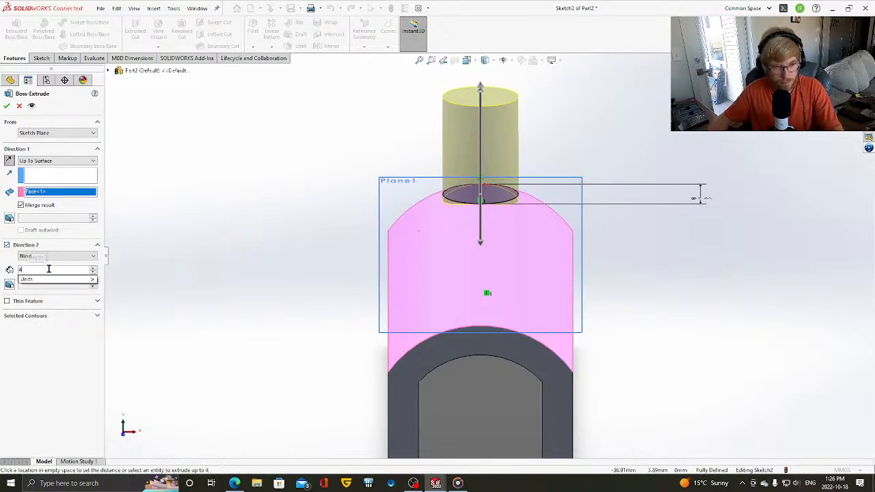
{"action": "key", "text": "Return"}
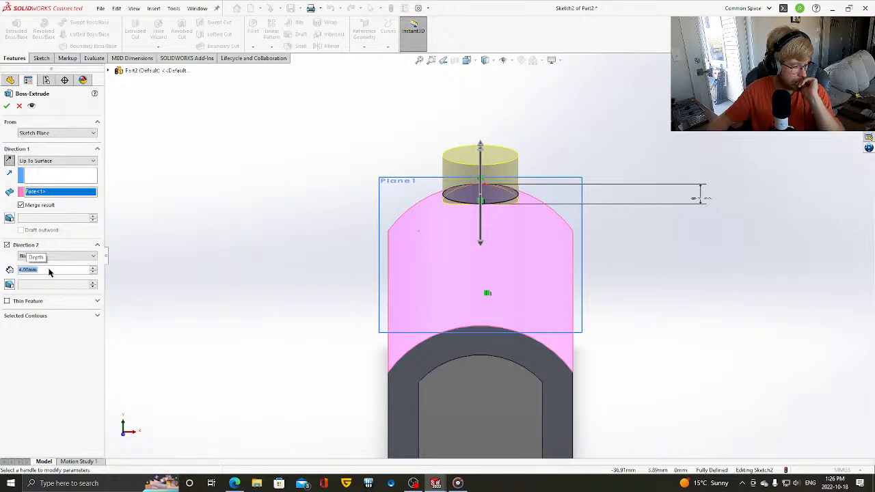
{"action": "left_click", "coordinate": [7, 105]}
- Examine the arch and its round boss from all sides, including the underside
{"action": "middle_click_drag", "start_coordinate": [226, 218], "coordinate": [588, 262]}
{"action": "scroll", "coordinate": [608, 269], "scroll_direction": "down", "scroll_amount": 5}
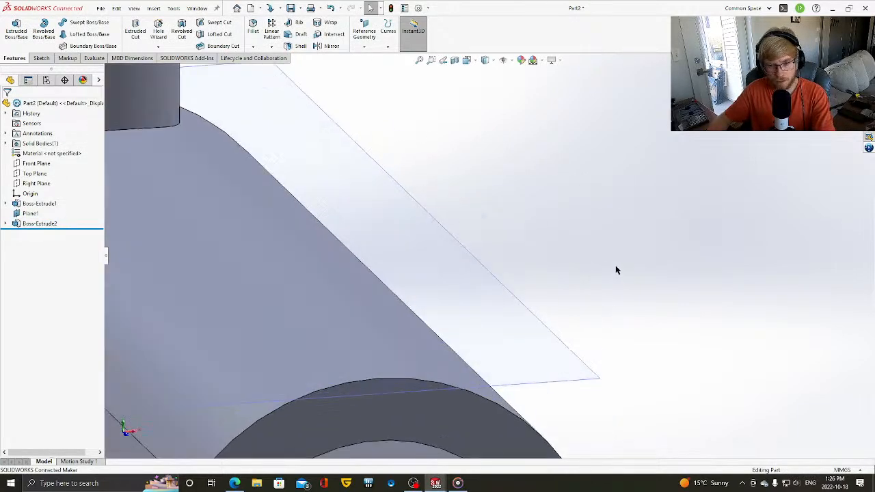
{"action": "scroll", "coordinate": [616, 268], "scroll_direction": "up", "scroll_amount": 8}
{"action": "scroll", "coordinate": [612, 261], "scroll_direction": "up", "scroll_amount": 5}
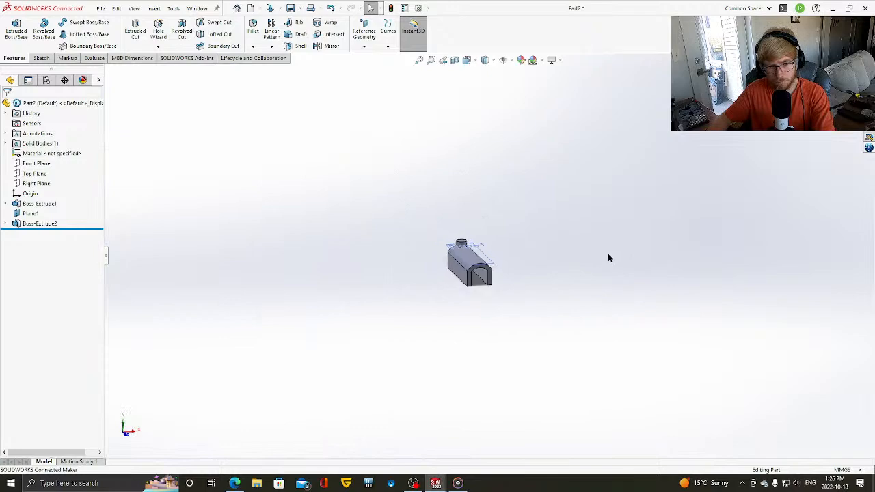
{"action": "key", "text": "Left"}
{"action": "key", "text": "Left"}
{"action": "key", "text": "Left"}
{"action": "key", "text": "Left"}
{"action": "key", "text": "Left"}
{"action": "key", "text": "Left"}
{"action": "key", "text": "Left"}
{"action": "key", "text": "Left"}
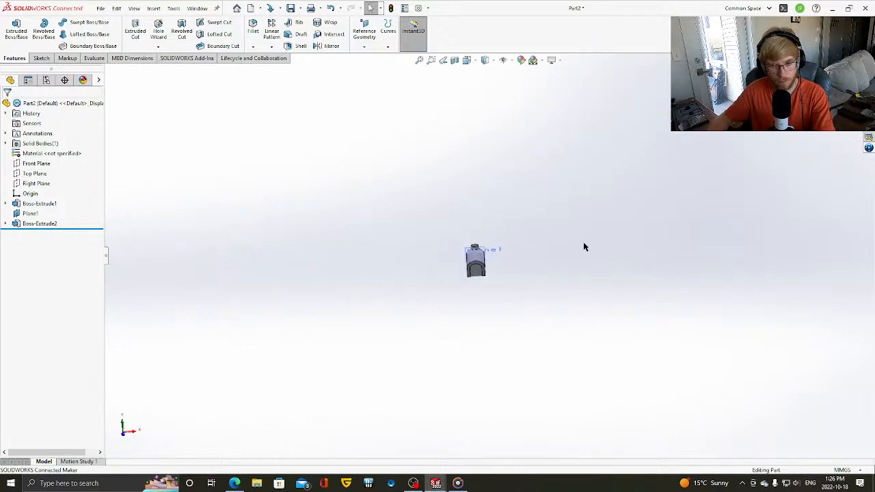
{"action": "key", "text": "Left"}
{"action": "key", "text": "Left"}
{"action": "key", "text": "Left"}
{"action": "key", "text": "Left"}
{"action": "key", "text": "Left"}
{"action": "key", "text": "Left"}
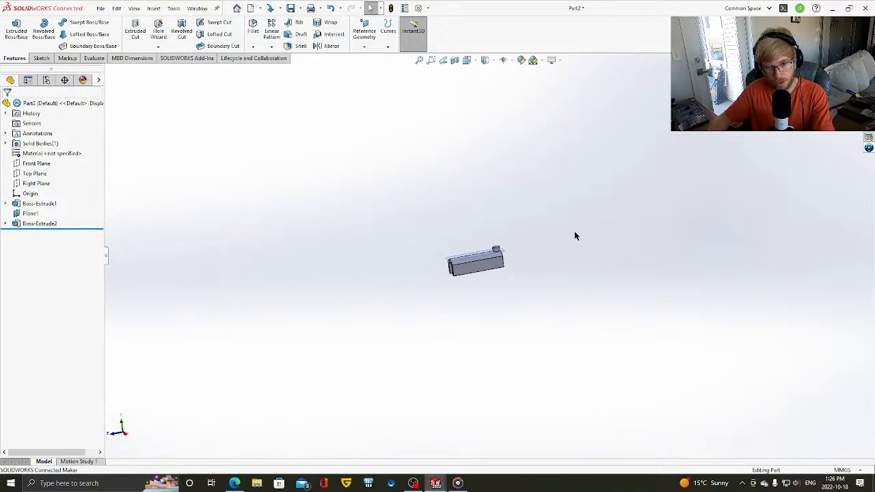
{"action": "key", "text": "Left"}
{"action": "key", "text": "Left"}
{"action": "key", "text": "Left"}
{"action": "key", "text": "Left"}
{"action": "key", "text": "Left"}
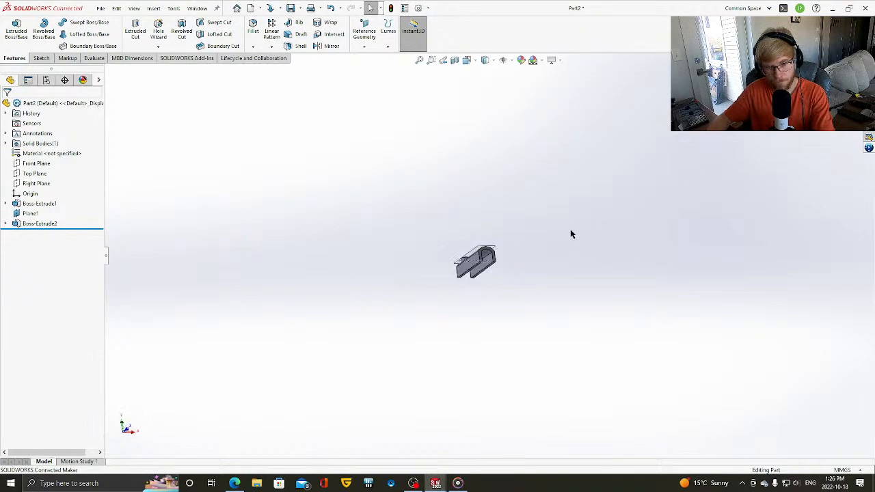
{"action": "key", "text": "Left"}
{"action": "key", "text": "Left"}
{"action": "key", "text": "Left"}
{"action": "key", "text": "Left"}
{"action": "key", "text": "Left"}
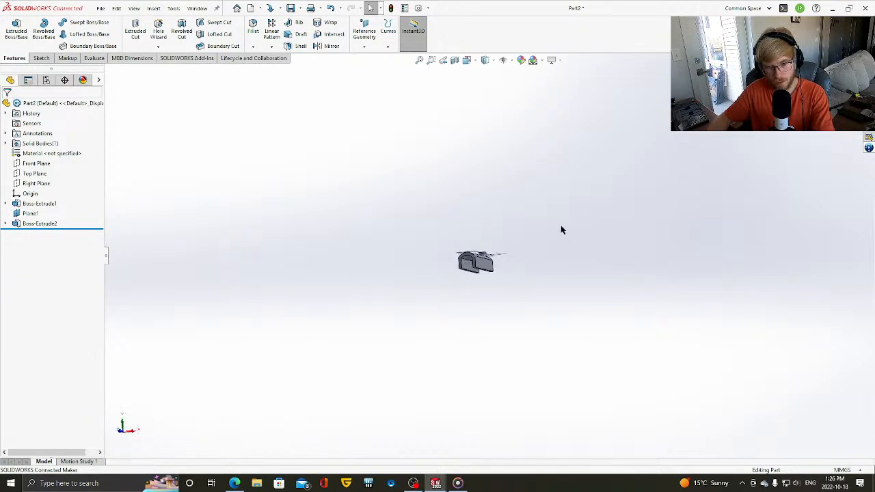
{"action": "scroll", "coordinate": [551, 228], "scroll_direction": "down", "scroll_amount": 5}
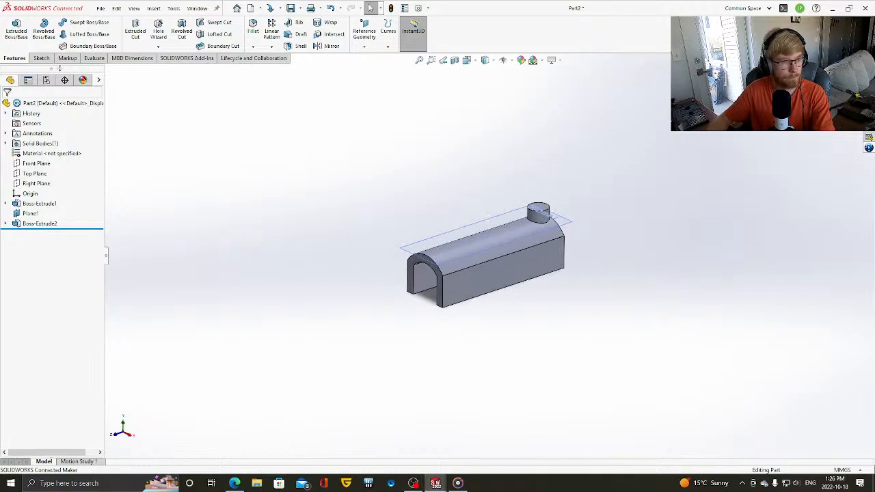
{"action": "left_click", "coordinate": [39, 58]}
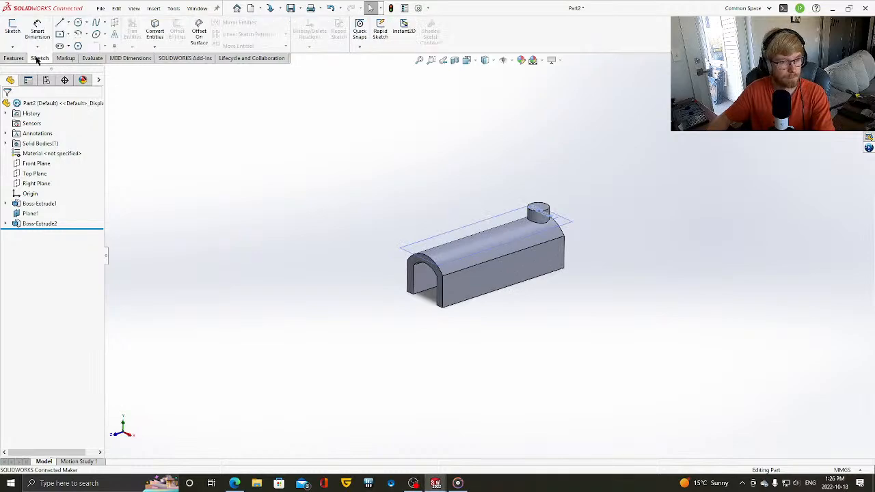
{"action": "scroll", "coordinate": [379, 275], "scroll_direction": "down", "scroll_amount": 2}
{"action": "left_click", "coordinate": [12, 29]}
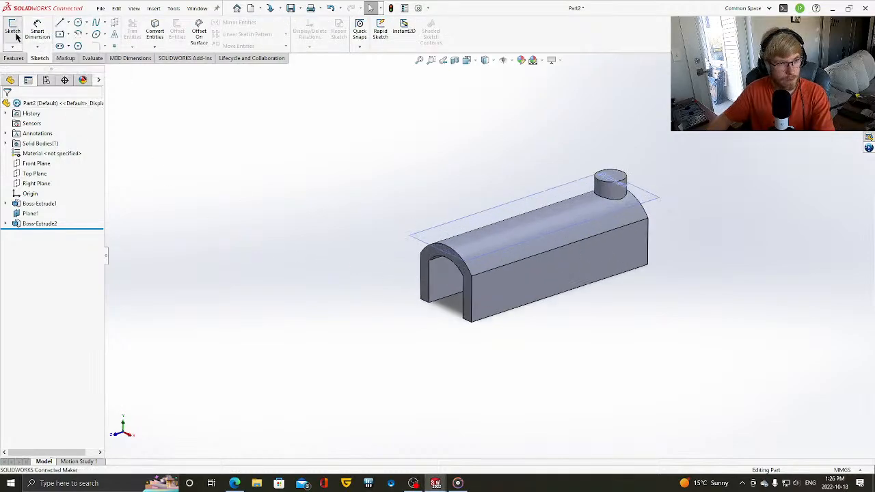
{"action": "left_click", "coordinate": [7, 107]}
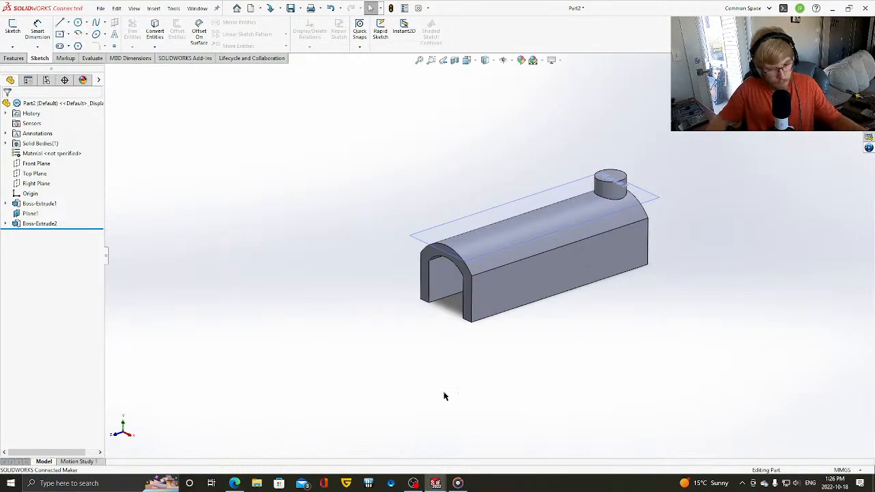
{"action": "left_click", "coordinate": [414, 483]}
{"action": "left_click", "coordinate": [745, 418]}
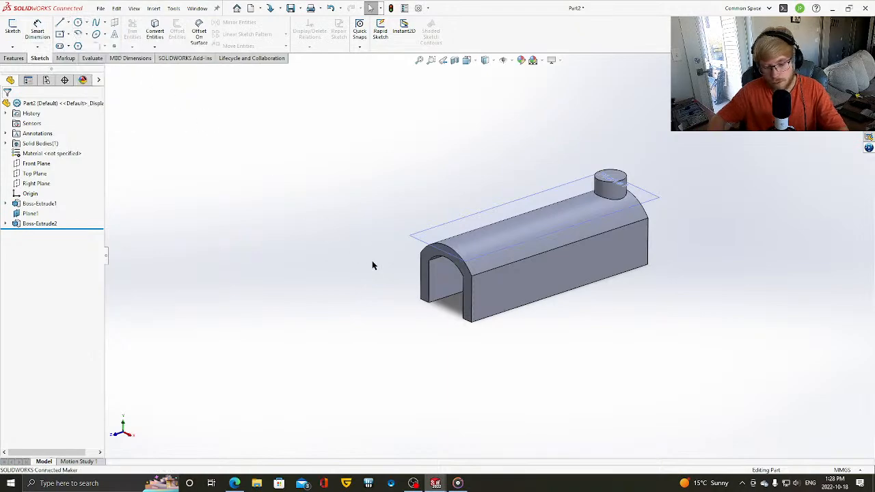
- Inspect the cover's long side, boss and open underside from several angles
{"action": "key", "text": "Left"}
{"action": "key", "text": "Up"}
{"action": "key", "text": "Left"}
{"action": "key", "text": "Up"}
{"action": "key", "text": "Up"}
{"action": "key", "text": "Left"}
{"action": "key", "text": "Down"}
{"action": "key", "text": "Down"}
{"action": "key", "text": "Right"}
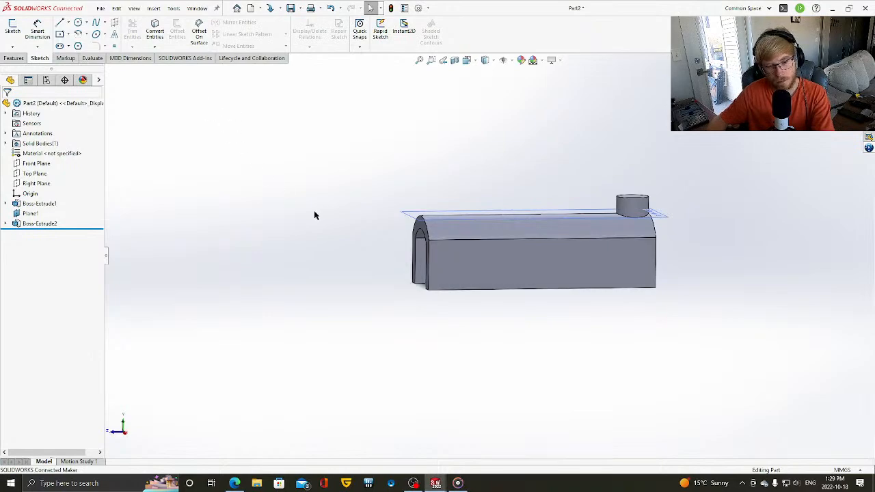
{"action": "key", "text": "Up"}
{"action": "key", "text": "Up"}
{"action": "key", "text": "Up"}
{"action": "key", "text": "Down"}
{"action": "key", "text": "Down"}
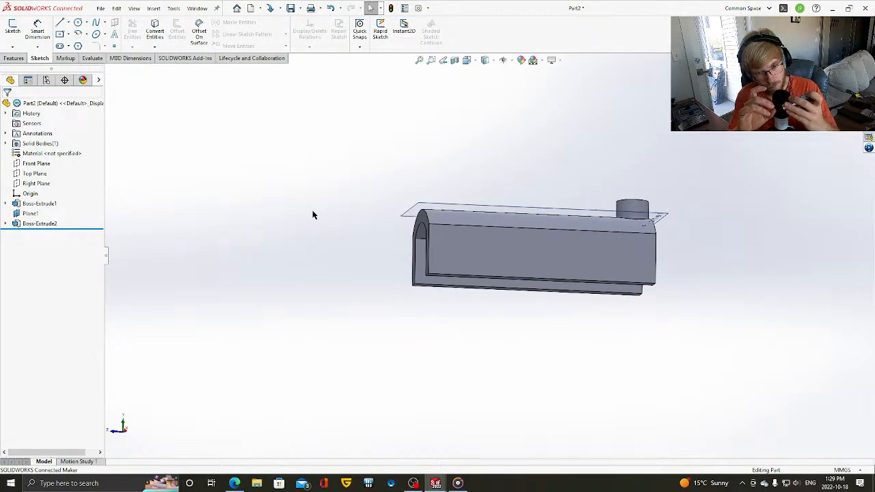
{"action": "left_click", "coordinate": [12, 29]}
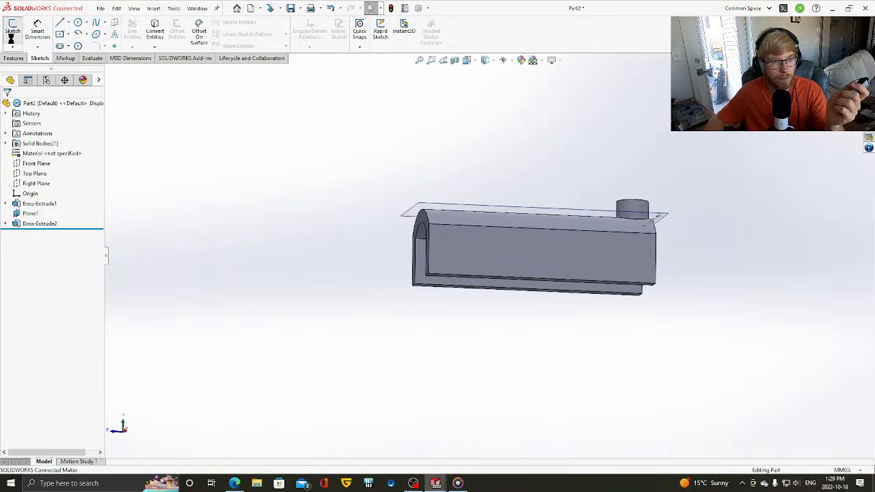
{"action": "left_click", "coordinate": [424, 213]}
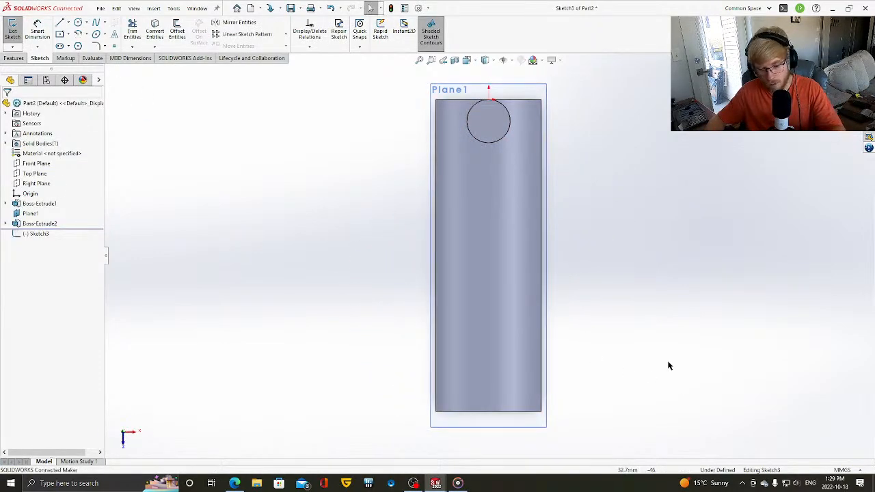
{"action": "left_click", "coordinate": [13, 29]}
{"action": "key", "text": "Up"}
{"action": "key", "text": "Up"}
{"action": "key", "text": "Up"}
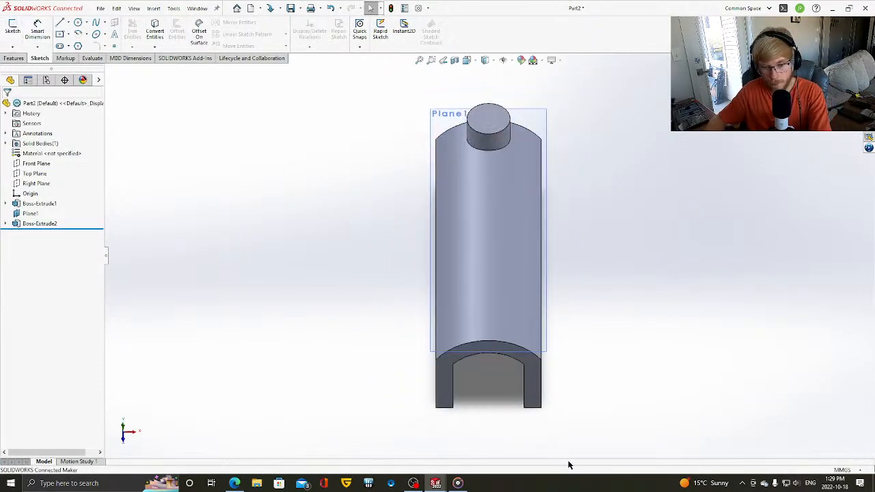
- Start a sketch on the arch's front end face and convert the face's outline into sketch entities
{"action": "left_click", "coordinate": [528, 404]}
{"action": "left_click", "coordinate": [575, 364]}
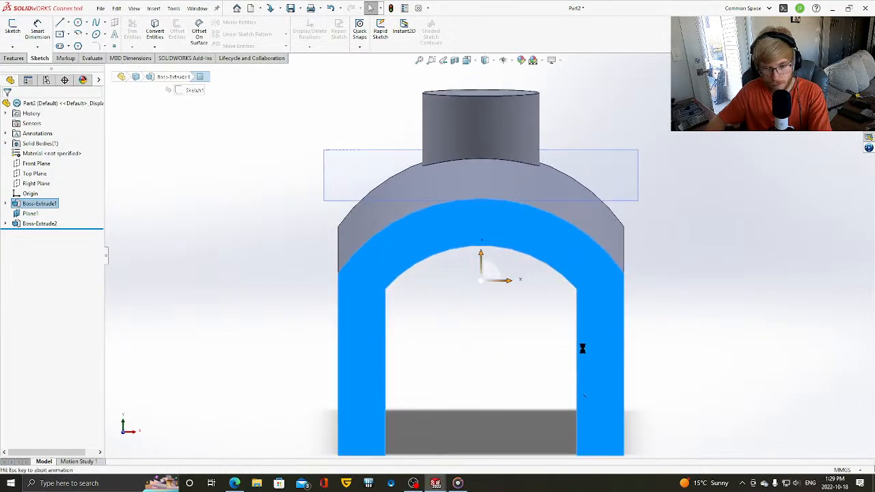
{"action": "left_click", "coordinate": [154, 31]}
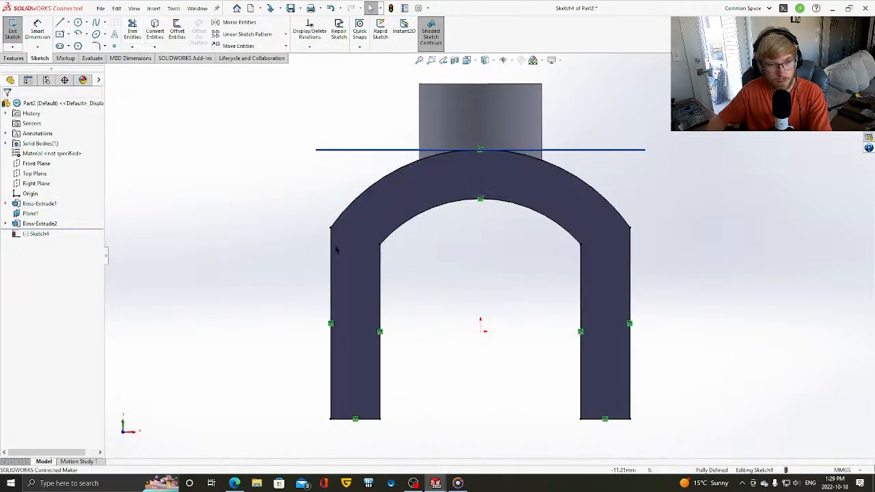
- Trim away the inner arc and both inner leg lines of the converted outline with Power trim
{"action": "left_click", "coordinate": [132, 30]}
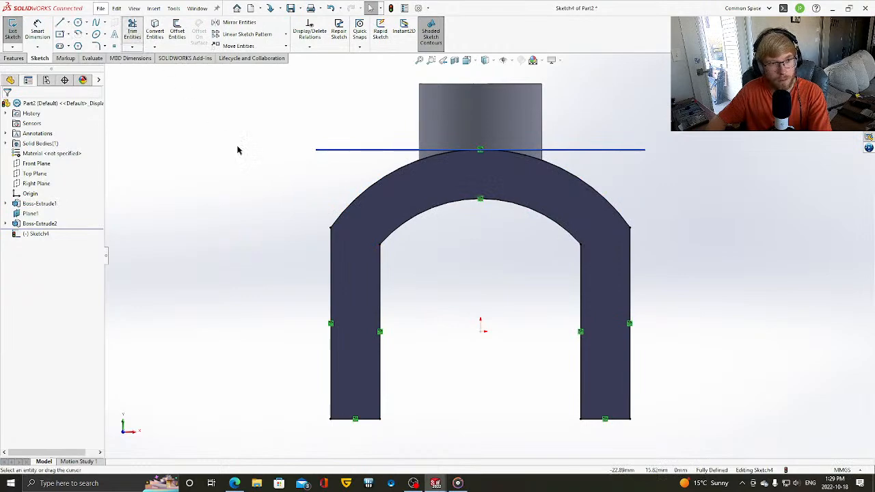
{"action": "mouse_move", "coordinate": [381, 356]}
{"action": "left_mouse_down"}
{"action": "mouse_move", "coordinate": [455, 210]}
{"action": "mouse_move", "coordinate": [567, 346]}
{"action": "mouse_move", "coordinate": [588, 322]}
{"action": "left_mouse_up"}
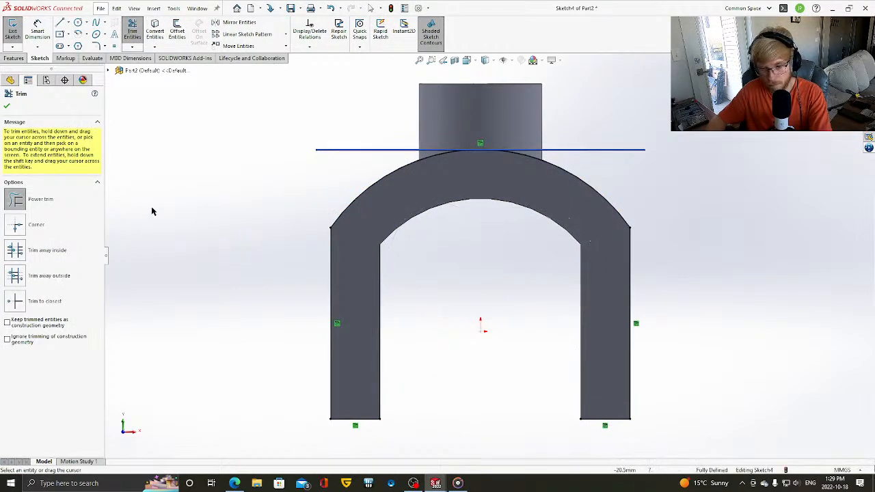
{"action": "left_click", "coordinate": [7, 106]}
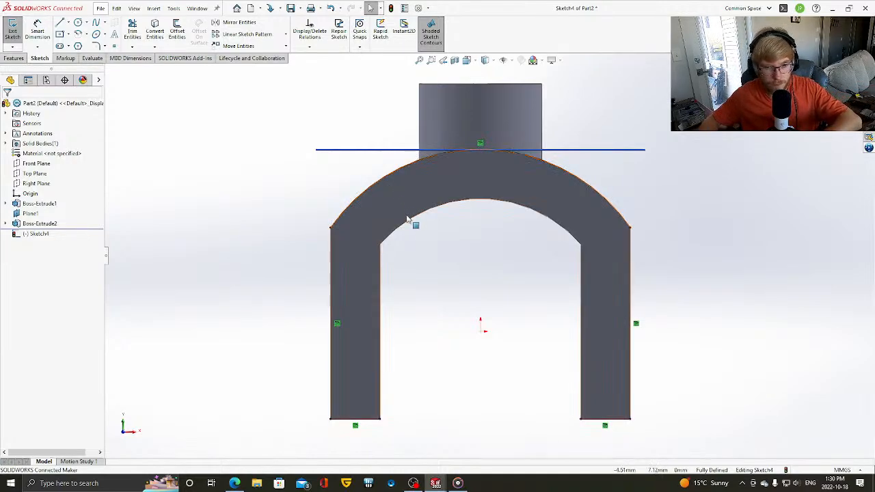
- Offset the arch's inner arc and both inner leg edges 3 mm inward
{"action": "left_click_drag", "start_coordinate": [247, 170], "coordinate": [707, 461]}
{"action": "key", "text": "Escape"}
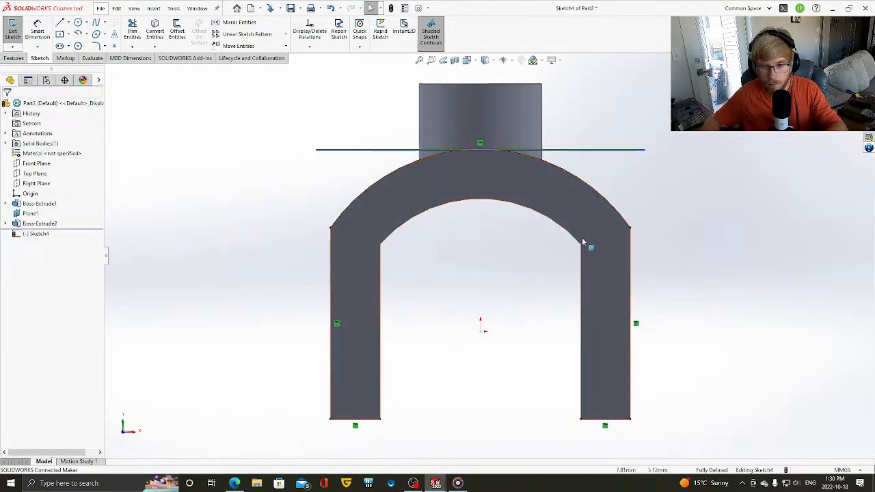
{"action": "left_click", "coordinate": [542, 219]}
{"action": "left_click", "coordinate": [380, 274], "text": "ctrl"}
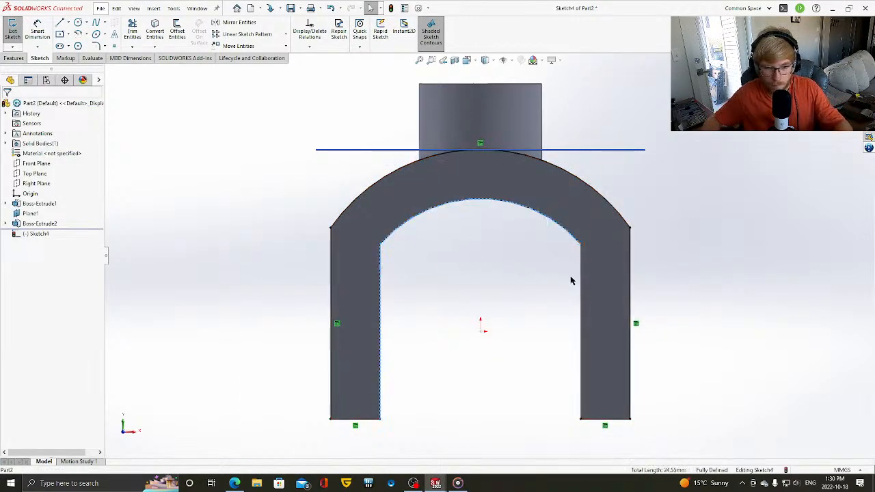
{"action": "left_click", "coordinate": [581, 281], "text": "ctrl"}
{"action": "left_click", "coordinate": [177, 31]}
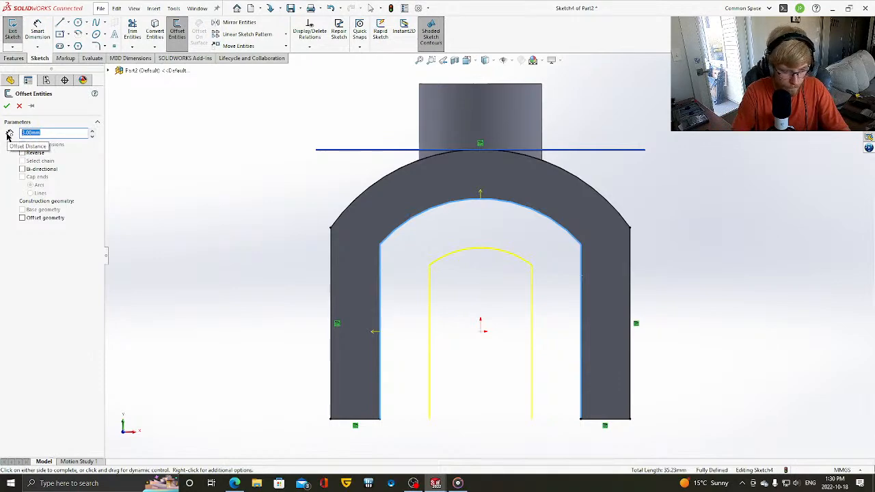
{"action": "key", "text": "Return"}
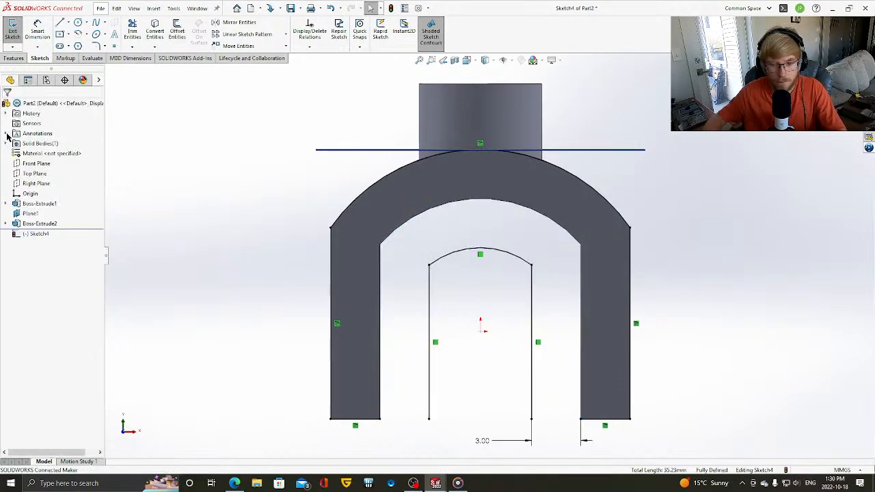
- Close the profile with two horizontal lines joining the foot of each arch leg to the matching end of the offset outline
{"action": "left_click", "coordinate": [59, 23]}
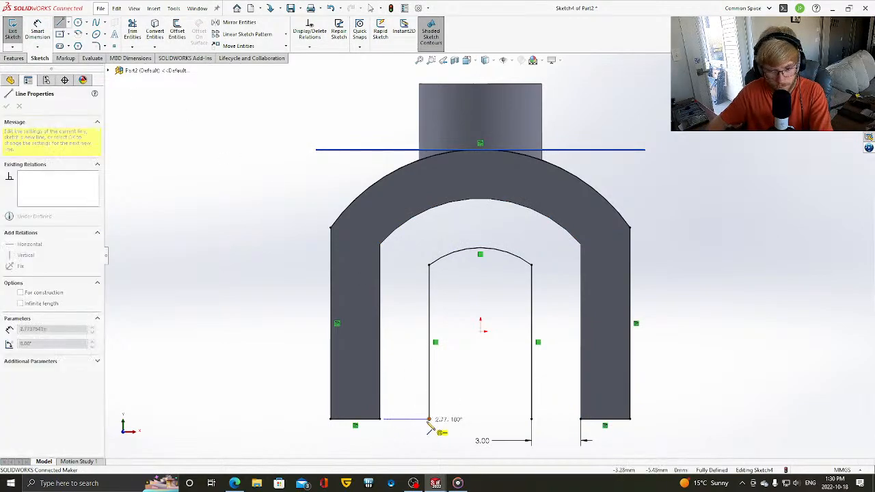
{"action": "key", "text": "Escape"}
{"action": "key", "text": "Escape"}
{"action": "key", "text": "l"}
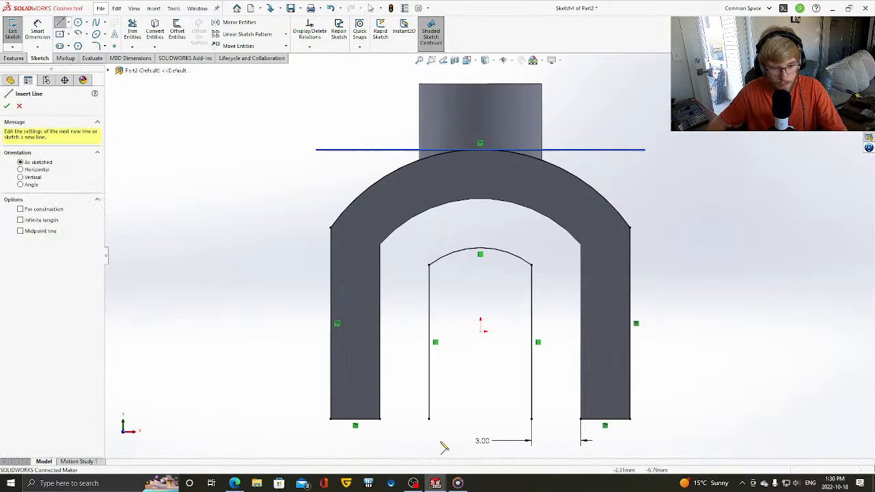
{"action": "left_click", "coordinate": [380, 418]}
{"action": "double_click", "coordinate": [429, 419]}
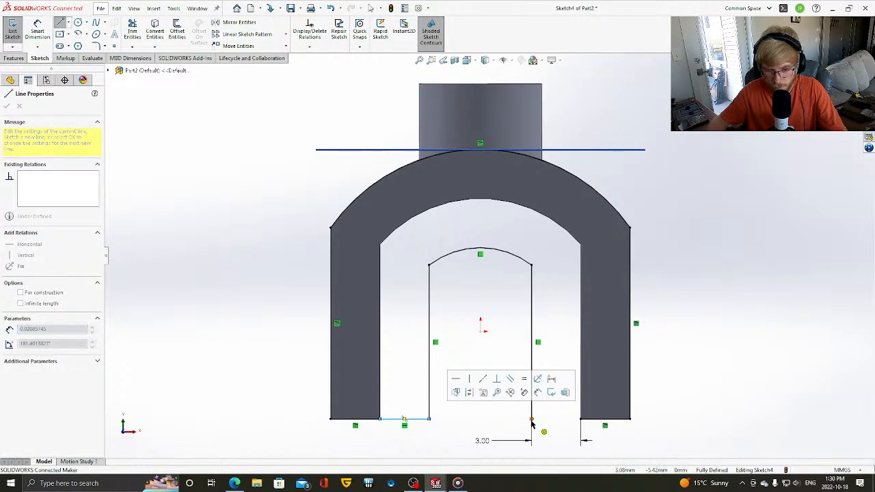
{"action": "key", "text": "Escape"}
{"action": "key", "text": "l"}
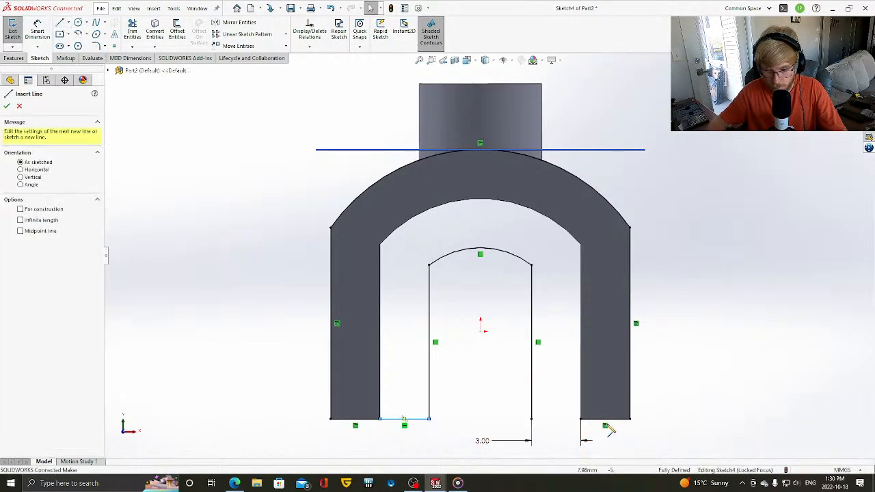
{"action": "left_click_drag", "start_coordinate": [580, 419], "coordinate": [532, 419]}
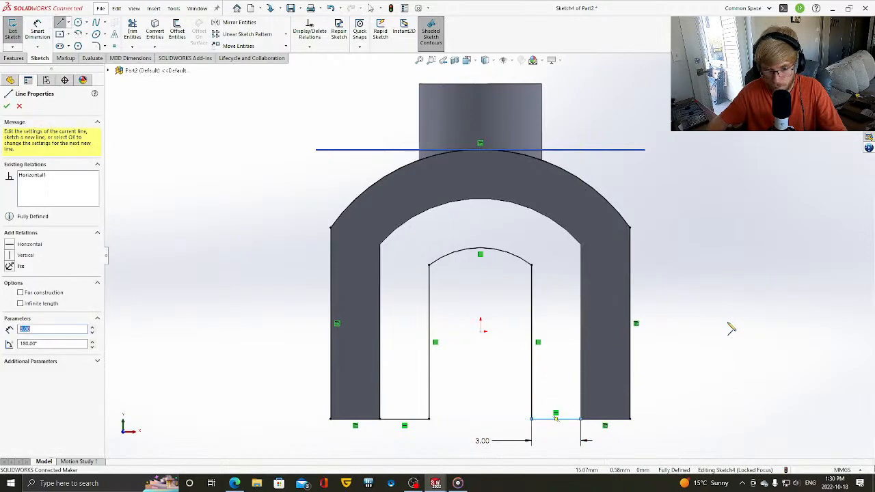
{"action": "key", "text": "Escape"}
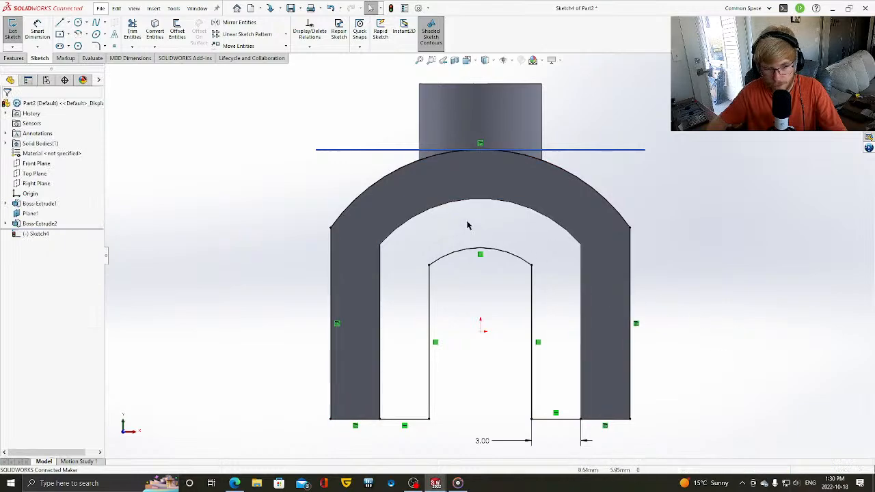
- Extrude the closed end-face profile as a boss, Blind to a depth of 10.5 mm, merged with the cover
{"action": "key", "text": "Right"}
{"action": "key", "text": "Right"}
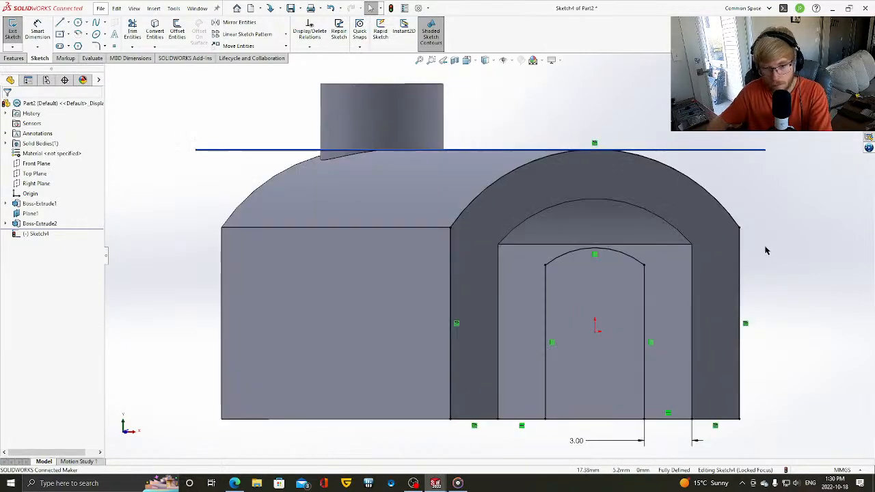
{"action": "key", "text": "Left"}
{"action": "key", "text": "Left"}
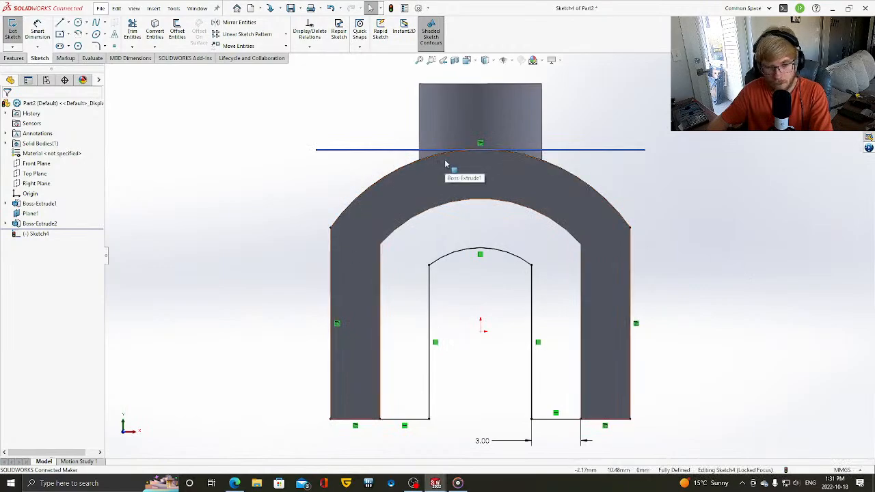
{"action": "left_click", "coordinate": [13, 59]}
{"action": "left_click", "coordinate": [8, 38]}
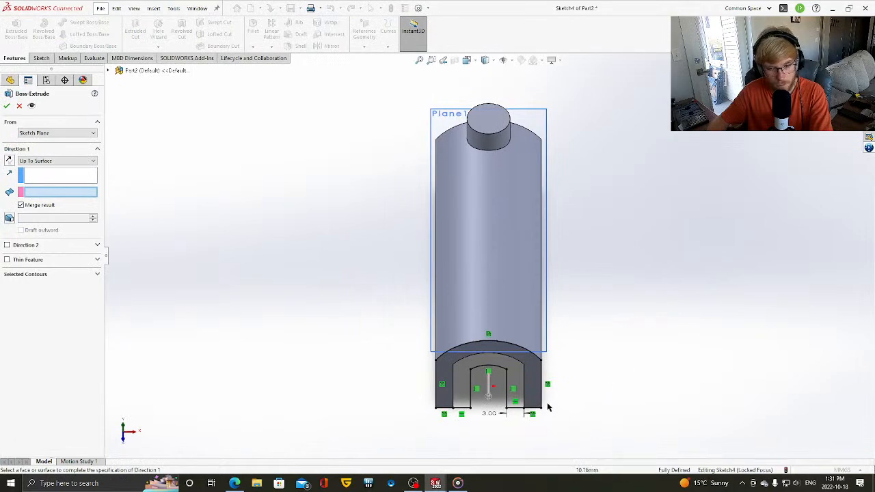
{"action": "left_click", "coordinate": [35, 160]}
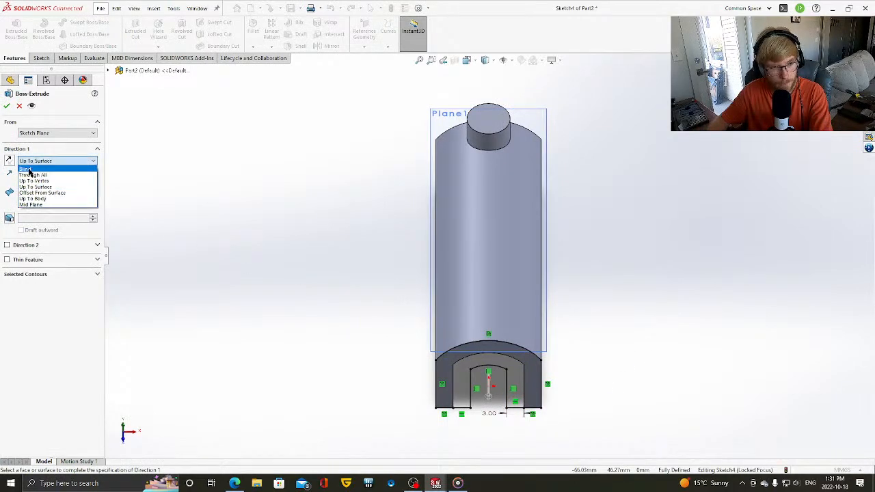
{"action": "left_click", "coordinate": [29, 174]}
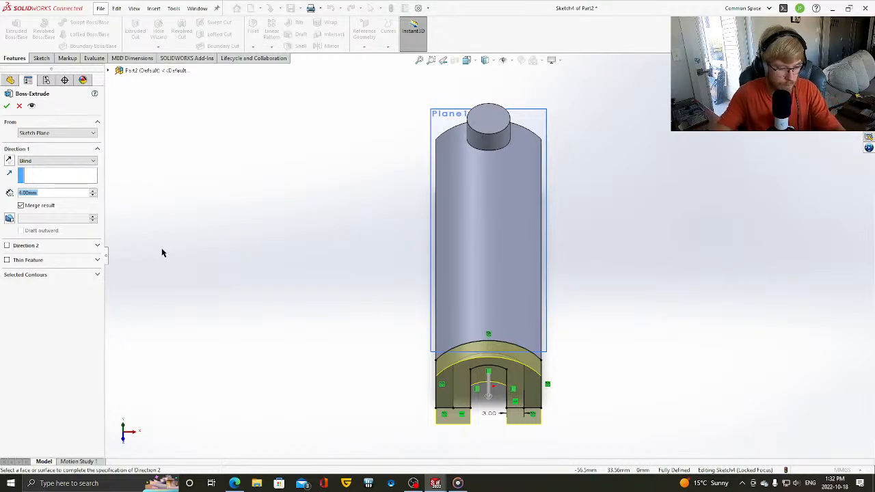
{"action": "type", "text": "10.5"}
{"action": "key", "text": "Return"}
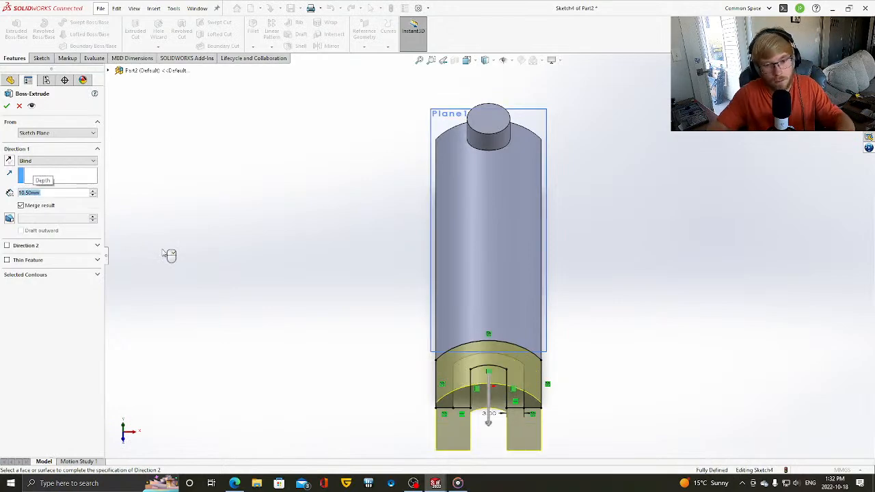
{"action": "left_click", "coordinate": [8, 107]}
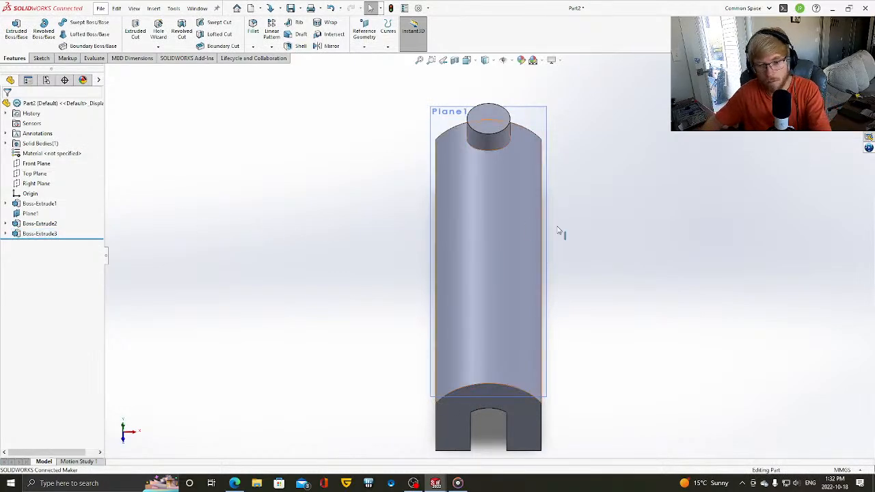
- Start a sketch on the cover's flat long side face and display the model as wireframe with hidden lines dashed
{"action": "key", "text": "Up"}
{"action": "key", "text": "Up"}
{"action": "key", "text": "Up"}
{"action": "key", "text": "Left"}
{"action": "key", "text": "Left"}
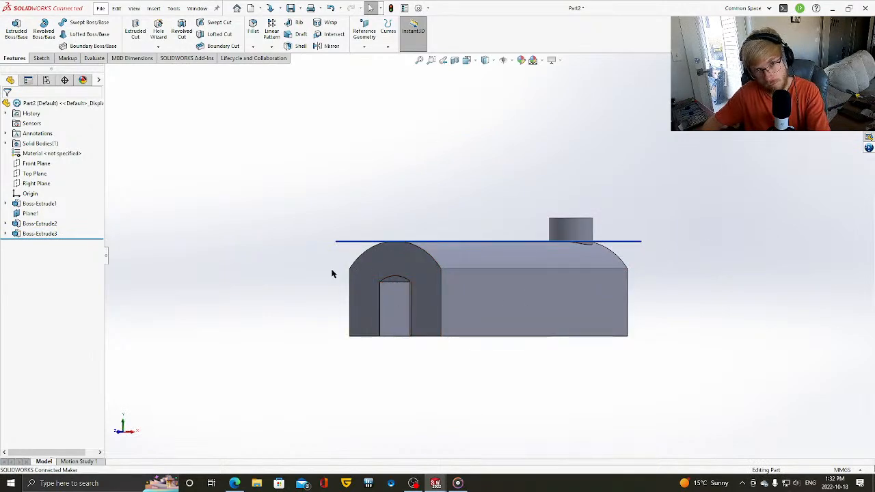
{"action": "left_click", "coordinate": [48, 59]}
{"action": "left_click", "coordinate": [12, 27]}
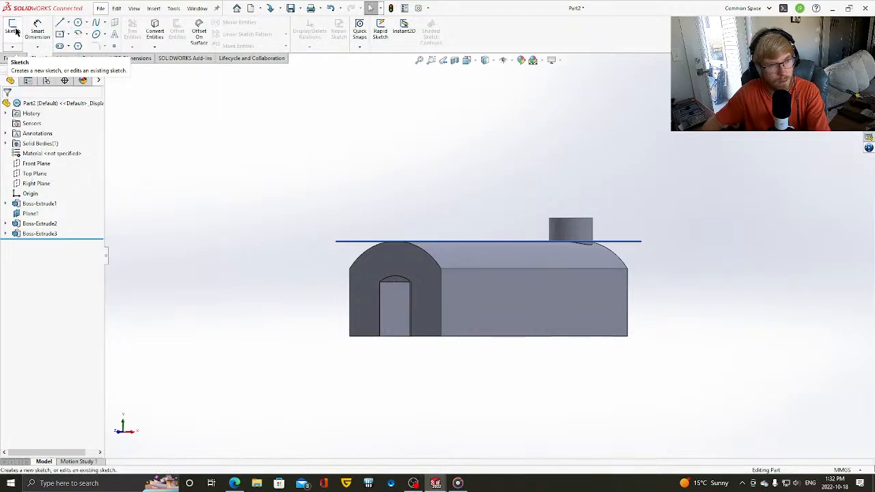
{"action": "left_click", "coordinate": [526, 311]}
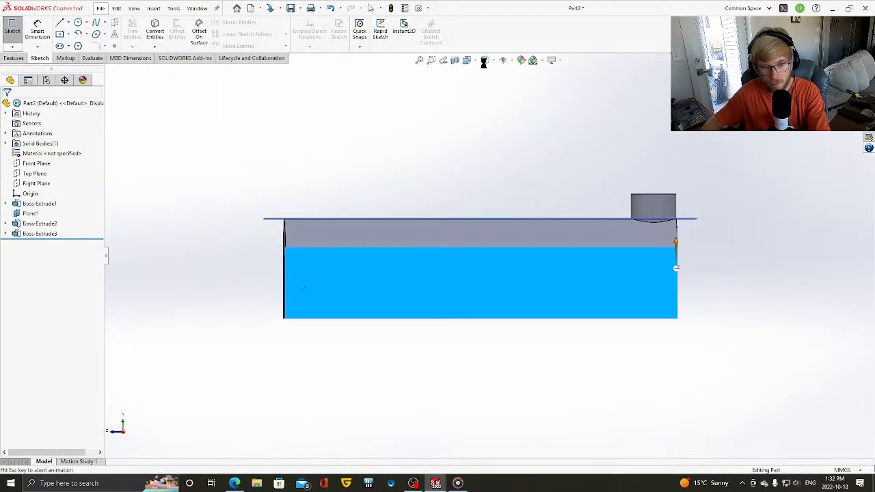
{"action": "left_click", "coordinate": [486, 61]}
{"action": "left_click", "coordinate": [486, 111]}
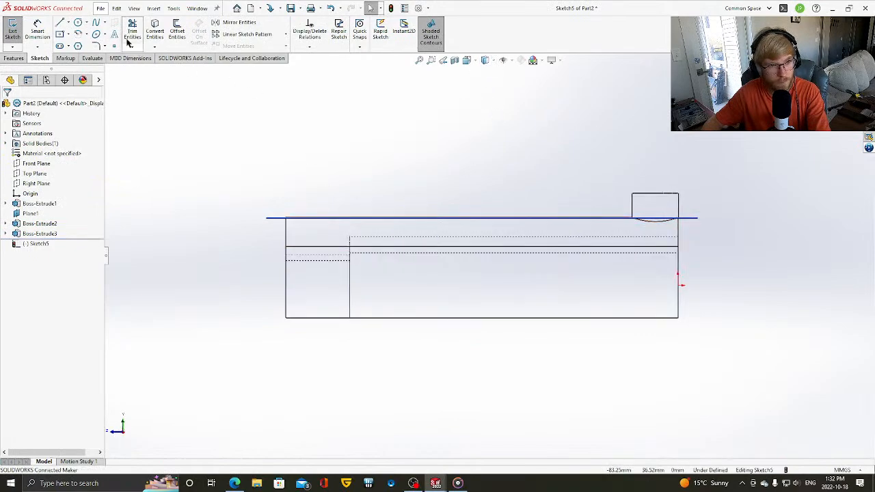
- Sketch a circle about 6.3 mm in diameter on the side face, within the thickened front end block
{"action": "left_click", "coordinate": [80, 22]}
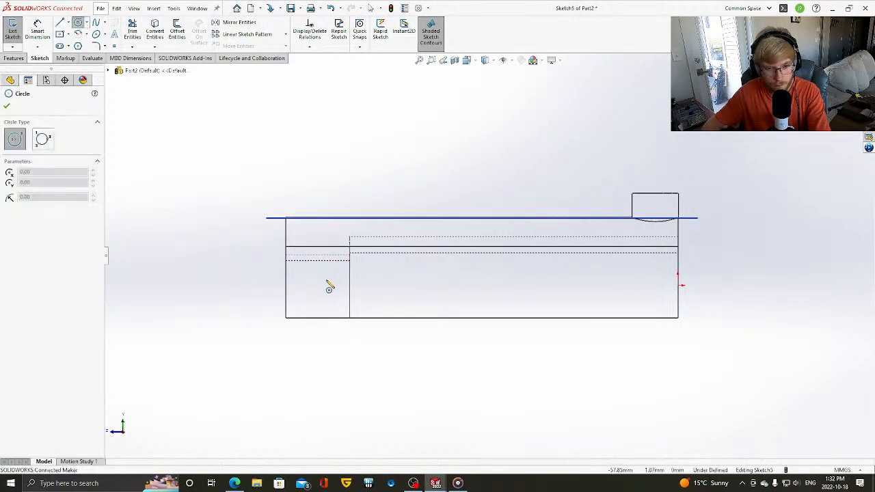
{"action": "left_click", "coordinate": [322, 278]}
{"action": "left_click", "coordinate": [333, 299]}
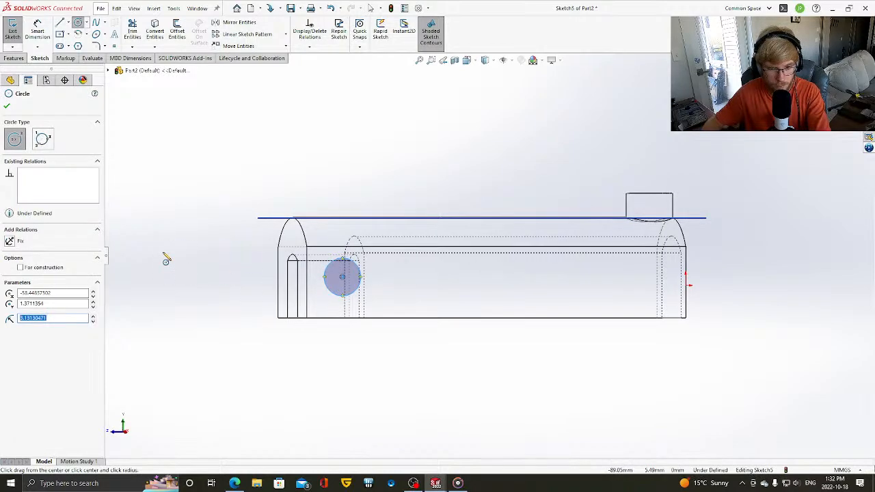
{"action": "key", "text": "Left"}
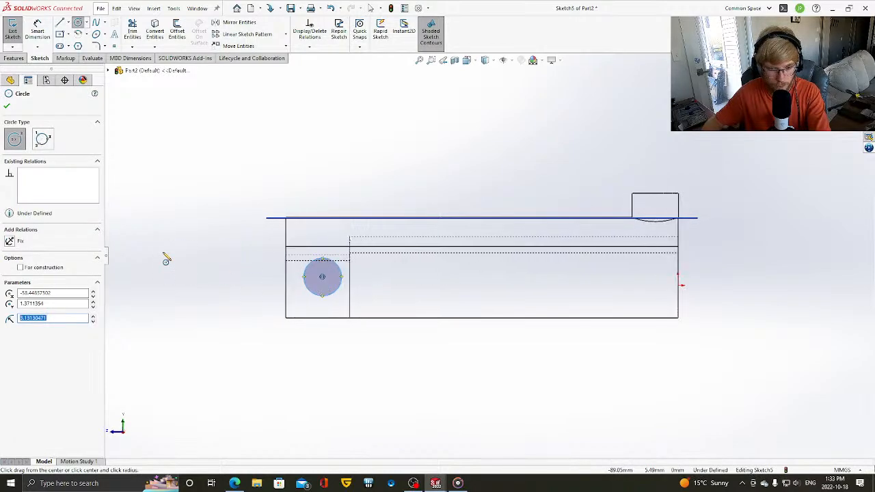
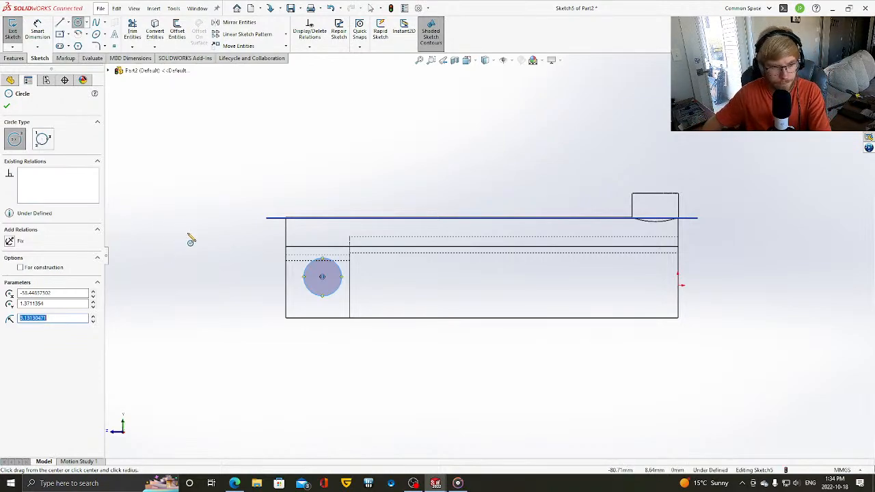
{"action": "key", "text": "Escape"}
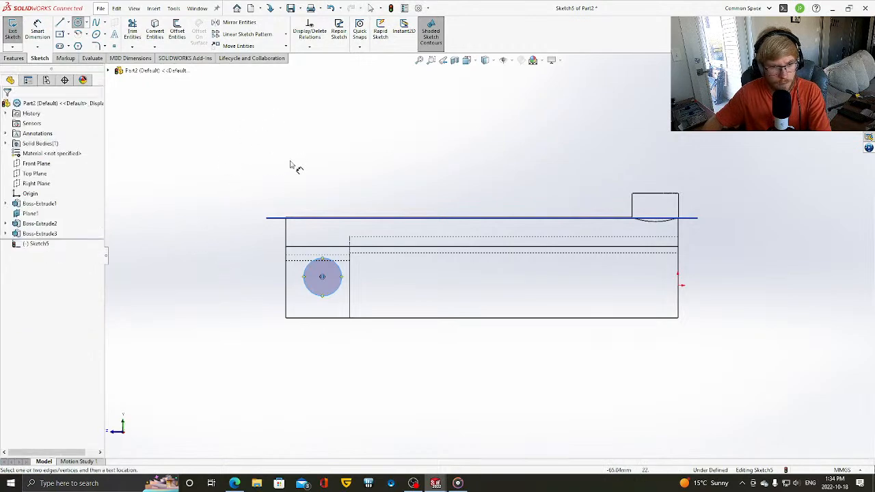
- Dimension the circle's diameter at 3.8 mm
{"action": "left_click", "coordinate": [314, 275]}
{"action": "left_click", "coordinate": [316, 140]}
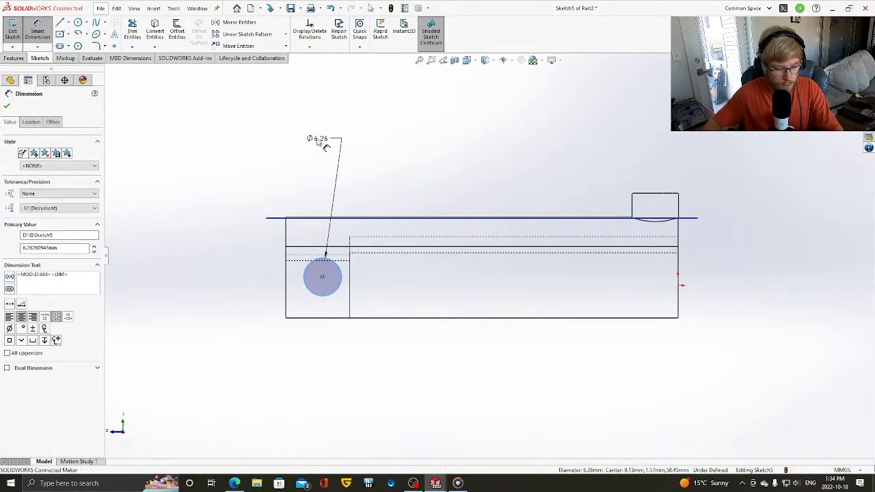
{"action": "type", "text": "3.8"}
{"action": "key", "text": "Return"}
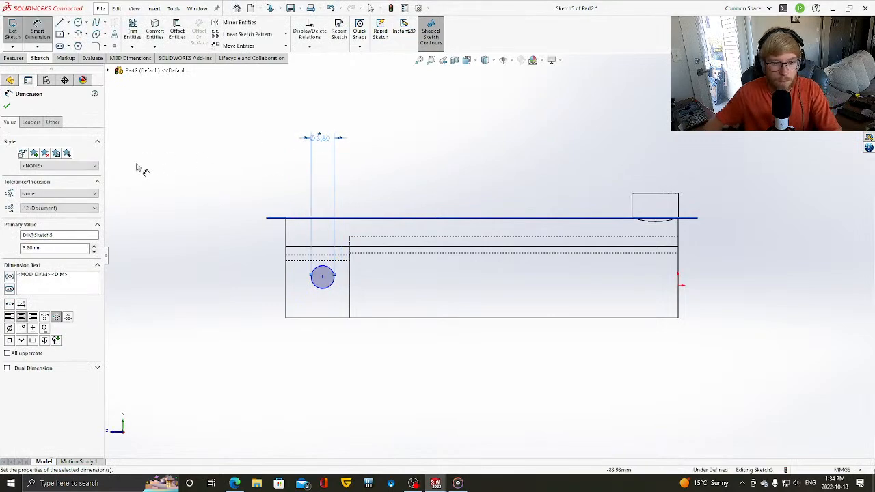
{"action": "key", "text": "Escape"}
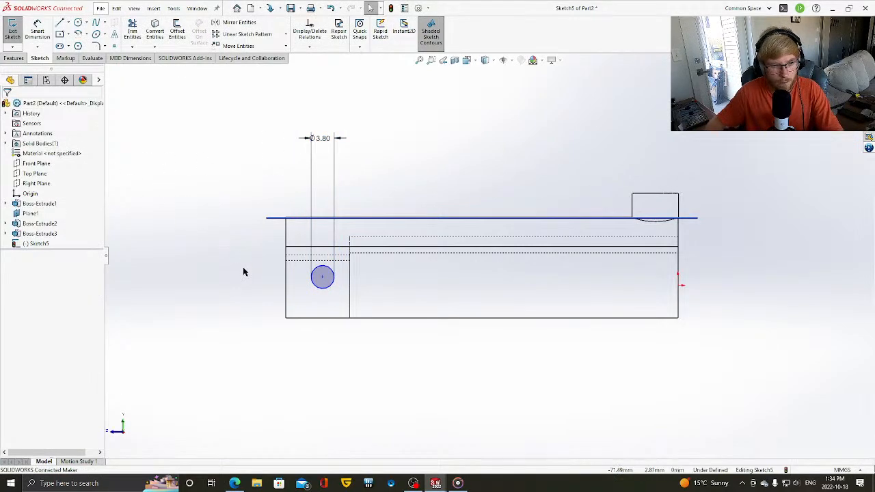
- Dimension the circle's centre from the end block's inner vertical edge, entering the distance as 3.8/2+2.5 mm
{"action": "right_click_drag", "start_coordinate": [243, 267], "coordinate": [239, 148]}
{"action": "left_click", "coordinate": [322, 277]}
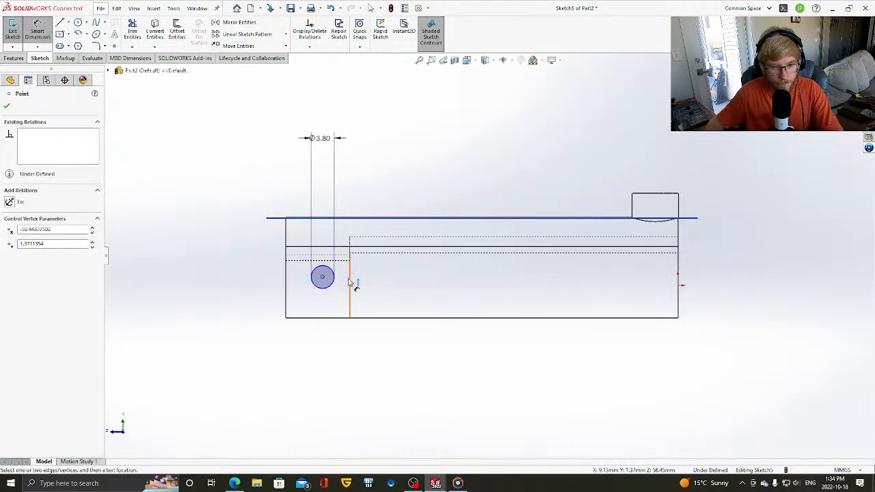
{"action": "left_click", "coordinate": [349, 283]}
{"action": "left_click", "coordinate": [337, 378]}
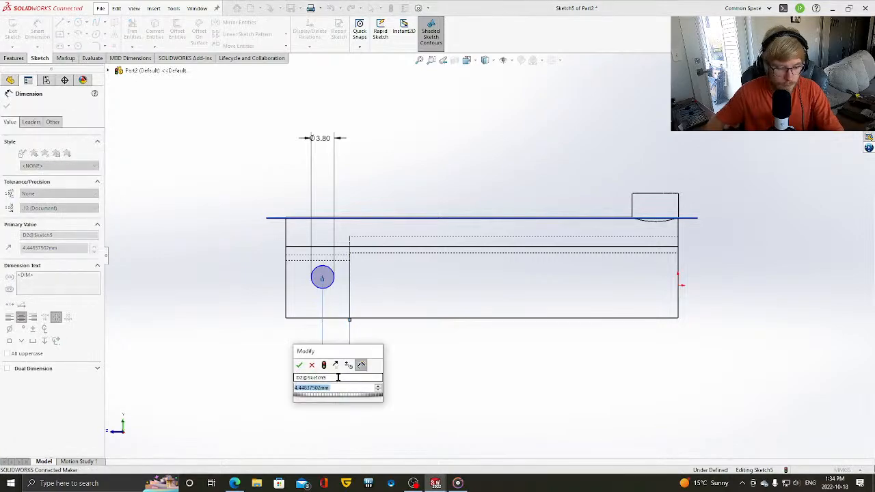
{"action": "type", "text": "3.8/"}
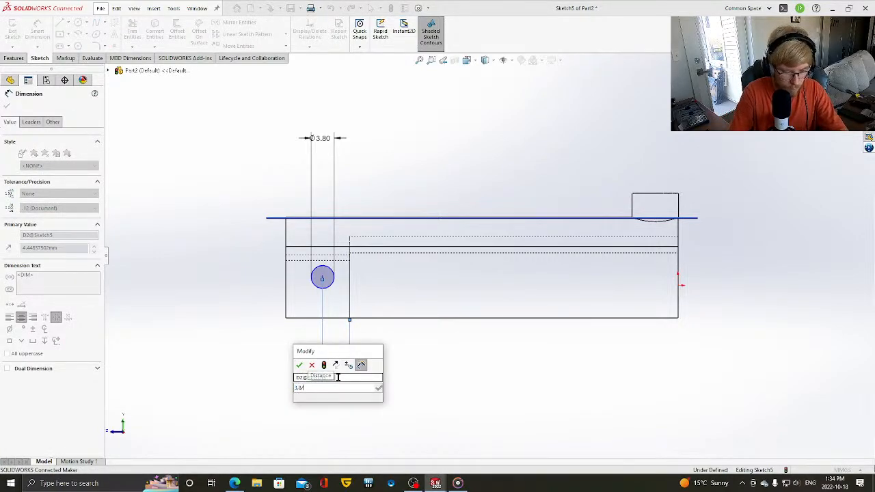
{"action": "type", "text": "2+"}
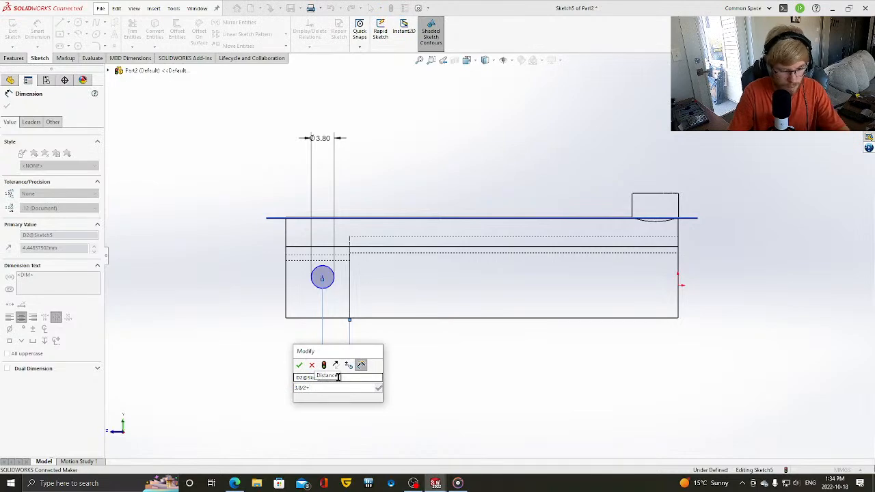
{"action": "type", "text": "1.5"}
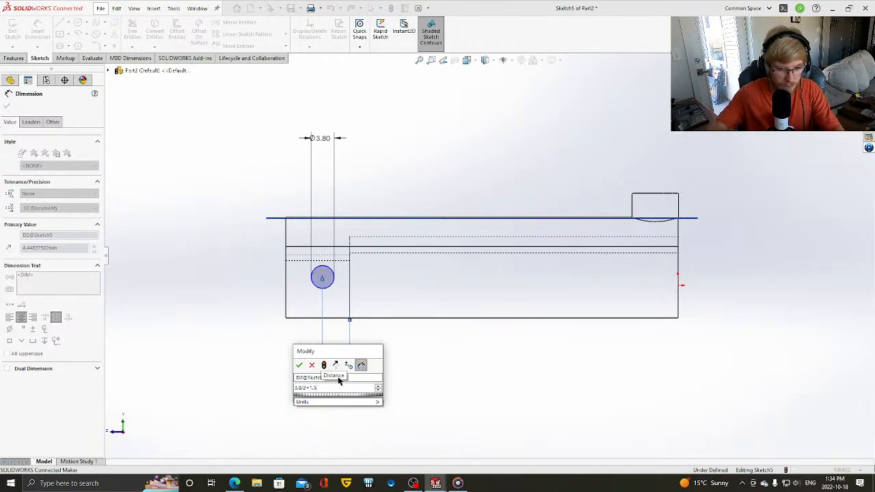
{"action": "key", "text": "BackSpace"}
{"action": "key", "text": "BackSpace"}
{"action": "key", "text": "BackSpace"}
{"action": "type", "text": "2.5"}
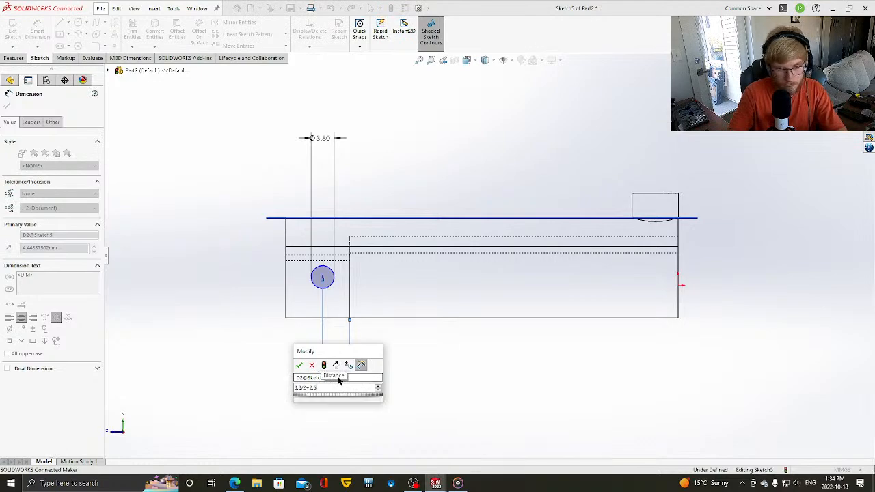
{"action": "key", "text": "Return"}
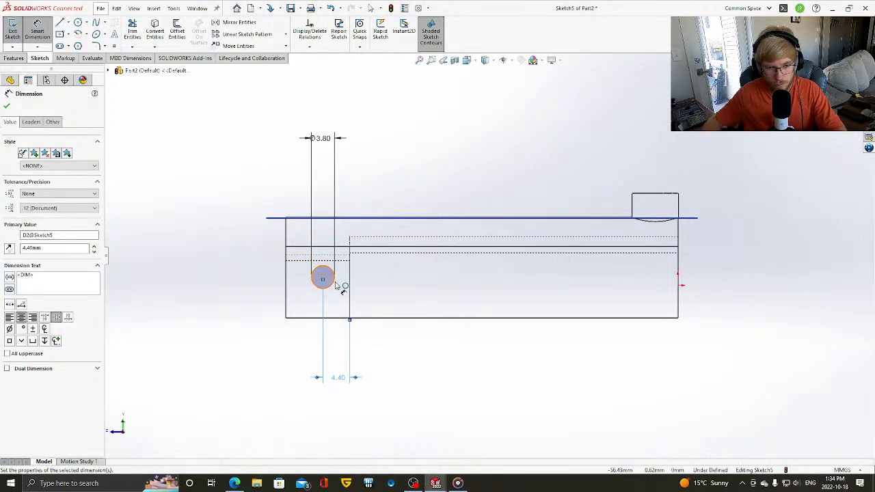
{"action": "key", "text": "Escape"}
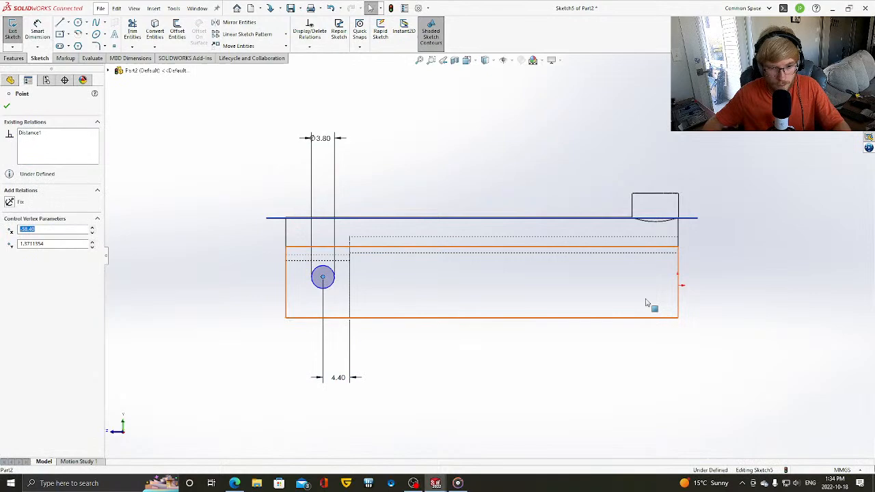
- Add a Horizontal relation between the circle's centre and the origin
{"action": "left_click", "coordinate": [678, 285], "text": "ctrl"}
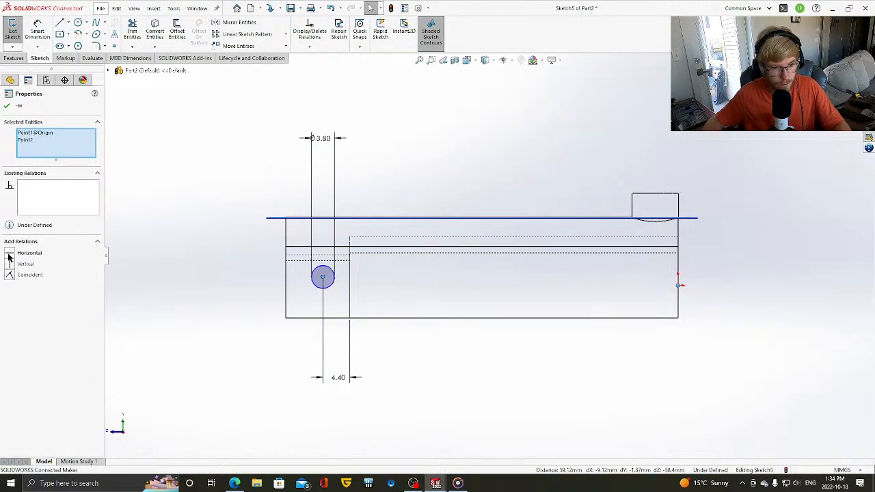
{"action": "left_click", "coordinate": [9, 254]}
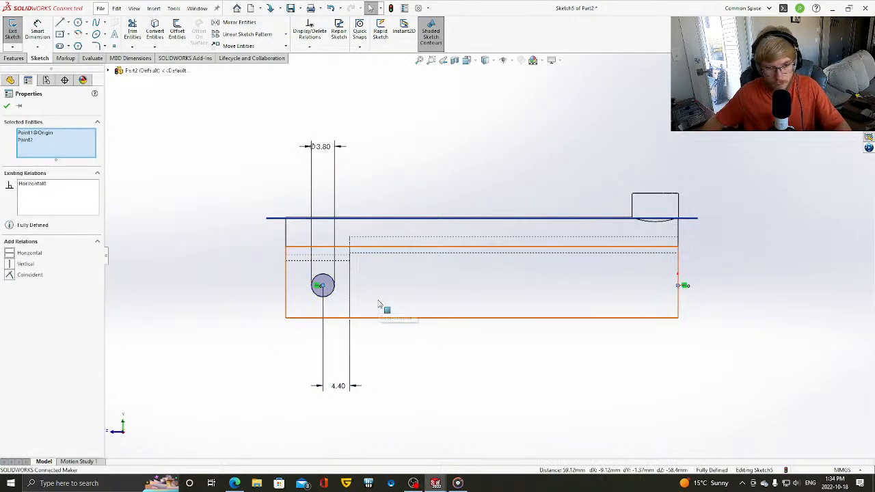
- Extrude-cut the 3.8 mm circle up to the opposite outer side face, with the model displayed shaded with edges
{"action": "left_click", "coordinate": [522, 385]}
{"action": "key", "text": "Right"}
{"action": "key", "text": "Right"}
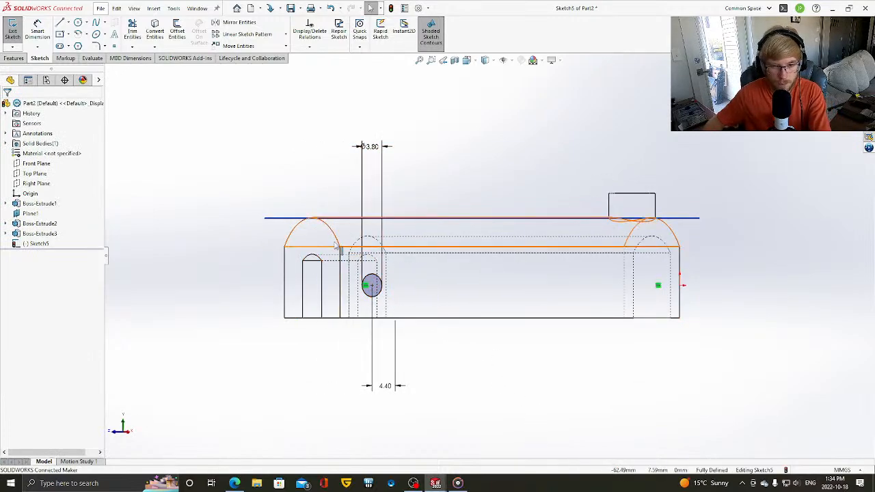
{"action": "key", "text": "Left"}
{"action": "key", "text": "Left"}
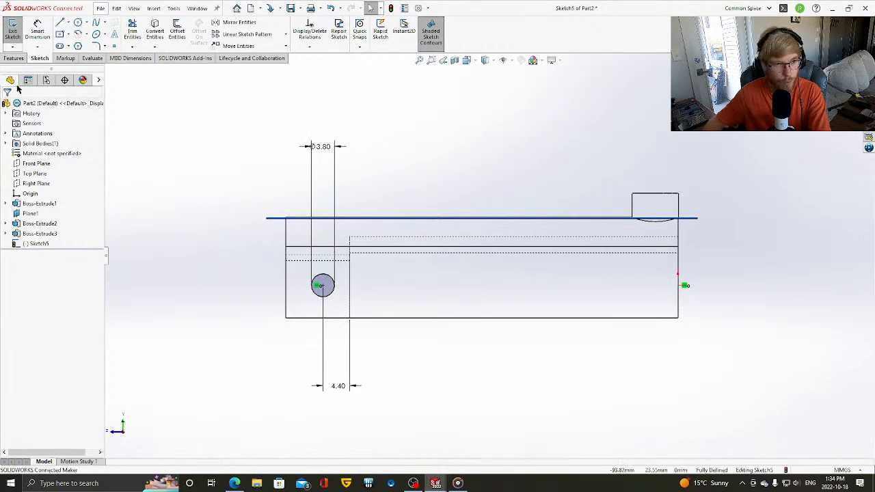
{"action": "left_click", "coordinate": [14, 58]}
{"action": "left_click", "coordinate": [136, 31]}
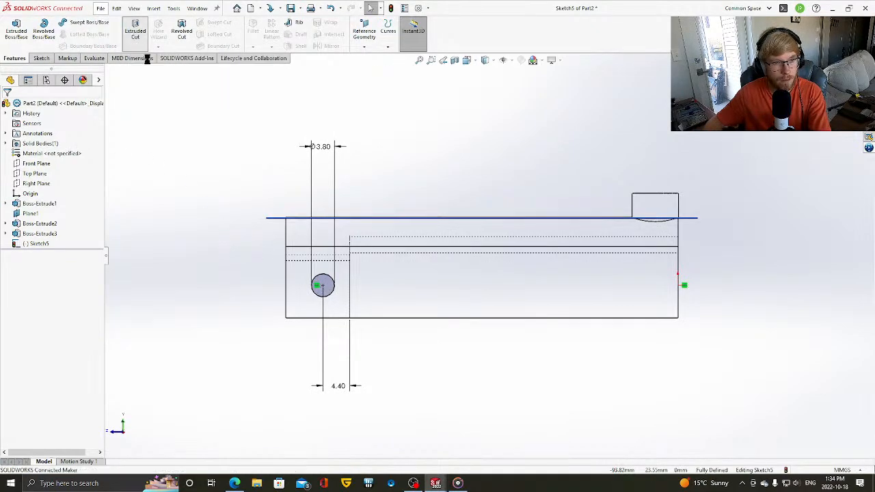
{"action": "key", "text": "Right"}
{"action": "key", "text": "Right"}
{"action": "key", "text": "Right"}
{"action": "key", "text": "Right"}
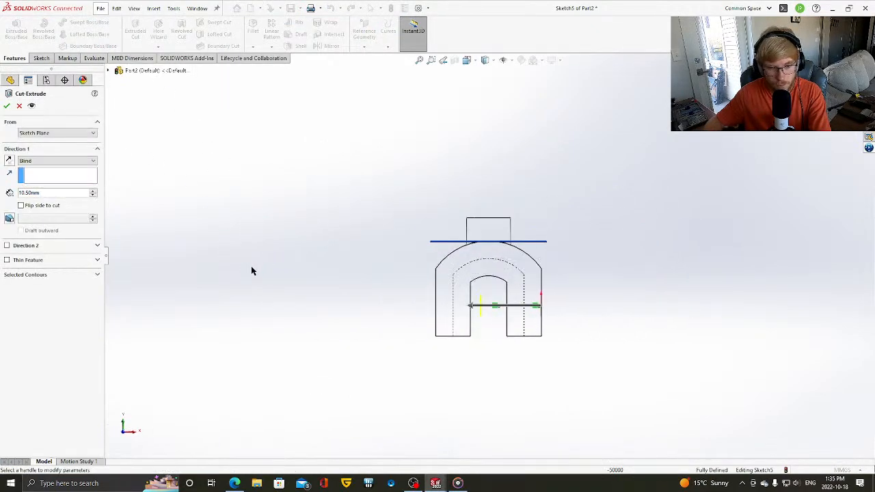
{"action": "left_click", "coordinate": [484, 62]}
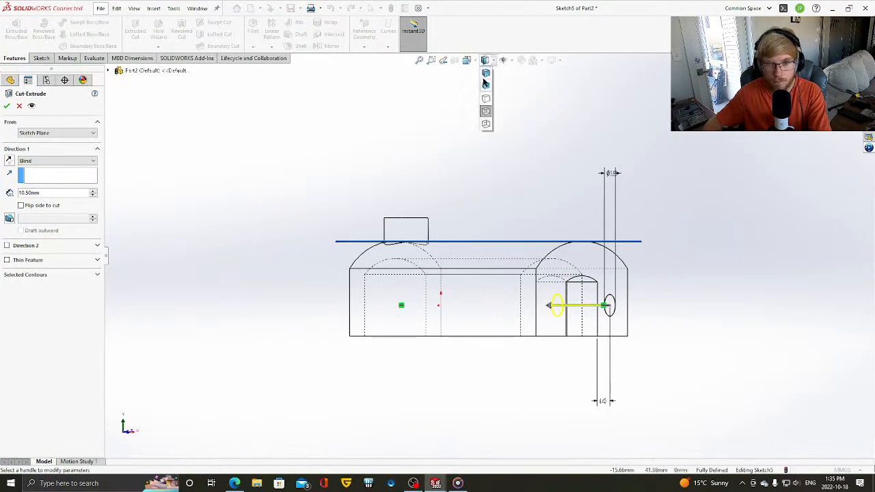
{"action": "left_click", "coordinate": [486, 77]}
{"action": "left_click", "coordinate": [59, 160]}
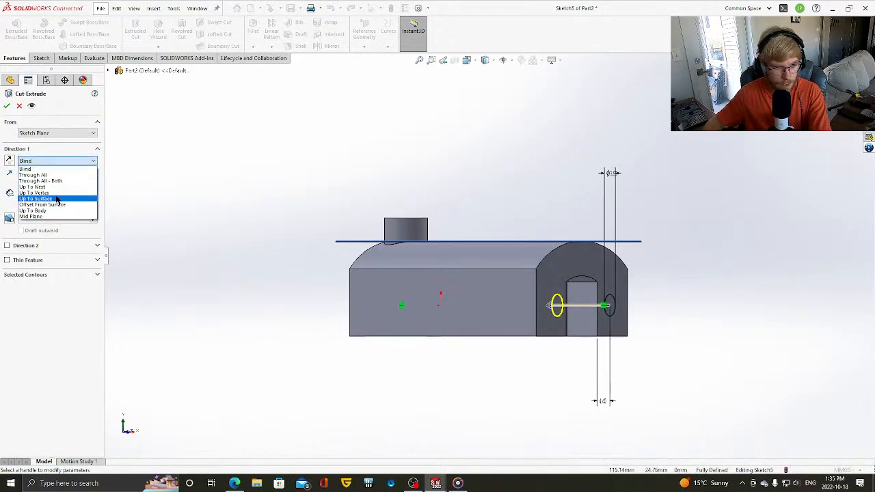
{"action": "left_click", "coordinate": [35, 198]}
{"action": "left_click", "coordinate": [509, 320]}
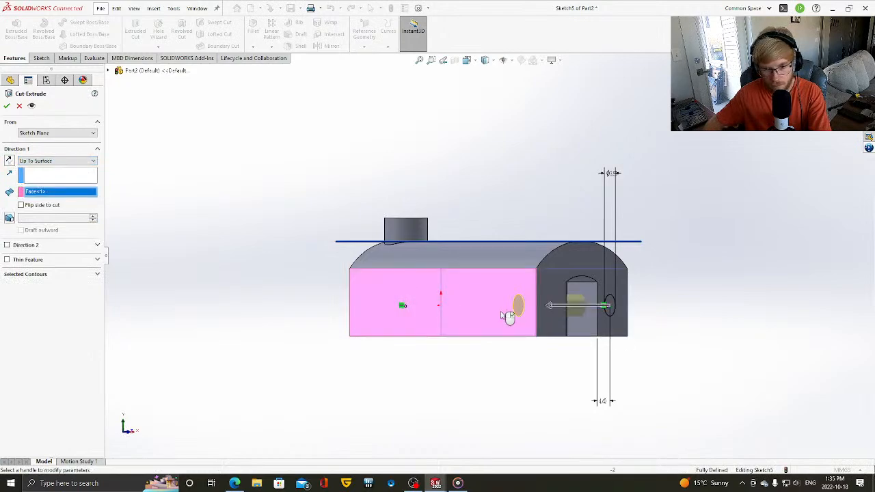
{"action": "key", "text": "Return"}
{"action": "left_click", "coordinate": [470, 169]}
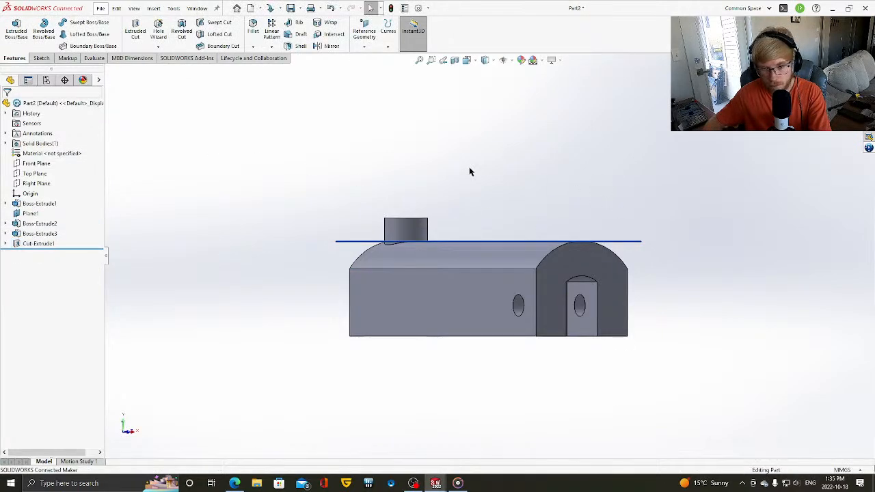
- Sketch a circle about 6.6 mm in diameter on the side face, centred on the 3.8 mm hole
{"action": "key", "text": "Left"}
{"action": "key", "text": "Left"}
{"action": "key", "text": "Left"}
{"action": "key", "text": "Left"}
{"action": "key", "text": "Left"}
{"action": "key", "text": "Left"}
{"action": "key", "text": "Left"}
{"action": "key", "text": "Left"}
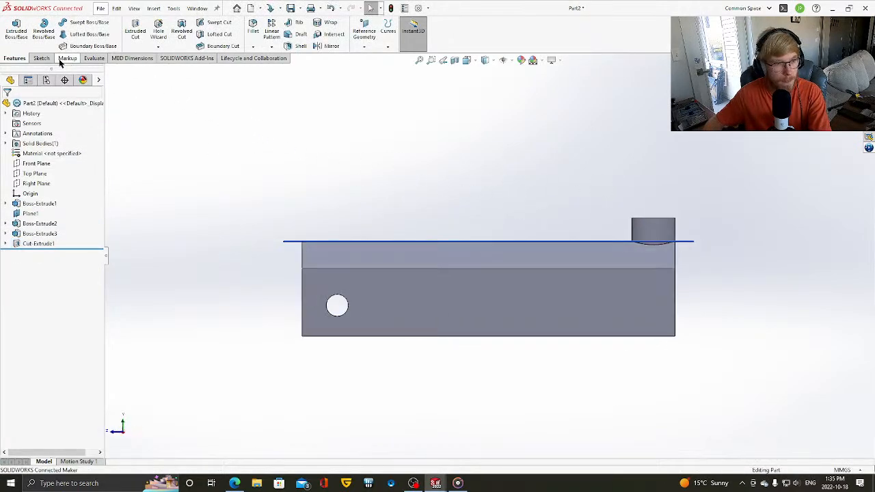
{"action": "left_click", "coordinate": [41, 58]}
{"action": "left_click", "coordinate": [12, 31]}
{"action": "left_click", "coordinate": [356, 283]}
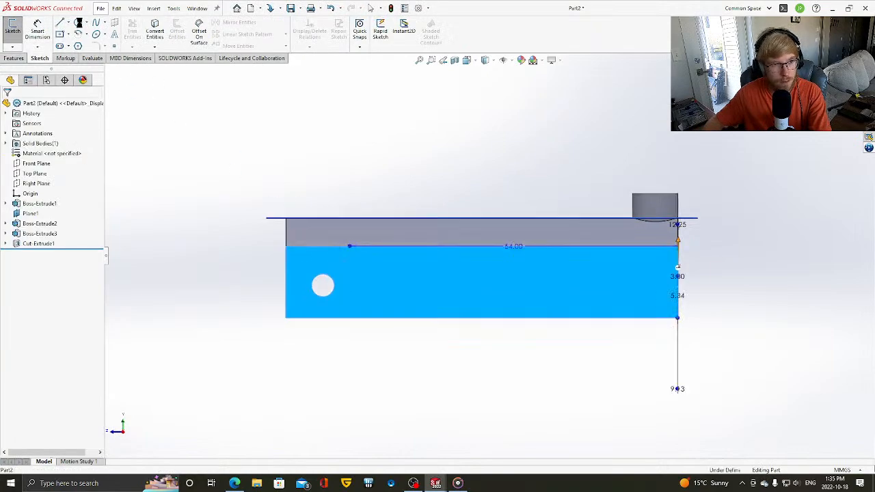
{"action": "left_click", "coordinate": [79, 23]}
{"action": "left_click", "coordinate": [323, 286]}
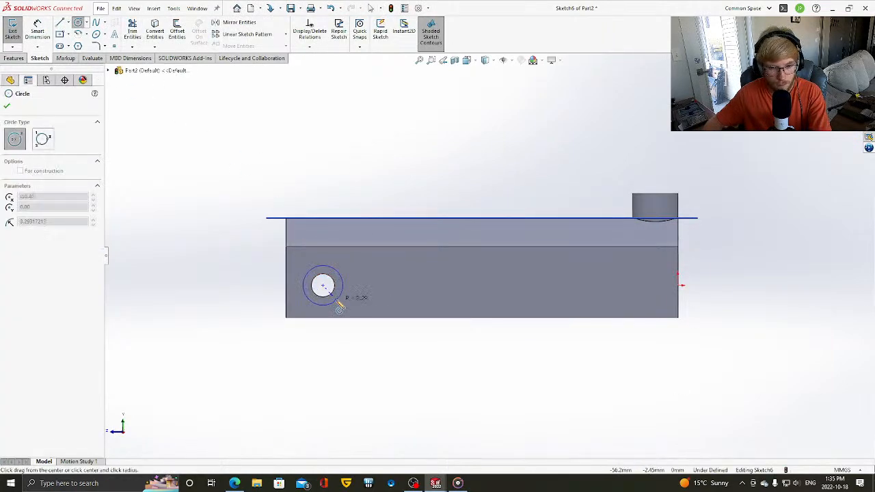
{"action": "left_click", "coordinate": [338, 303]}
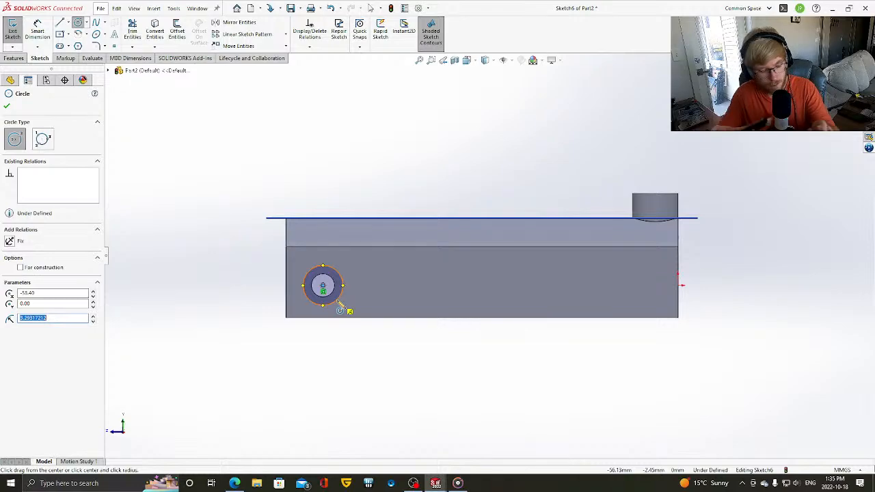
- Dimension the new circle's diameter at 7 mm
{"action": "right_click_drag", "start_coordinate": [300, 172], "coordinate": [300, 129]}
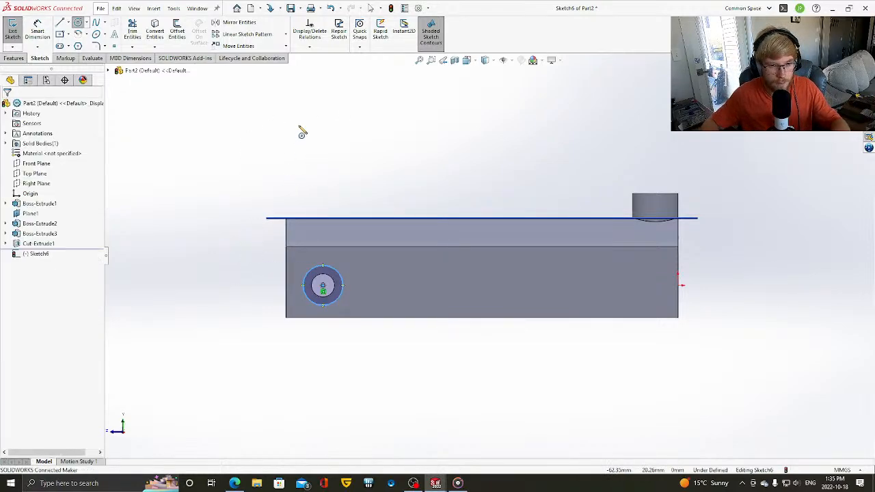
{"action": "left_click", "coordinate": [330, 267]}
{"action": "left_click", "coordinate": [337, 157]}
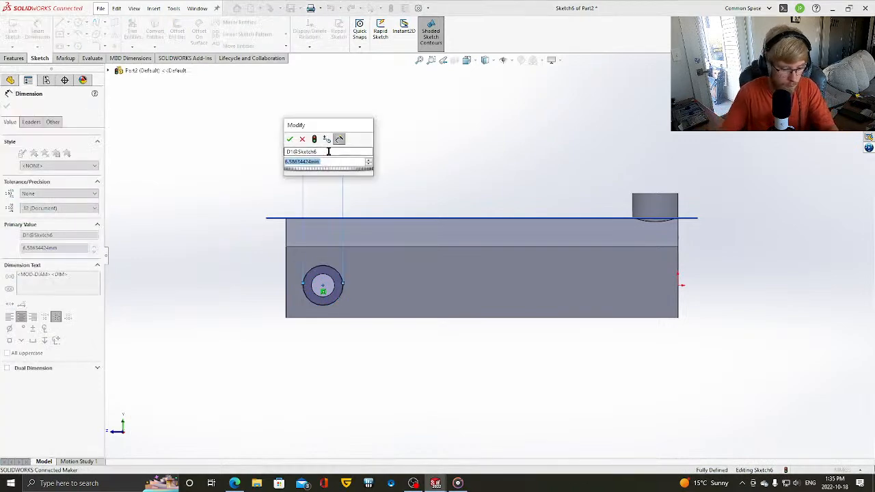
{"action": "type", "text": "7"}
{"action": "key", "text": "Return"}
{"action": "left_click", "coordinate": [7, 106]}
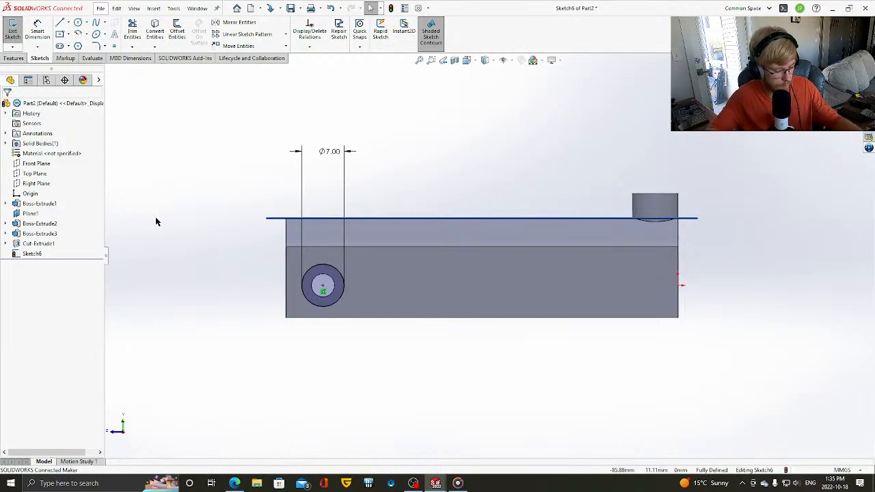
- Extrude-cut the 7 mm circle to a blind depth of 3 mm as a counterbore around the cross hole
{"action": "left_click", "coordinate": [14, 58]}
{"action": "left_click", "coordinate": [136, 32]}
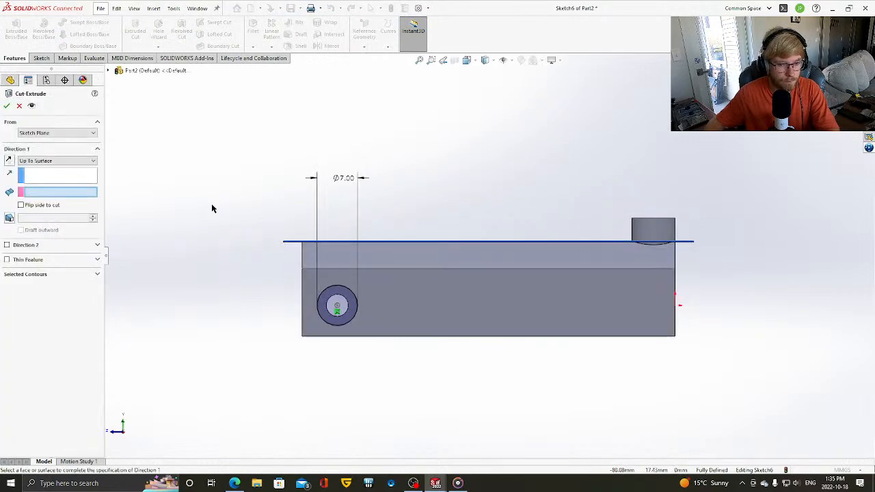
{"action": "left_click", "coordinate": [55, 162]}
{"action": "left_click", "coordinate": [45, 170]}
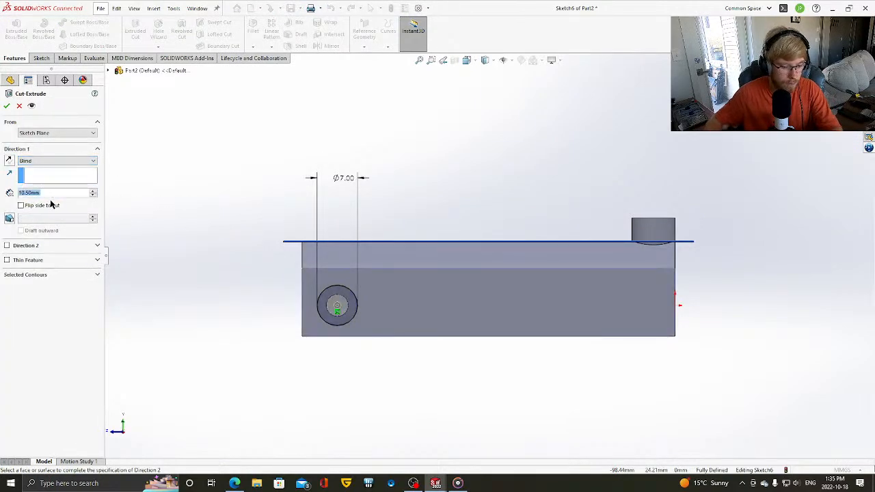
{"action": "type", "text": "3."}
{"action": "key", "text": "Return"}
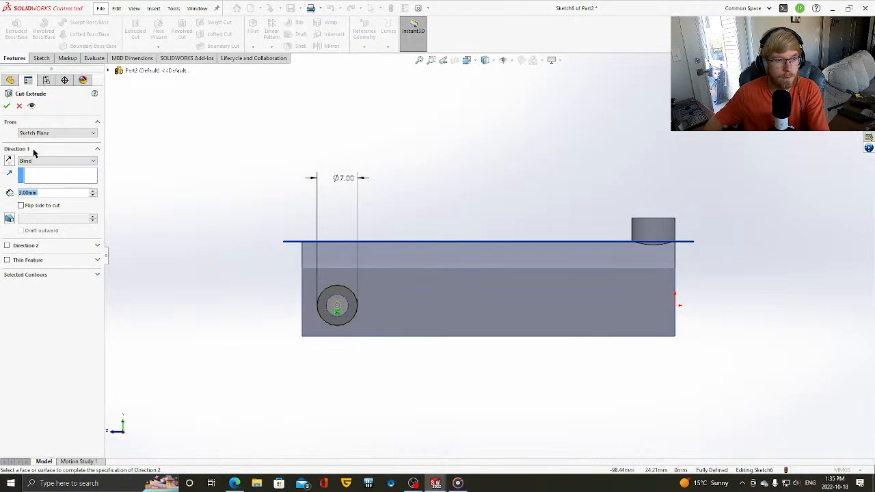
{"action": "left_click", "coordinate": [7, 107]}
- Examine the counterbored cross hole from the front and side with hidden lines visible, and return to the shaded-with-edges display
{"action": "middle_click_drag", "start_coordinate": [202, 183], "coordinate": [392, 272]}
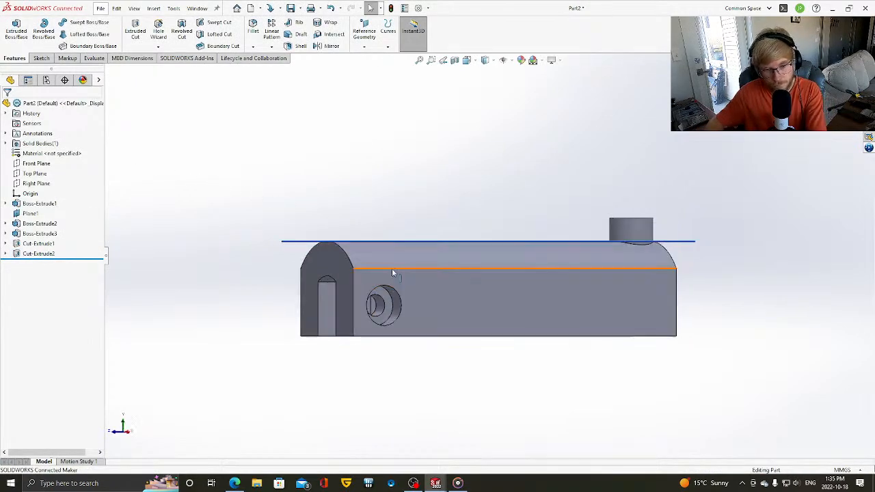
{"action": "key", "text": "Right"}
{"action": "left_click", "coordinate": [413, 483]}
{"action": "left_click", "coordinate": [574, 426]}
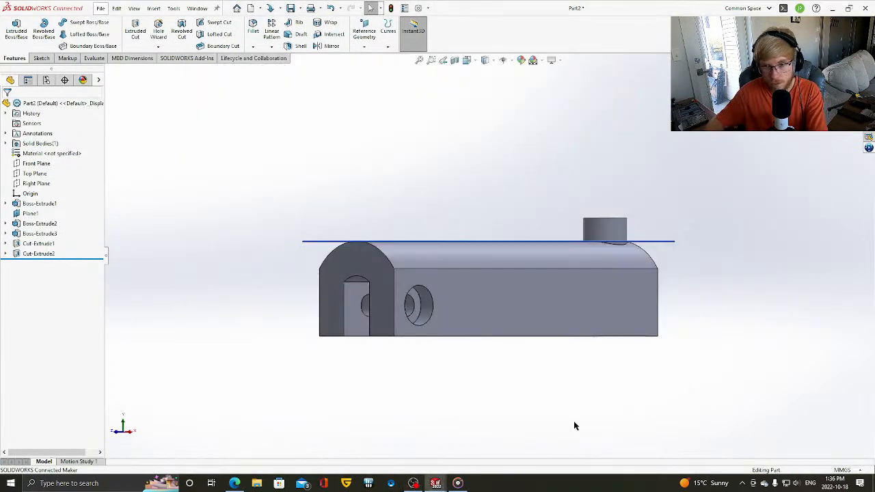
{"action": "key", "text": "Right"}
{"action": "key", "text": "Right"}
{"action": "key", "text": "Right"}
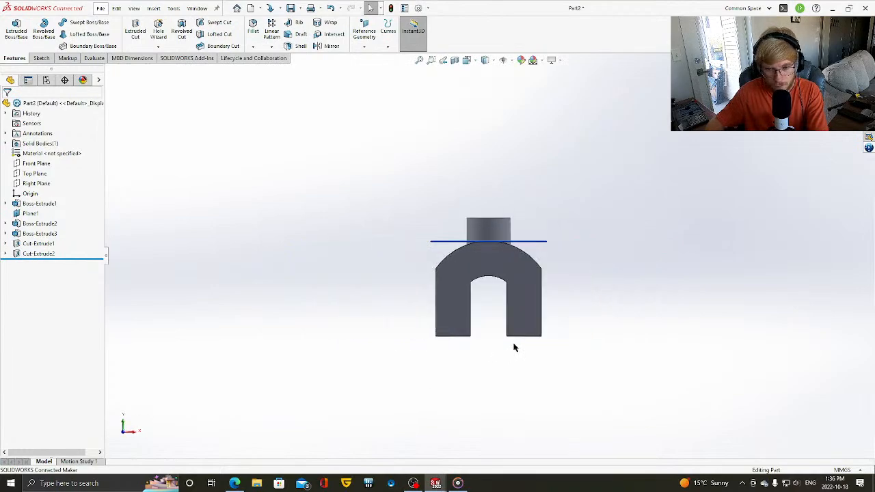
{"action": "left_click", "coordinate": [485, 60]}
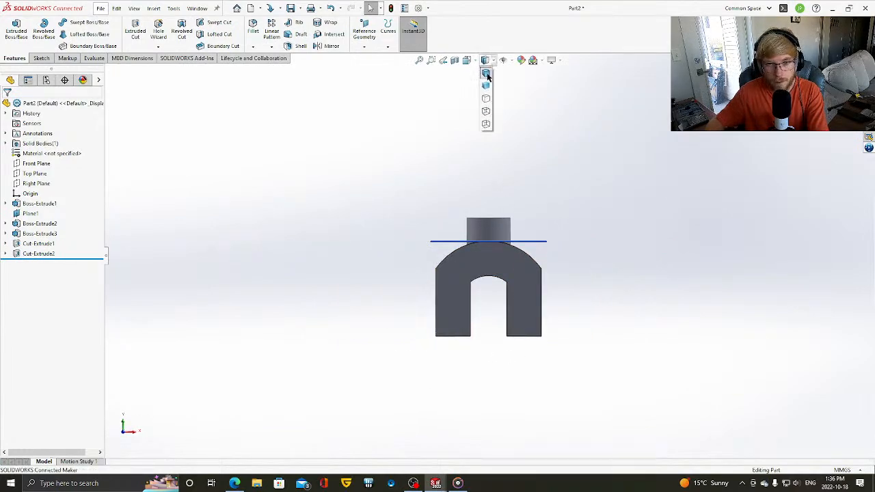
{"action": "left_click", "coordinate": [487, 114]}
{"action": "scroll", "coordinate": [532, 326], "scroll_direction": "down", "scroll_amount": 1}
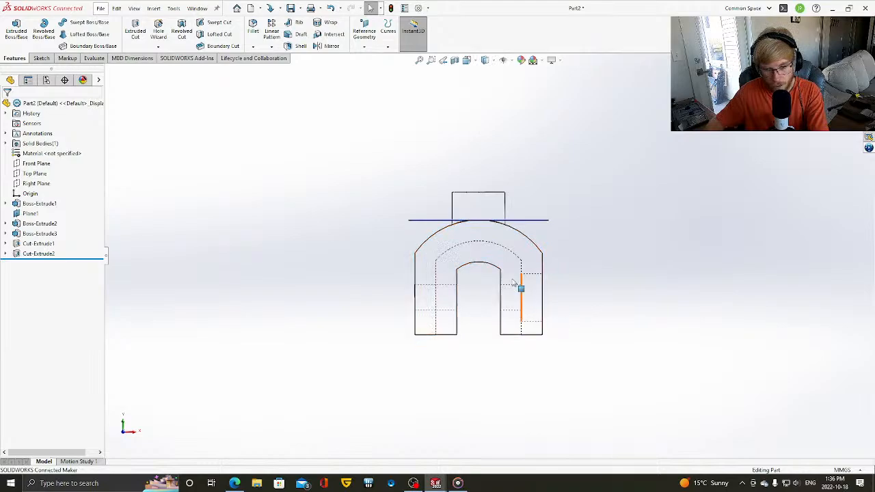
{"action": "scroll", "coordinate": [509, 281], "scroll_direction": "down", "scroll_amount": 4}
{"action": "key", "text": "Right"}
{"action": "key", "text": "Right"}
{"action": "key", "text": "Left"}
{"action": "key", "text": "Left"}
{"action": "key", "text": "Left"}
{"action": "key", "text": "Left"}
{"action": "key", "text": "Left"}
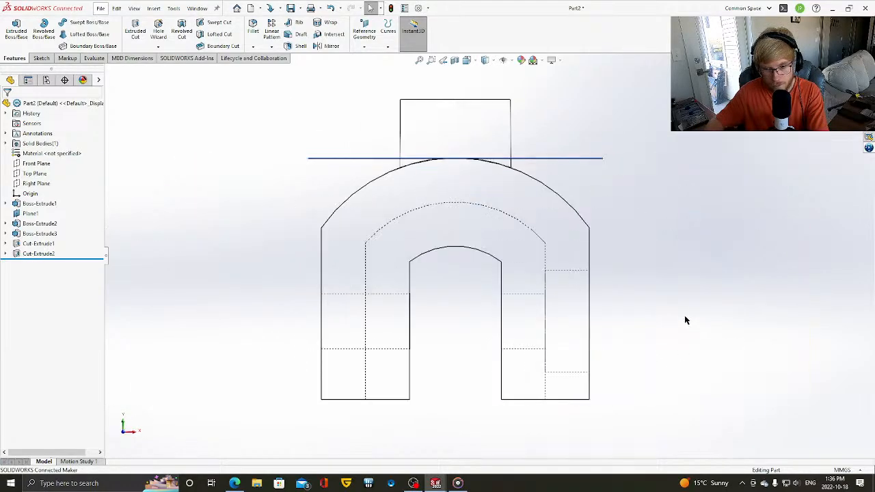
{"action": "scroll", "coordinate": [488, 319], "scroll_direction": "up", "scroll_amount": 2}
{"action": "key", "text": "Left"}
{"action": "key", "text": "Left"}
{"action": "key", "text": "Left"}
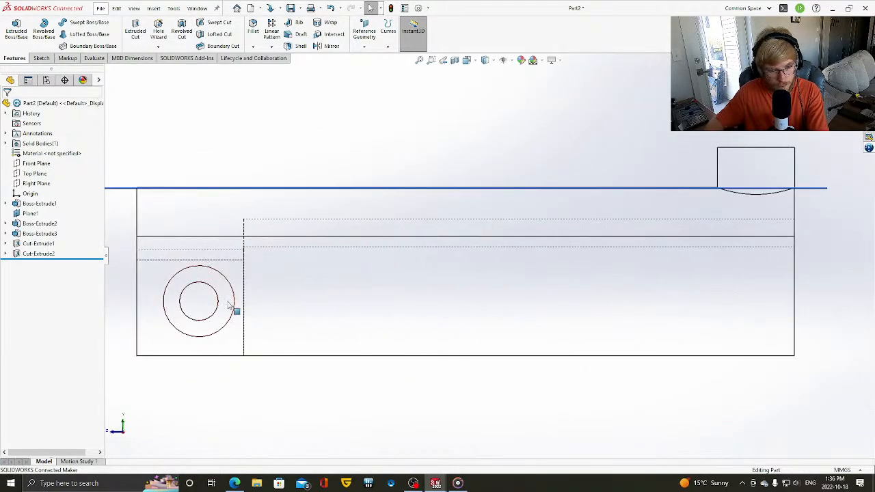
{"action": "key", "text": "Right"}
{"action": "key", "text": "Right"}
{"action": "key", "text": "Right"}
{"action": "key", "text": "Right"}
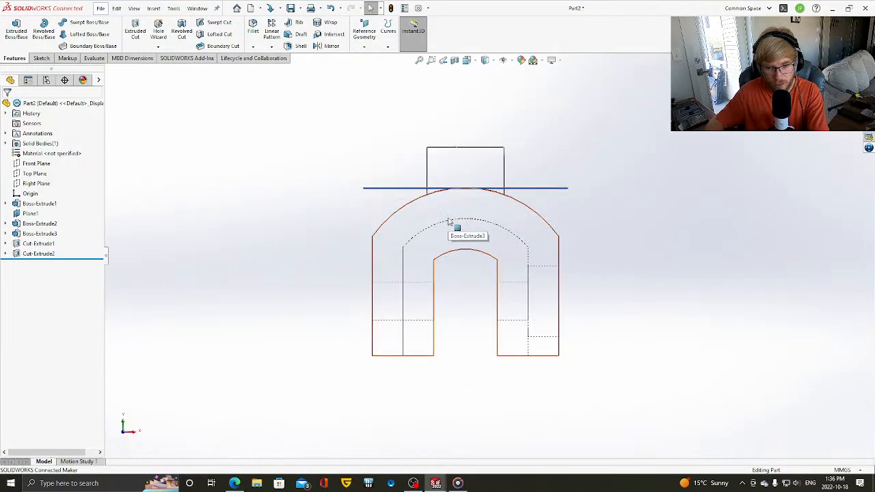
{"action": "key", "text": "Right"}
{"action": "key", "text": "Right"}
{"action": "key", "text": "Right"}
{"action": "left_click", "coordinate": [497, 61]}
{"action": "left_click", "coordinate": [485, 68]}
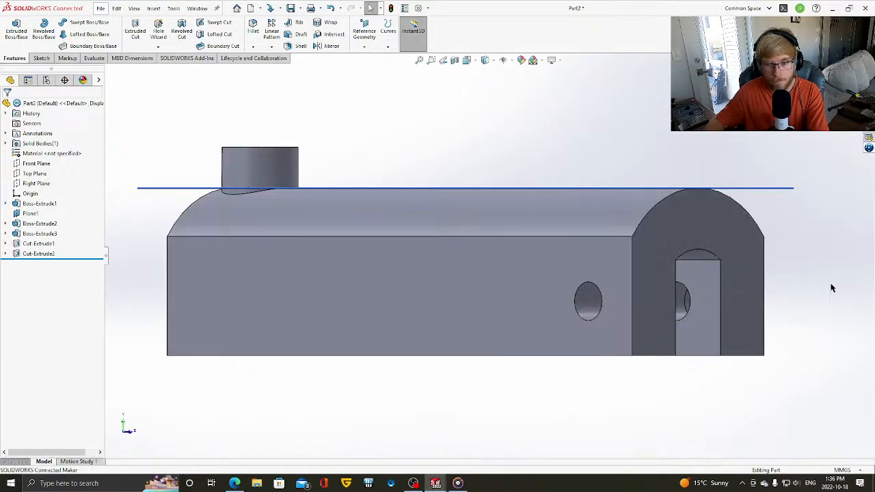
- Open a new sketch on the flat side face opposite the counterbore
{"action": "key", "text": "Right"}
{"action": "key", "text": "Right"}
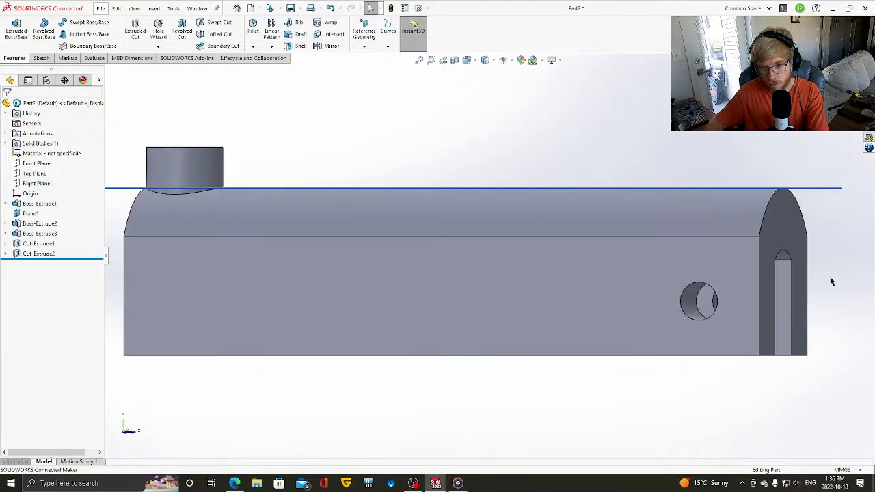
{"action": "scroll", "coordinate": [831, 277], "scroll_direction": "up", "scroll_amount": 2}
{"action": "key", "text": "Right"}
{"action": "left_click", "coordinate": [41, 58]}
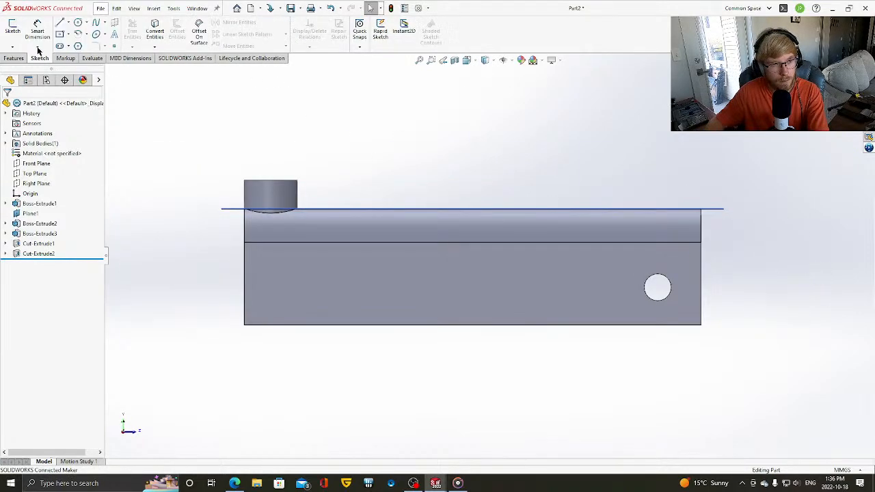
{"action": "left_click", "coordinate": [12, 30]}
{"action": "left_click", "coordinate": [630, 288]}
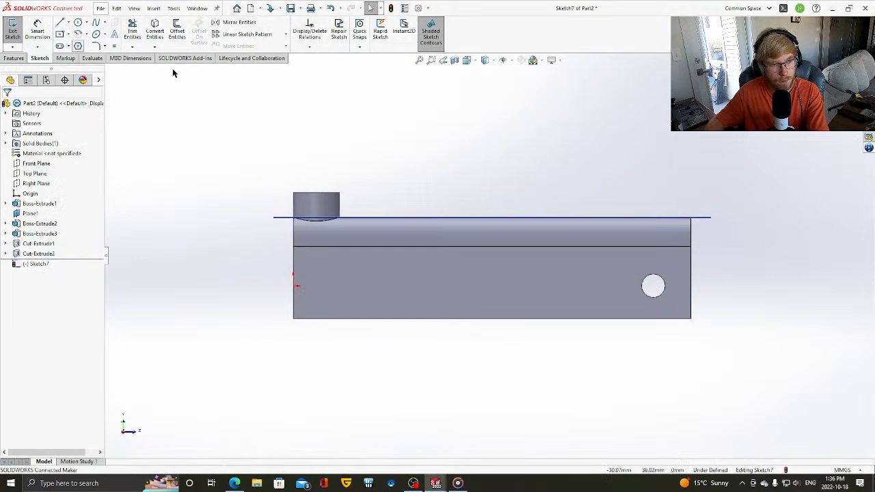
- Sketch a six-sided polygon about 6.3 mm across flats, centred on the cross hole with one vertex pointing straight up
{"action": "left_click", "coordinate": [78, 46]}
{"action": "left_click", "coordinate": [653, 287]}
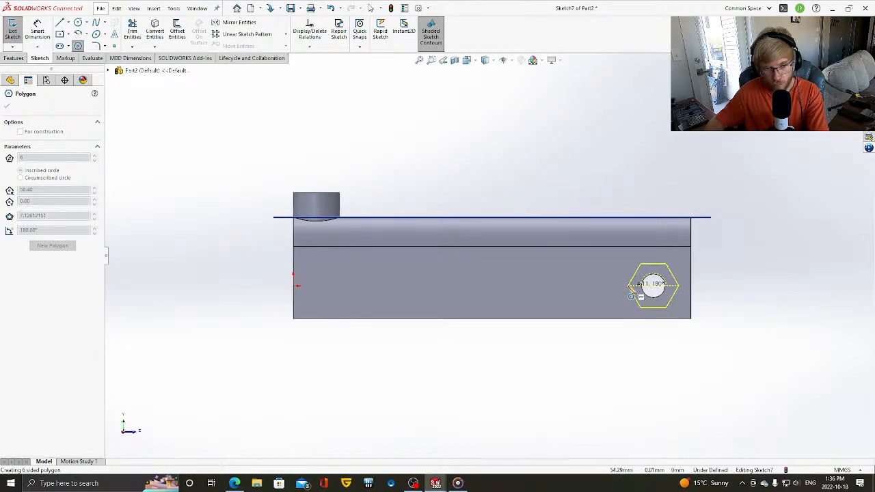
{"action": "key", "text": "Right"}
{"action": "key", "text": "Right"}
{"action": "key", "text": "Right"}
{"action": "key", "text": "Right"}
{"action": "key", "text": "Right"}
{"action": "key", "text": "Right"}
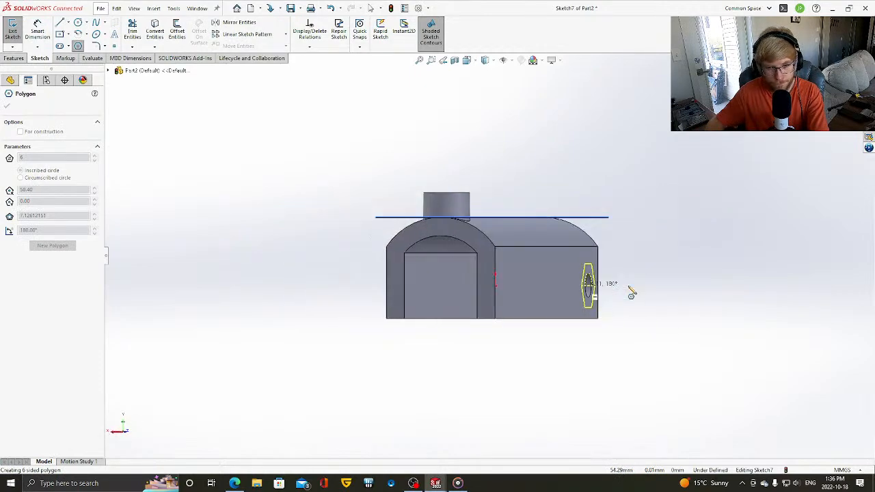
{"action": "key", "text": "Left"}
{"action": "key", "text": "Left"}
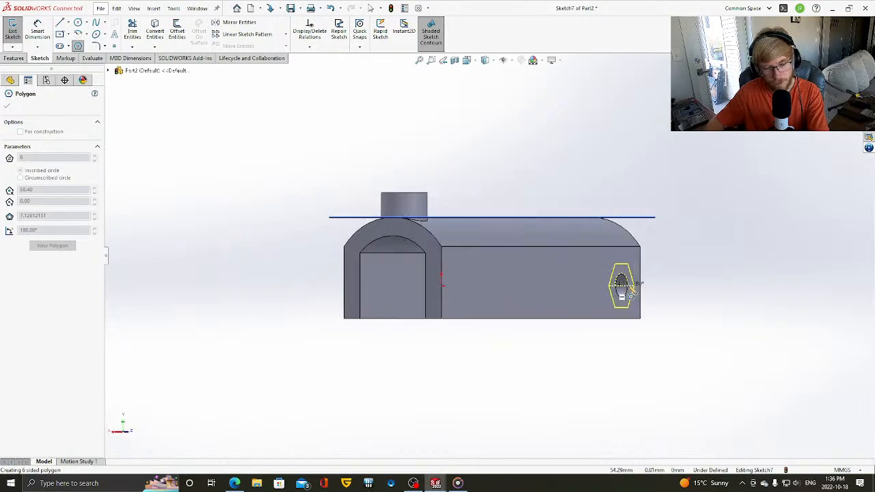
{"action": "key", "text": "Right"}
{"action": "key", "text": "Right"}
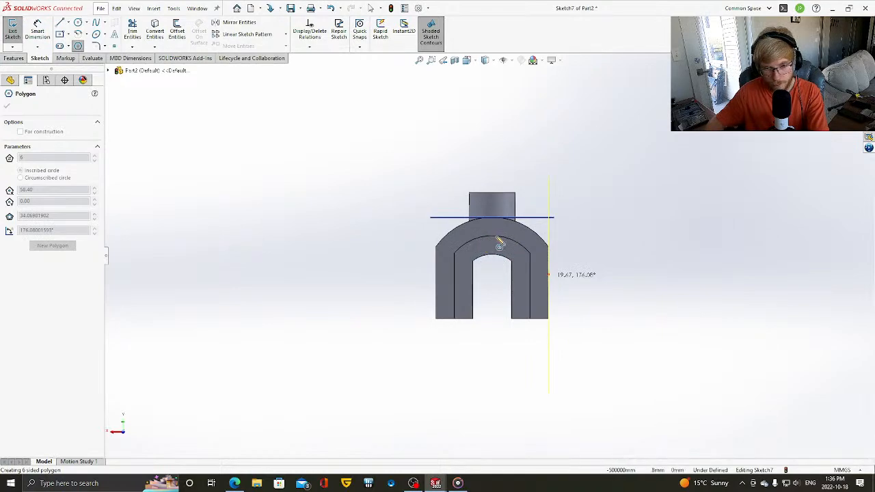
{"action": "key", "text": "ctrl+8"}
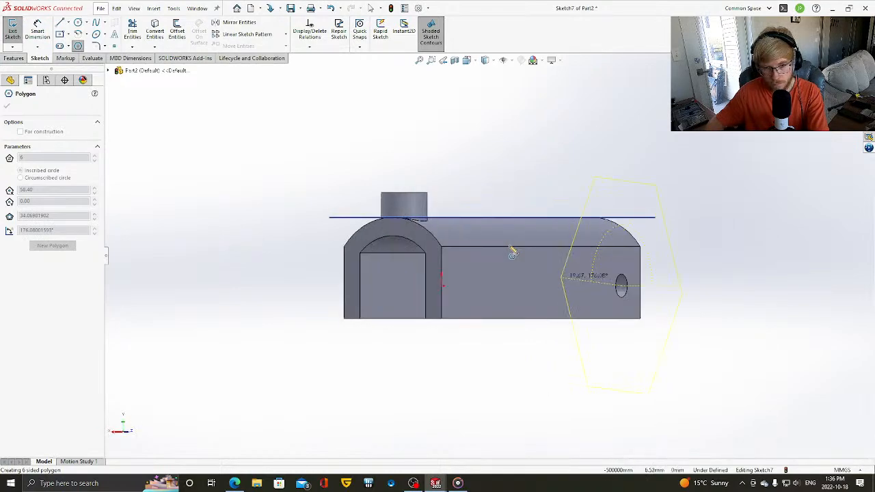
{"action": "key", "text": "Left"}
{"action": "key", "text": "Left"}
{"action": "key", "text": "Left"}
{"action": "key", "text": "Left"}
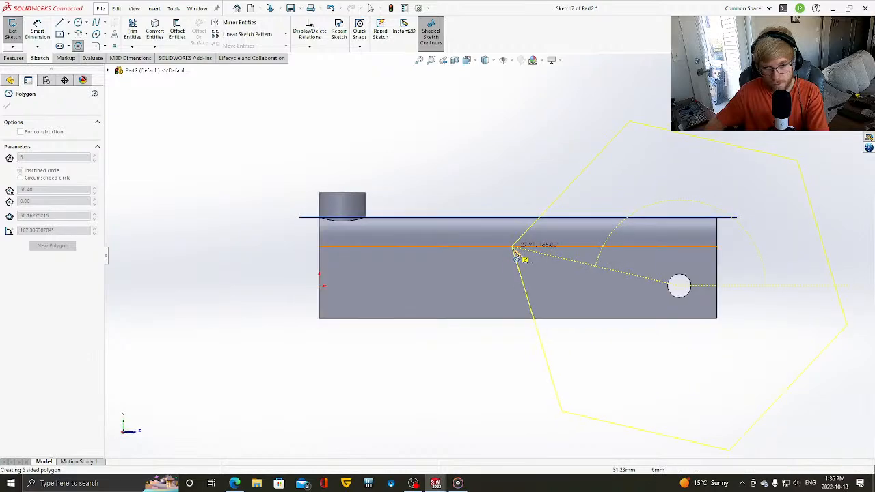
{"action": "key", "text": "Right"}
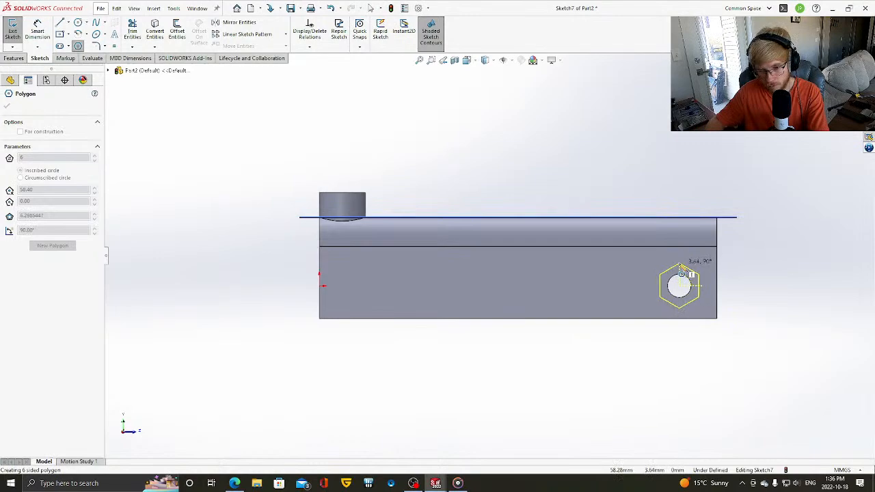
{"action": "left_click", "coordinate": [682, 267]}
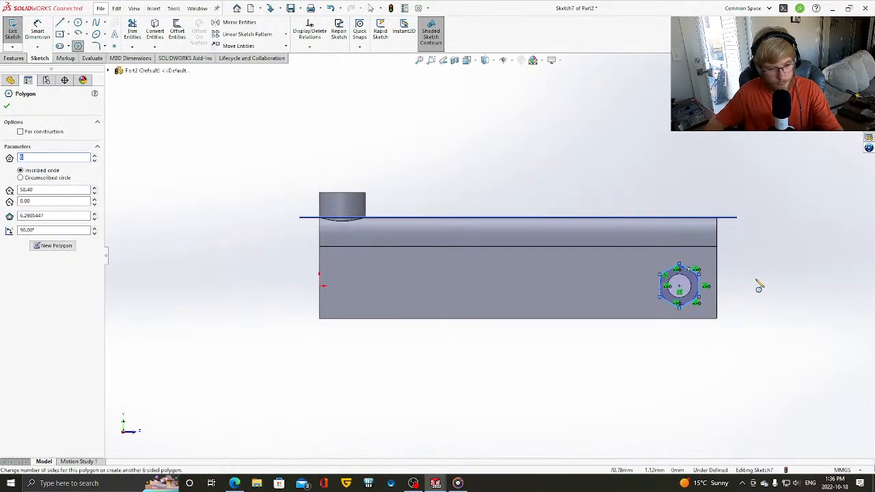
{"action": "key", "text": "Escape"}
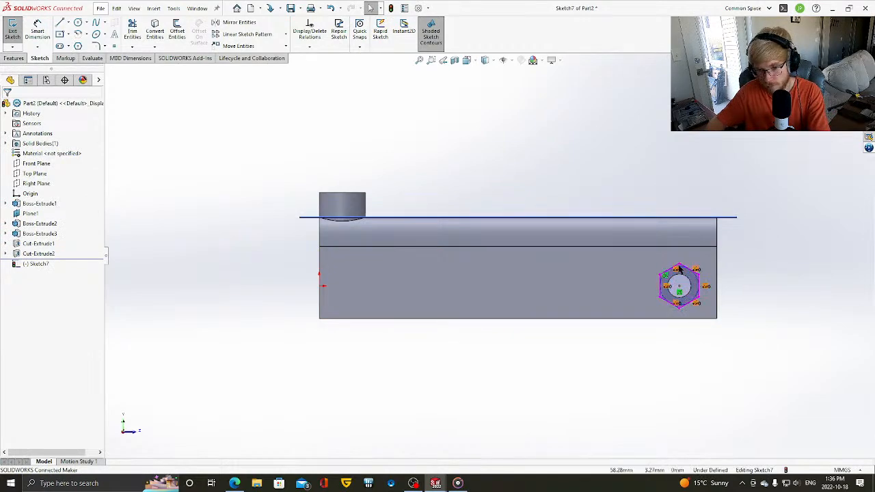
{"action": "left_click", "coordinate": [676, 265]}
{"action": "left_click", "coordinate": [757, 277]}
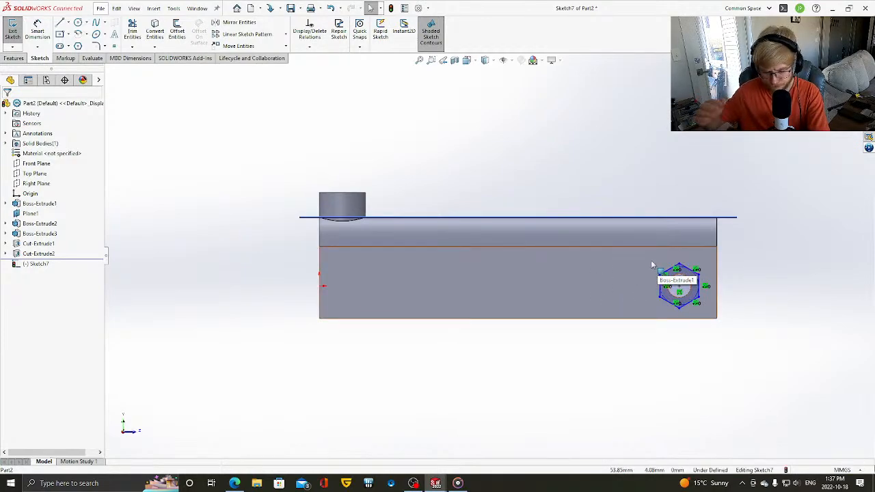
- Examine the hexagon's position against the arch walls from the end and the side of the part
{"action": "key", "text": "Right"}
{"action": "key", "text": "Right"}
{"action": "key", "text": "Right"}
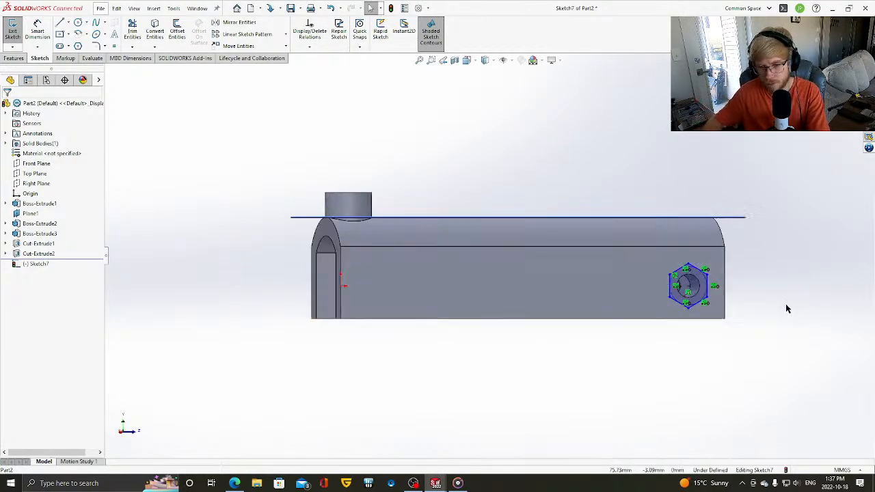
{"action": "key", "text": "Right"}
{"action": "key", "text": "Right"}
{"action": "key", "text": "Right"}
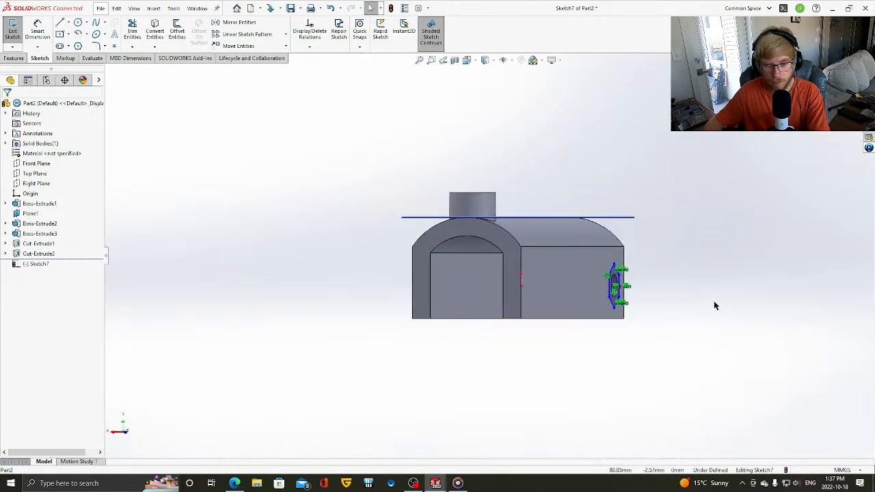
{"action": "scroll", "coordinate": [534, 271], "scroll_direction": "down", "scroll_amount": 3}
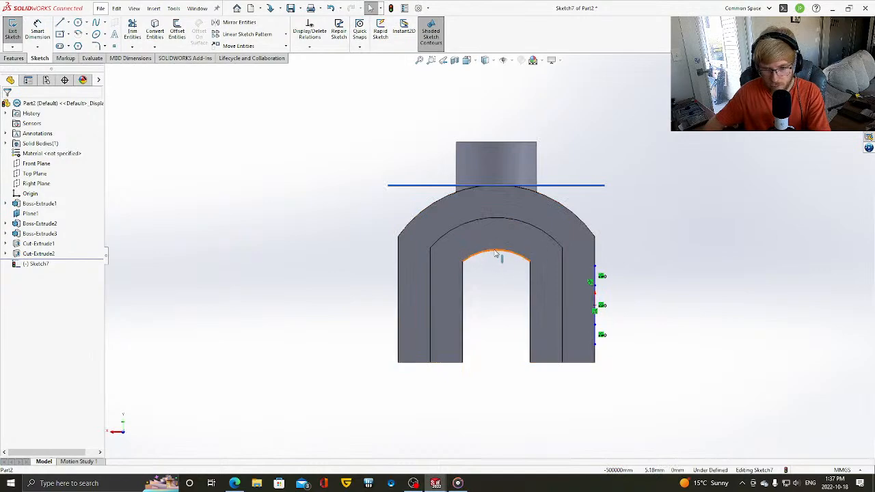
{"action": "scroll", "coordinate": [694, 292], "scroll_direction": "up", "scroll_amount": 3}
{"action": "key", "text": "Left"}
{"action": "key", "text": "Left"}
{"action": "key", "text": "Left"}
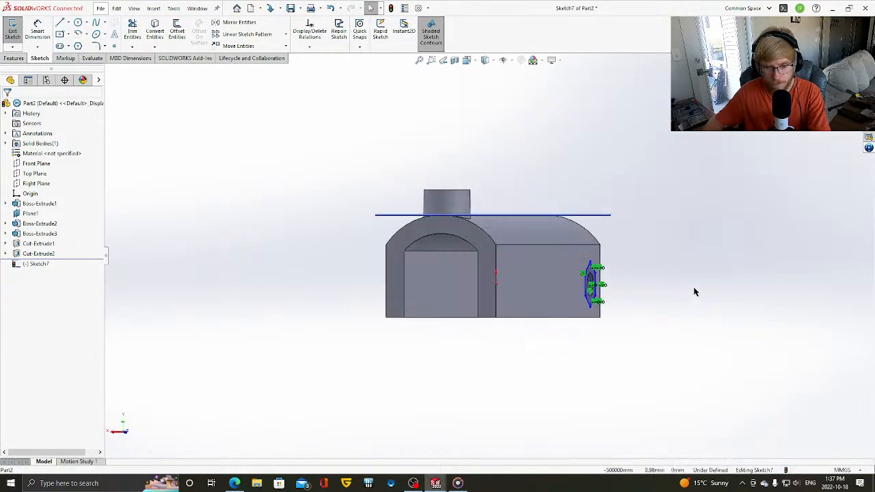
{"action": "key", "text": "Left"}
{"action": "key", "text": "Left"}
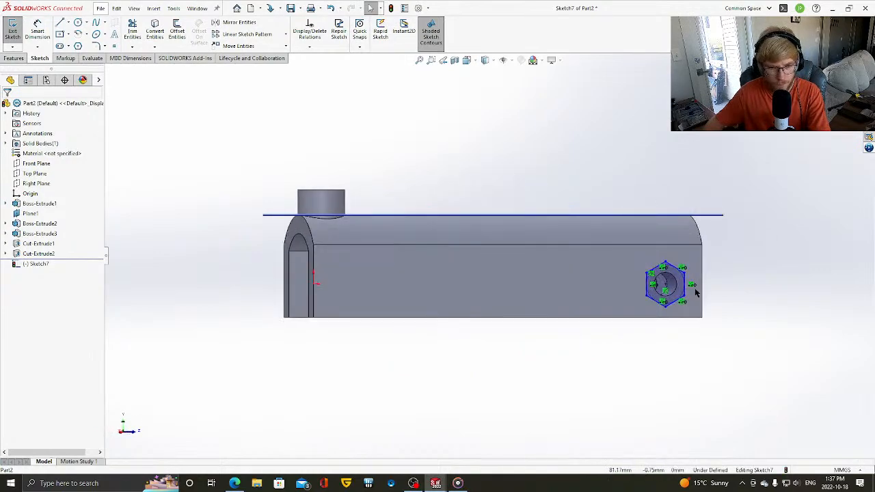
{"action": "key", "text": "Left"}
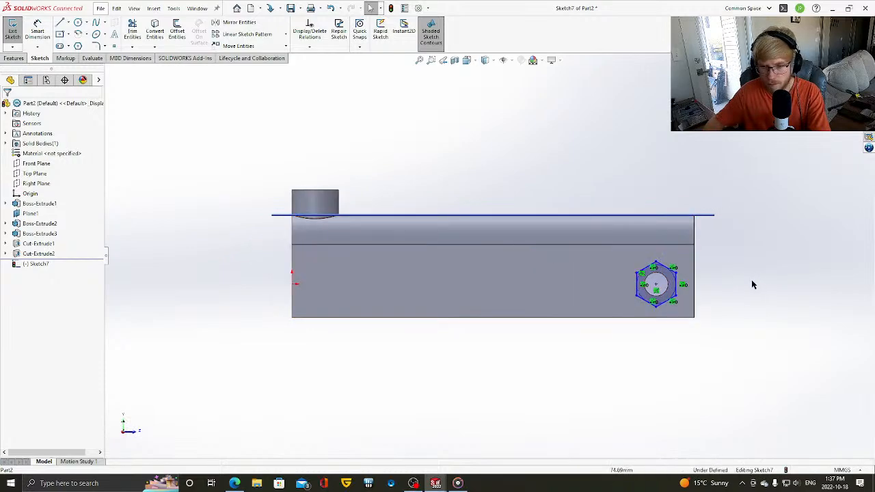
- Dimension the hexagon between two opposite sides at 8.25 mm
{"action": "scroll", "coordinate": [752, 281], "scroll_direction": "down", "scroll_amount": 2}
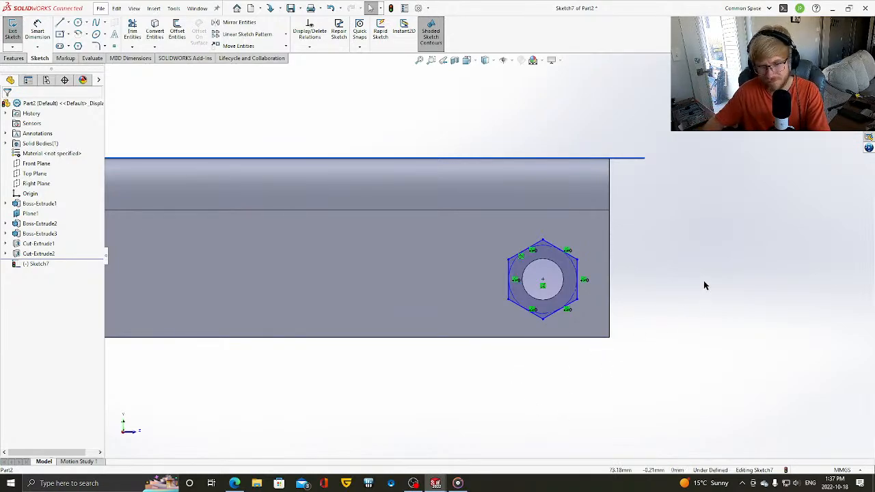
{"action": "scroll", "coordinate": [677, 312], "scroll_direction": "down", "scroll_amount": 1}
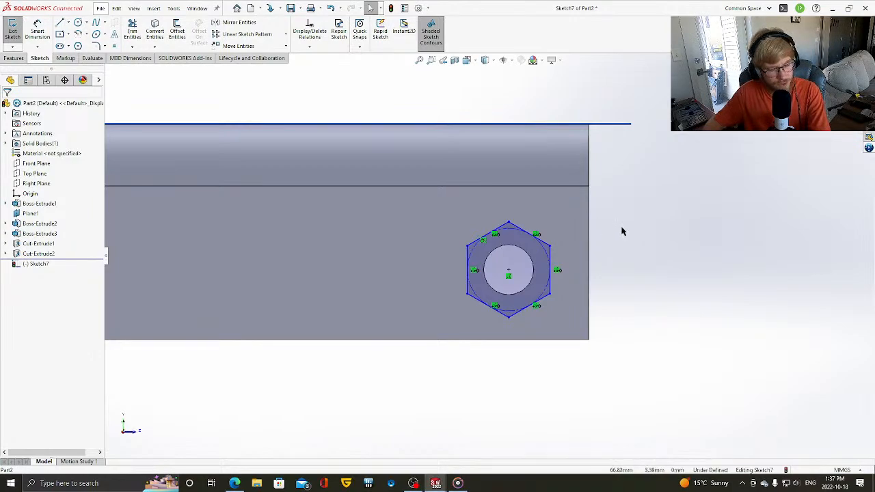
{"action": "scroll", "coordinate": [621, 230], "scroll_direction": "down", "scroll_amount": 1}
{"action": "key", "text": "d"}
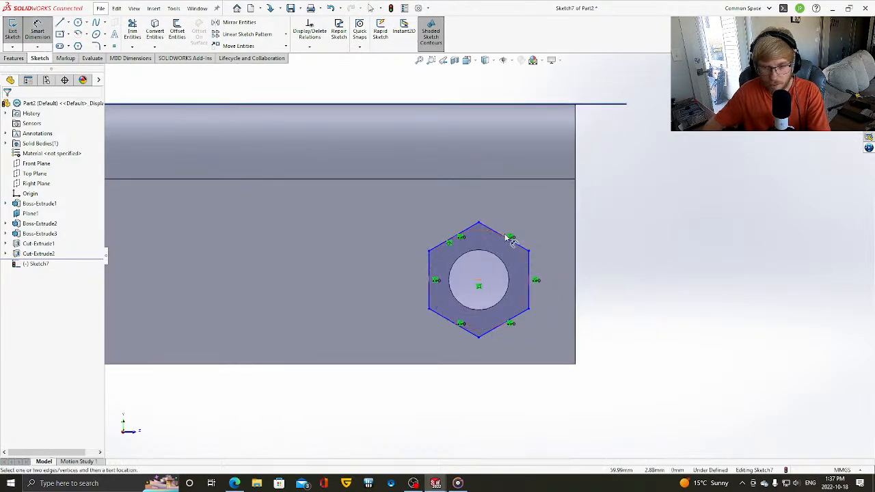
{"action": "left_click", "coordinate": [503, 236]}
{"action": "left_click", "coordinate": [444, 317]}
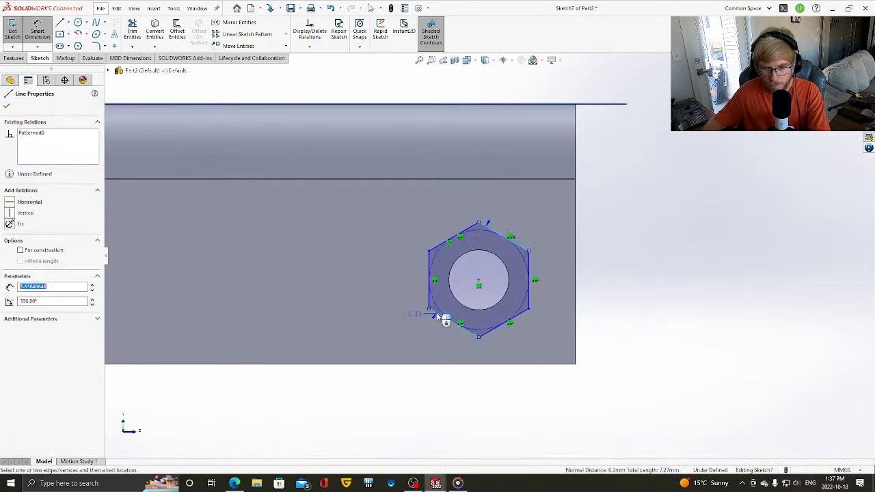
{"action": "left_click", "coordinate": [650, 359]}
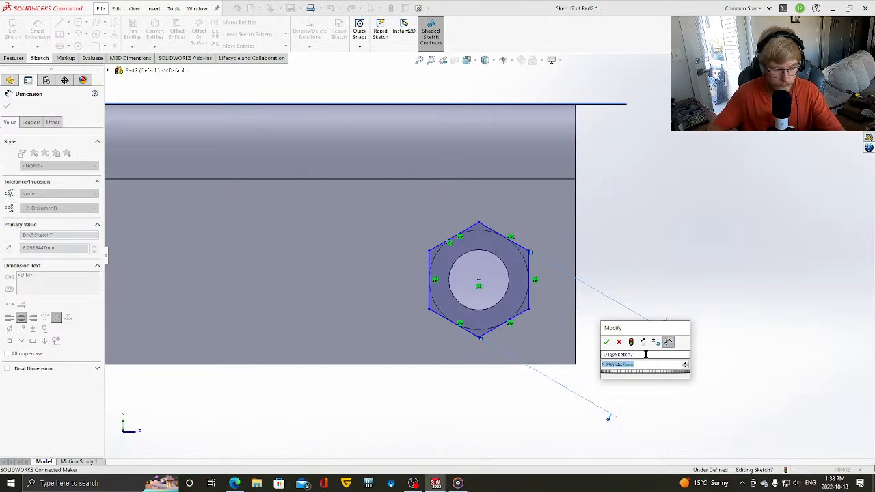
{"action": "type", "text": ".25"}
{"action": "key", "text": "Return"}
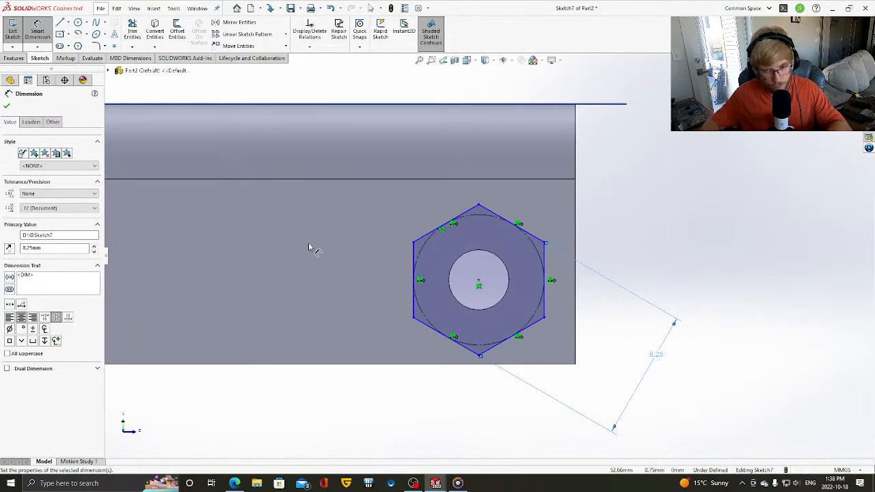
{"action": "left_click", "coordinate": [7, 104]}
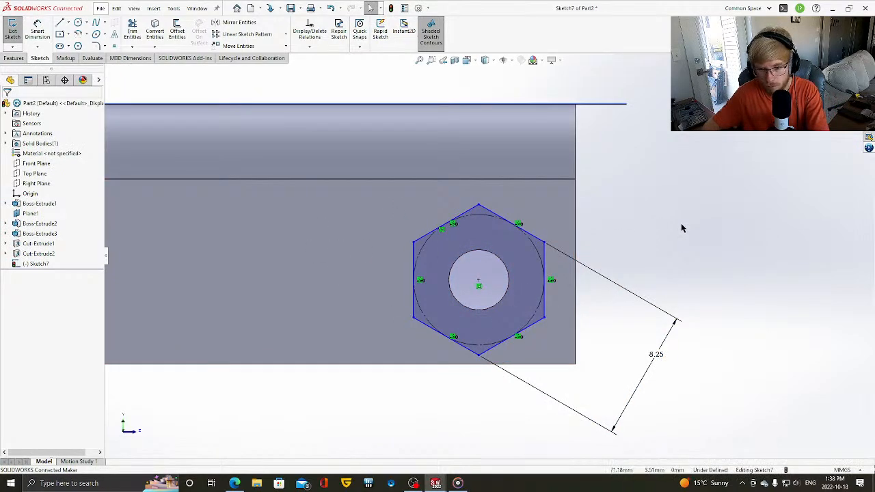
- Extrude-cut the hexagon to a blind depth of 3 mm as a nut recess around the cross hole
{"action": "left_click", "coordinate": [14, 58]}
{"action": "left_click", "coordinate": [136, 31]}
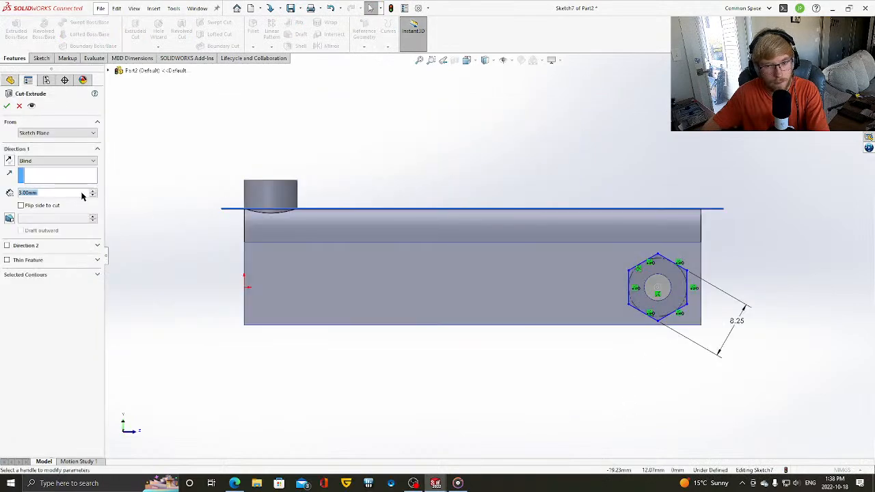
{"action": "left_click", "coordinate": [8, 105]}
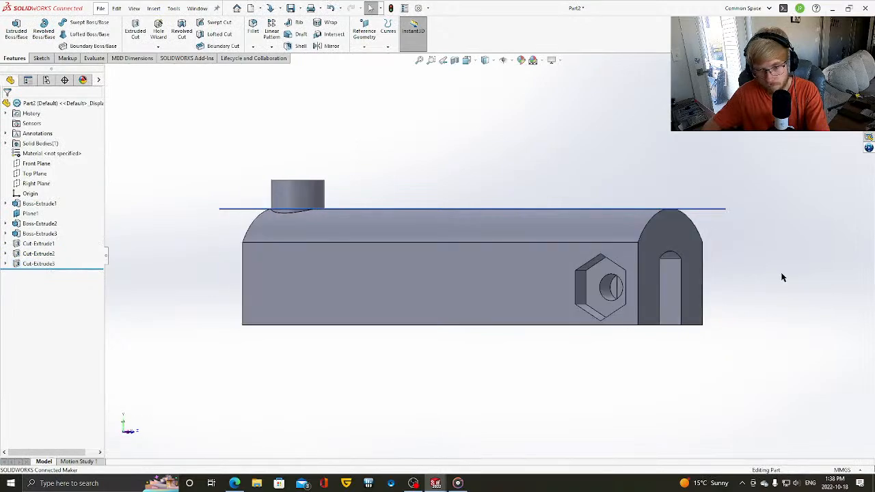
- Examine the hexagonal recess, the counterbore on the opposite side, and the part's front end and underside
{"action": "middle_click_drag", "start_coordinate": [783, 278], "coordinate": [387, 296]}
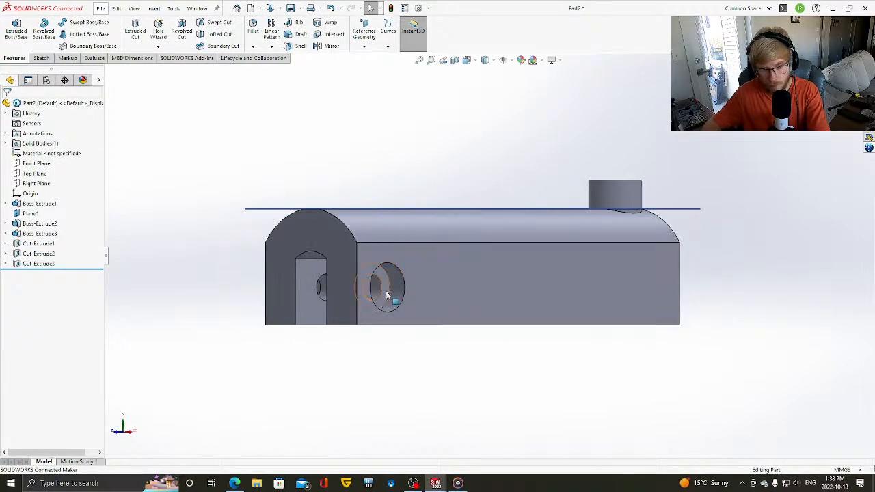
{"action": "key", "text": "Right"}
{"action": "key", "text": "Right"}
{"action": "key", "text": "Right"}
{"action": "key", "text": "Right"}
{"action": "key", "text": "Right"}
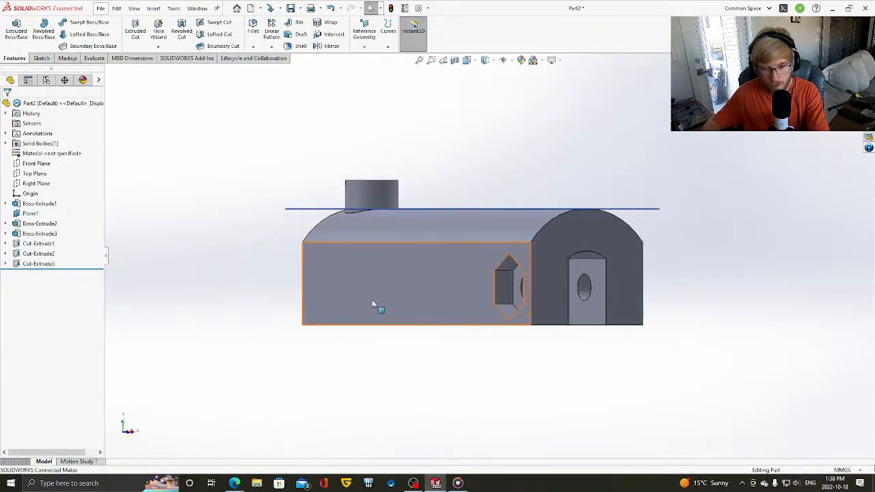
{"action": "key", "text": "Right"}
{"action": "key", "text": "Right"}
{"action": "key", "text": "Right"}
{"action": "key", "text": "Right"}
{"action": "key", "text": "Right"}
{"action": "key", "text": "Right"}
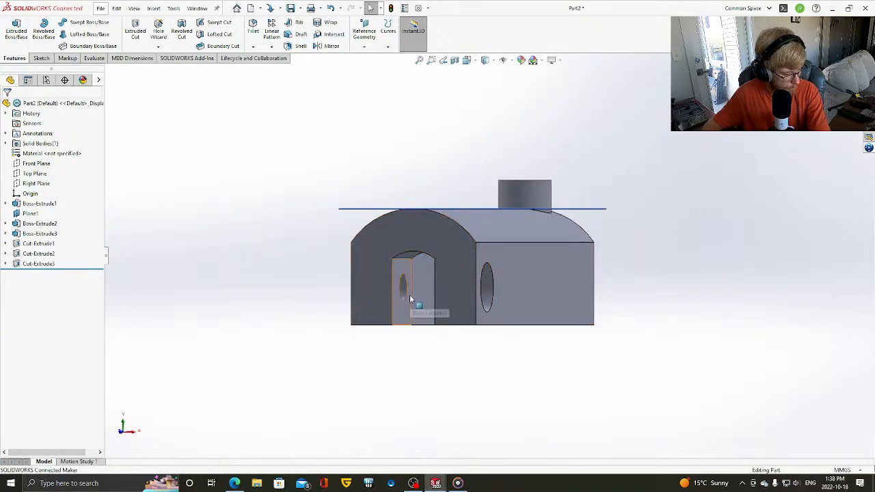
{"action": "key", "text": "Right"}
{"action": "key", "text": "Right"}
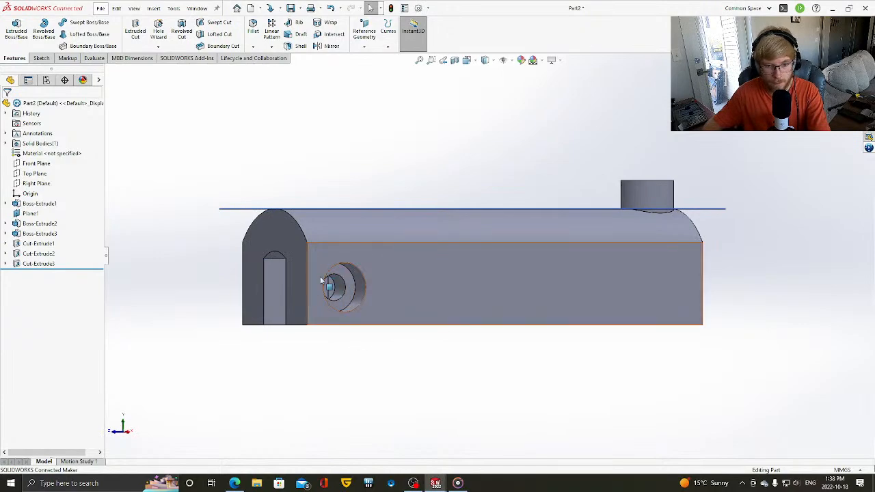
{"action": "key", "text": "Left"}
{"action": "key", "text": "Right"}
{"action": "key", "text": "Right"}
{"action": "key", "text": "Right"}
{"action": "key", "text": "Down"}
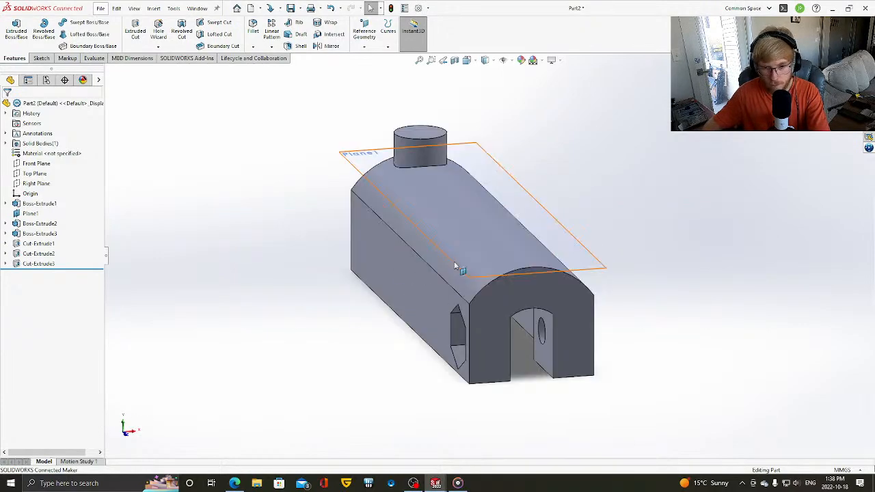
{"action": "key", "text": "Left"}
{"action": "key", "text": "Left"}
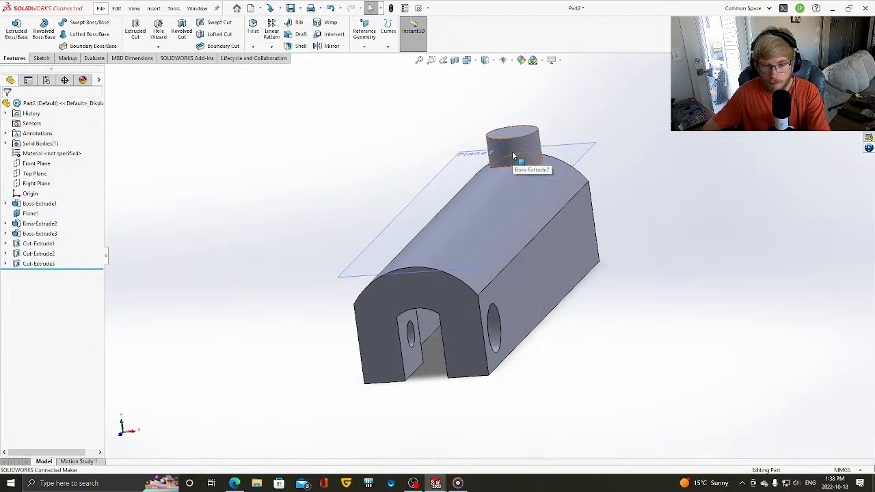
{"action": "key", "text": "Up"}
{"action": "key", "text": "Up"}
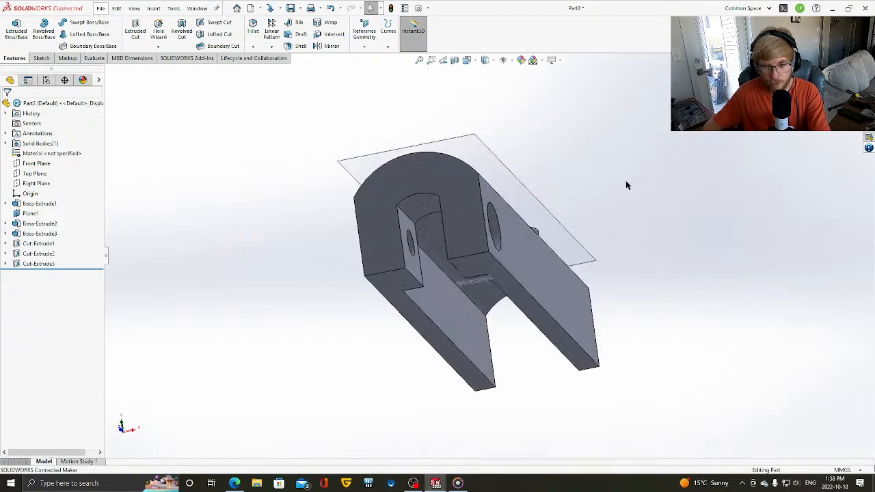
- Examine the finished cover from both ends, both sides and underneath, including the counterbored cross hole and the round boss
{"action": "key", "text": "Left"}
{"action": "key", "text": "Down"}
{"action": "key", "text": "Down"}
{"action": "key", "text": "Left"}
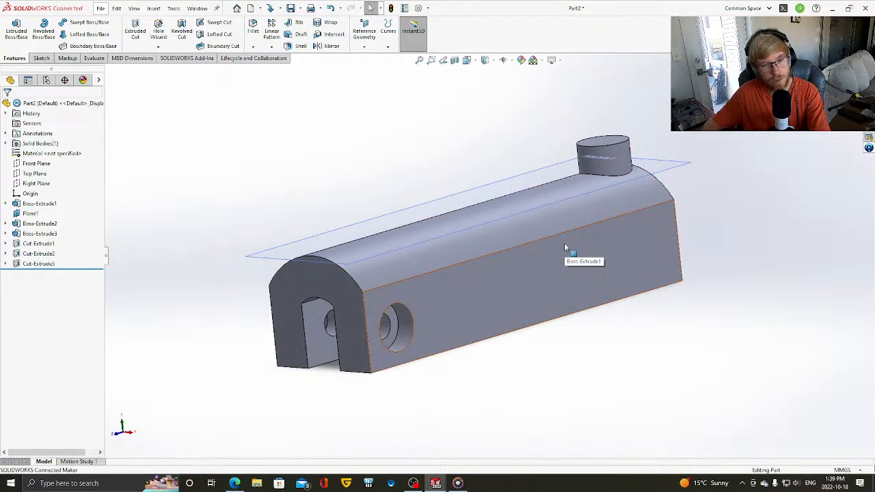
{"action": "middle_click_drag", "start_coordinate": [785, 294], "coordinate": [747, 280]}
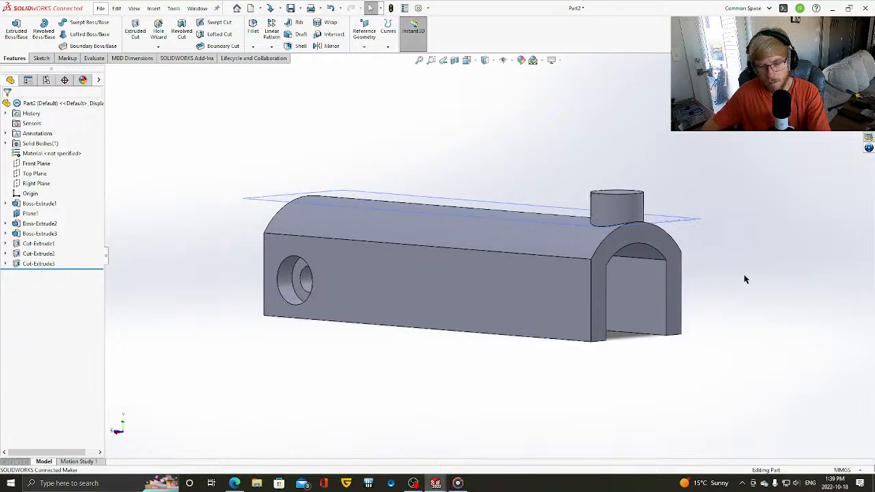
{"action": "middle_click_drag", "start_coordinate": [744, 274], "coordinate": [733, 272]}
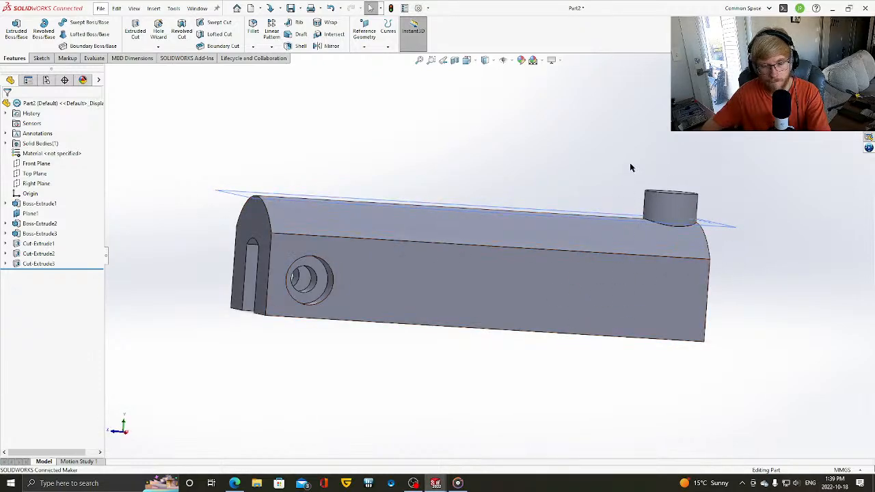
{"action": "key", "text": "Up"}
{"action": "key", "text": "Up"}
{"action": "key", "text": "Up"}
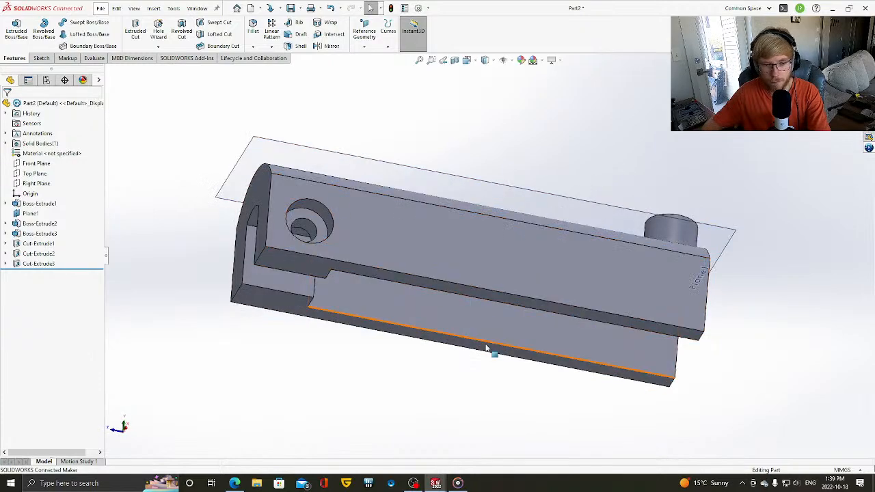
{"action": "key", "text": "Down"}
{"action": "key", "text": "Down"}
{"action": "key", "text": "Down"}
{"action": "middle_click_drag", "start_coordinate": [393, 384], "coordinate": [454, 352]}
- Save the cover part under the file name Slider top
{"action": "mouse_move", "coordinate": [436, 483]}
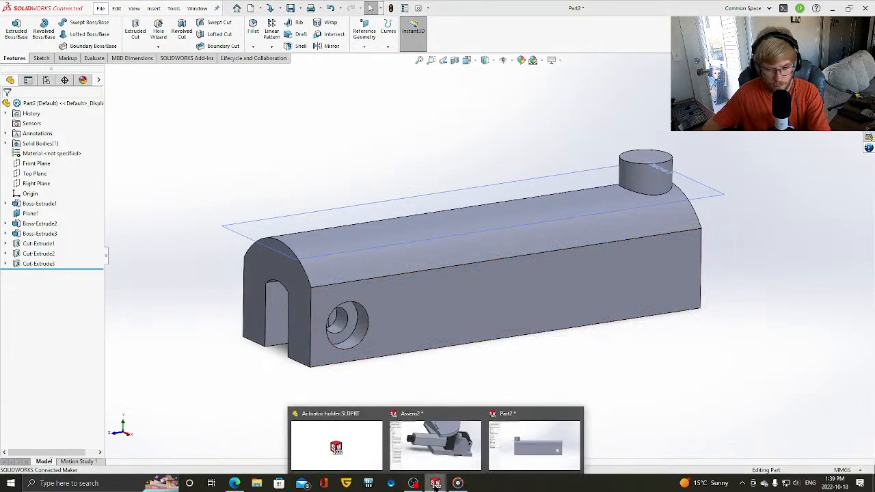
{"action": "left_click", "coordinate": [428, 448]}
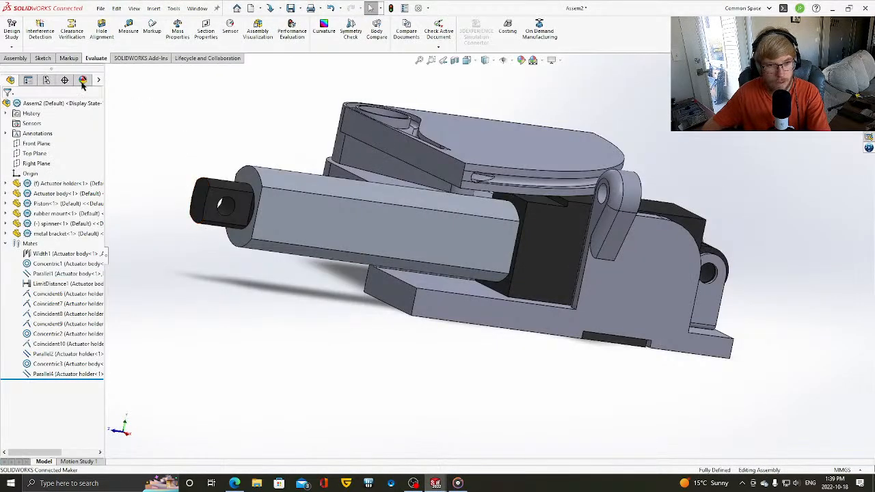
{"action": "left_click", "coordinate": [16, 58]}
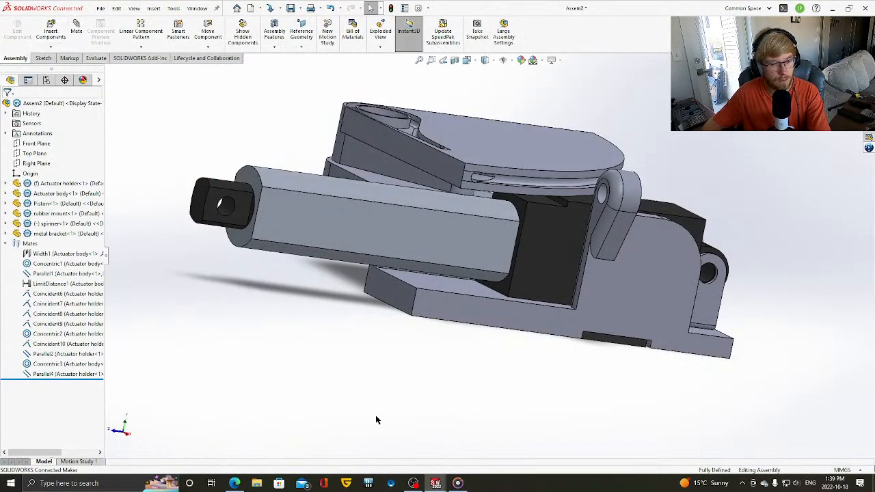
{"action": "mouse_move", "coordinate": [436, 483]}
{"action": "left_click", "coordinate": [540, 446]}
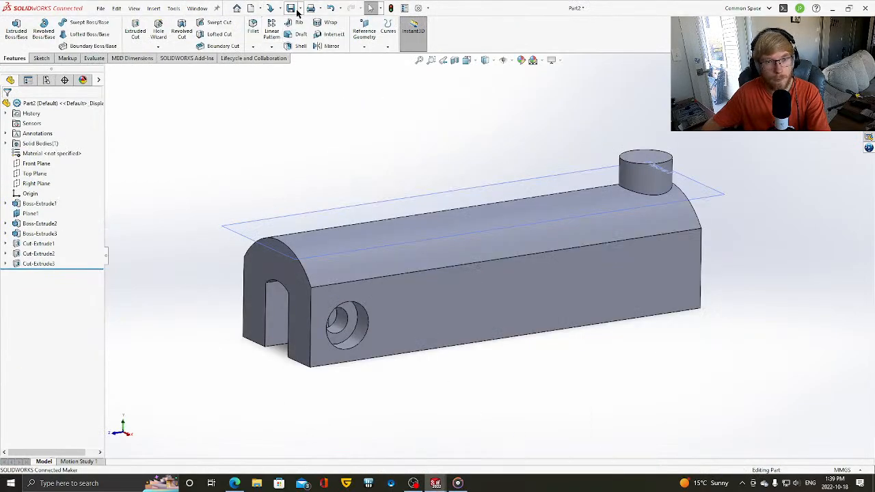
{"action": "left_click", "coordinate": [300, 8]}
{"action": "left_click", "coordinate": [321, 34]}
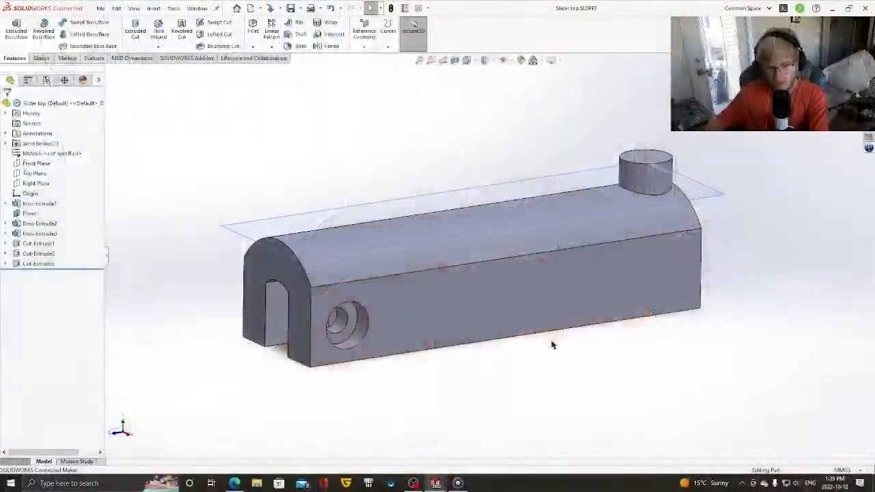
- Switch to the Assem2 assembly and insert the Slider top part in free space in front of the actuator
{"action": "mouse_move", "coordinate": [436, 483]}
{"action": "left_click", "coordinate": [439, 457]}
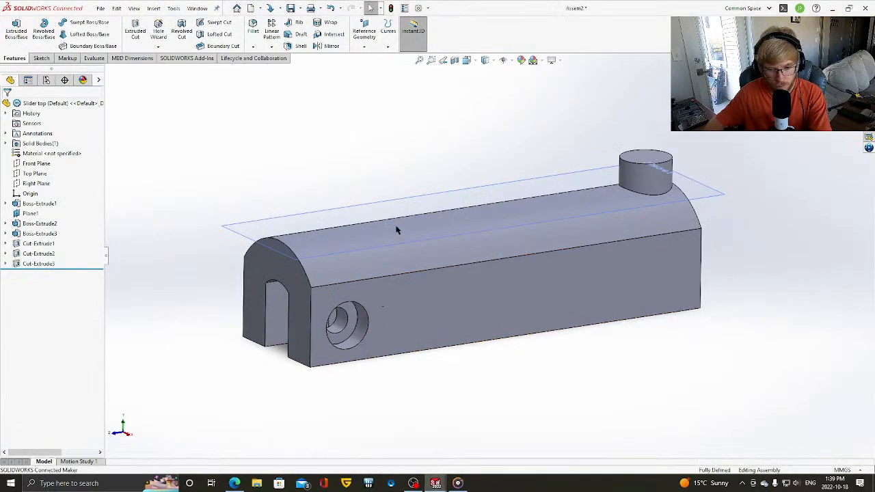
{"action": "left_click", "coordinate": [50, 31]}
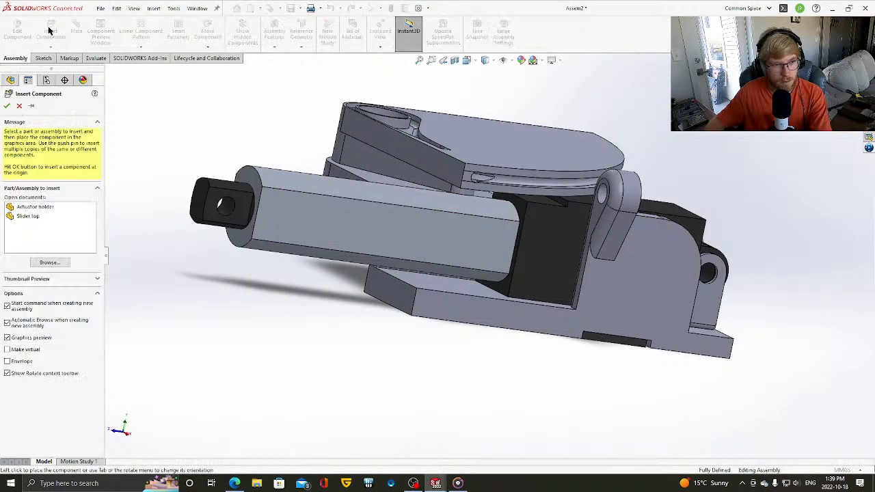
{"action": "left_click", "coordinate": [30, 216]}
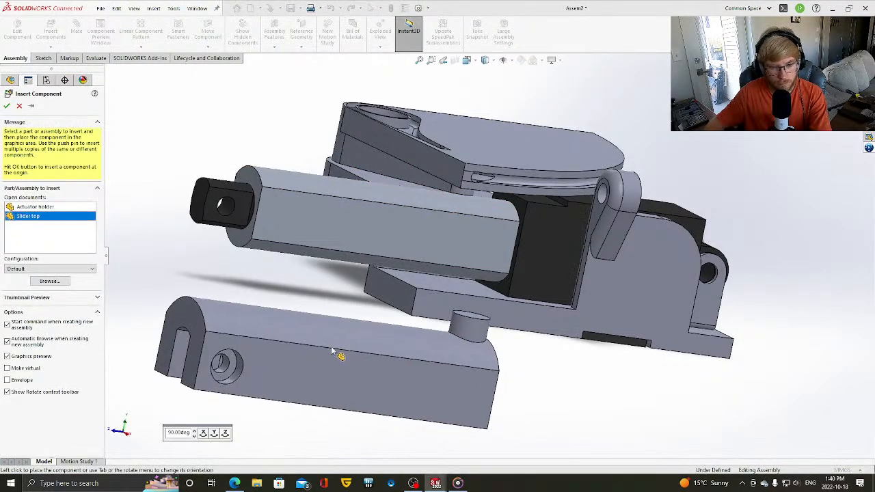
{"action": "left_click", "coordinate": [441, 374]}
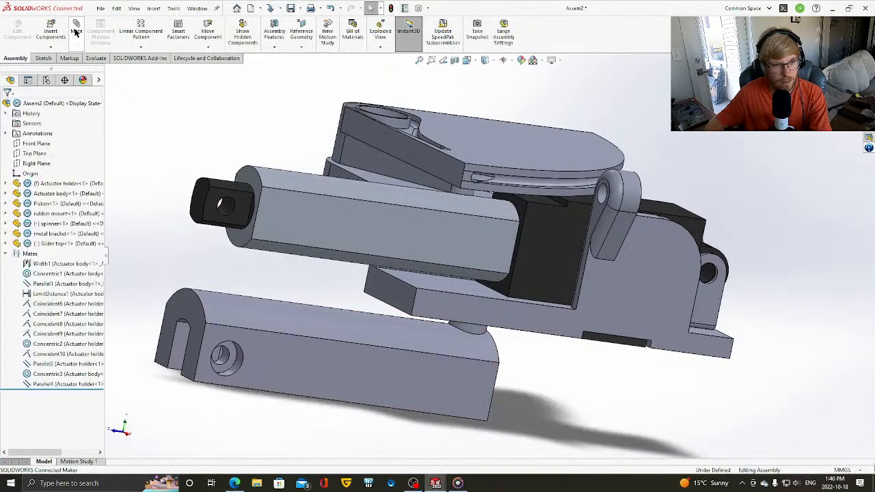
- Mate the Slider top's cross hole concentric with the hole in the piston end
{"action": "scroll", "coordinate": [236, 357], "scroll_direction": "down", "scroll_amount": 3}
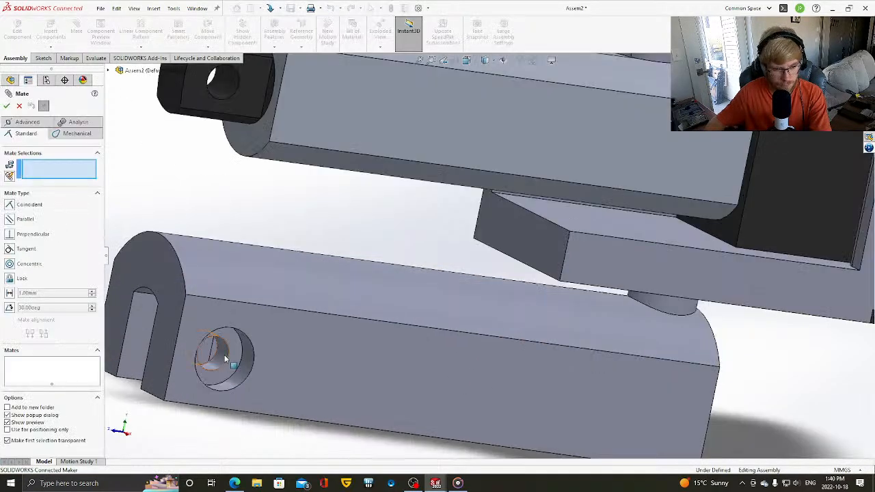
{"action": "left_click", "coordinate": [225, 358]}
{"action": "left_click", "coordinate": [227, 94]}
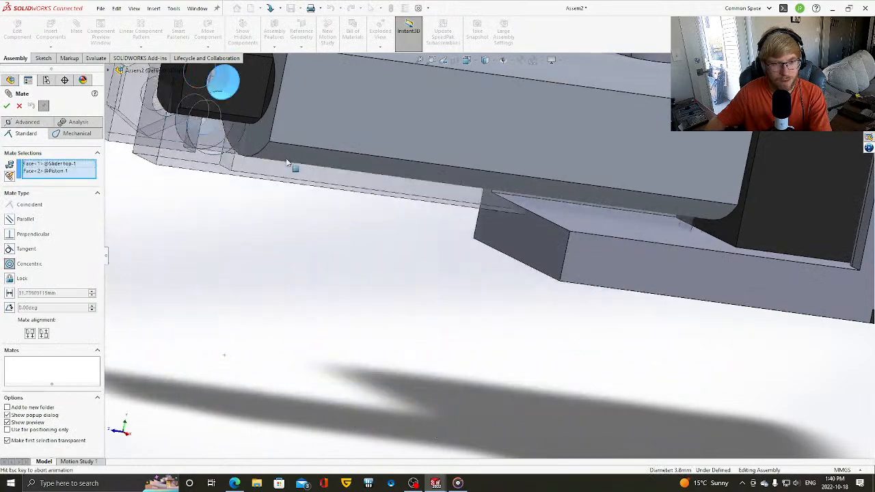
{"action": "left_click", "coordinate": [159, 147]}
- Centre the piston end between the Slider top's two inner slot faces with a Width mate set to Centered
{"action": "scroll", "coordinate": [244, 131], "scroll_direction": "up", "scroll_amount": 5}
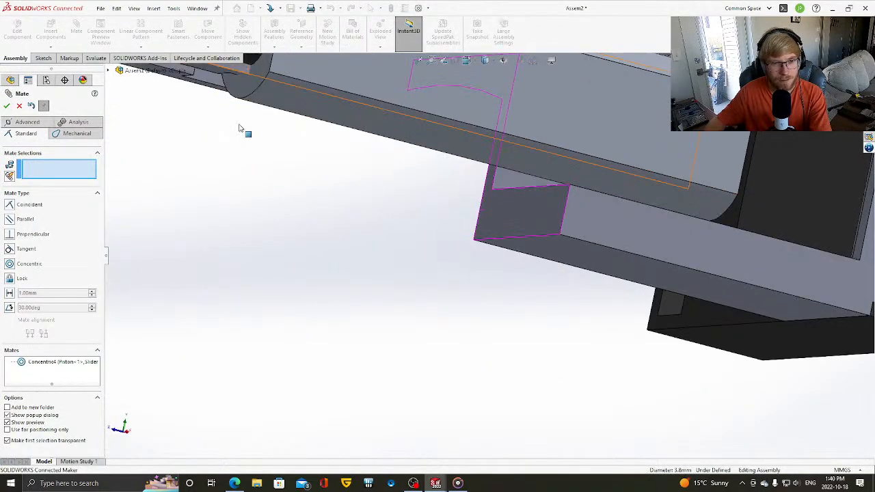
{"action": "scroll", "coordinate": [270, 125], "scroll_direction": "down", "scroll_amount": 6}
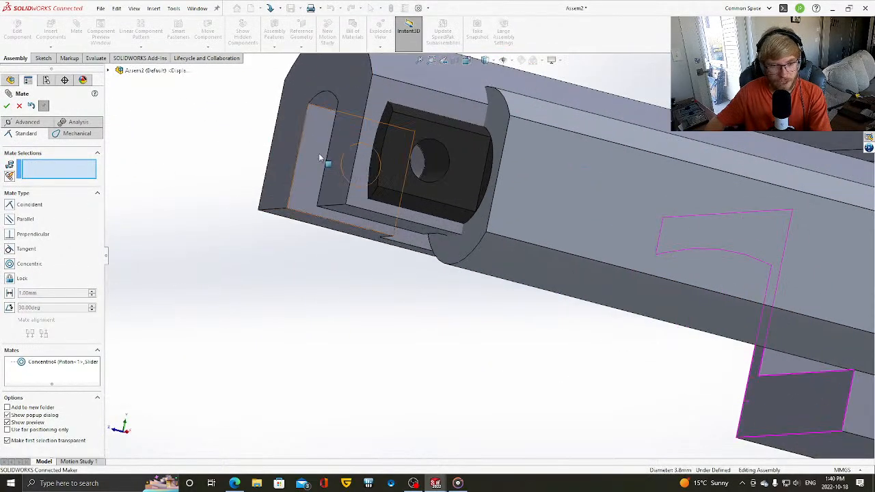
{"action": "left_click", "coordinate": [319, 153]}
{"action": "middle_click_drag", "start_coordinate": [318, 153], "coordinate": [678, 255]}
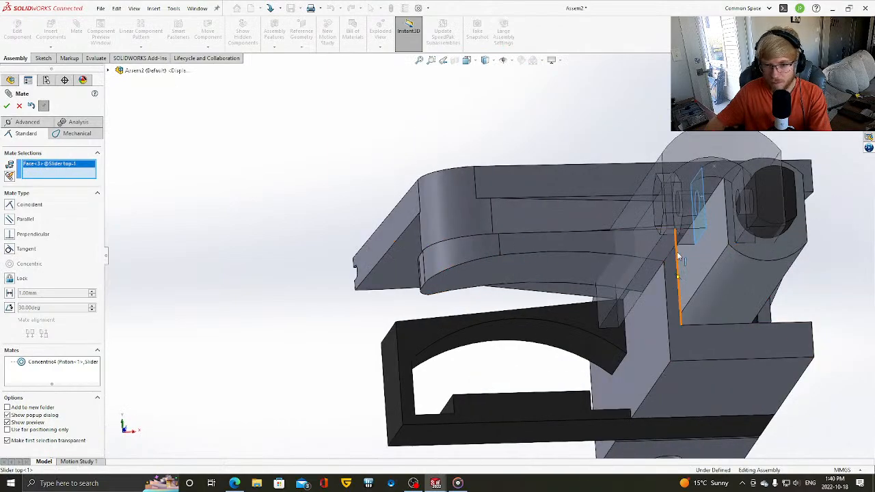
{"action": "left_click", "coordinate": [26, 122]}
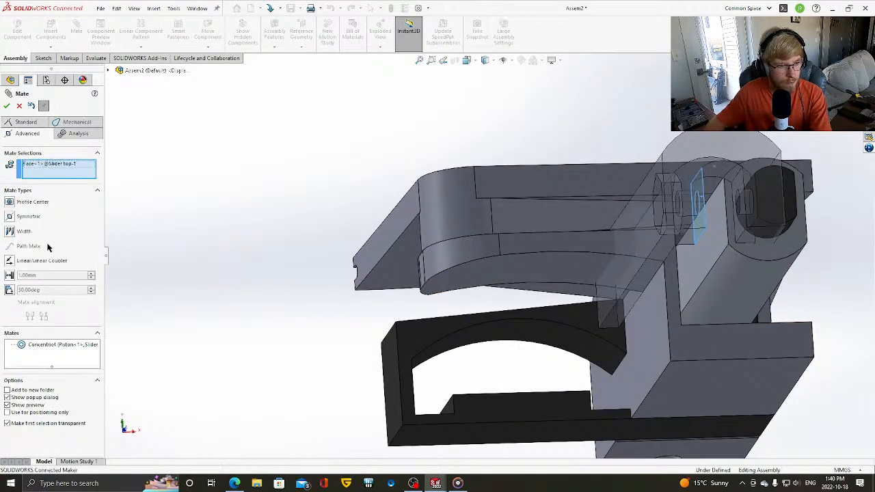
{"action": "left_click", "coordinate": [10, 232]}
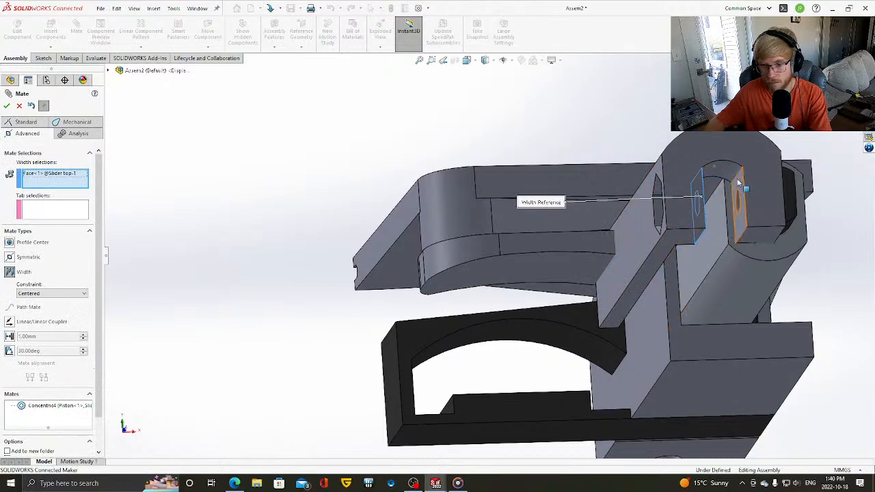
{"action": "left_click", "coordinate": [737, 206]}
{"action": "middle_click_drag", "start_coordinate": [777, 195], "coordinate": [660, 225]}
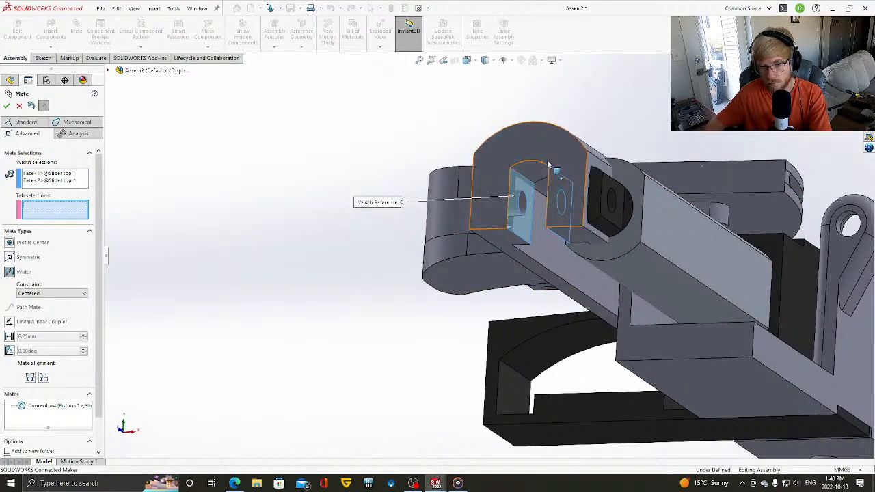
{"action": "middle_click_drag", "start_coordinate": [550, 156], "coordinate": [580, 273]}
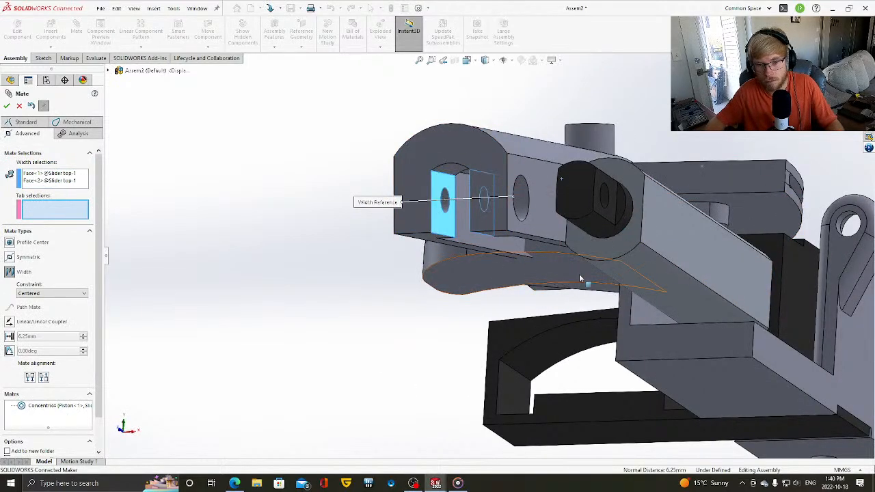
{"action": "left_click", "coordinate": [607, 218]}
{"action": "middle_click_drag", "start_coordinate": [607, 218], "coordinate": [636, 224]}
{"action": "middle_click_drag", "start_coordinate": [668, 334], "coordinate": [669, 320]}
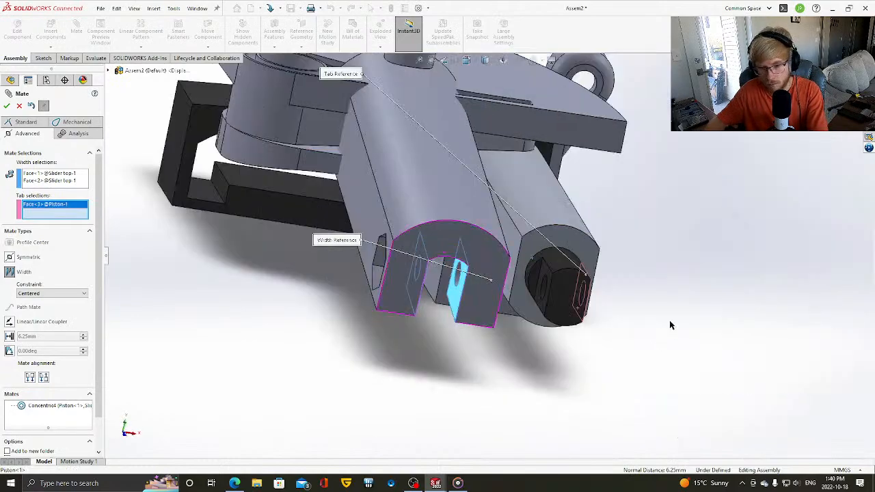
{"action": "left_click", "coordinate": [545, 305]}
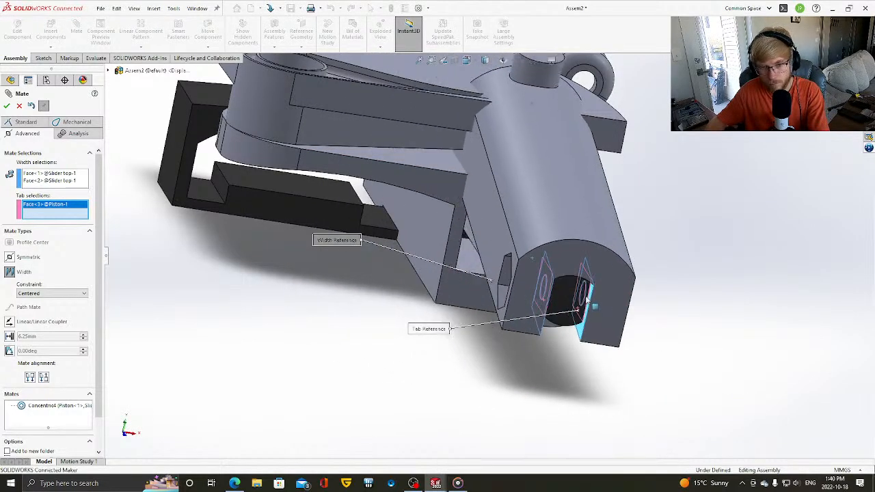
{"action": "left_click", "coordinate": [6, 106]}
- Add a Parallel mate between the Slider top's bottom face and the upper face of the Actuator holder's base
{"action": "middle_click_drag", "start_coordinate": [713, 234], "coordinate": [402, 145]}
{"action": "left_click", "coordinate": [430, 107]}
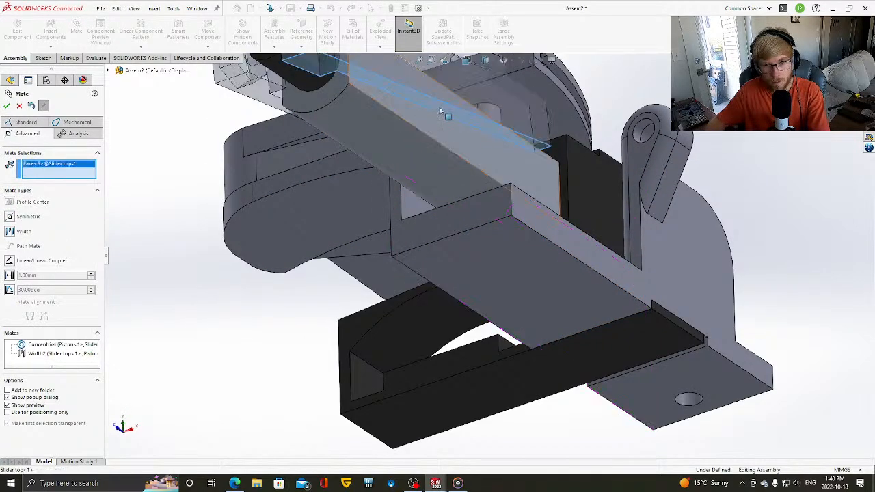
{"action": "middle_click_drag", "start_coordinate": [446, 114], "coordinate": [522, 218]}
{"action": "left_click", "coordinate": [522, 218]}
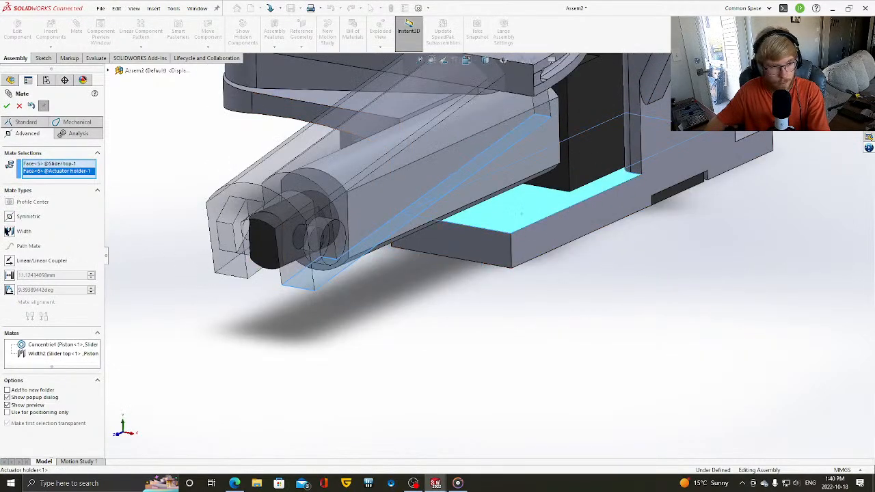
{"action": "left_click", "coordinate": [22, 121]}
{"action": "left_click", "coordinate": [10, 220]}
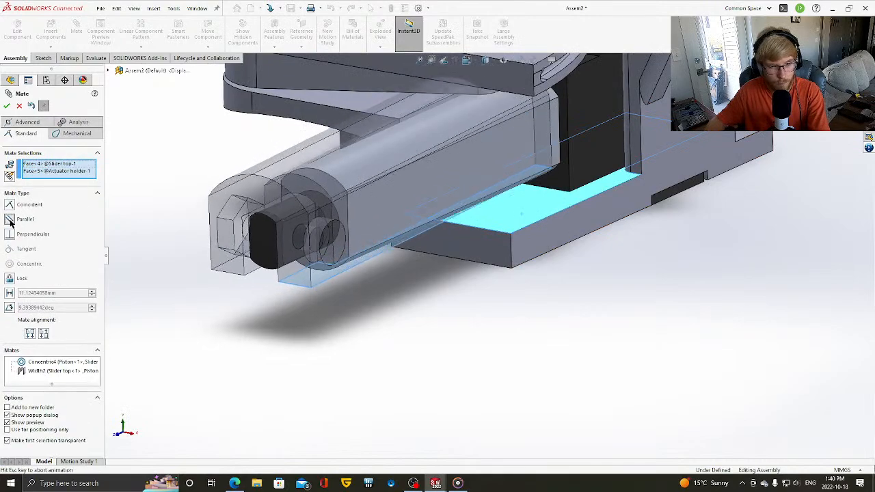
{"action": "left_click", "coordinate": [7, 106]}
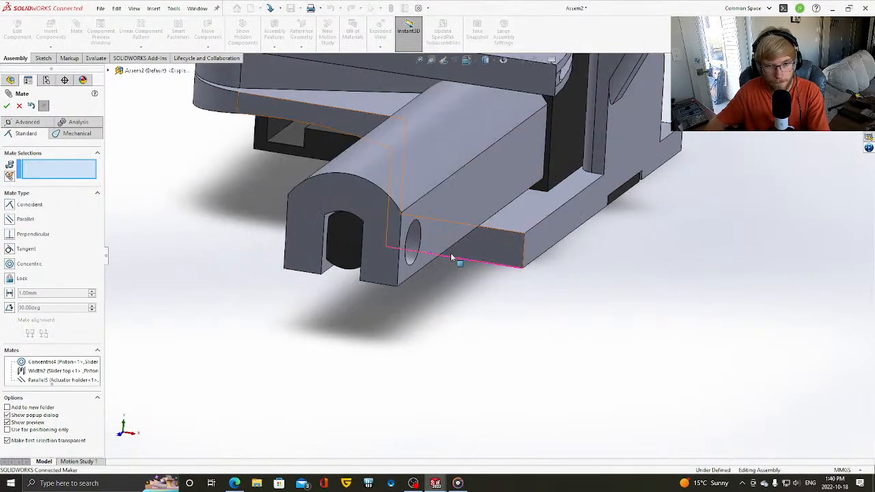
- Finish mating and examine the Slider top's hexagonal recess, counterbore and fit over the piston end
{"action": "middle_click_drag", "start_coordinate": [455, 387], "coordinate": [179, 179]}
{"action": "key", "text": "Right"}
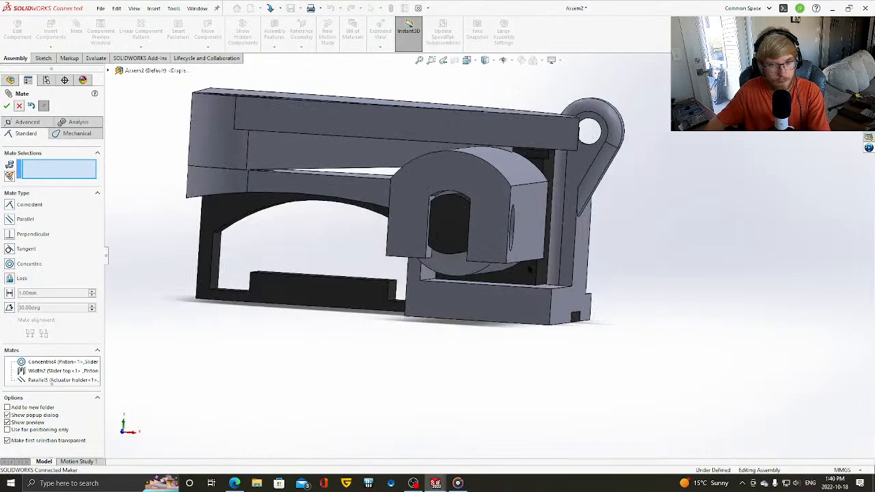
{"action": "left_click", "coordinate": [19, 105]}
{"action": "scroll", "coordinate": [698, 259], "scroll_direction": "down", "scroll_amount": 6}
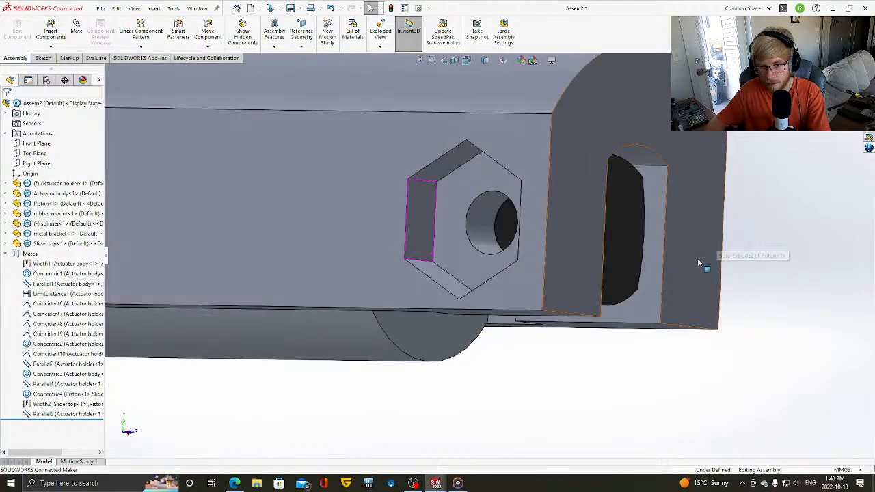
{"action": "middle_click_drag", "start_coordinate": [698, 258], "coordinate": [570, 277]}
{"action": "scroll", "coordinate": [700, 248], "scroll_direction": "up", "scroll_amount": 4}
{"action": "middle_click_drag", "start_coordinate": [703, 250], "coordinate": [699, 249]}
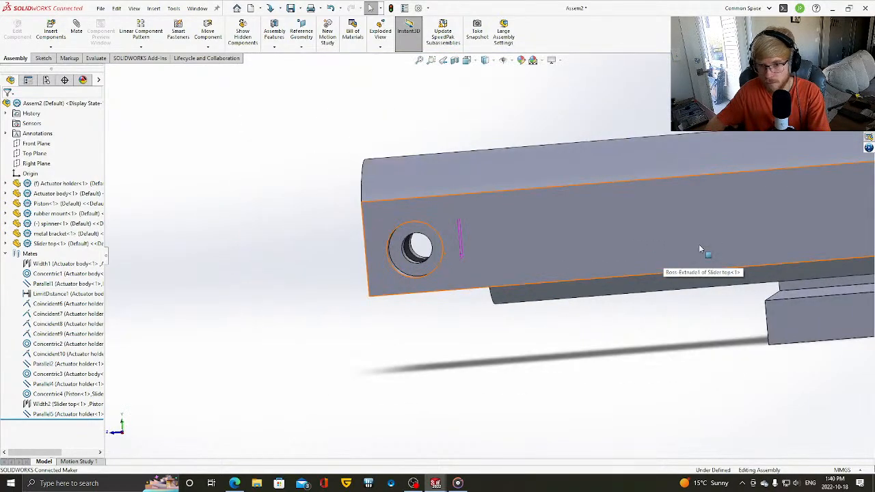
{"action": "scroll", "coordinate": [699, 249], "scroll_direction": "up", "scroll_amount": 3}
- Move the Slider top in and out along the actuator's travel, leaving it retracted against the black actuator housing
{"action": "left_click", "coordinate": [579, 234]}
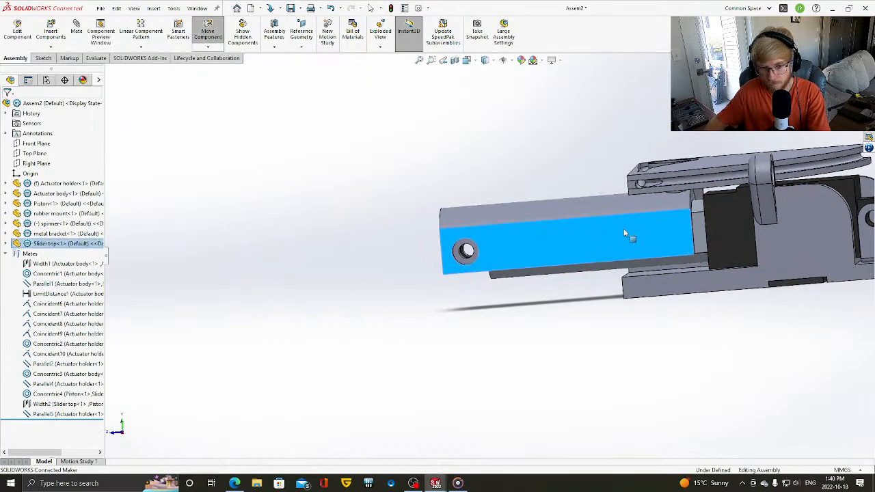
{"action": "left_click_drag", "start_coordinate": [624, 234], "coordinate": [625, 233]}
{"action": "left_click", "coordinate": [677, 372]}
{"action": "middle_click_drag", "start_coordinate": [676, 372], "coordinate": [705, 363]}
{"action": "scroll", "coordinate": [731, 214], "scroll_direction": "down", "scroll_amount": 4}
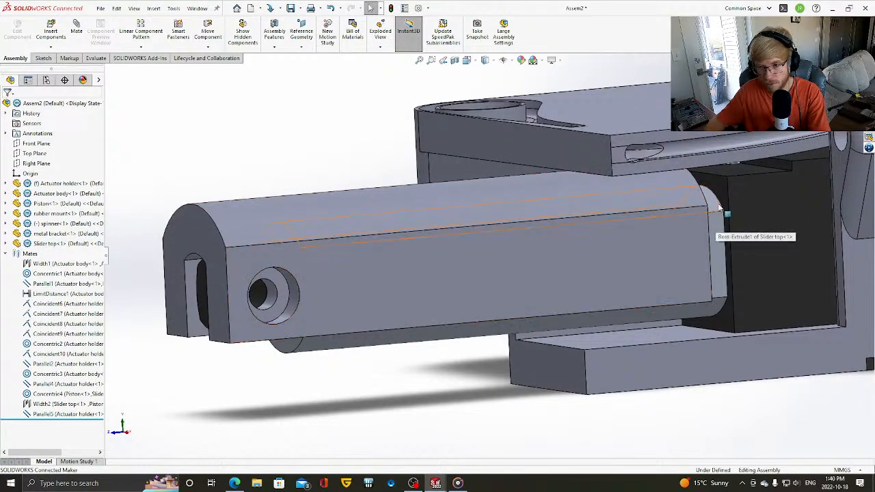
{"action": "middle_click_drag", "start_coordinate": [720, 209], "coordinate": [623, 286]}
{"action": "left_click_drag", "start_coordinate": [616, 283], "coordinate": [345, 320]}
{"action": "middle_click_drag", "start_coordinate": [344, 377], "coordinate": [326, 310]}
{"action": "scroll", "coordinate": [310, 288], "scroll_direction": "up", "scroll_amount": 4}
{"action": "left_click", "coordinate": [434, 374]}
{"action": "middle_click_drag", "start_coordinate": [431, 348], "coordinate": [403, 321]}
{"action": "left_click_drag", "start_coordinate": [383, 277], "coordinate": [519, 277]}
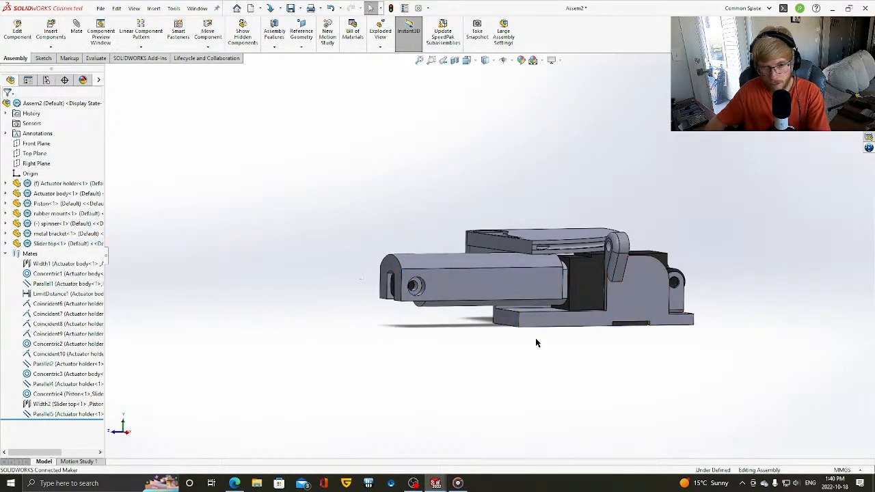
- Swing the spinner about its pivot away from the Slider top's round boss
{"action": "left_click", "coordinate": [543, 236]}
{"action": "middle_click_drag", "start_coordinate": [544, 234], "coordinate": [568, 210]}
{"action": "left_click", "coordinate": [568, 210]}
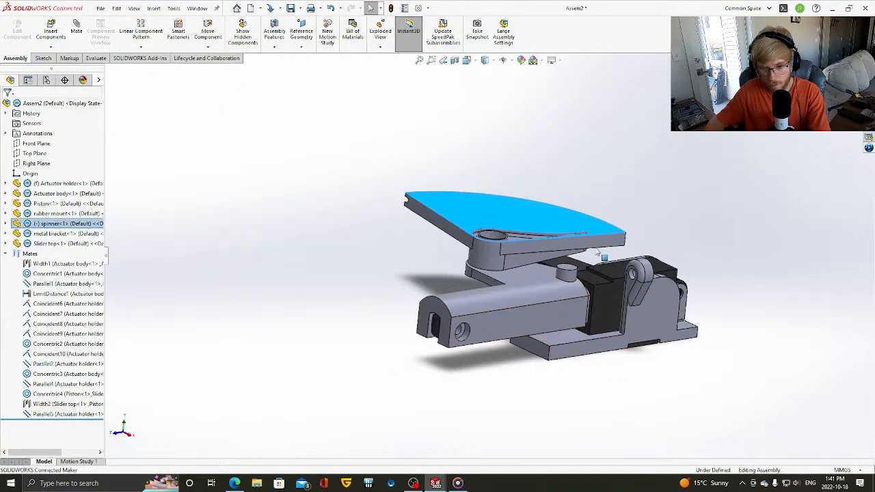
- Swing the spinner about its pivot over the retracted Slider top and check how it sits from the front
{"action": "left_click_drag", "start_coordinate": [596, 252], "coordinate": [611, 267]}
{"action": "left_click", "coordinate": [642, 412]}
{"action": "middle_click_drag", "start_coordinate": [643, 412], "coordinate": [643, 411]}
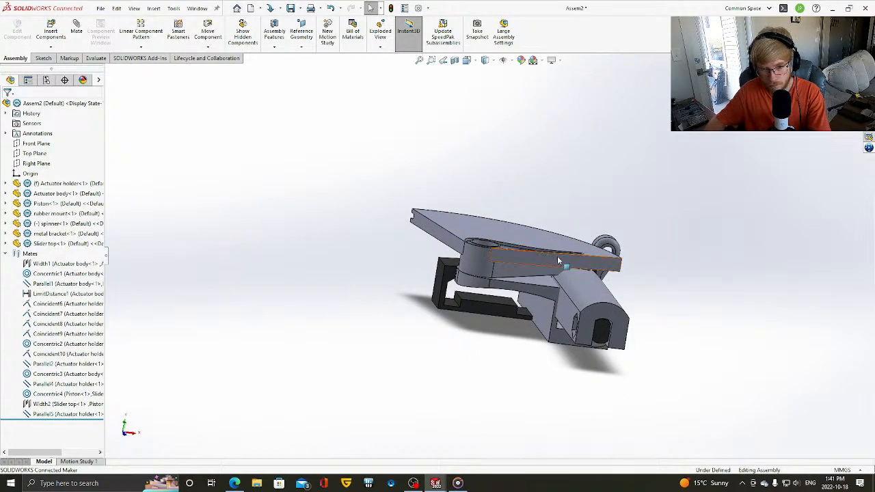
{"action": "left_click_drag", "start_coordinate": [563, 262], "coordinate": [568, 273]}
{"action": "left_click", "coordinate": [706, 313]}
{"action": "middle_click_drag", "start_coordinate": [706, 313], "coordinate": [706, 313]}
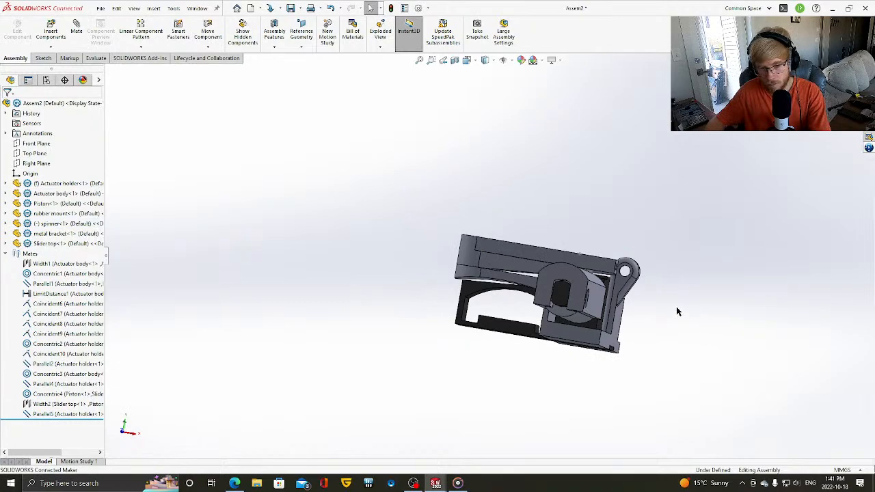
{"action": "middle_click_drag", "start_coordinate": [595, 275], "coordinate": [670, 306]}
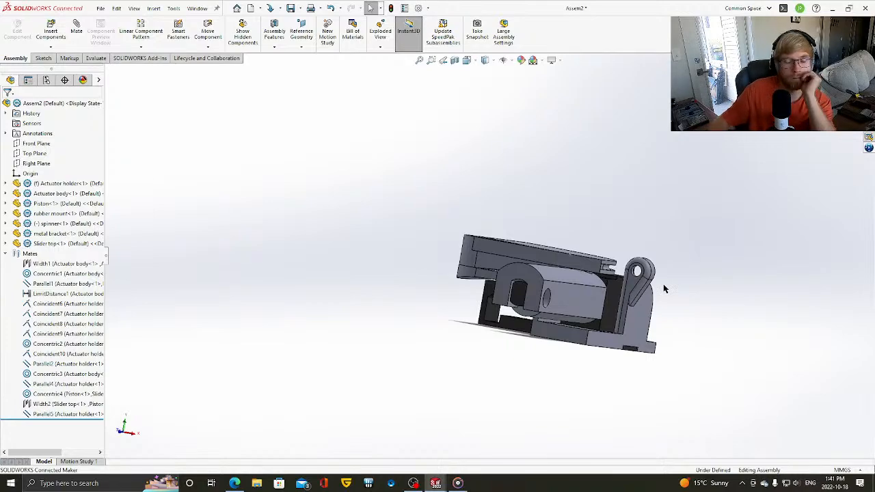
- Examine how the spinner overlaps the Slider top and actuator housing from isometric, side and overhead views
{"action": "key", "text": "ctrl+7"}
{"action": "key", "text": "Down"}
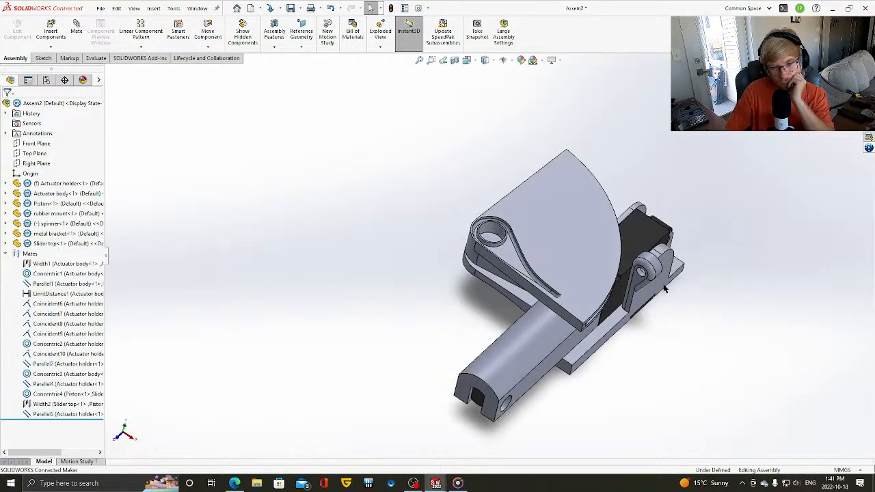
{"action": "key", "text": "Left"}
{"action": "key", "text": "Left"}
{"action": "key", "text": "Left"}
{"action": "key", "text": "Left"}
{"action": "key", "text": "Left"}
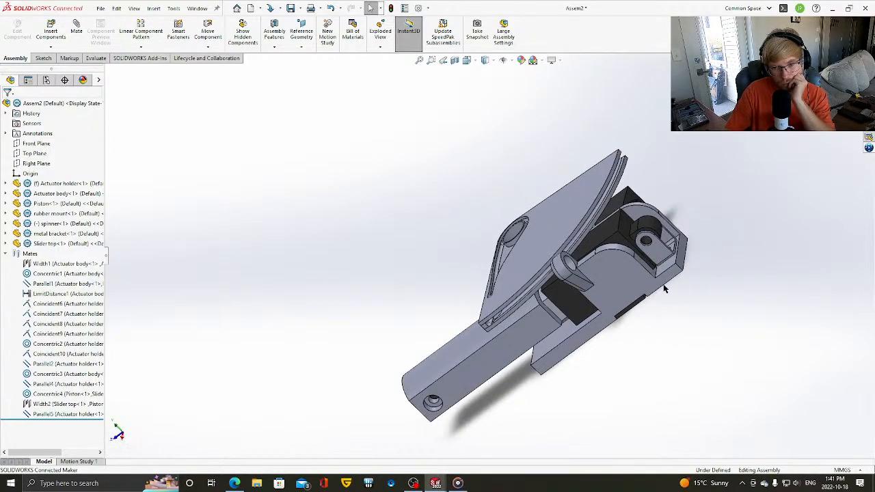
{"action": "key", "text": "Right"}
{"action": "key", "text": "Right"}
{"action": "key", "text": "Right"}
{"action": "key", "text": "Right"}
{"action": "key", "text": "Up"}
{"action": "key", "text": "Up"}
{"action": "key", "text": "Up"}
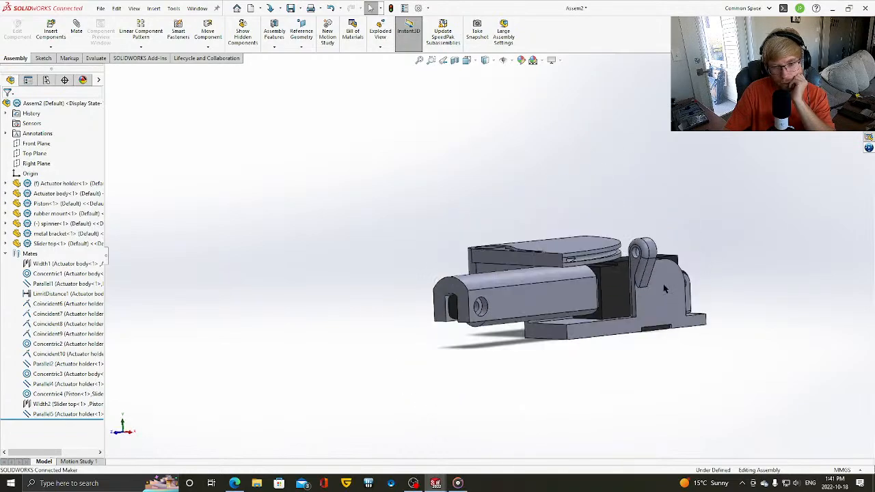
{"action": "key", "text": "Right"}
{"action": "key", "text": "Down"}
{"action": "key", "text": "Down"}
{"action": "key", "text": "Down"}
{"action": "key", "text": "Down"}
{"action": "key", "text": "Down"}
{"action": "key", "text": "Right"}
{"action": "key", "text": "Right"}
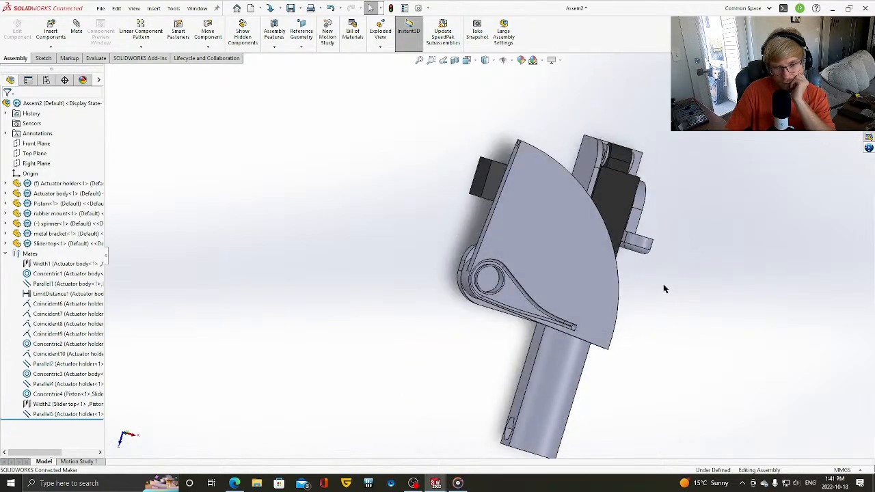
{"action": "key", "text": "Left"}
{"action": "key", "text": "Right"}
{"action": "key", "text": "Right"}
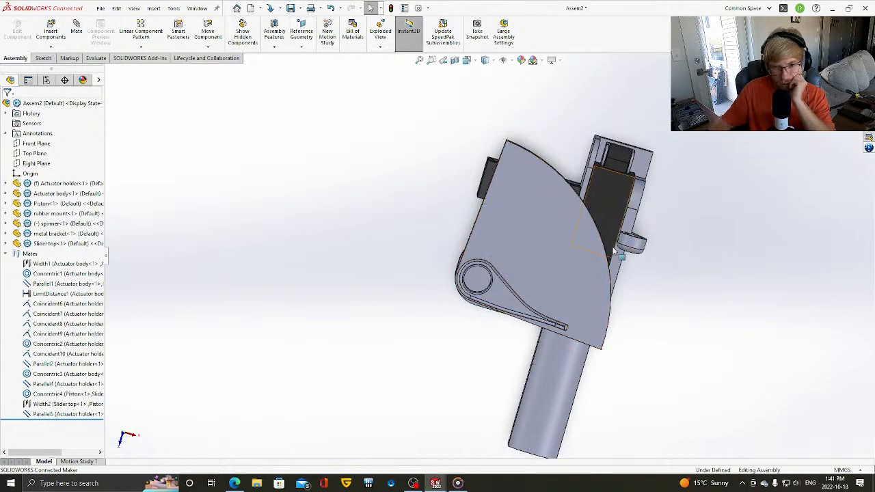
{"action": "key", "text": "Up"}
{"action": "key", "text": "Up"}
{"action": "key", "text": "Up"}
{"action": "key", "text": "Up"}
{"action": "key", "text": "Up"}
{"action": "key", "text": "Up"}
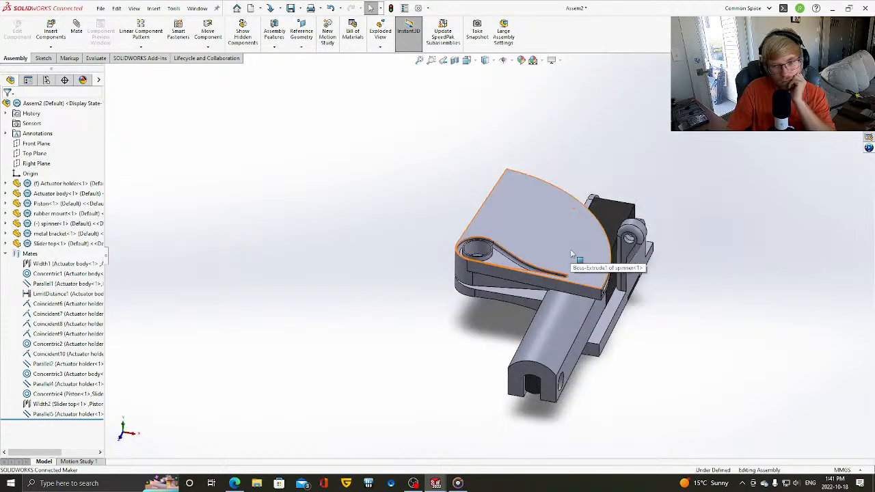
- Examine the spinner's height above the Slider top from the front, underside and above
{"action": "key", "text": "Right"}
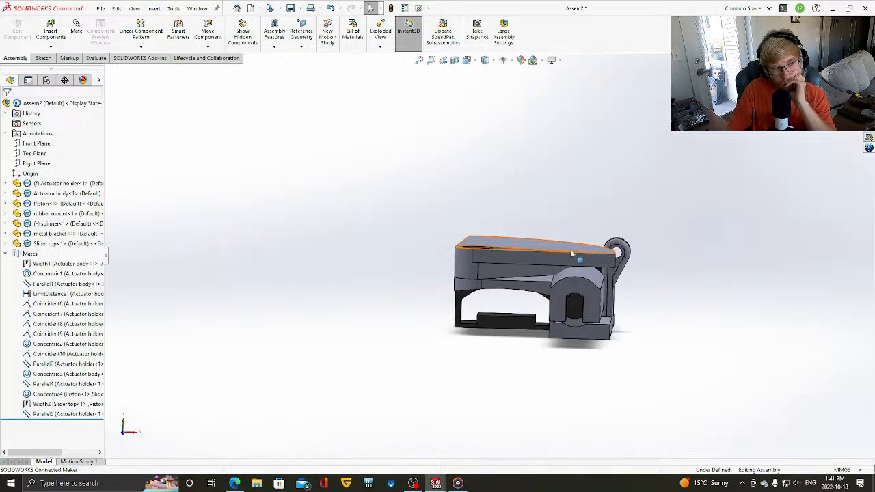
{"action": "key", "text": "Up"}
{"action": "key", "text": "Up"}
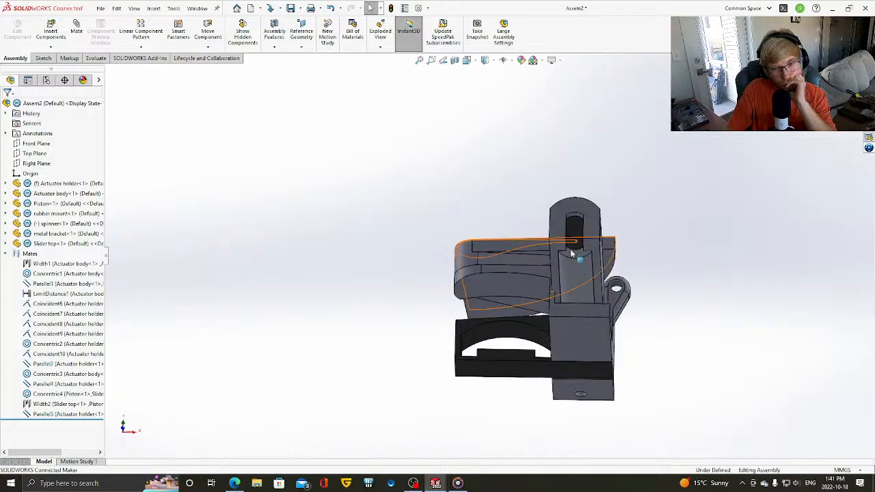
{"action": "key", "text": "Down"}
{"action": "key", "text": "Down"}
{"action": "key", "text": "Left"}
{"action": "key", "text": "Left"}
{"action": "key", "text": "Left"}
{"action": "key", "text": "Left"}
{"action": "key", "text": "Left"}
{"action": "key", "text": "Left"}
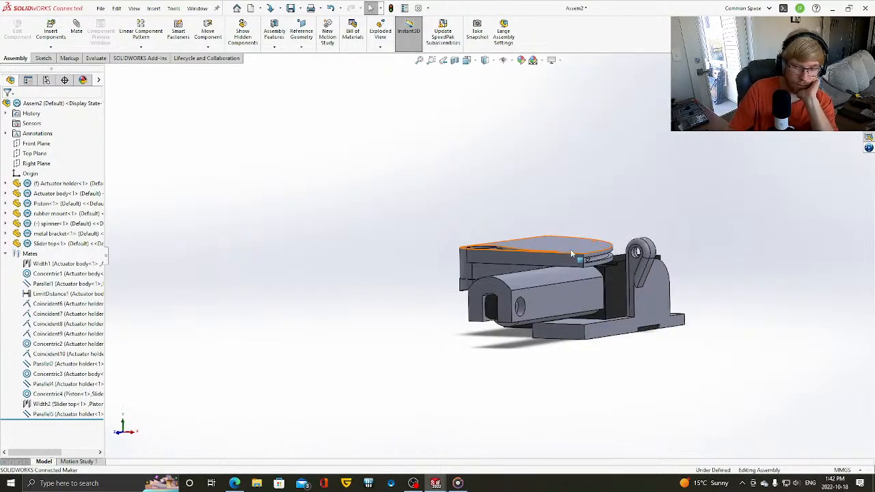
{"action": "key", "text": "Down"}
{"action": "key", "text": "Down"}
{"action": "key", "text": "Down"}
{"action": "key", "text": "Down"}
{"action": "key", "text": "Down"}
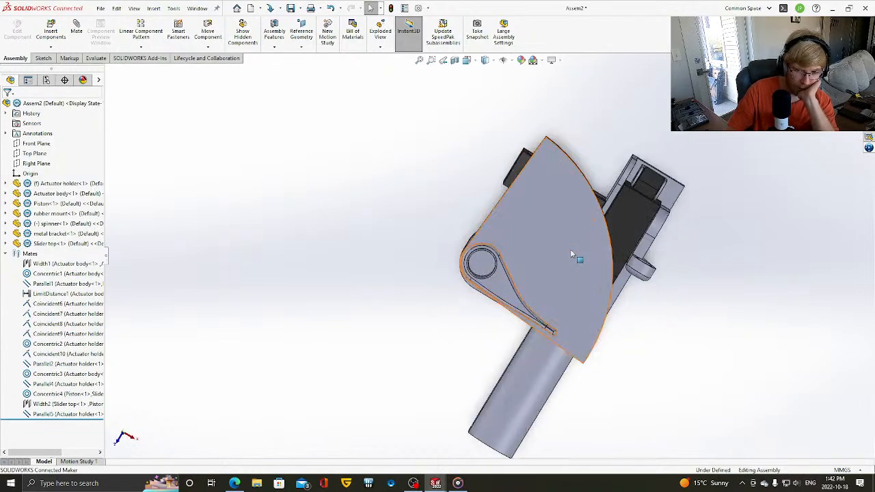
- Pull the Slider top out along the actuator's travel and swing the spinner back and forth about its pivot
{"action": "left_click", "coordinate": [572, 250]}
{"action": "left_click_drag", "start_coordinate": [572, 250], "coordinate": [547, 310]}
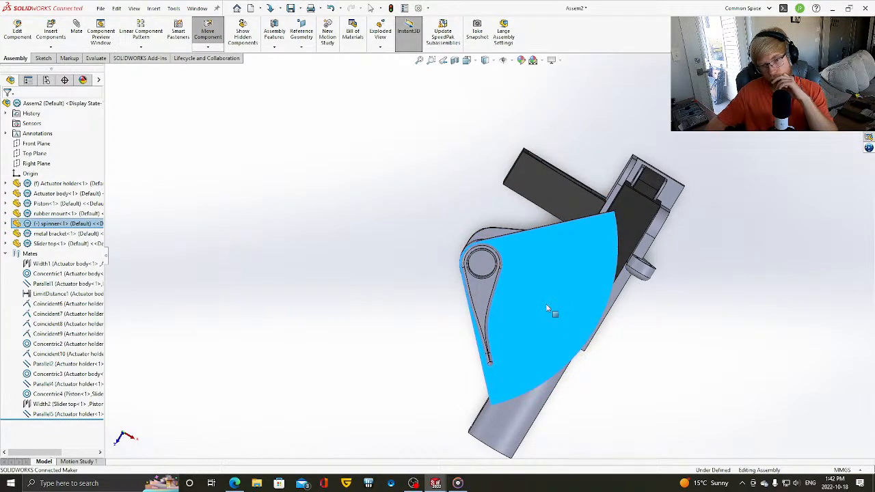
{"action": "key", "text": "Escape"}
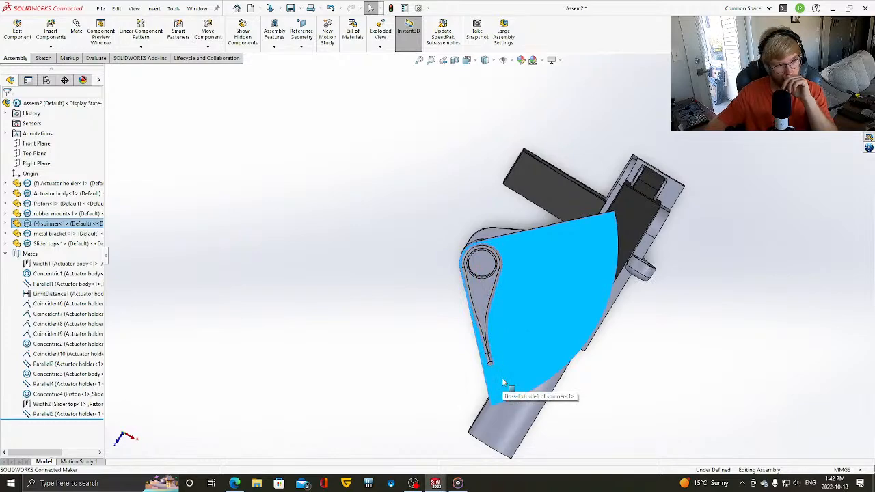
{"action": "left_click_drag", "start_coordinate": [513, 427], "coordinate": [463, 478]}
{"action": "left_click", "coordinate": [534, 325]}
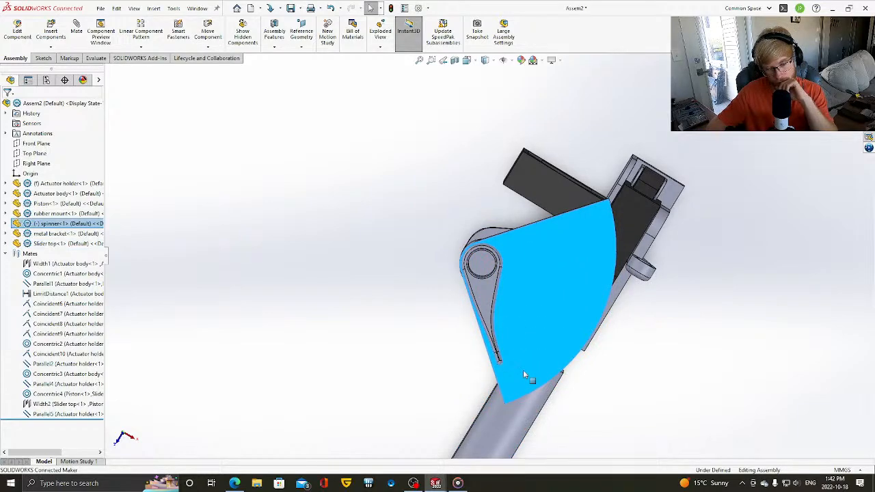
{"action": "left_click_drag", "start_coordinate": [523, 370], "coordinate": [592, 325]}
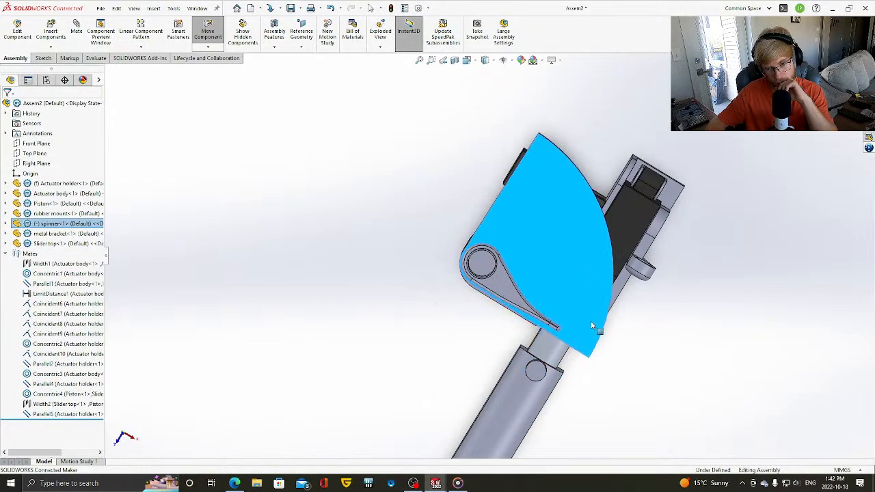
{"action": "key", "text": "Escape"}
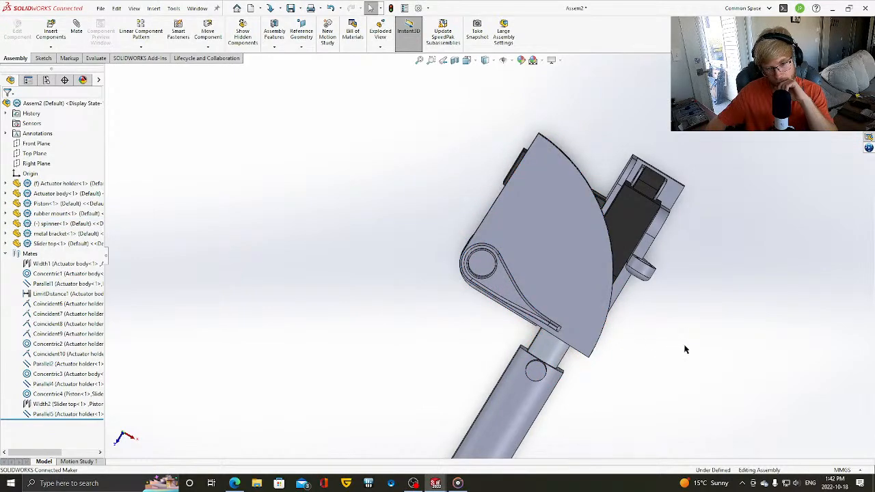
- Examine the spinner's lower extrusion against the round boss of the extended Slider top from below, the side and above
{"action": "key", "text": "ctrl+1"}
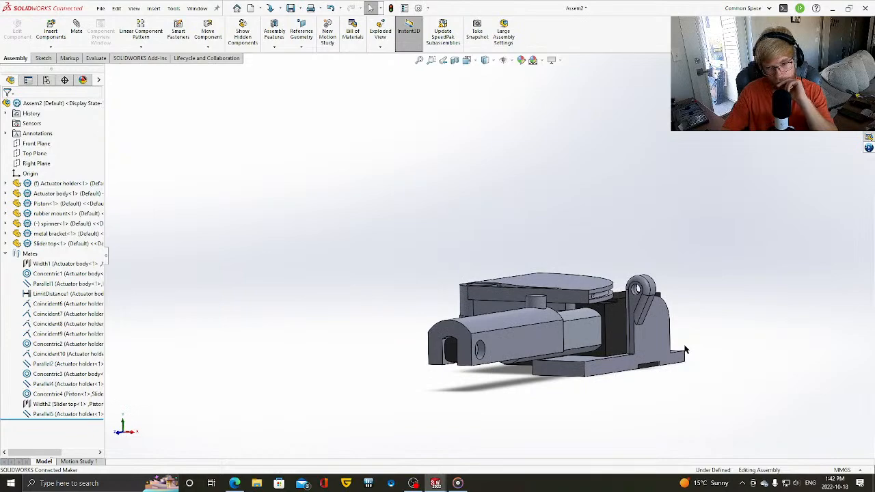
{"action": "middle_click_drag", "start_coordinate": [616, 340], "coordinate": [574, 333]}
{"action": "scroll", "coordinate": [573, 324], "scroll_direction": "down", "scroll_amount": 3}
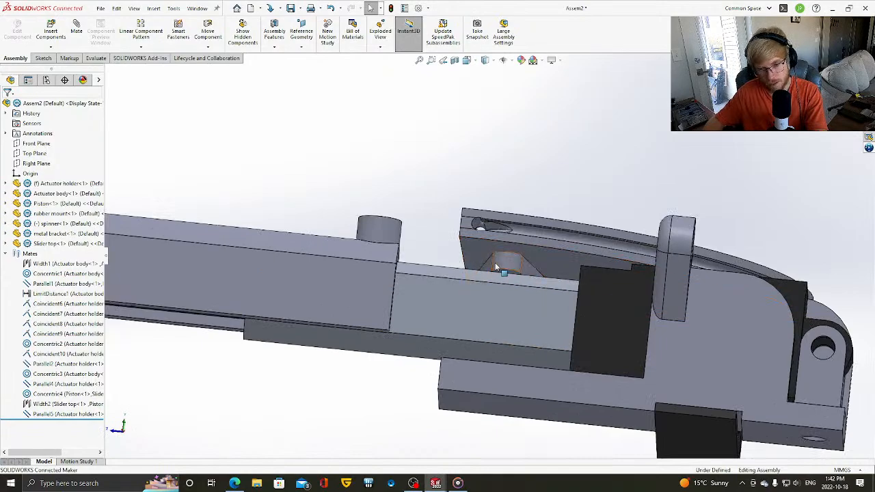
{"action": "middle_click_drag", "start_coordinate": [516, 273], "coordinate": [524, 289]}
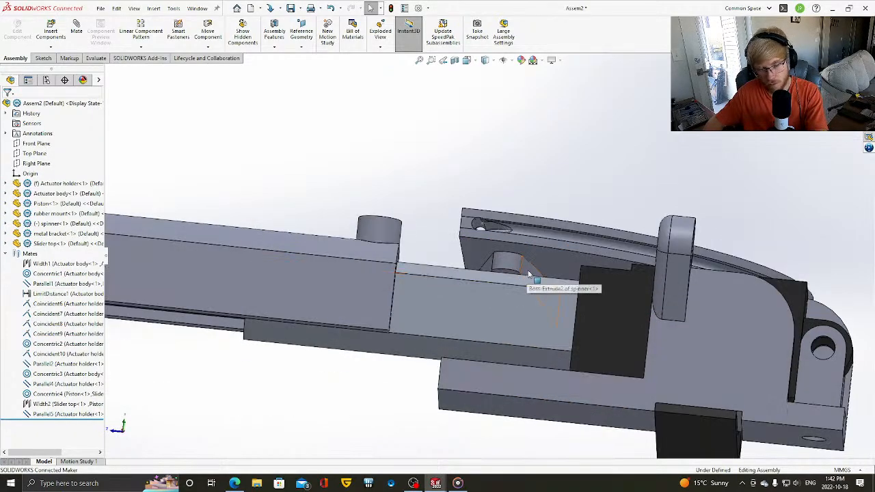
{"action": "key", "text": "Down"}
{"action": "key", "text": "Up"}
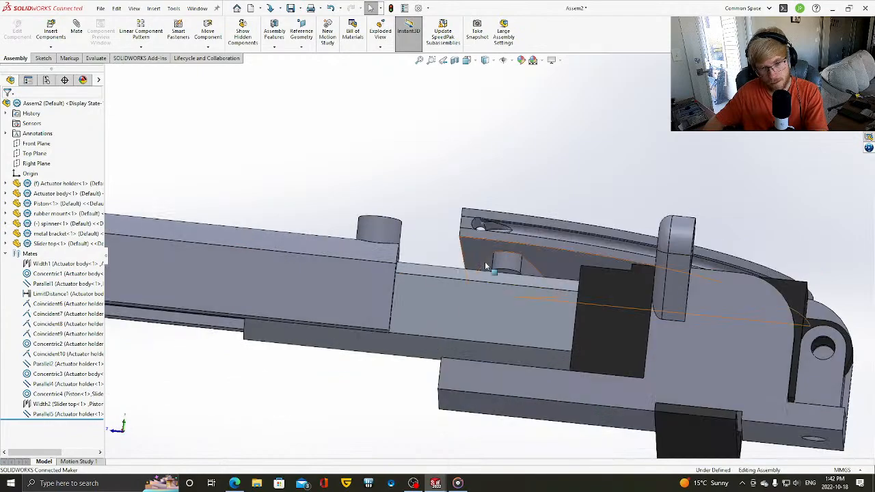
{"action": "key", "text": "Down"}
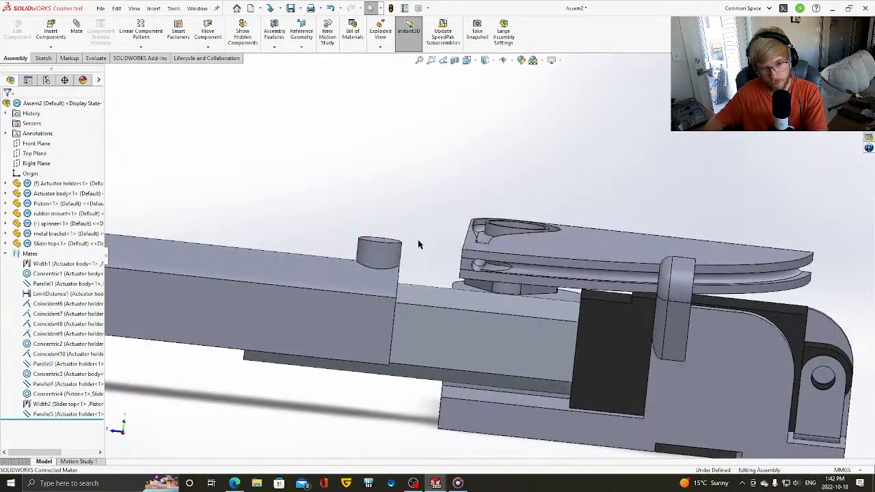
{"action": "key", "text": "Up"}
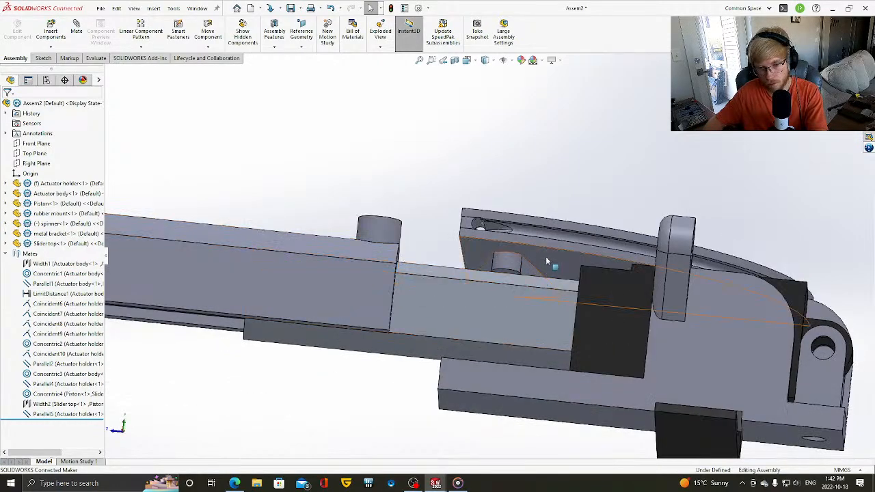
{"action": "key", "text": "Right"}
{"action": "key", "text": "Right"}
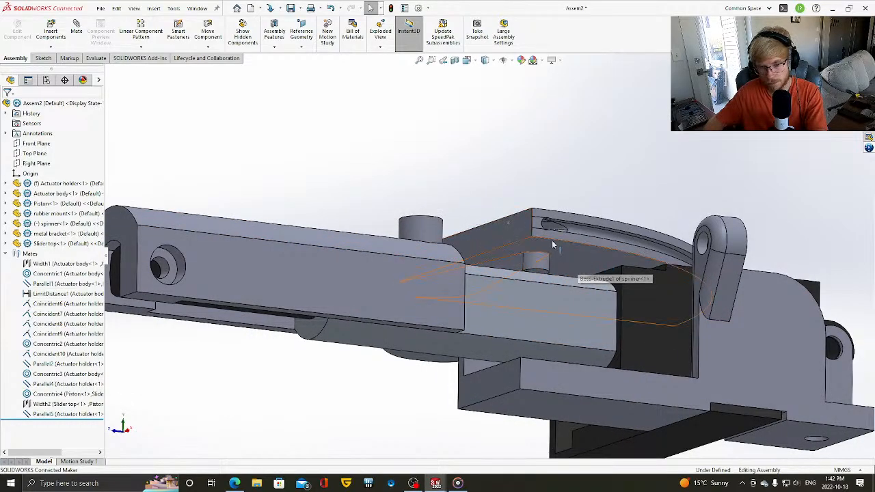
{"action": "key", "text": "Right"}
{"action": "key", "text": "Right"}
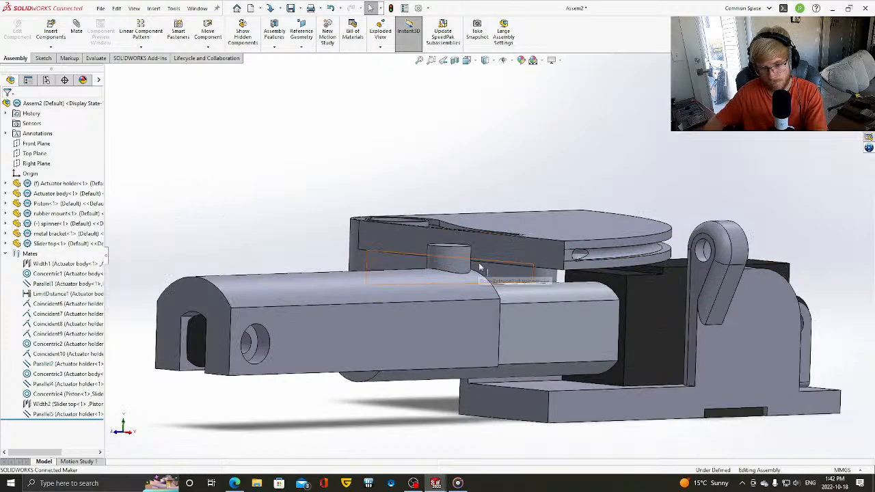
{"action": "key", "text": "Right"}
{"action": "key", "text": "Down"}
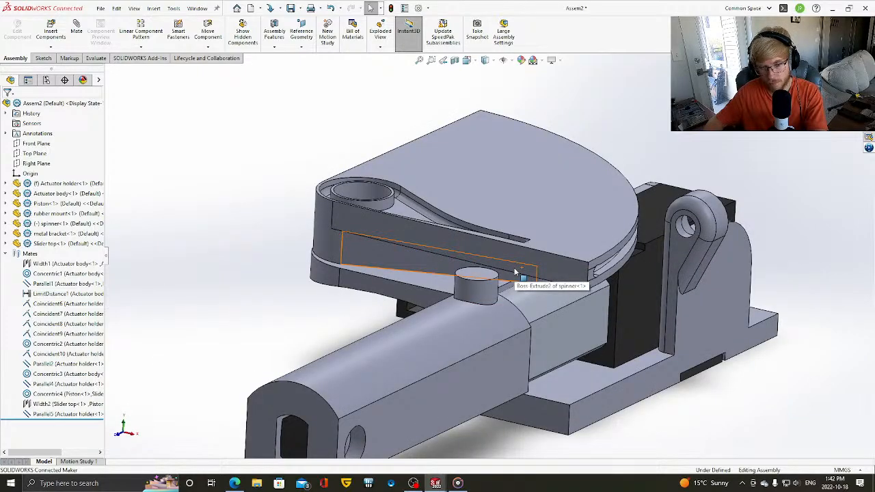
{"action": "key", "text": "Up"}
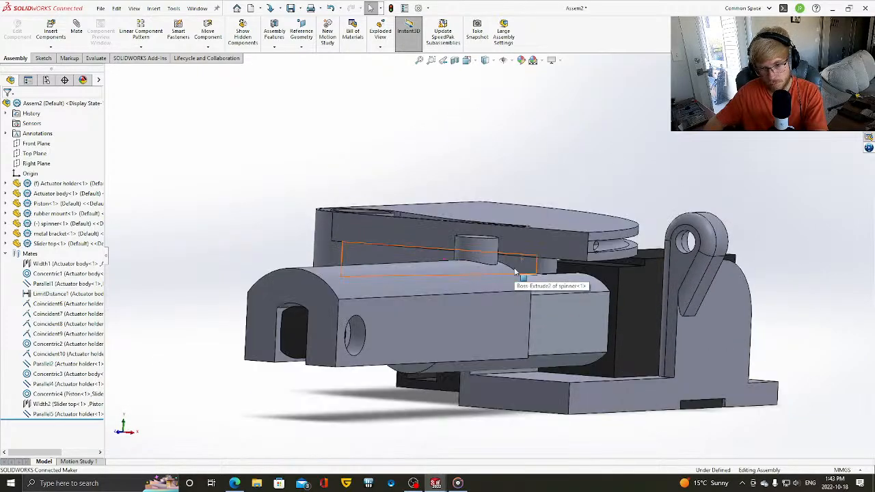
- Slide the Slider top out and back in beneath the spinner, and inspect the retracted position from the front
{"action": "left_click_drag", "start_coordinate": [552, 247], "coordinate": [390, 297]}
{"action": "left_click", "coordinate": [404, 398]}
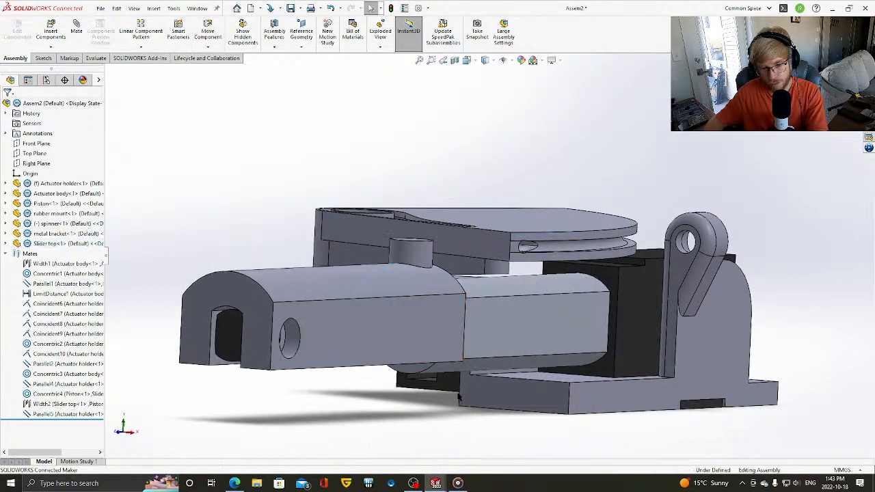
{"action": "left_click_drag", "start_coordinate": [458, 329], "coordinate": [602, 335]}
{"action": "key", "text": "Right"}
{"action": "key", "text": "Right"}
{"action": "key", "text": "Right"}
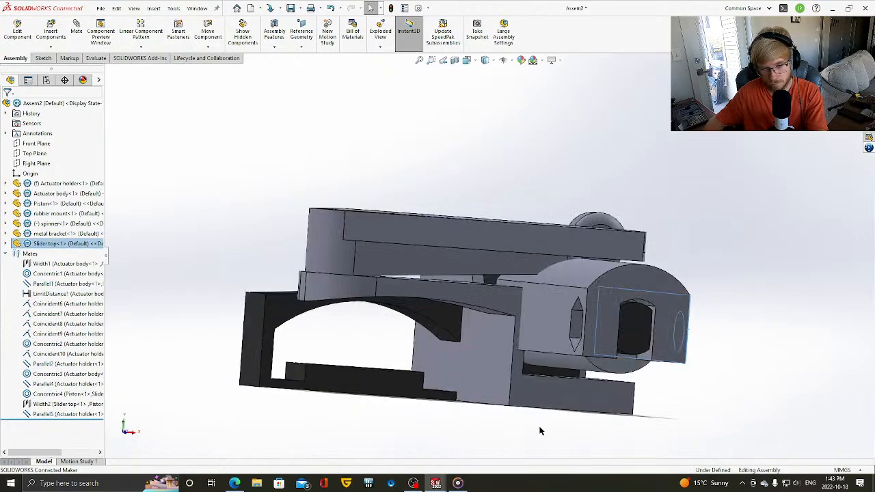
{"action": "key", "text": "Left"}
{"action": "key", "text": "Up"}
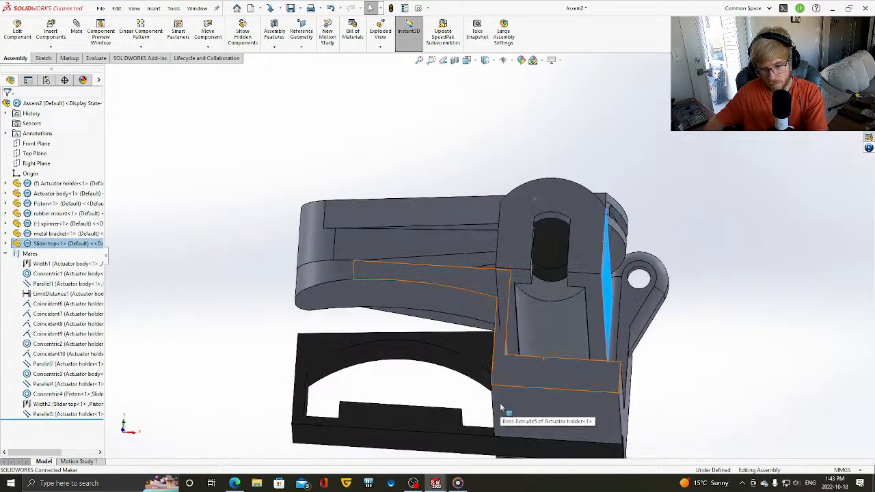
{"action": "key", "text": "Down"}
{"action": "key", "text": "Down"}
{"action": "left_click", "coordinate": [744, 301]}
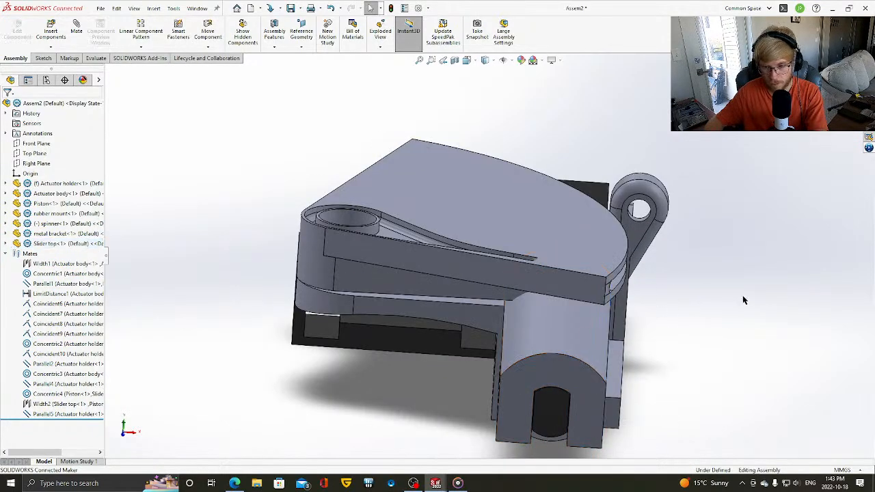
- Turn the spinner slightly about its pivot above the retracted Slider top
{"action": "key", "text": "Left"}
{"action": "left_click_drag", "start_coordinate": [603, 234], "coordinate": [615, 300]}
{"action": "left_click", "coordinate": [795, 360]}
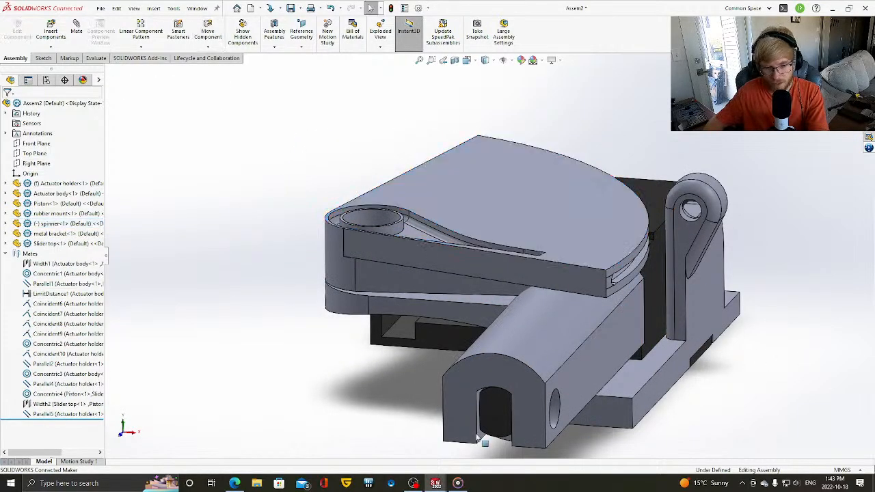
{"action": "left_click", "coordinate": [413, 478]}
{"action": "left_click", "coordinate": [393, 418]}
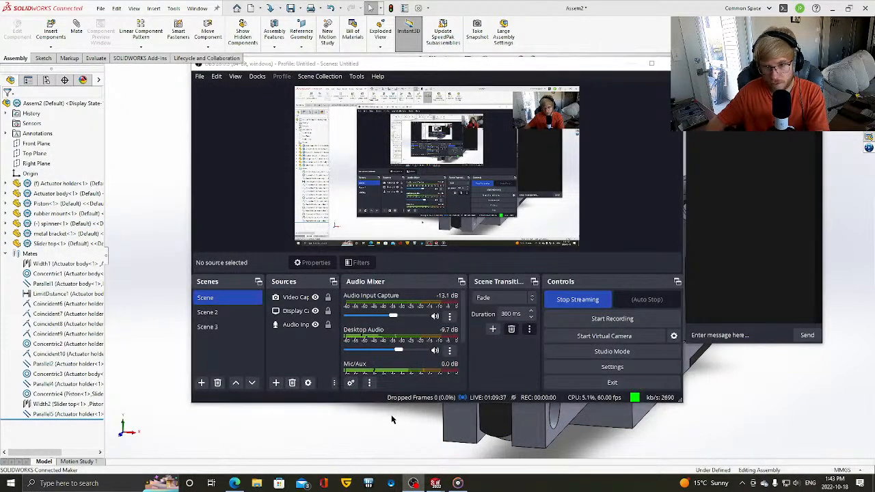
{"action": "middle_click_drag", "start_coordinate": [659, 327], "coordinate": [542, 312]}
{"action": "scroll", "coordinate": [514, 305], "scroll_direction": "up", "scroll_amount": 5}
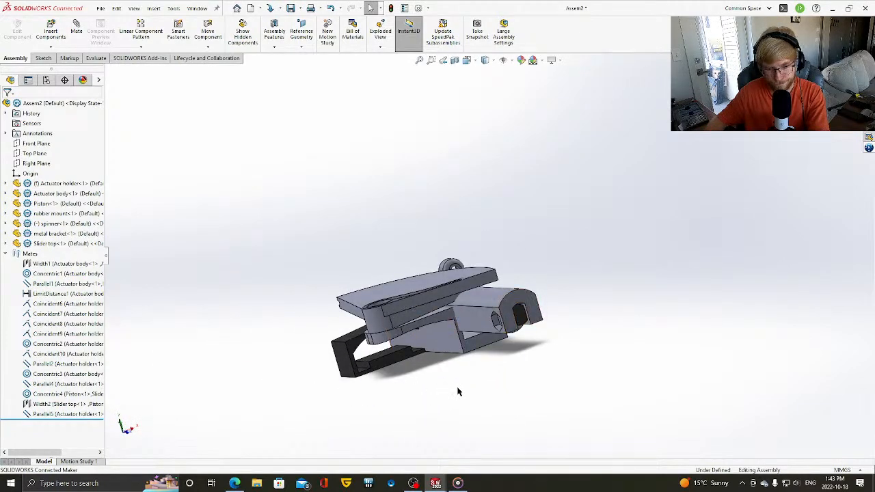
- Examine how the Slider top sits beneath the spinner and over the actuator holder from the front, below and the side
{"action": "scroll", "coordinate": [480, 356], "scroll_direction": "down", "scroll_amount": 3}
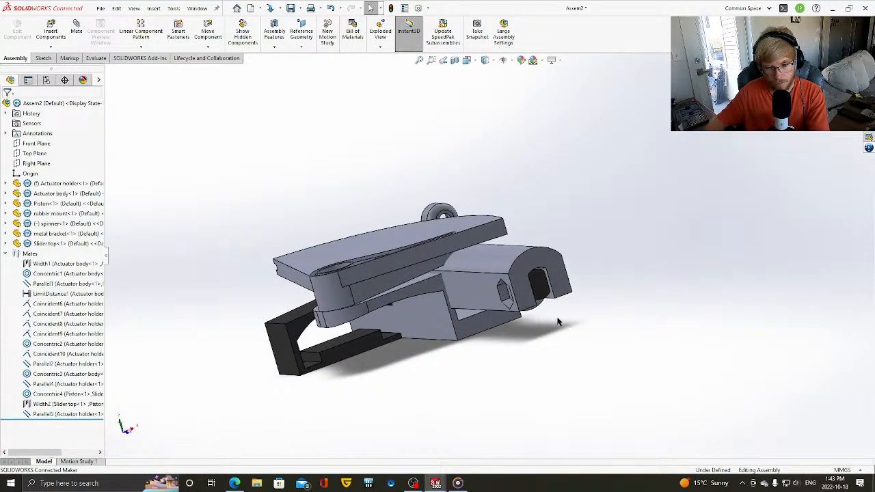
{"action": "middle_click_drag", "start_coordinate": [558, 321], "coordinate": [559, 319]}
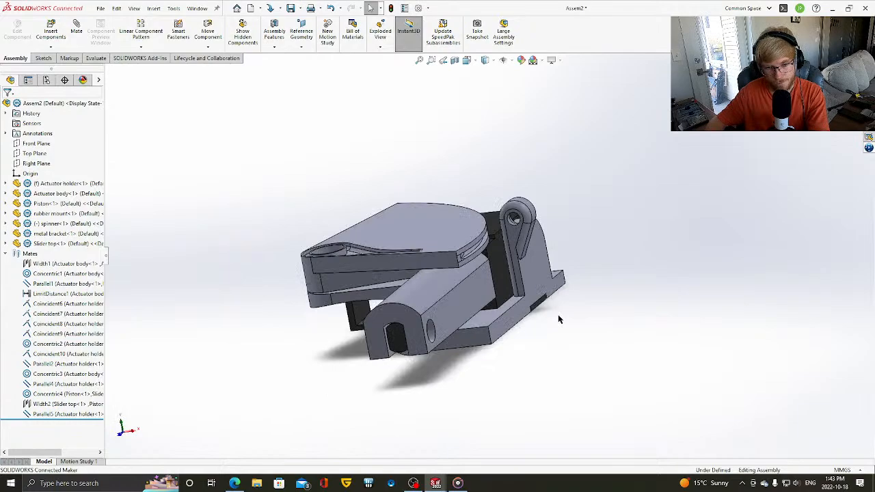
{"action": "middle_click_drag", "start_coordinate": [558, 319], "coordinate": [558, 319]}
{"action": "middle_click_drag", "start_coordinate": [498, 357], "coordinate": [491, 376]}
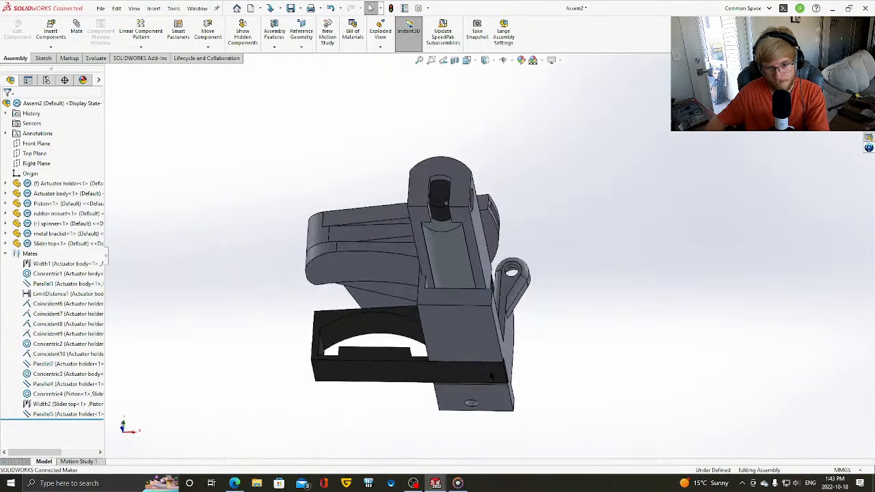
{"action": "key", "text": "Down"}
{"action": "key", "text": "Down"}
{"action": "key", "text": "Down"}
{"action": "key", "text": "Up"}
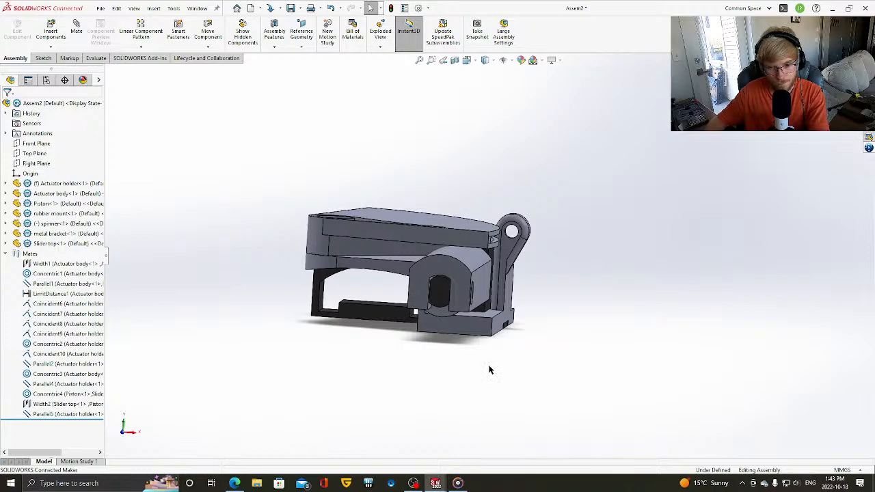
{"action": "key", "text": "Left"}
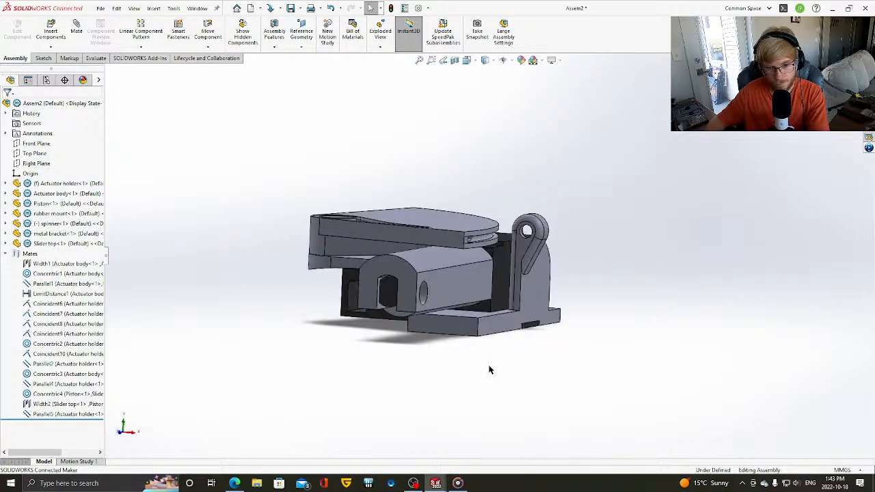
{"action": "key", "text": "Up"}
{"action": "key", "text": "Down"}
{"action": "key", "text": "Left"}
{"action": "key", "text": "Up"}
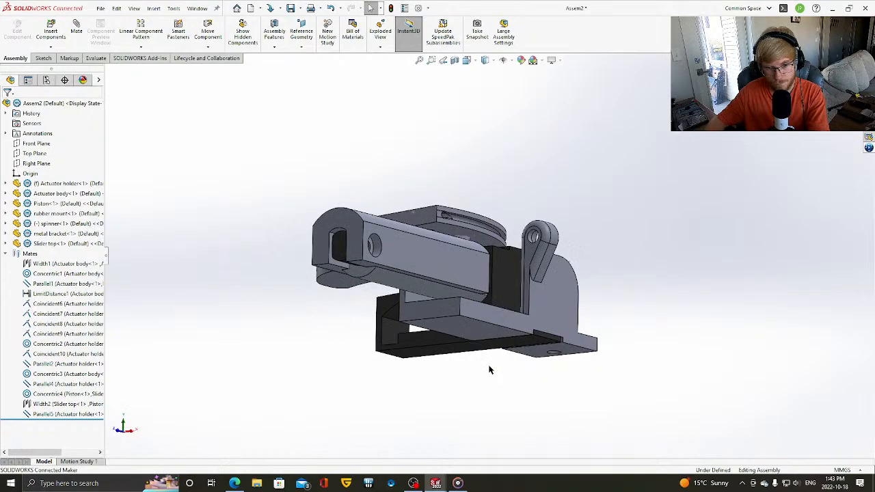
{"action": "key", "text": "Left"}
{"action": "key", "text": "Down"}
{"action": "key", "text": "Up"}
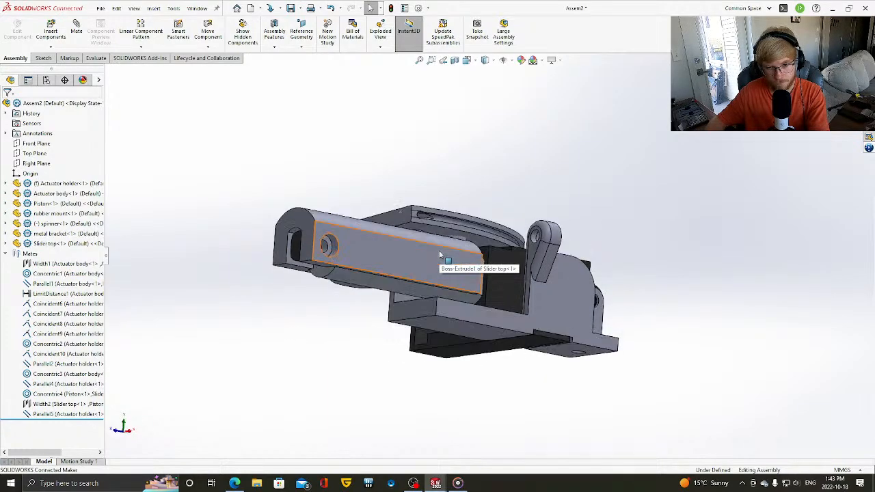
- Switch to Groove Music and skip forward through several tracks
{"action": "left_click", "coordinate": [458, 483]}
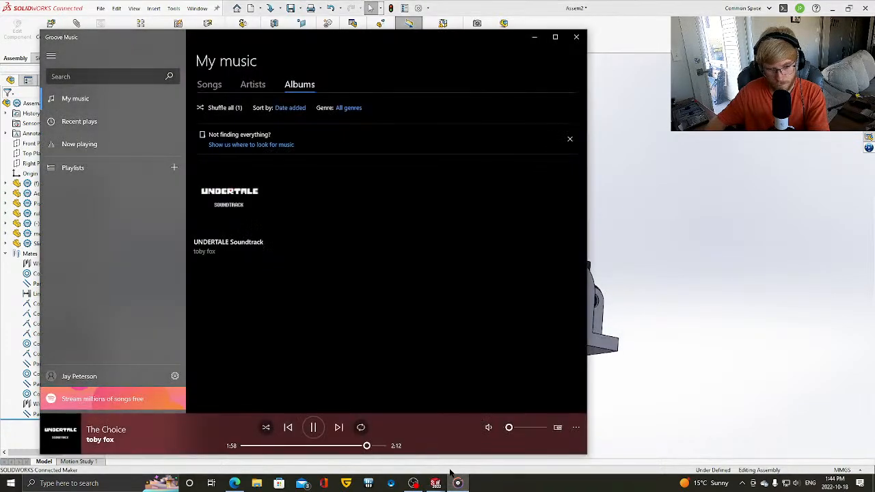
{"action": "left_click", "coordinate": [338, 428]}
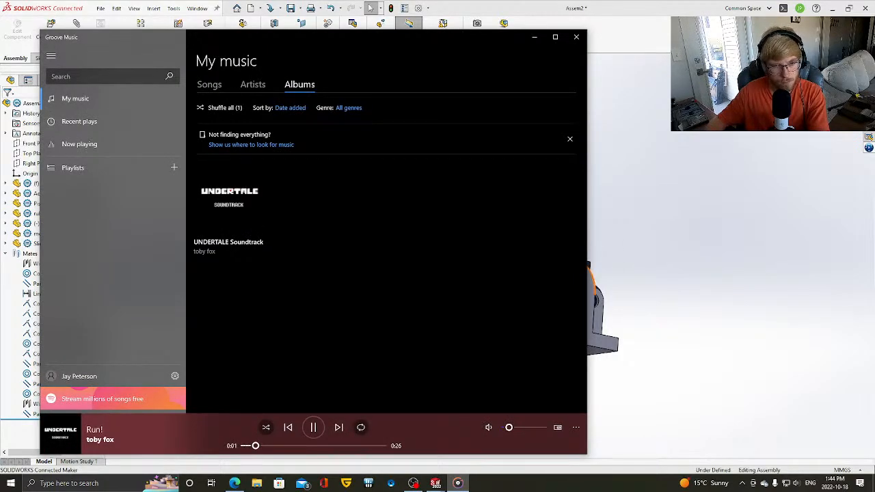
{"action": "left_click", "coordinate": [339, 428]}
{"action": "left_click", "coordinate": [340, 428]}
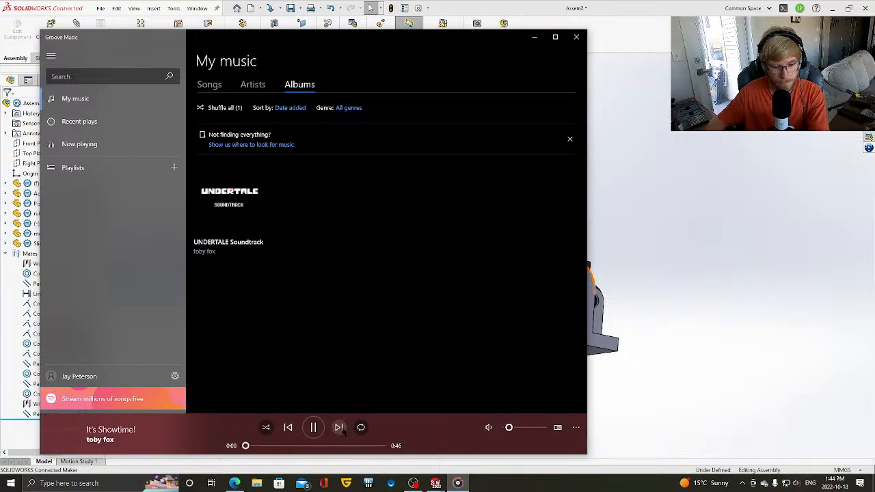
{"action": "left_click", "coordinate": [340, 428]}
{"action": "left_click", "coordinate": [339, 428]}
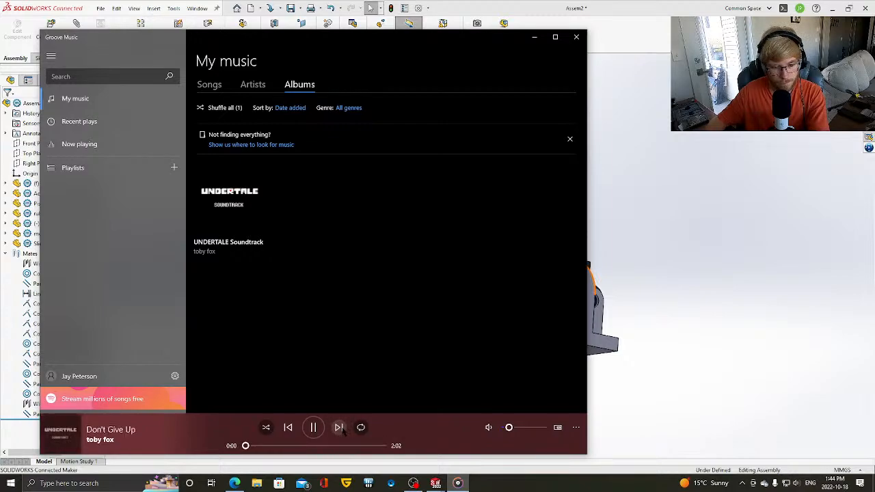
{"action": "left_click", "coordinate": [340, 428]}
{"action": "left_click", "coordinate": [339, 427]}
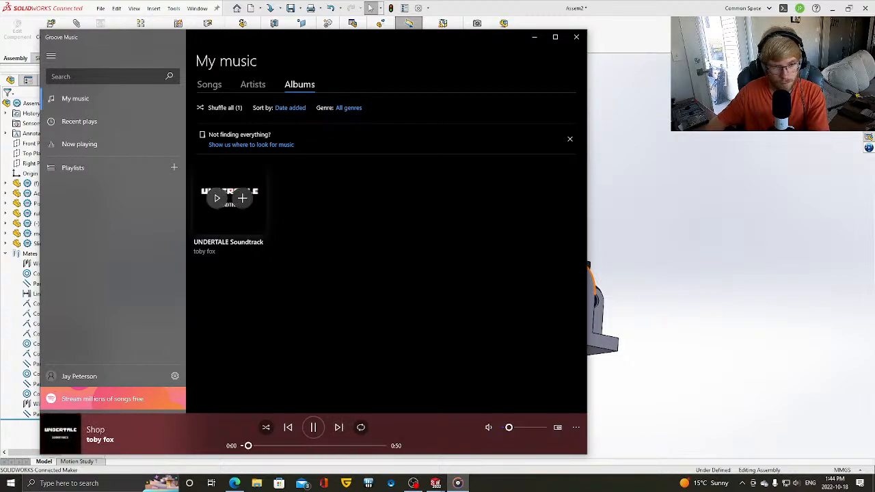
- Play Spider Dance from the UNDERTALE Soundtrack album and return to the SOLIDWORKS assembly
{"action": "left_click", "coordinate": [229, 205]}
{"action": "scroll", "coordinate": [366, 257], "scroll_direction": "down", "scroll_amount": 6}
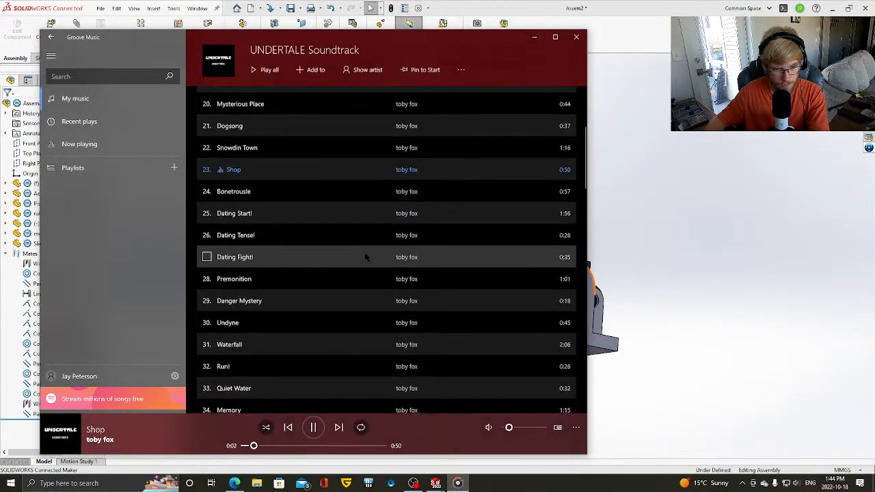
{"action": "scroll", "coordinate": [329, 226], "scroll_direction": "down", "scroll_amount": 10}
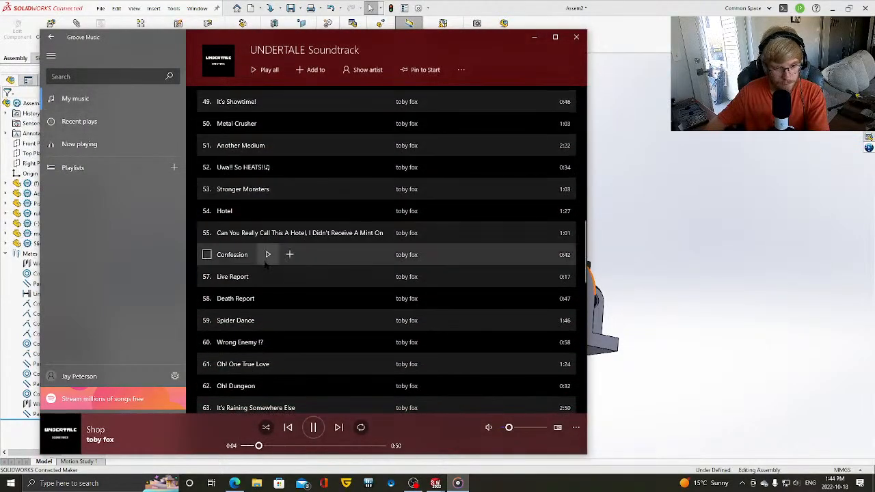
{"action": "left_click", "coordinate": [270, 321]}
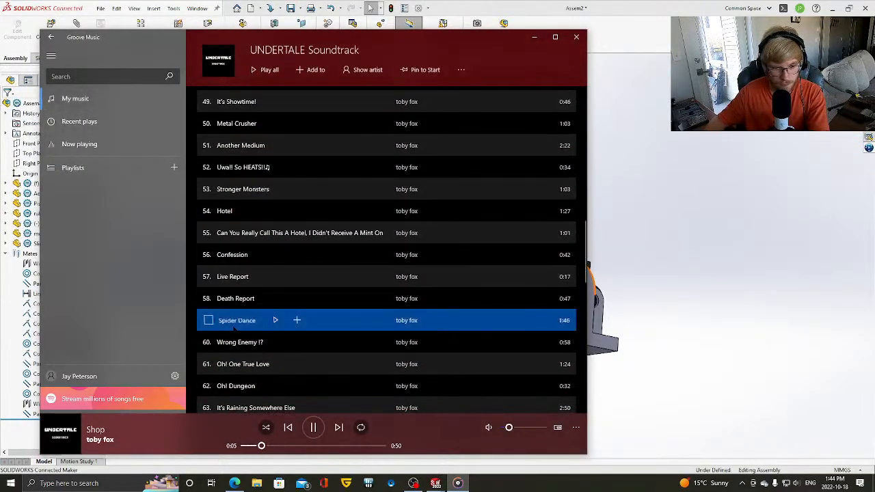
{"action": "left_click", "coordinate": [275, 320]}
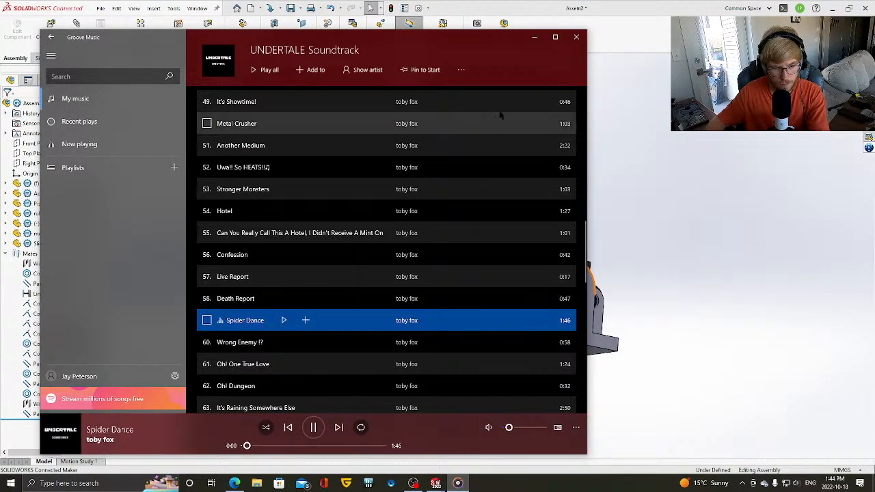
{"action": "left_click", "coordinate": [534, 37]}
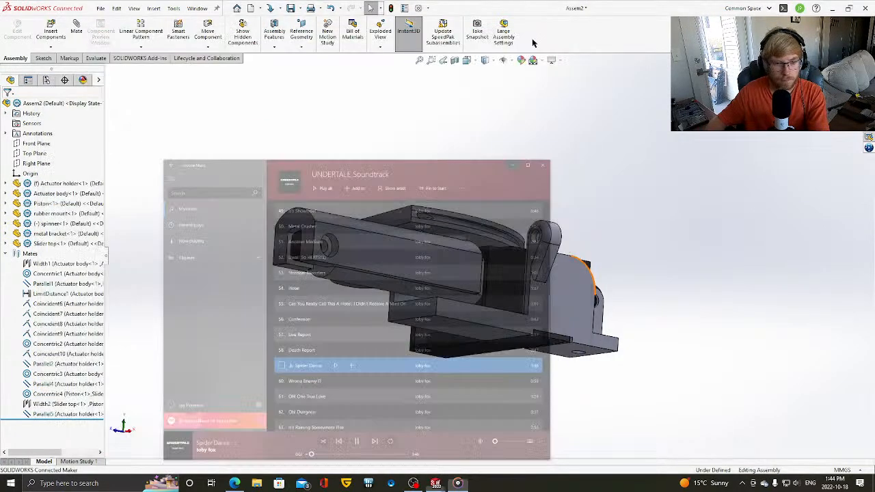
- Swing the spinner about its pivot over the Slider top, checking its position from the side of the actuator holder
{"action": "middle_click_drag", "start_coordinate": [683, 303], "coordinate": [625, 328]}
{"action": "scroll", "coordinate": [629, 314], "scroll_direction": "down", "scroll_amount": 3}
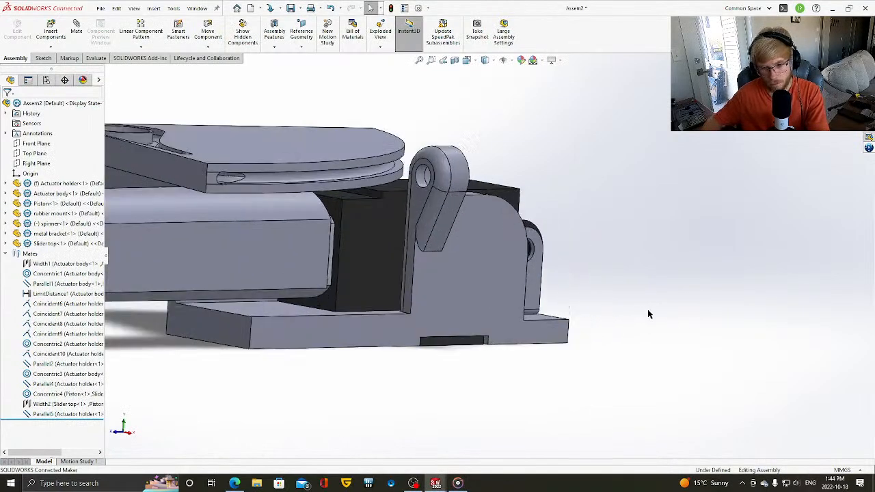
{"action": "scroll", "coordinate": [484, 204], "scroll_direction": "up", "scroll_amount": 4}
{"action": "scroll", "coordinate": [521, 233], "scroll_direction": "down", "scroll_amount": 2}
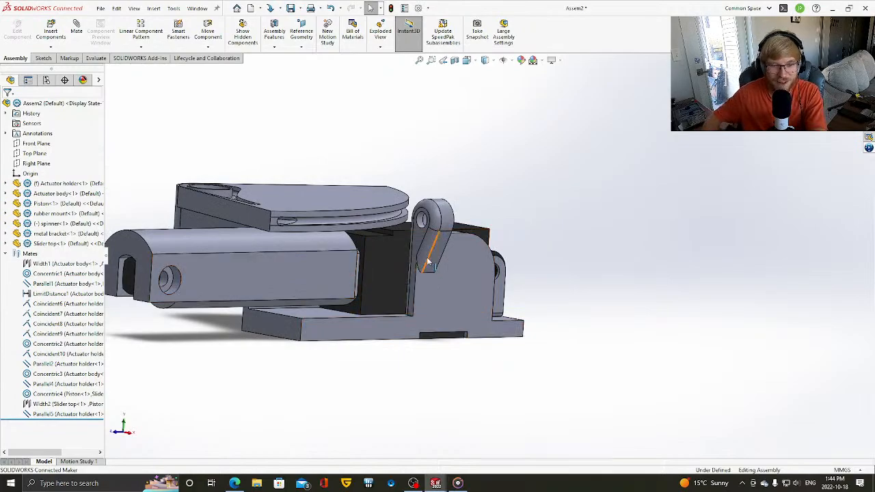
{"action": "middle_click_drag", "start_coordinate": [420, 223], "coordinate": [331, 208]}
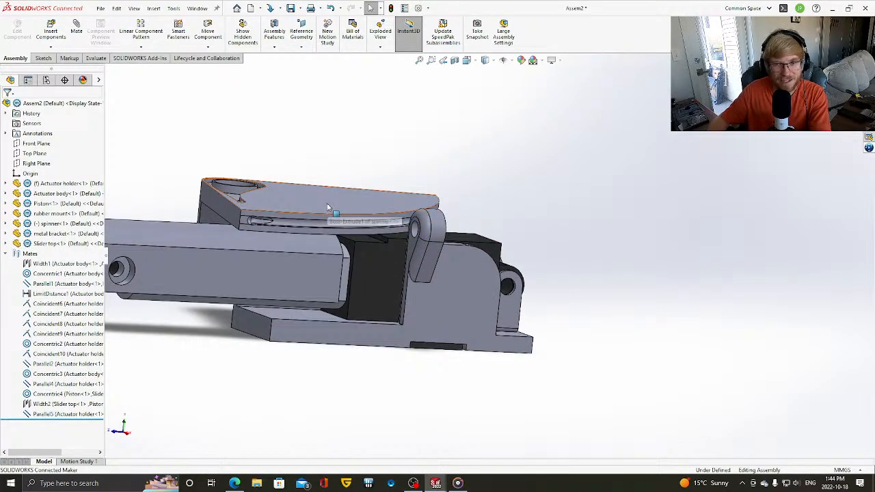
{"action": "left_click", "coordinate": [389, 196]}
{"action": "left_click", "coordinate": [412, 381]}
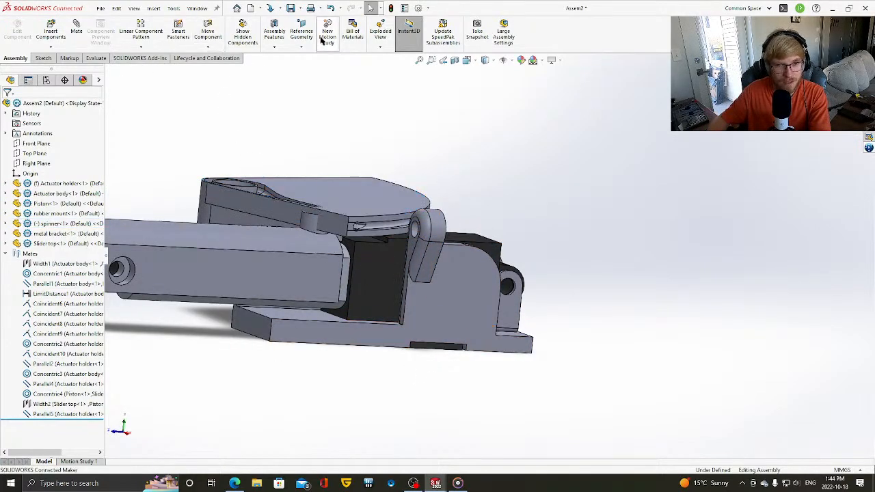
- Save the actuator assembly document
{"action": "left_click", "coordinate": [301, 8]}
{"action": "left_click", "coordinate": [317, 32]}
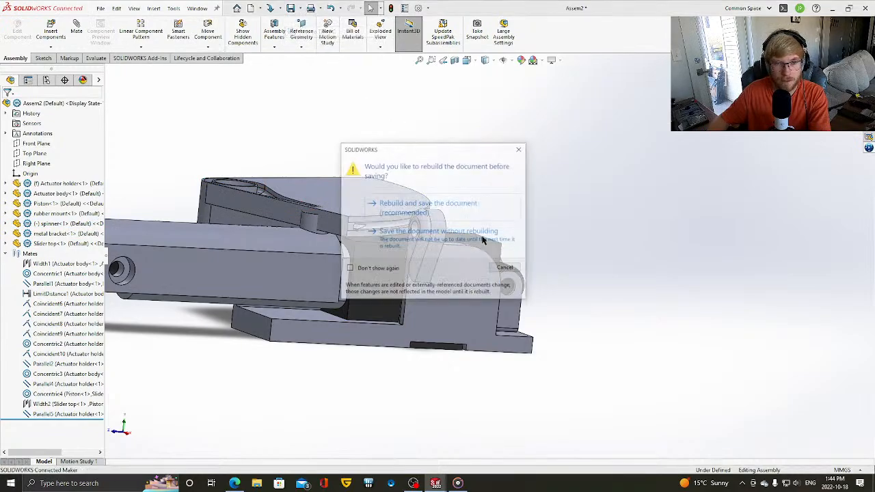
- Rebuild the assembly and save it as "Wiper assemb V1" in the V1 folder
{"action": "left_click", "coordinate": [427, 209]}
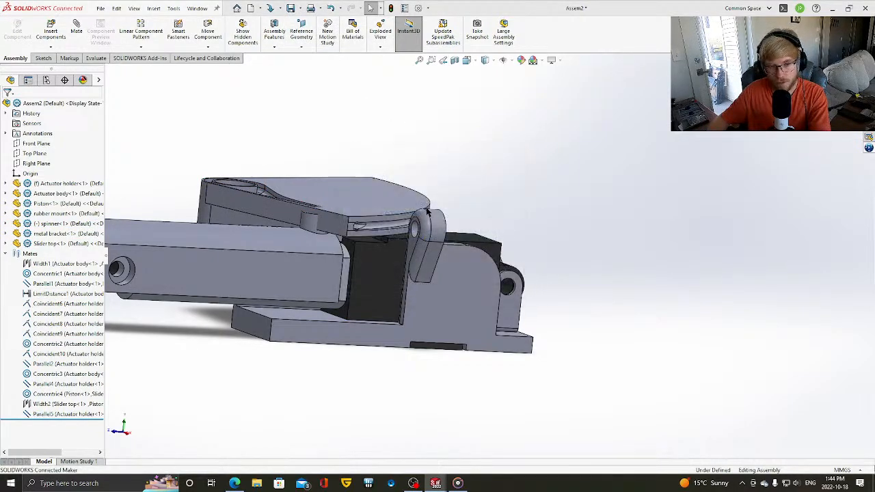
{"action": "left_click", "coordinate": [670, 292]}
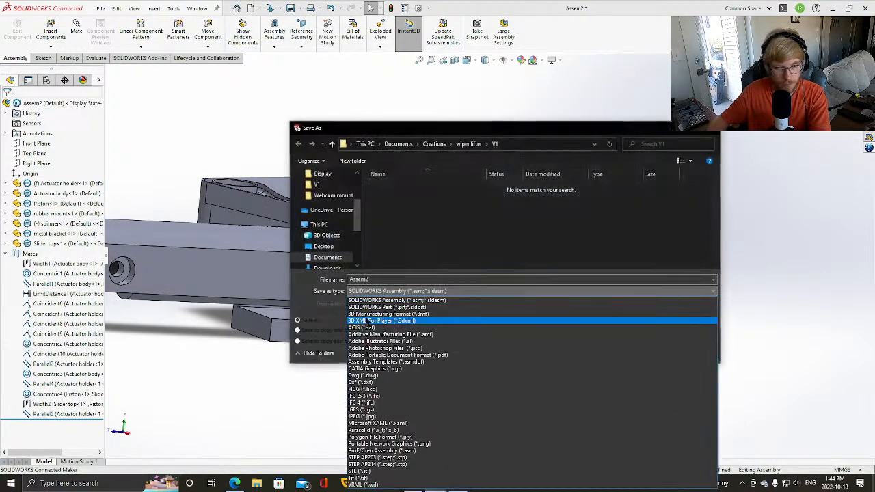
{"action": "left_click", "coordinate": [754, 255]}
{"action": "left_click_drag", "start_coordinate": [413, 279], "coordinate": [332, 280]}
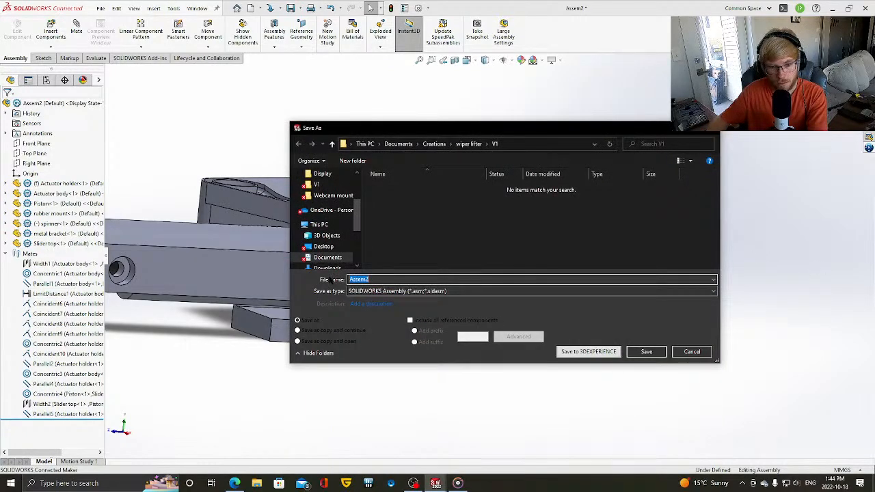
{"action": "type", "text": "Wiper a"}
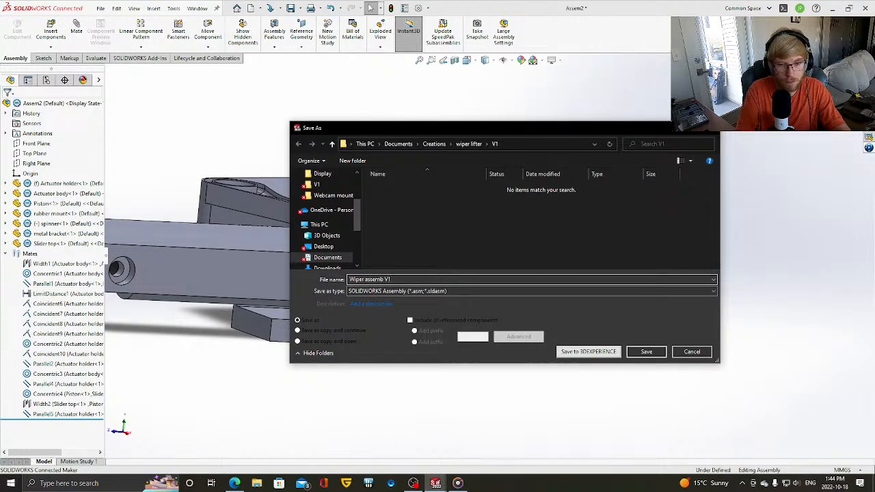
{"action": "key", "text": "Return"}
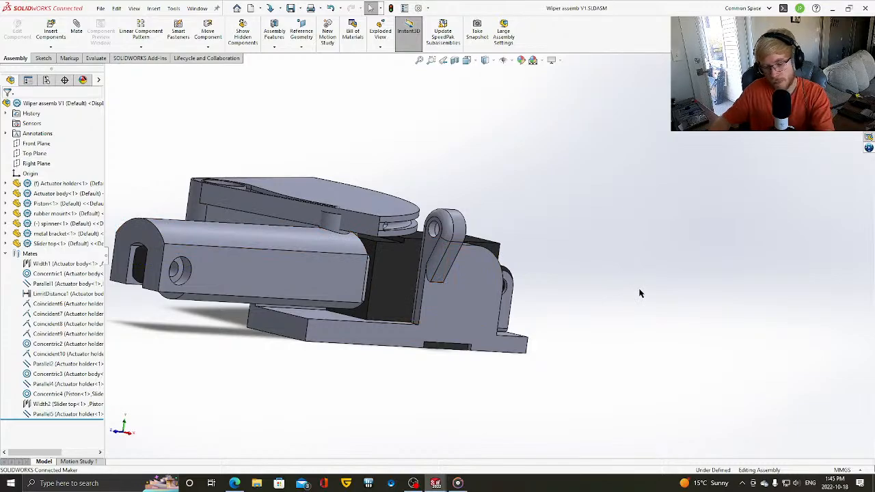
- Open the Actuator holder part from the assembly in its own window
{"action": "middle_click_drag", "start_coordinate": [518, 284], "coordinate": [528, 247]}
{"action": "middle_click_drag", "start_coordinate": [350, 236], "coordinate": [503, 253]}
{"action": "scroll", "coordinate": [502, 260], "scroll_direction": "up", "scroll_amount": 4}
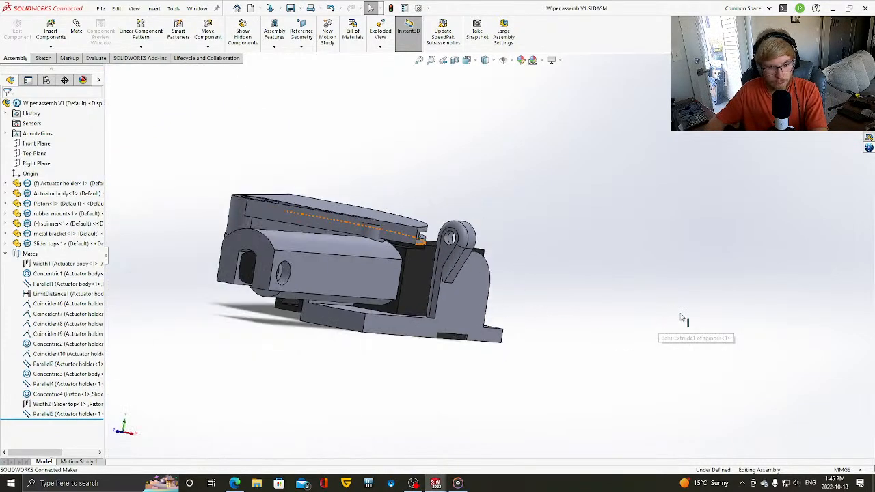
{"action": "middle_click_drag", "start_coordinate": [619, 316], "coordinate": [694, 291]}
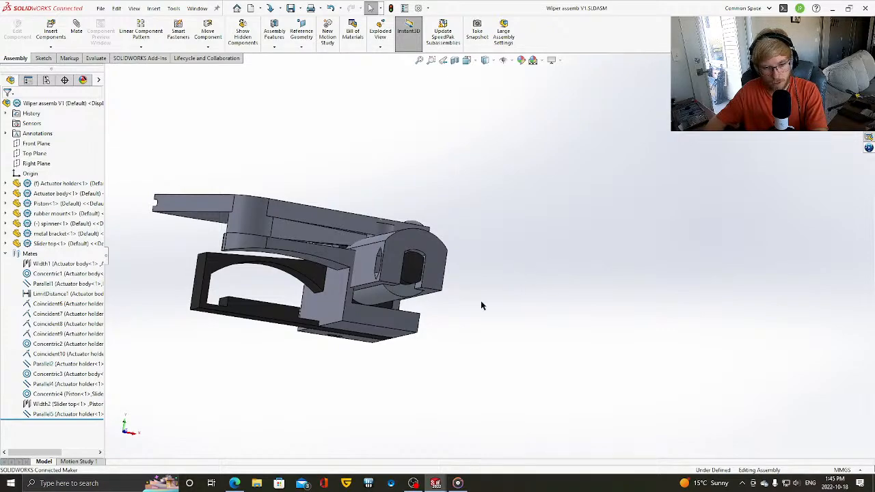
{"action": "left_click", "coordinate": [390, 322]}
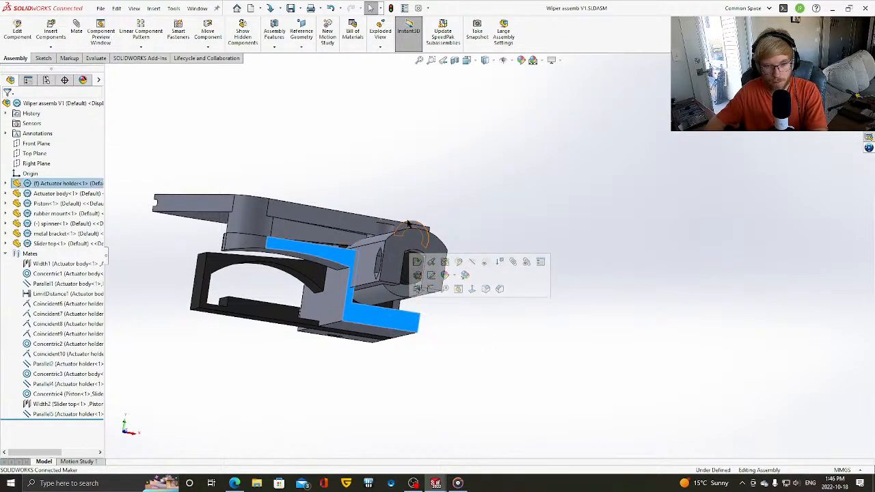
{"action": "left_click", "coordinate": [418, 261]}
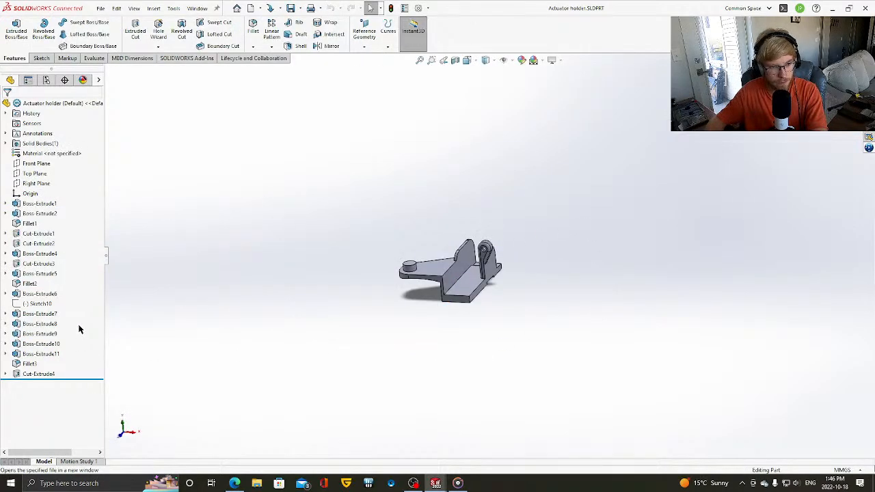
- Open the sketch of Boss-Extrude1, check the rectangle's width dimension without changing it, and exit the sketch
{"action": "left_click", "coordinate": [47, 204]}
{"action": "left_click", "coordinate": [72, 171]}
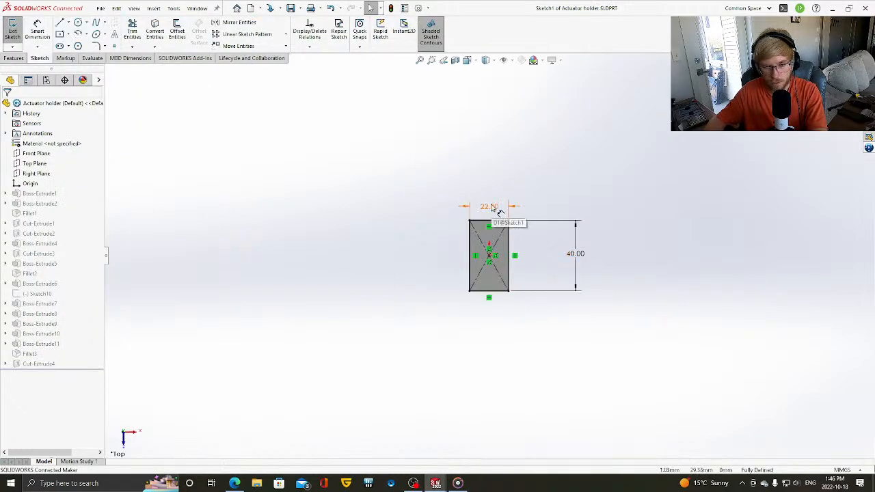
{"action": "double_click", "coordinate": [491, 207]}
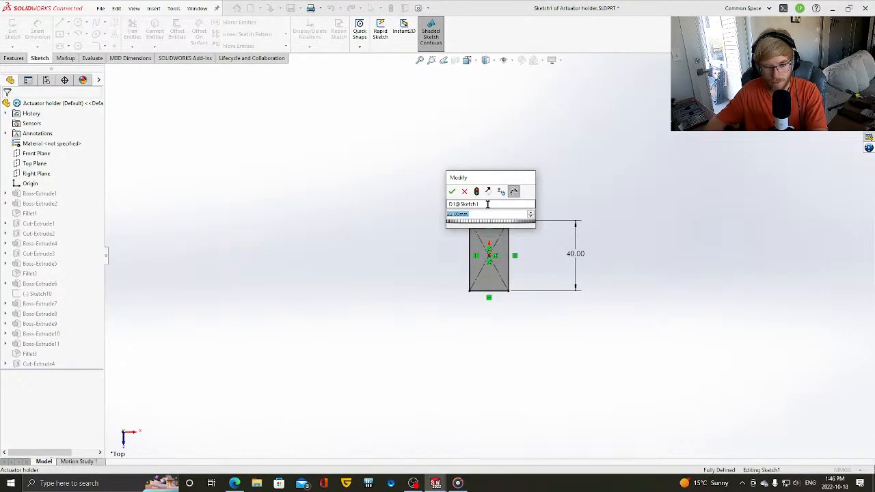
{"action": "left_click_drag", "start_coordinate": [478, 177], "coordinate": [573, 106]}
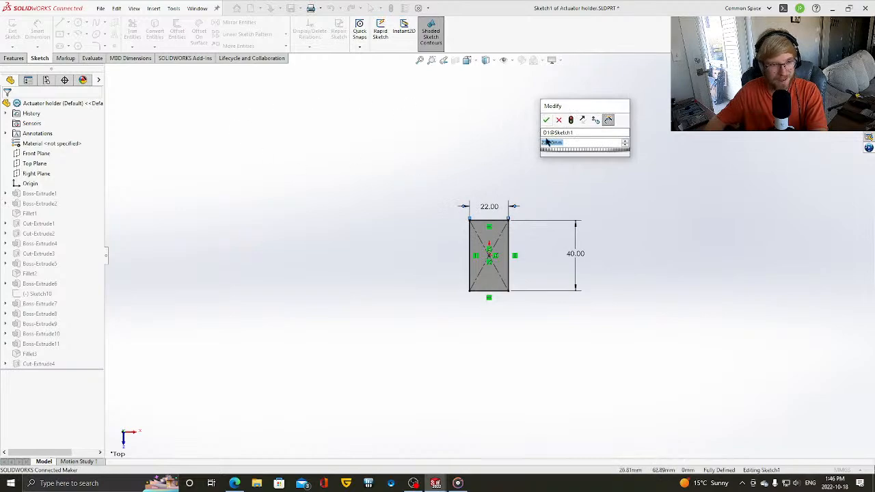
{"action": "left_click", "coordinate": [547, 120]}
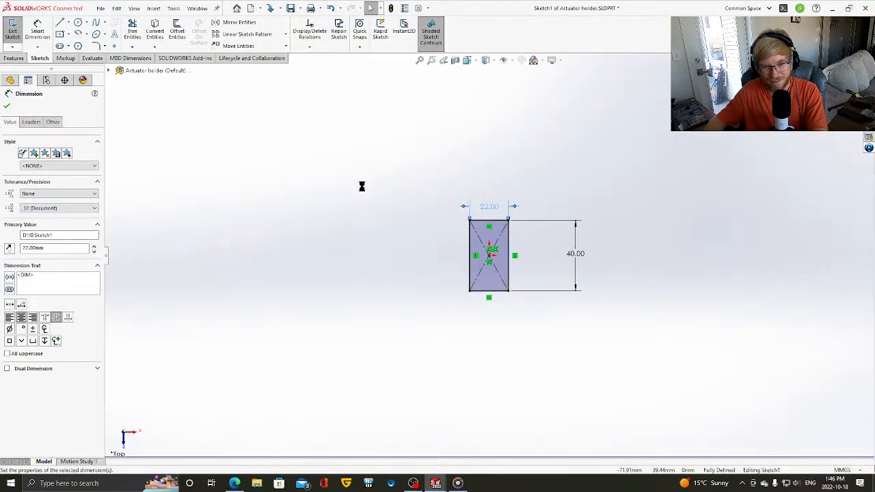
{"action": "left_click", "coordinate": [7, 108]}
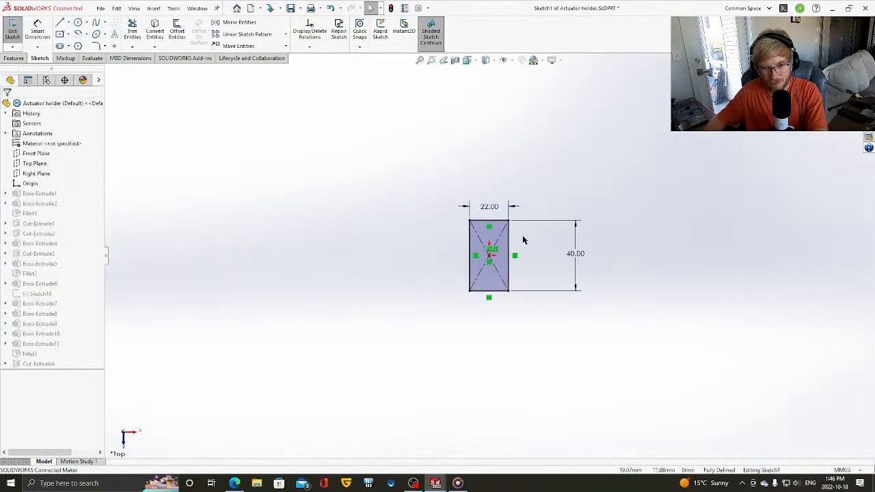
{"action": "left_click", "coordinate": [16, 37]}
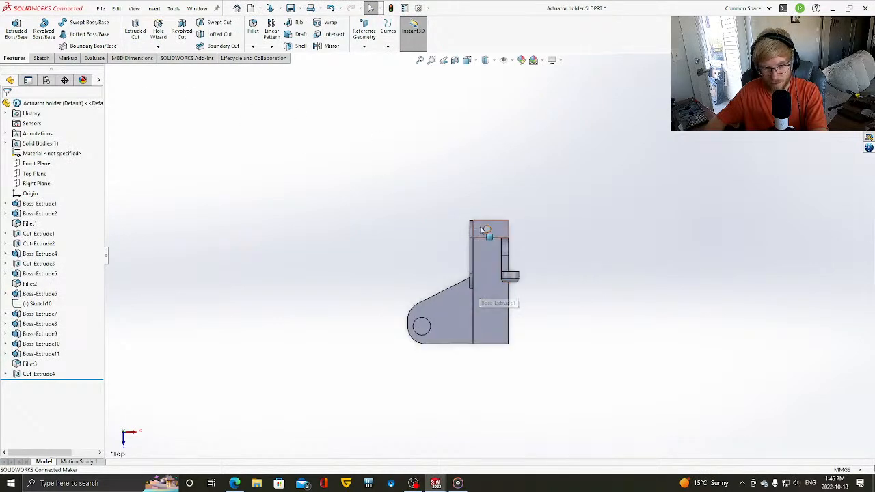
{"action": "middle_click_drag", "start_coordinate": [477, 247], "coordinate": [491, 301]}
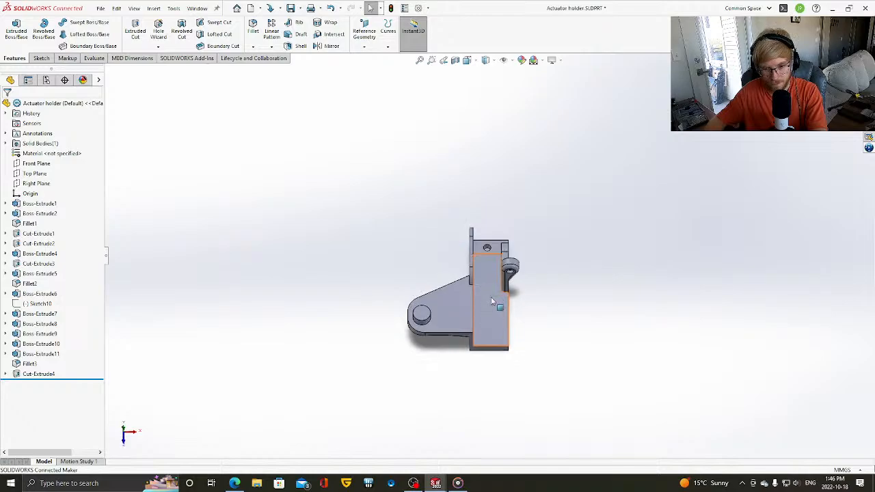
{"action": "key", "text": "Down"}
{"action": "key", "text": "Down"}
- Switch to Groove Music, skip to another track, and return to the Actuator holder part
{"action": "left_click", "coordinate": [458, 483]}
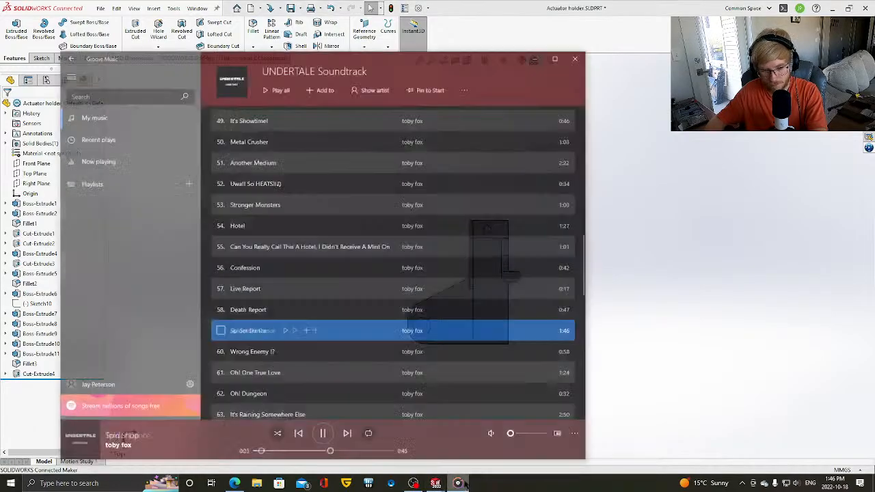
{"action": "left_click", "coordinate": [338, 428]}
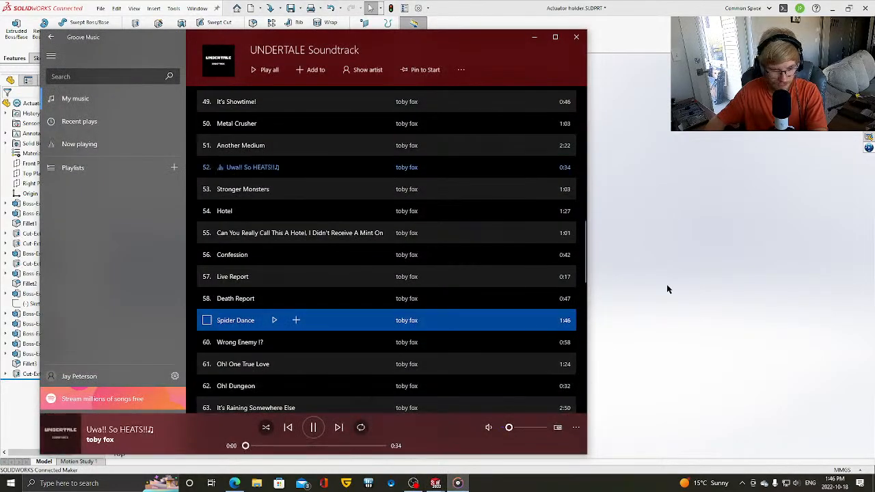
{"action": "left_click", "coordinate": [668, 288]}
- Examine the Actuator holder's base and side walls from the top and from slightly rotated views
{"action": "scroll", "coordinate": [529, 239], "scroll_direction": "up", "scroll_amount": 3}
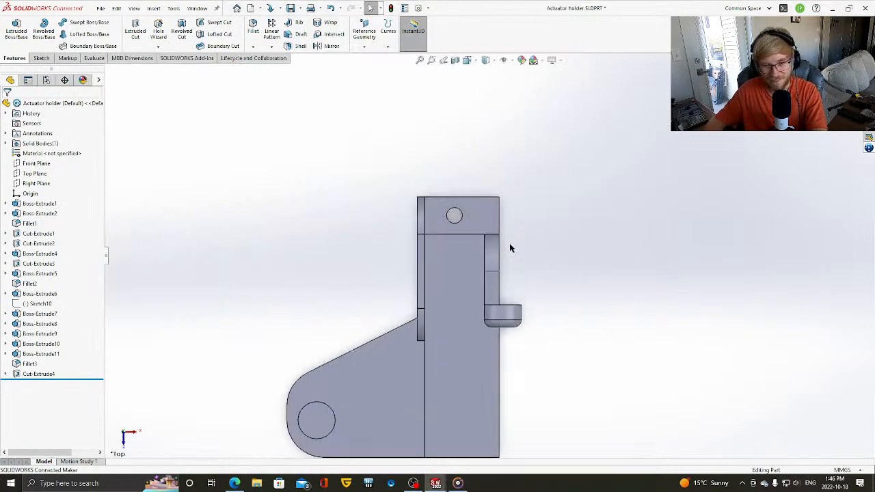
{"action": "key", "text": "ctrl+5"}
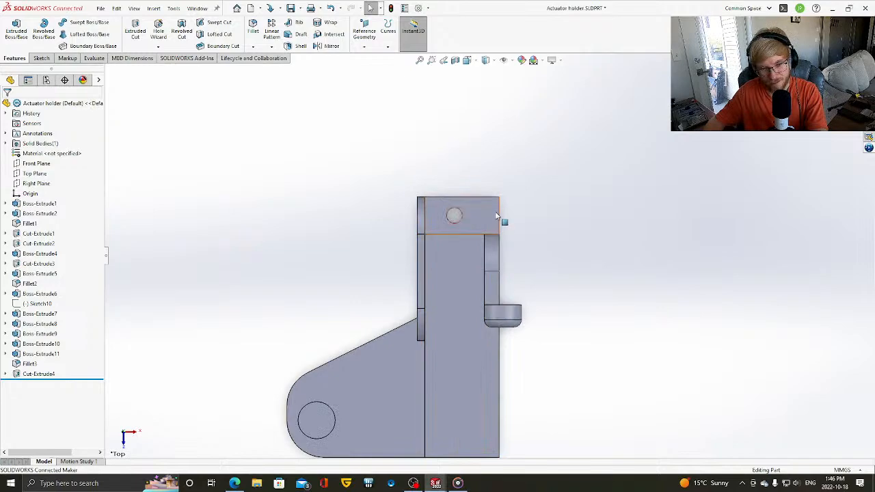
{"action": "key", "text": "Right"}
{"action": "middle_click_drag", "start_coordinate": [466, 292], "coordinate": [520, 323]}
{"action": "key", "text": "ctrl+5"}
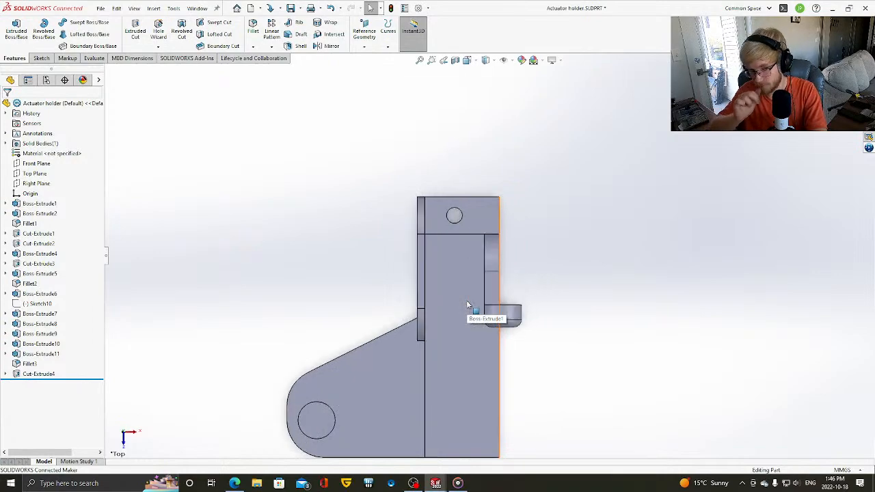
{"action": "key", "text": "Left"}
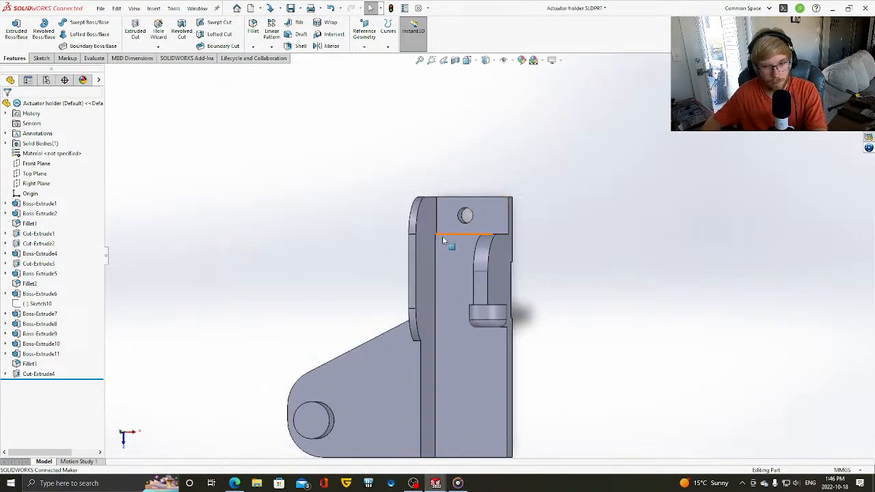
{"action": "left_click", "coordinate": [427, 253]}
{"action": "left_click", "coordinate": [268, 241]}
{"action": "key", "text": "ctrl+5"}
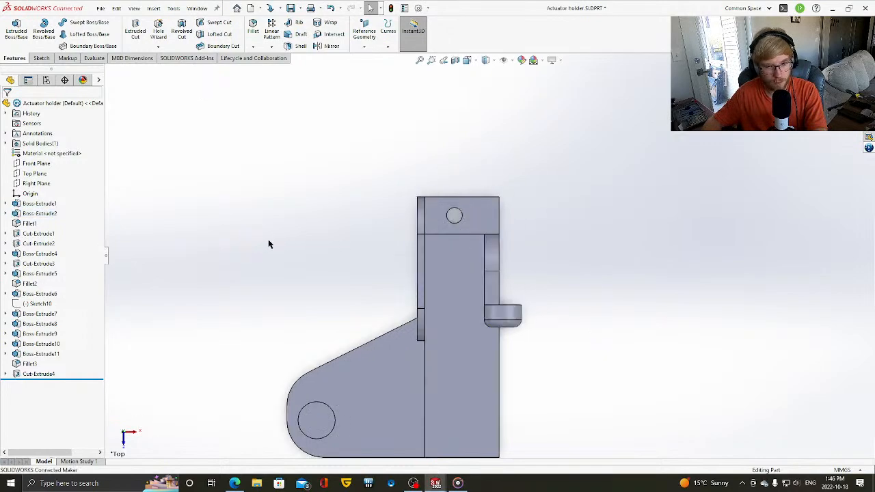
- Open the sketch of Boss-Extrude2, inspect the two wall profiles, and exit the sketch
{"action": "left_click", "coordinate": [41, 214]}
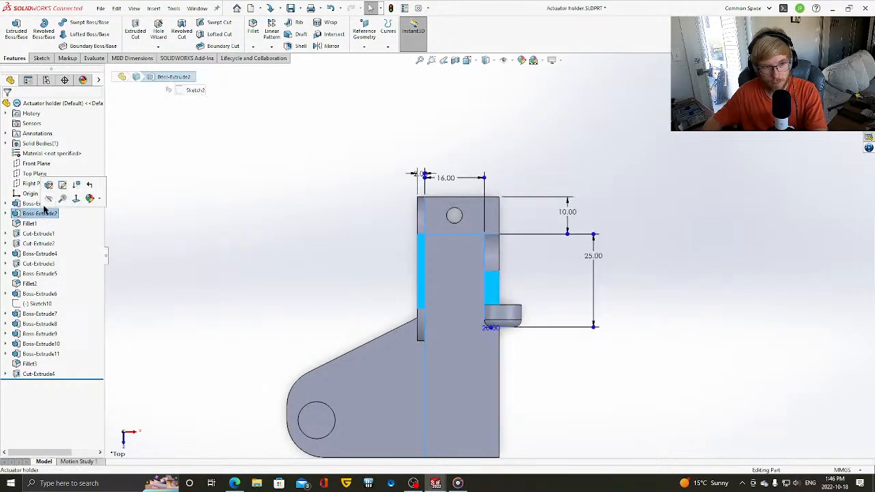
{"action": "left_click", "coordinate": [62, 190]}
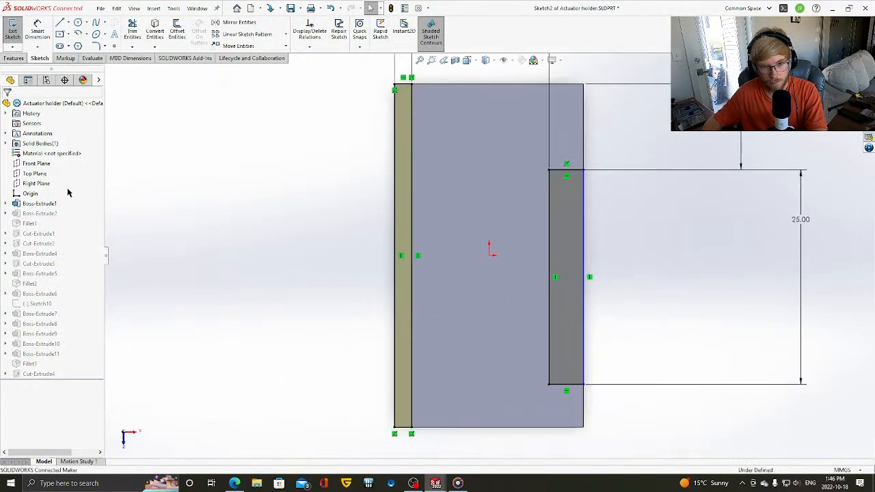
{"action": "scroll", "coordinate": [600, 303], "scroll_direction": "up", "scroll_amount": 4}
{"action": "left_click", "coordinate": [13, 31]}
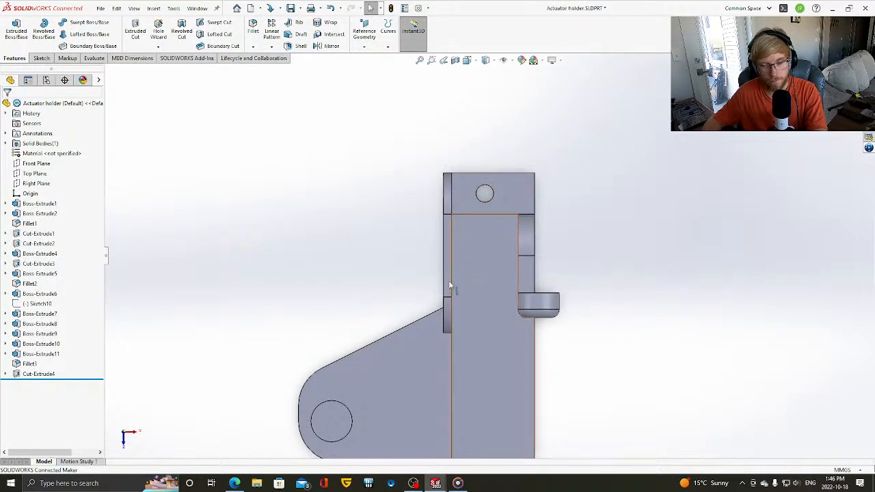
- Reopen the sketch of Boss-Extrude1 and check the base rectangle's width dimension, keeping its value
{"action": "left_click", "coordinate": [40, 203]}
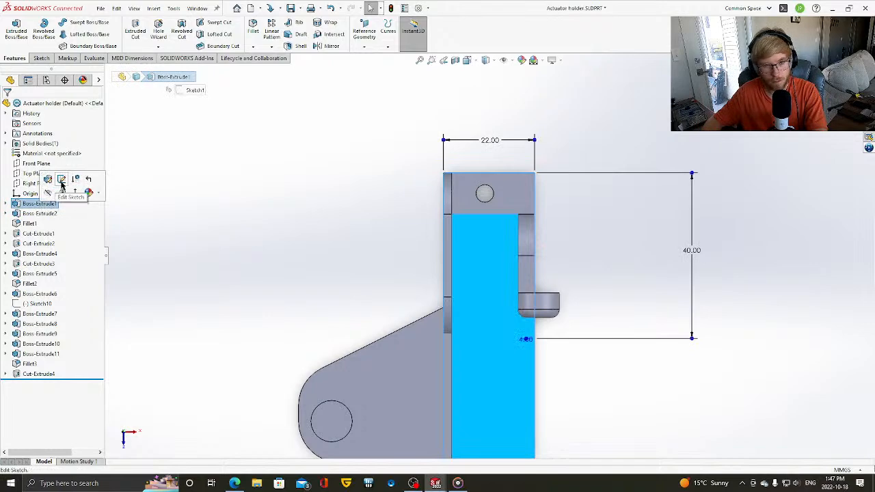
{"action": "left_click", "coordinate": [61, 181]}
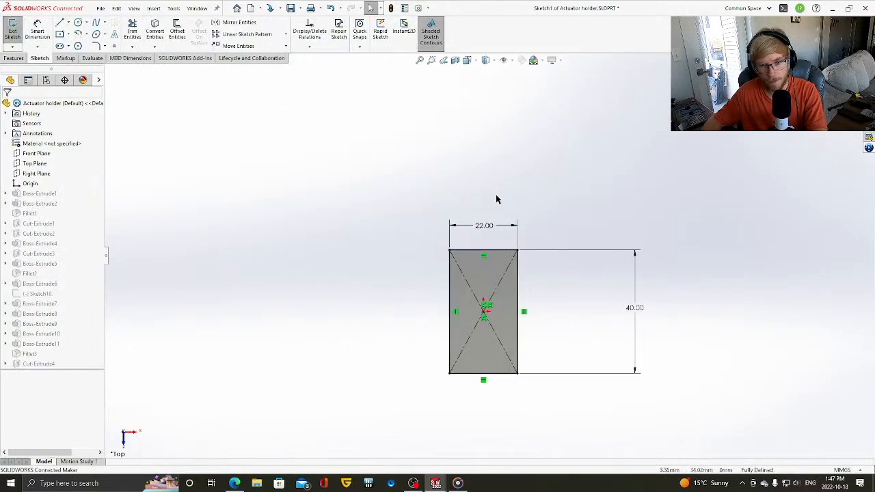
{"action": "double_click", "coordinate": [482, 227]}
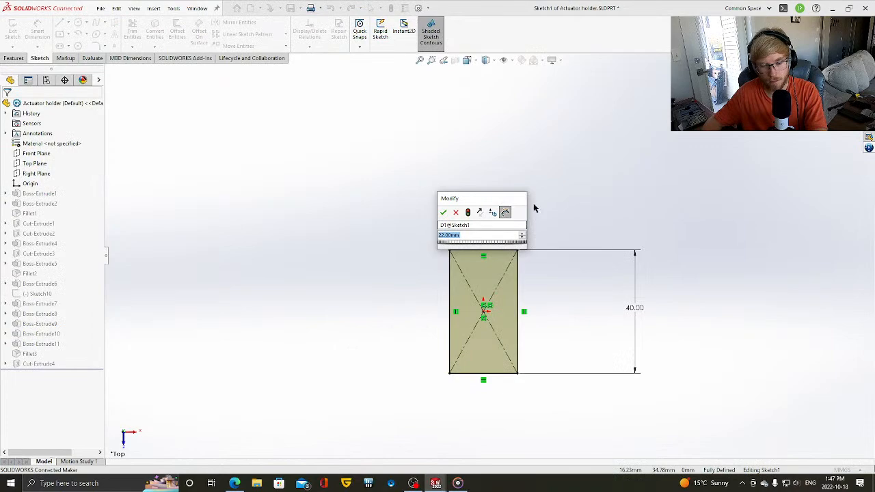
{"action": "key", "text": "Return"}
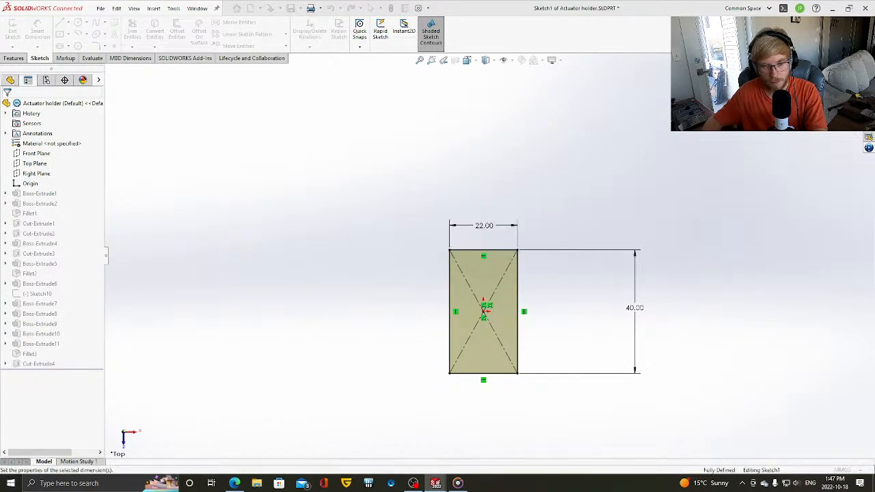
- Switch to the Wiper assemb V1 assembly window and dismiss the warning
{"action": "mouse_move", "coordinate": [436, 483]}
{"action": "left_click", "coordinate": [436, 449]}
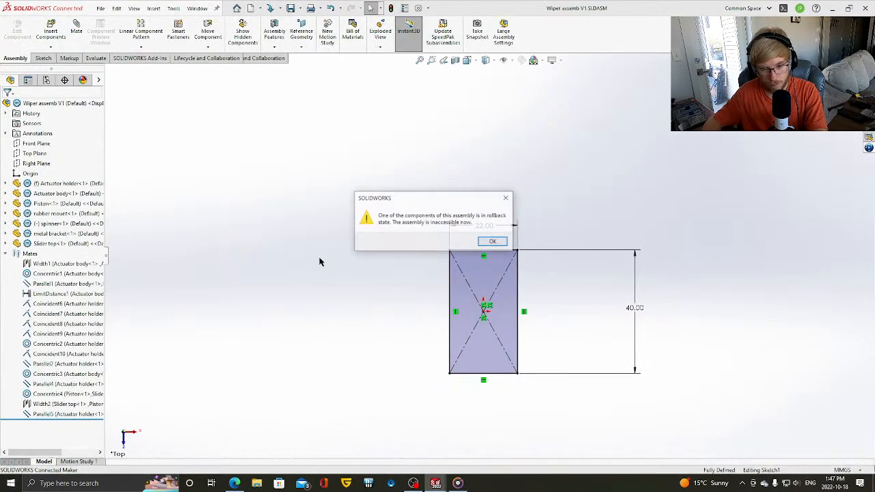
{"action": "left_click", "coordinate": [492, 242]}
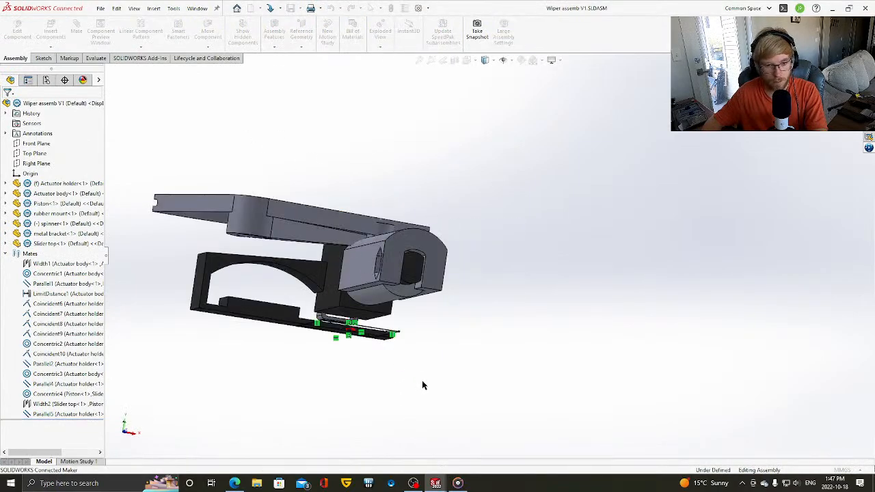
- View the Slider top part, return to the Wiper assemb V1 assembly, and dismiss the warning
{"action": "mouse_move", "coordinate": [436, 483]}
{"action": "left_click", "coordinate": [535, 446]}
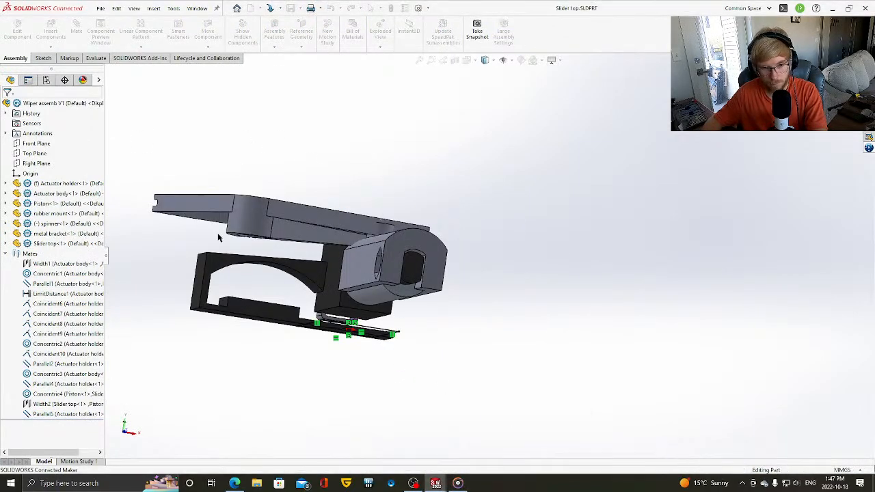
{"action": "left_click", "coordinate": [419, 447]}
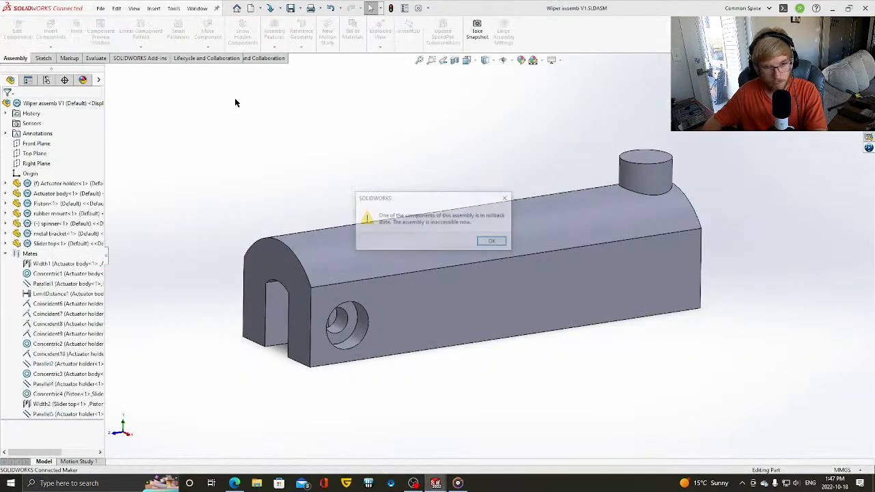
{"action": "left_click", "coordinate": [490, 242]}
- Exit the Actuator holder's base sketch, switch back to the Wiper assemb V1 assembly, and rebuild it
{"action": "mouse_move", "coordinate": [436, 484]}
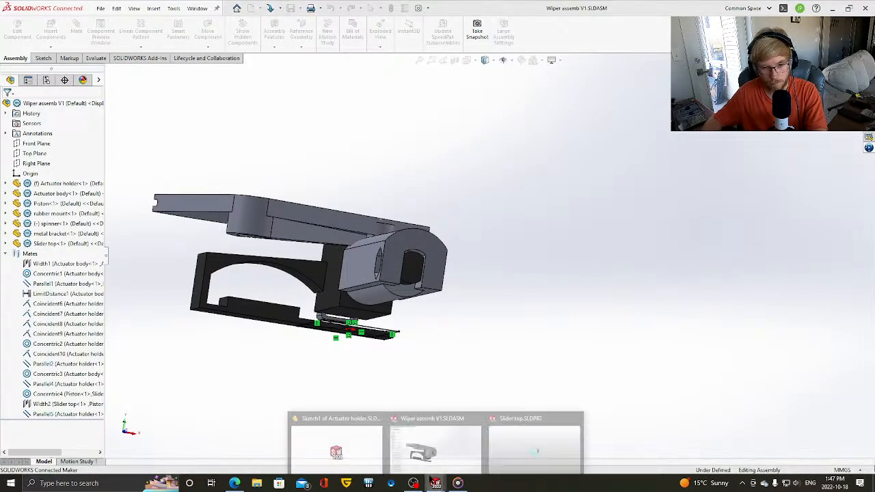
{"action": "left_click", "coordinate": [335, 448]}
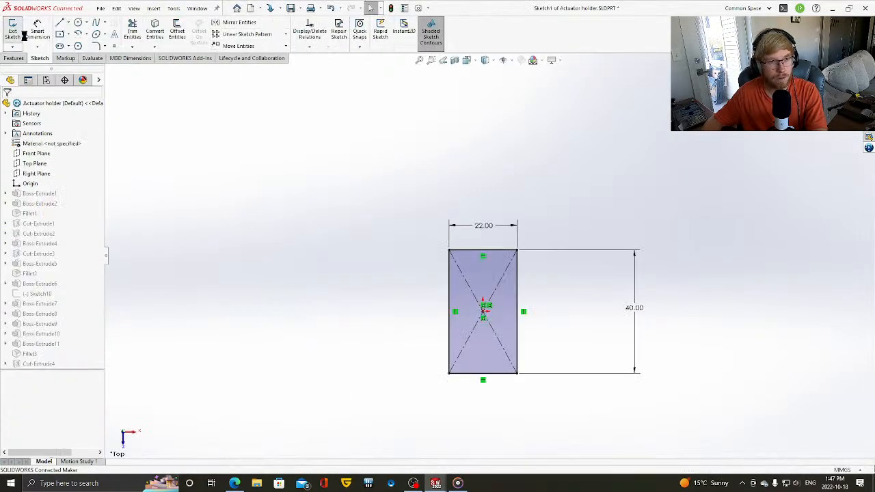
{"action": "left_click", "coordinate": [23, 35]}
{"action": "mouse_move", "coordinate": [435, 483]}
{"action": "left_click", "coordinate": [418, 447]}
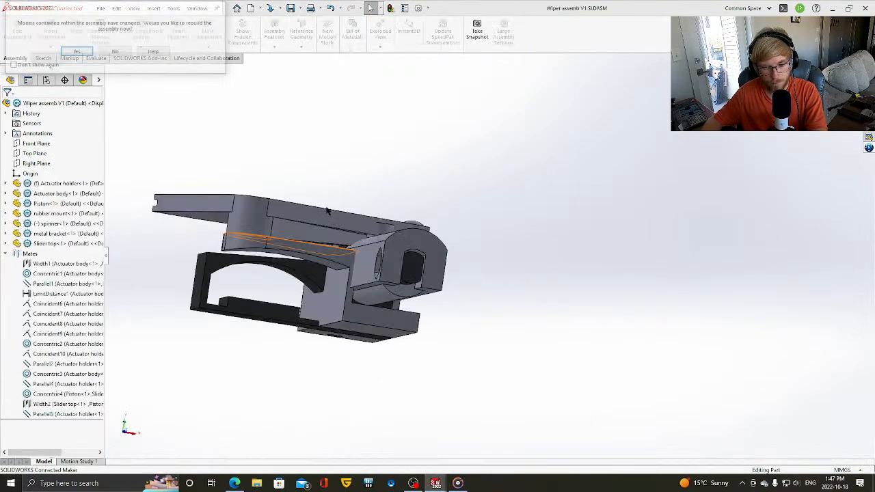
{"action": "left_click", "coordinate": [77, 51]}
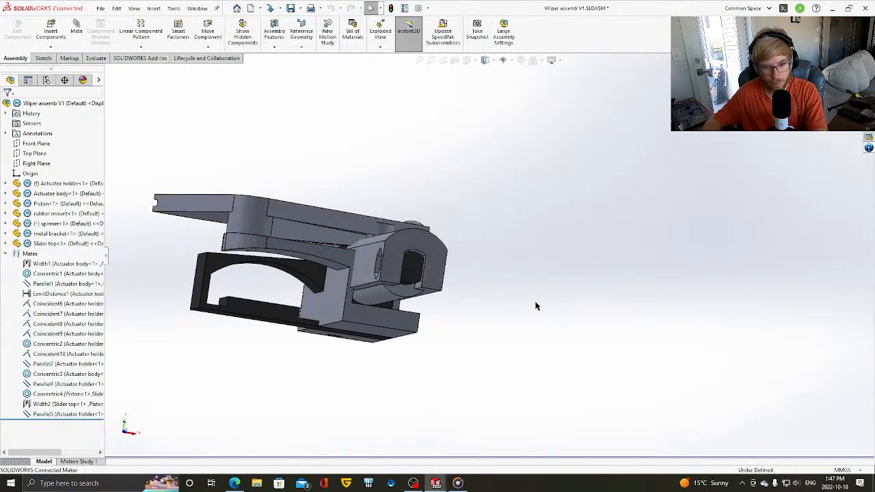
- Measure the distance between the Actuator holder's side wall face and the adjacent side face of the Slider top
{"action": "left_click", "coordinate": [95, 58]}
{"action": "left_click", "coordinate": [128, 30]}
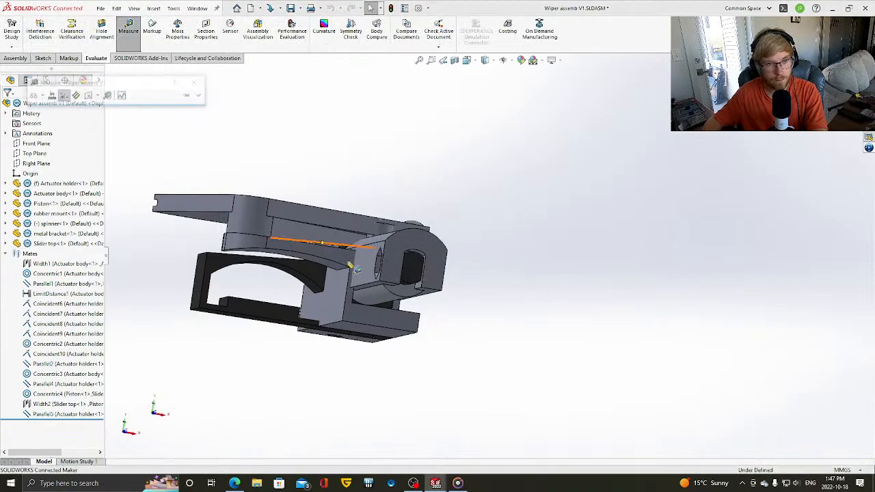
{"action": "scroll", "coordinate": [350, 265], "scroll_direction": "down", "scroll_amount": 5}
{"action": "middle_click_drag", "start_coordinate": [766, 382], "coordinate": [489, 370]}
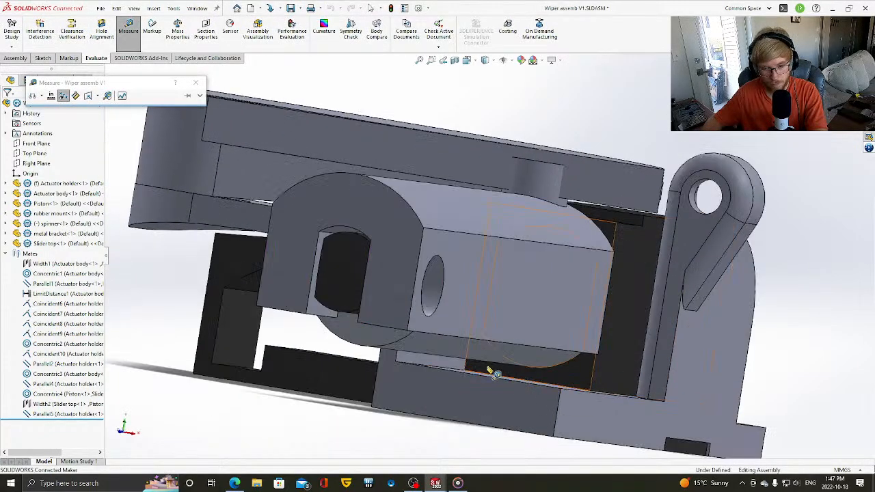
{"action": "left_click", "coordinate": [427, 362]}
{"action": "middle_click_drag", "start_coordinate": [363, 363], "coordinate": [444, 365]}
{"action": "left_click", "coordinate": [214, 269]}
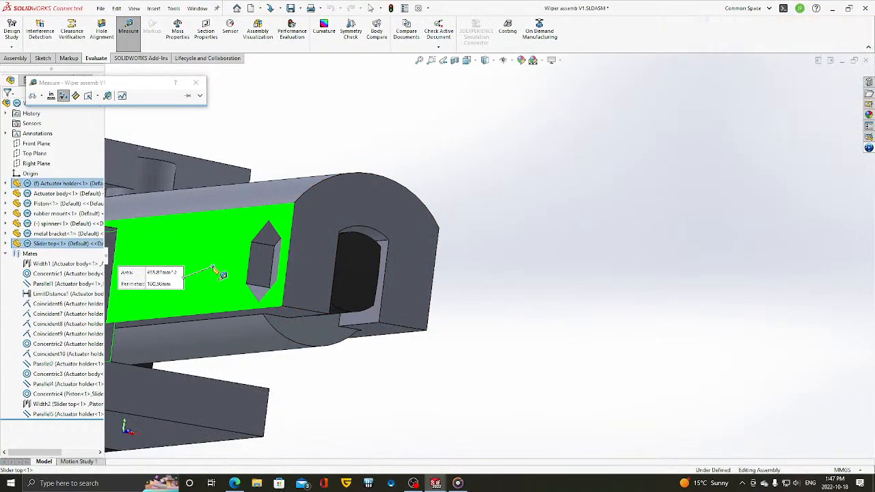
{"action": "scroll", "coordinate": [532, 294], "scroll_direction": "up", "scroll_amount": 3}
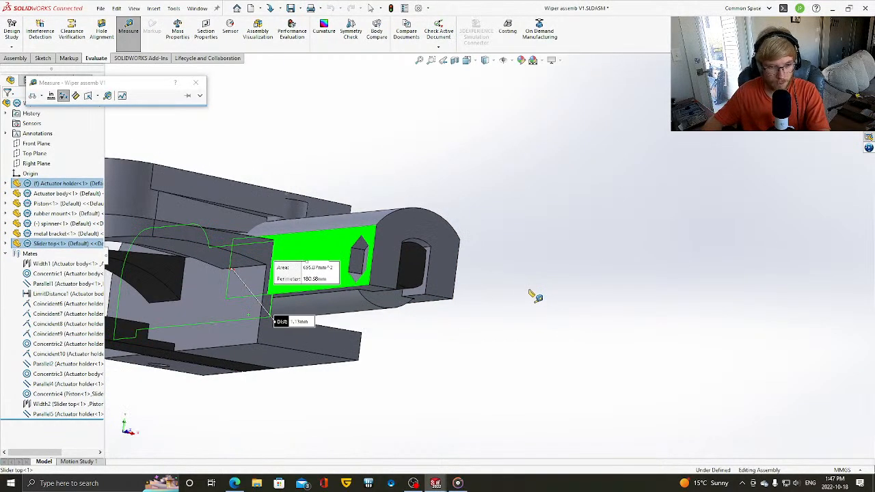
{"action": "scroll", "coordinate": [373, 314], "scroll_direction": "down", "scroll_amount": 2}
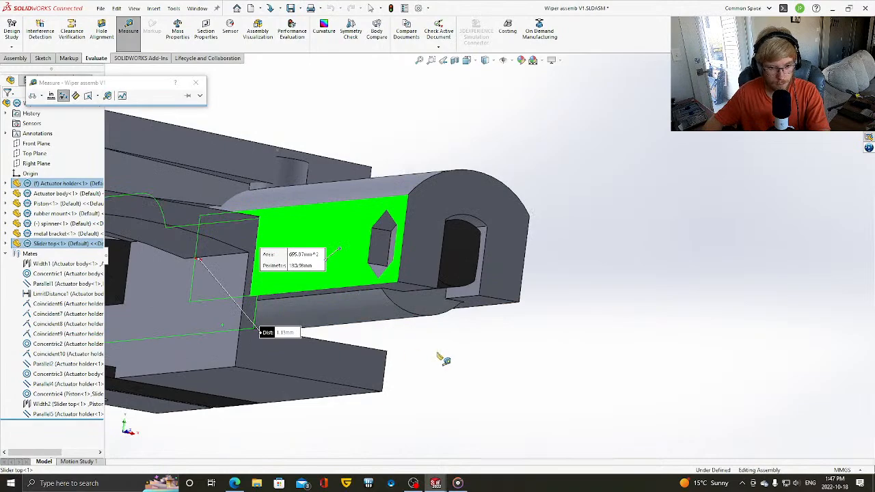
{"action": "middle_click_drag", "start_coordinate": [441, 359], "coordinate": [568, 312]}
{"action": "left_click", "coordinate": [715, 253]}
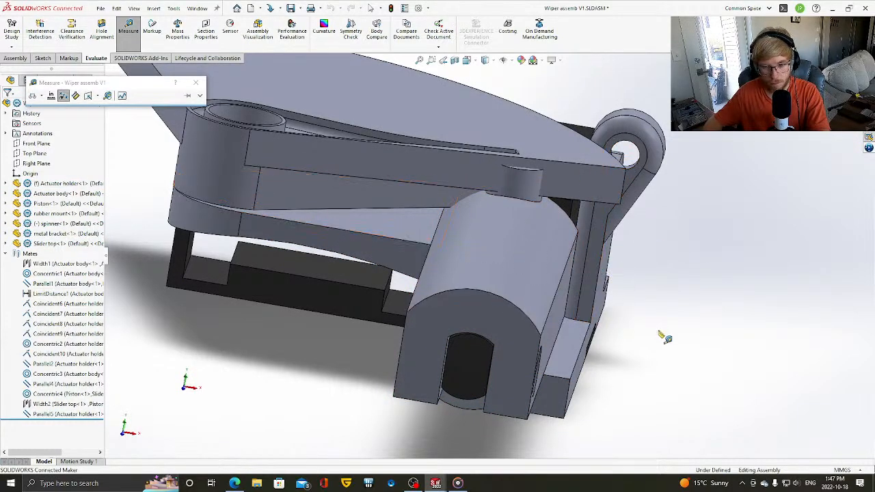
- Measure the Slider top's opposite side face and inspect its clearance to the other Actuator holder wall from several angles
{"action": "key", "text": "Up"}
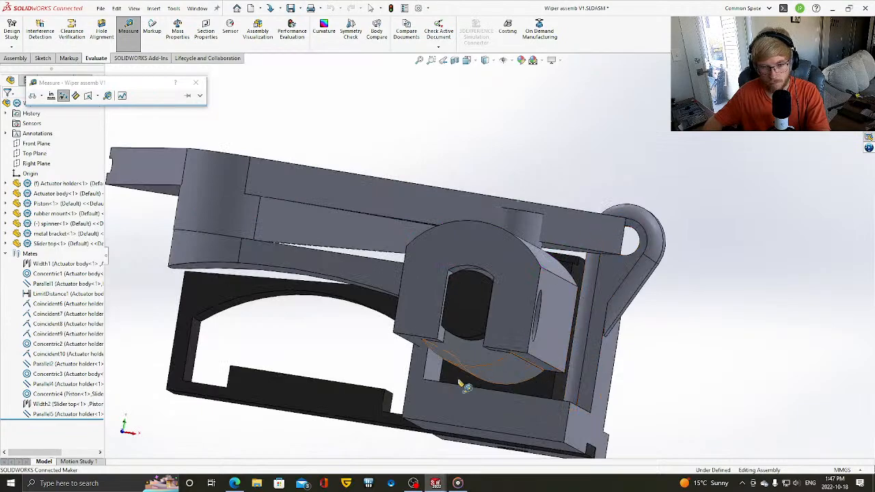
{"action": "middle_click_drag", "start_coordinate": [418, 343], "coordinate": [620, 340]}
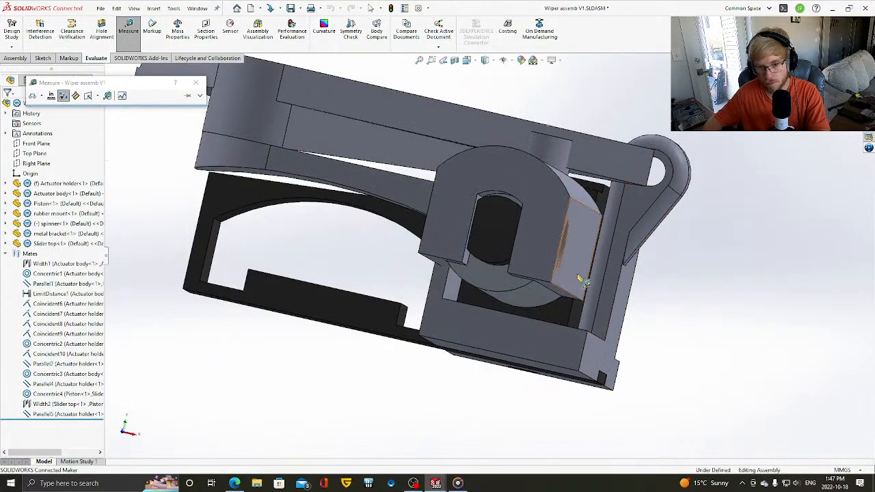
{"action": "left_click", "coordinate": [565, 276]}
{"action": "middle_click_drag", "start_coordinate": [660, 192], "coordinate": [607, 80]}
{"action": "scroll", "coordinate": [614, 99], "scroll_direction": "up", "scroll_amount": 4}
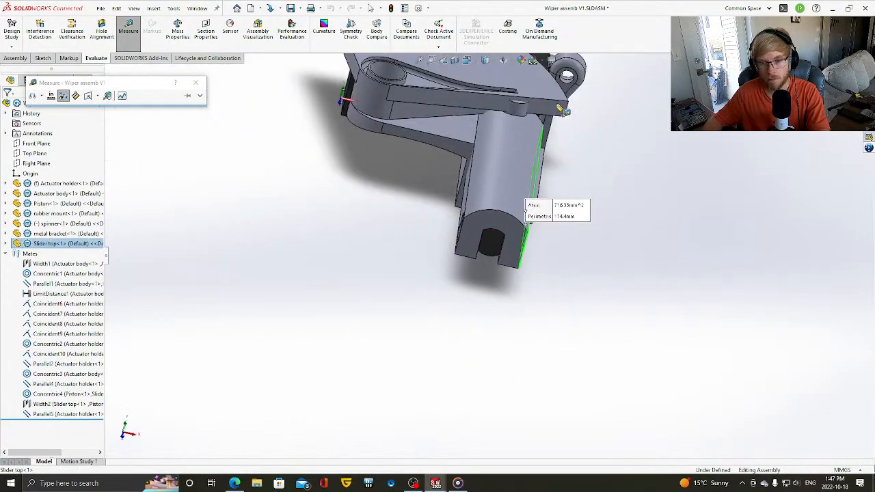
{"action": "middle_click_drag", "start_coordinate": [558, 104], "coordinate": [556, 89]}
{"action": "scroll", "coordinate": [545, 102], "scroll_direction": "up", "scroll_amount": 5}
{"action": "scroll", "coordinate": [510, 132], "scroll_direction": "down", "scroll_amount": 6}
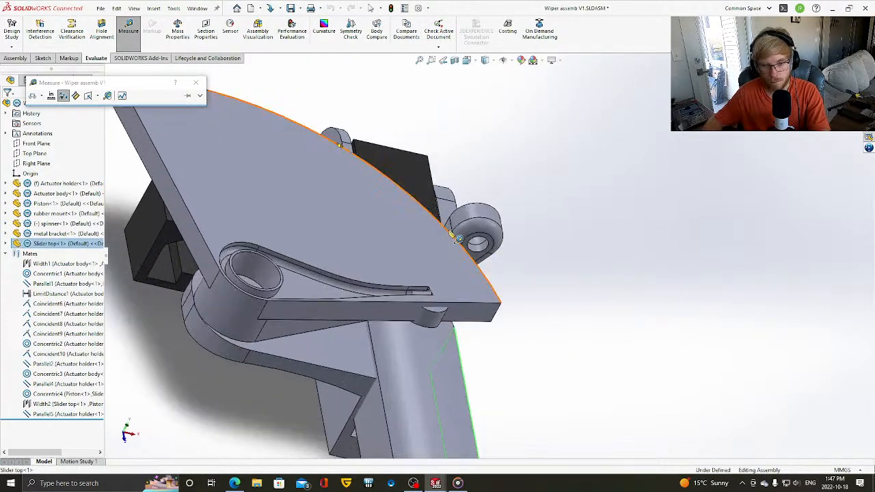
{"action": "left_click", "coordinate": [448, 227]}
{"action": "middle_click_drag", "start_coordinate": [608, 288], "coordinate": [430, 363]}
{"action": "left_click", "coordinate": [594, 293]}
- Recheck the Slider top's side face against the adjoining Actuator holder wall face and clear the measurement selections
{"action": "scroll", "coordinate": [533, 343], "scroll_direction": "up", "scroll_amount": 3}
{"action": "left_click", "coordinate": [439, 346]}
{"action": "scroll", "coordinate": [417, 349], "scroll_direction": "down", "scroll_amount": 5}
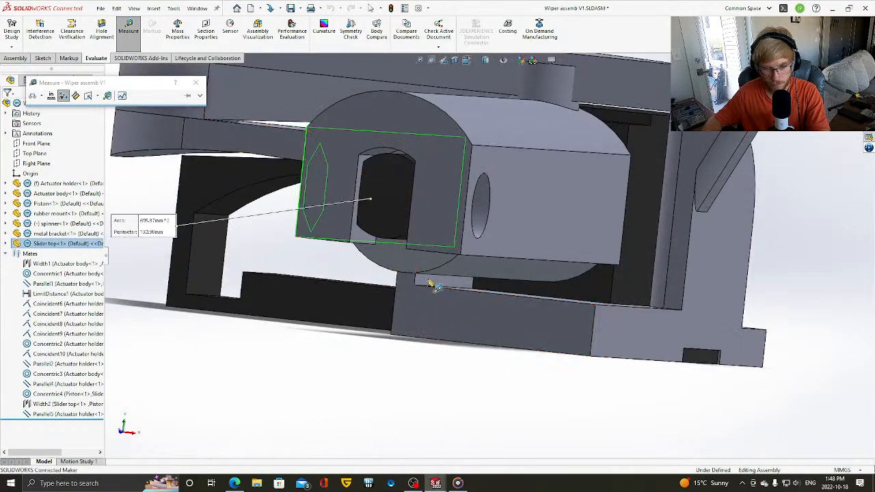
{"action": "key", "text": "Right"}
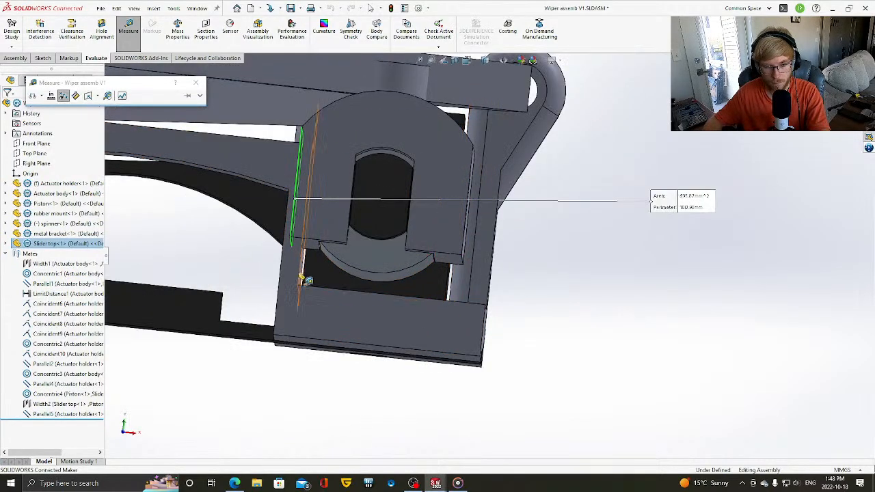
{"action": "key", "text": "Left"}
{"action": "key", "text": "f"}
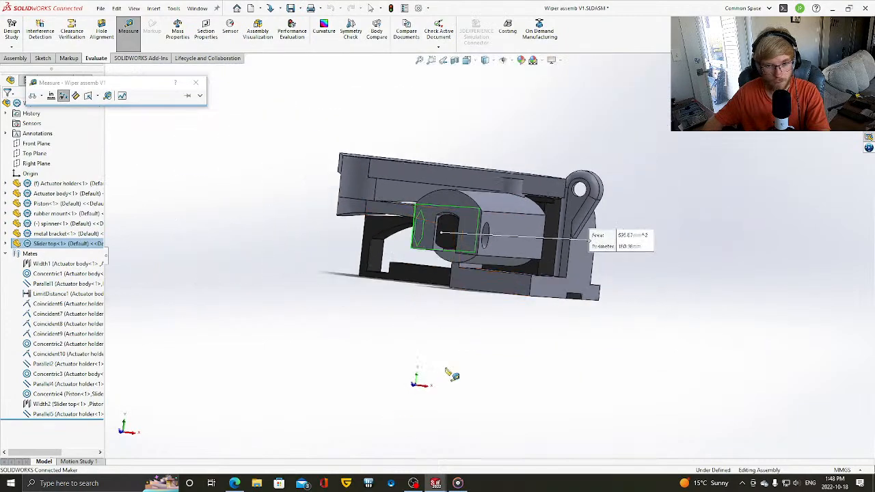
{"action": "key", "text": "Escape"}
{"action": "left_click", "coordinate": [465, 267]}
{"action": "middle_click_drag", "start_coordinate": [467, 271], "coordinate": [526, 293]}
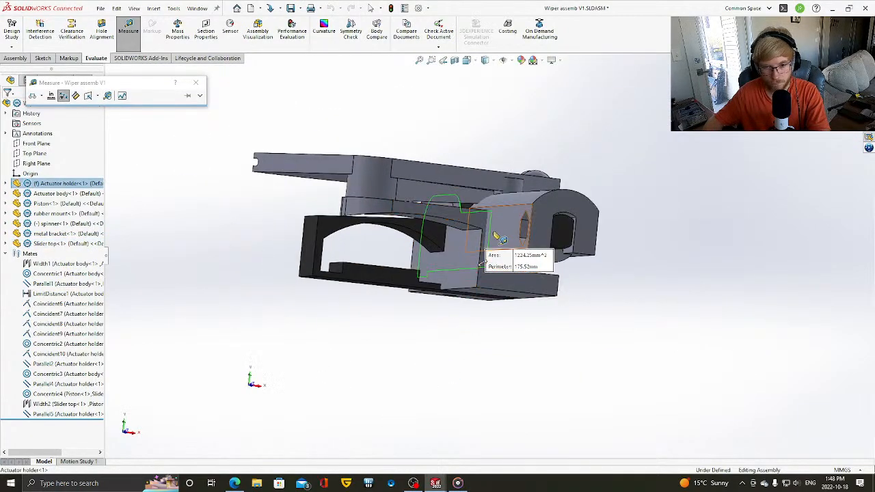
{"action": "left_click", "coordinate": [497, 228]}
{"action": "left_click", "coordinate": [419, 318]}
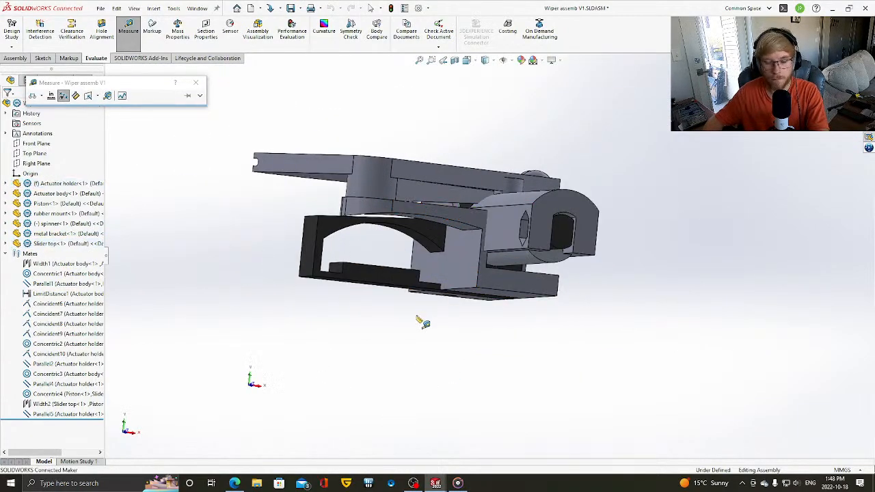
- Measure the thickness of the Actuator holder's side wall between its outer and inner faces, then close the Measure tool
{"action": "scroll", "coordinate": [531, 328], "scroll_direction": "down", "scroll_amount": 6}
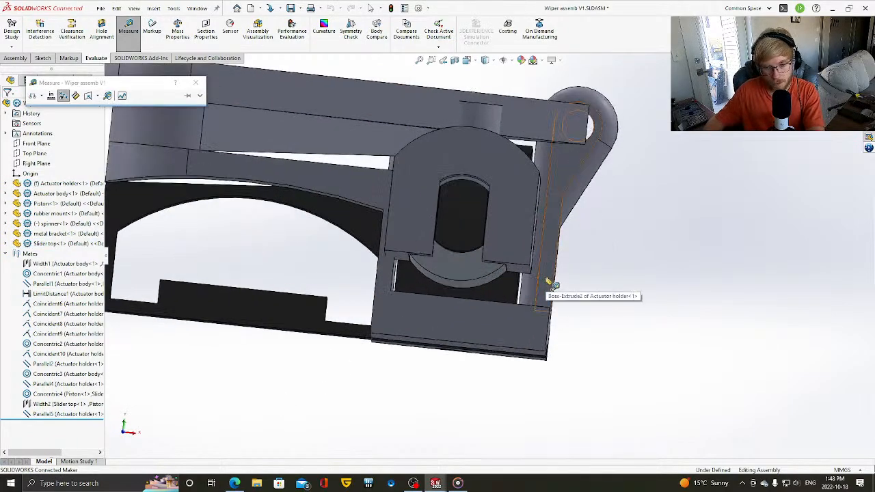
{"action": "middle_click_drag", "start_coordinate": [484, 297], "coordinate": [424, 307]}
{"action": "left_click", "coordinate": [375, 289]}
{"action": "left_click", "coordinate": [429, 292]}
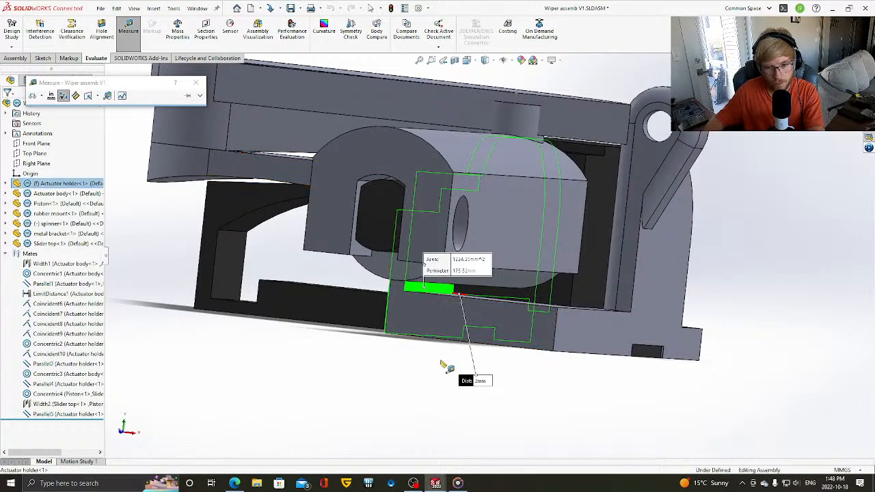
{"action": "middle_click_drag", "start_coordinate": [438, 362], "coordinate": [494, 346]}
{"action": "left_click", "coordinate": [715, 229]}
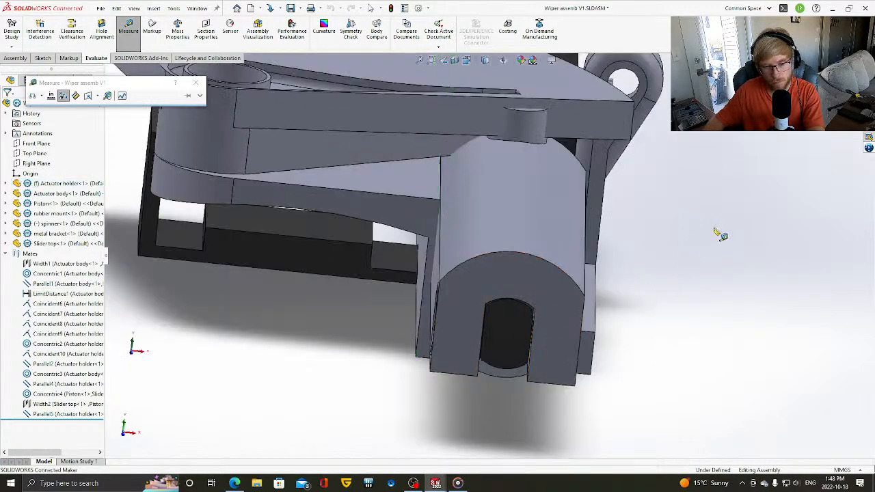
{"action": "middle_click_drag", "start_coordinate": [716, 229], "coordinate": [685, 232]}
{"action": "scroll", "coordinate": [685, 232], "scroll_direction": "up", "scroll_amount": 3}
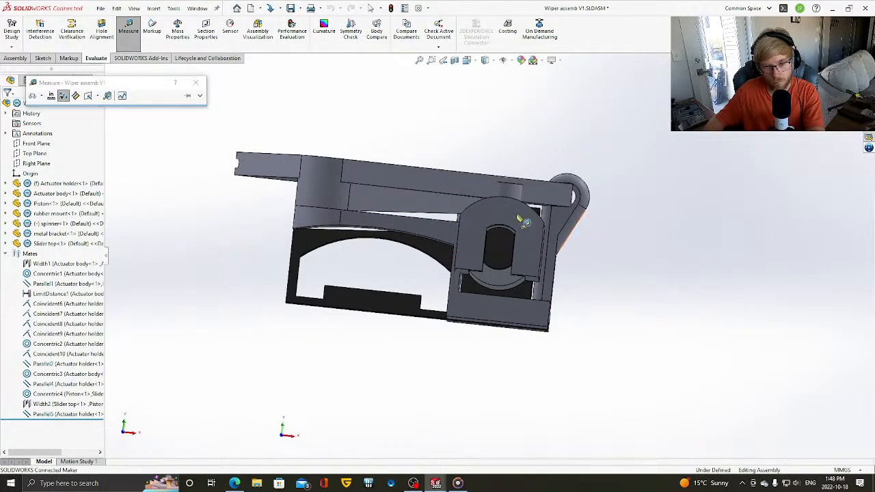
{"action": "left_click", "coordinate": [200, 89]}
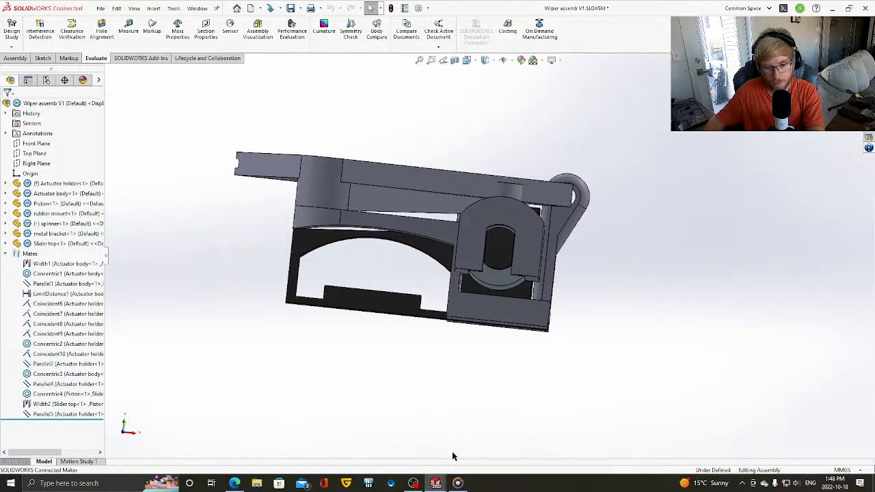
- In the Actuator holder part, edit the Boss-Extrude1 sketch, set the base rectangle's width to 29 mm, and exit the sketch
{"action": "mouse_move", "coordinate": [438, 485]}
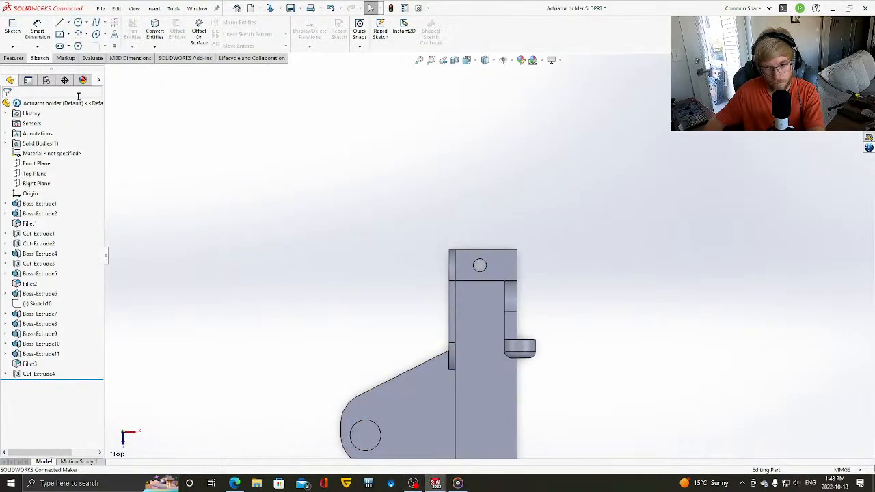
{"action": "left_click", "coordinate": [47, 203]}
{"action": "left_click", "coordinate": [69, 193]}
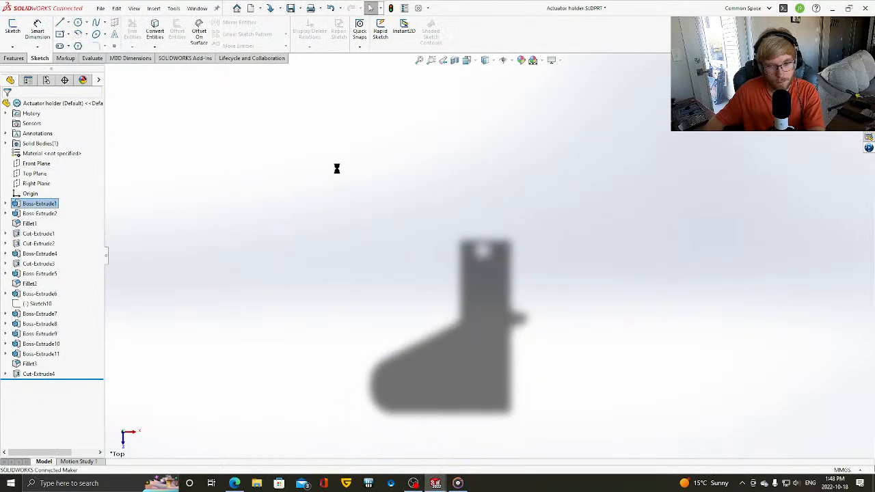
{"action": "double_click", "coordinate": [490, 204]}
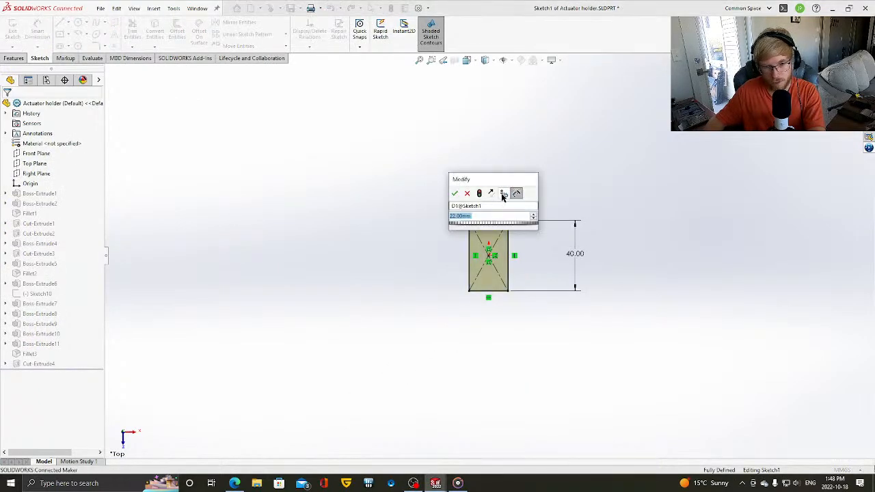
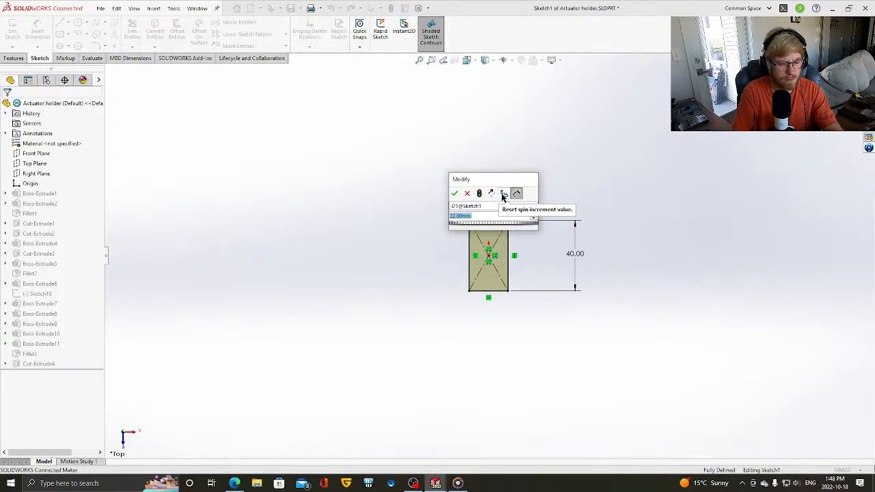
{"action": "type", "text": "3"}
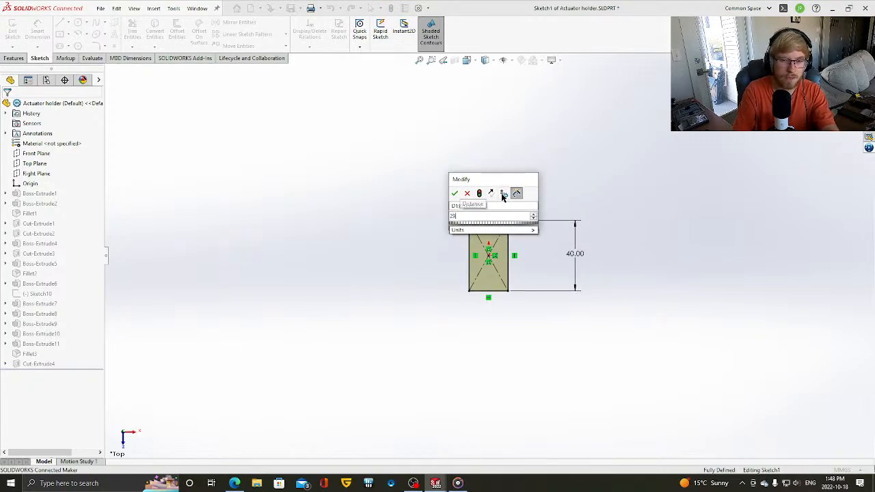
{"action": "type", "text": "9"}
{"action": "key", "text": "Return"}
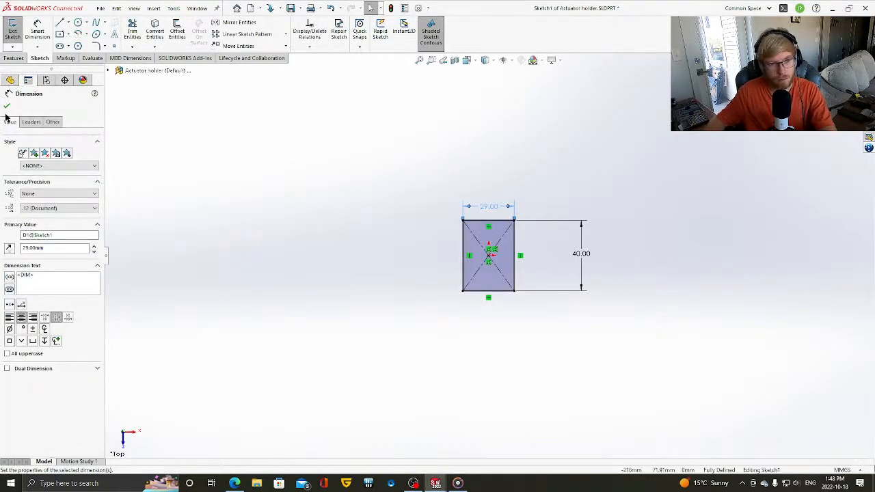
{"action": "left_click", "coordinate": [6, 106]}
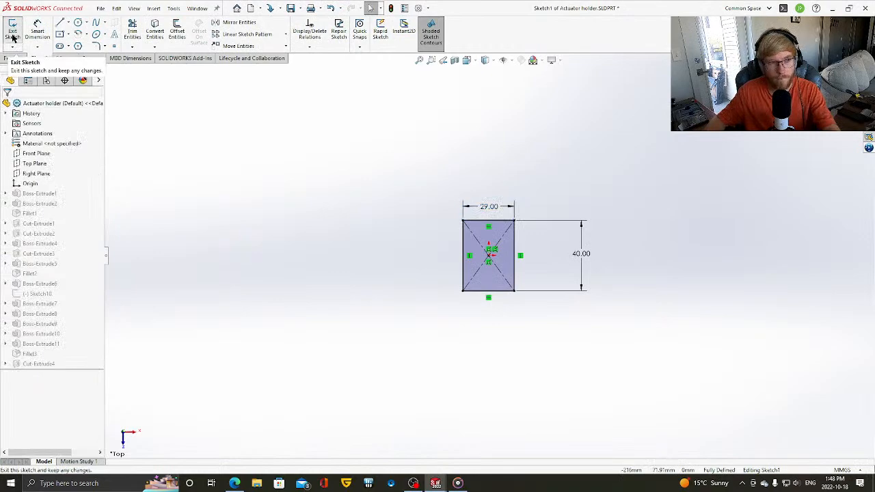
{"action": "left_click", "coordinate": [13, 34]}
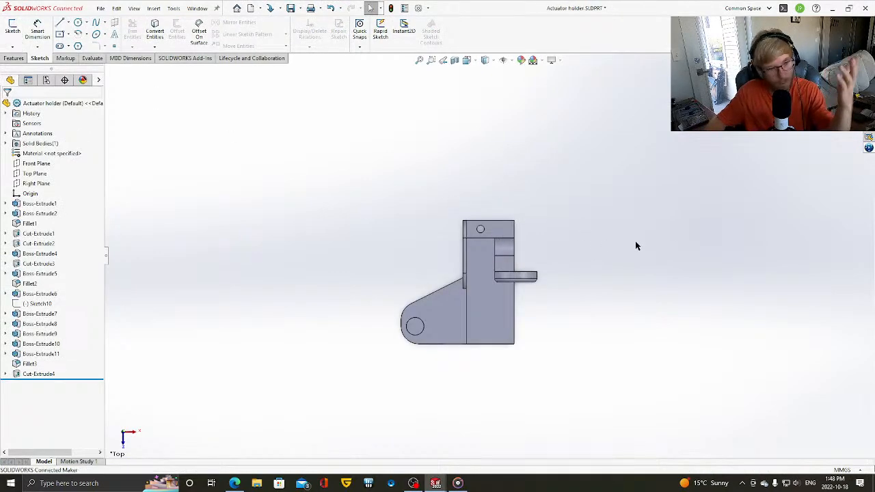
- Examine the widened Actuator holder from the front
{"action": "middle_click_drag", "start_coordinate": [567, 274], "coordinate": [567, 266]}
{"action": "key", "text": "Up"}
{"action": "key", "text": "Up"}
{"action": "key", "text": "Up"}
{"action": "key", "text": "Up"}
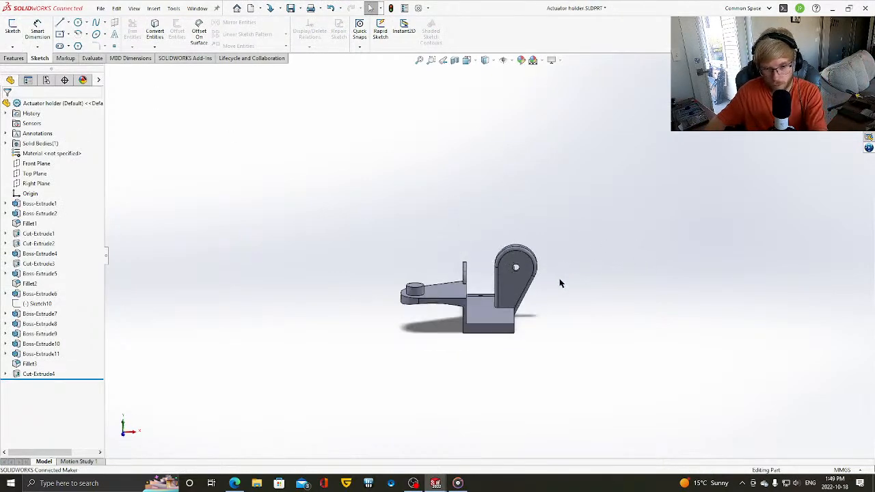
- Edit the Boss-Extrude2 sketch of the Actuator holder and set the width of the full-length wall strip to 4 mm
{"action": "key", "text": "Down"}
{"action": "key", "text": "Down"}
{"action": "key", "text": "Down"}
{"action": "left_click", "coordinate": [39, 214]}
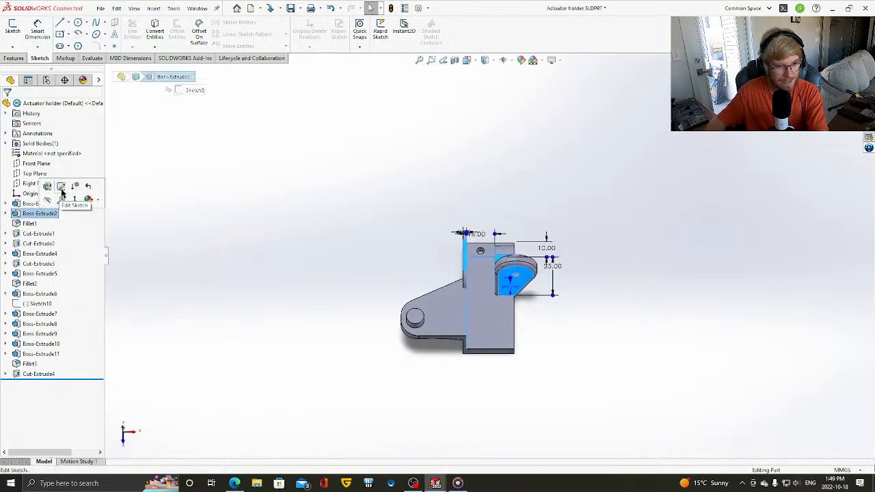
{"action": "left_click", "coordinate": [64, 189]}
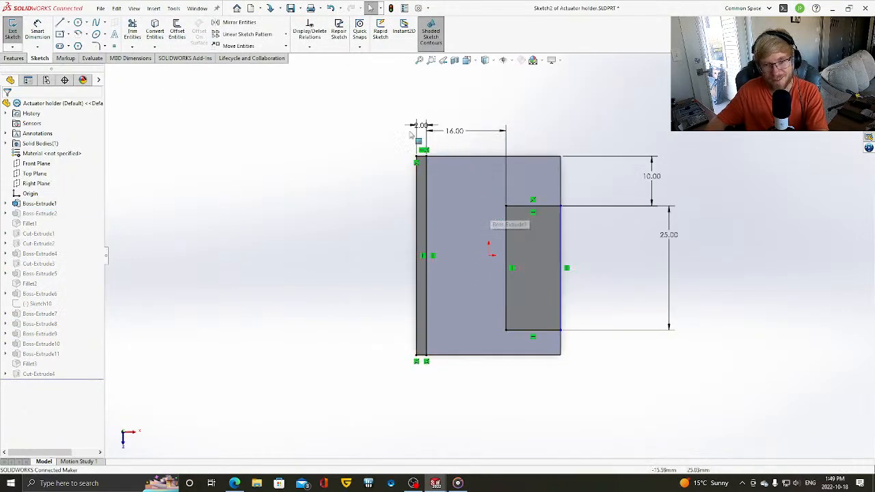
{"action": "double_click", "coordinate": [419, 127]}
{"action": "type", "text": "4"}
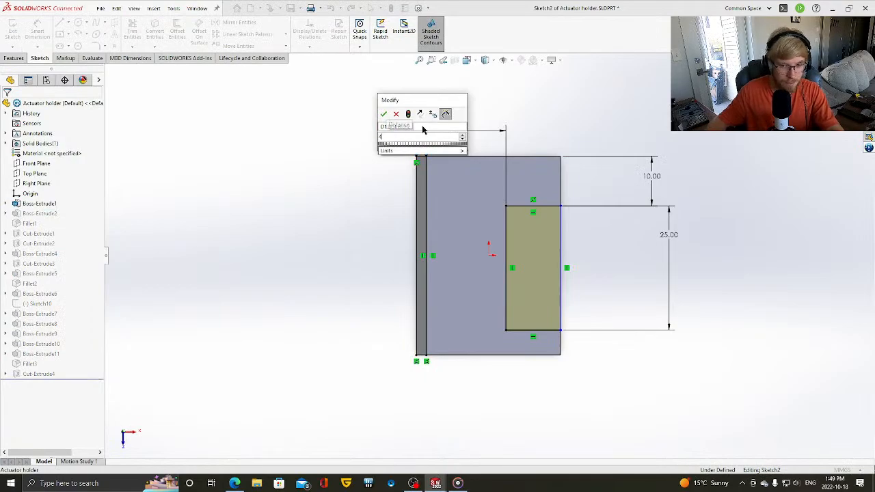
{"action": "key", "text": "Return"}
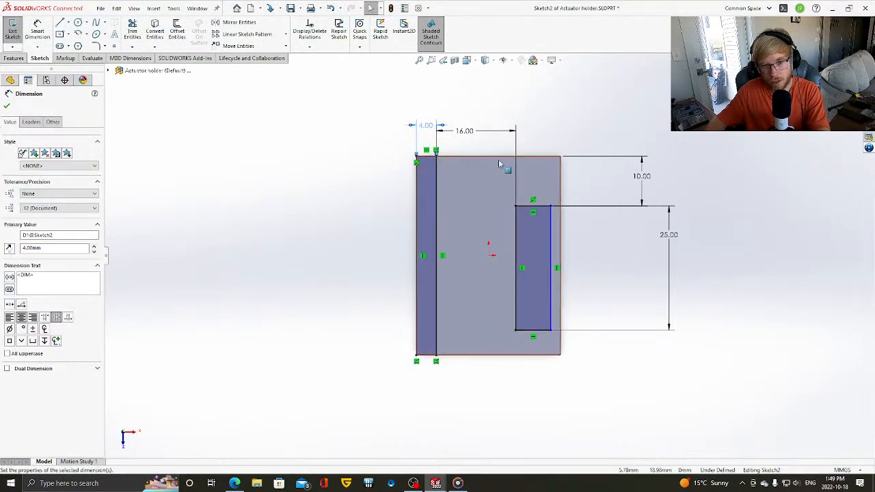
{"action": "left_click", "coordinate": [7, 106]}
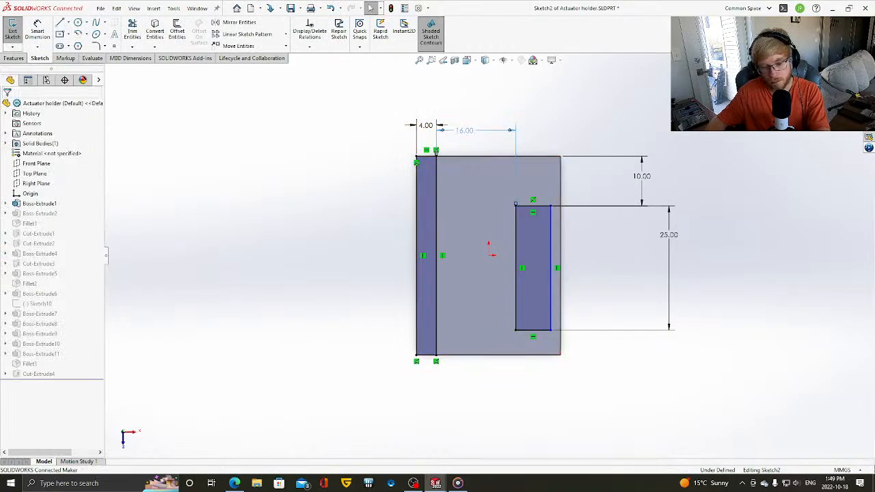
- Delete the 16 mm spacing dimension and make the shorter wall rectangle's outer line collinear with the base's edge
{"action": "key", "text": "Delete"}
{"action": "left_click", "coordinate": [553, 231]}
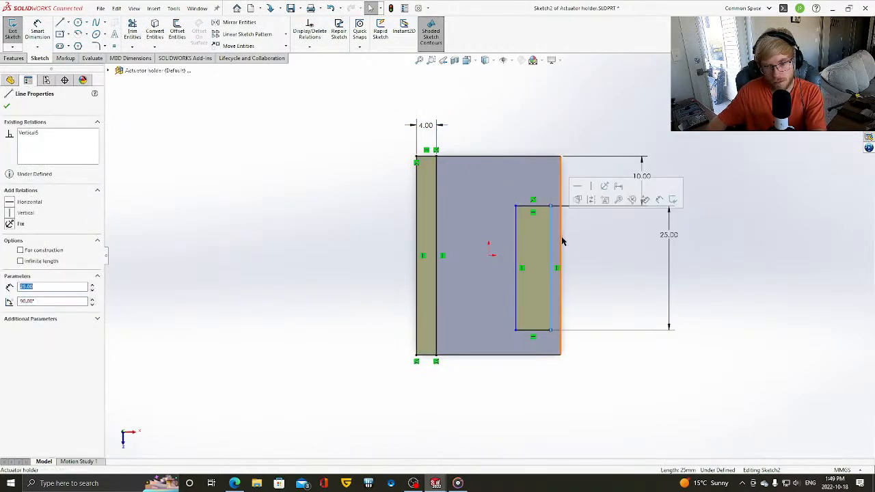
{"action": "left_click", "coordinate": [561, 241], "text": "ctrl"}
{"action": "left_click", "coordinate": [12, 253]}
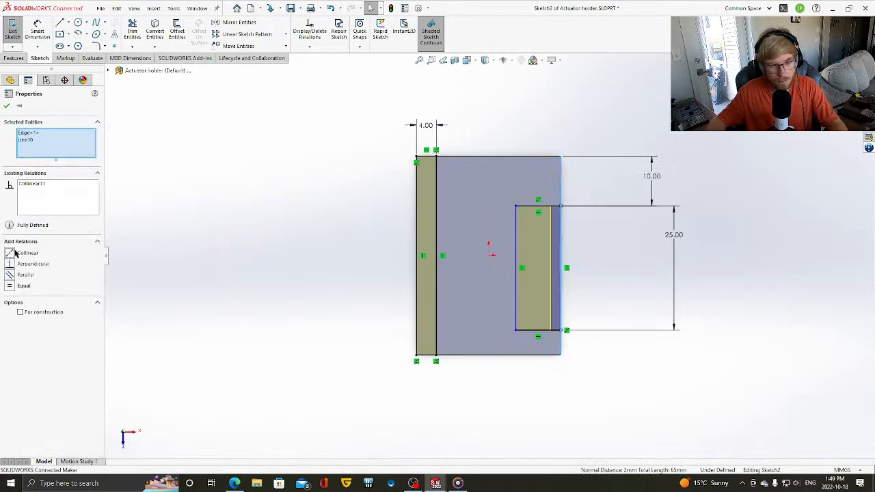
{"action": "left_click", "coordinate": [7, 106]}
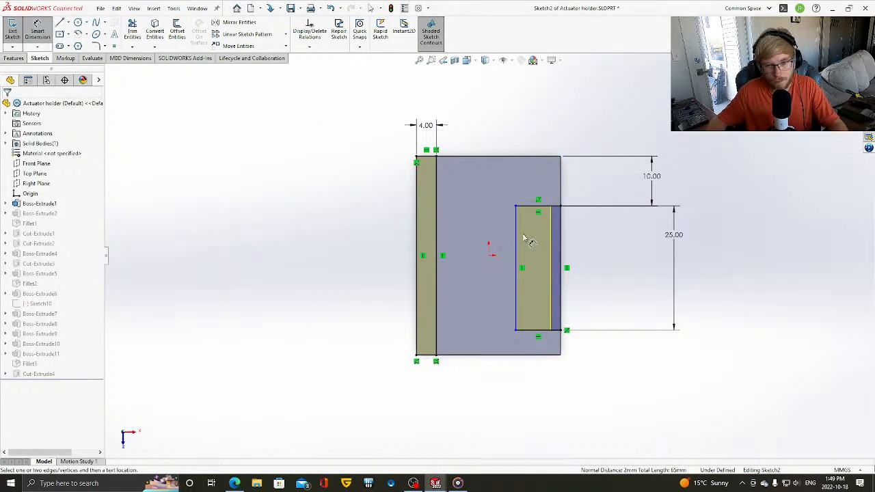
- Dimension the shorter wall rectangle's width at 4 mm and exit the sketch
{"action": "left_click", "coordinate": [517, 243]}
{"action": "left_click", "coordinate": [559, 241]}
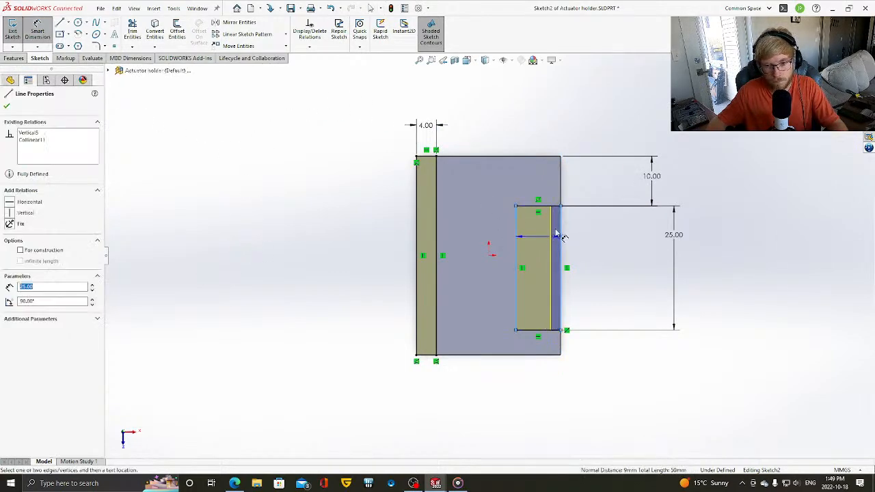
{"action": "left_click", "coordinate": [545, 115]}
{"action": "type", "text": "4"}
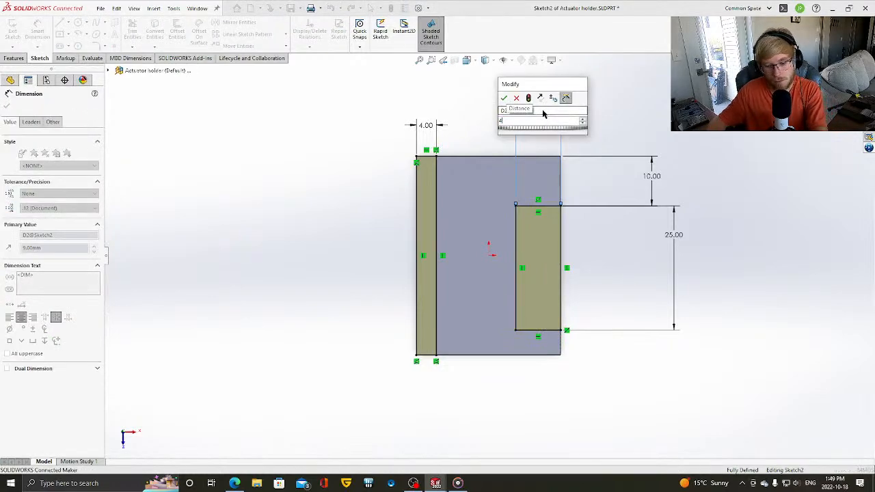
{"action": "key", "text": "Return"}
{"action": "left_click", "coordinate": [8, 107]}
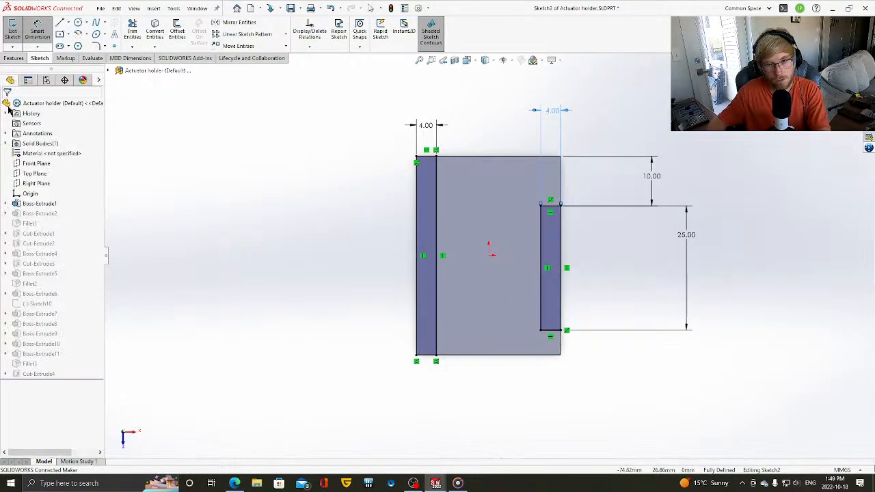
{"action": "left_click", "coordinate": [12, 37]}
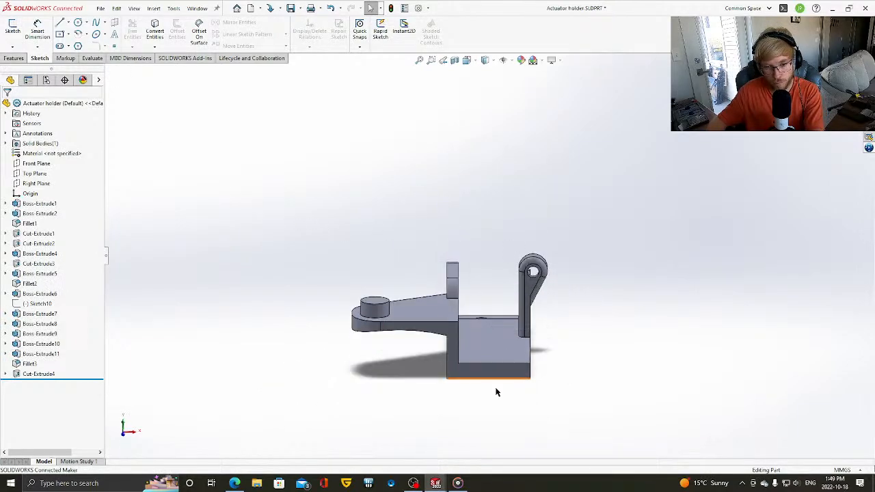
- Switch to the Wiper assemb V1 assembly and measure between the Slider top's side face and the Actuator holder's full-length wall
{"action": "mouse_move", "coordinate": [436, 484]}
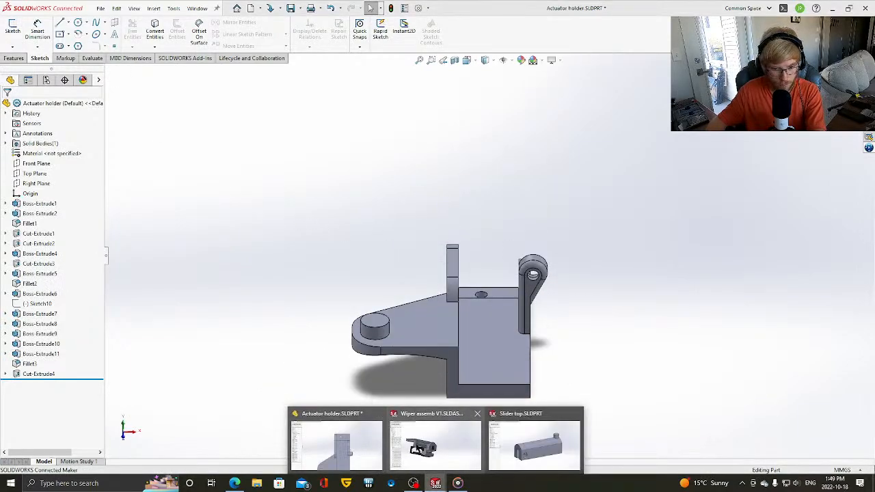
{"action": "left_click", "coordinate": [435, 443]}
{"action": "left_click", "coordinate": [87, 53]}
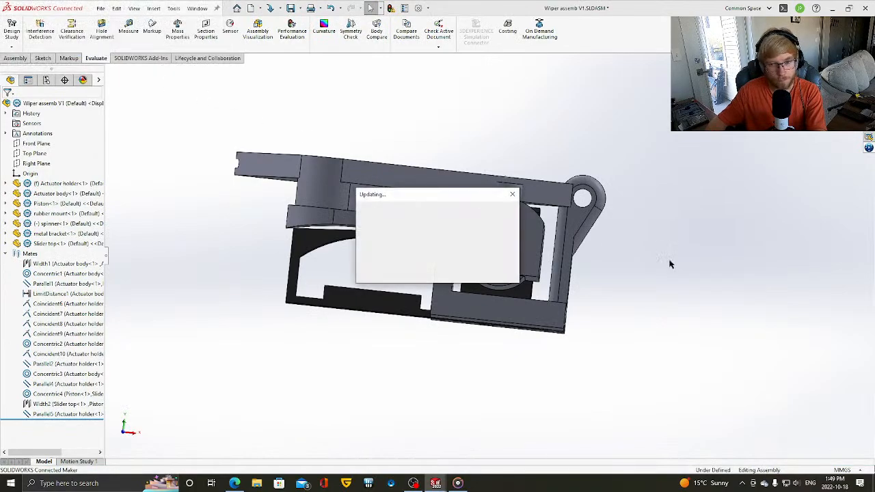
{"action": "middle_click_drag", "start_coordinate": [669, 259], "coordinate": [583, 286]}
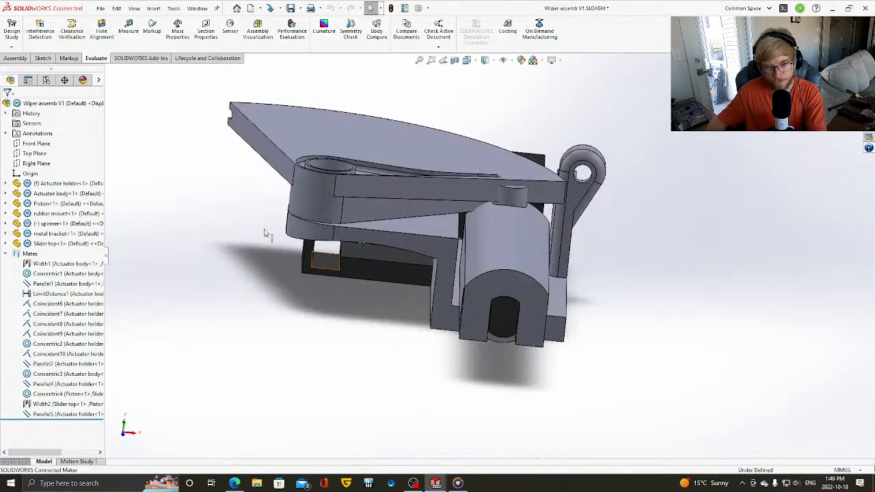
{"action": "left_click", "coordinate": [128, 30]}
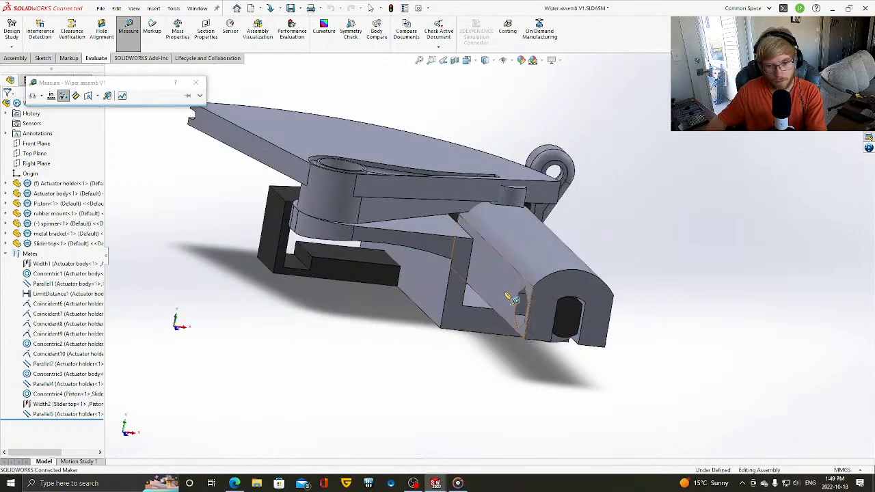
{"action": "left_click", "coordinate": [487, 330]}
{"action": "scroll", "coordinate": [477, 318], "scroll_direction": "down", "scroll_amount": 4}
{"action": "middle_click_drag", "start_coordinate": [477, 312], "coordinate": [464, 286]}
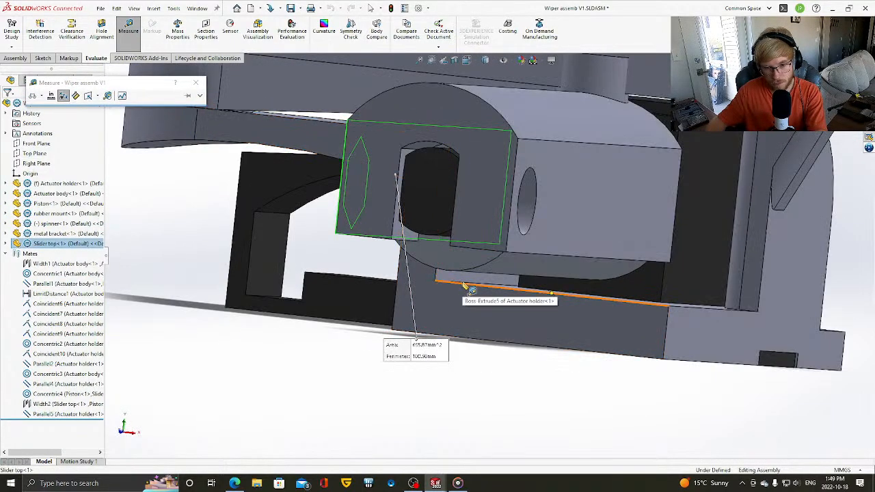
{"action": "left_click", "coordinate": [464, 280]}
{"action": "middle_click_drag", "start_coordinate": [469, 365], "coordinate": [483, 378]}
{"action": "scroll", "coordinate": [500, 354], "scroll_direction": "up", "scroll_amount": 3}
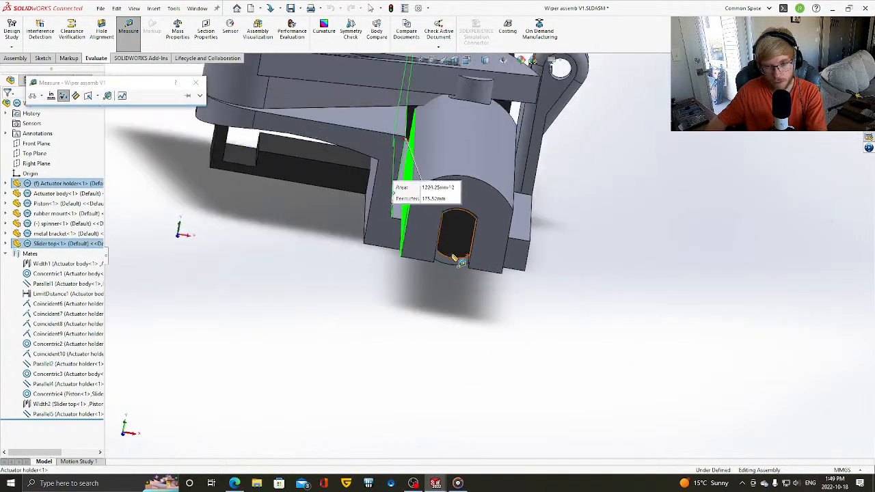
- Measure the gap between the Slider top's opposite side face and the Actuator holder's shorter wall, then close the Measure tool
{"action": "middle_click_drag", "start_coordinate": [451, 258], "coordinate": [436, 204]}
{"action": "middle_click_drag", "start_coordinate": [524, 229], "coordinate": [539, 296]}
{"action": "left_click", "coordinate": [593, 305]}
{"action": "left_click", "coordinate": [483, 235]}
{"action": "scroll", "coordinate": [539, 297], "scroll_direction": "down", "scroll_amount": 4}
{"action": "middle_click_drag", "start_coordinate": [432, 254], "coordinate": [522, 294]}
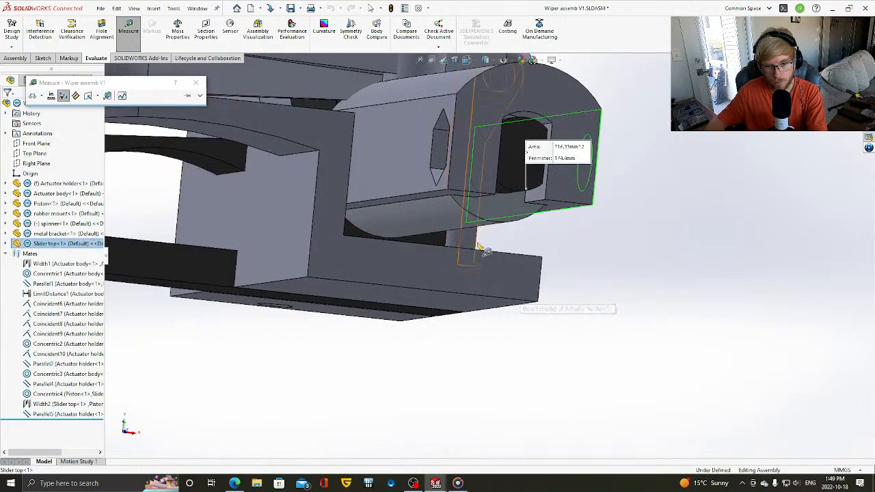
{"action": "scroll", "coordinate": [481, 248], "scroll_direction": "up", "scroll_amount": 3}
{"action": "middle_click_drag", "start_coordinate": [481, 248], "coordinate": [514, 203]}
{"action": "scroll", "coordinate": [472, 185], "scroll_direction": "down", "scroll_amount": 5}
{"action": "left_click", "coordinate": [475, 195]}
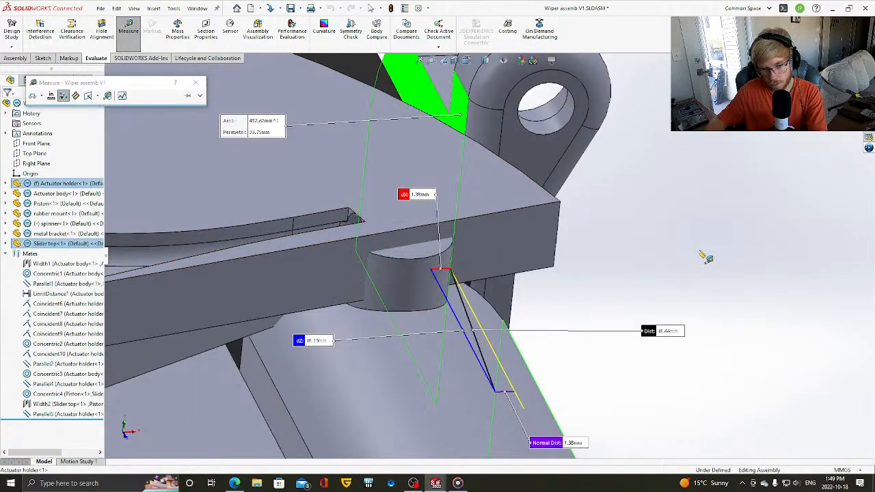
{"action": "scroll", "coordinate": [698, 253], "scroll_direction": "up", "scroll_amount": 5}
{"action": "left_click", "coordinate": [667, 323]}
{"action": "middle_click_drag", "start_coordinate": [666, 323], "coordinate": [619, 311]}
{"action": "left_click", "coordinate": [196, 83]}
- Examine the clearance between the actuator body and both Actuator holder walls from above
{"action": "middle_click_drag", "start_coordinate": [621, 342], "coordinate": [522, 197]}
{"action": "scroll", "coordinate": [627, 294], "scroll_direction": "up", "scroll_amount": 3}
{"action": "scroll", "coordinate": [522, 196], "scroll_direction": "down", "scroll_amount": 5}
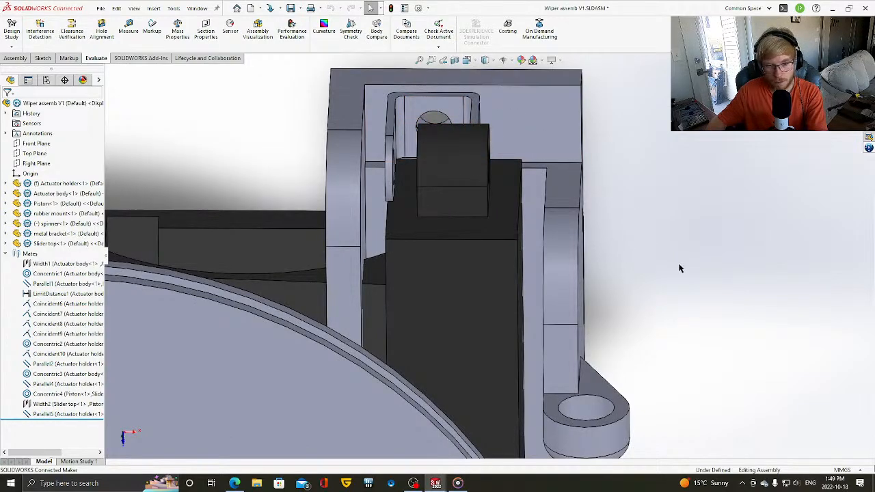
{"action": "key", "text": "Up"}
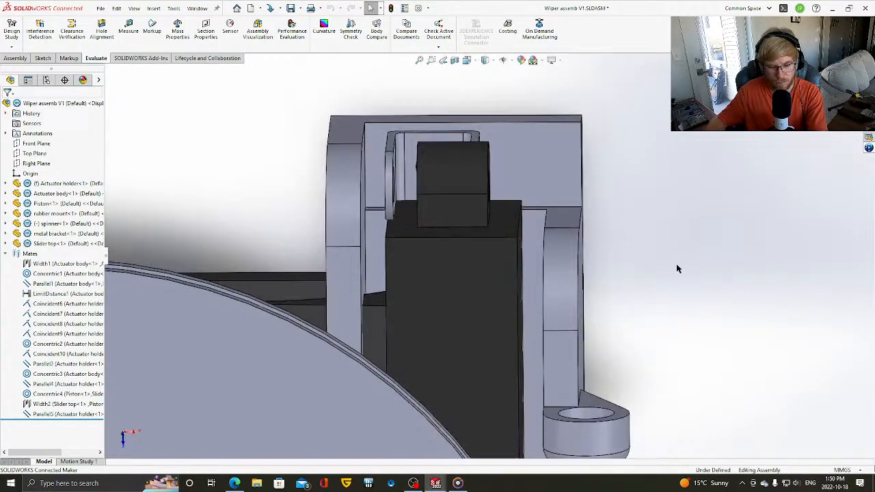
{"action": "key", "text": "Up"}
{"action": "key", "text": "Left"}
{"action": "key", "text": "Right"}
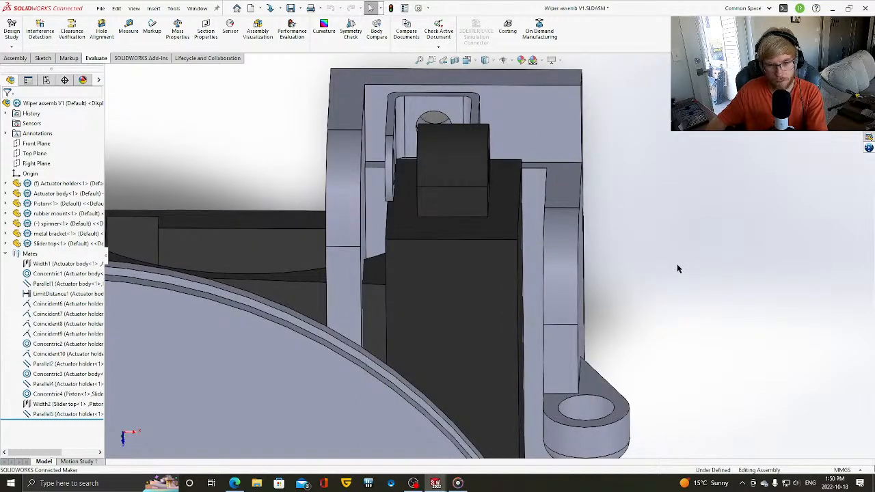
{"action": "key", "text": "z"}
- In the Actuator holder part, edit the Boss-Extrude1 sketch, set the base rectangle's width to 27 mm, and exit the sketch
{"action": "mouse_move", "coordinate": [438, 482]}
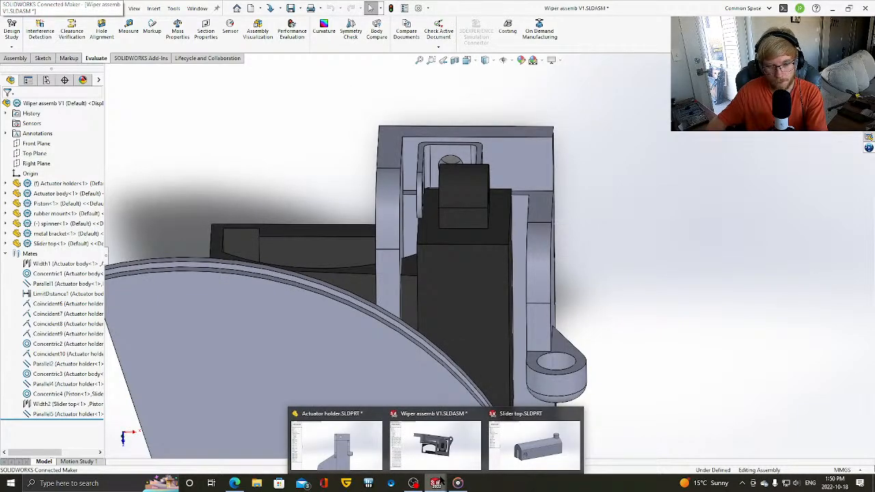
{"action": "left_click", "coordinate": [336, 444]}
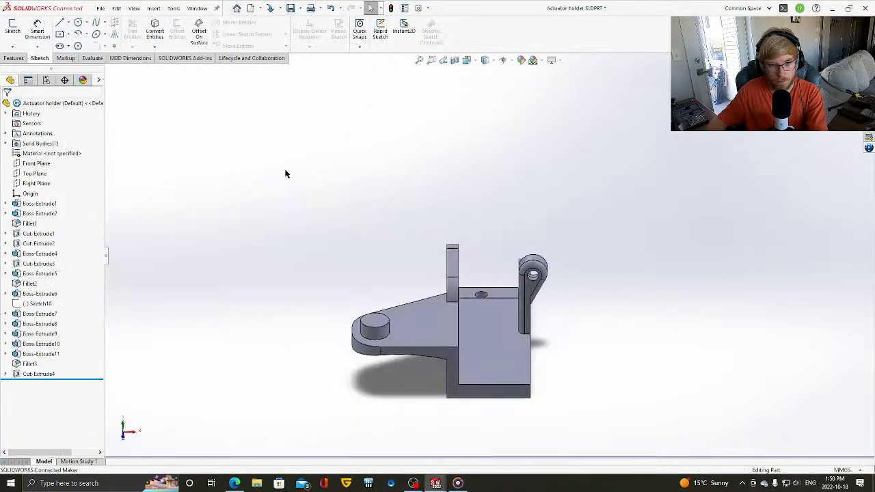
{"action": "left_click", "coordinate": [36, 203]}
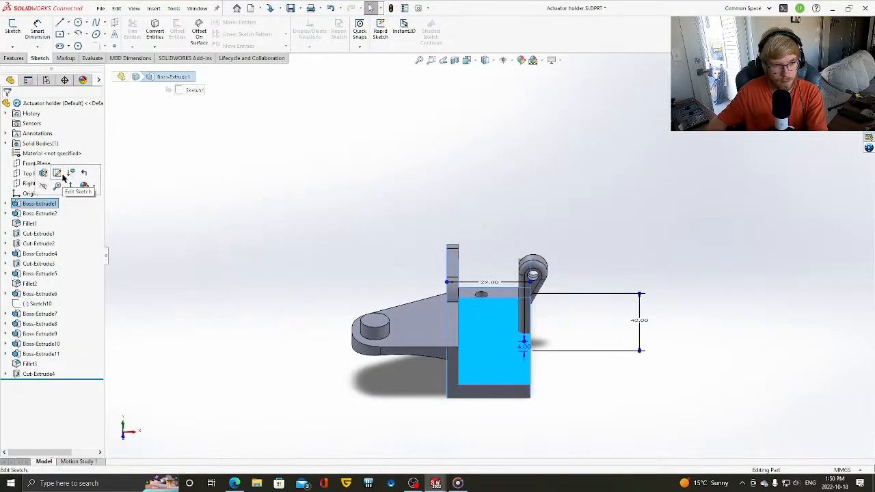
{"action": "left_click", "coordinate": [61, 175]}
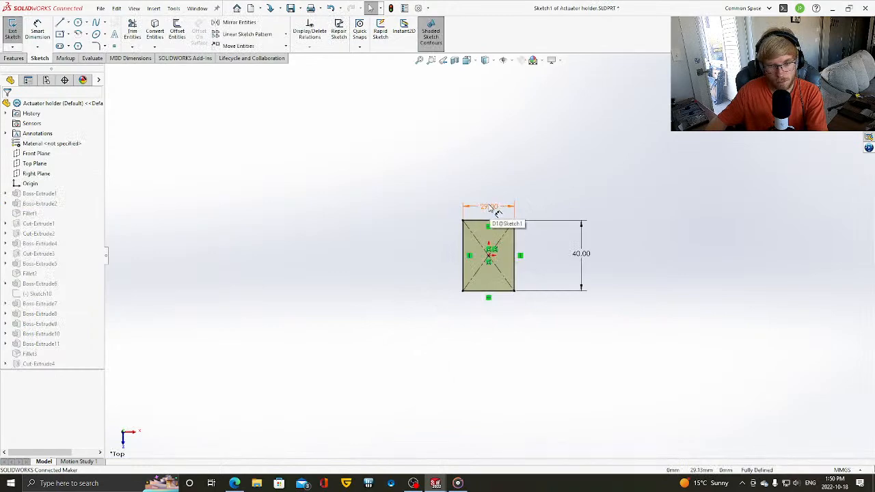
{"action": "double_click", "coordinate": [490, 207]}
{"action": "type", "text": "27"}
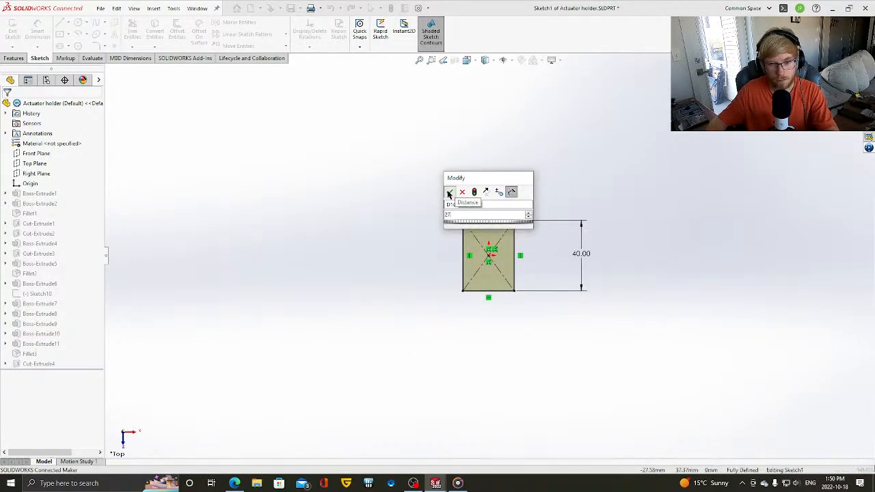
{"action": "left_click", "coordinate": [450, 192]}
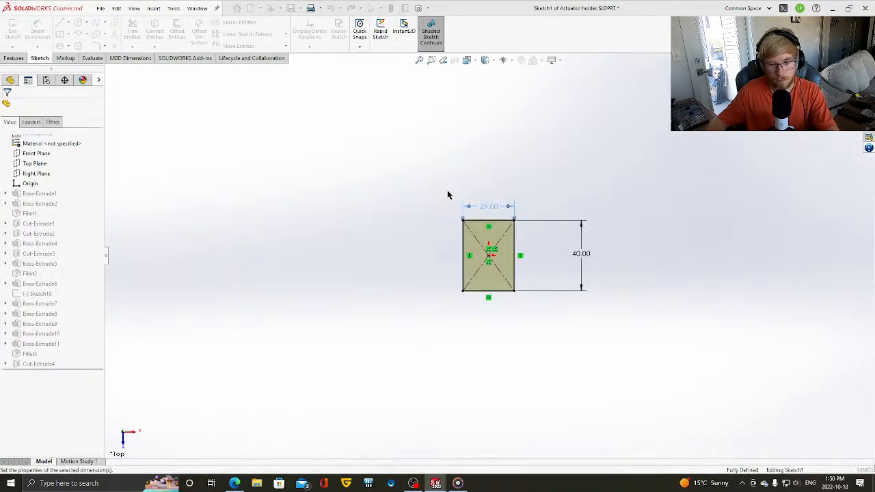
{"action": "left_click", "coordinate": [13, 34]}
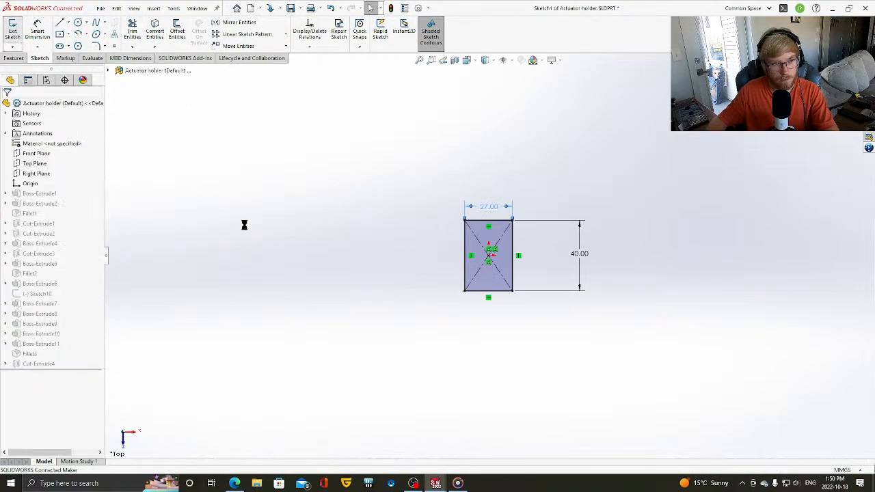
- Switch to the Wiper assemb V1 assembly, rebuild it with the changed part, and examine the Slider top's clearance from its open end
{"action": "left_click", "coordinate": [424, 438]}
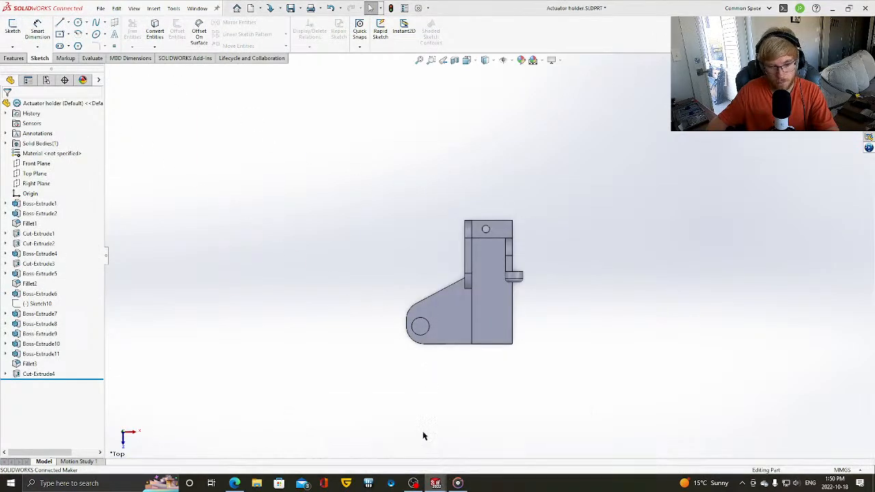
{"action": "left_click", "coordinate": [76, 52]}
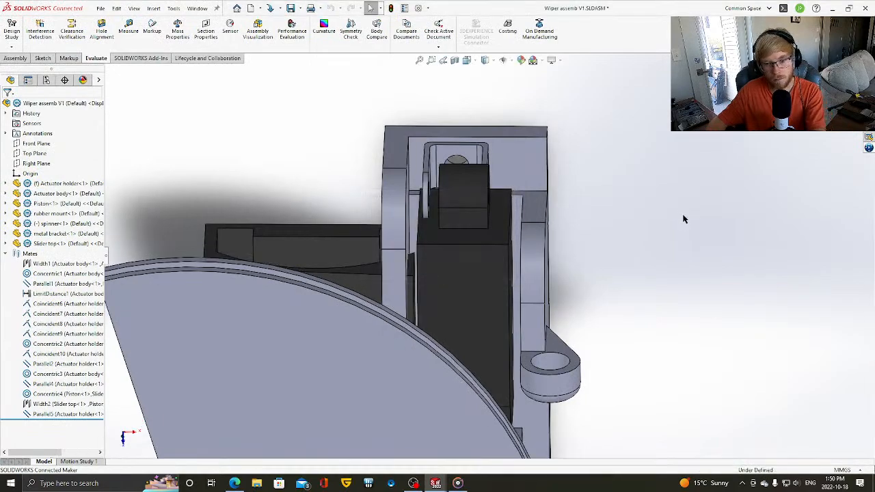
{"action": "middle_click_drag", "start_coordinate": [636, 215], "coordinate": [594, 277]}
{"action": "key", "text": "Up"}
{"action": "key", "text": "Up"}
{"action": "key", "text": "Up"}
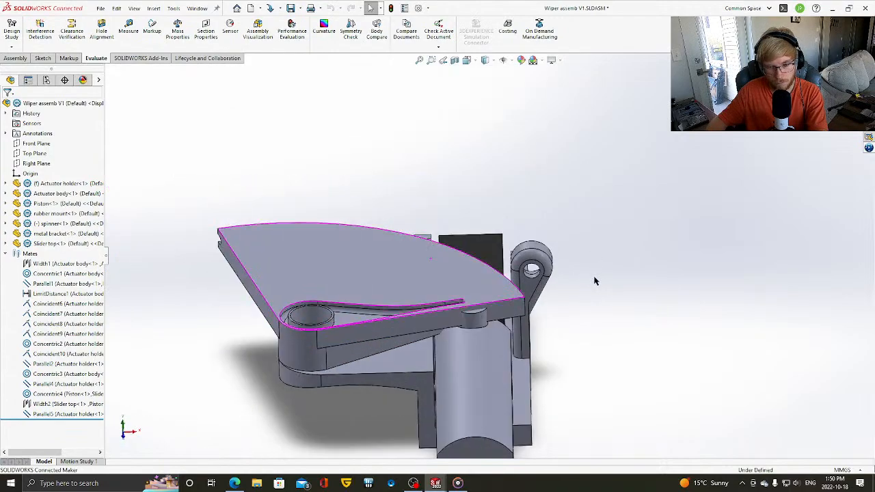
{"action": "key", "text": "Up"}
{"action": "key", "text": "Up"}
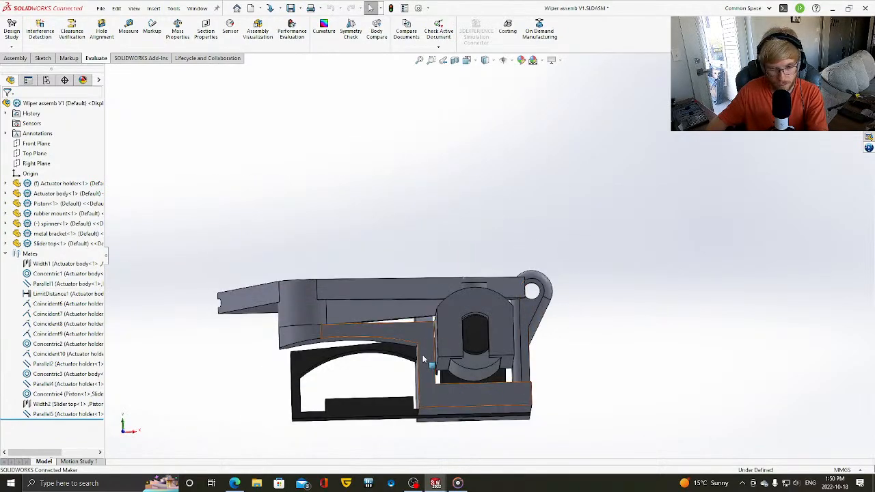
{"action": "scroll", "coordinate": [432, 363], "scroll_direction": "down", "scroll_amount": 6}
- Try to measure between the Slider top's side face and the inner face of the Actuator holder's arm-side wall
{"action": "left_click", "coordinate": [128, 29]}
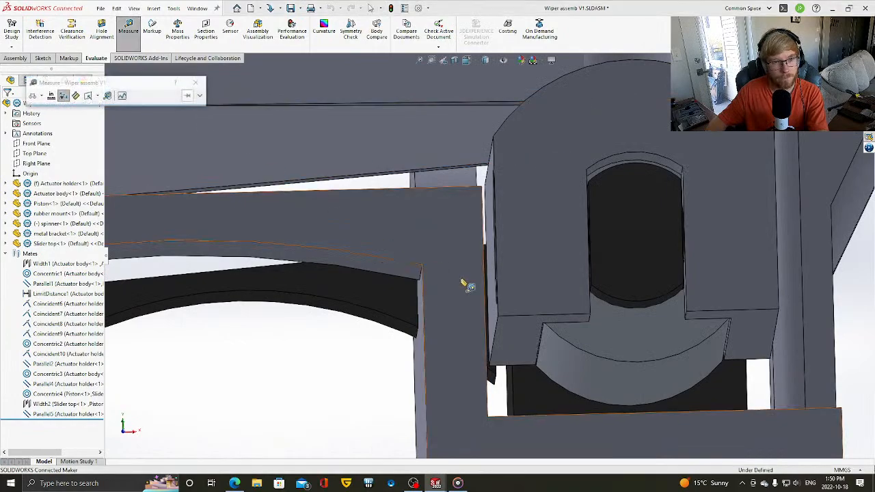
{"action": "left_click", "coordinate": [494, 289]}
{"action": "middle_click_drag", "start_coordinate": [495, 289], "coordinate": [554, 400]}
{"action": "key", "text": "Escape"}
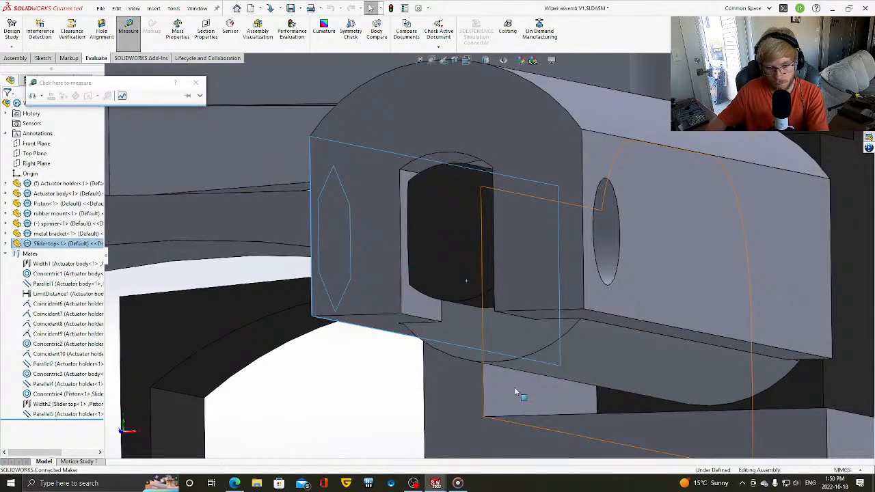
{"action": "left_click", "coordinate": [516, 392]}
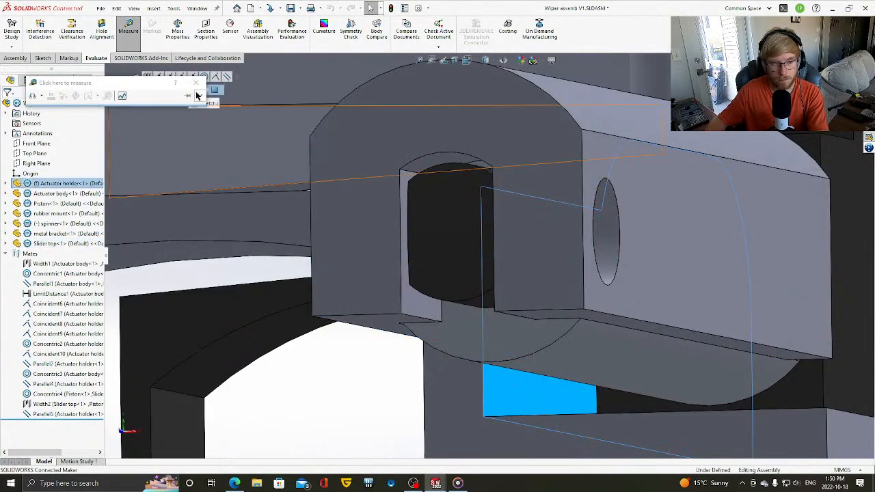
{"action": "left_click", "coordinate": [128, 28]}
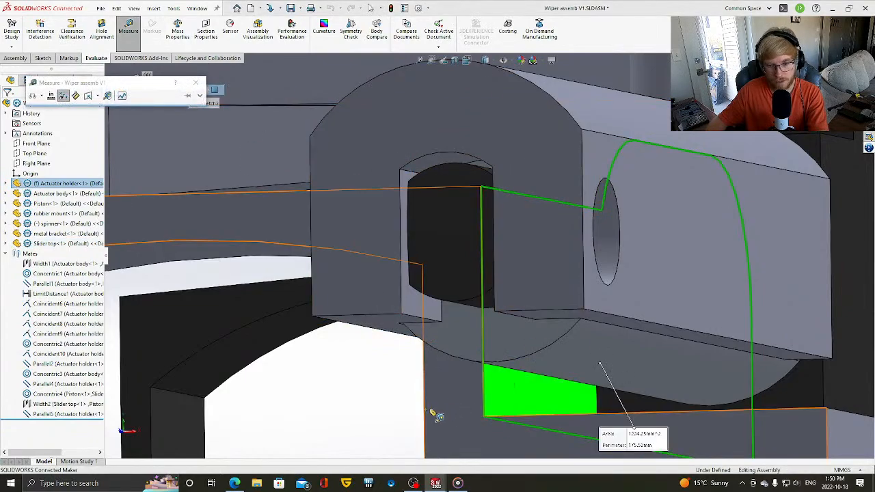
{"action": "middle_click_drag", "start_coordinate": [434, 415], "coordinate": [579, 348]}
{"action": "left_click", "coordinate": [319, 253]}
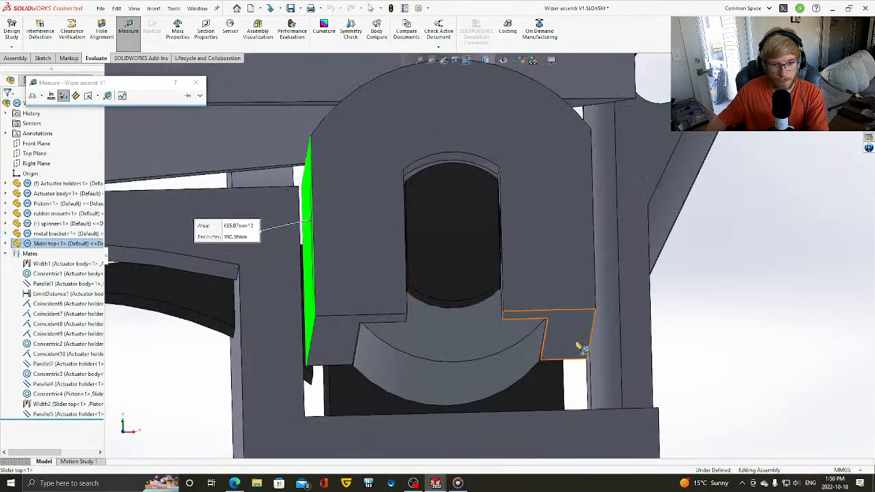
{"action": "middle_click_drag", "start_coordinate": [337, 380], "coordinate": [282, 441]}
{"action": "key", "text": "Escape"}
{"action": "left_click", "coordinate": [509, 395]}
{"action": "left_click", "coordinate": [275, 392]}
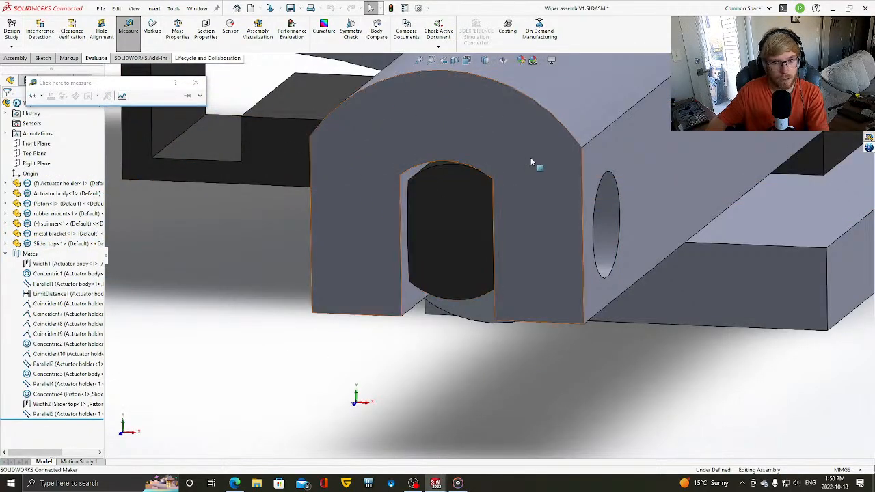
- Slide the Slider top outward along its travel and measure its side face facing the arm
{"action": "left_click_drag", "start_coordinate": [530, 162], "coordinate": [249, 229]}
{"action": "left_click", "coordinate": [182, 208]}
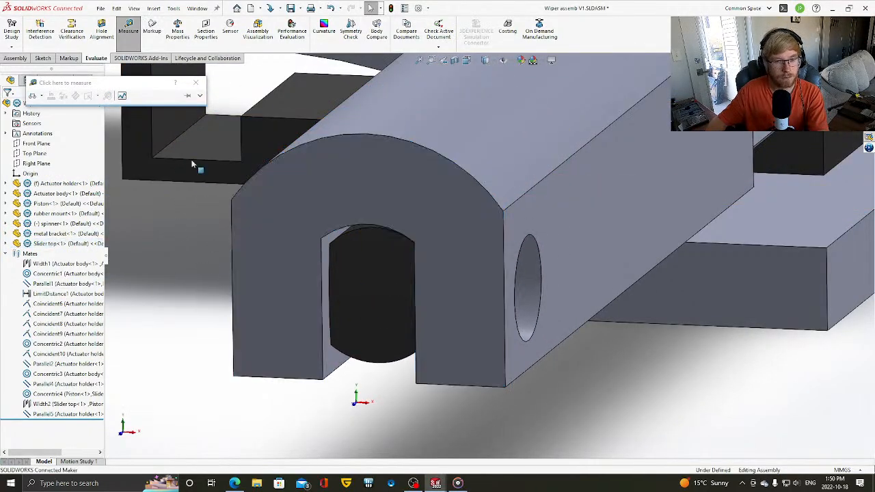
{"action": "left_click", "coordinate": [130, 41]}
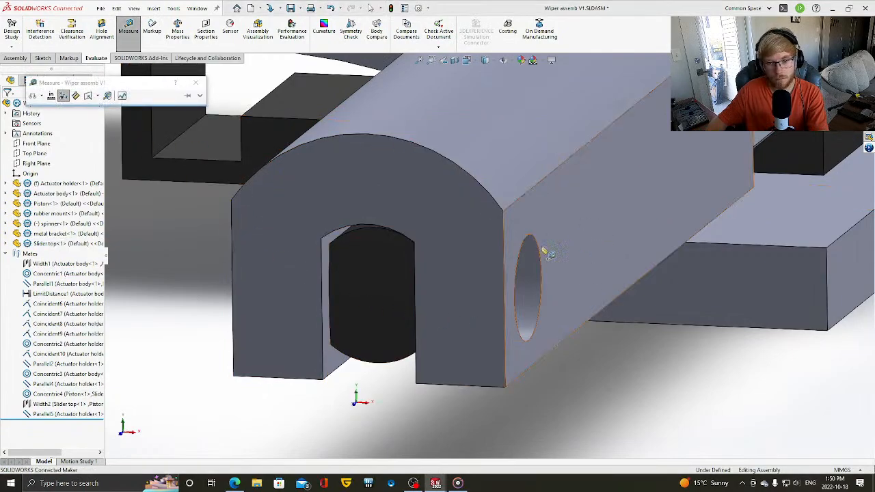
{"action": "middle_click_drag", "start_coordinate": [459, 404], "coordinate": [251, 289]}
{"action": "left_click", "coordinate": [176, 224]}
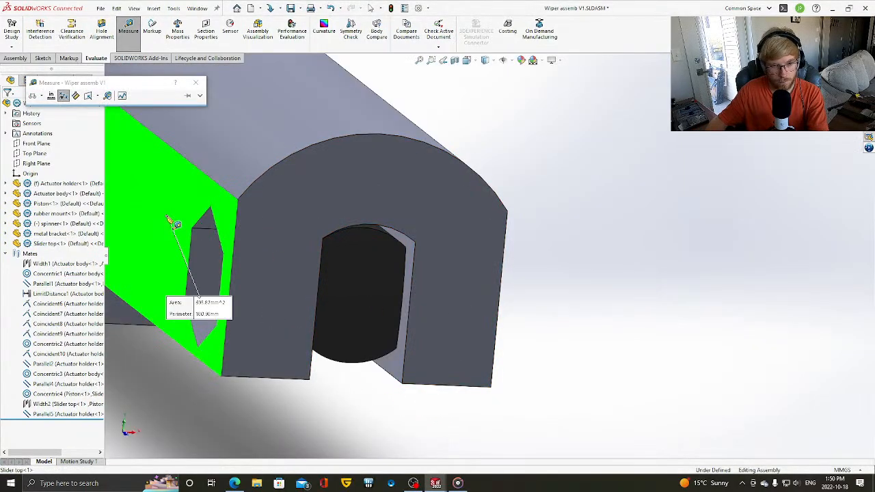
{"action": "scroll", "coordinate": [446, 254], "scroll_direction": "up", "scroll_amount": 3}
{"action": "middle_click_drag", "start_coordinate": [446, 254], "coordinate": [409, 384]}
{"action": "key", "text": "Escape"}
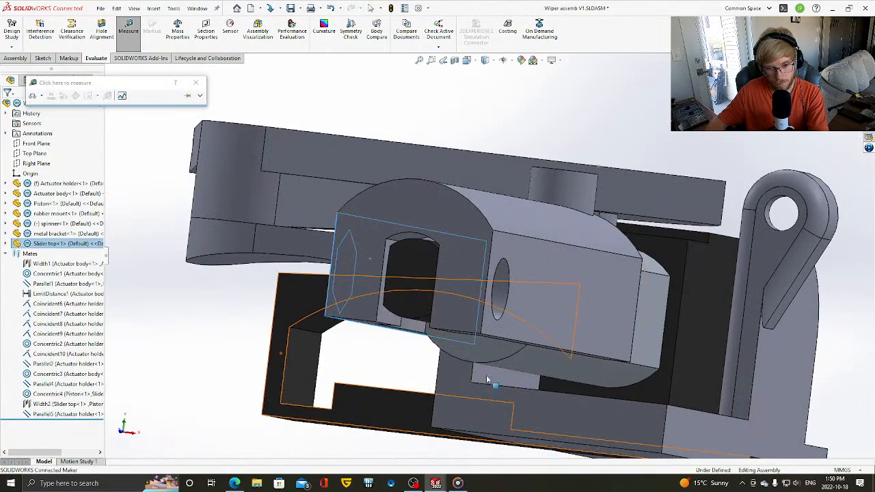
- Measure the gap between the arm-side wall's inner face and the adjacent Slider top side face, then close the Measure tool
{"action": "left_click", "coordinate": [513, 380]}
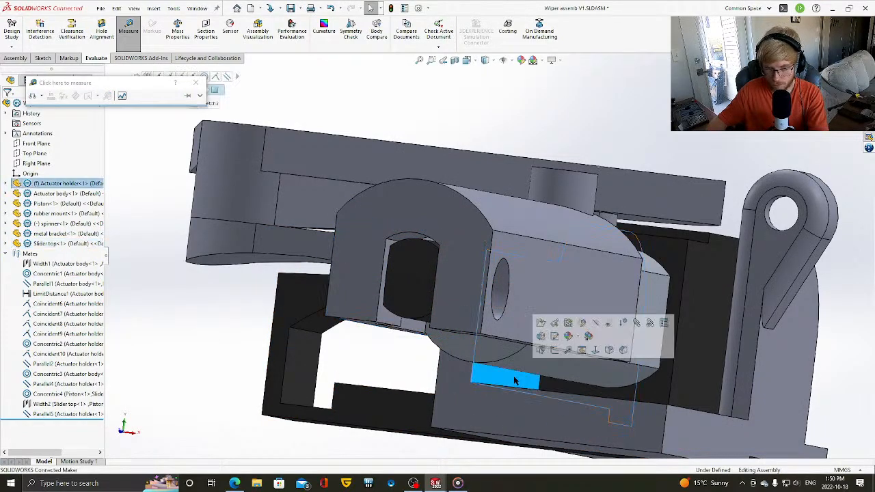
{"action": "left_click", "coordinate": [161, 92]}
{"action": "left_click", "coordinate": [540, 286]}
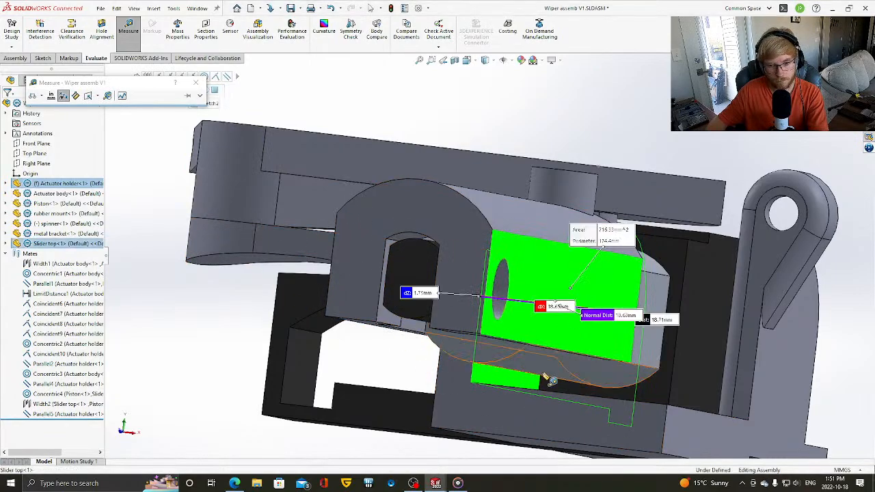
{"action": "middle_click_drag", "start_coordinate": [565, 366], "coordinate": [296, 269]}
{"action": "middle_click_drag", "start_coordinate": [472, 369], "coordinate": [367, 312]}
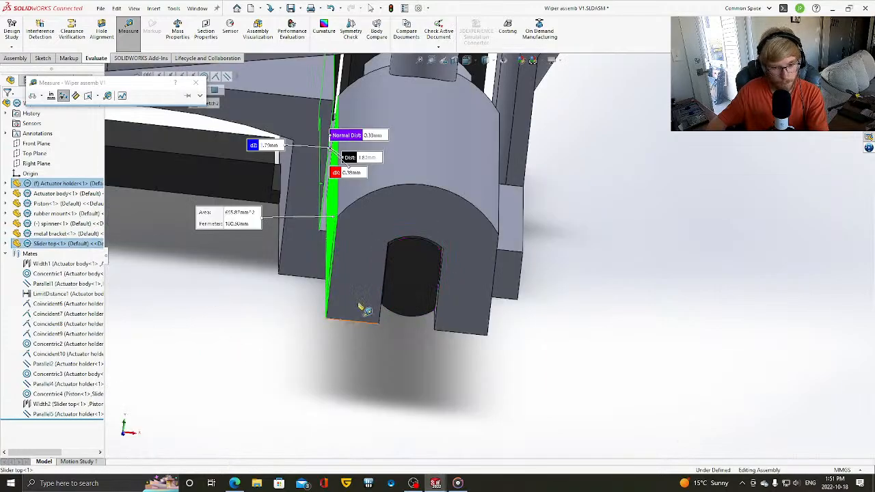
{"action": "scroll", "coordinate": [385, 154], "scroll_direction": "down", "scroll_amount": 4}
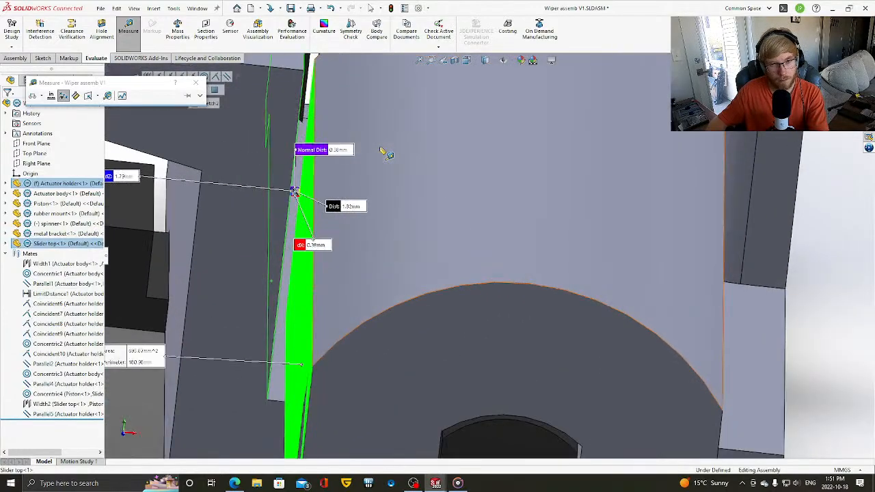
{"action": "left_click", "coordinate": [196, 82]}
{"action": "left_click", "coordinate": [812, 316]}
- Examine the clearance between the Slider top and both Actuator holder walls from several angles
{"action": "scroll", "coordinate": [813, 318], "scroll_direction": "down", "scroll_amount": 6}
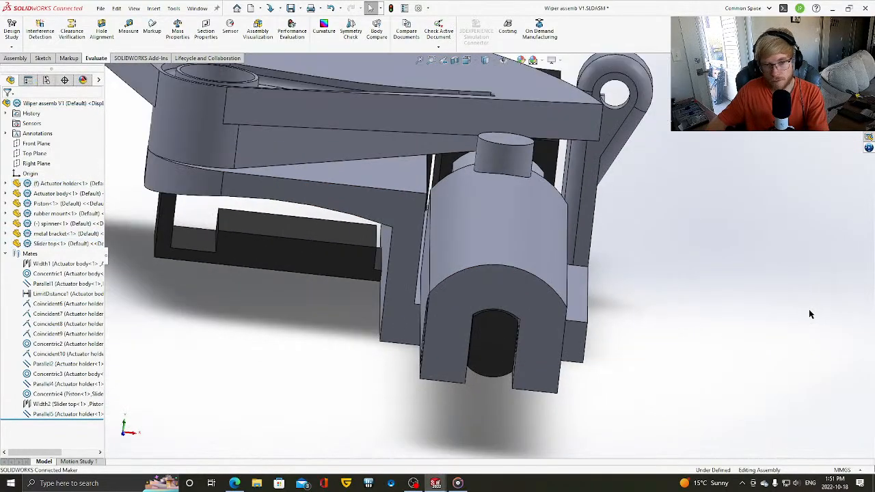
{"action": "key", "text": "Up"}
{"action": "key", "text": "Up"}
{"action": "key", "text": "Down"}
{"action": "key", "text": "Down"}
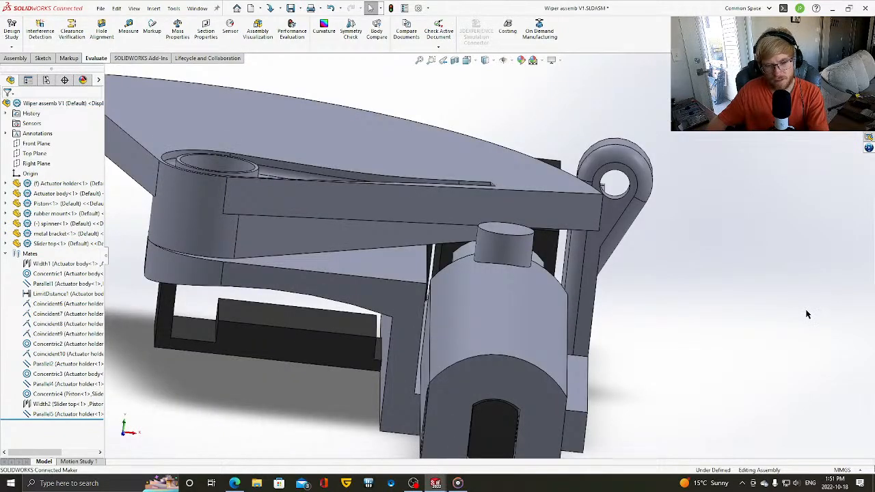
{"action": "key", "text": "Up"}
{"action": "key", "text": "Up"}
{"action": "key", "text": "Left"}
{"action": "key", "text": "Left"}
{"action": "key", "text": "Down"}
{"action": "key", "text": "Down"}
- Slide the Slider top back along its travel toward the Actuator holder
{"action": "left_click", "coordinate": [438, 220]}
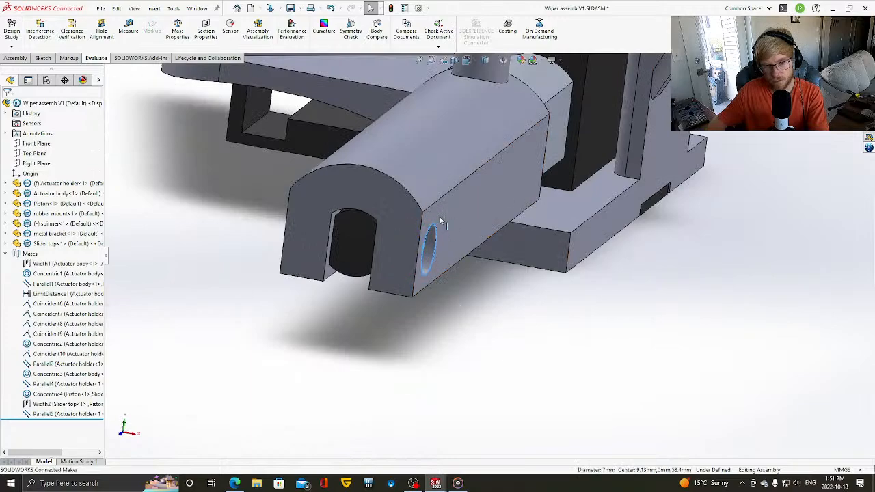
{"action": "left_click_drag", "start_coordinate": [440, 218], "coordinate": [556, 182]}
{"action": "left_click", "coordinate": [734, 270]}
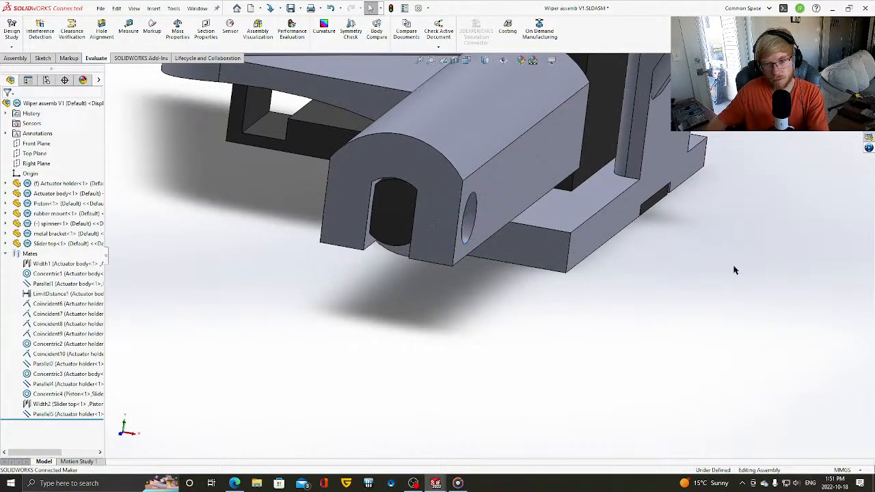
{"action": "scroll", "coordinate": [728, 266], "scroll_direction": "down", "scroll_amount": 8}
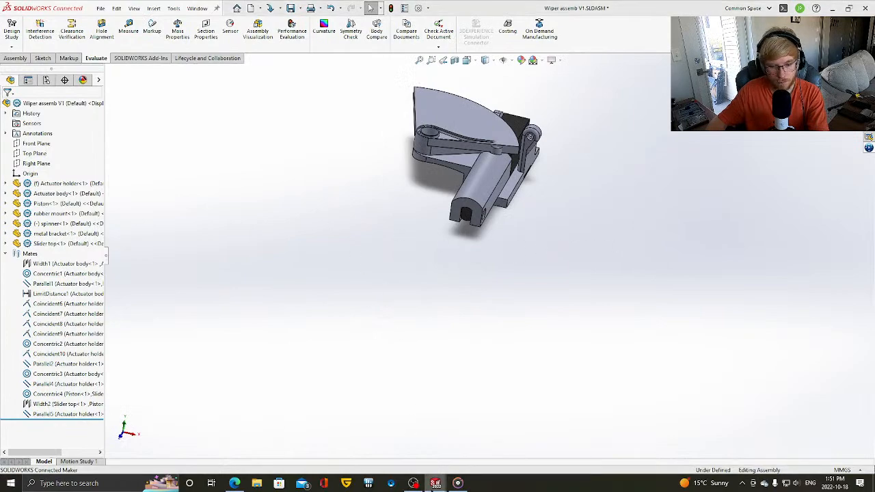
- In the Actuator holder part, edit the Boss-Extrude1 sketch, set the base rectangle's width to 29 mm, and exit the sketch
{"action": "mouse_move", "coordinate": [435, 484]}
{"action": "left_click", "coordinate": [336, 448]}
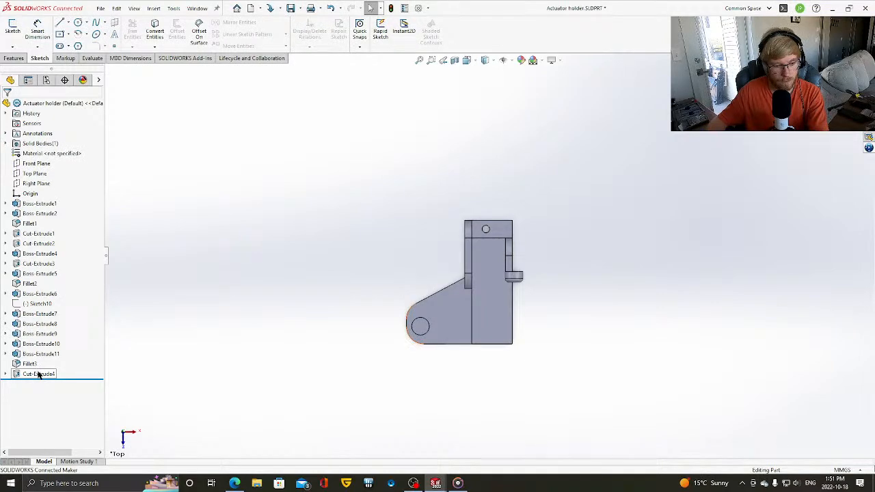
{"action": "left_click", "coordinate": [36, 203]}
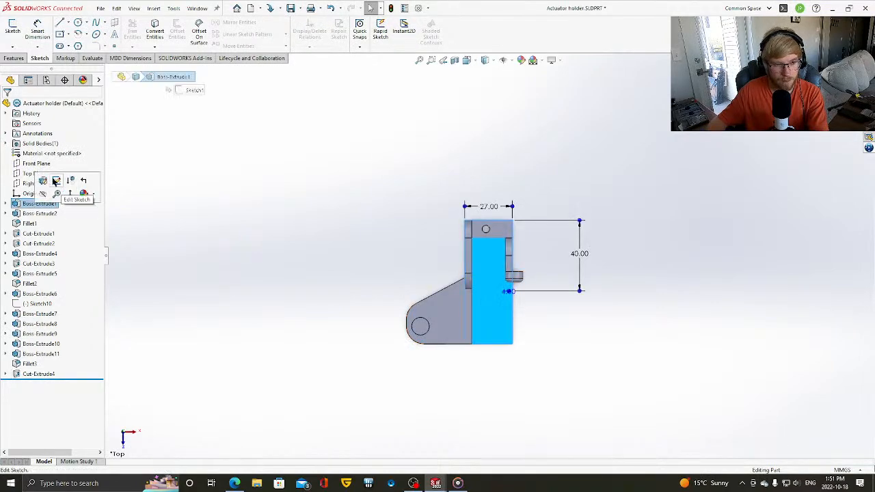
{"action": "double_click", "coordinate": [496, 204]}
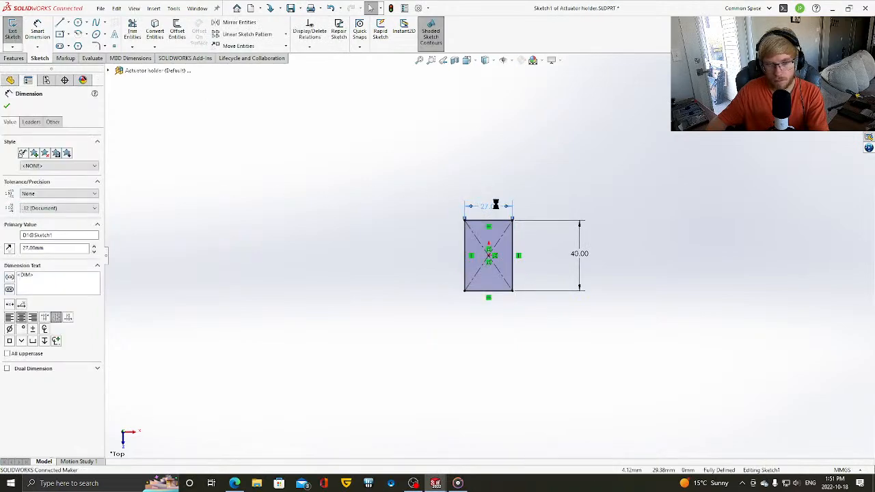
{"action": "type", "text": "27"}
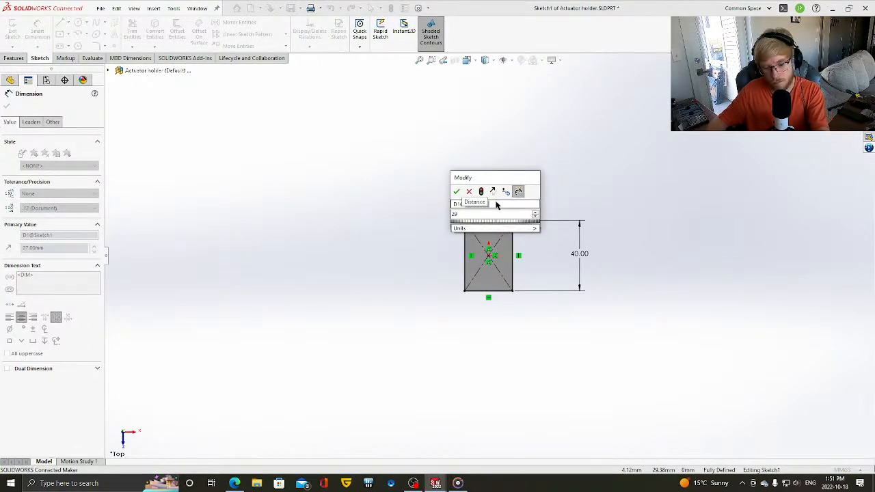
{"action": "key", "text": "Return"}
{"action": "left_click", "coordinate": [7, 106]}
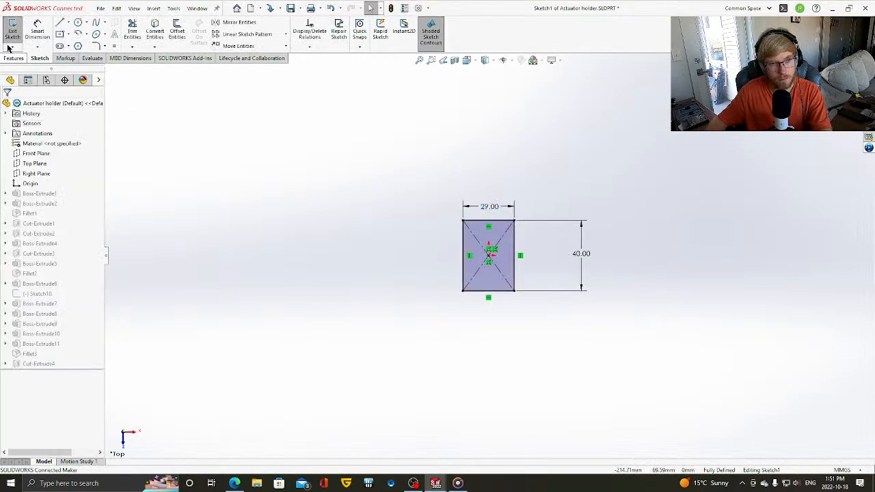
{"action": "left_click", "coordinate": [13, 31]}
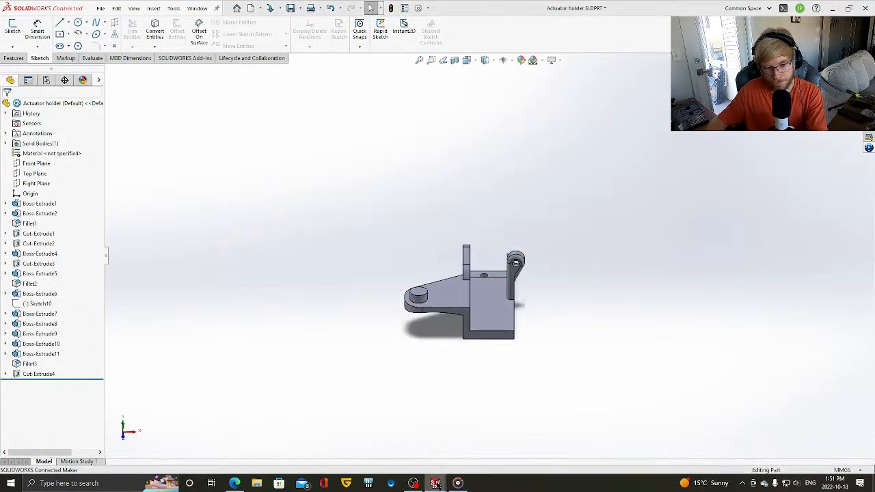
- Return to the Wiper assemb V1 assembly, rebuild it, and check the clearance around the Slider top and actuator body from above
{"action": "mouse_move", "coordinate": [435, 484]}
{"action": "left_click", "coordinate": [428, 453]}
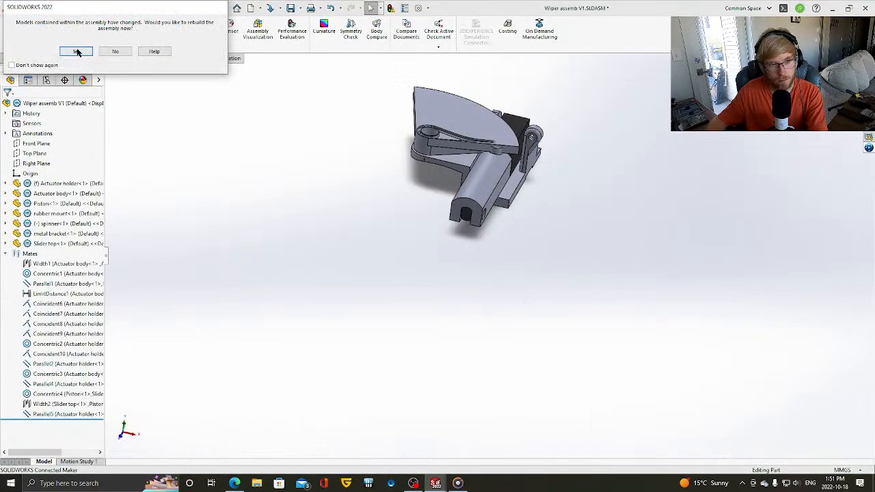
{"action": "left_click", "coordinate": [78, 51]}
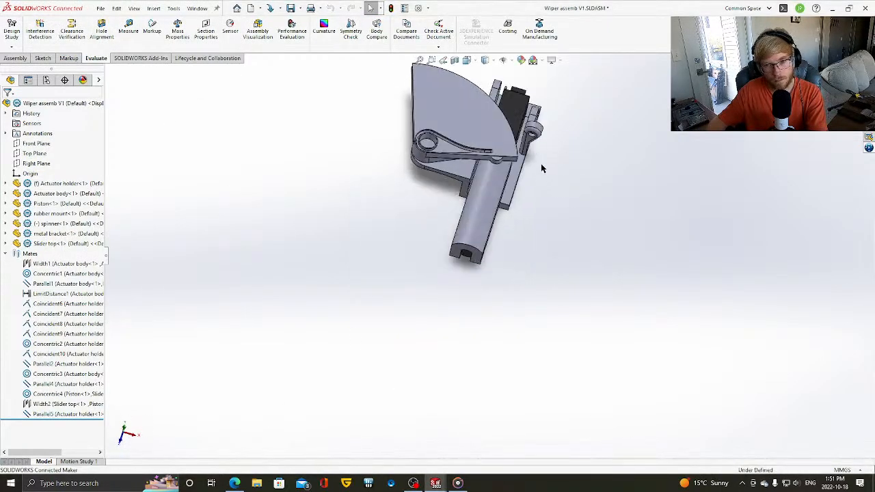
{"action": "scroll", "coordinate": [541, 168], "scroll_direction": "down", "scroll_amount": 6}
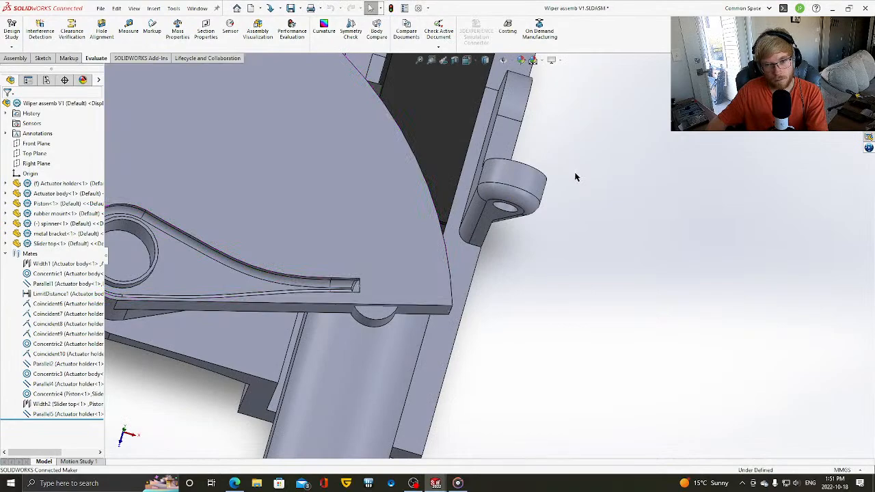
{"action": "key", "text": "Up"}
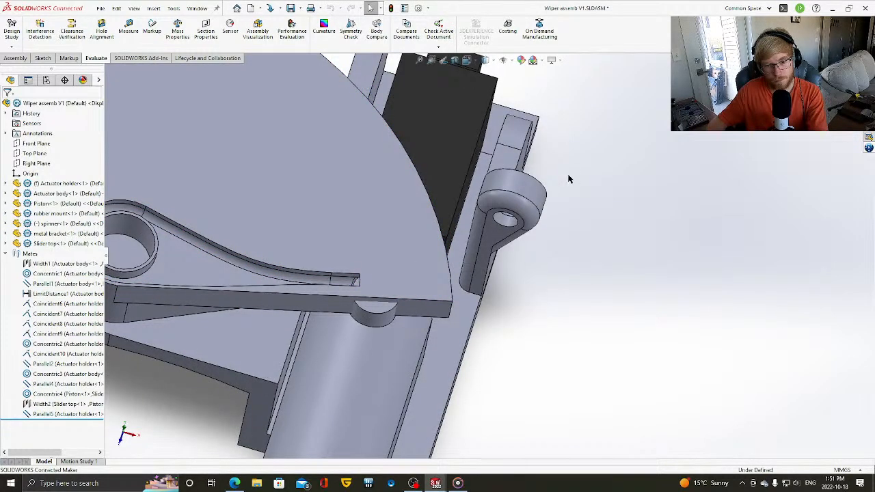
{"action": "scroll", "coordinate": [568, 179], "scroll_direction": "up", "scroll_amount": 6}
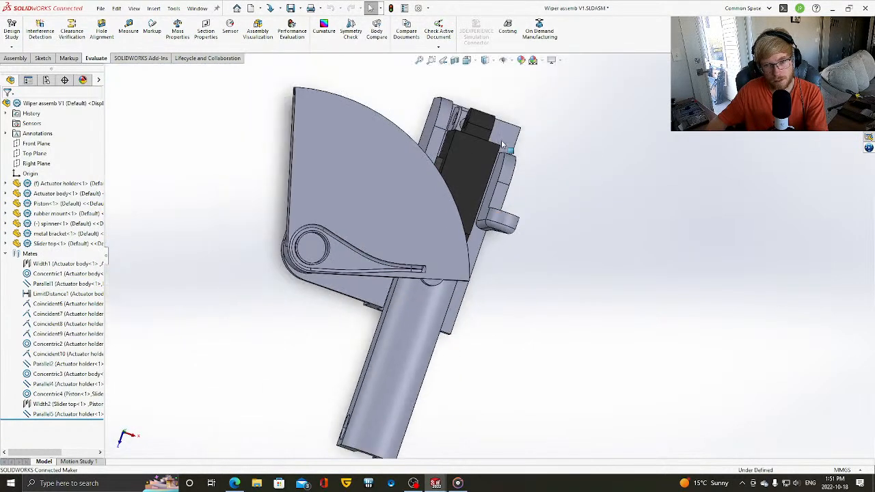
{"action": "key", "text": "Left"}
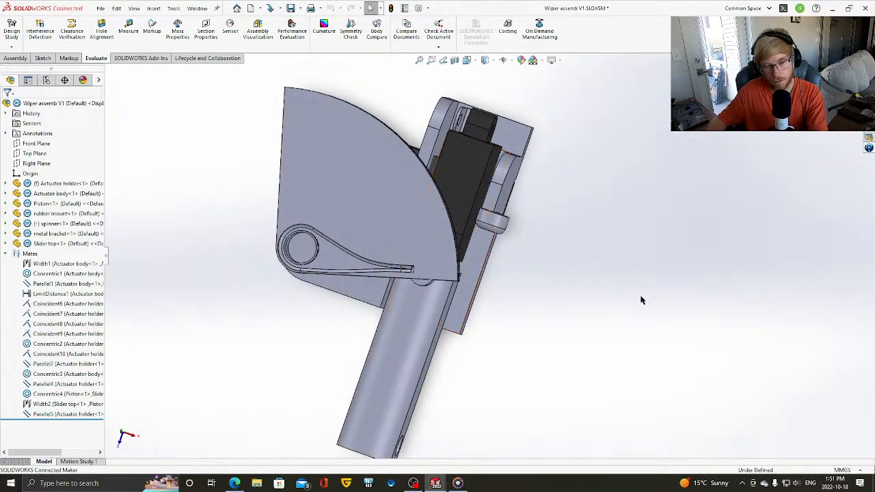
- Examine the clearance between the Actuator body and both Actuator holder walls from above, the front and the underside
{"action": "key", "text": "Right"}
{"action": "key", "text": "Left"}
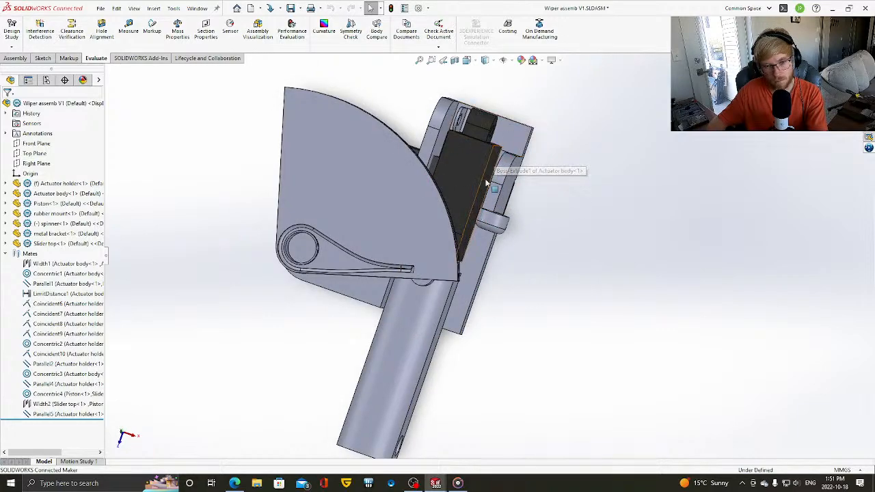
{"action": "scroll", "coordinate": [473, 211], "scroll_direction": "up", "scroll_amount": 2}
{"action": "scroll", "coordinate": [474, 211], "scroll_direction": "up", "scroll_amount": 1}
{"action": "key", "text": "Up"}
{"action": "key", "text": "Up"}
{"action": "key", "text": "Up"}
{"action": "key", "text": "Up"}
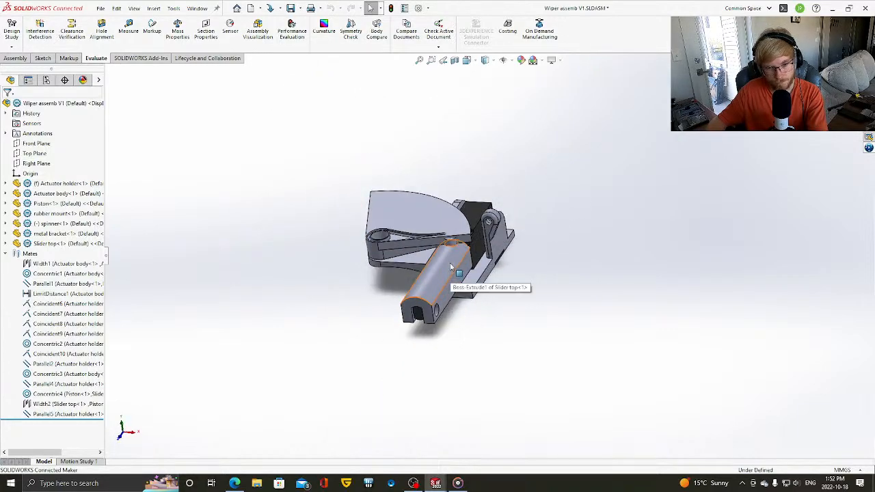
{"action": "key", "text": "Down"}
{"action": "key", "text": "Right"}
{"action": "key", "text": "Down"}
{"action": "key", "text": "Down"}
{"action": "key", "text": "Down"}
{"action": "key", "text": "Down"}
{"action": "key", "text": "Down"}
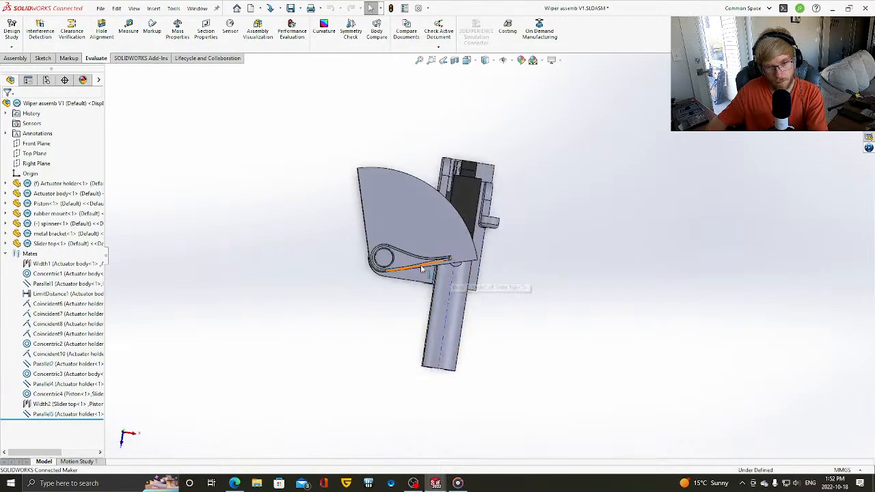
{"action": "key", "text": "Down"}
{"action": "key", "text": "Down"}
{"action": "key", "text": "Down"}
{"action": "key", "text": "Left"}
{"action": "scroll", "coordinate": [447, 242], "scroll_direction": "down", "scroll_amount": 7}
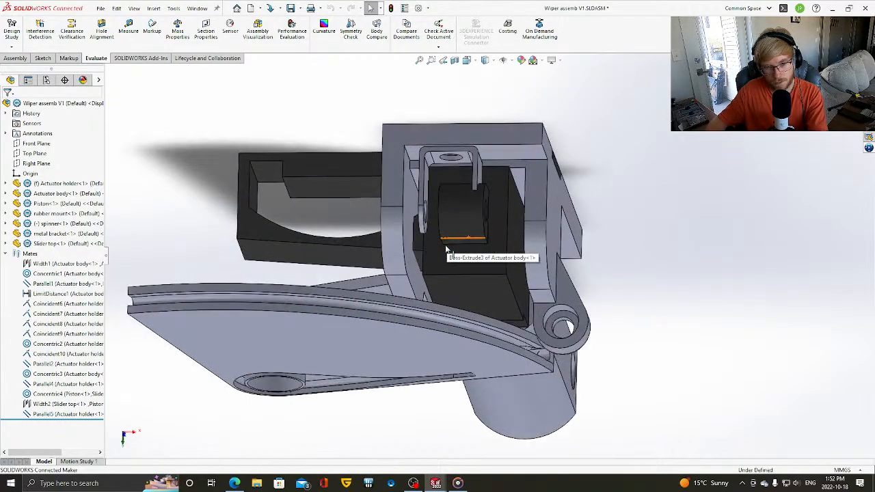
{"action": "scroll", "coordinate": [438, 305], "scroll_direction": "up", "scroll_amount": 2}
{"action": "key", "text": "Up"}
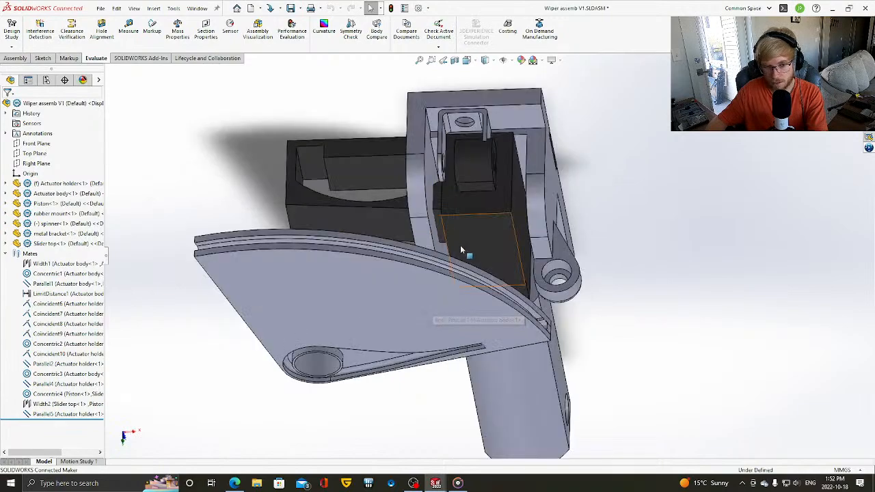
{"action": "key", "text": "Up"}
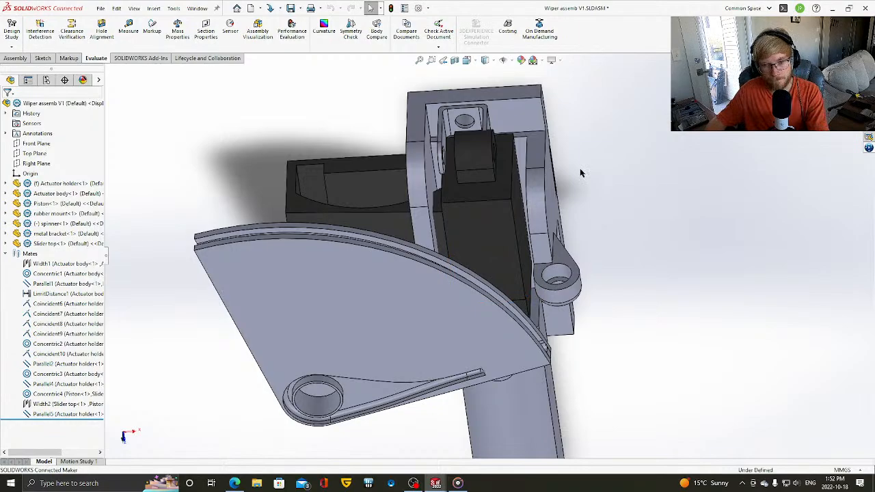
{"action": "scroll", "coordinate": [595, 219], "scroll_direction": "up", "scroll_amount": 3}
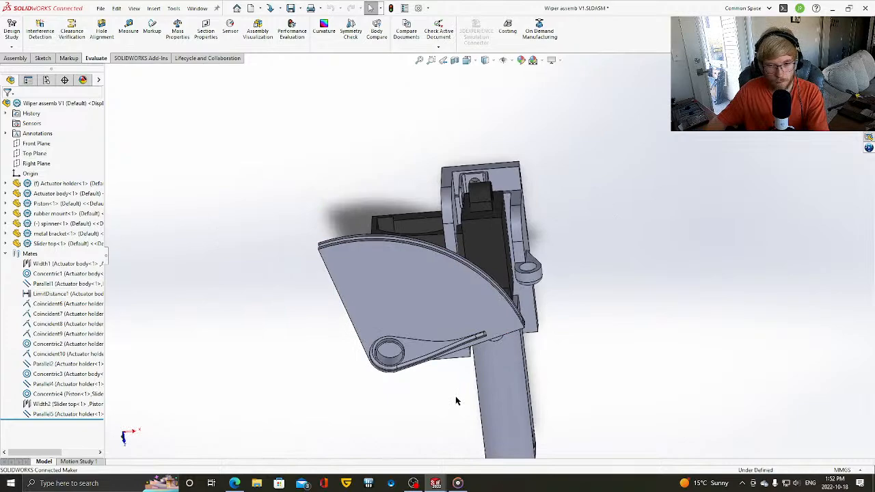
{"action": "left_click", "coordinate": [485, 249]}
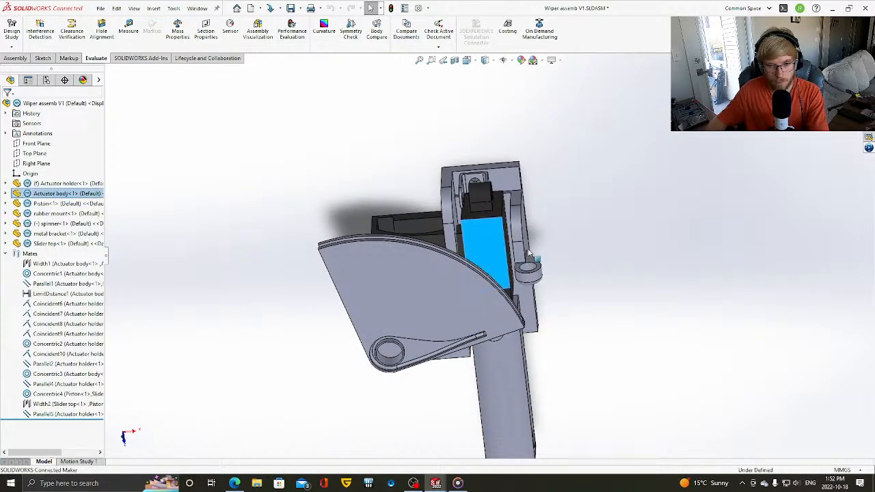
{"action": "left_click", "coordinate": [578, 268]}
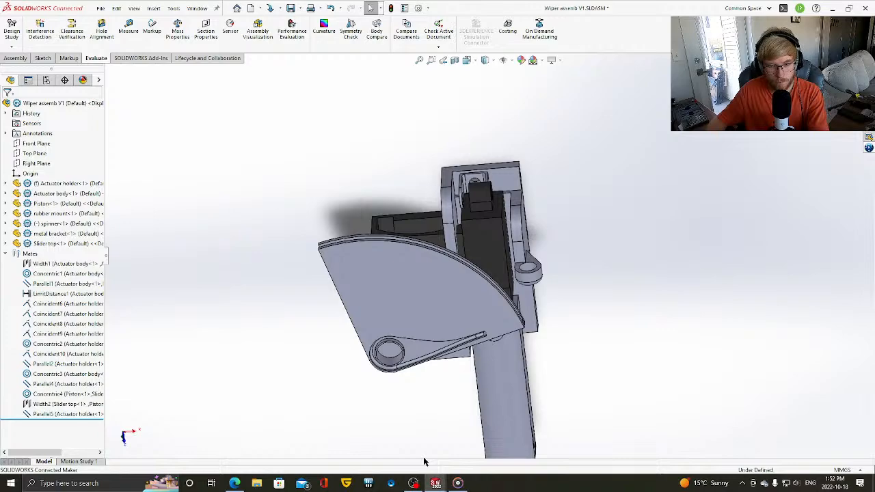
- Check which faces the Width1 mate references, and inspect the Actuator body's position between the holder walls from several angles
{"action": "key", "text": "Up"}
{"action": "key", "text": "Up"}
{"action": "key", "text": "Up"}
{"action": "key", "text": "Up"}
{"action": "key", "text": "Up"}
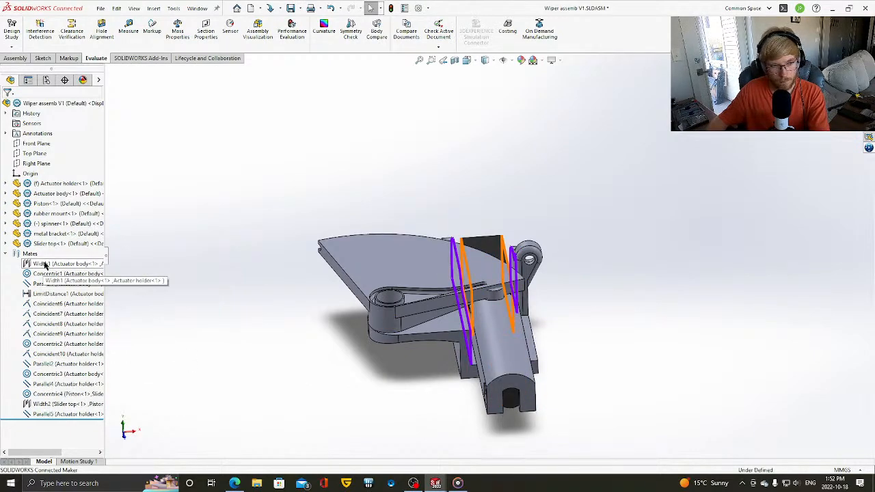
{"action": "middle_click_drag", "start_coordinate": [412, 421], "coordinate": [521, 307]}
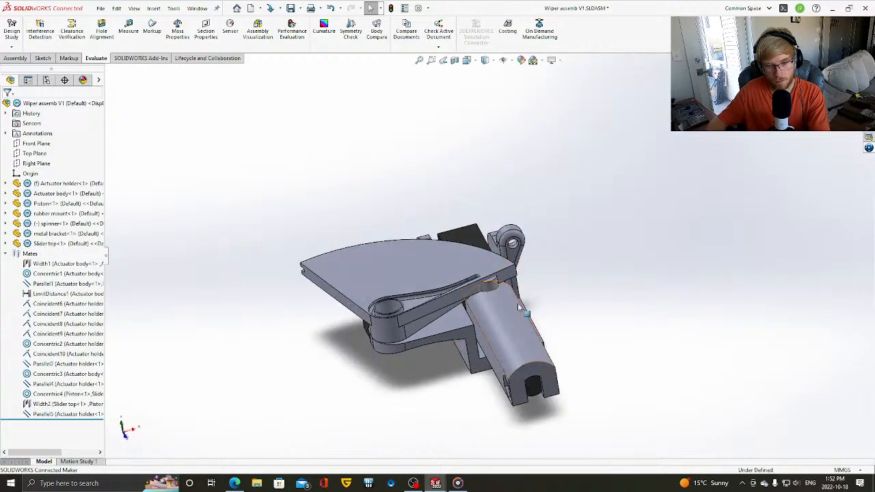
{"action": "middle_click_drag", "start_coordinate": [470, 317], "coordinate": [447, 194]}
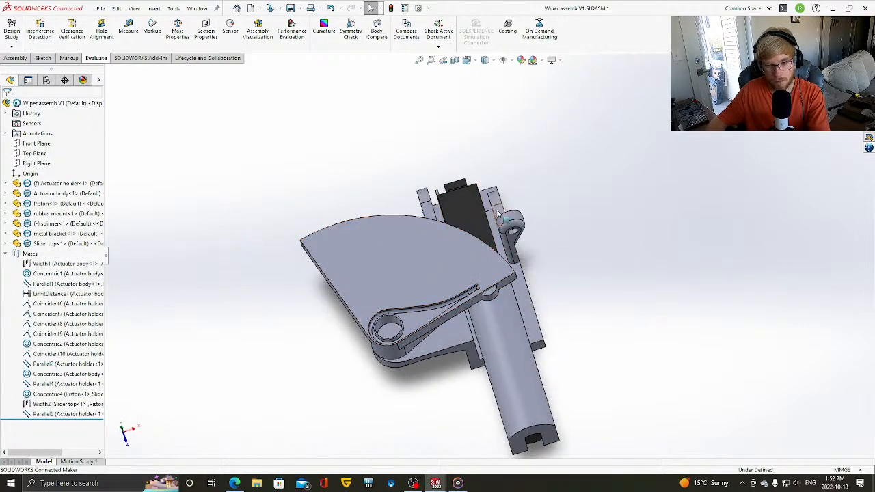
{"action": "middle_click_drag", "start_coordinate": [487, 217], "coordinate": [535, 219]}
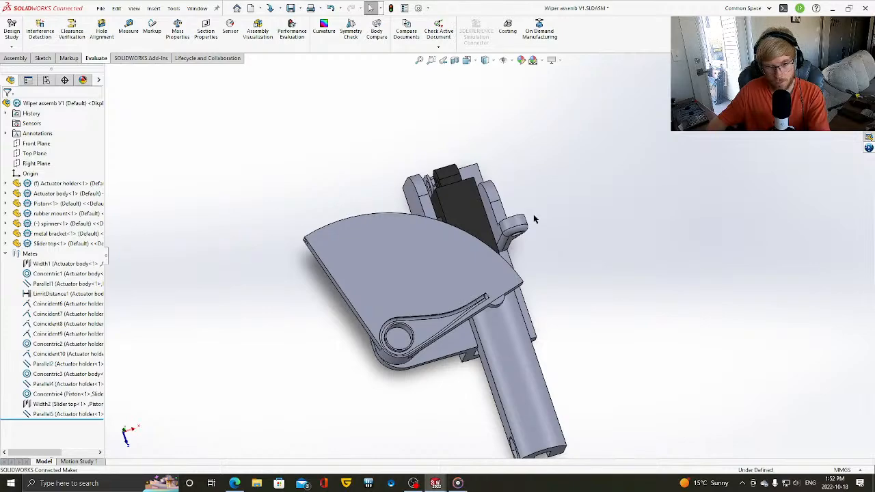
- Measure the distance between the Actuator body's side face and the inner face of the shorter Actuator holder wall
{"action": "left_click", "coordinate": [128, 29]}
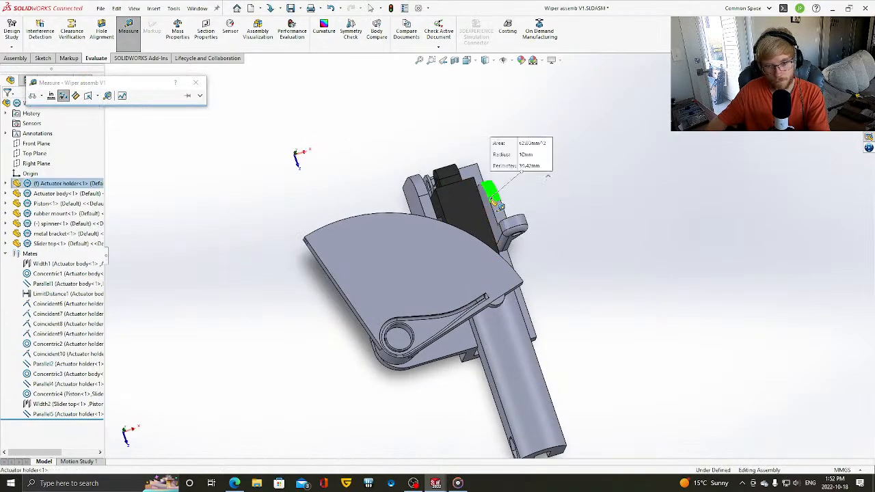
{"action": "scroll", "coordinate": [554, 204], "scroll_direction": "down", "scroll_amount": 5}
{"action": "middle_click_drag", "start_coordinate": [340, 256], "coordinate": [465, 269]}
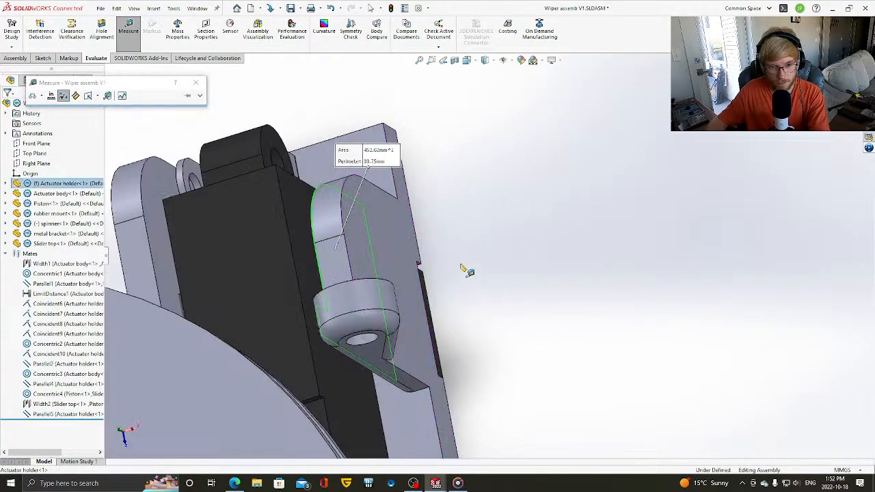
{"action": "left_click", "coordinate": [292, 186]}
{"action": "scroll", "coordinate": [536, 236], "scroll_direction": "up", "scroll_amount": 2}
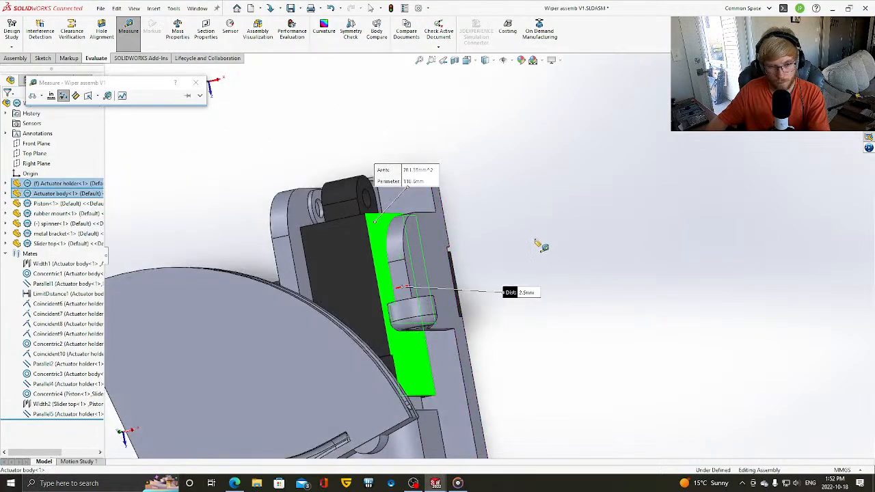
{"action": "middle_click_drag", "start_coordinate": [535, 239], "coordinate": [536, 241]}
{"action": "key", "text": "Down"}
{"action": "key", "text": "Down"}
{"action": "key", "text": "Down"}
{"action": "key", "text": "Down"}
{"action": "key", "text": "Down"}
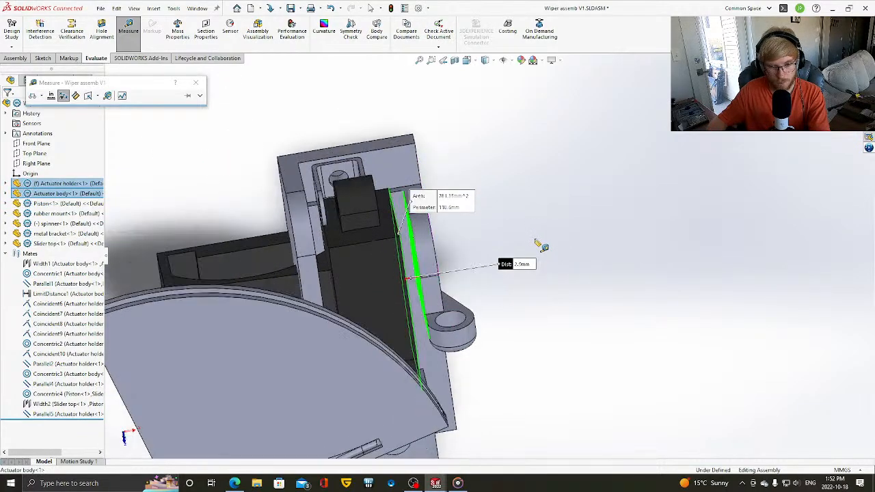
{"action": "key", "text": "Down"}
{"action": "key", "text": "Down"}
{"action": "key", "text": "Down"}
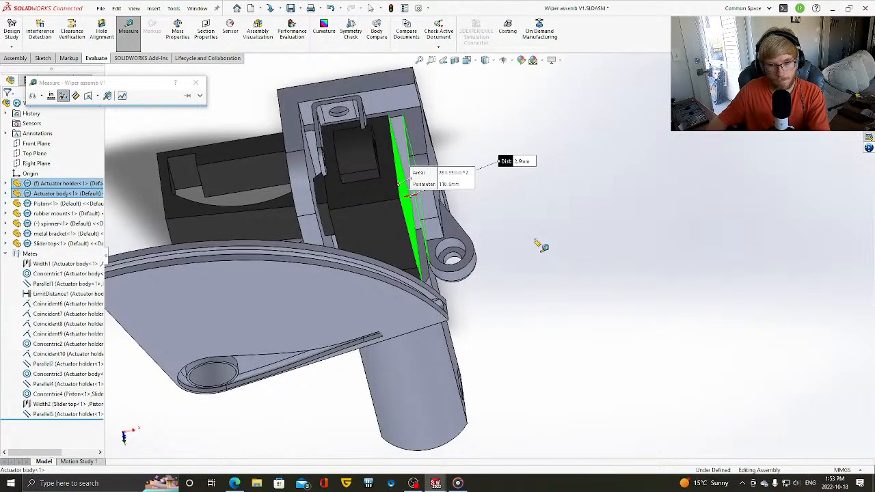
{"action": "left_click", "coordinate": [196, 83]}
{"action": "left_click", "coordinate": [545, 256]}
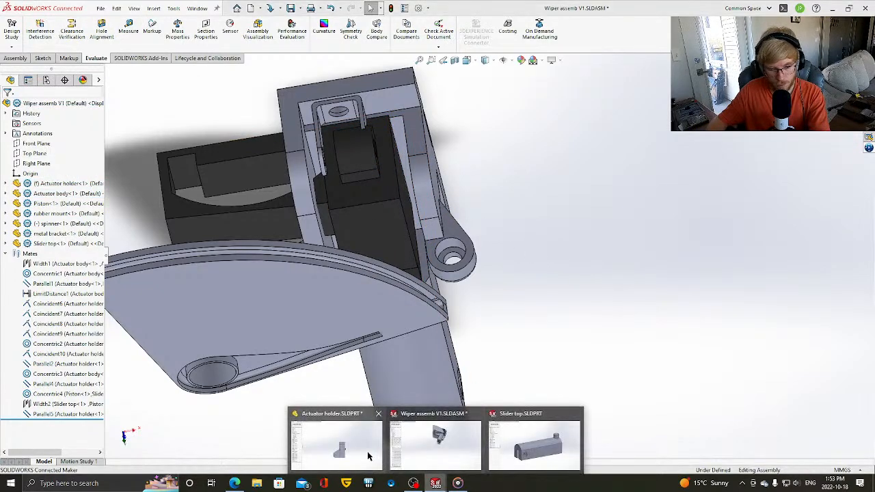
- Switch to the Actuator holder part and check the wall thickness dimensions in the Boss-Extrude2 sketch
{"action": "key", "text": "Down"}
{"action": "key", "text": "Down"}
{"action": "key", "text": "Down"}
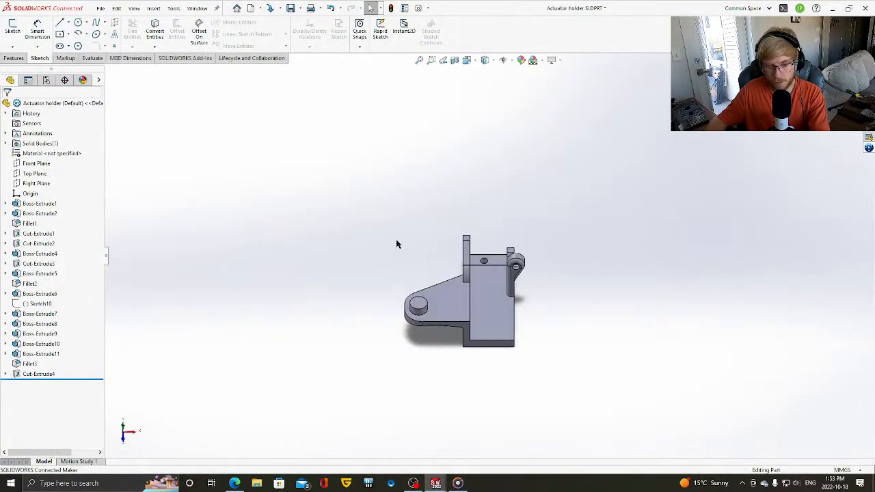
{"action": "scroll", "coordinate": [392, 241], "scroll_direction": "up", "scroll_amount": 3}
{"action": "scroll", "coordinate": [287, 286], "scroll_direction": "down", "scroll_amount": 2}
{"action": "scroll", "coordinate": [301, 295], "scroll_direction": "down", "scroll_amount": 1}
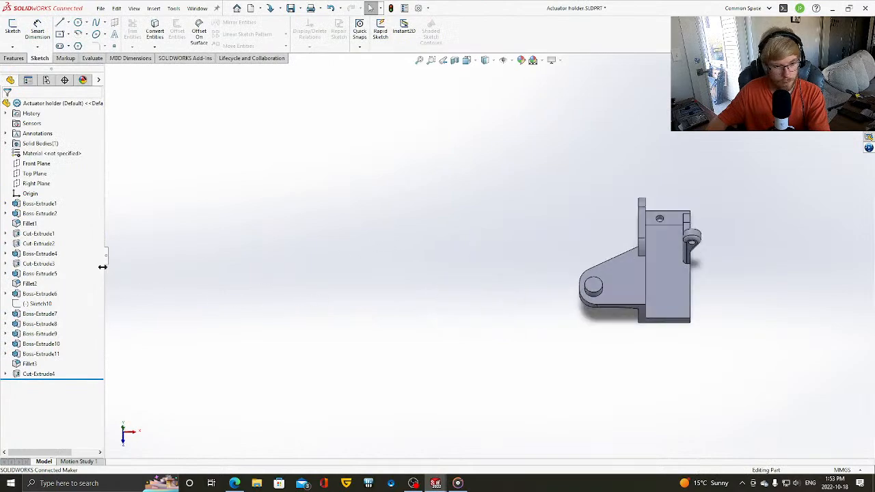
{"action": "left_click", "coordinate": [49, 214]}
{"action": "left_click", "coordinate": [74, 189]}
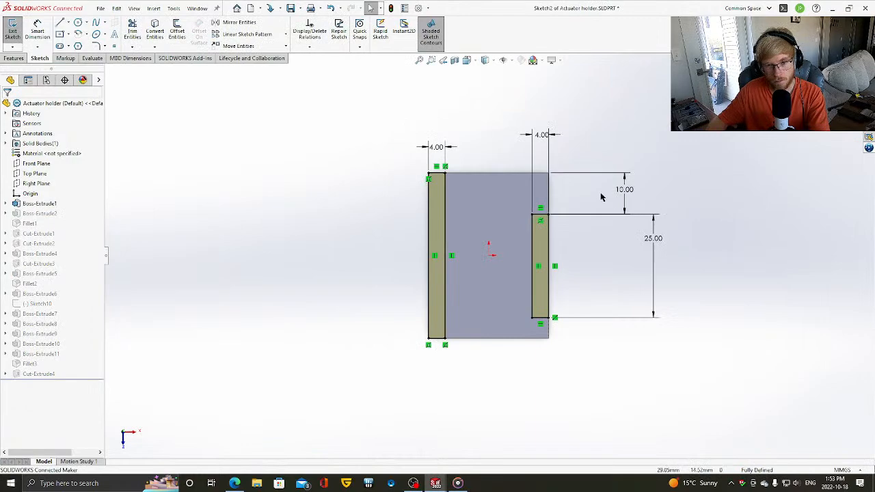
{"action": "left_click", "coordinate": [11, 37]}
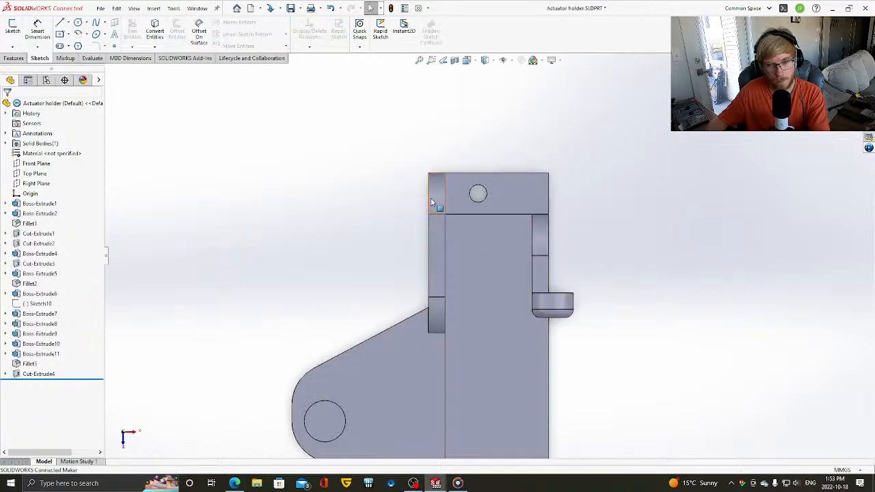
- Edit the Boss-Extrude1 sketch, set the base rectangle's width to 27 mm, and exit the sketch
{"action": "left_click", "coordinate": [48, 203]}
{"action": "left_click", "coordinate": [61, 179]}
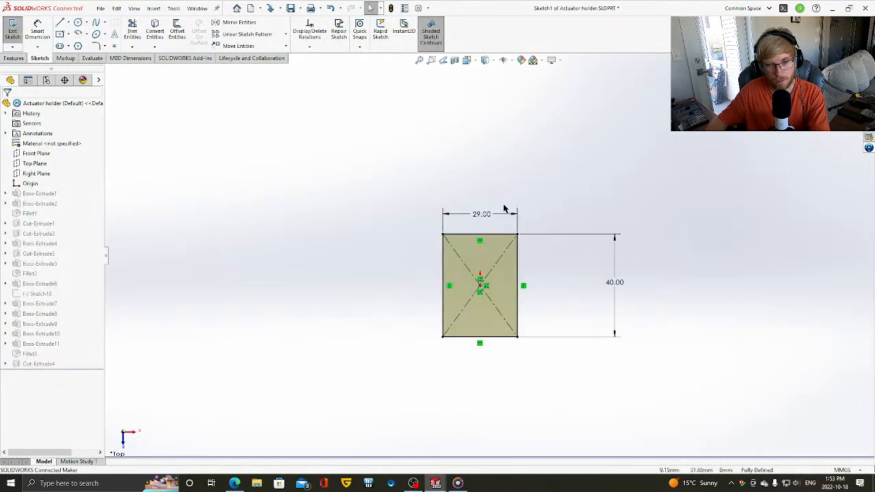
{"action": "double_click", "coordinate": [467, 227]}
{"action": "type", "text": "27"}
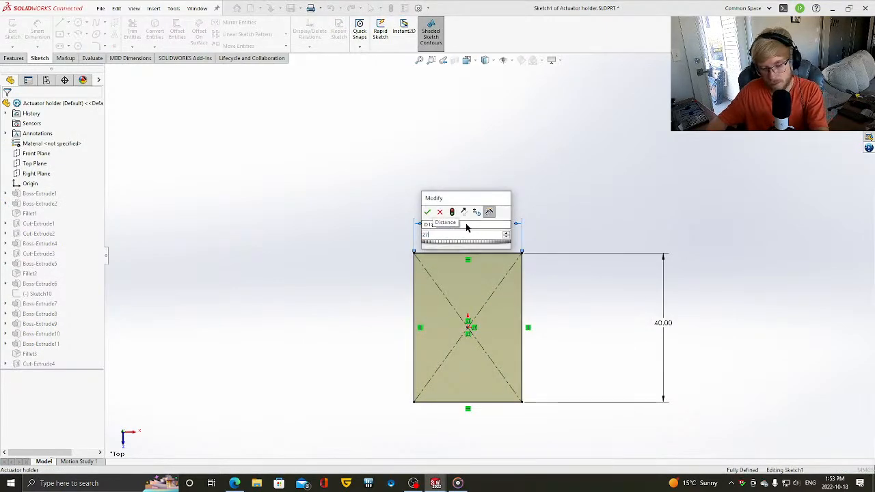
{"action": "key", "text": "Return"}
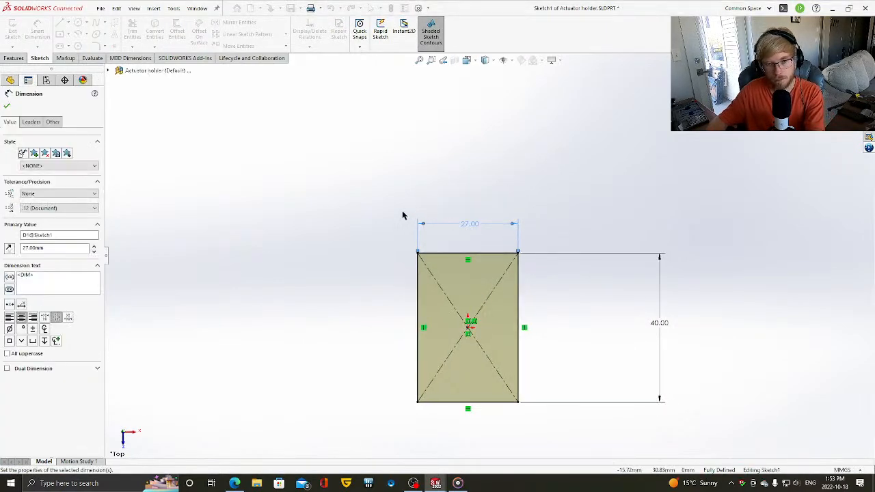
{"action": "left_click", "coordinate": [8, 107]}
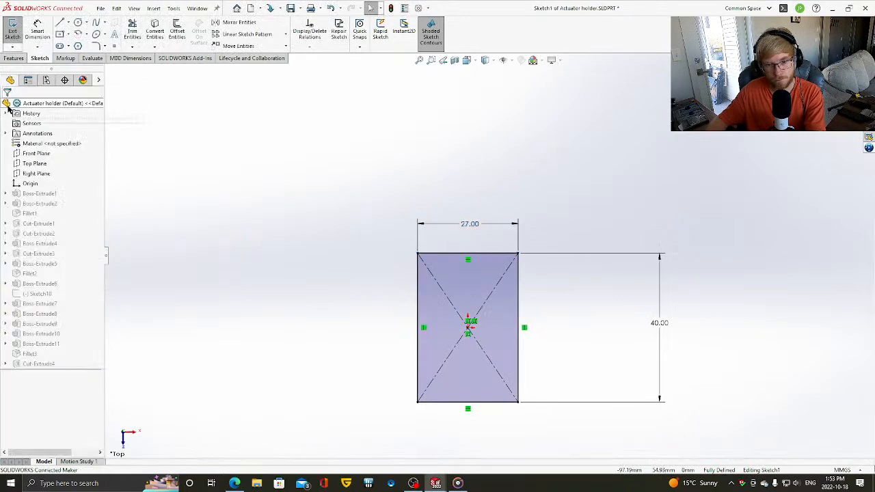
{"action": "left_click", "coordinate": [12, 31]}
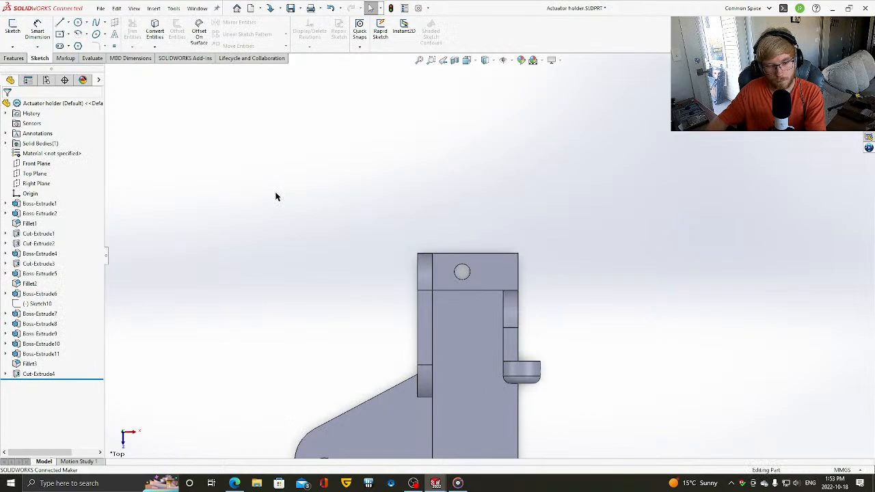
- Return to the Wiper assemb V1 assembly and check the narrowed holder's fit around the Slider top from its open end
{"action": "mouse_move", "coordinate": [435, 484]}
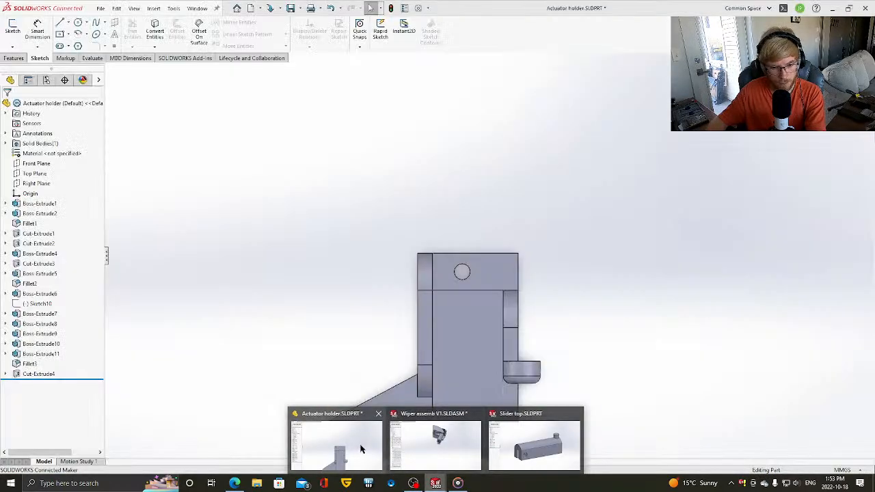
{"action": "left_click", "coordinate": [414, 446]}
{"action": "left_click", "coordinate": [122, 58]}
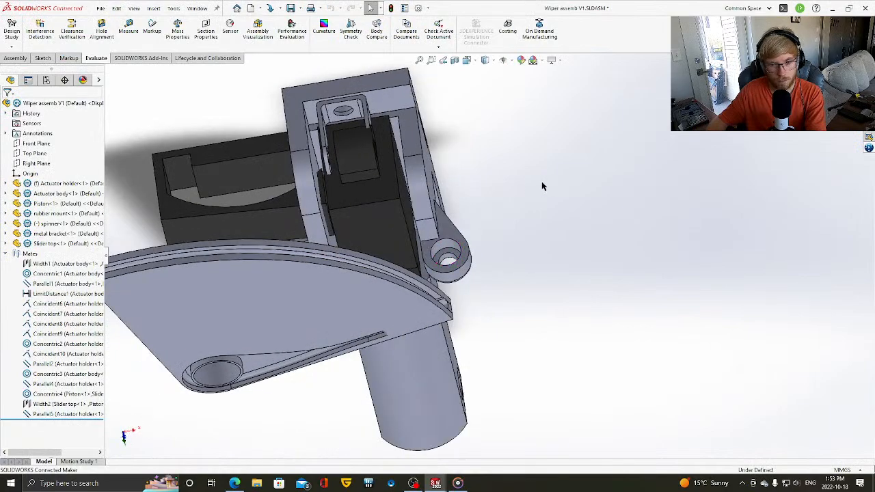
{"action": "middle_click_drag", "start_coordinate": [523, 179], "coordinate": [431, 301]}
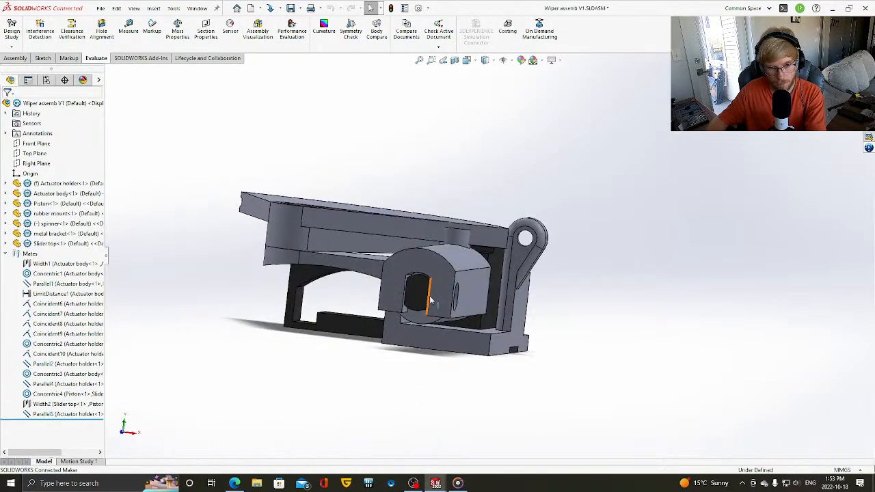
- Delete the Width1 mate between the Actuator body and the Actuator holder
{"action": "left_click", "coordinate": [42, 266]}
{"action": "key", "text": "Delete"}
{"action": "left_click", "coordinate": [506, 195]}
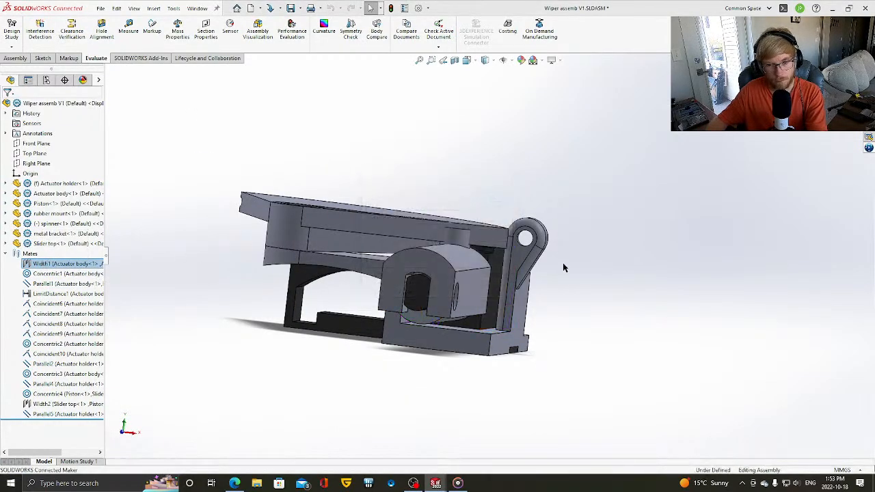
- Add a Coincident mate between the Actuator body's side face and the inner face of the Actuator holder wall with the ring
{"action": "middle_click_drag", "start_coordinate": [563, 306], "coordinate": [544, 126]}
{"action": "scroll", "coordinate": [592, 114], "scroll_direction": "up", "scroll_amount": 3}
{"action": "scroll", "coordinate": [582, 120], "scroll_direction": "down", "scroll_amount": 3}
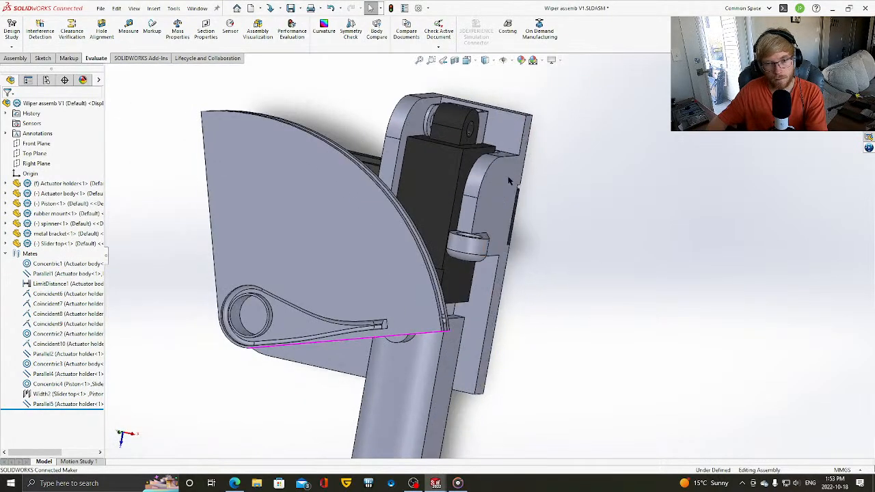
{"action": "scroll", "coordinate": [505, 179], "scroll_direction": "up", "scroll_amount": 6}
{"action": "left_click", "coordinate": [418, 151]}
{"action": "middle_click_drag", "start_coordinate": [505, 173], "coordinate": [581, 184]}
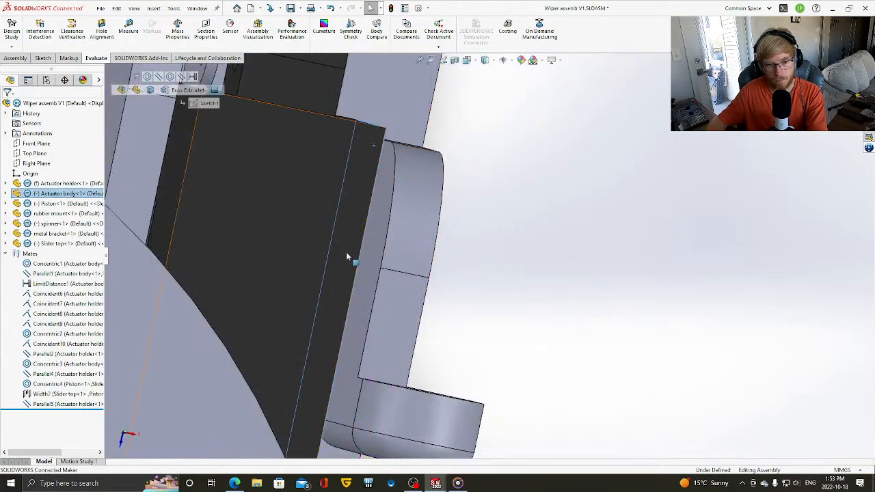
{"action": "left_click", "coordinate": [381, 222]}
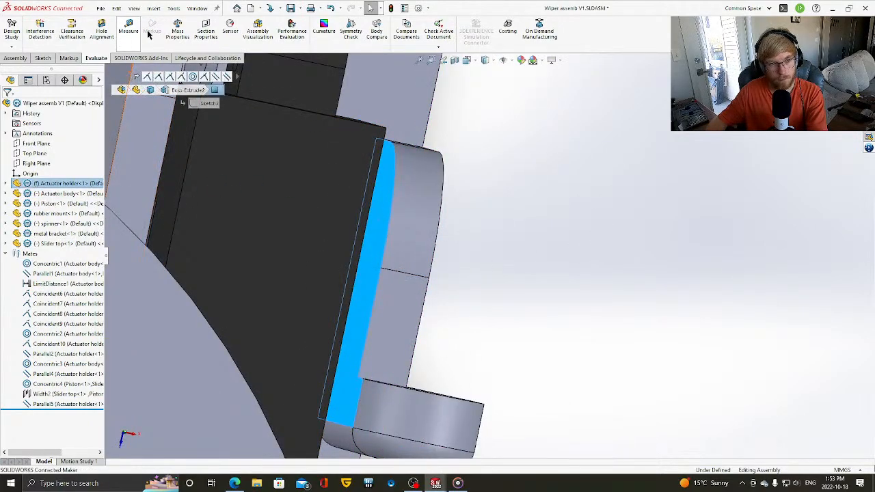
{"action": "left_click", "coordinate": [16, 58]}
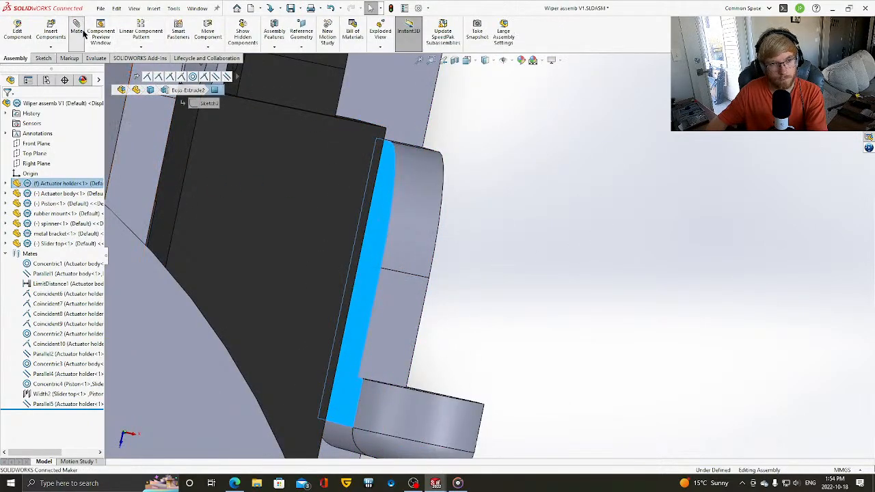
{"action": "middle_click_drag", "start_coordinate": [541, 186], "coordinate": [496, 185]}
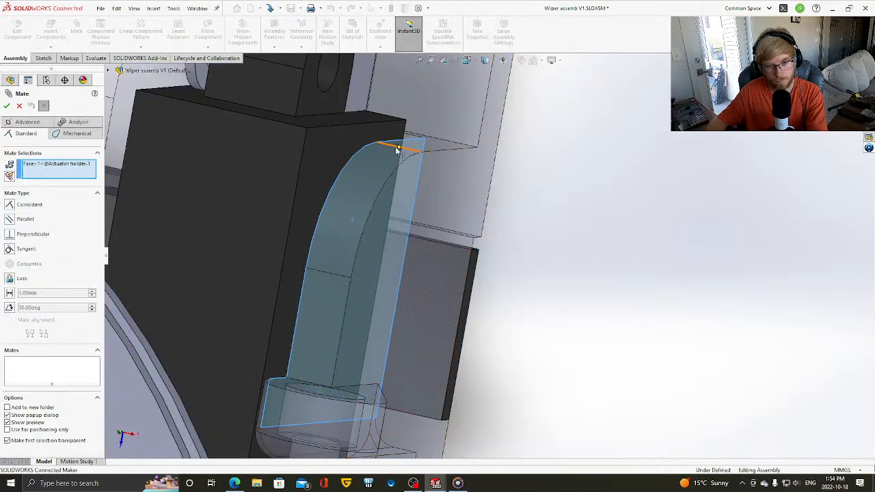
{"action": "left_click", "coordinate": [363, 140]}
{"action": "scroll", "coordinate": [412, 164], "scroll_direction": "up", "scroll_amount": 5}
{"action": "middle_click_drag", "start_coordinate": [634, 217], "coordinate": [542, 275]}
{"action": "left_click", "coordinate": [6, 105]}
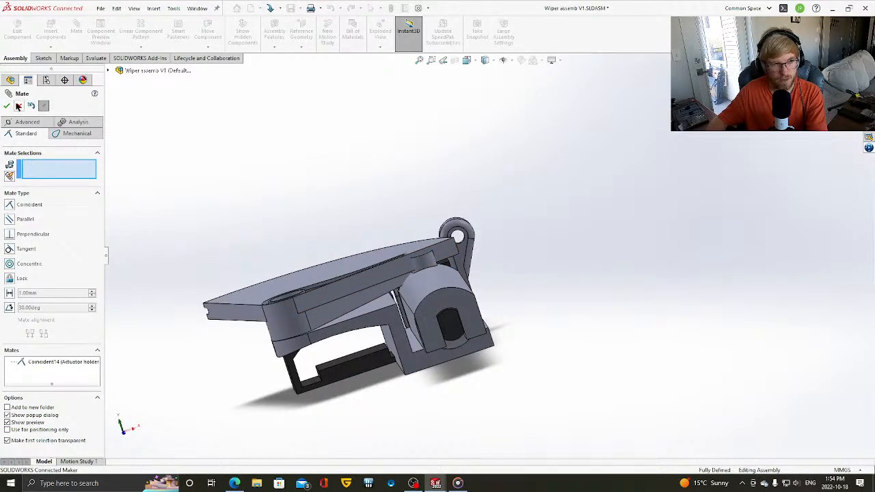
{"action": "key", "text": "Escape"}
- Measure the distance from the Slider top's flat side face to the facing inner wall of the Actuator holder, and clear the selection
{"action": "left_click", "coordinate": [99, 59]}
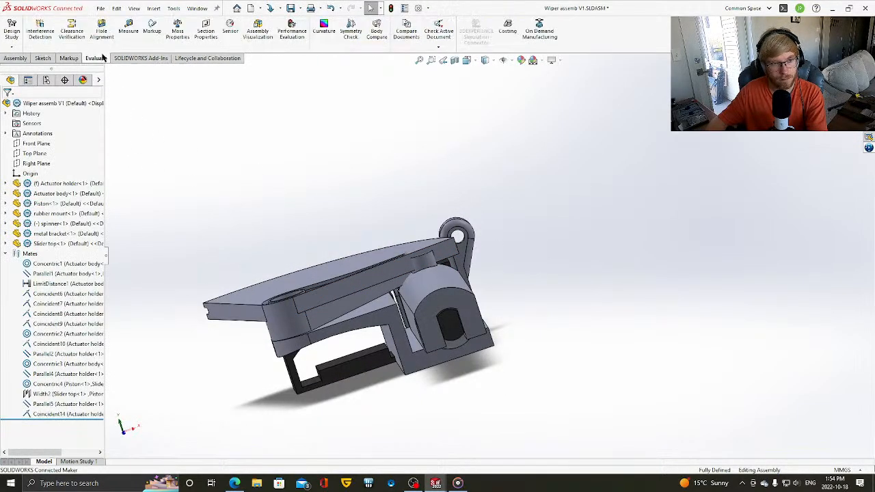
{"action": "left_click", "coordinate": [592, 370]}
{"action": "key", "text": "Right"}
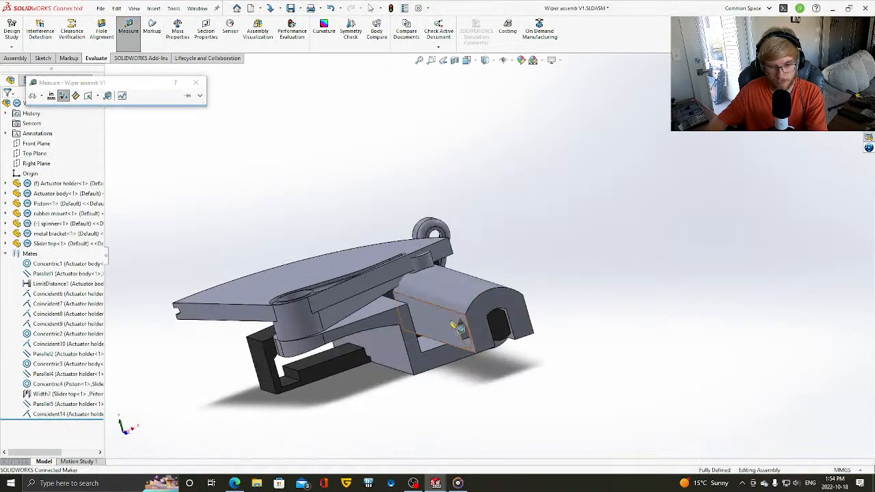
{"action": "left_click", "coordinate": [453, 321]}
{"action": "key", "text": "Left"}
{"action": "scroll", "coordinate": [451, 363], "scroll_direction": "down", "scroll_amount": 5}
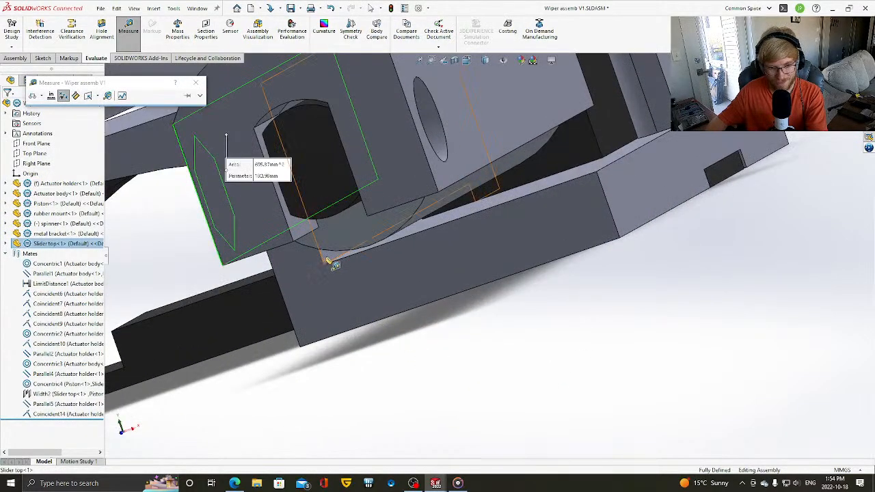
{"action": "left_click", "coordinate": [331, 259]}
{"action": "key", "text": "Down"}
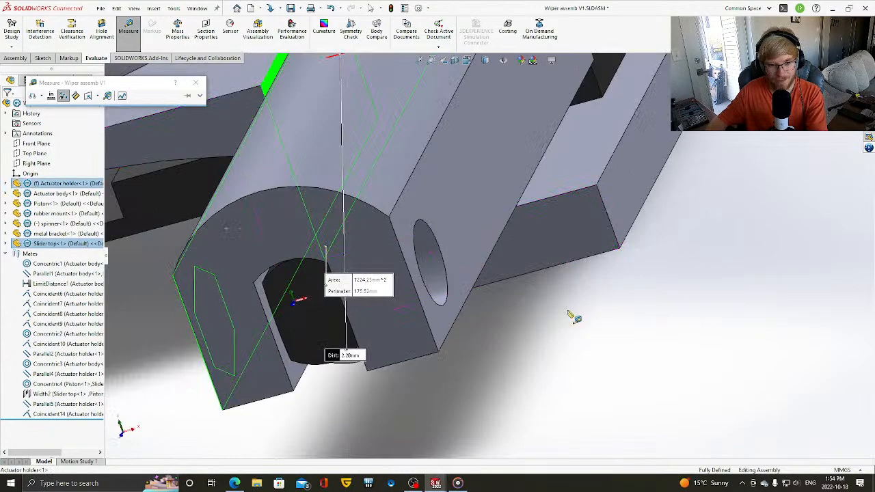
{"action": "key", "text": "Left"}
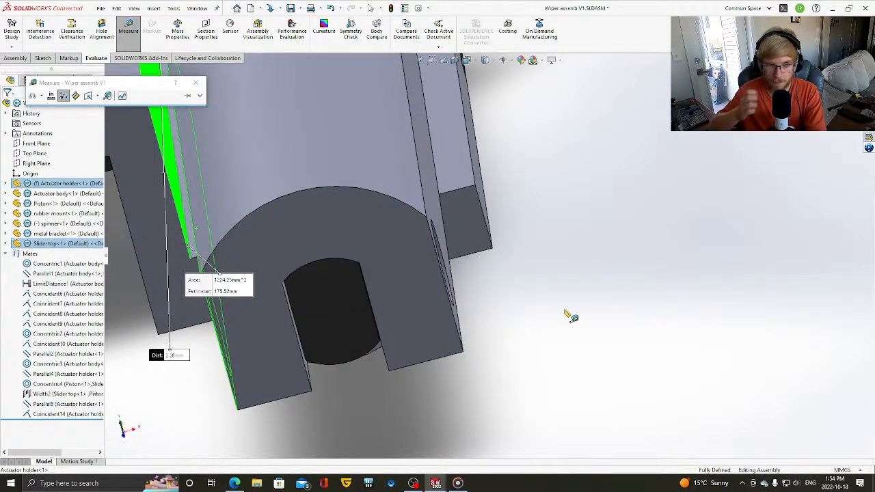
{"action": "key", "text": "Up"}
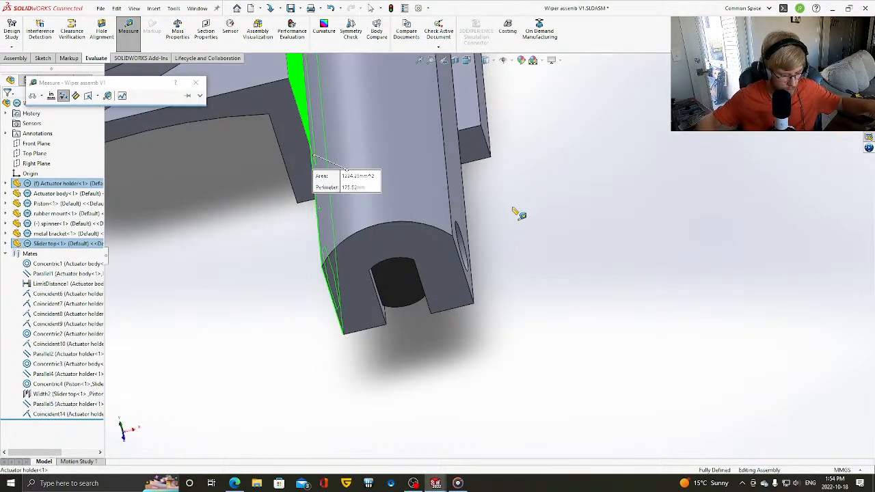
{"action": "left_click", "coordinate": [513, 209]}
- Inspect the Actuator body between the holder walls, remeasure the gap between the Slider top's side and the facing wall, and close Measure
{"action": "scroll", "coordinate": [513, 209], "scroll_direction": "up", "scroll_amount": 4}
{"action": "middle_click_drag", "start_coordinate": [513, 208], "coordinate": [446, 168]}
{"action": "scroll", "coordinate": [465, 165], "scroll_direction": "down", "scroll_amount": 5}
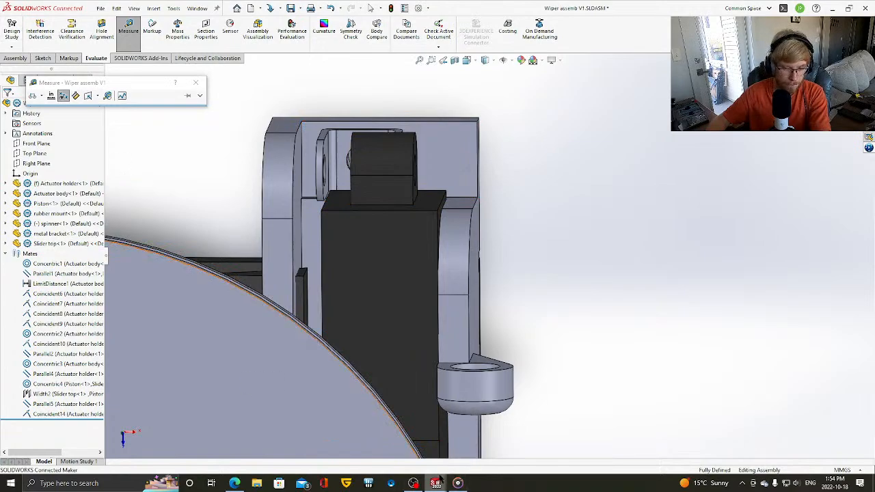
{"action": "mouse_move", "coordinate": [441, 480]}
{"action": "scroll", "coordinate": [538, 322], "scroll_direction": "up", "scroll_amount": 6}
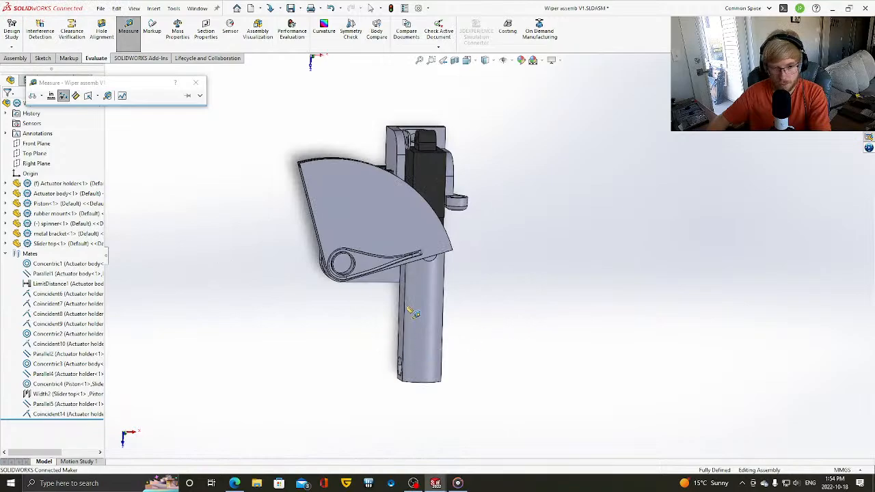
{"action": "scroll", "coordinate": [397, 304], "scroll_direction": "down", "scroll_amount": 7}
{"action": "left_click", "coordinate": [467, 249]}
{"action": "scroll", "coordinate": [469, 250], "scroll_direction": "up", "scroll_amount": 5}
{"action": "middle_click_drag", "start_coordinate": [594, 263], "coordinate": [506, 232]}
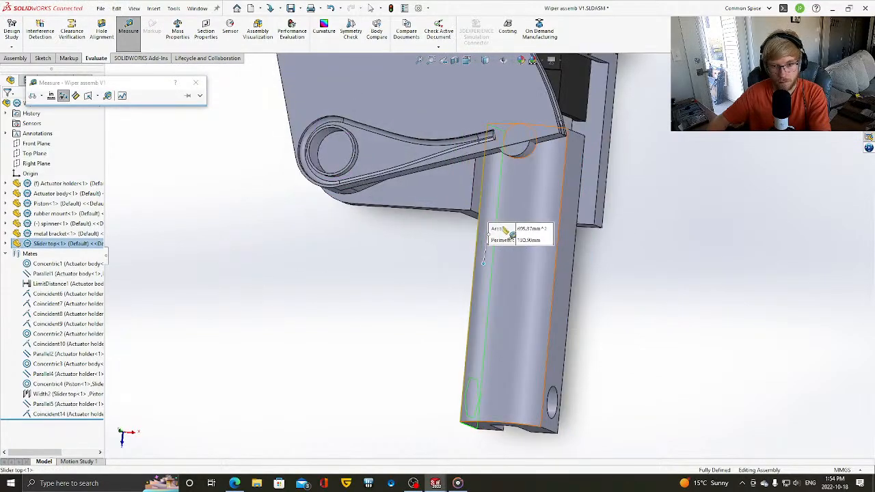
{"action": "left_click", "coordinate": [479, 206]}
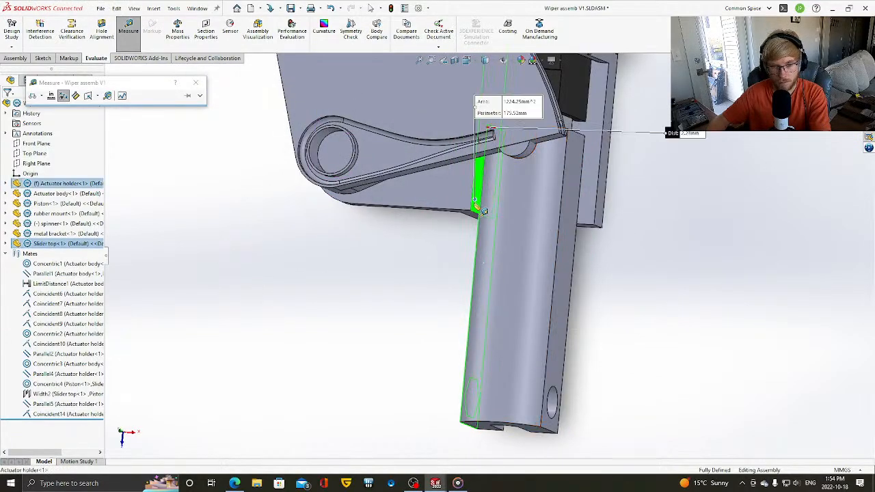
{"action": "left_click", "coordinate": [195, 82]}
{"action": "left_click", "coordinate": [342, 307]}
- Switch to the Actuator holder part, set the base rectangle's width in the Boss-Extrude1 sketch to 26 mm, and exit the sketch
{"action": "mouse_move", "coordinate": [435, 483]}
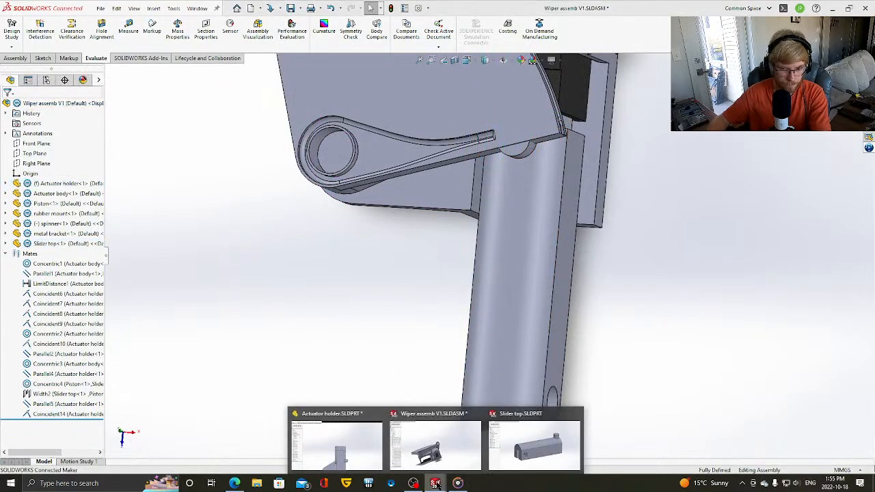
{"action": "left_click", "coordinate": [325, 428]}
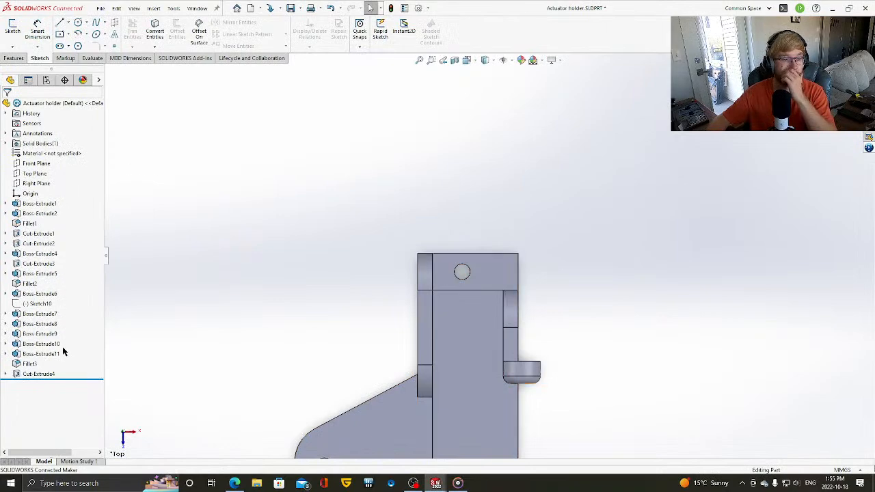
{"action": "left_click", "coordinate": [46, 204]}
{"action": "left_click", "coordinate": [71, 179]}
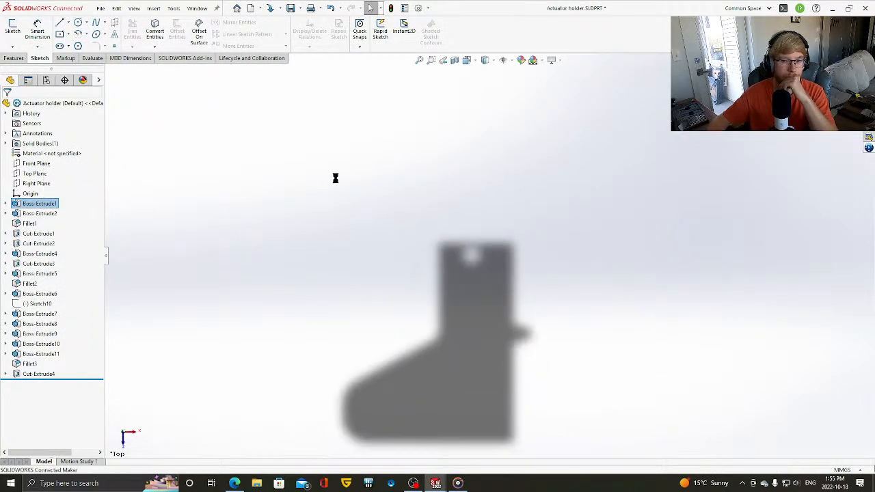
{"action": "double_click", "coordinate": [487, 206]}
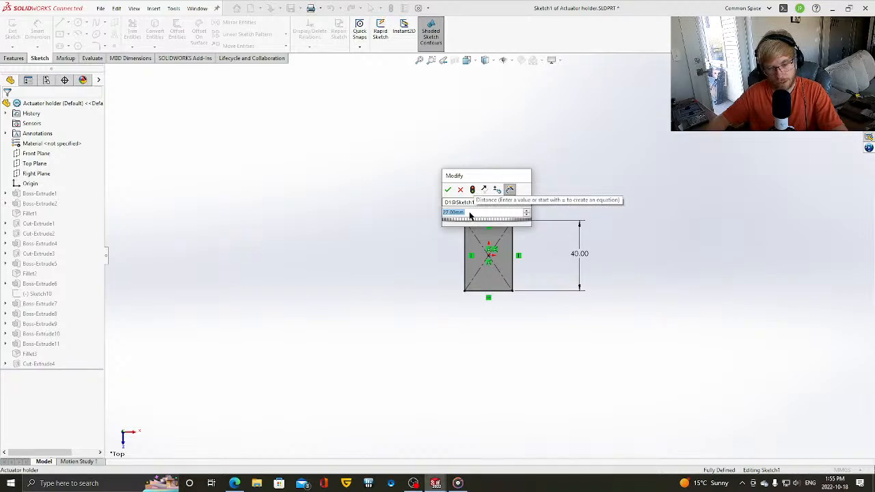
{"action": "type", "text": "26"}
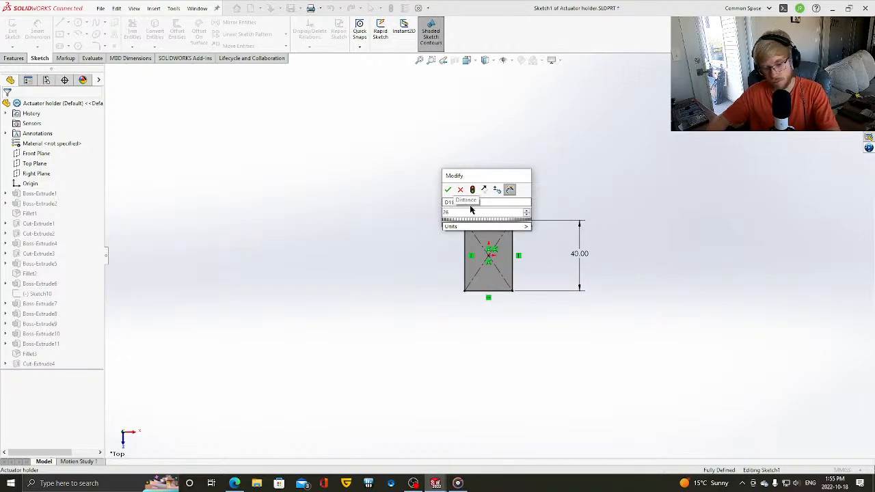
{"action": "key", "text": "Return"}
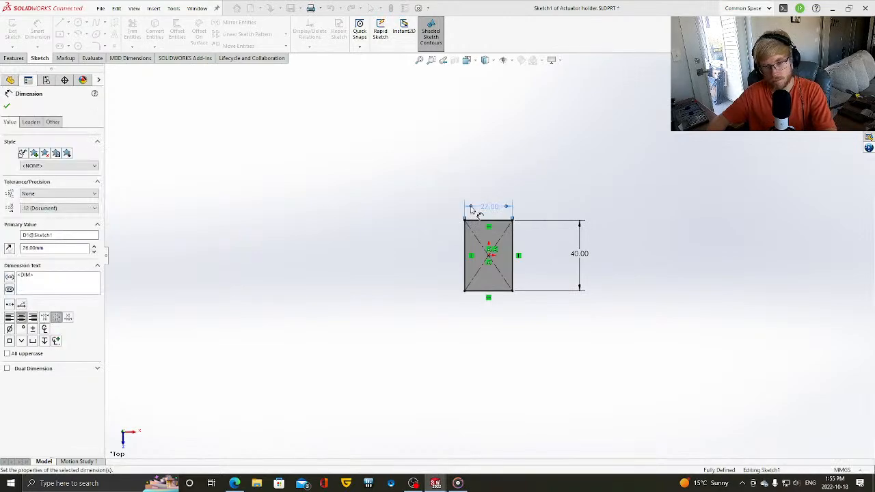
{"action": "left_click", "coordinate": [6, 107]}
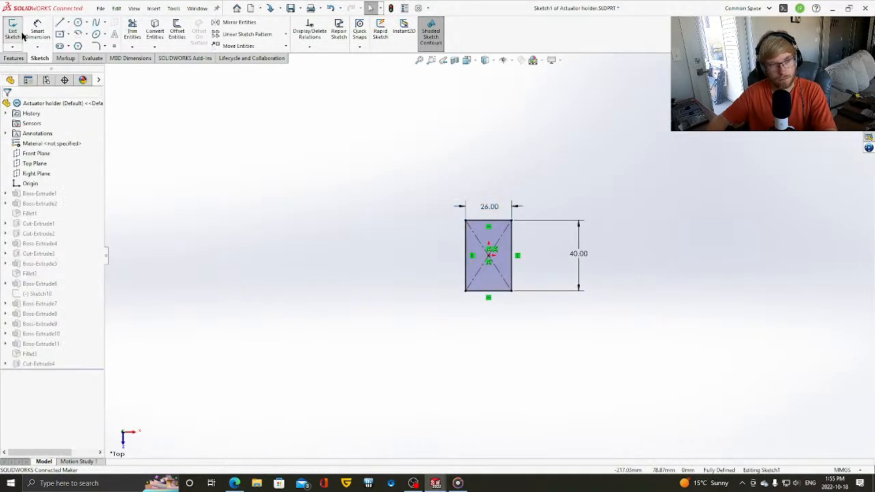
{"action": "left_click", "coordinate": [20, 33]}
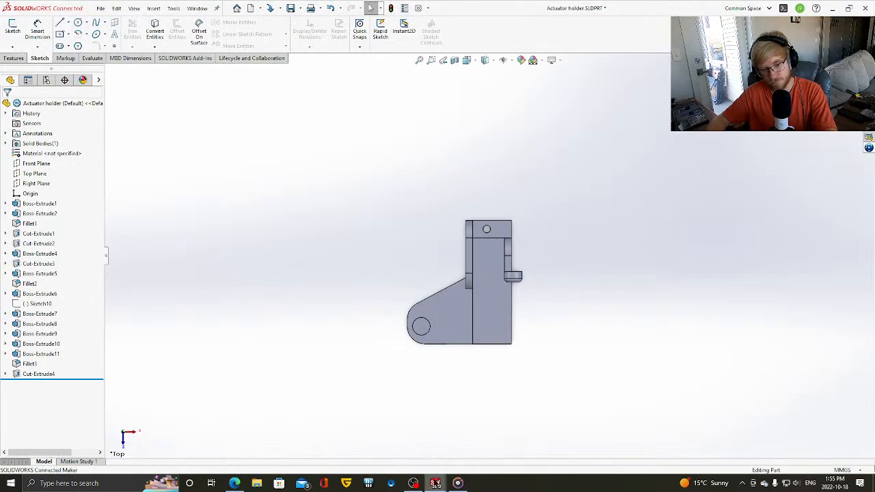
- Return to the Wiper assemb V1 assembly, rebuild it, and check the Actuator body's fit between the narrowed holder walls
{"action": "left_click", "coordinate": [433, 439]}
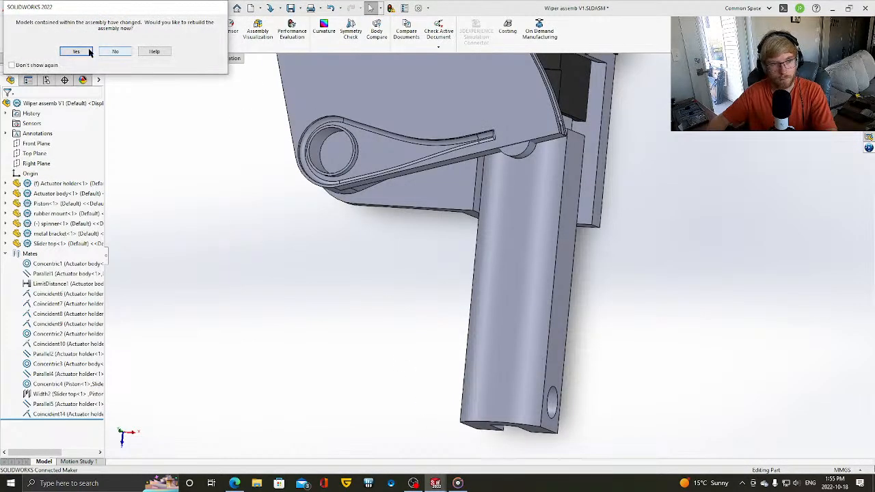
{"action": "left_click", "coordinate": [89, 53]}
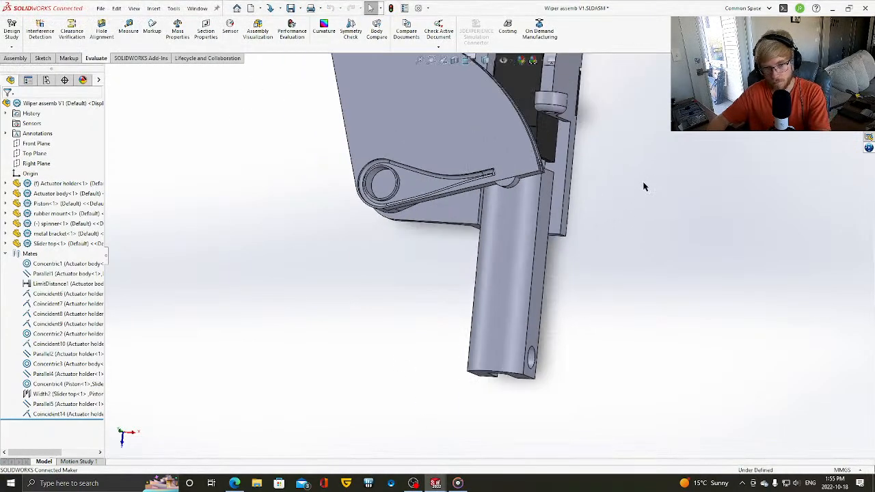
{"action": "middle_click_drag", "start_coordinate": [644, 187], "coordinate": [589, 192]}
{"action": "scroll", "coordinate": [601, 168], "scroll_direction": "up", "scroll_amount": 2}
{"action": "scroll", "coordinate": [515, 141], "scroll_direction": "down", "scroll_amount": 6}
{"action": "middle_click_drag", "start_coordinate": [540, 205], "coordinate": [554, 282]}
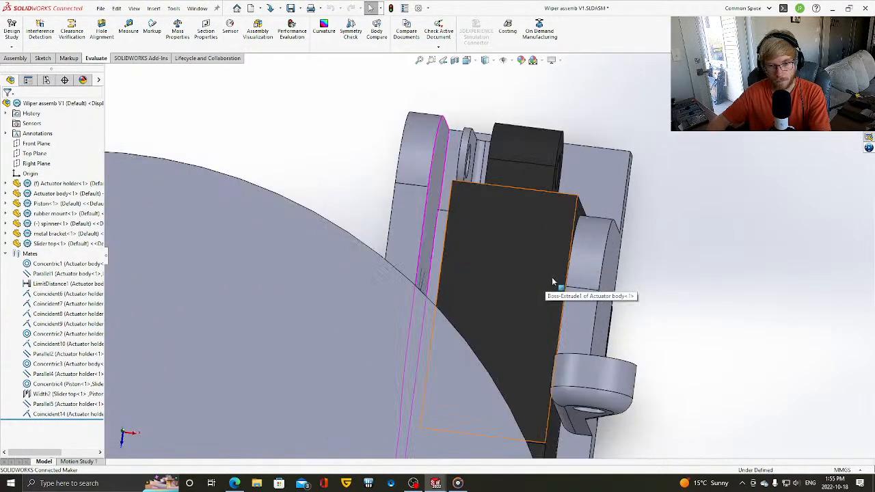
{"action": "scroll", "coordinate": [554, 282], "scroll_direction": "up", "scroll_amount": 6}
{"action": "middle_click_drag", "start_coordinate": [563, 332], "coordinate": [565, 378]}
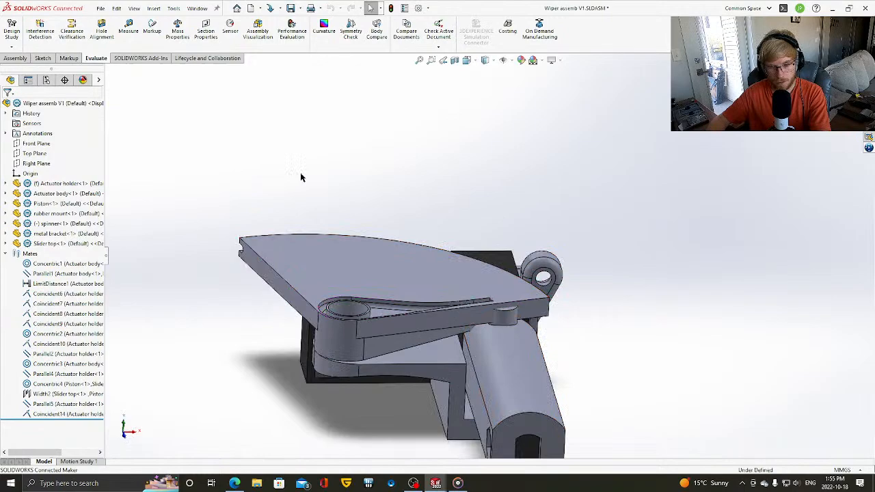
- Measure the gap between the Slider top's side face and the narrowed Actuator holder's facing wall, and close Measure
{"action": "left_click", "coordinate": [128, 31]}
{"action": "left_click", "coordinate": [482, 407]}
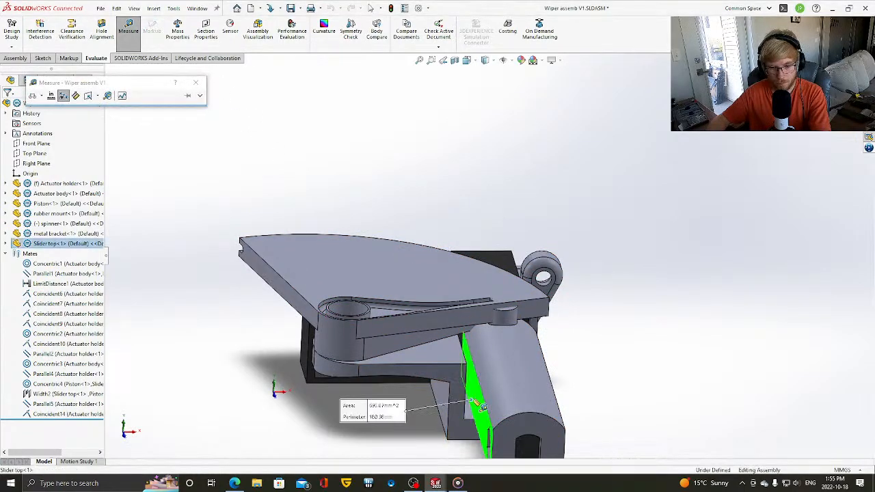
{"action": "scroll", "coordinate": [479, 397], "scroll_direction": "down", "scroll_amount": 5}
{"action": "left_click", "coordinate": [413, 302]}
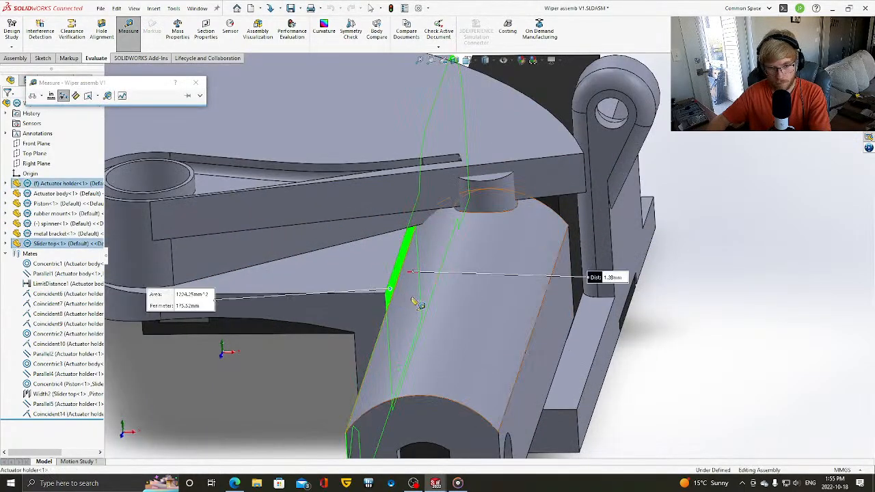
{"action": "left_click", "coordinate": [196, 83]}
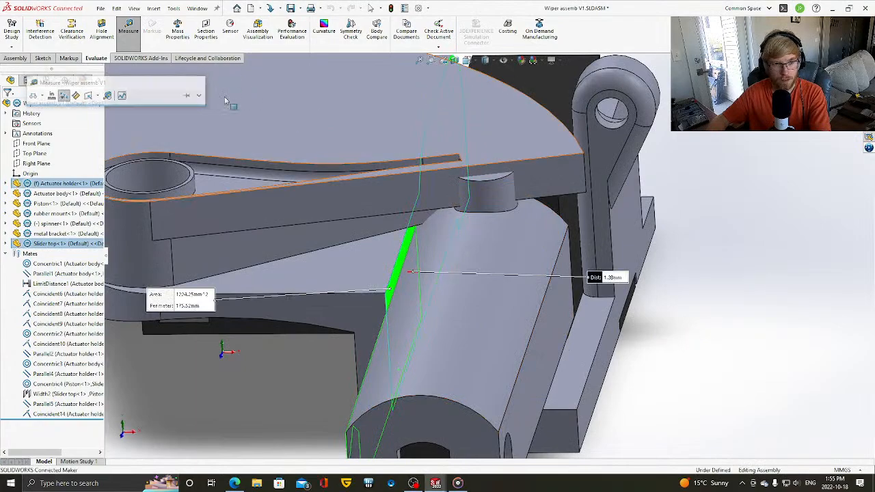
{"action": "left_click", "coordinate": [786, 260]}
- Examine the back end of the Actuator body and its mounting lug against the Actuator holder's base hole and walls
{"action": "scroll", "coordinate": [766, 246], "scroll_direction": "up", "scroll_amount": 5}
{"action": "middle_click_drag", "start_coordinate": [734, 195], "coordinate": [728, 229]}
{"action": "scroll", "coordinate": [623, 198], "scroll_direction": "up", "scroll_amount": 3}
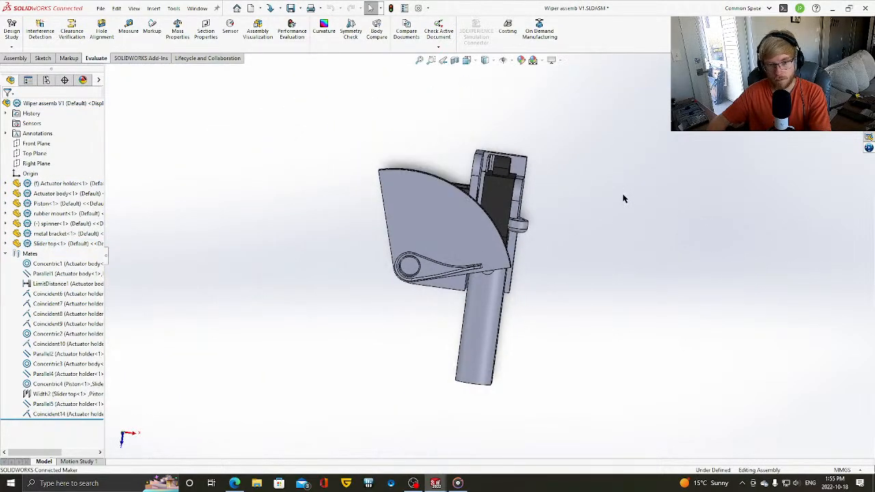
{"action": "middle_click_drag", "start_coordinate": [623, 197], "coordinate": [570, 179]}
{"action": "scroll", "coordinate": [571, 180], "scroll_direction": "down", "scroll_amount": 3}
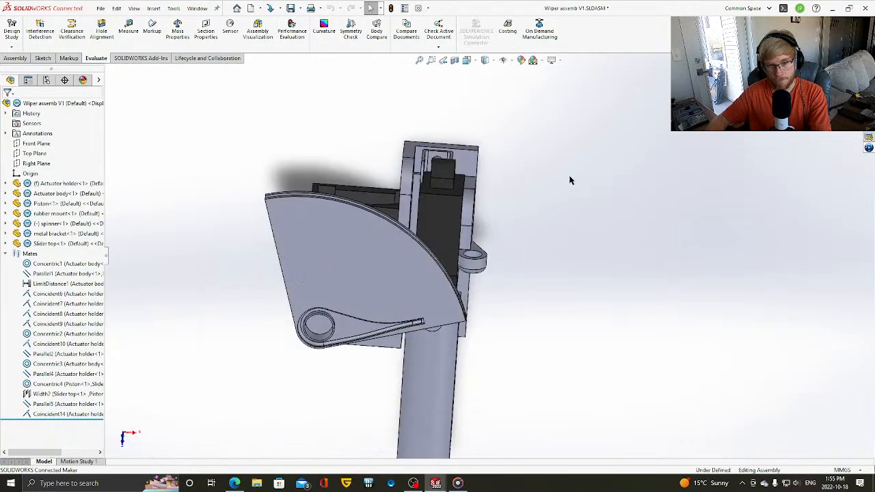
{"action": "scroll", "coordinate": [457, 167], "scroll_direction": "down", "scroll_amount": 3}
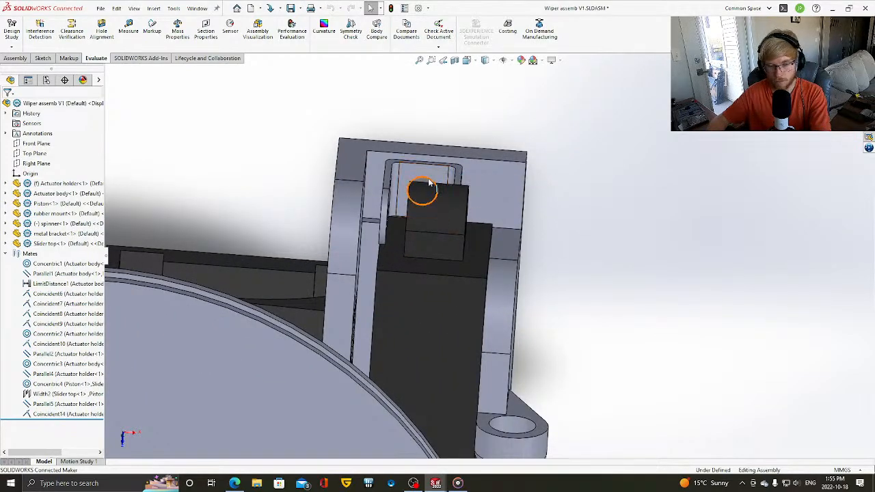
{"action": "middle_click_drag", "start_coordinate": [417, 183], "coordinate": [479, 233]}
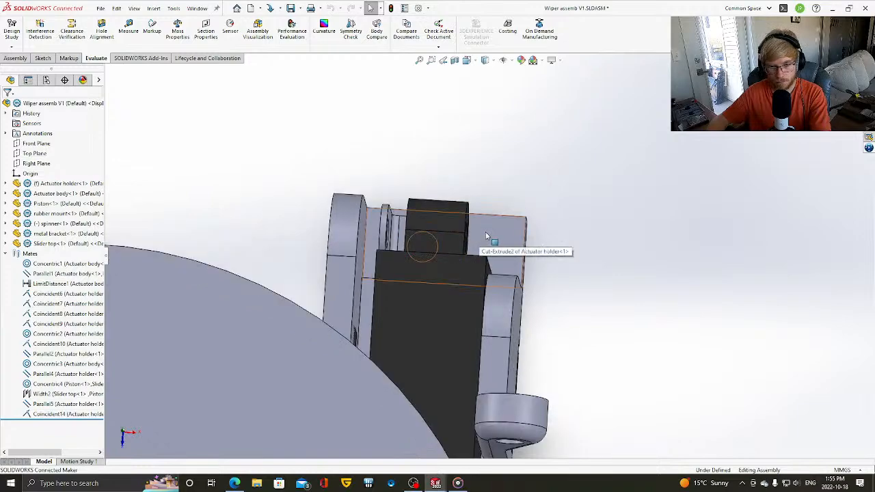
- Measure the width of the Actuator body along its back end edge, and close Measure
{"action": "mouse_move", "coordinate": [438, 485]}
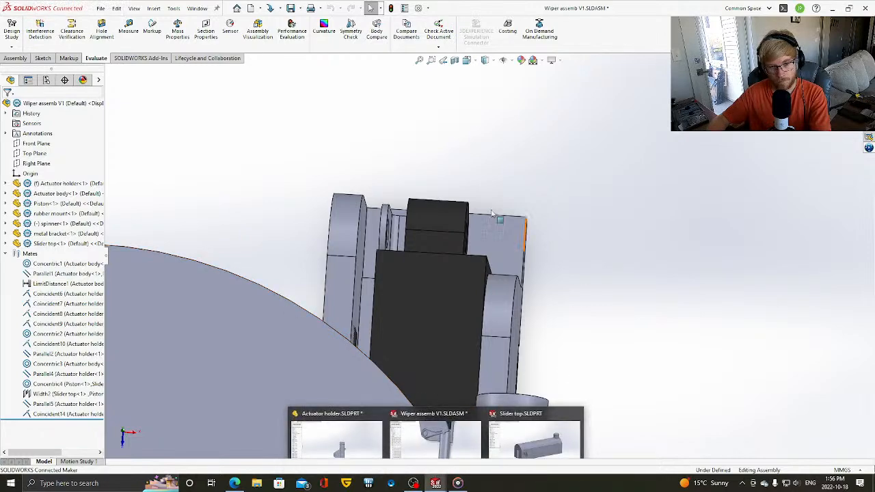
{"action": "left_click", "coordinate": [129, 27]}
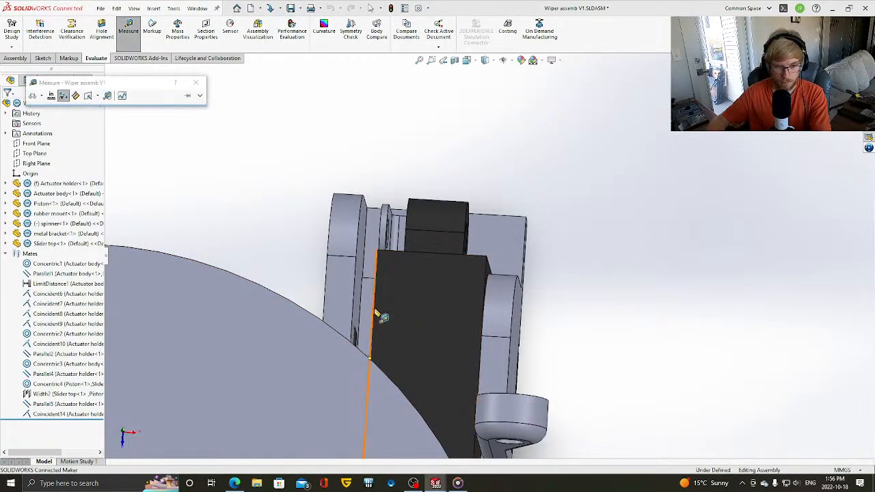
{"action": "left_click", "coordinate": [445, 251]}
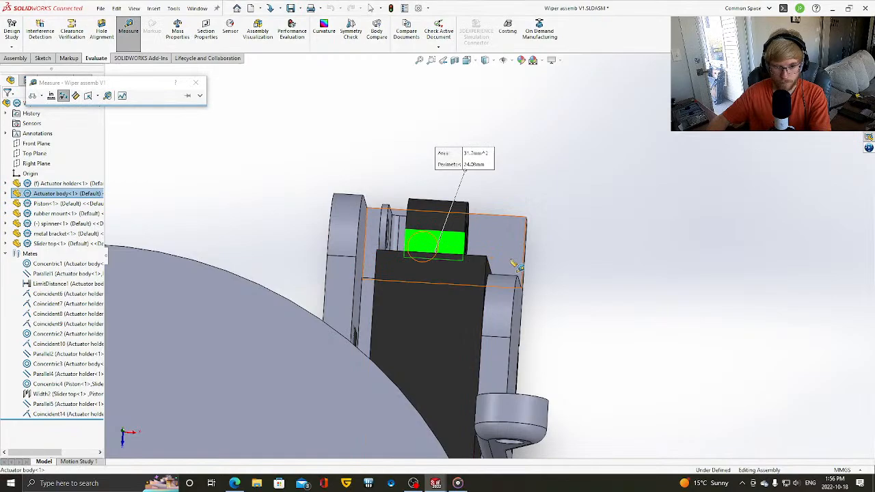
{"action": "left_click", "coordinate": [445, 244]}
{"action": "left_click", "coordinate": [477, 256]}
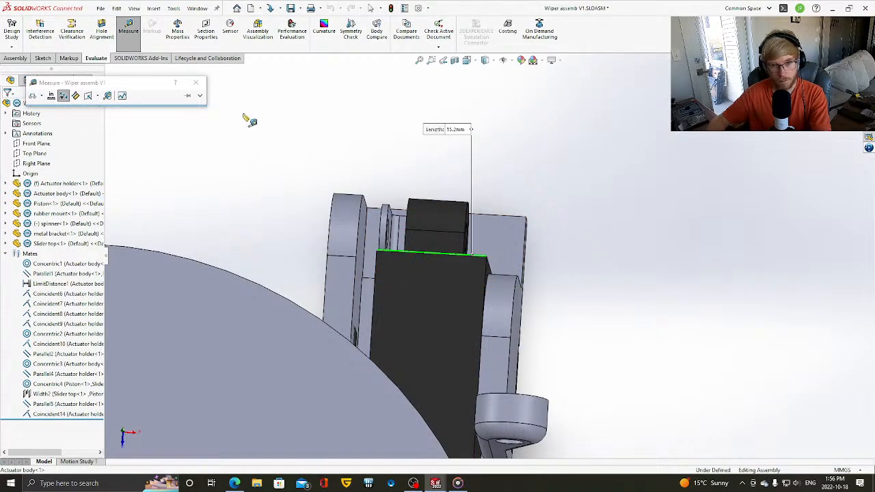
{"action": "left_click", "coordinate": [195, 82]}
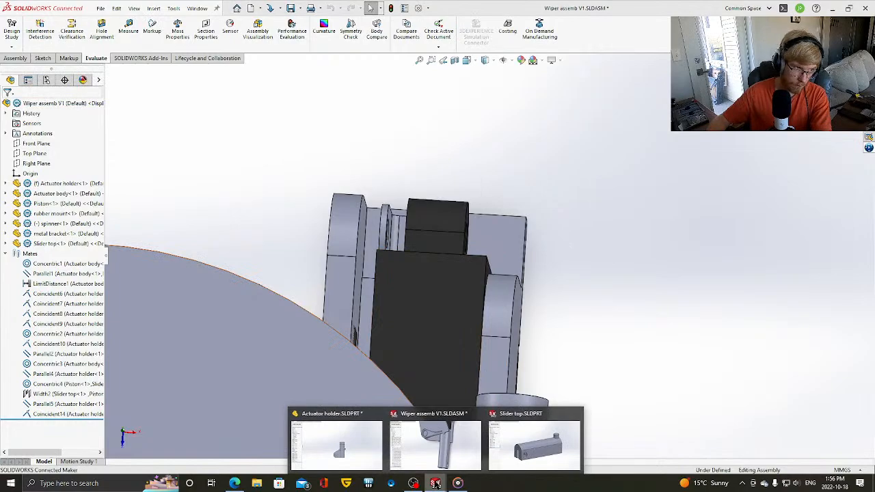
- Switch to the Actuator holder part, edit the Cut-Extrude1 sketch, and delete the hole's 8 mm horizontal position dimension
{"action": "left_click", "coordinate": [358, 440]}
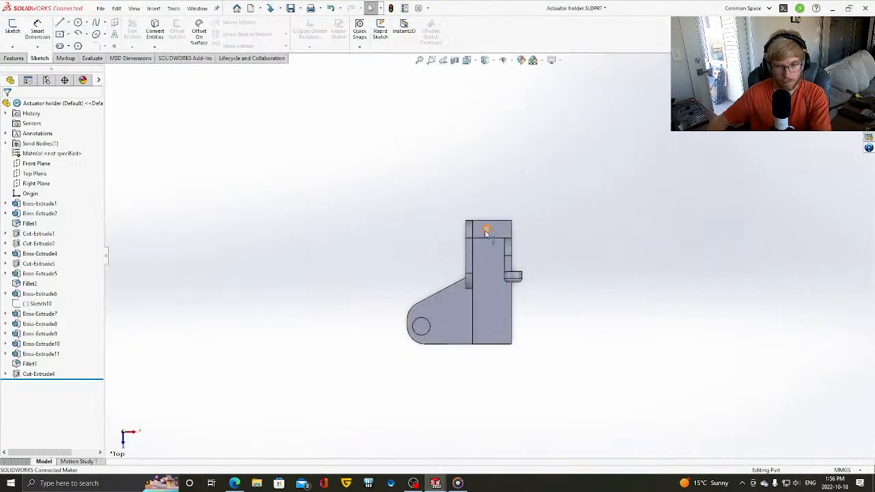
{"action": "left_click", "coordinate": [35, 233]}
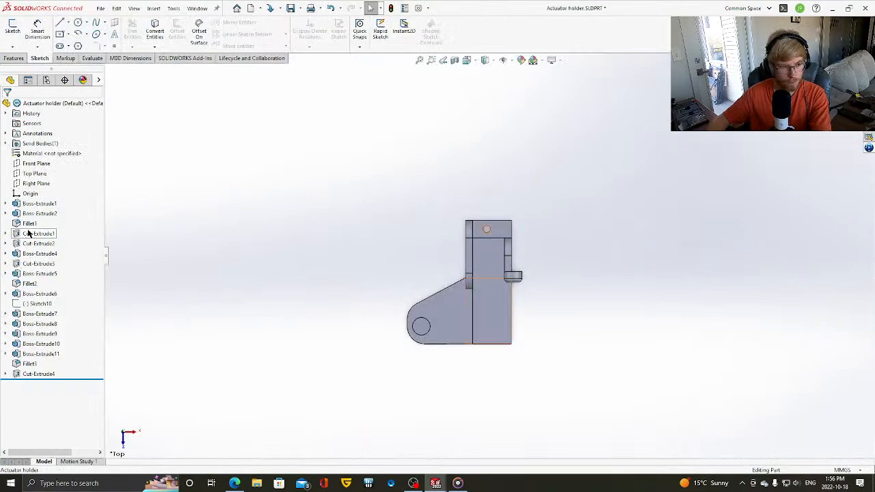
{"action": "left_click", "coordinate": [51, 202]}
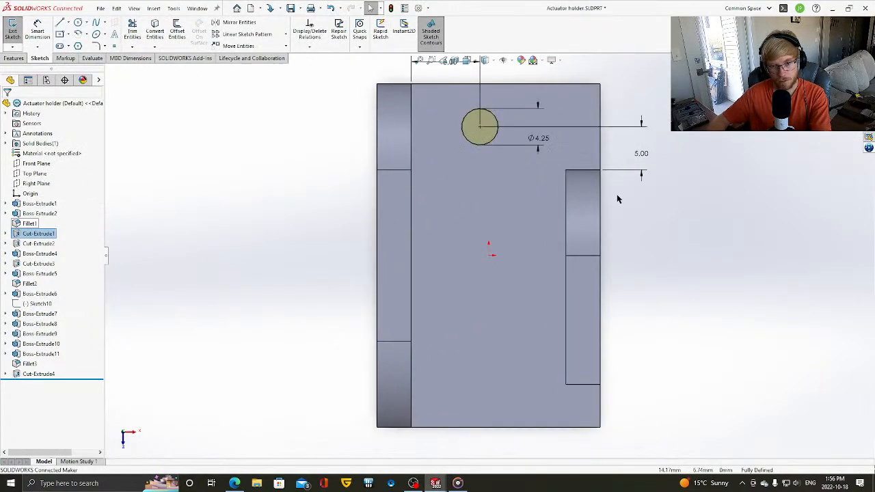
{"action": "scroll", "coordinate": [576, 147], "scroll_direction": "down", "scroll_amount": 3}
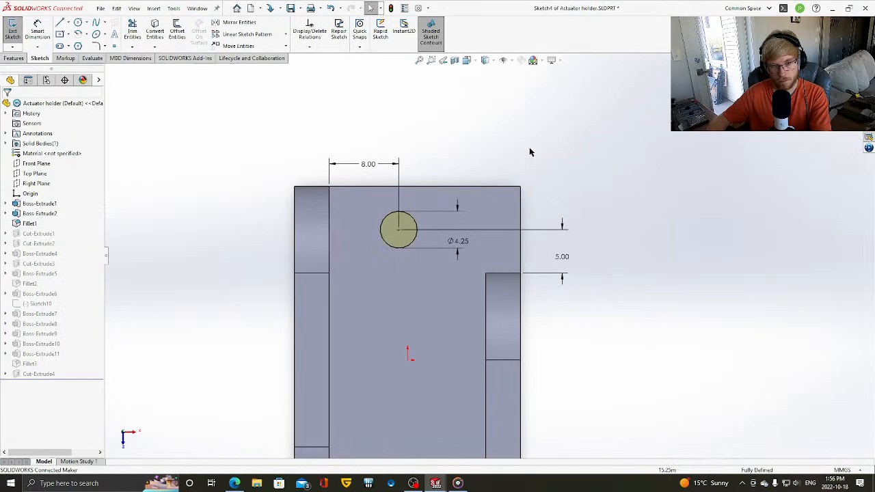
{"action": "left_click", "coordinate": [329, 177]}
{"action": "key", "text": "Delete"}
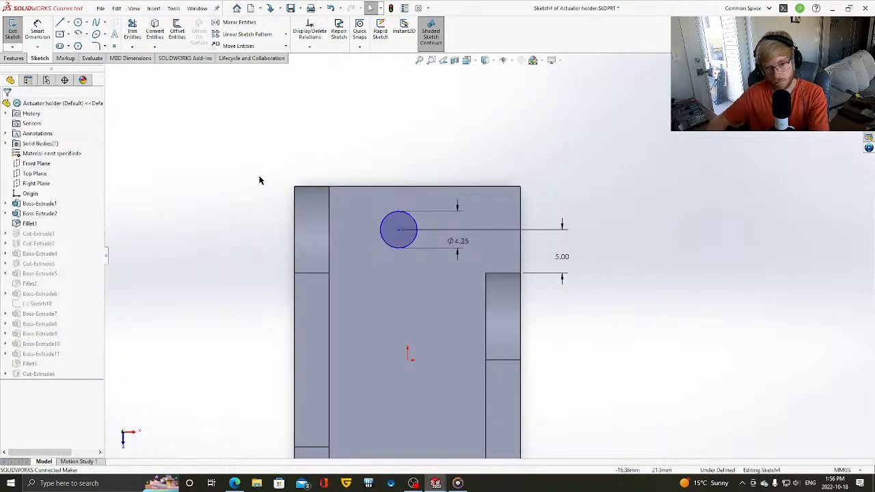
- Dimension the hole's centre from the shorter wall's inner edge as 15.2/2+0.5 mm, and exit the sketch
{"action": "right_click_drag", "start_coordinate": [260, 178], "coordinate": [285, 94]}
{"action": "left_click", "coordinate": [398, 230]}
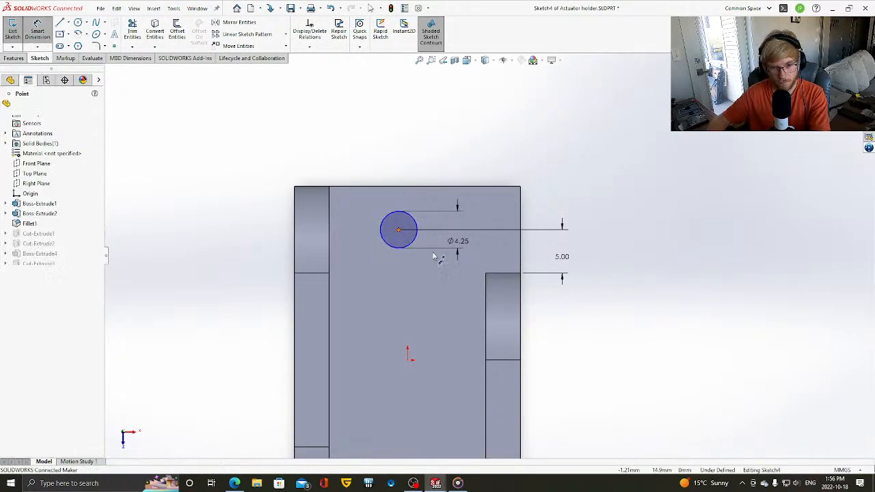
{"action": "left_click", "coordinate": [486, 304]}
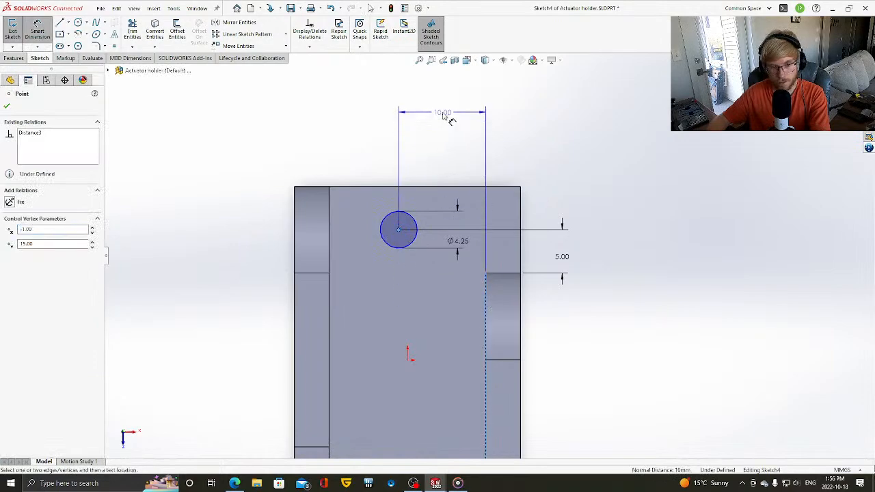
{"action": "left_click", "coordinate": [446, 116]}
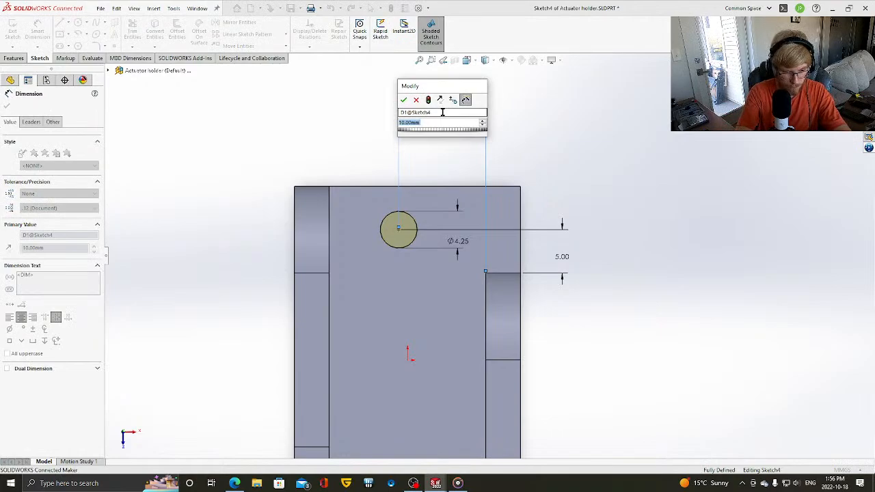
{"action": "type", "text": "15."}
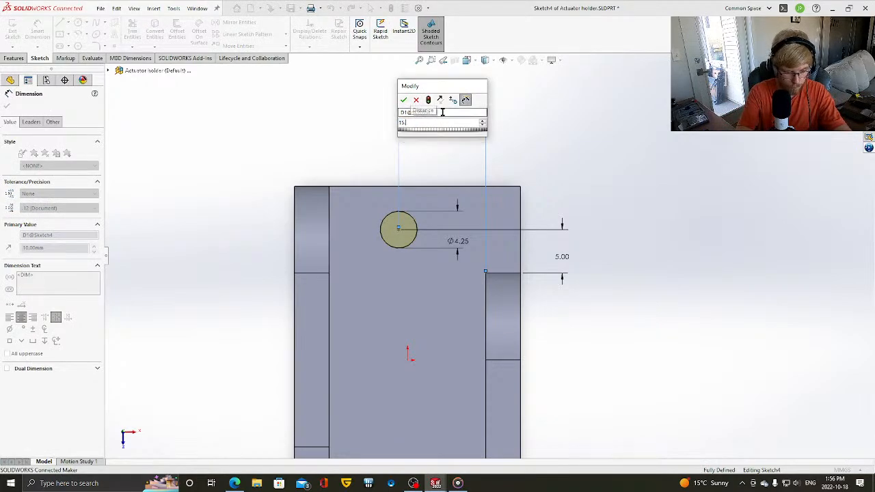
{"action": "type", "text": "2"}
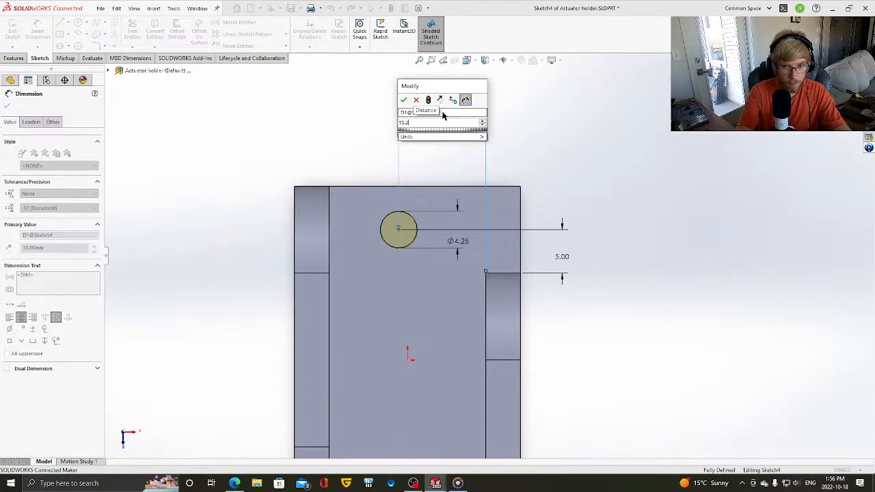
{"action": "type", "text": "/2"}
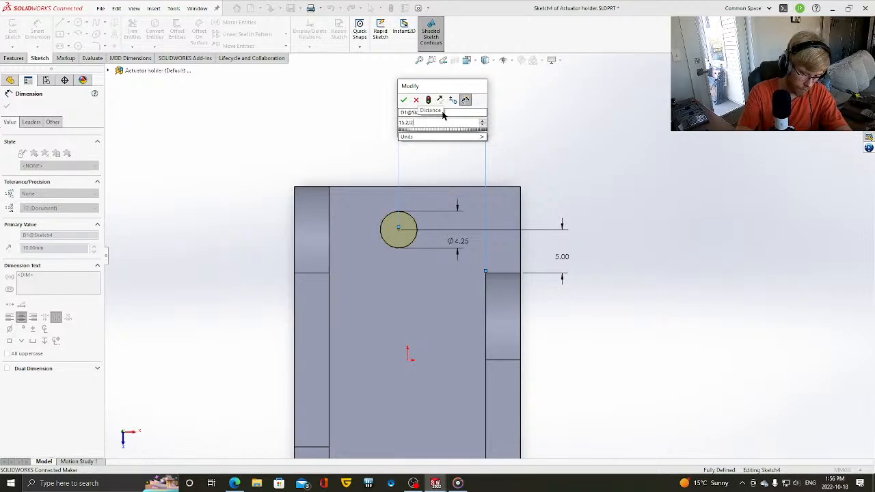
{"action": "type", "text": "+0"}
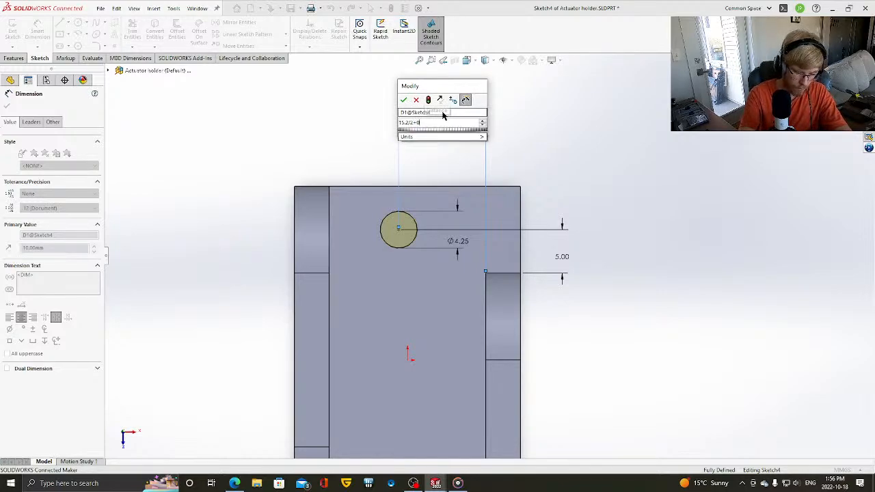
{"action": "type", "text": ".5"}
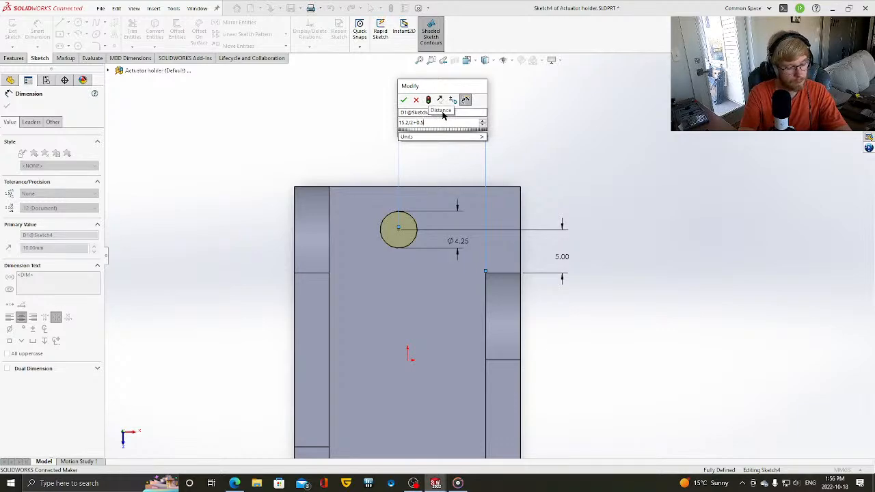
{"action": "key", "text": "Return"}
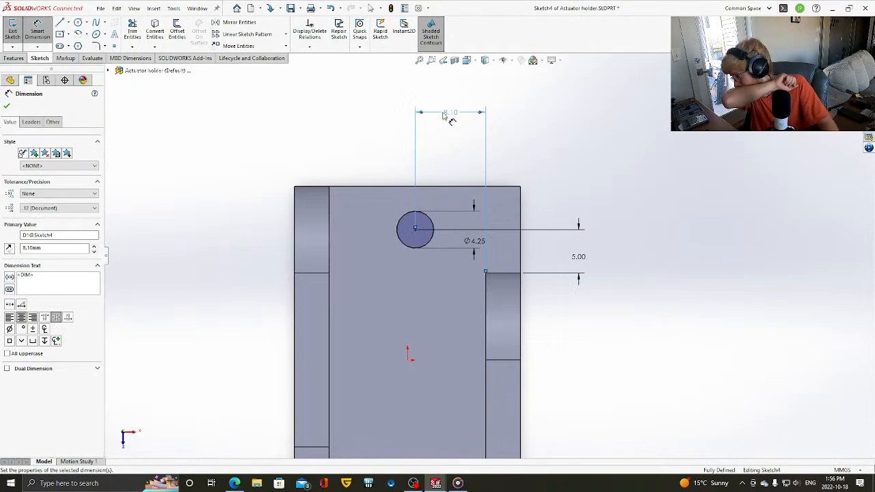
{"action": "left_click", "coordinate": [9, 107]}
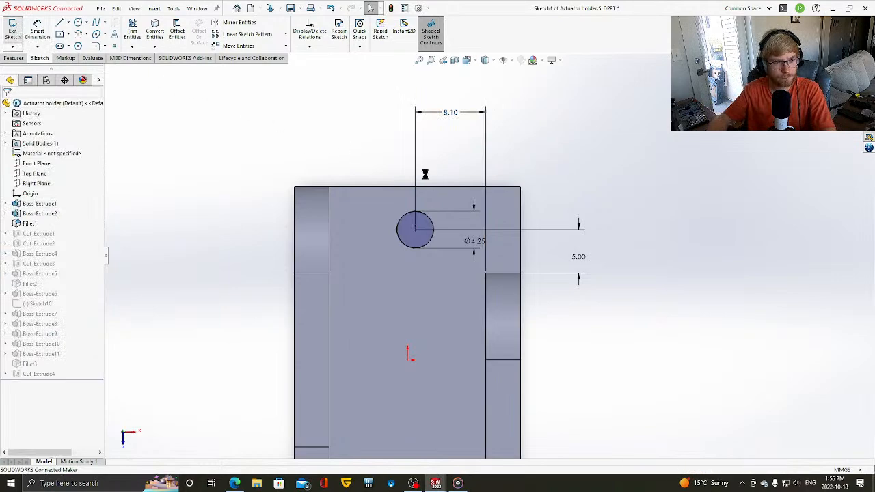
{"action": "left_click", "coordinate": [12, 31]}
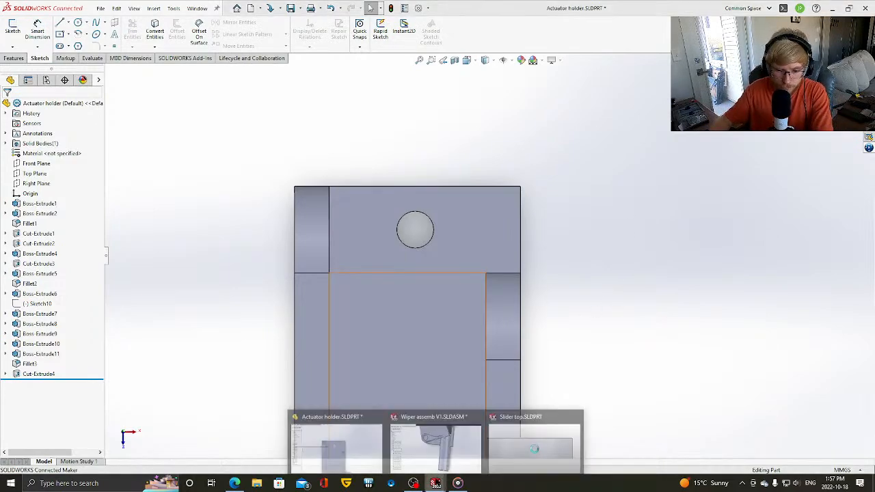
- Return to the Wiper assemb V1 assembly, rebuild it, and check the Actuator body's lug against the metal bracket
{"action": "left_click", "coordinate": [433, 446]}
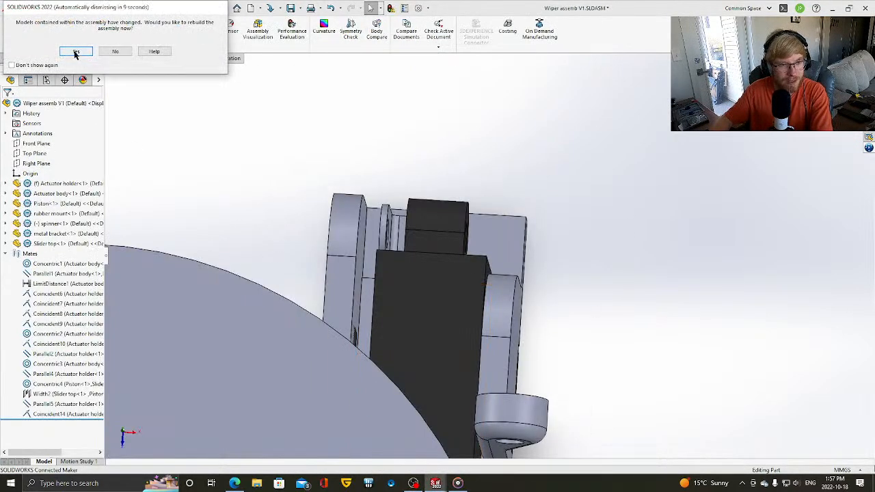
{"action": "left_click", "coordinate": [76, 54]}
{"action": "scroll", "coordinate": [577, 229], "scroll_direction": "up", "scroll_amount": 2}
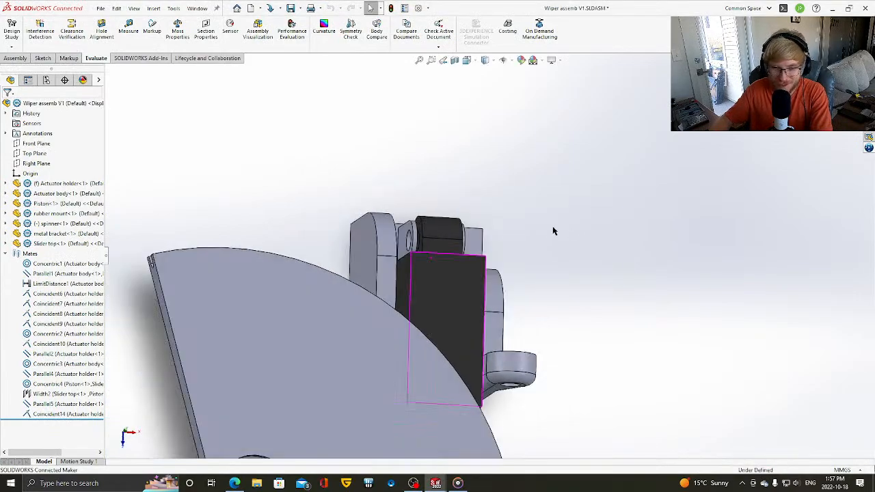
{"action": "middle_click_drag", "start_coordinate": [553, 230], "coordinate": [461, 233]}
{"action": "scroll", "coordinate": [461, 232], "scroll_direction": "down", "scroll_amount": 5}
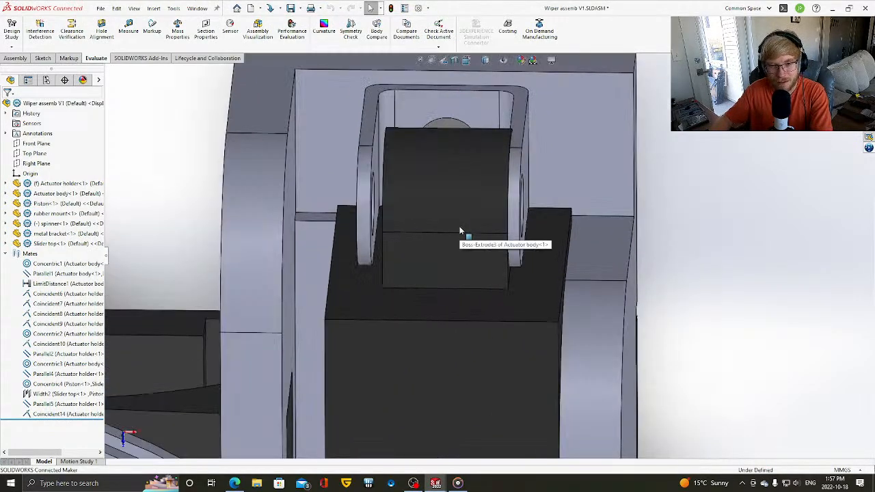
- Delete the Coincident14 mate that holds the Actuator body against the Actuator holder's wall
{"action": "left_click", "coordinate": [56, 415]}
{"action": "key", "text": "Delete"}
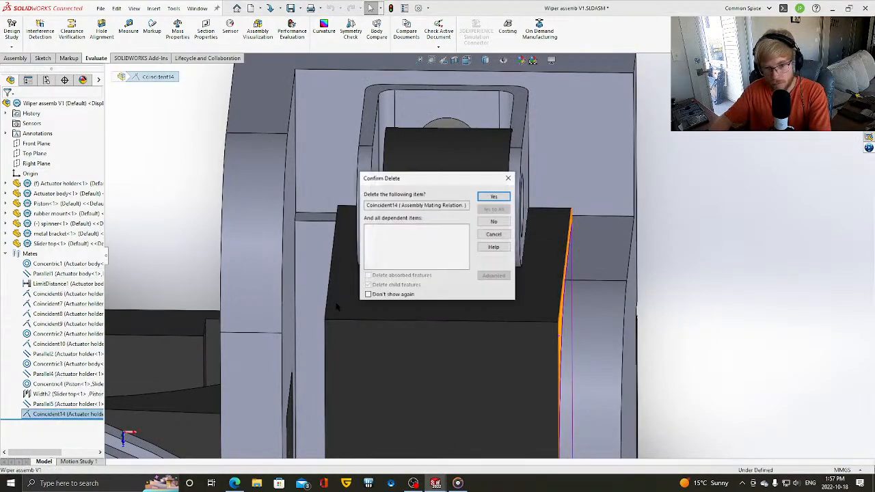
{"action": "left_click", "coordinate": [494, 196]}
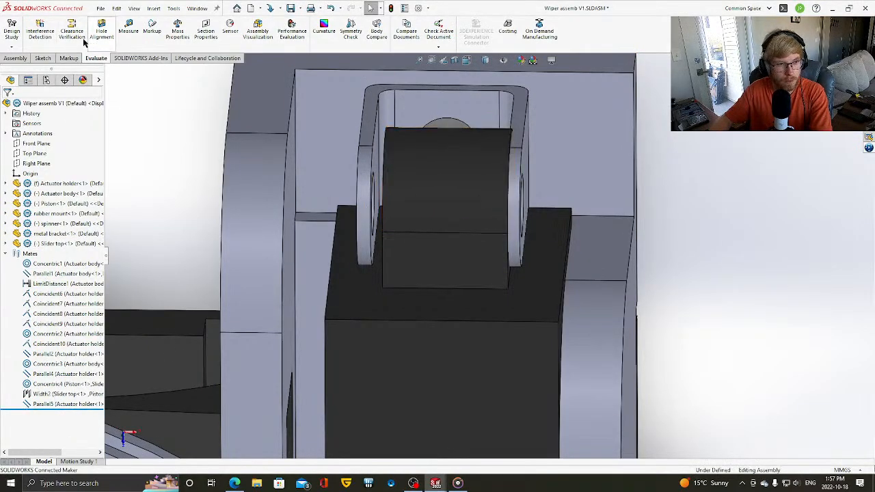
- Add a centered Width mate between the metal bracket's inner faces and the side faces of the Actuator body's lug
{"action": "left_click", "coordinate": [15, 58]}
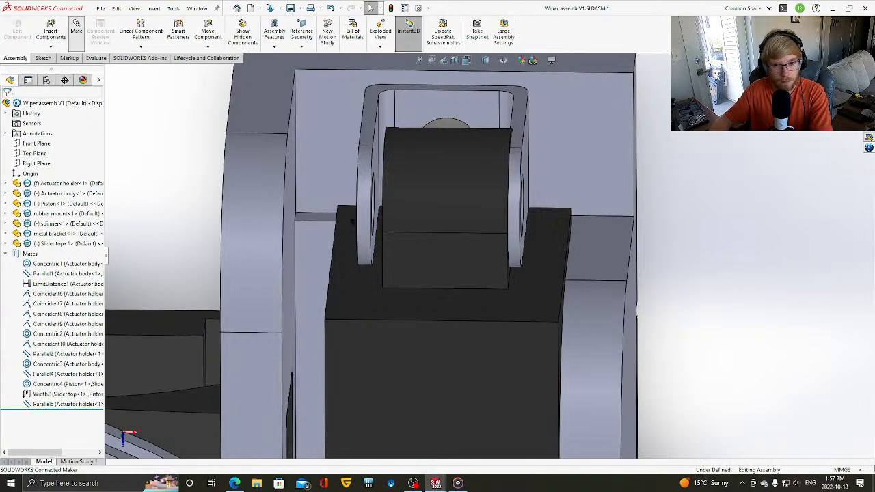
{"action": "left_click", "coordinate": [28, 123]}
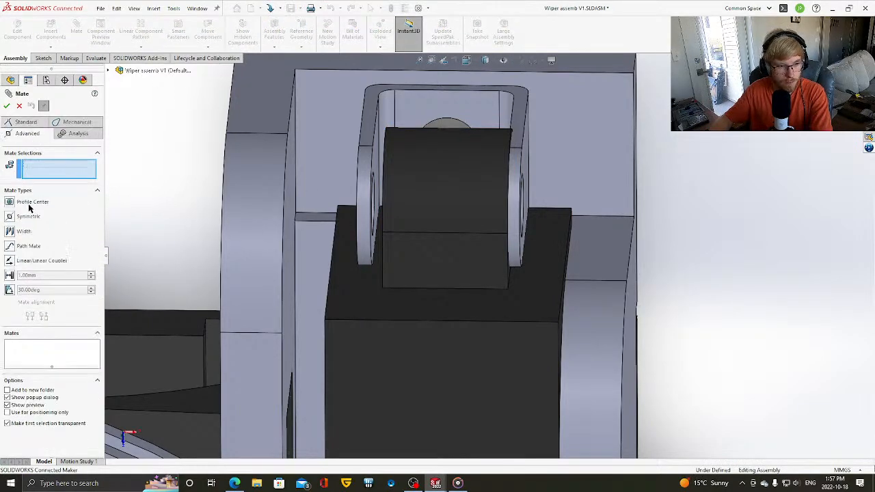
{"action": "left_click", "coordinate": [13, 233]}
{"action": "middle_click_drag", "start_coordinate": [432, 258], "coordinate": [342, 254]}
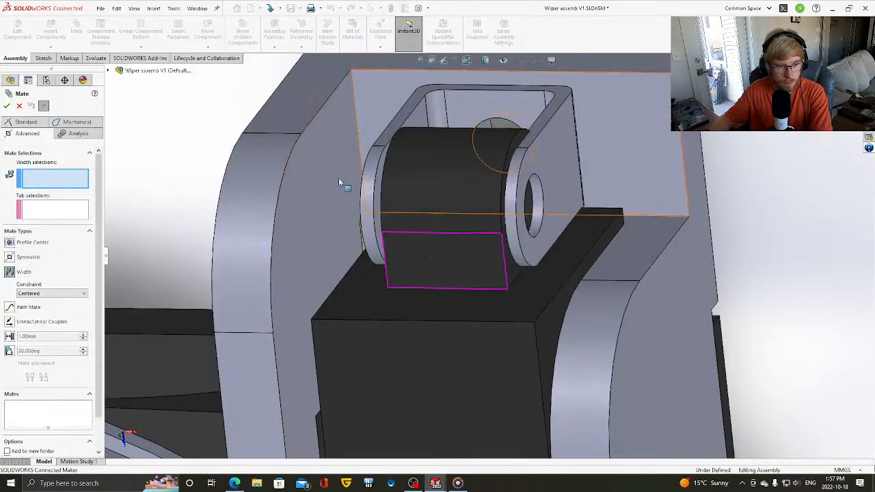
{"action": "left_click", "coordinate": [380, 187]}
{"action": "middle_click_drag", "start_coordinate": [381, 186], "coordinate": [558, 180]}
{"action": "left_click", "coordinate": [479, 127]}
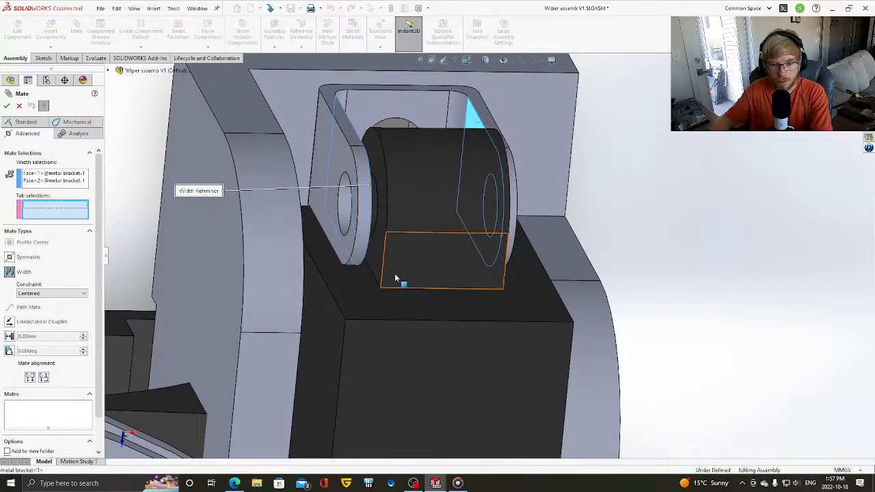
{"action": "left_click", "coordinate": [376, 269]}
{"action": "middle_click_drag", "start_coordinate": [376, 269], "coordinate": [527, 274]}
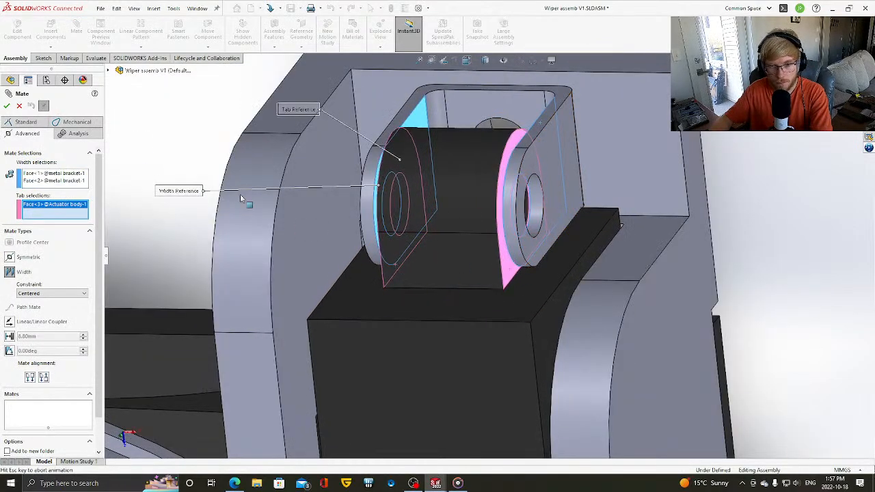
{"action": "left_click", "coordinate": [6, 106]}
{"action": "left_click", "coordinate": [19, 107]}
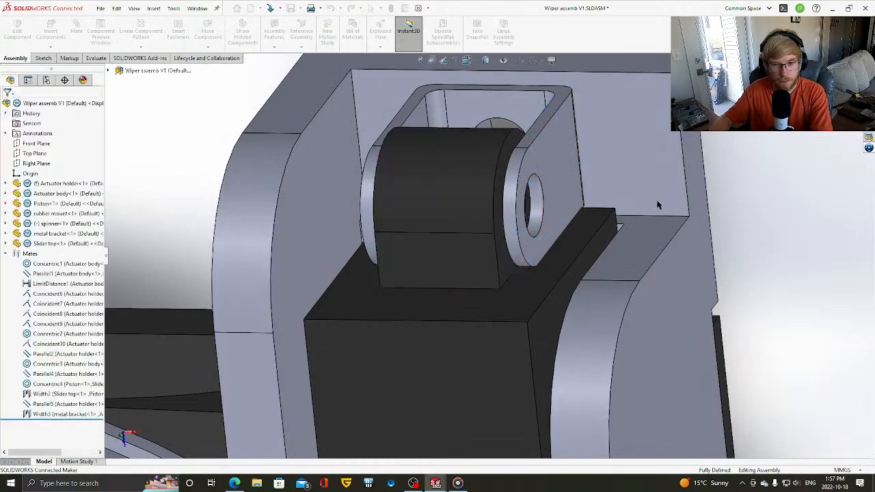
- Measure the distance between the Slider top's side face and the adjacent inner wall face of the Actuator holder
{"action": "scroll", "coordinate": [661, 203], "scroll_direction": "up", "scroll_amount": 3}
{"action": "middle_click_drag", "start_coordinate": [660, 203], "coordinate": [782, 202]}
{"action": "scroll", "coordinate": [676, 275], "scroll_direction": "up", "scroll_amount": 3}
{"action": "middle_click_drag", "start_coordinate": [572, 307], "coordinate": [471, 356]}
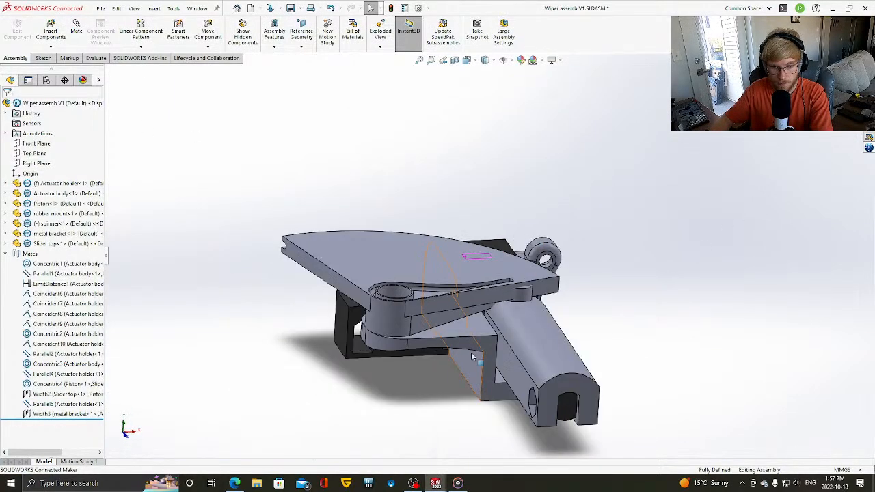
{"action": "left_click", "coordinate": [89, 59]}
{"action": "left_click", "coordinate": [129, 31]}
{"action": "left_click", "coordinate": [523, 382]}
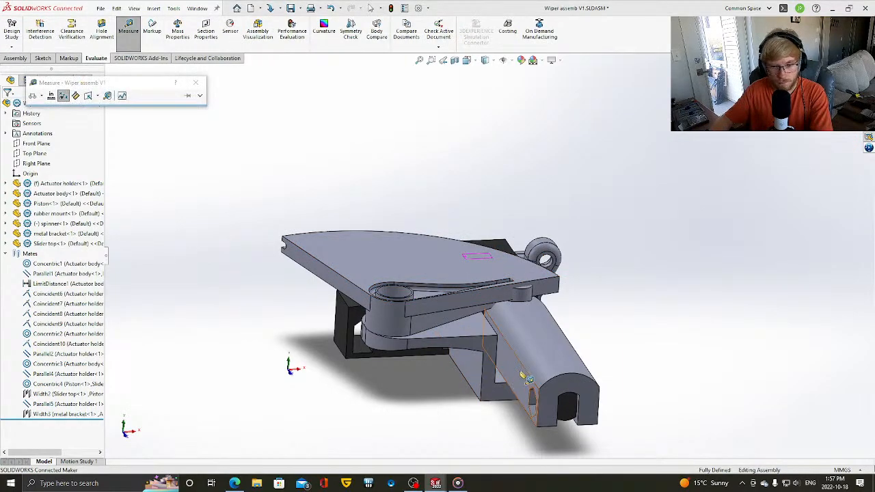
{"action": "scroll", "coordinate": [521, 385], "scroll_direction": "down", "scroll_amount": 5}
{"action": "middle_click_drag", "start_coordinate": [515, 376], "coordinate": [433, 201]}
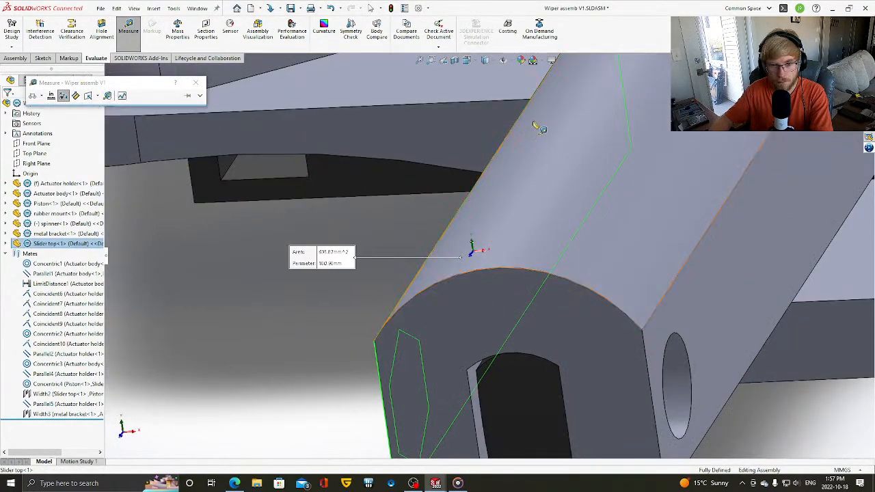
{"action": "scroll", "coordinate": [648, 313], "scroll_direction": "up", "scroll_amount": 3}
{"action": "scroll", "coordinate": [807, 371], "scroll_direction": "up", "scroll_amount": 1}
{"action": "middle_click_drag", "start_coordinate": [592, 198], "coordinate": [721, 454]}
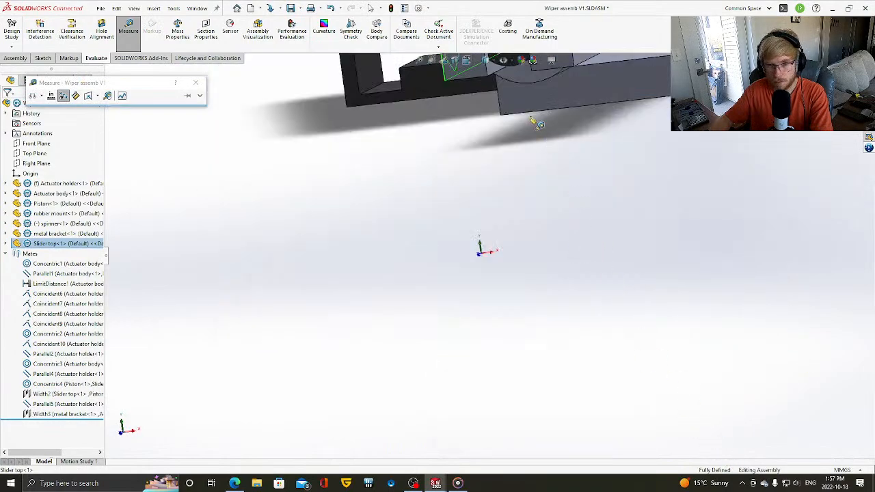
{"action": "scroll", "coordinate": [555, 121], "scroll_direction": "down", "scroll_amount": 4}
{"action": "left_click", "coordinate": [604, 284]}
{"action": "middle_click_drag", "start_coordinate": [605, 284], "coordinate": [598, 273]}
{"action": "scroll", "coordinate": [513, 164], "scroll_direction": "up", "scroll_amount": 4}
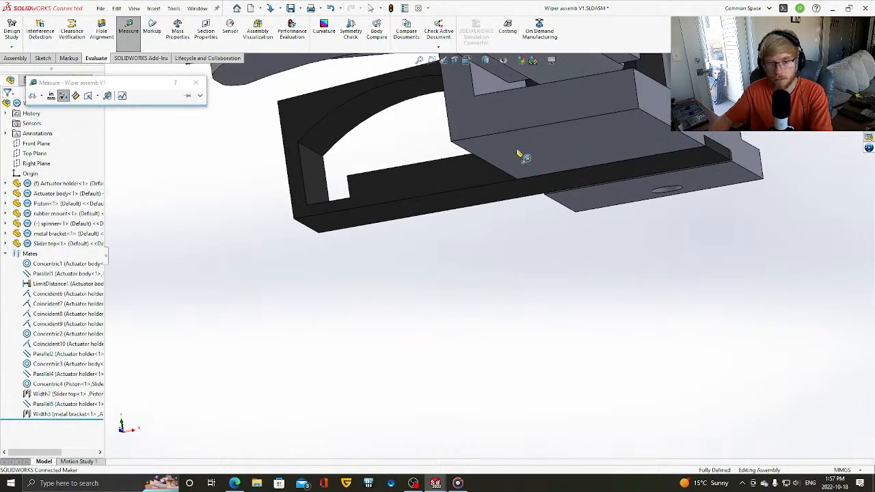
{"action": "left_click", "coordinate": [516, 102]}
{"action": "scroll", "coordinate": [572, 242], "scroll_direction": "up", "scroll_amount": 5}
{"action": "middle_click_drag", "start_coordinate": [572, 242], "coordinate": [527, 230]}
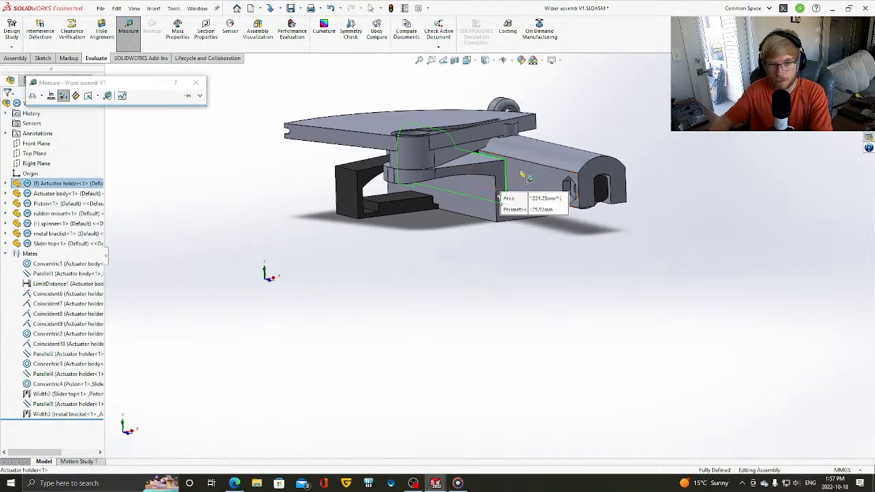
{"action": "left_click", "coordinate": [522, 175]}
{"action": "scroll", "coordinate": [560, 264], "scroll_direction": "up", "scroll_amount": 2}
{"action": "middle_click_drag", "start_coordinate": [558, 256], "coordinate": [527, 263]}
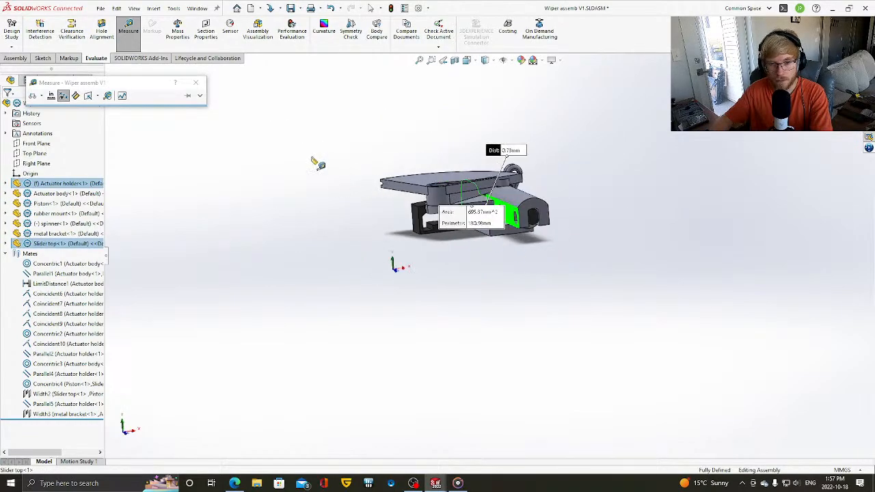
{"action": "left_click", "coordinate": [198, 83]}
{"action": "key", "text": "Escape"}
- In the Actuator holder part, set the bracket hole's distance from the shorter wall's inner edge to 8 mm and exit the sketch
{"action": "mouse_move", "coordinate": [520, 184]}
{"action": "middle_mouse_down"}
{"action": "mouse_move", "coordinate": [566, 183]}
{"action": "mouse_move", "coordinate": [569, 175]}
{"action": "mouse_move", "coordinate": [529, 166]}
{"action": "mouse_move", "coordinate": [530, 179]}
{"action": "middle_mouse_up"}
{"action": "scroll", "coordinate": [530, 180], "scroll_direction": "down", "scroll_amount": 6}
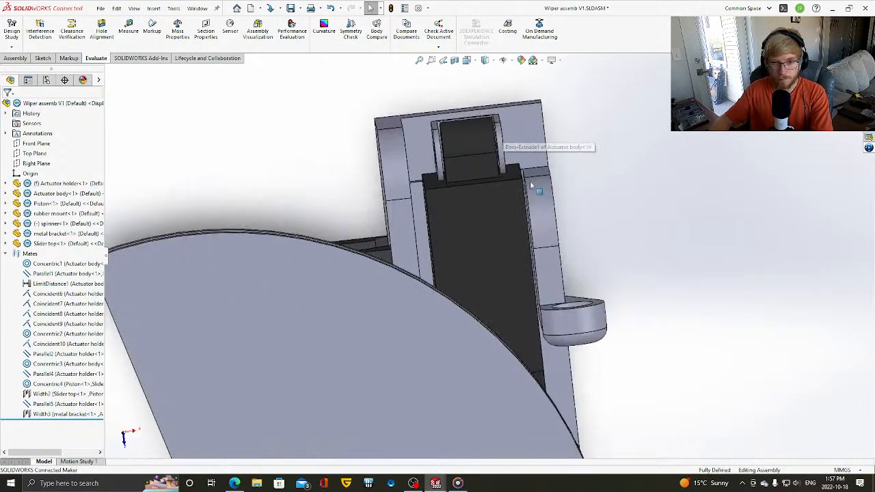
{"action": "middle_click_drag", "start_coordinate": [647, 277], "coordinate": [623, 267]}
{"action": "scroll", "coordinate": [623, 267], "scroll_direction": "up", "scroll_amount": 4}
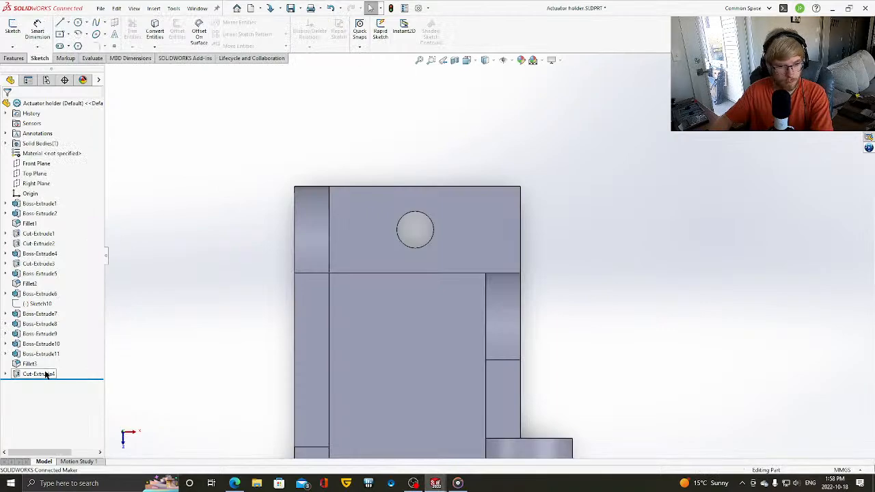
{"action": "left_click", "coordinate": [38, 233]}
{"action": "left_click", "coordinate": [56, 205]}
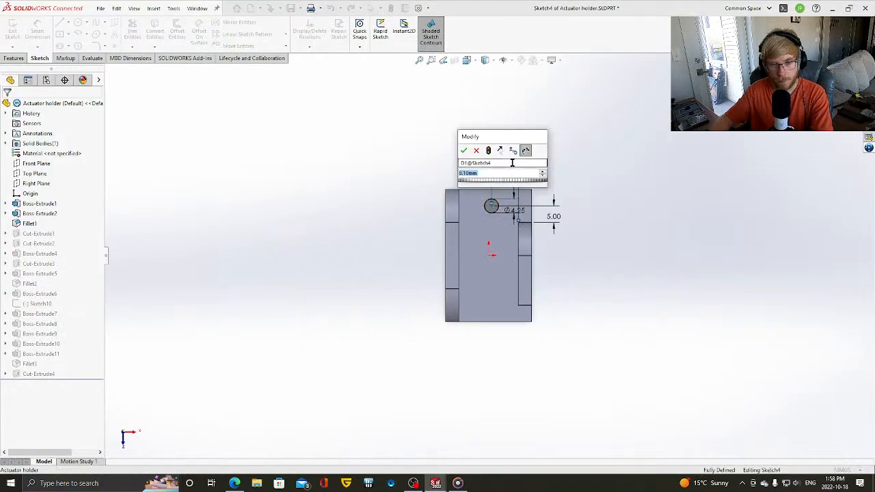
{"action": "type", "text": "8"}
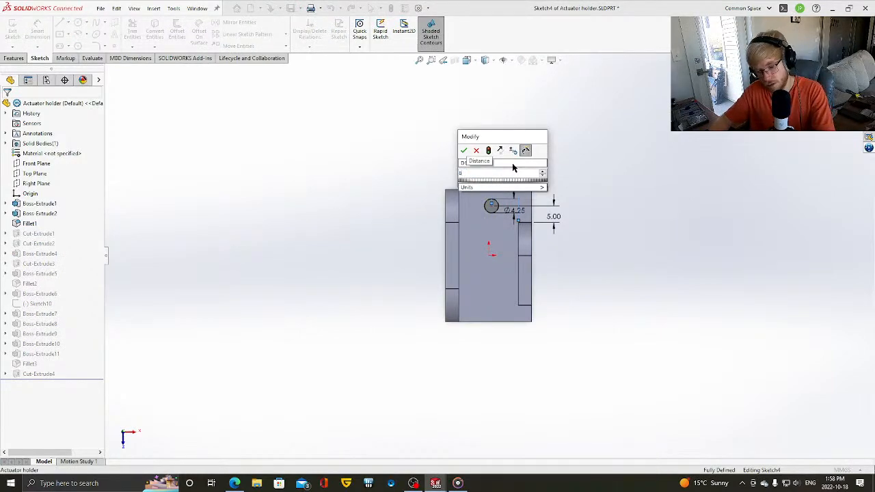
{"action": "key", "text": "Return"}
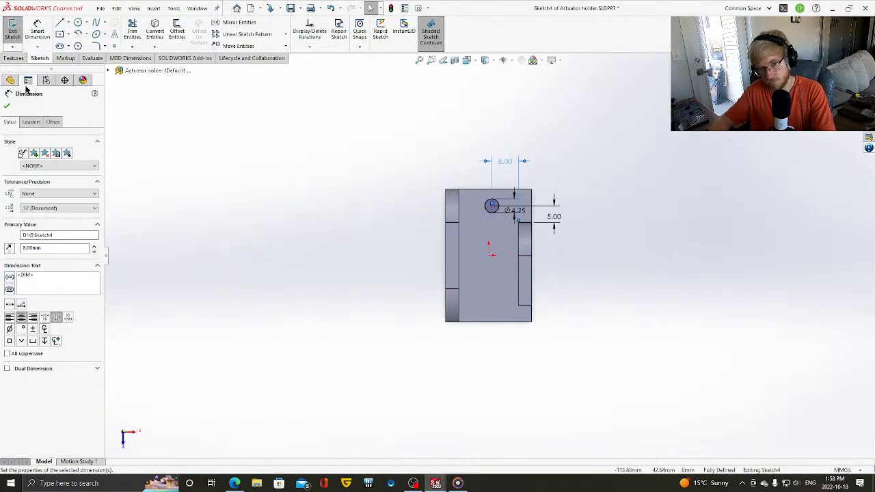
{"action": "left_click", "coordinate": [8, 106]}
{"action": "left_click", "coordinate": [12, 30]}
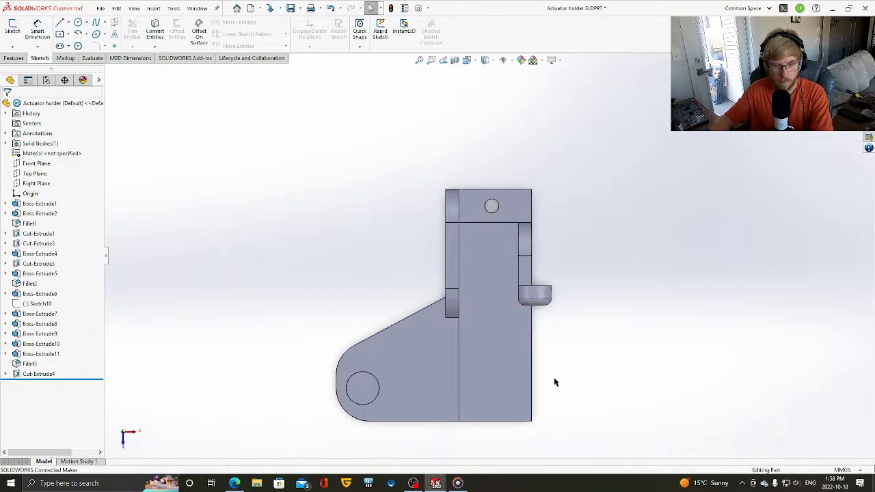
- Return to the Wiper assemb V1 assembly, rebuild it, and check the Slider top's fit in the Actuator holder
{"action": "left_click", "coordinate": [396, 433]}
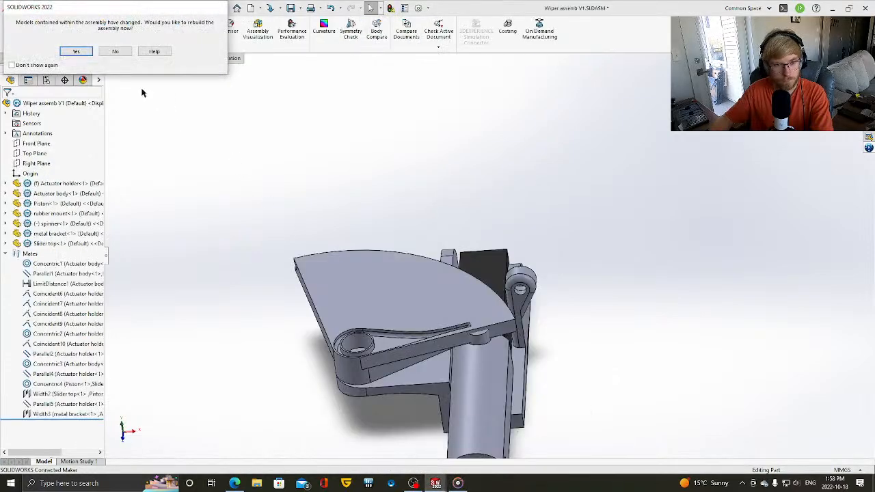
{"action": "left_click", "coordinate": [75, 51]}
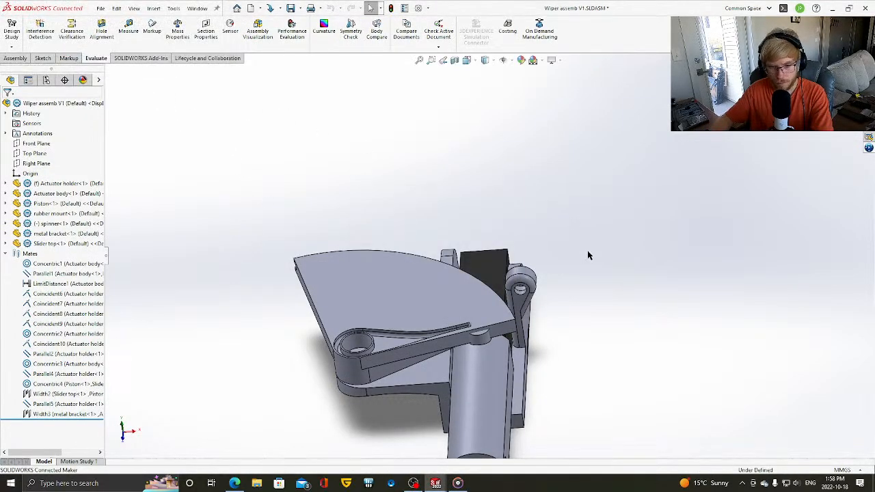
{"action": "scroll", "coordinate": [587, 250], "scroll_direction": "up", "scroll_amount": 3}
{"action": "middle_click_drag", "start_coordinate": [596, 258], "coordinate": [534, 296]}
{"action": "scroll", "coordinate": [532, 294], "scroll_direction": "down", "scroll_amount": 3}
{"action": "scroll", "coordinate": [518, 294], "scroll_direction": "up", "scroll_amount": 4}
{"action": "scroll", "coordinate": [534, 296], "scroll_direction": "down", "scroll_amount": 3}
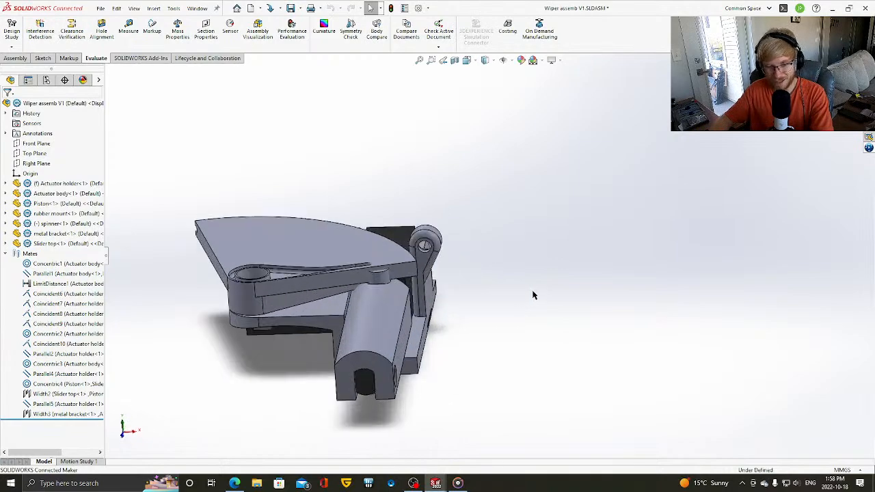
{"action": "scroll", "coordinate": [473, 295], "scroll_direction": "down", "scroll_amount": 2}
{"action": "scroll", "coordinate": [461, 290], "scroll_direction": "up", "scroll_amount": 3}
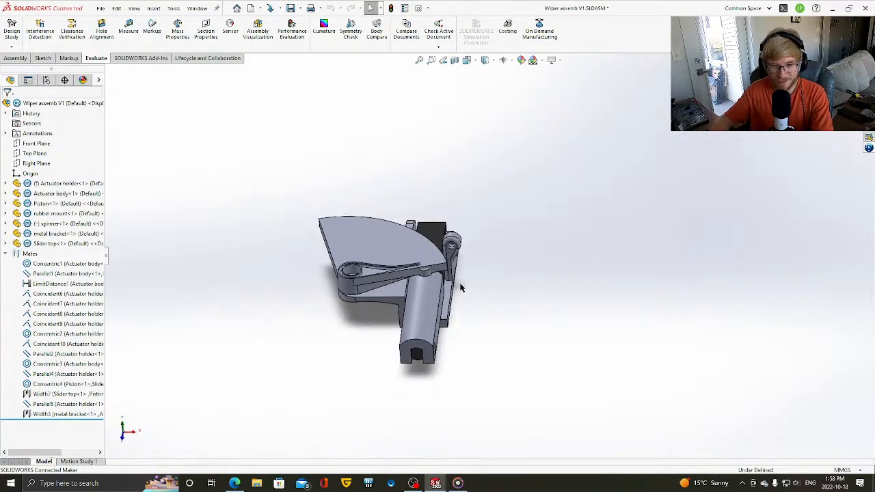
{"action": "scroll", "coordinate": [461, 289], "scroll_direction": "down", "scroll_amount": 3}
- Rotate the spinner about its pivot over the Slider top and check its curved edge from above
{"action": "left_click_drag", "start_coordinate": [404, 238], "coordinate": [434, 282]}
{"action": "scroll", "coordinate": [545, 307], "scroll_direction": "up", "scroll_amount": 2}
{"action": "key", "text": "Up"}
{"action": "left_click", "coordinate": [545, 306]}
{"action": "key", "text": "Down"}
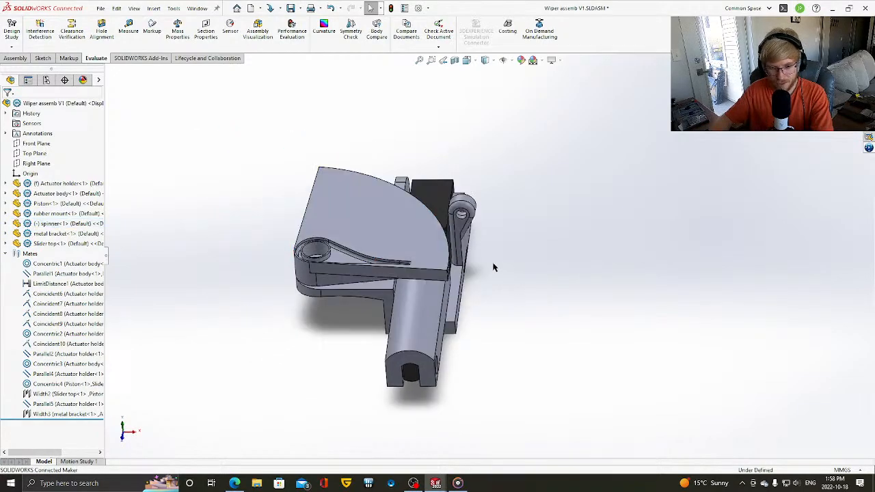
{"action": "key", "text": "Right"}
{"action": "key", "text": "Down"}
{"action": "key", "text": "Left"}
{"action": "scroll", "coordinate": [454, 251], "scroll_direction": "down", "scroll_amount": 4}
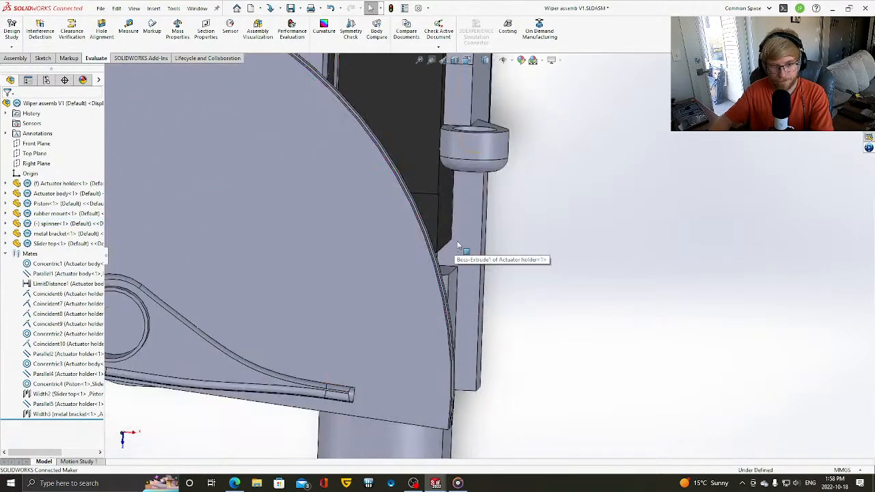
- Inspect the eyelet post on the Actuator holder against the spinner's grooved edge from the side and front
{"action": "scroll", "coordinate": [454, 253], "scroll_direction": "up", "scroll_amount": 3}
{"action": "scroll", "coordinate": [503, 275], "scroll_direction": "up", "scroll_amount": 3}
{"action": "middle_click_drag", "start_coordinate": [492, 236], "coordinate": [502, 271]}
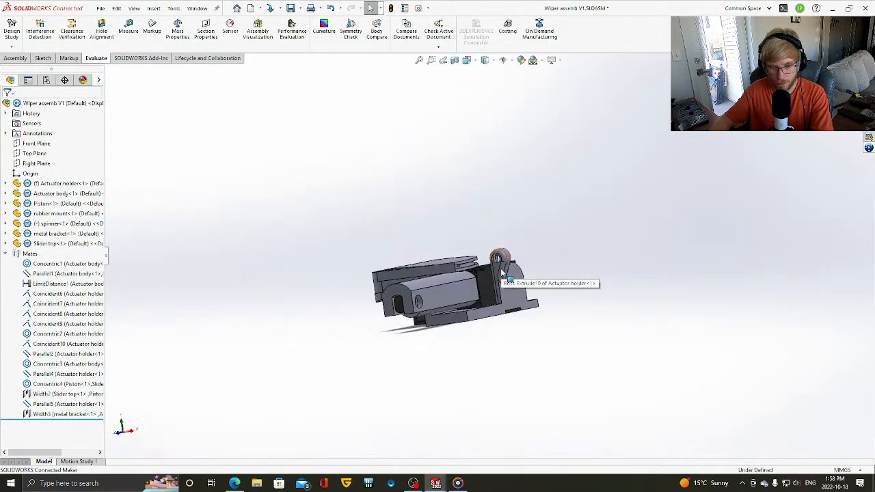
{"action": "scroll", "coordinate": [502, 268], "scroll_direction": "down", "scroll_amount": 6}
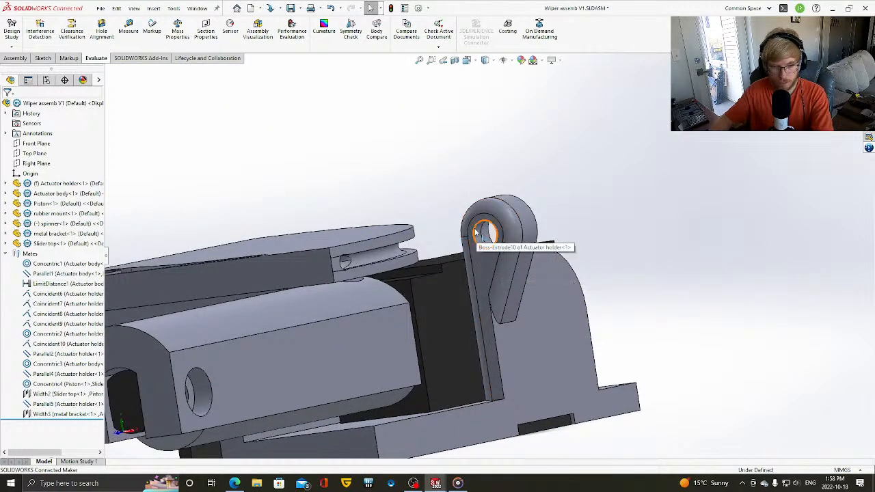
{"action": "middle_click_drag", "start_coordinate": [475, 232], "coordinate": [563, 321]}
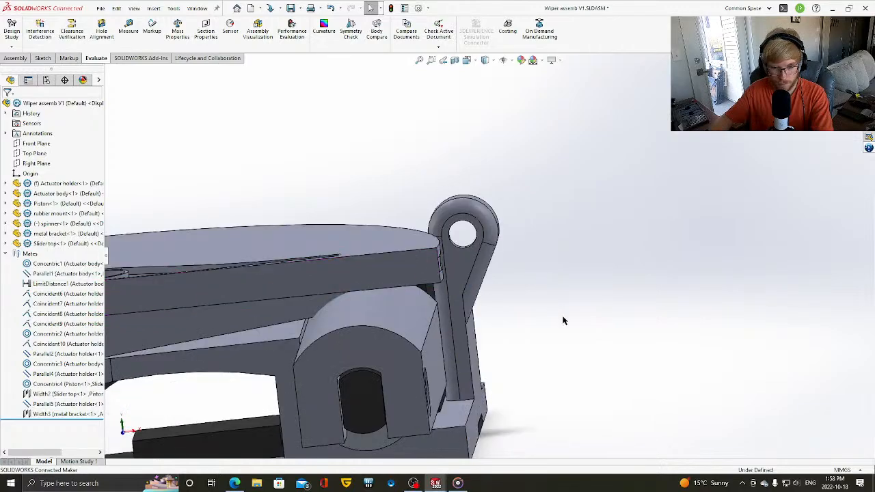
{"action": "scroll", "coordinate": [563, 321], "scroll_direction": "up", "scroll_amount": 3}
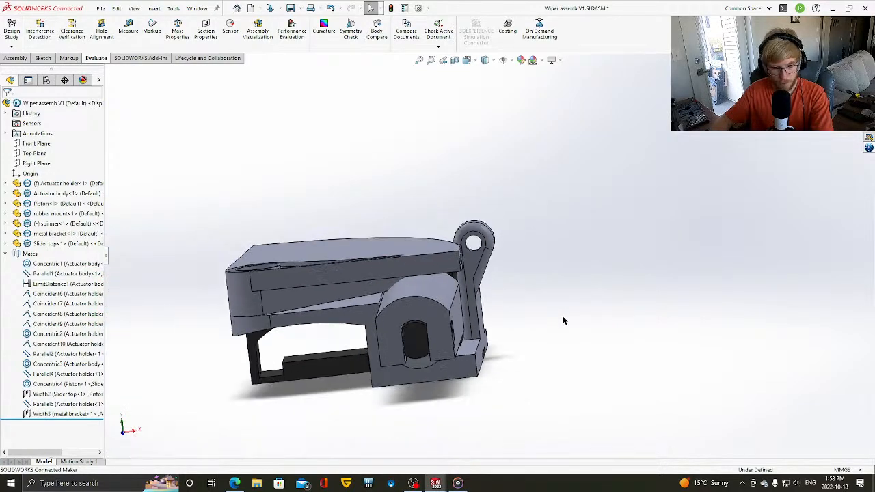
{"action": "middle_click_drag", "start_coordinate": [491, 321], "coordinate": [579, 331]}
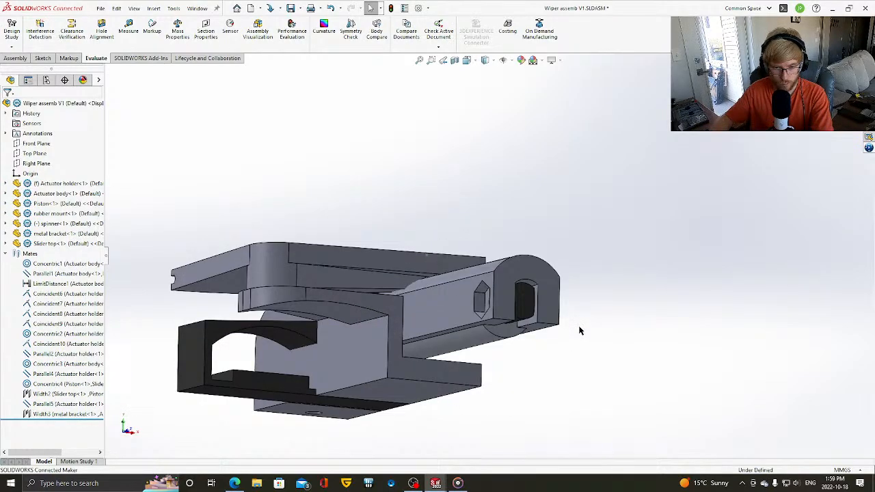
- Examine the whole wiper assembly from below, from the sides and from above, around the spinner and Actuator body
{"action": "middle_click_drag", "start_coordinate": [580, 331], "coordinate": [377, 329]}
{"action": "middle_click_drag", "start_coordinate": [331, 298], "coordinate": [529, 297]}
{"action": "key", "text": "Left"}
{"action": "key", "text": "Left"}
{"action": "key", "text": "Down"}
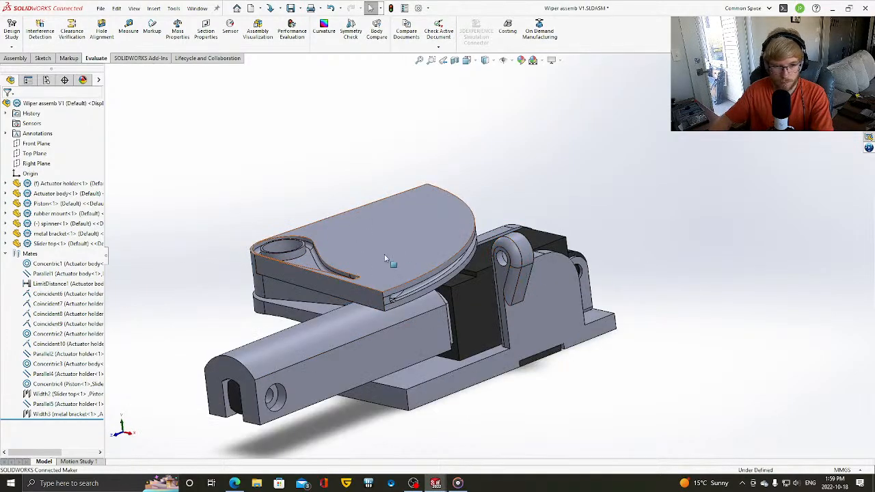
{"action": "key", "text": "Down"}
{"action": "key", "text": "Down"}
{"action": "key", "text": "Down"}
{"action": "key", "text": "Down"}
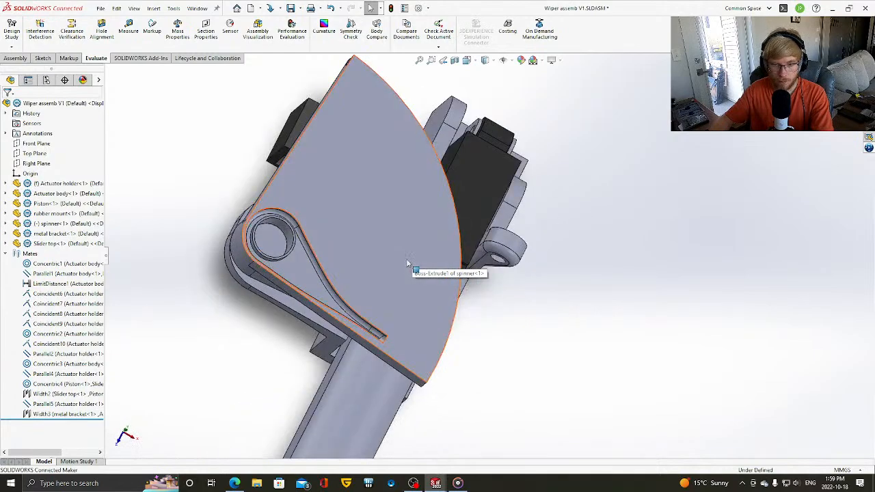
{"action": "key", "text": "Down"}
{"action": "key", "text": "Left"}
{"action": "key", "text": "Left"}
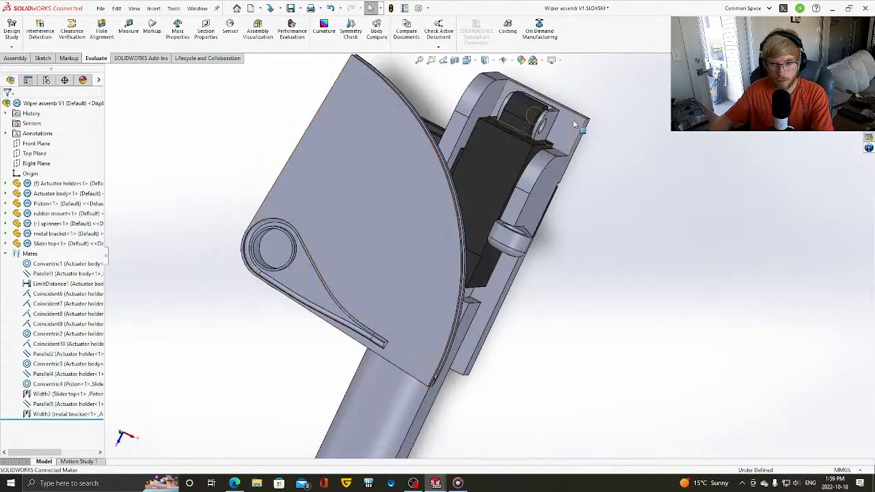
{"action": "key", "text": "Up"}
{"action": "key", "text": "Up"}
{"action": "key", "text": "Up"}
{"action": "scroll", "coordinate": [589, 254], "scroll_direction": "up", "scroll_amount": 3}
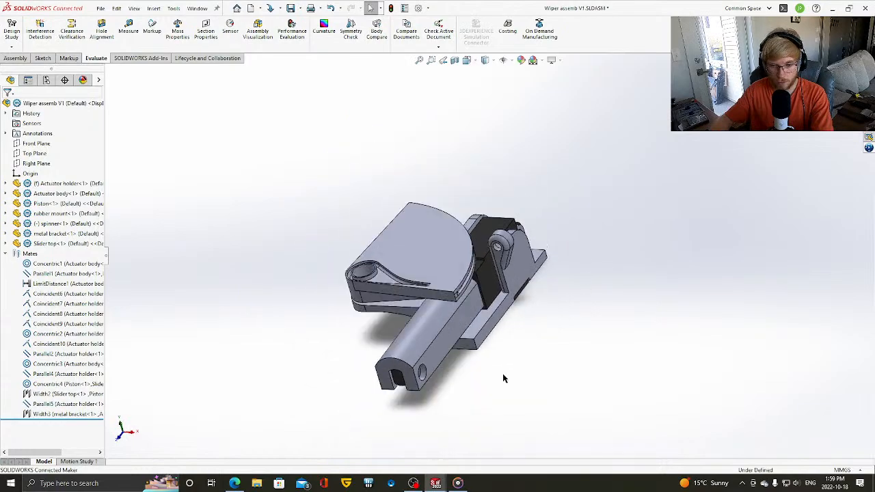
{"action": "key", "text": "Right"}
{"action": "key", "text": "Right"}
{"action": "key", "text": "Right"}
{"action": "key", "text": "Left"}
{"action": "key", "text": "Left"}
{"action": "key", "text": "Left"}
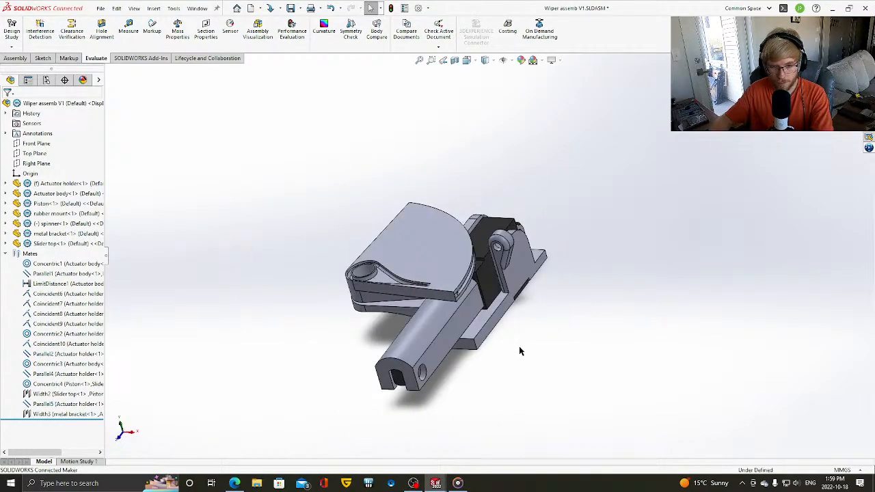
{"action": "scroll", "coordinate": [518, 351], "scroll_direction": "up", "scroll_amount": 3}
{"action": "key", "text": "Down"}
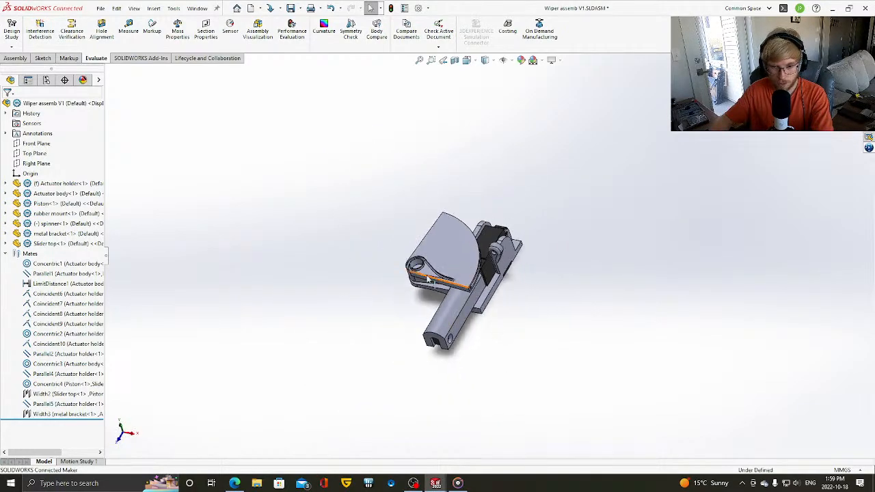
- Open the spinner part from the assembly
{"action": "scroll", "coordinate": [450, 235], "scroll_direction": "down", "scroll_amount": 5}
{"action": "left_click", "coordinate": [449, 231]}
{"action": "left_click", "coordinate": [477, 185]}
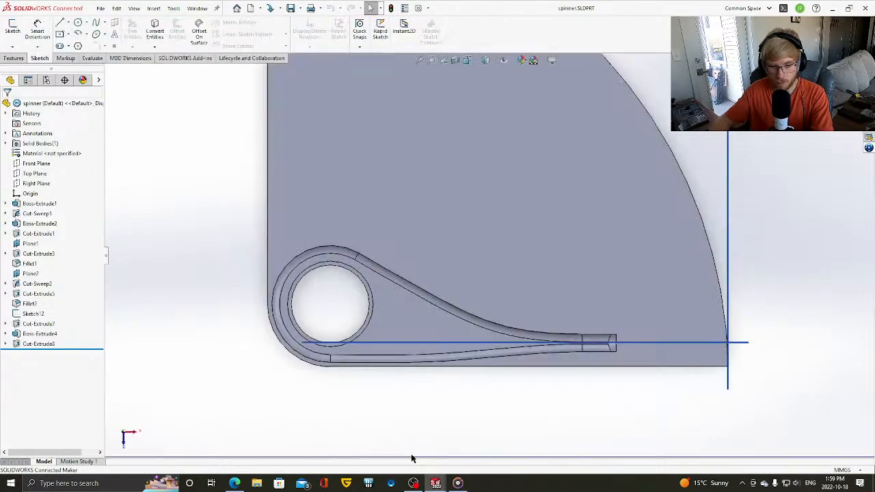
{"action": "left_click", "coordinate": [413, 484]}
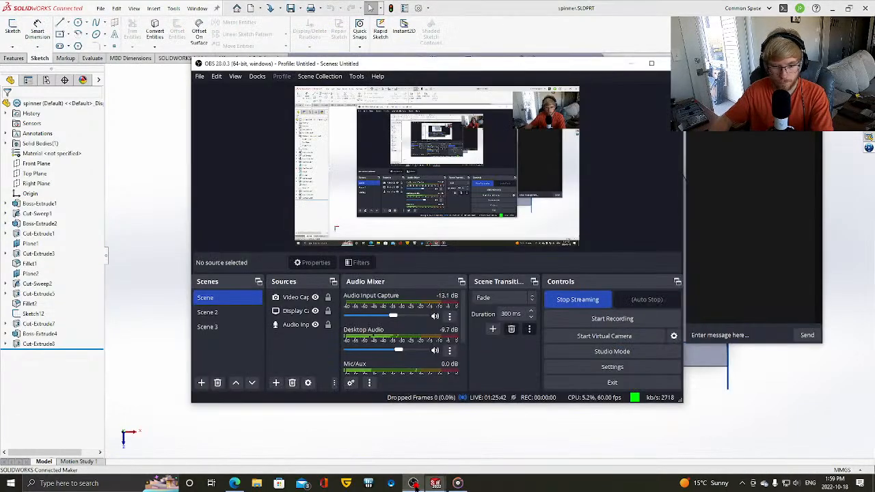
{"action": "left_click", "coordinate": [517, 441]}
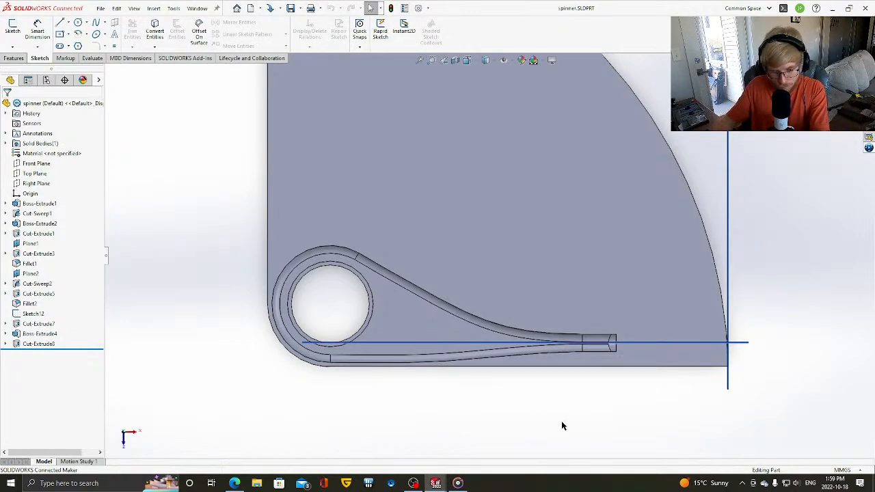
- Examine the spinner's thickness and underside rib from the front and review the sketch behind its base extrusion
{"action": "key", "text": "z"}
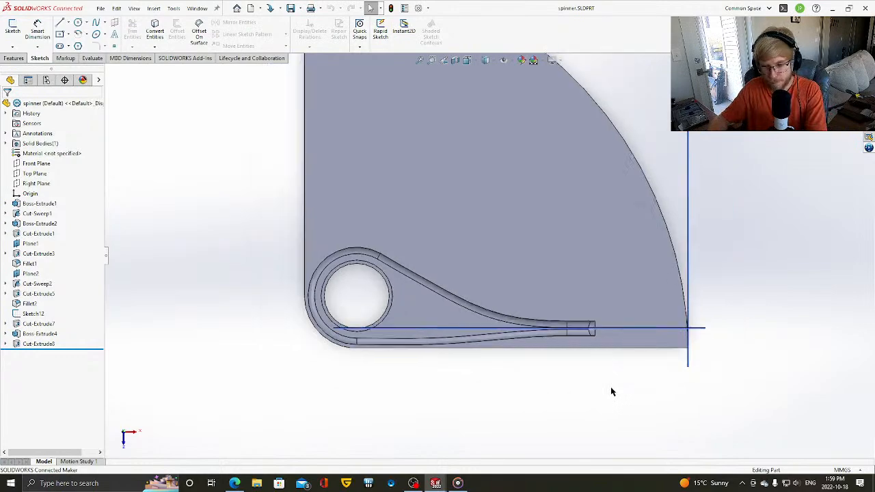
{"action": "key", "text": "ctrl+5"}
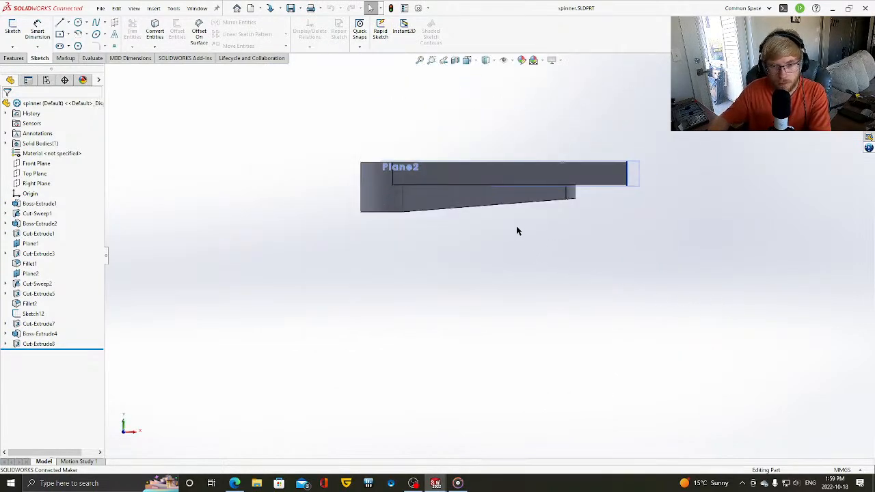
{"action": "scroll", "coordinate": [524, 221], "scroll_direction": "down", "scroll_amount": 3}
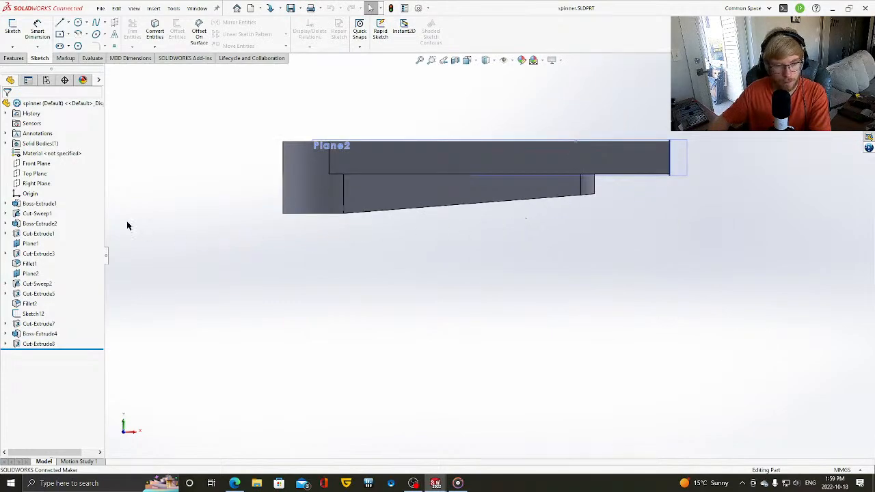
{"action": "left_click", "coordinate": [54, 203]}
{"action": "middle_click_drag", "start_coordinate": [515, 267], "coordinate": [518, 303]}
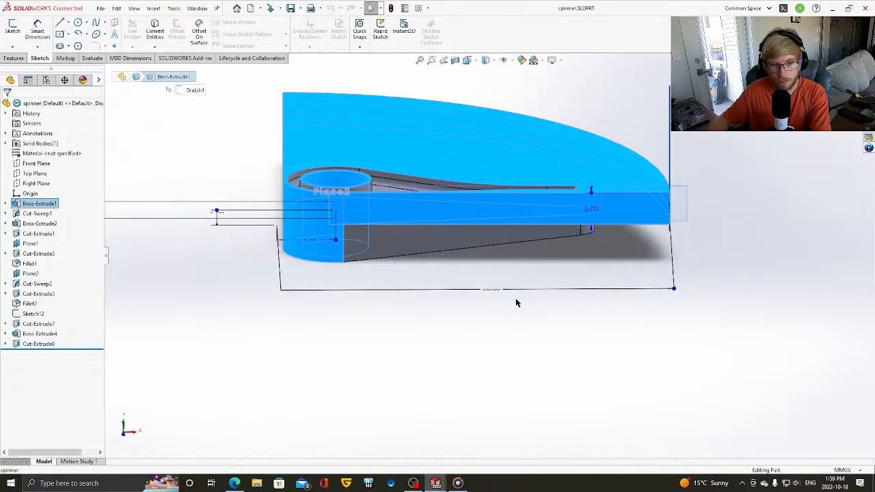
{"action": "left_click", "coordinate": [28, 205]}
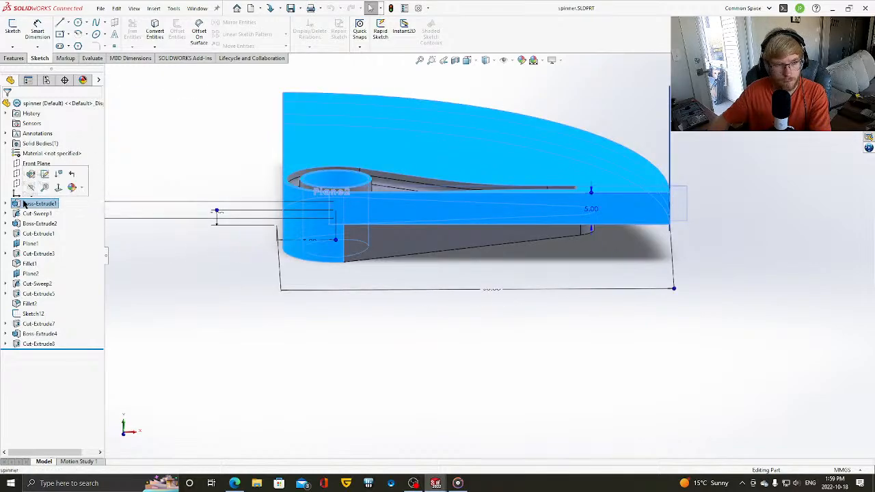
{"action": "left_click", "coordinate": [48, 172]}
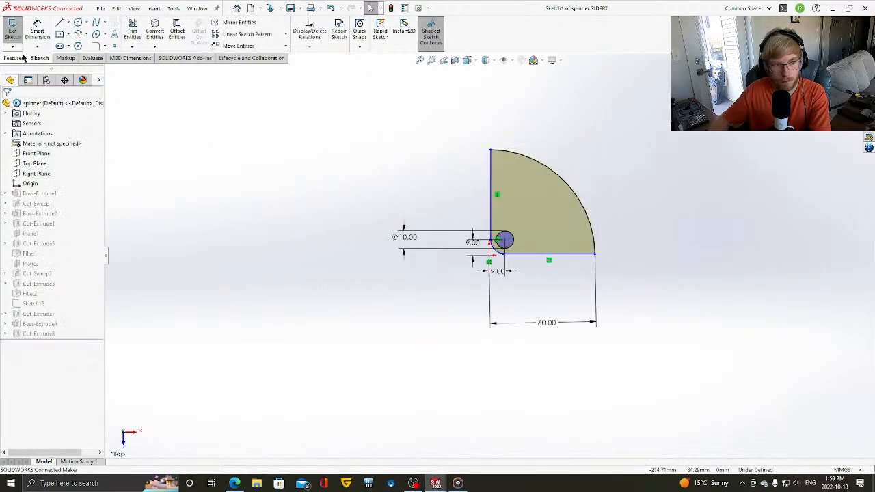
{"action": "left_click", "coordinate": [12, 31]}
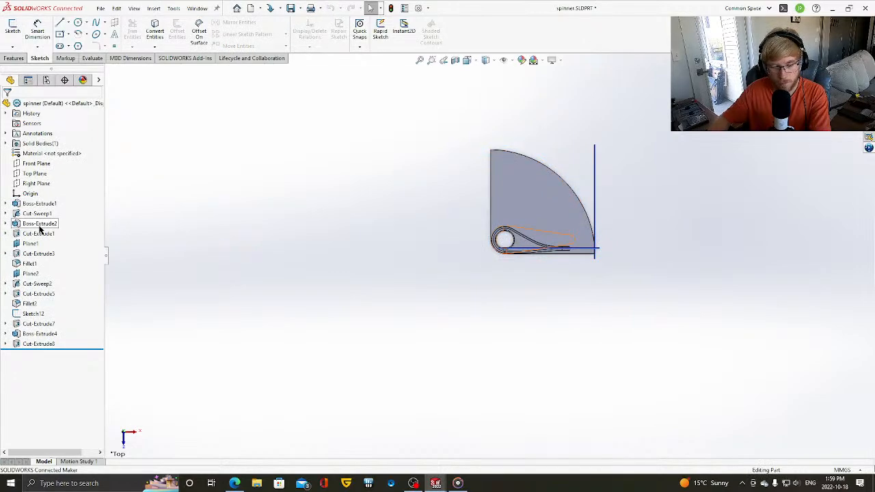
- Set the depth of the spinner's underside boss, Boss-Extrude2, to 10 mm
{"action": "key", "text": "ctrl+1"}
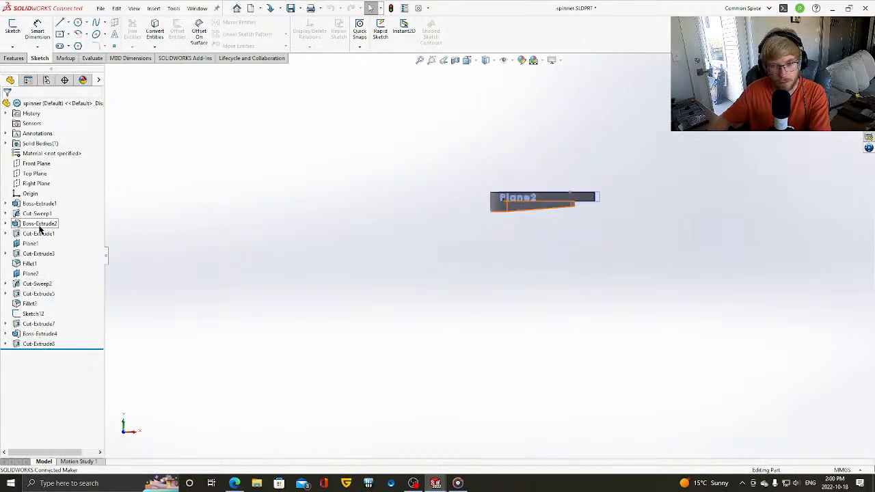
{"action": "left_click", "coordinate": [39, 225]}
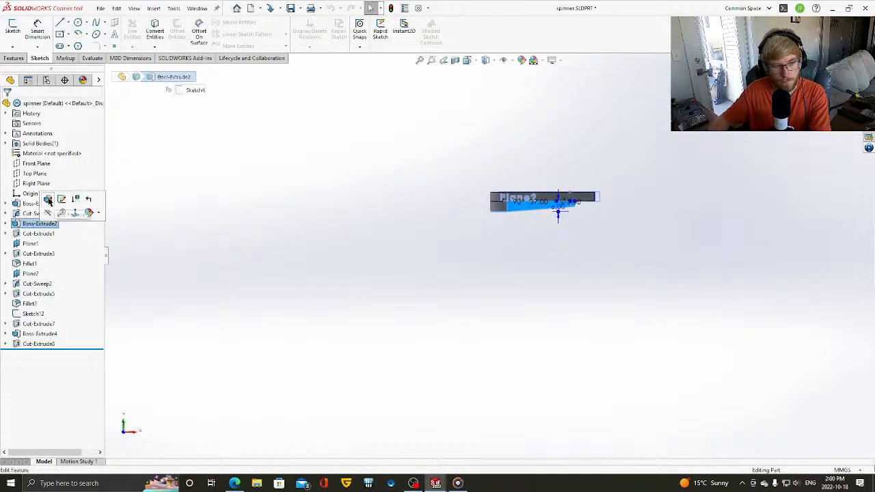
{"action": "left_click", "coordinate": [49, 200]}
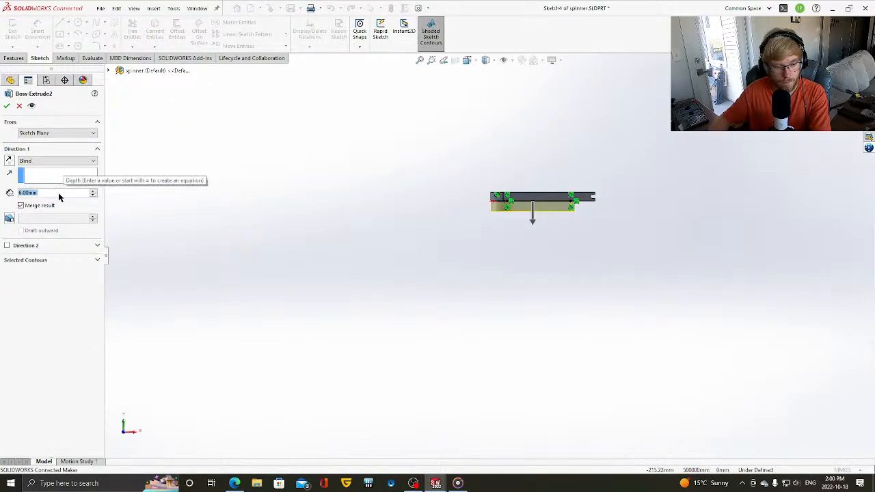
{"action": "type", "text": "10"}
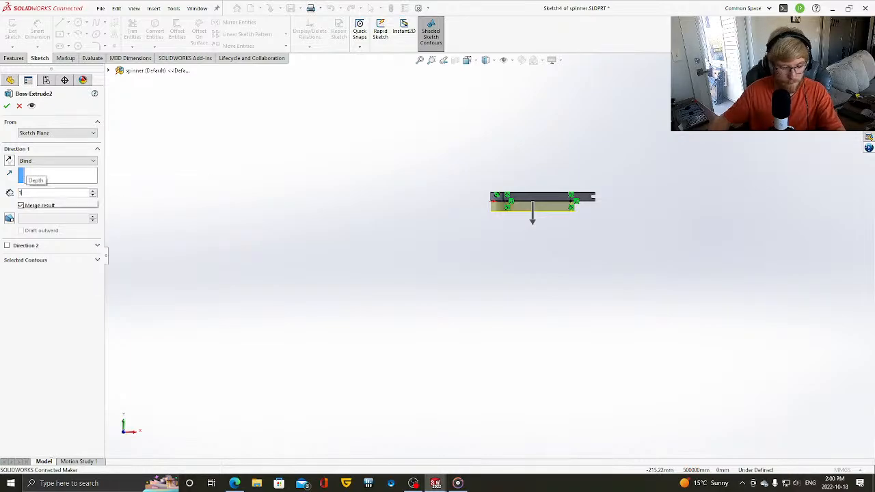
{"action": "key", "text": "Return"}
{"action": "left_click", "coordinate": [6, 106]}
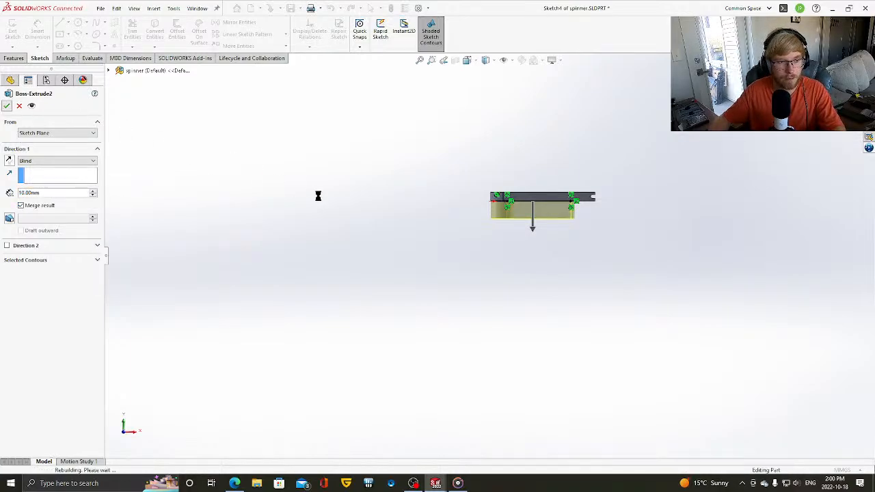
- Return to the Wiper assemb V1 assembly and rebuild it with the modified spinner
{"action": "mouse_move", "coordinate": [445, 484]}
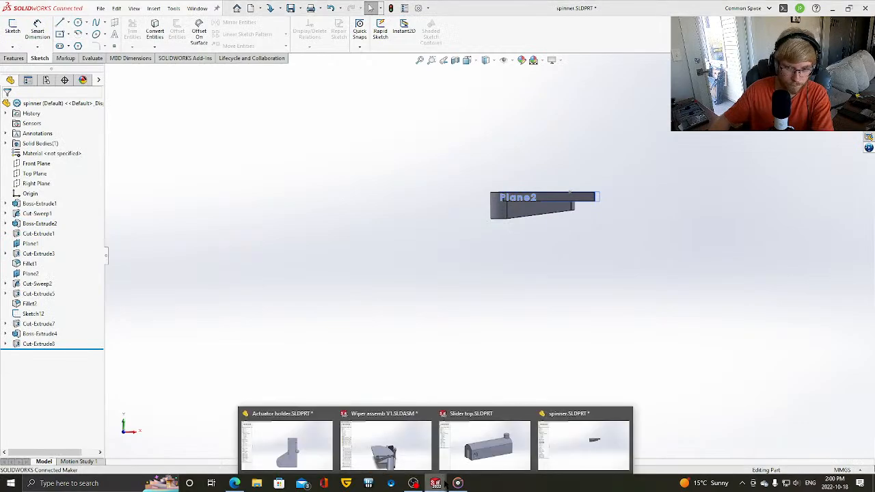
{"action": "left_click", "coordinate": [385, 445]}
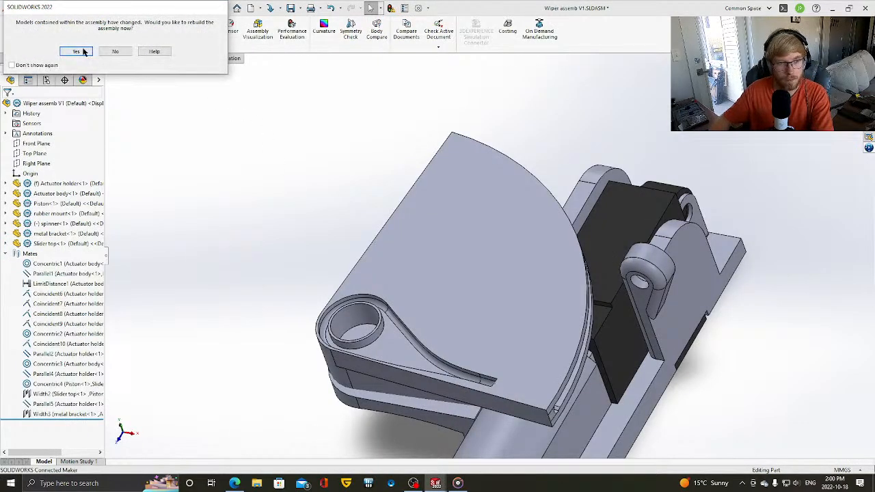
{"action": "left_click", "coordinate": [77, 51]}
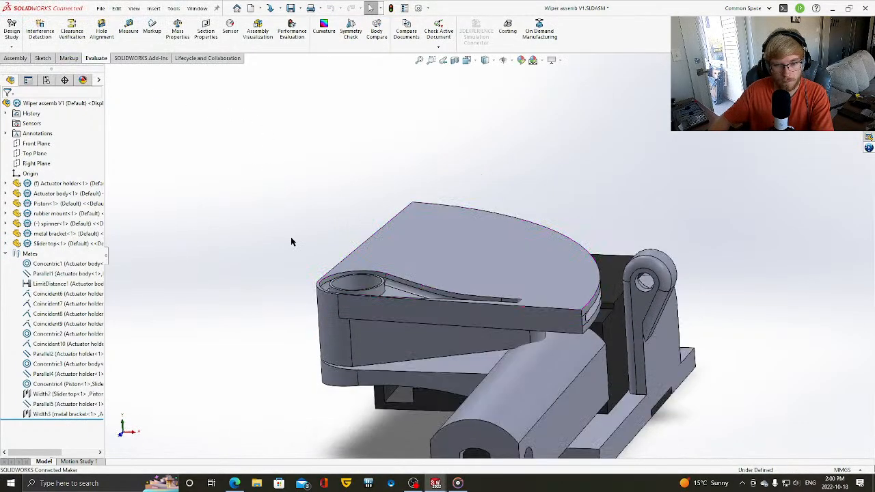
- Inspect the gap between the spinner and the Slider top's round post from the front, side and end of the assembly
{"action": "middle_click_drag", "start_coordinate": [290, 237], "coordinate": [335, 240]}
{"action": "scroll", "coordinate": [581, 314], "scroll_direction": "down", "scroll_amount": 5}
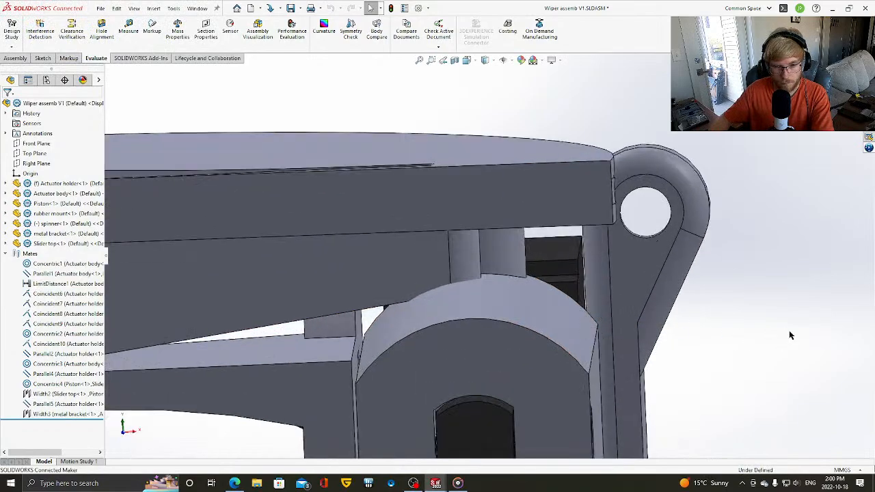
{"action": "middle_click_drag", "start_coordinate": [791, 335], "coordinate": [759, 326]}
{"action": "scroll", "coordinate": [714, 214], "scroll_direction": "up", "scroll_amount": 4}
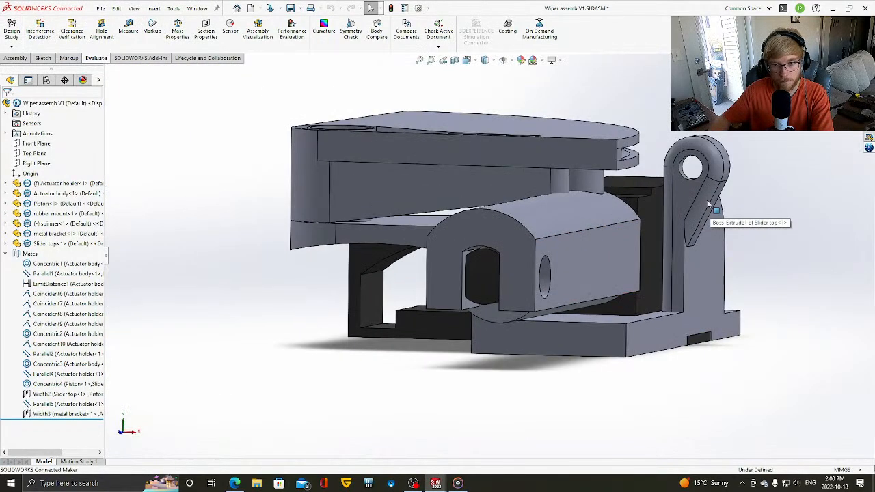
{"action": "middle_click_drag", "start_coordinate": [709, 204], "coordinate": [586, 191]}
{"action": "scroll", "coordinate": [560, 195], "scroll_direction": "down", "scroll_amount": 3}
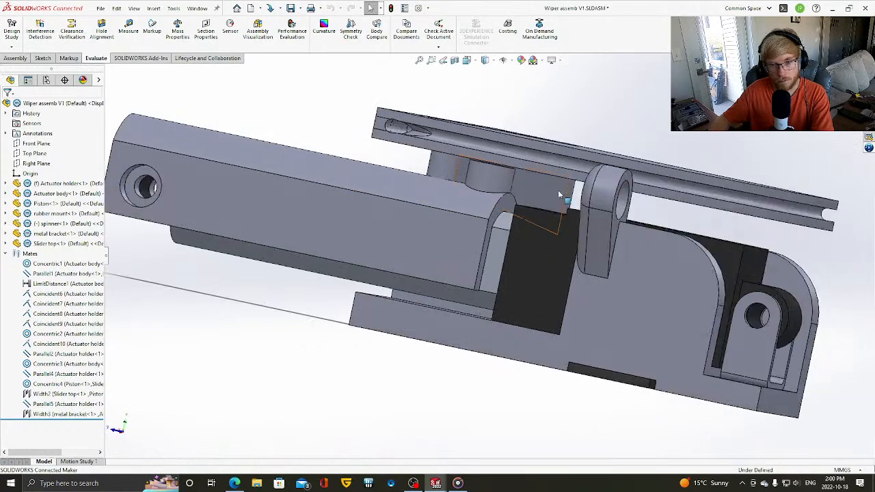
{"action": "scroll", "coordinate": [527, 190], "scroll_direction": "down", "scroll_amount": 5}
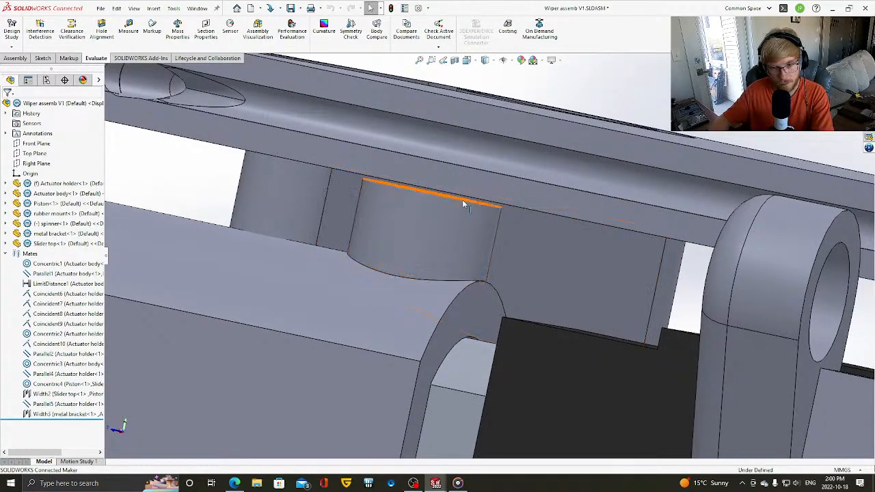
{"action": "scroll", "coordinate": [463, 200], "scroll_direction": "up", "scroll_amount": 2}
{"action": "middle_click_drag", "start_coordinate": [513, 255], "coordinate": [343, 242]}
{"action": "scroll", "coordinate": [397, 245], "scroll_direction": "up", "scroll_amount": 3}
{"action": "middle_click_drag", "start_coordinate": [399, 245], "coordinate": [458, 266]}
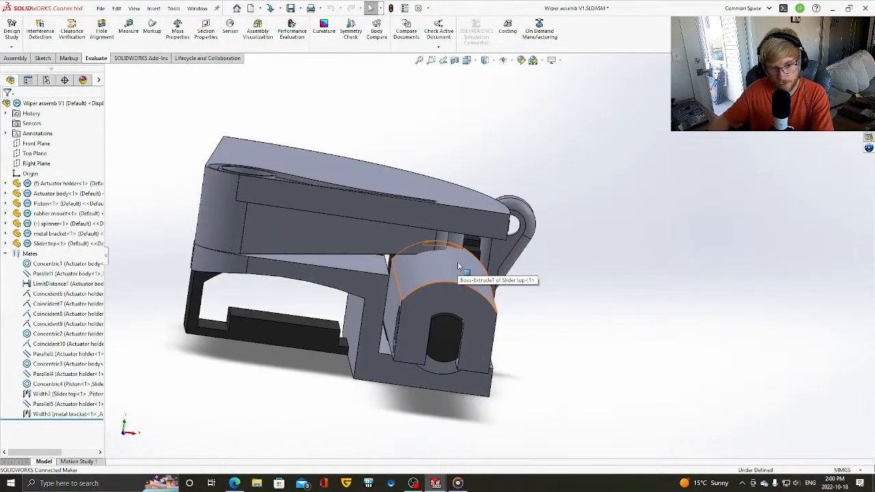
- Slide the Slider top slightly outward along the Actuator holder beneath the spinner
{"action": "left_click_drag", "start_coordinate": [452, 255], "coordinate": [454, 269]}
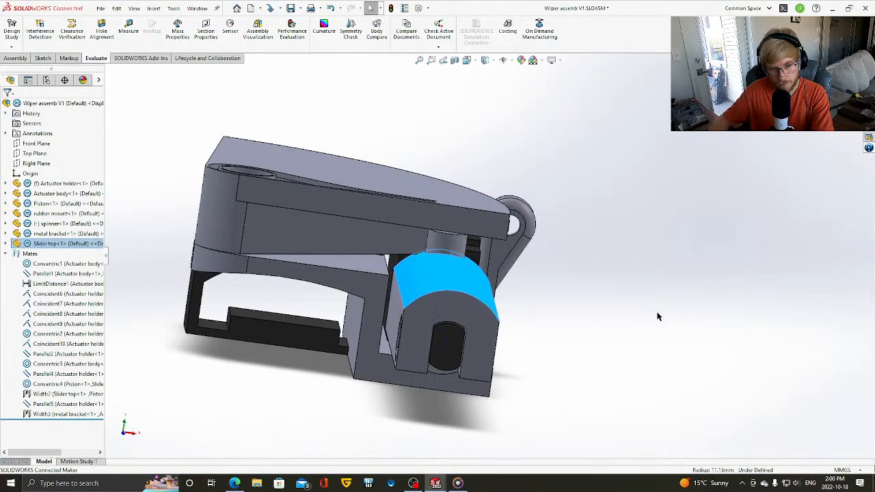
{"action": "left_click", "coordinate": [657, 313]}
{"action": "scroll", "coordinate": [657, 313], "scroll_direction": "up", "scroll_amount": 2}
{"action": "middle_click_drag", "start_coordinate": [657, 313], "coordinate": [528, 270]}
- Swing the spinner about its pivot until its curved edge clears the Slider top's post
{"action": "left_click_drag", "start_coordinate": [474, 244], "coordinate": [457, 328]}
{"action": "left_click", "coordinate": [634, 311]}
{"action": "middle_click_drag", "start_coordinate": [633, 311], "coordinate": [592, 288]}
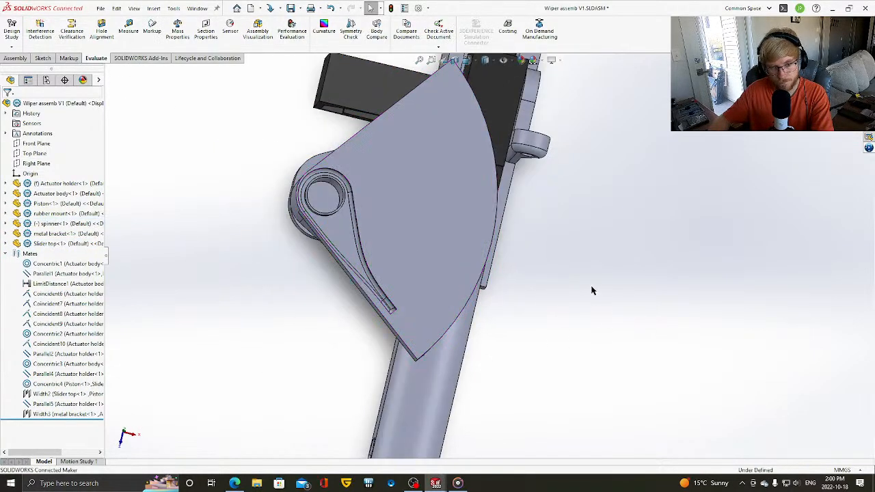
{"action": "left_click_drag", "start_coordinate": [448, 195], "coordinate": [420, 311]}
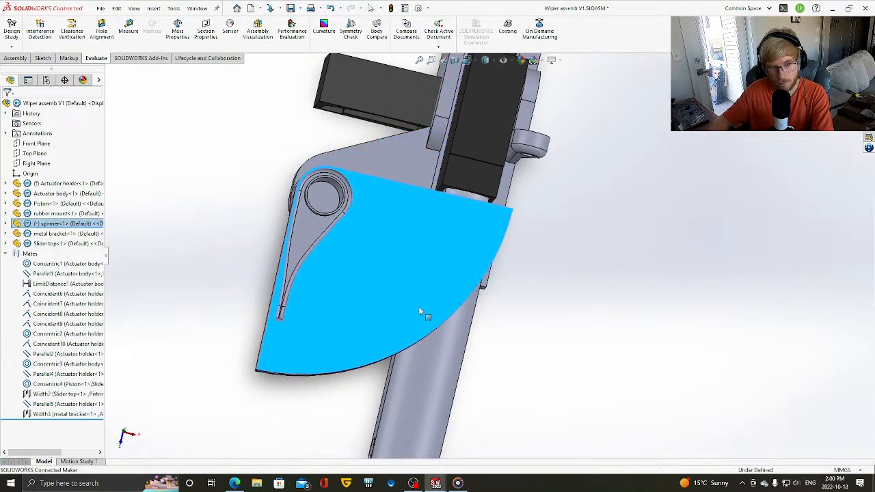
{"action": "left_click", "coordinate": [664, 319]}
{"action": "middle_click_drag", "start_coordinate": [664, 319], "coordinate": [444, 349]}
- Pull the Slider top outward so its post sits beyond the spinner's curved edge, and check it from above
{"action": "left_click", "coordinate": [414, 372]}
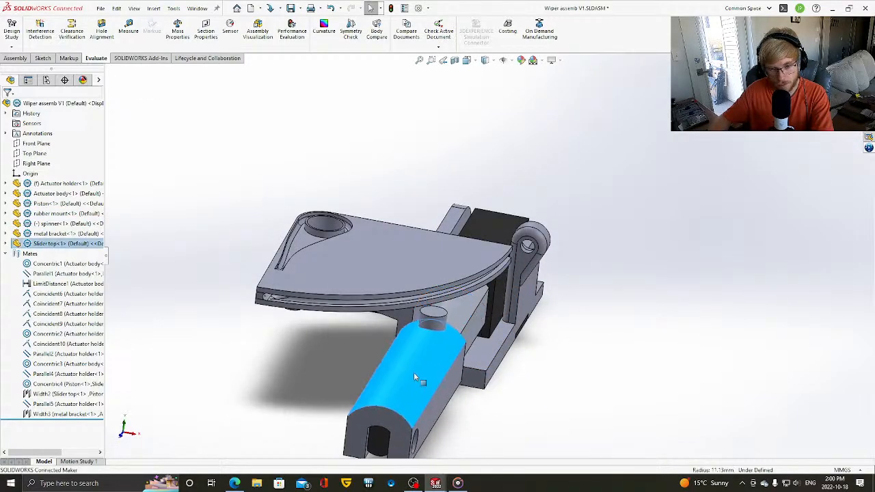
{"action": "left_click", "coordinate": [621, 360]}
{"action": "middle_click_drag", "start_coordinate": [620, 360], "coordinate": [632, 354]}
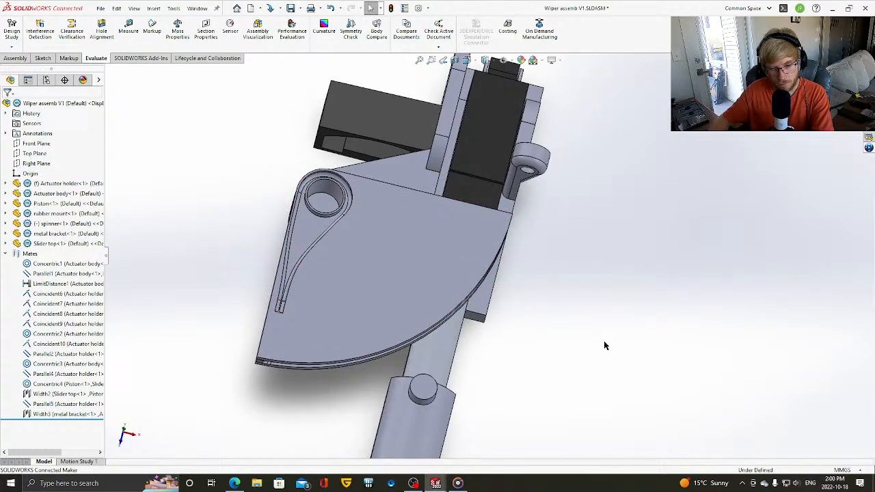
{"action": "scroll", "coordinate": [537, 332], "scroll_direction": "up", "scroll_amount": 2}
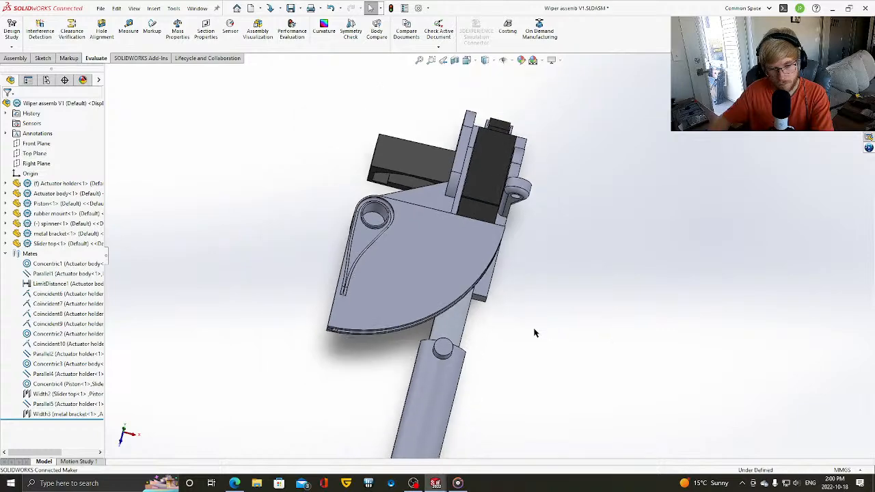
{"action": "middle_click_drag", "start_coordinate": [536, 332], "coordinate": [532, 318]}
- Move the Slider top's post back to the spinner's curved edge and swing the spinner back toward the Actuator body
{"action": "left_click_drag", "start_coordinate": [452, 356], "coordinate": [457, 321]}
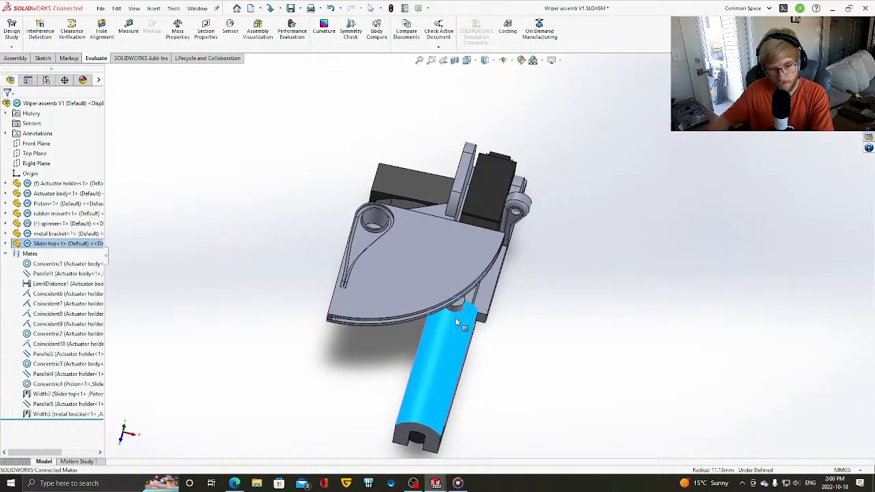
{"action": "left_click", "coordinate": [600, 342]}
{"action": "left_click_drag", "start_coordinate": [406, 299], "coordinate": [503, 226]}
{"action": "left_click", "coordinate": [592, 308]}
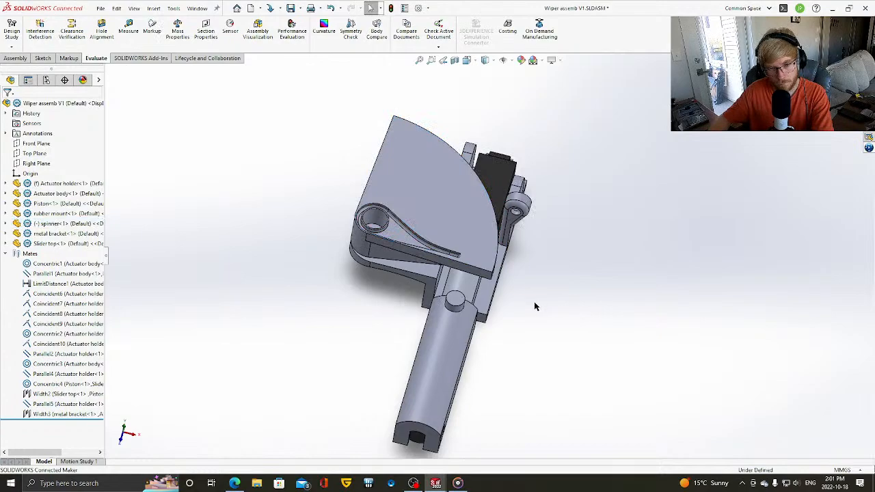
- Slide the Slider top back in beneath the spinner and check the retracted position from the side and above
{"action": "left_click", "coordinate": [449, 357]}
{"action": "left_click_drag", "start_coordinate": [450, 356], "coordinate": [466, 323]}
{"action": "left_click", "coordinate": [579, 330]}
{"action": "middle_click_drag", "start_coordinate": [595, 331], "coordinate": [517, 315]}
{"action": "scroll", "coordinate": [574, 328], "scroll_direction": "up", "scroll_amount": 3}
{"action": "left_click", "coordinate": [440, 303]}
{"action": "left_click_drag", "start_coordinate": [440, 303], "coordinate": [468, 261]}
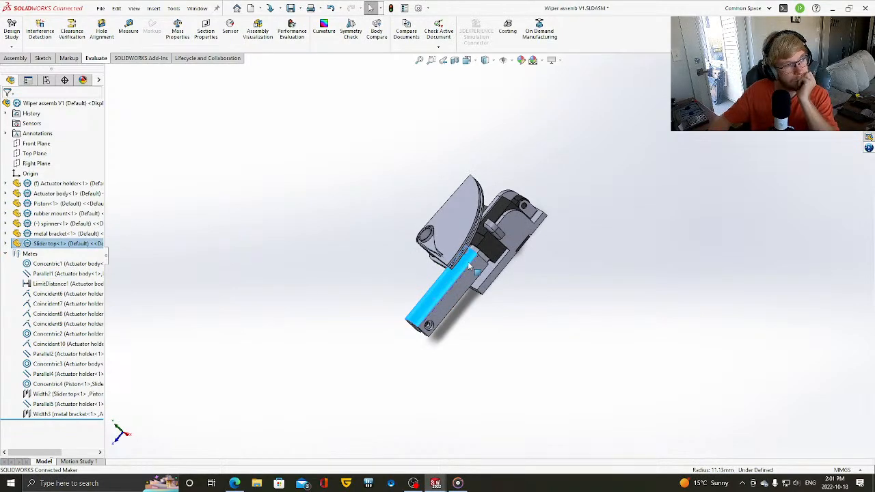
{"action": "left_click", "coordinate": [711, 303]}
{"action": "middle_click_drag", "start_coordinate": [711, 302], "coordinate": [549, 281]}
{"action": "scroll", "coordinate": [549, 281], "scroll_direction": "down", "scroll_amount": 5}
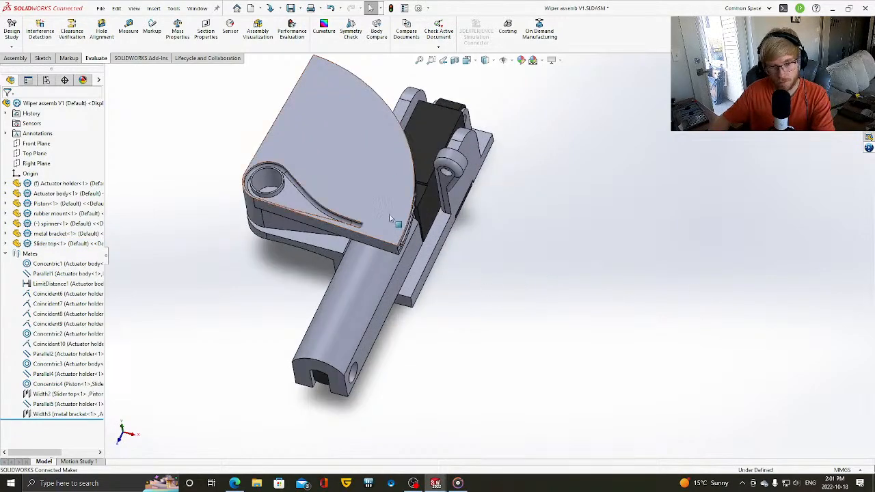
- Rotate the spinner about its pivot so its curved edge sweeps diagonally across the Slider top
{"action": "left_click", "coordinate": [393, 226]}
{"action": "left_click_drag", "start_coordinate": [393, 226], "coordinate": [322, 306]}
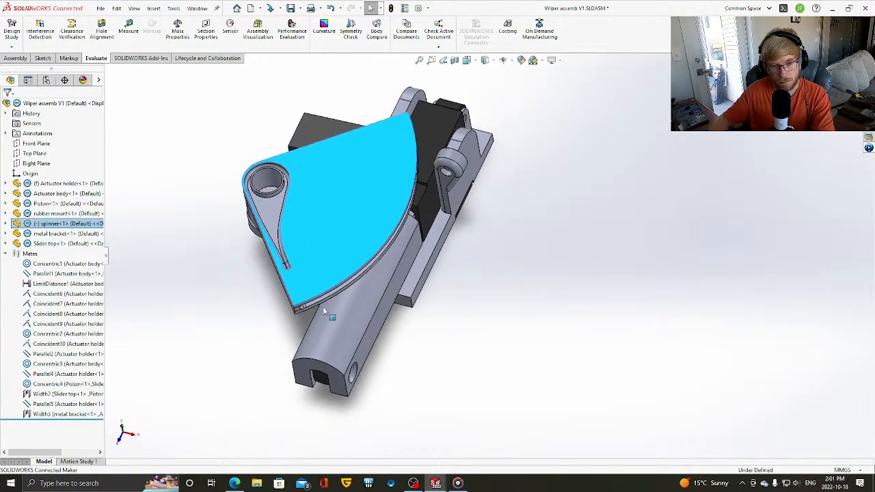
{"action": "left_click", "coordinate": [496, 333]}
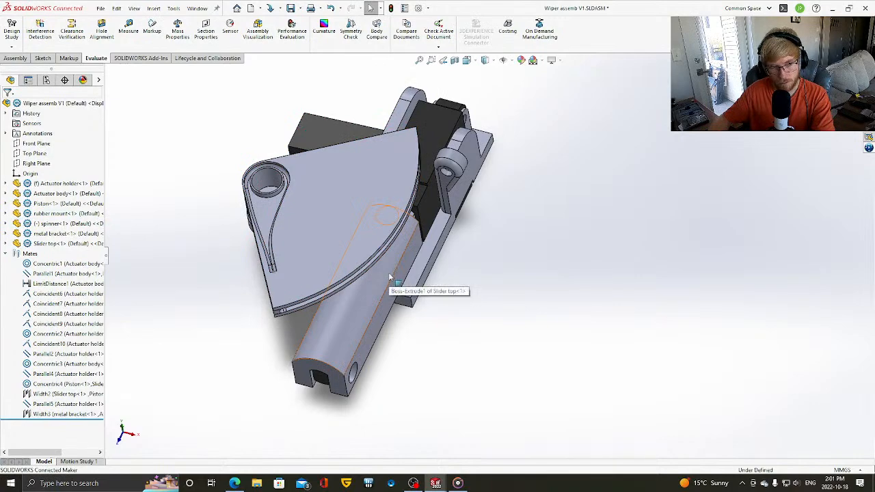
- Extend the Slider top until its post lies just outside the spinner's curved edge, and view the assembly from above
{"action": "left_click", "coordinate": [389, 274]}
{"action": "left_click_drag", "start_coordinate": [388, 274], "coordinate": [346, 344]}
{"action": "left_click_drag", "start_coordinate": [332, 373], "coordinate": [323, 396]}
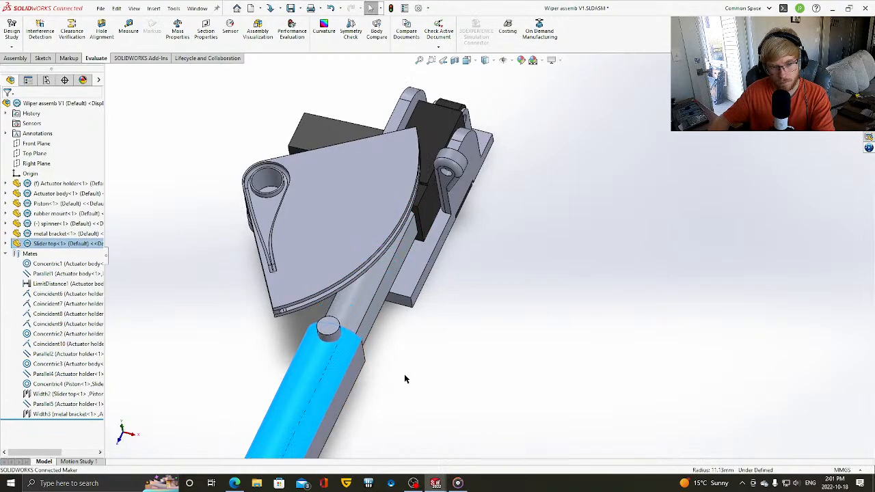
{"action": "left_click", "coordinate": [404, 374]}
{"action": "middle_click_drag", "start_coordinate": [407, 374], "coordinate": [482, 402]}
{"action": "middle_click_drag", "start_coordinate": [375, 288], "coordinate": [339, 304]}
{"action": "scroll", "coordinate": [339, 302], "scroll_direction": "down", "scroll_amount": 1}
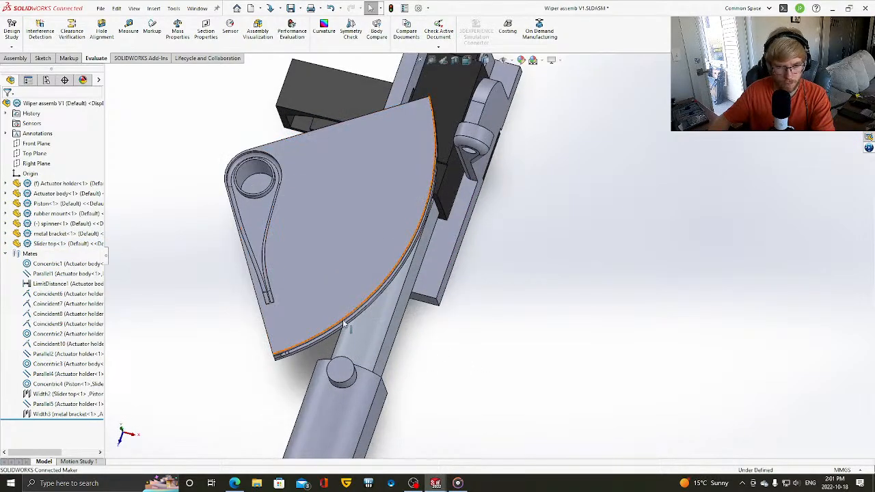
{"action": "scroll", "coordinate": [529, 272], "scroll_direction": "up", "scroll_amount": 3}
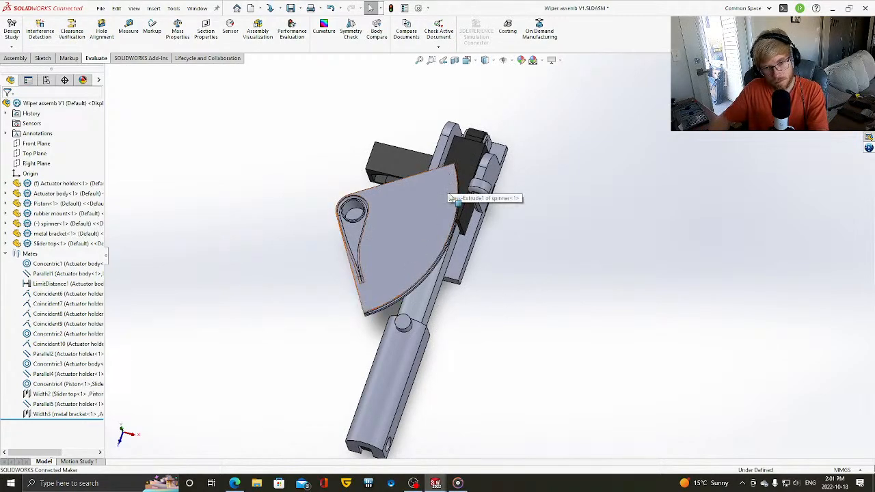
- Examine the Slider top's post beside the spinner's curved edge from both sides of the wiper assembly
{"action": "scroll", "coordinate": [371, 318], "scroll_direction": "down", "scroll_amount": 5}
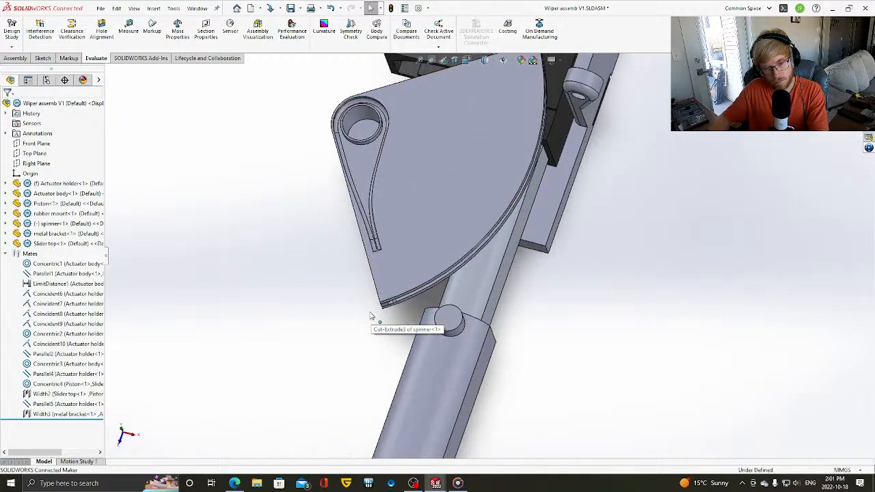
{"action": "middle_click_drag", "start_coordinate": [373, 302], "coordinate": [535, 311]}
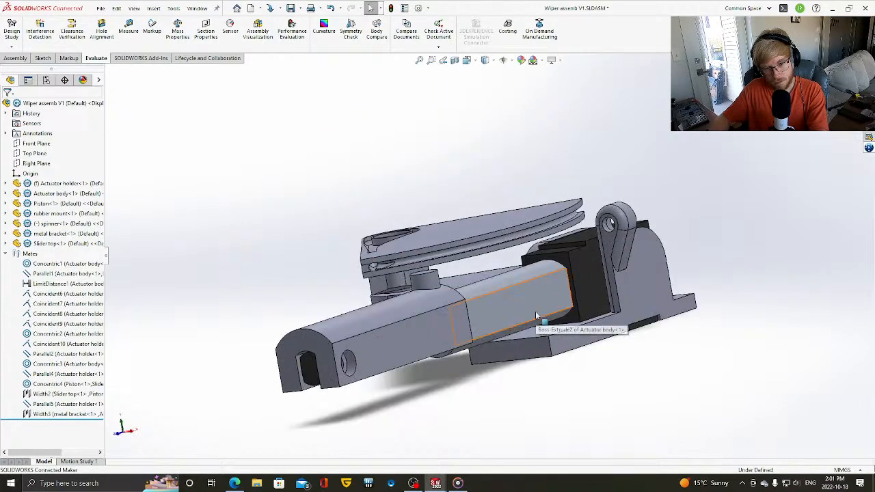
{"action": "left_click", "coordinate": [404, 323]}
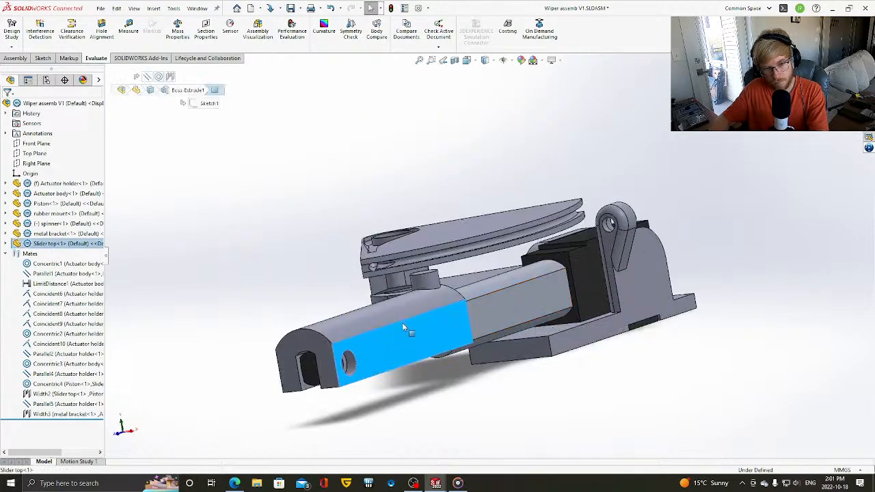
{"action": "left_click", "coordinate": [717, 365]}
{"action": "middle_click_drag", "start_coordinate": [717, 365], "coordinate": [651, 348]}
{"action": "left_click_drag", "start_coordinate": [586, 334], "coordinate": [659, 317]}
{"action": "left_click", "coordinate": [658, 313]}
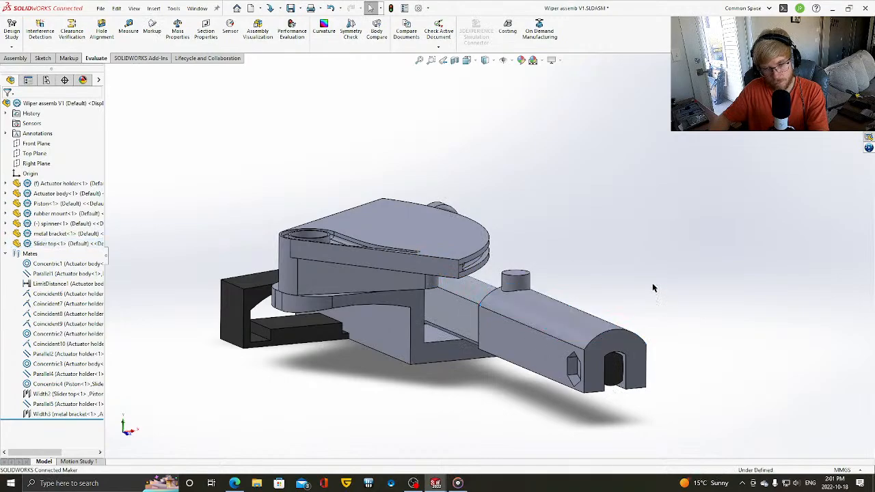
{"action": "middle_click_drag", "start_coordinate": [653, 287], "coordinate": [653, 287]}
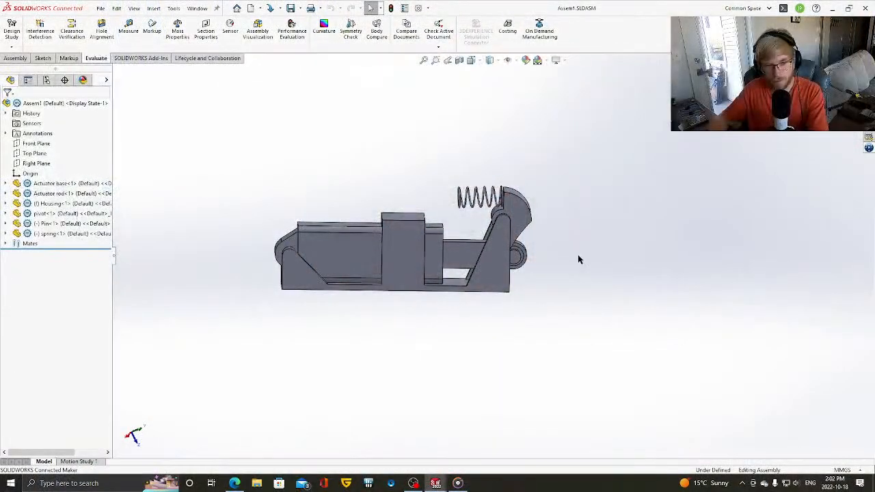
- Swing the pivot in the Assem1 assembly about its housing joint and back up beside the spring
{"action": "scroll", "coordinate": [543, 260], "scroll_direction": "down", "scroll_amount": 5}
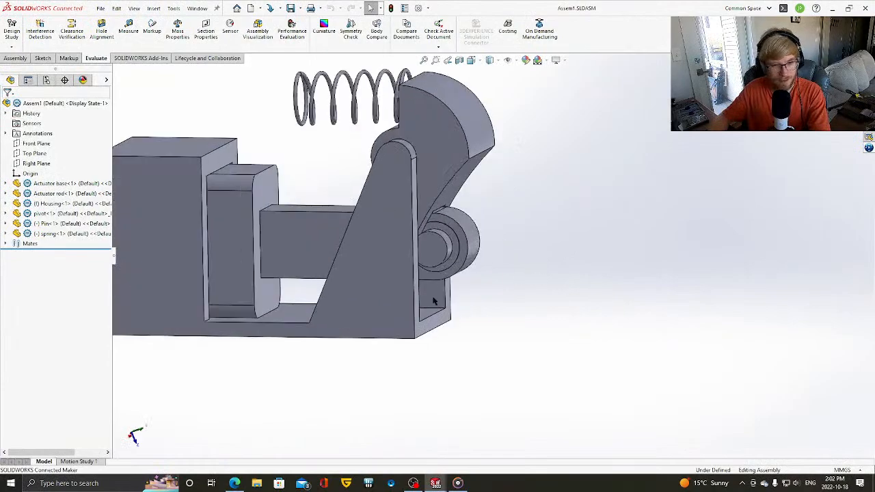
{"action": "scroll", "coordinate": [379, 306], "scroll_direction": "up", "scroll_amount": 4}
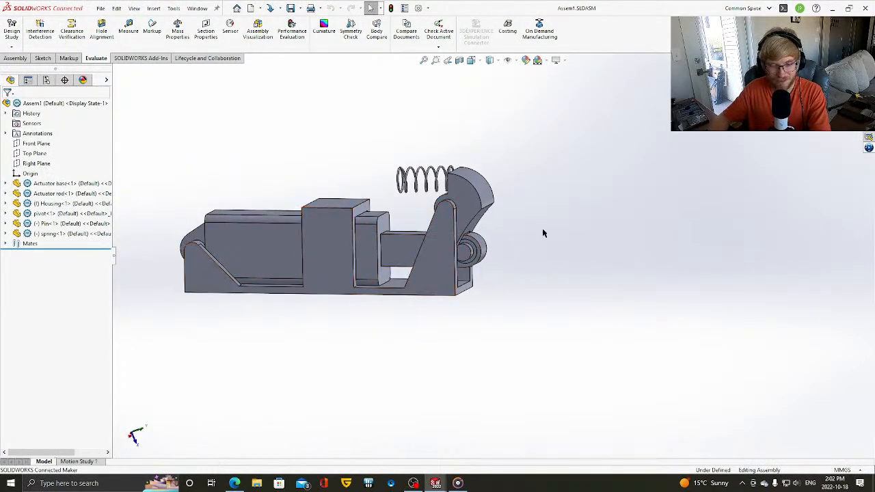
{"action": "scroll", "coordinate": [543, 231], "scroll_direction": "down", "scroll_amount": 2}
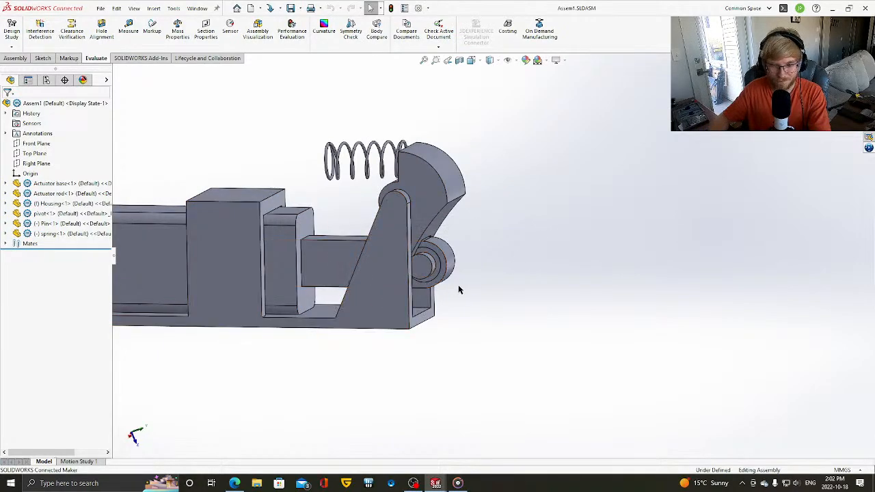
{"action": "scroll", "coordinate": [489, 274], "scroll_direction": "up", "scroll_amount": 3}
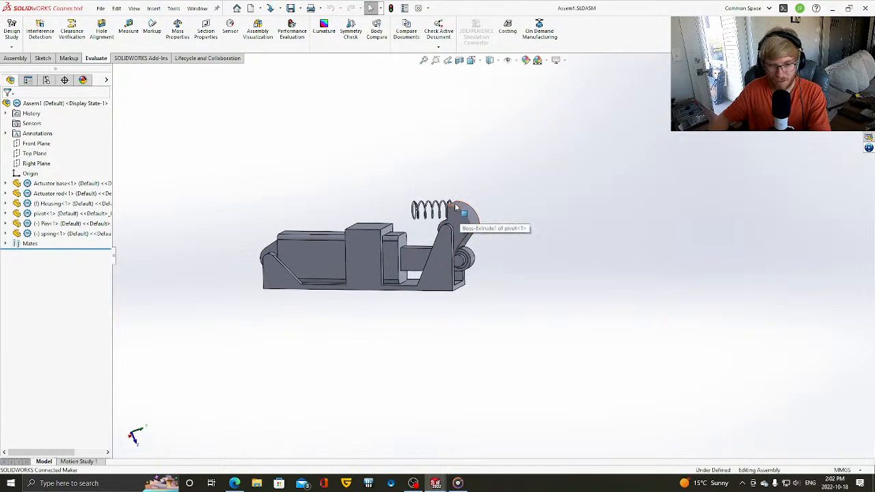
{"action": "left_click_drag", "start_coordinate": [465, 222], "coordinate": [436, 196]}
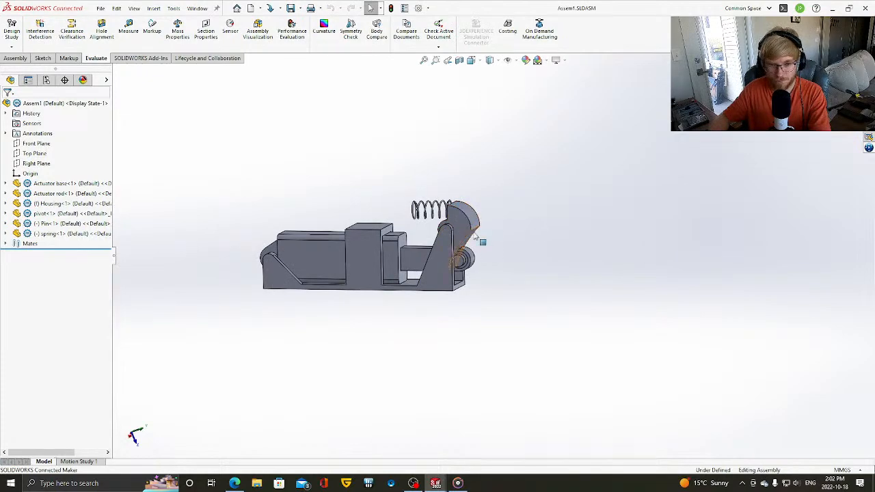
{"action": "left_click_drag", "start_coordinate": [477, 237], "coordinate": [461, 219]}
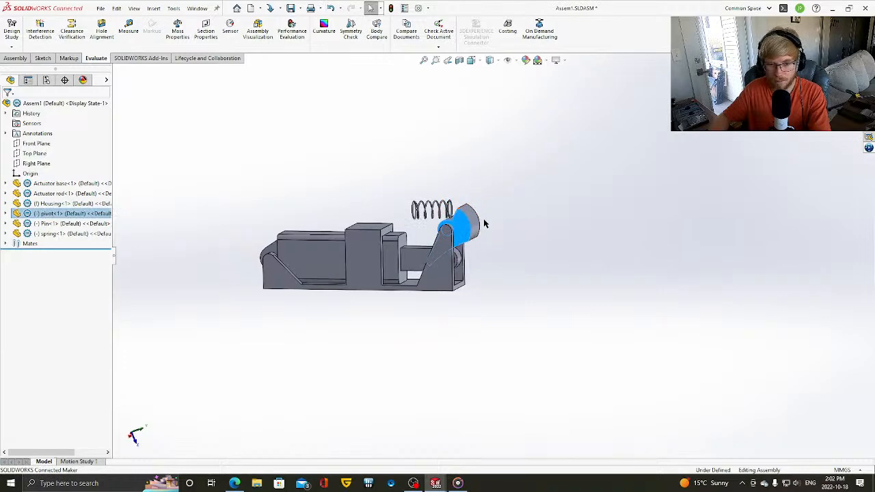
{"action": "left_click_drag", "start_coordinate": [460, 224], "coordinate": [479, 244]}
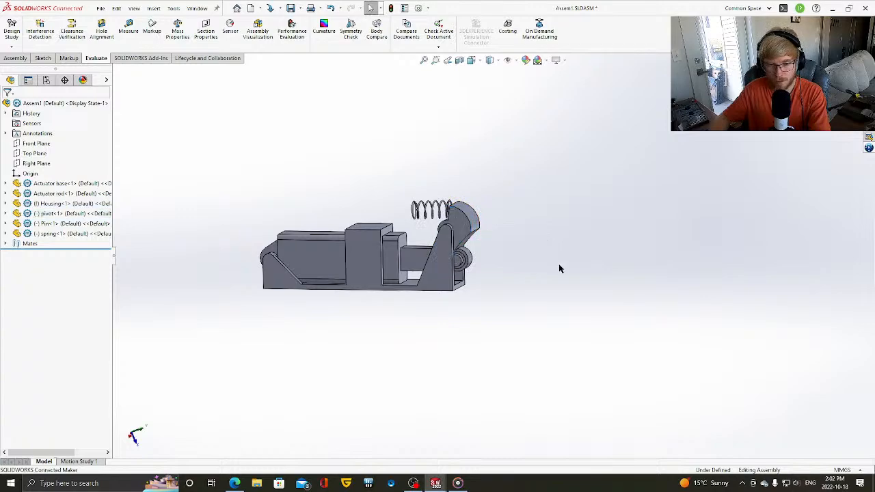
- Retract the Actuator rod into the Actuator base so its pin end draws in the pivot's lower arm
{"action": "left_click", "coordinate": [419, 260]}
{"action": "left_click_drag", "start_coordinate": [418, 260], "coordinate": [363, 262]}
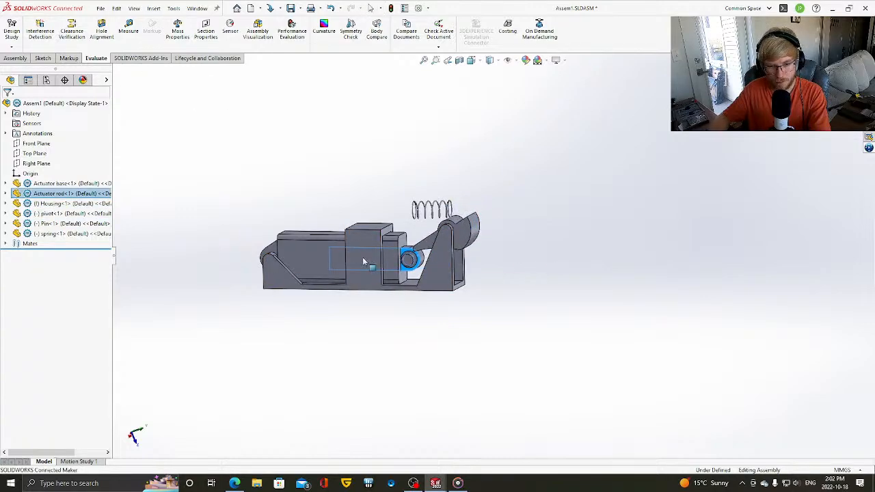
{"action": "scroll", "coordinate": [481, 271], "scroll_direction": "down", "scroll_amount": 4}
{"action": "left_click", "coordinate": [469, 272]}
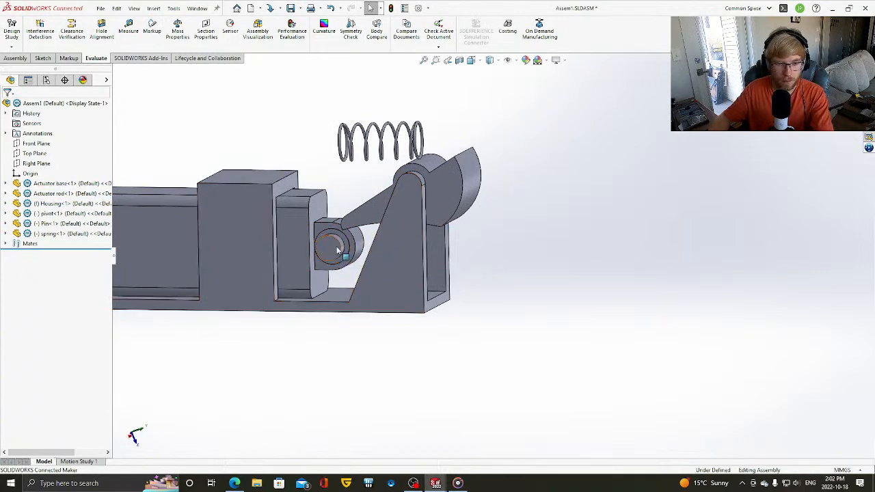
- Extend the Actuator rod past the Housing's open end and swing the pivot's curved head back up toward the spring
{"action": "left_click_drag", "start_coordinate": [333, 247], "coordinate": [371, 249]}
{"action": "left_click", "coordinate": [513, 222]}
{"action": "left_click_drag", "start_coordinate": [462, 191], "coordinate": [418, 129]}
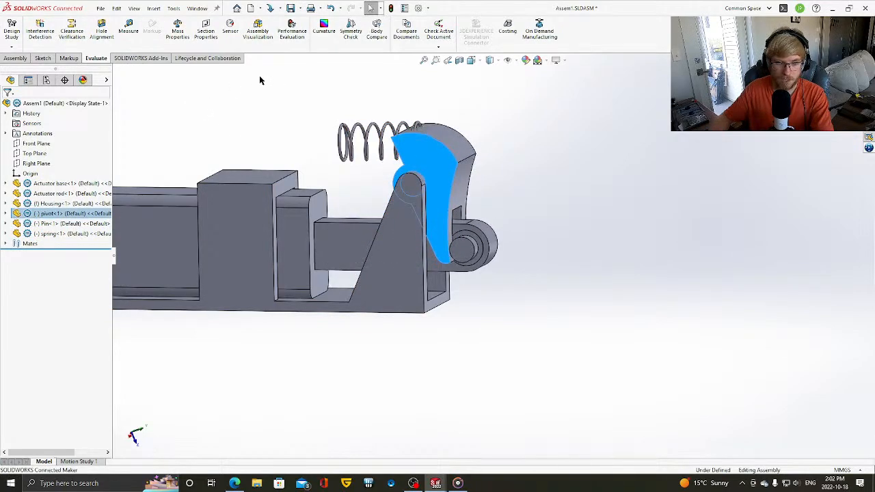
{"action": "mouse_move", "coordinate": [440, 159]}
{"action": "left_mouse_down"}
{"action": "mouse_move", "coordinate": [449, 146]}
{"action": "mouse_move", "coordinate": [437, 160]}
{"action": "mouse_move", "coordinate": [460, 201]}
{"action": "mouse_move", "coordinate": [416, 130]}
{"action": "mouse_move", "coordinate": [418, 149]}
{"action": "mouse_move", "coordinate": [438, 165]}
{"action": "left_mouse_up"}
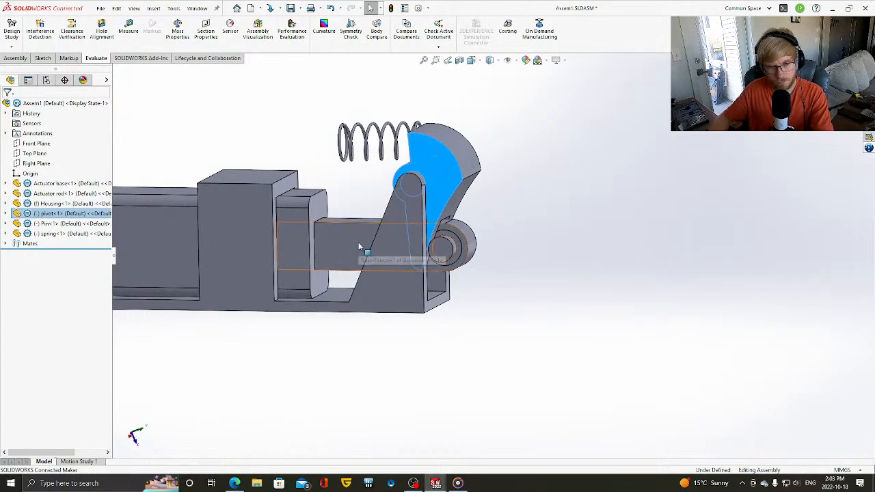
- Run the Actuator rod fully out and back in to drive the pivot, and select the Pin at its tip
{"action": "left_click_drag", "start_coordinate": [358, 246], "coordinate": [463, 249]}
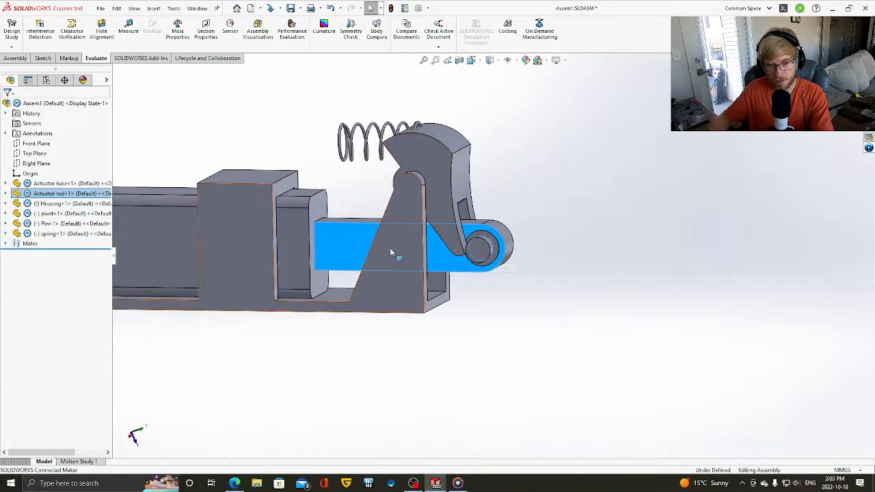
{"action": "left_click_drag", "start_coordinate": [374, 240], "coordinate": [347, 238]}
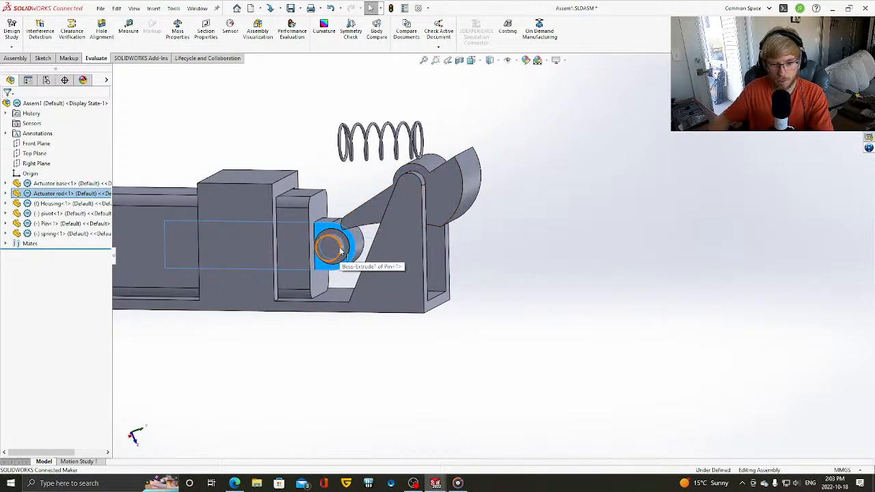
{"action": "left_click", "coordinate": [331, 255]}
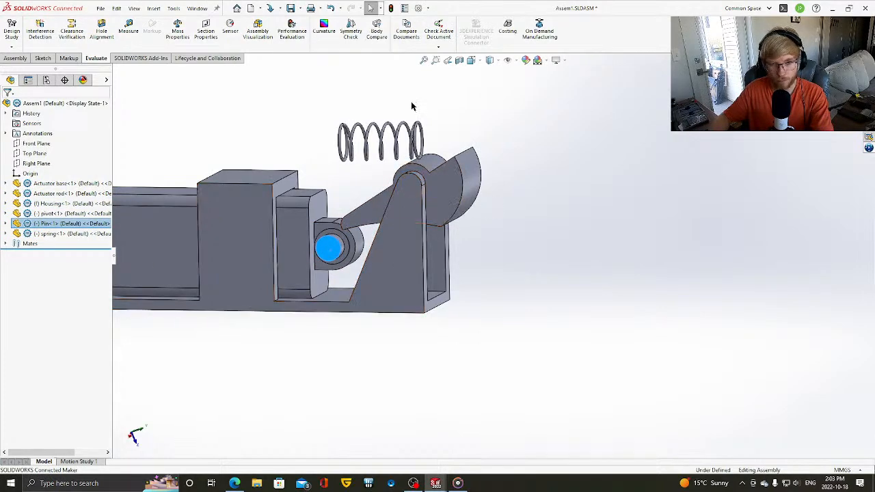
- Extend the Actuator rod together with the pivot until the Pin sits well beyond the Housing's open end
{"action": "left_click_drag", "start_coordinate": [452, 176], "coordinate": [442, 160]}
{"action": "left_click_drag", "start_coordinate": [355, 243], "coordinate": [429, 245]}
{"action": "left_click", "coordinate": [456, 248]}
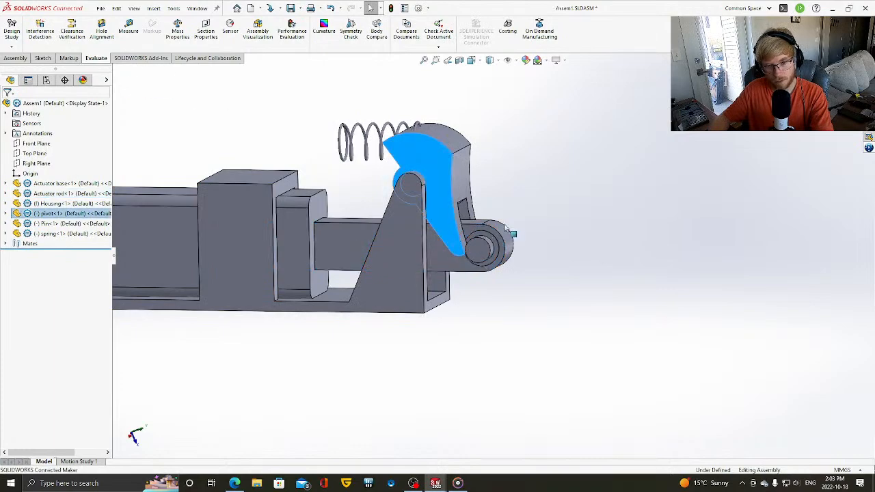
{"action": "left_click", "coordinate": [514, 283]}
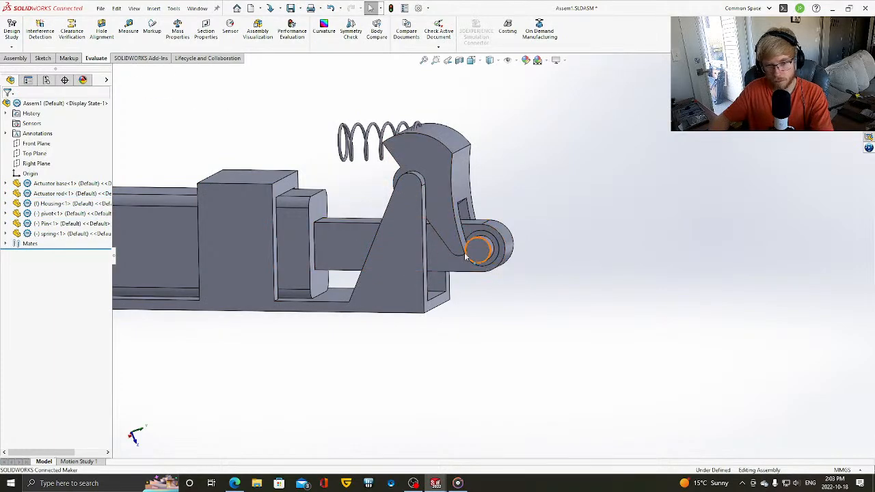
- Swing the pivot's curved head outward and down so the Actuator rod draws partly back into the Housing
{"action": "left_click_drag", "start_coordinate": [440, 155], "coordinate": [500, 228]}
{"action": "left_click", "coordinate": [485, 208]}
{"action": "scroll", "coordinate": [457, 213], "scroll_direction": "up", "scroll_amount": 3}
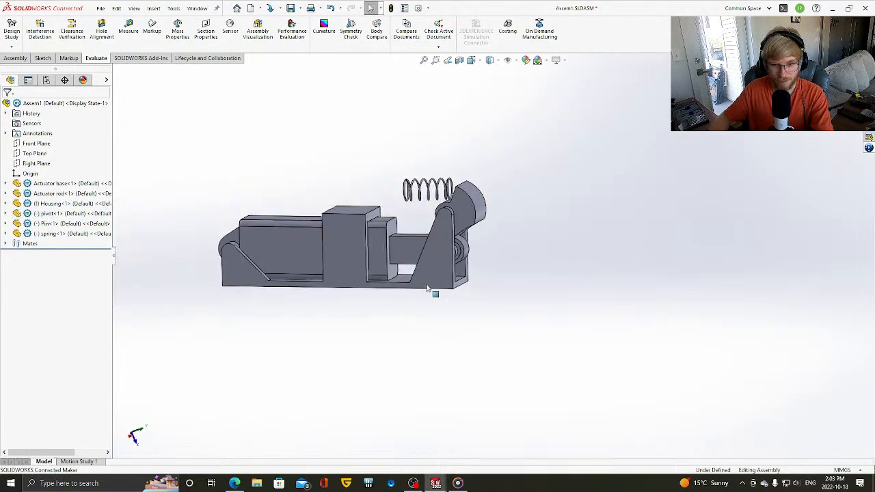
- Switch back to the Wiper assemb V1 assembly and examine the Slider top's post and the spinner from above and the front
{"action": "mouse_move", "coordinate": [436, 485]}
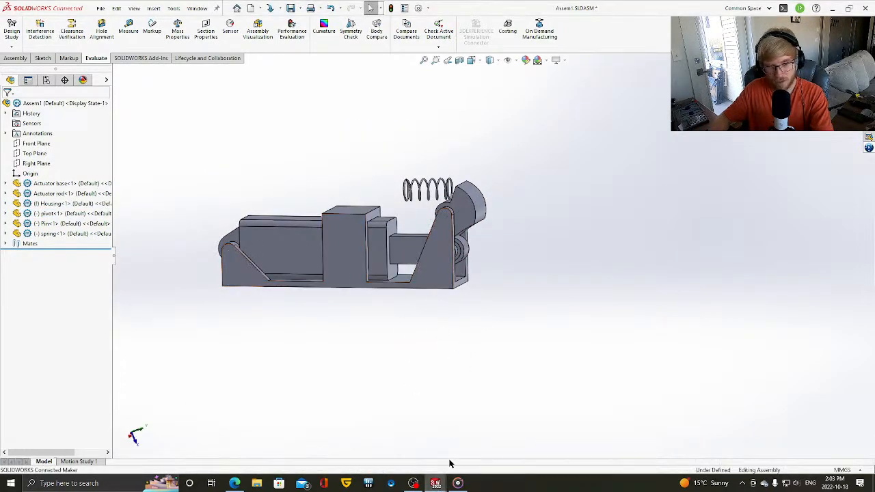
{"action": "left_click", "coordinate": [357, 446]}
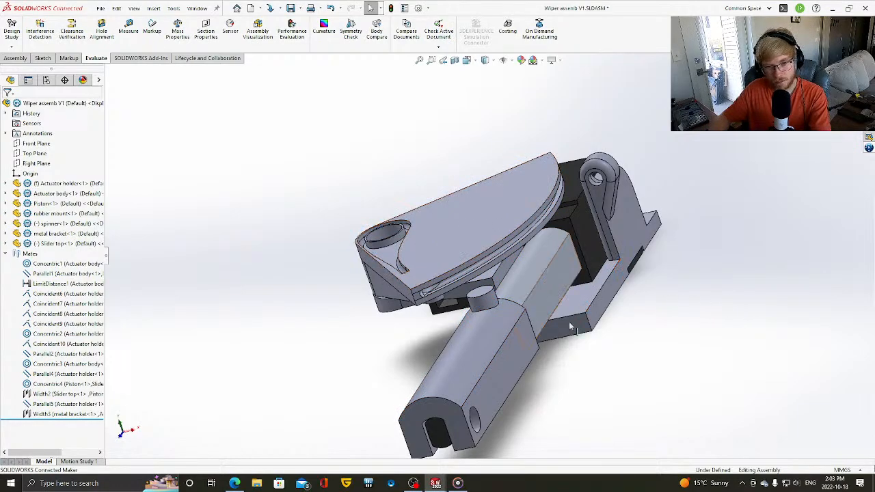
{"action": "middle_click_drag", "start_coordinate": [509, 236], "coordinate": [619, 320]}
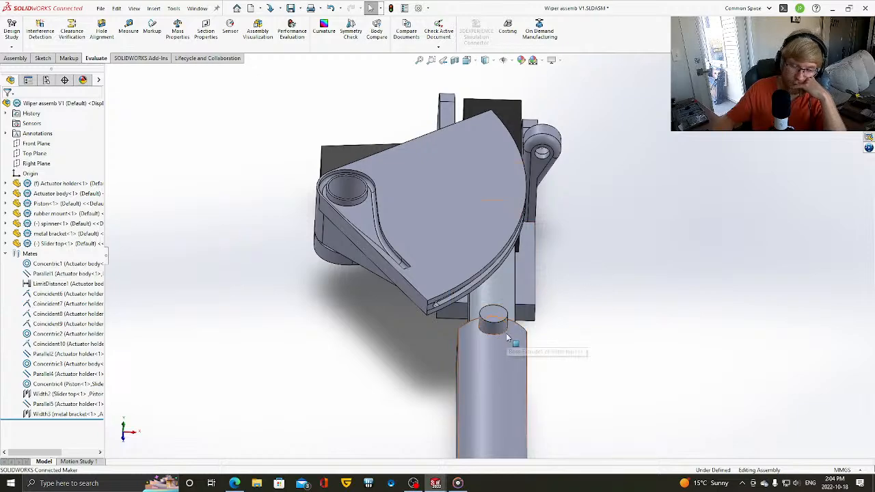
{"action": "key", "text": "Up"}
{"action": "key", "text": "Up"}
{"action": "key", "text": "Up"}
{"action": "key", "text": "Down"}
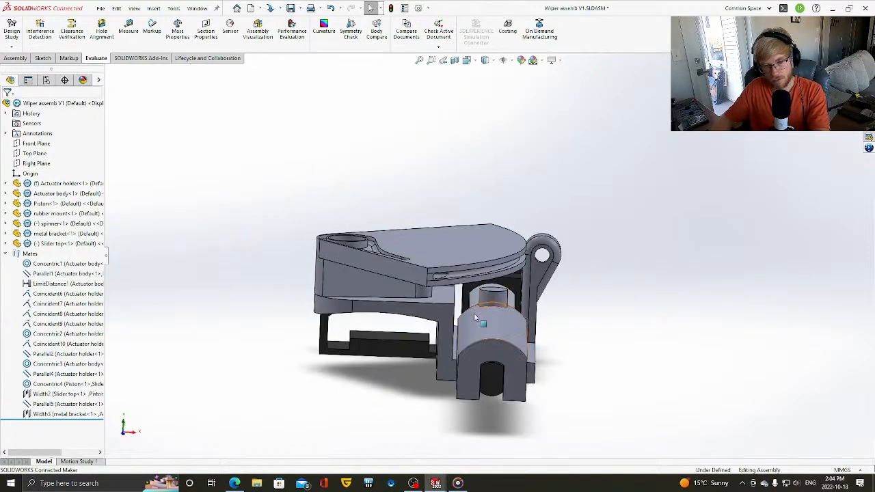
{"action": "key", "text": "Right"}
{"action": "key", "text": "Up"}
{"action": "key", "text": "Down"}
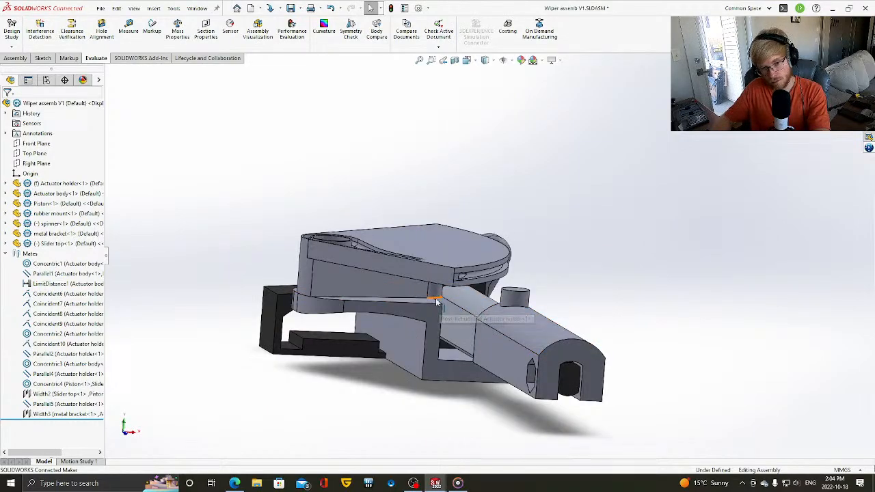
{"action": "key", "text": "Left"}
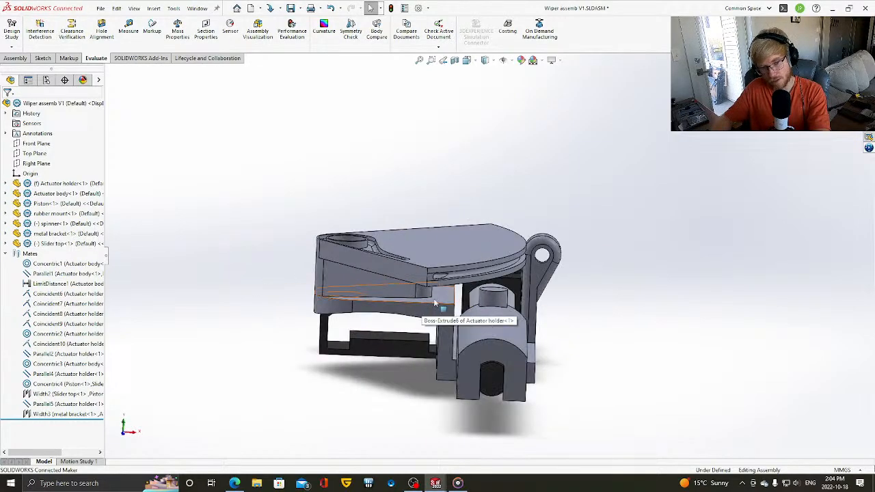
- Retract the Slider top until its post lies beneath the spinner, and view the assembly from the metal bracket side
{"action": "key", "text": "Up"}
{"action": "key", "text": "Down"}
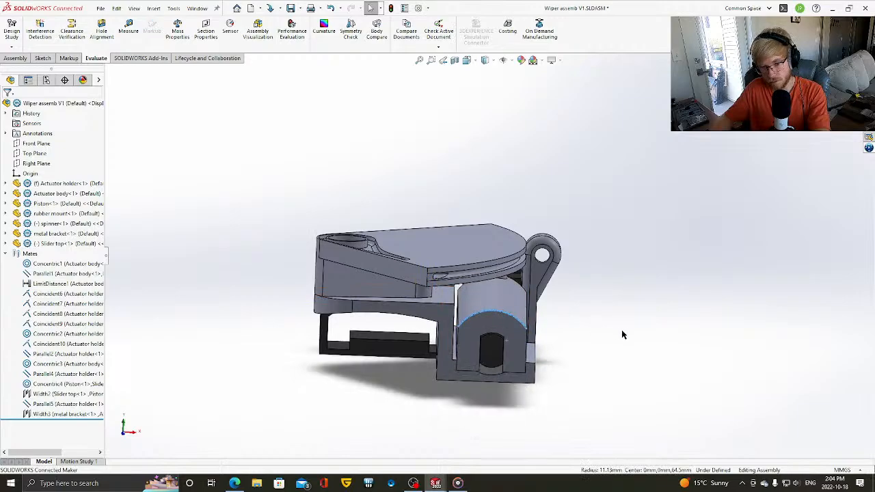
{"action": "key", "text": "Left"}
{"action": "key", "text": "Left"}
{"action": "key", "text": "Left"}
{"action": "key", "text": "Left"}
{"action": "key", "text": "Left"}
{"action": "key", "text": "Left"}
{"action": "key", "text": "Left"}
{"action": "key", "text": "Down"}
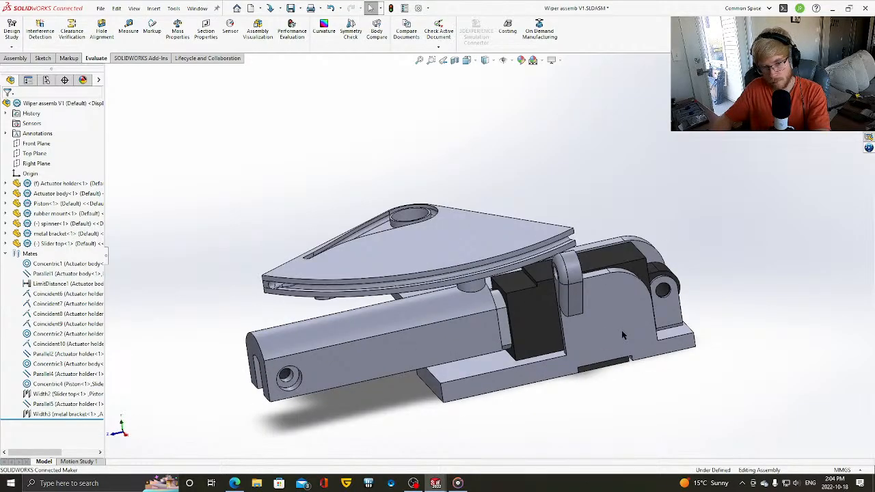
- Swing the spinner about its pivot back toward the Actuator holder while the Slider top stays retracted
{"action": "left_click_drag", "start_coordinate": [386, 259], "coordinate": [512, 250]}
{"action": "left_click", "coordinate": [660, 389]}
{"action": "key", "text": "Up"}
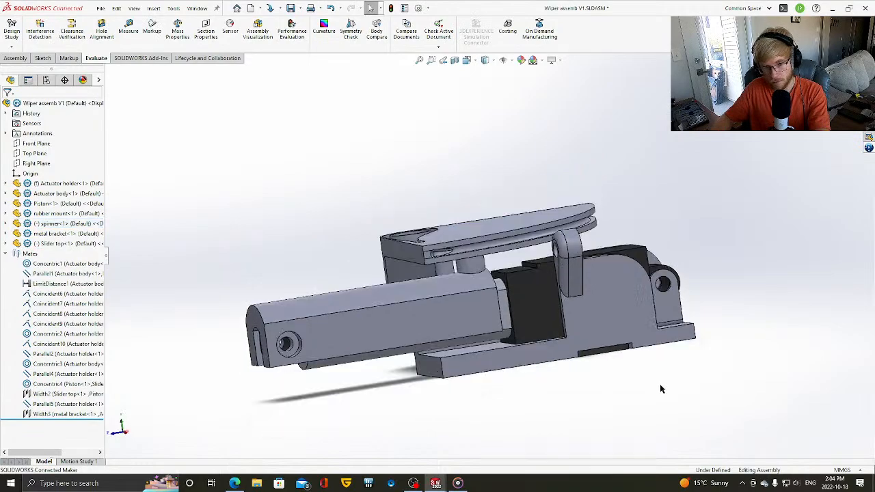
{"action": "key", "text": "Up"}
{"action": "key", "text": "Down"}
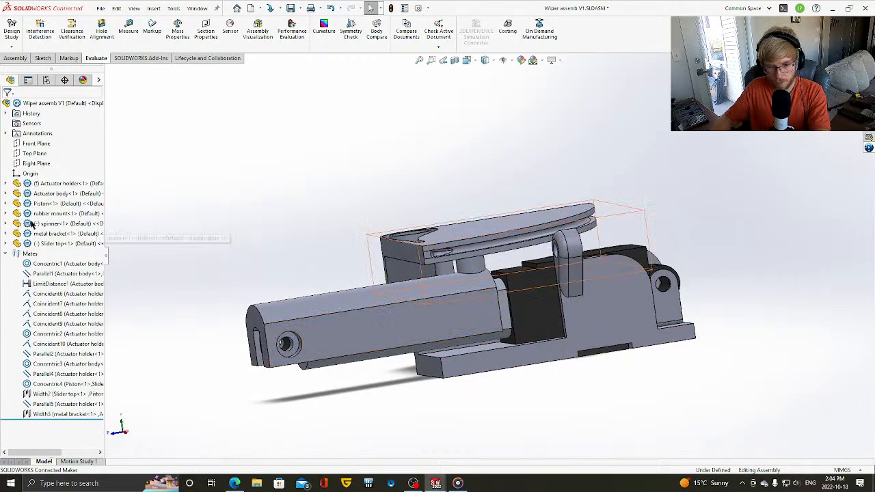
- Examine the clearance between the spinner, the retracted Slider top's post and the metal bracket from the front and side
{"action": "key", "text": "Right"}
{"action": "key", "text": "Right"}
{"action": "key", "text": "Right"}
{"action": "key", "text": "Right"}
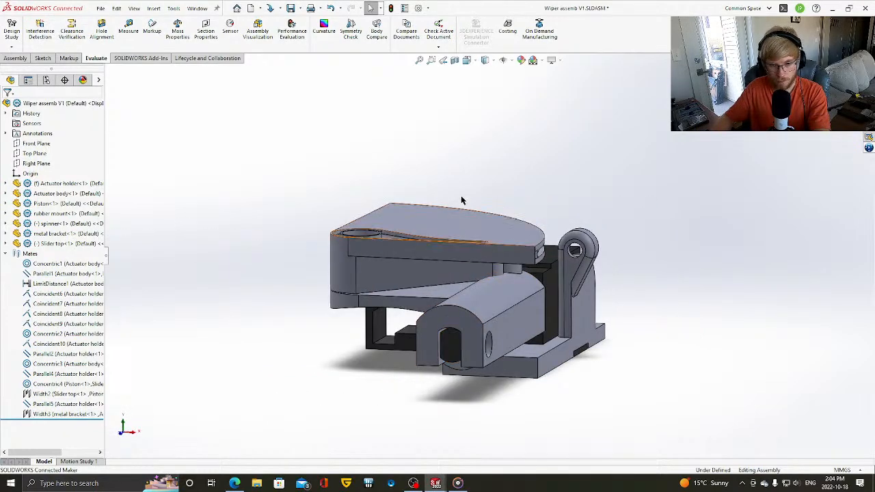
{"action": "key", "text": "Left"}
{"action": "key", "text": "Left"}
{"action": "key", "text": "Left"}
{"action": "key", "text": "Left"}
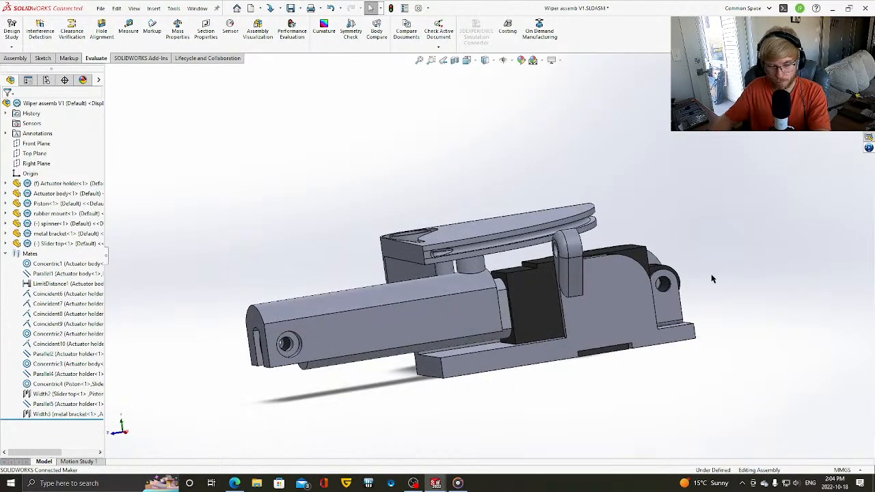
{"action": "key", "text": "Left"}
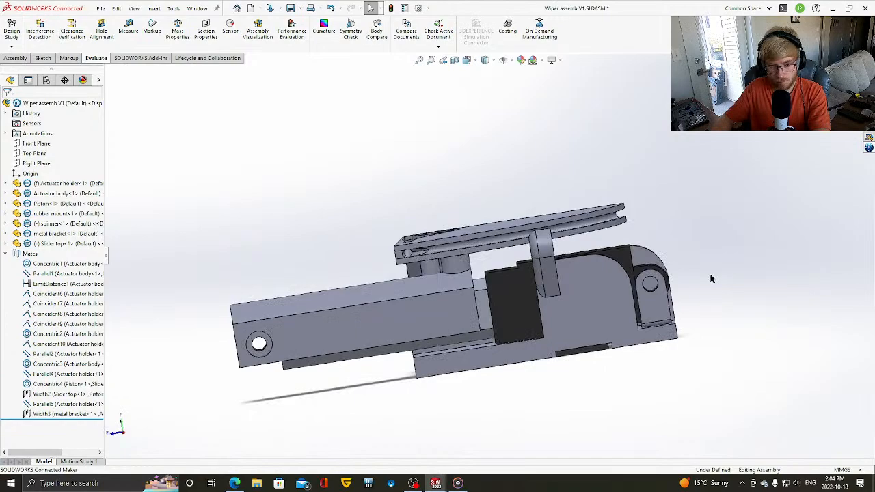
- Examine the gap between the spinner, its supporting holder arm and the retracted Slider top from the bracket side and the front
{"action": "key", "text": "Down"}
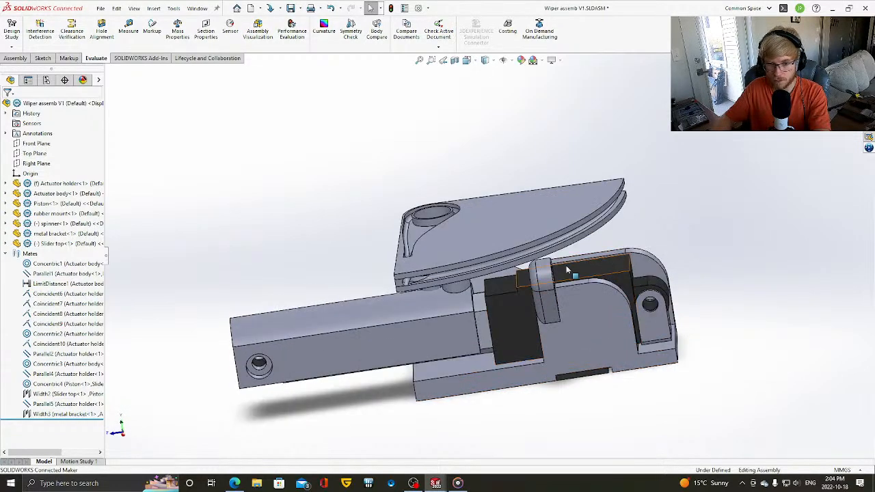
{"action": "key", "text": "Up"}
{"action": "middle_click_drag", "start_coordinate": [450, 288], "coordinate": [484, 275]}
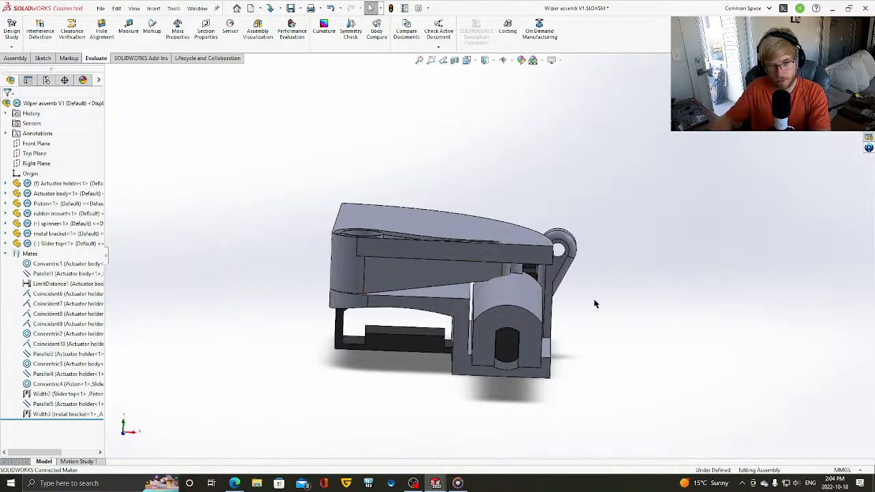
{"action": "key", "text": "Down"}
{"action": "key", "text": "Up"}
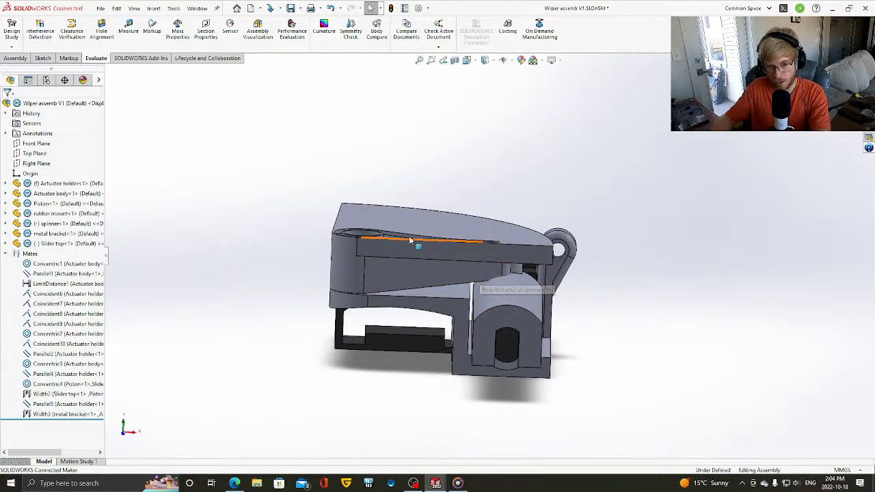
{"action": "key", "text": "Down"}
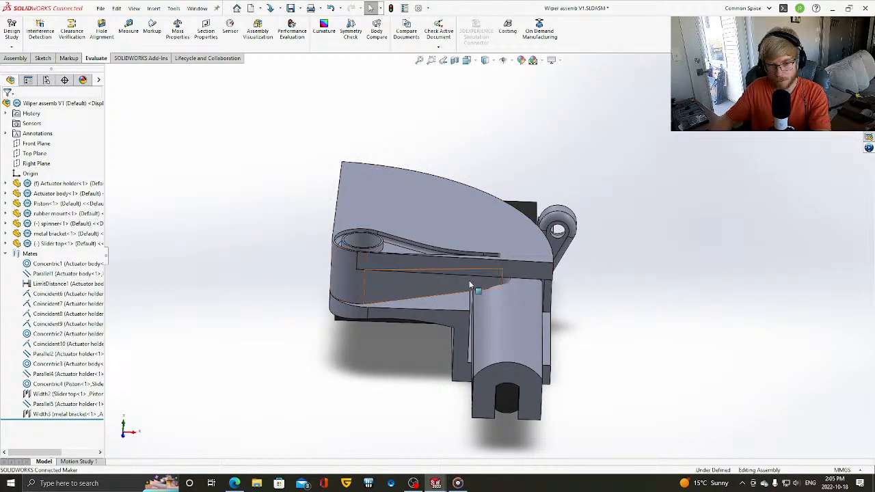
{"action": "key", "text": "Down"}
{"action": "key", "text": "Up"}
{"action": "key", "text": "Up"}
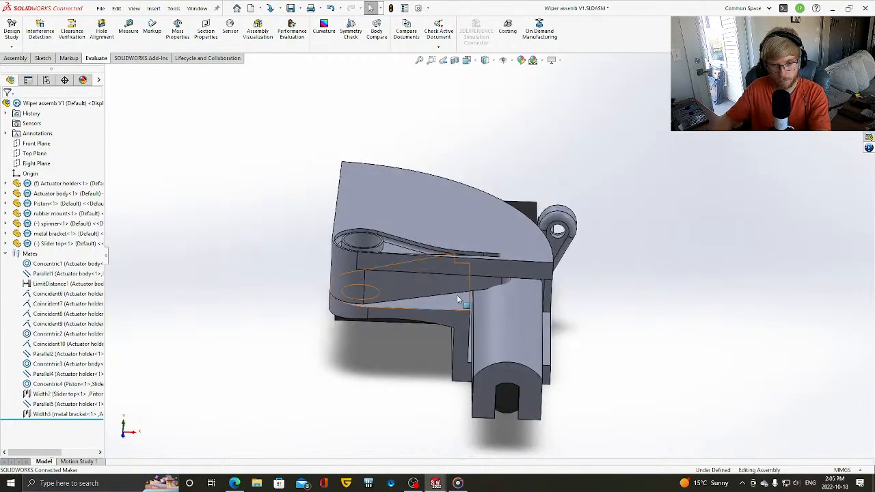
{"action": "key", "text": "Down"}
{"action": "key", "text": "Down"}
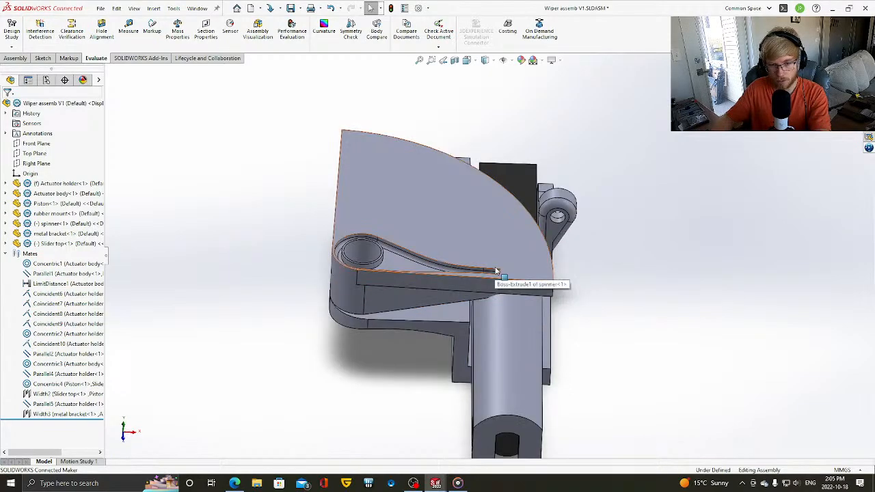
{"action": "key", "text": "Up"}
{"action": "key", "text": "Up"}
{"action": "key", "text": "Up"}
{"action": "key", "text": "Up"}
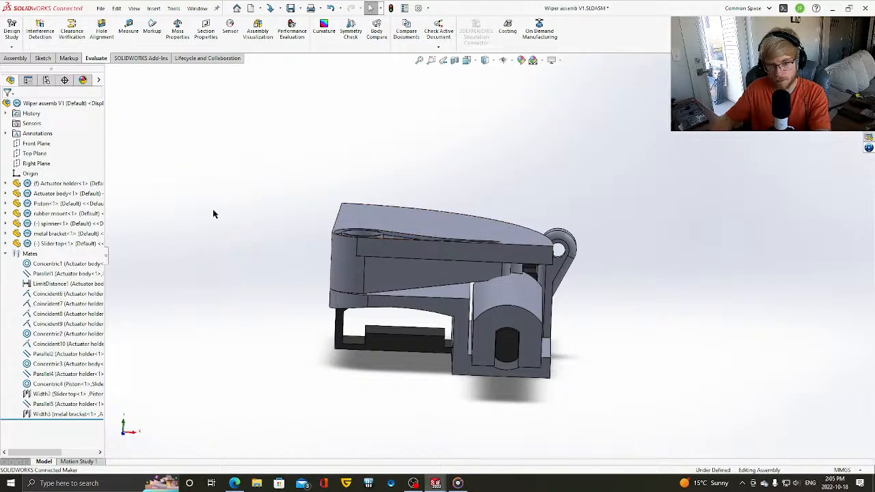
- Check the spinner's position over the Slider top from above and try swinging it about its pivot
{"action": "key", "text": "z"}
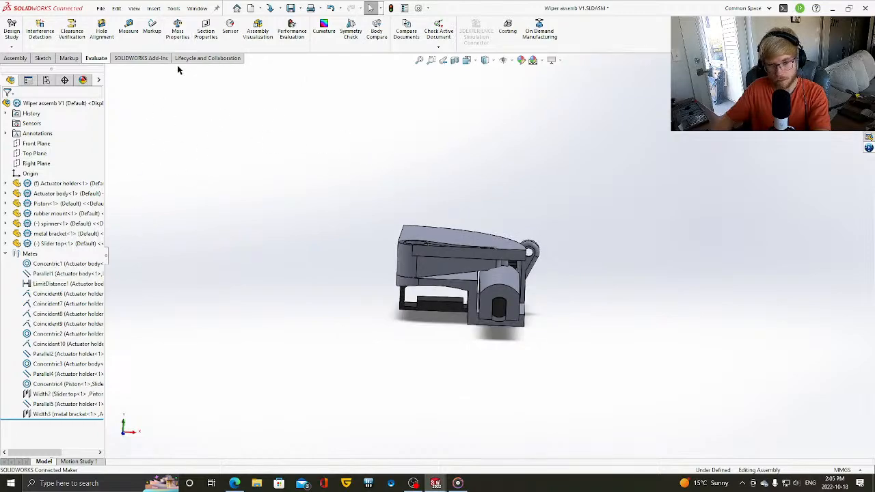
{"action": "scroll", "coordinate": [509, 273], "scroll_direction": "down", "scroll_amount": 5}
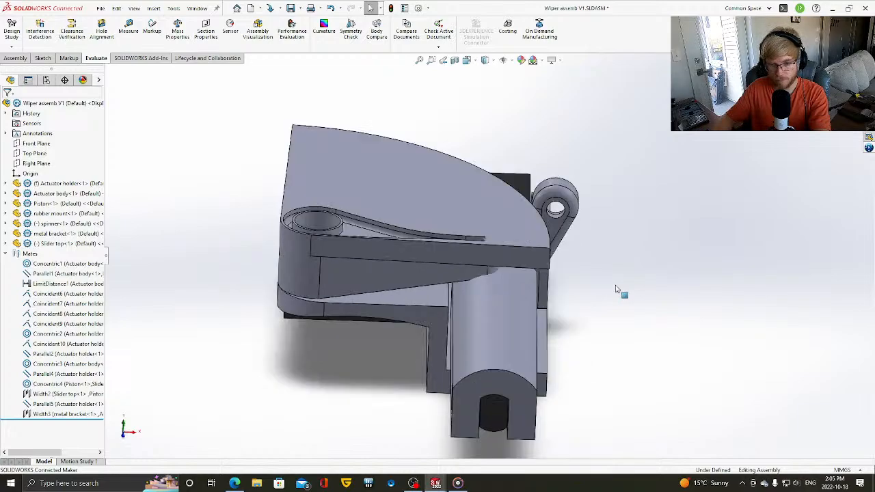
{"action": "middle_click_drag", "start_coordinate": [588, 292], "coordinate": [578, 279]}
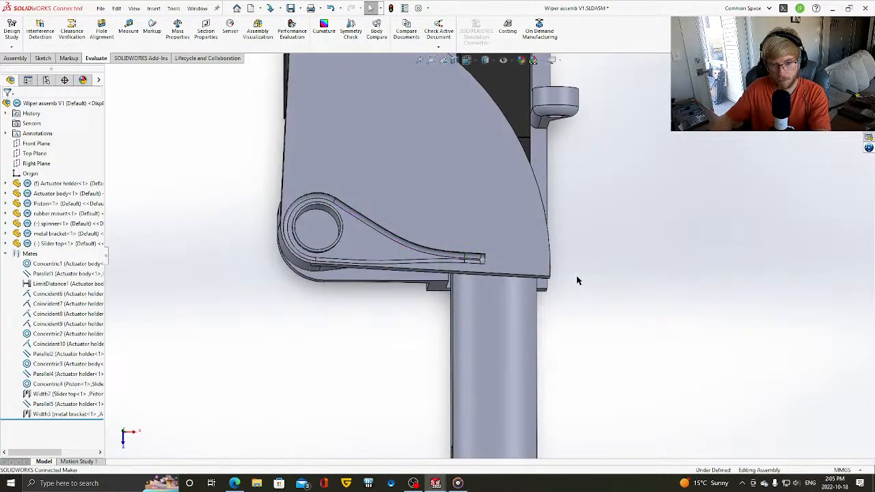
{"action": "scroll", "coordinate": [578, 279], "scroll_direction": "up", "scroll_amount": 3}
{"action": "left_click", "coordinate": [429, 144]}
{"action": "left_click_drag", "start_coordinate": [430, 144], "coordinate": [441, 93]}
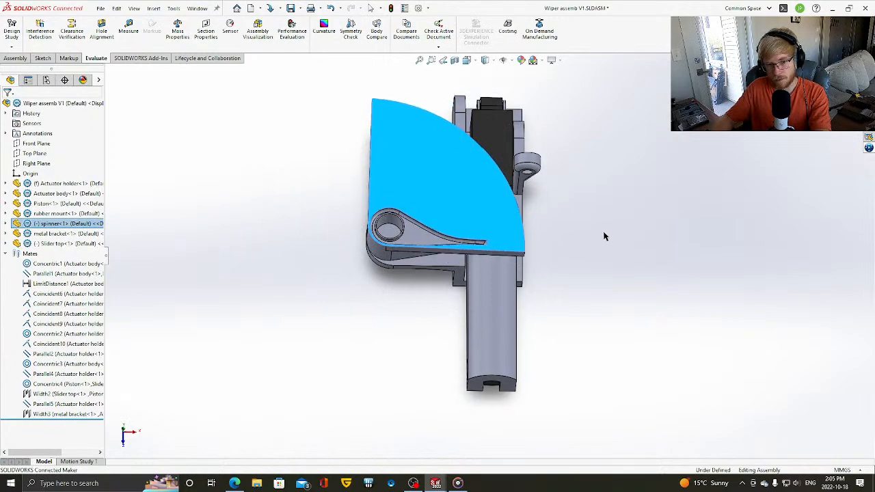
{"action": "left_click", "coordinate": [604, 235]}
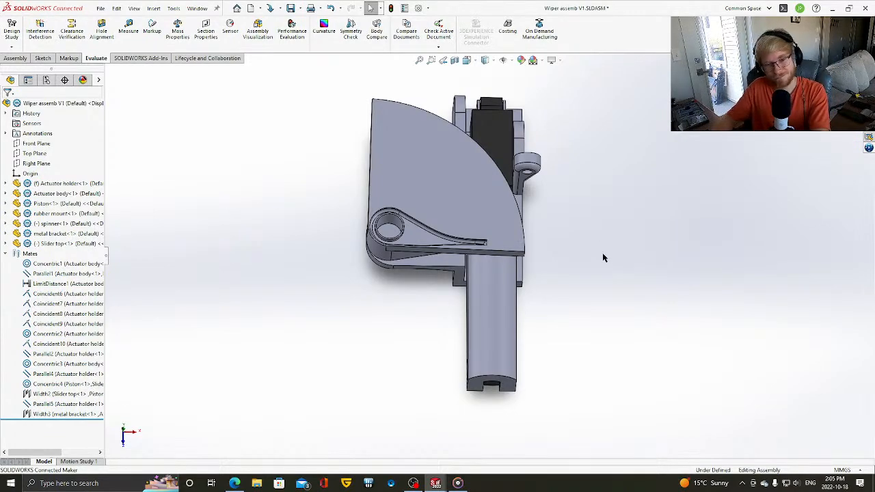
- Examine how the Slider top's post sits beneath the spinner's outer edge from the front and the slider side
{"action": "middle_click_drag", "start_coordinate": [603, 258], "coordinate": [563, 238]}
{"action": "scroll", "coordinate": [573, 237], "scroll_direction": "down", "scroll_amount": 4}
{"action": "scroll", "coordinate": [562, 238], "scroll_direction": "up", "scroll_amount": 5}
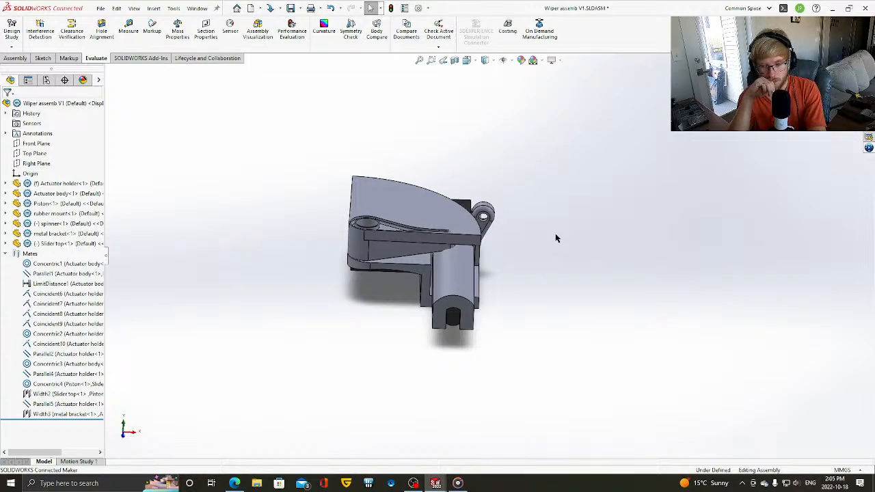
{"action": "key", "text": "Up"}
{"action": "key", "text": "Left"}
{"action": "key", "text": "Up"}
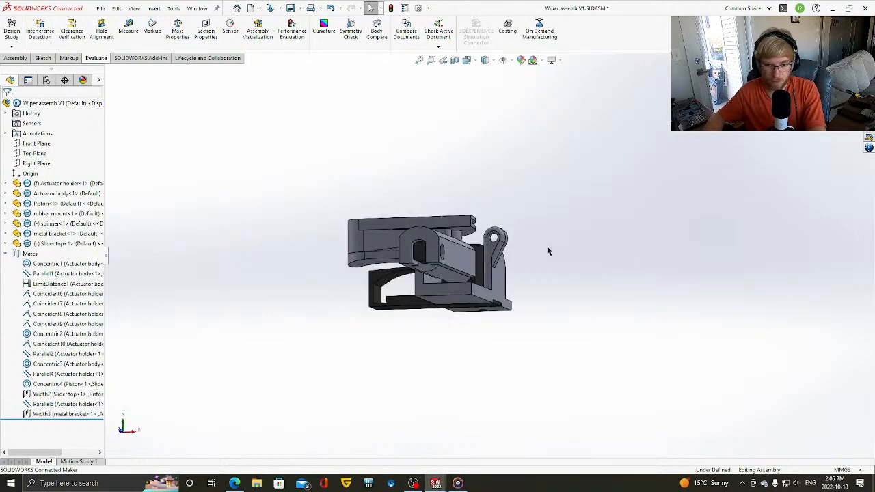
{"action": "key", "text": "Left"}
{"action": "middle_click_drag", "start_coordinate": [451, 275], "coordinate": [482, 325]}
{"action": "scroll", "coordinate": [439, 301], "scroll_direction": "down", "scroll_amount": 4}
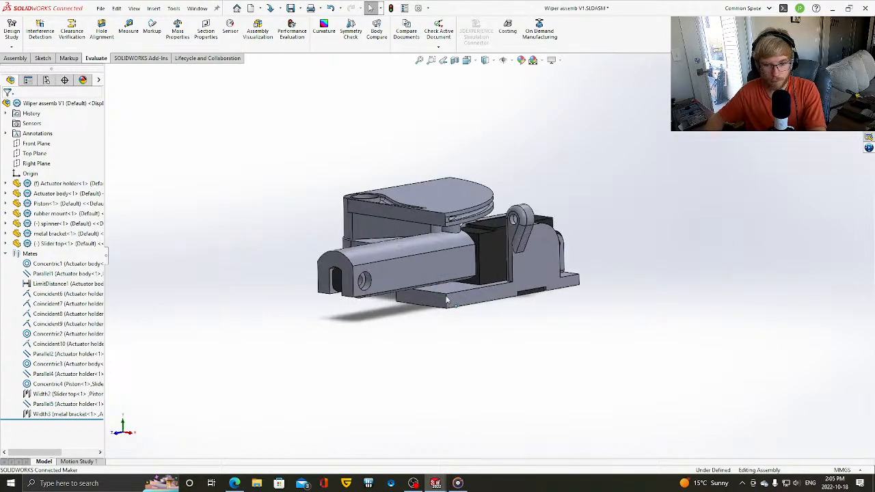
{"action": "mouse_move", "coordinate": [453, 246]}
{"action": "left_mouse_down"}
{"action": "mouse_move", "coordinate": [313, 267]}
{"action": "mouse_move", "coordinate": [444, 238]}
{"action": "mouse_move", "coordinate": [453, 245]}
{"action": "left_mouse_up"}
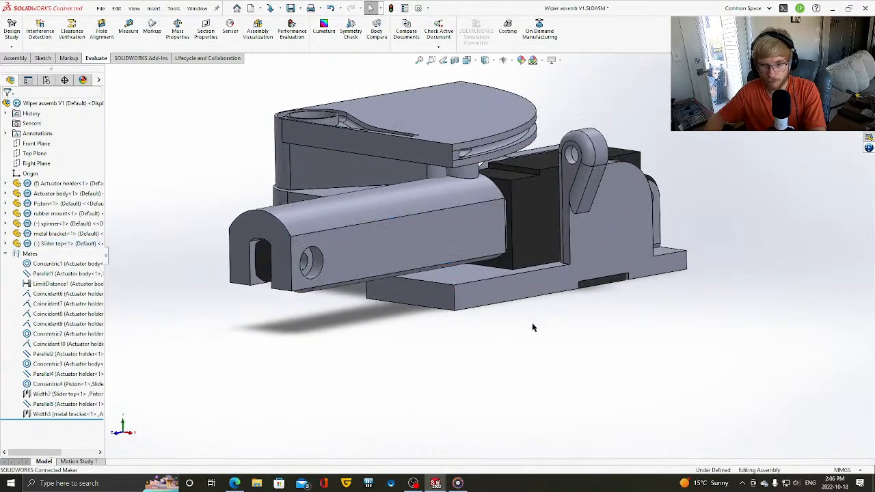
- Inspect the spinner's pivot hub, the holder arm and the Slider top's post from all around the assembly
{"action": "key", "text": "Right"}
{"action": "key", "text": "Right"}
{"action": "key", "text": "Right"}
{"action": "key", "text": "Right"}
{"action": "key", "text": "Right"}
{"action": "key", "text": "Right"}
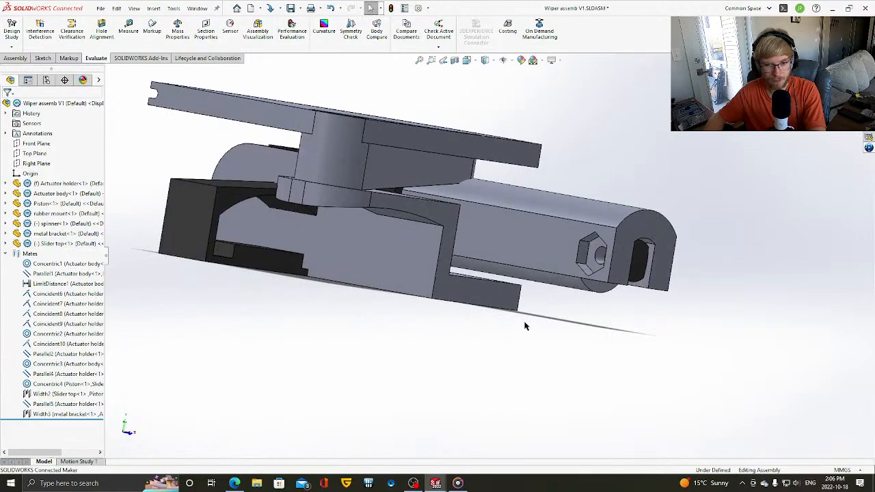
{"action": "key", "text": "Right"}
{"action": "key", "text": "Right"}
{"action": "key", "text": "Right"}
{"action": "key", "text": "Right"}
{"action": "key", "text": "Right"}
{"action": "key", "text": "Right"}
{"action": "key", "text": "Right"}
{"action": "key", "text": "Right"}
{"action": "key", "text": "Right"}
{"action": "key", "text": "Right"}
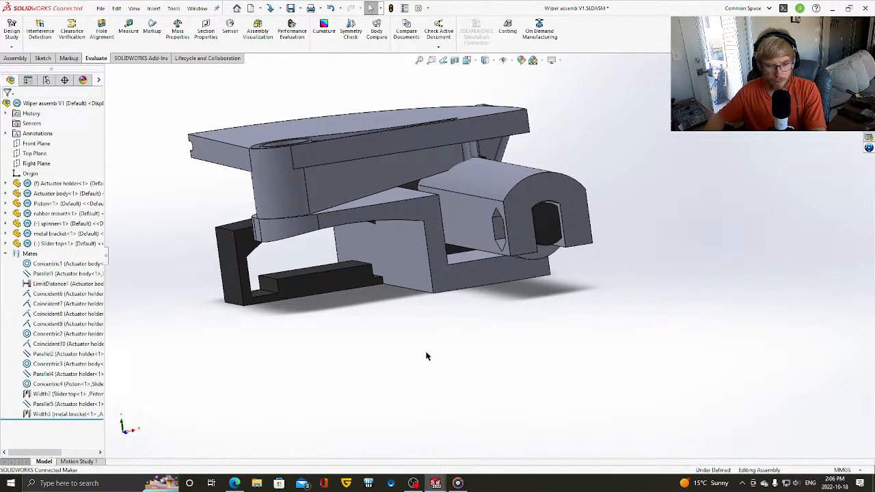
{"action": "key", "text": "Right"}
{"action": "key", "text": "Right"}
{"action": "key", "text": "Right"}
{"action": "key", "text": "Right"}
{"action": "key", "text": "Right"}
{"action": "key", "text": "Right"}
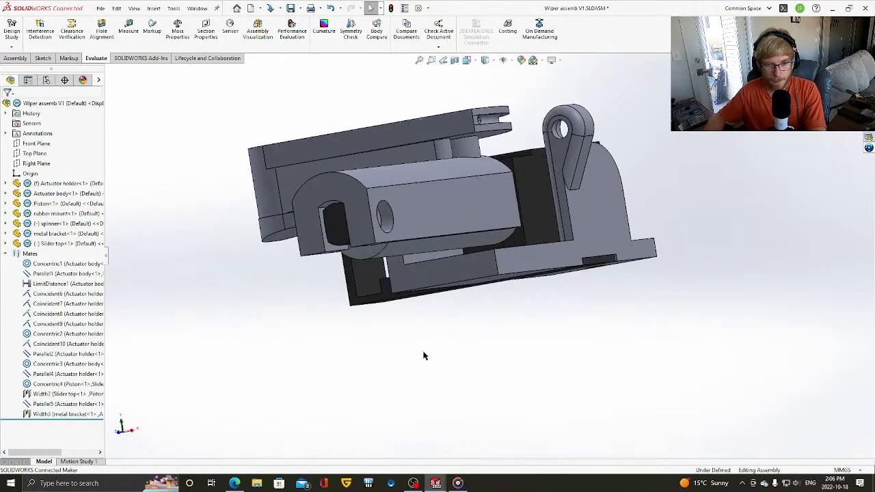
{"action": "key", "text": "Down"}
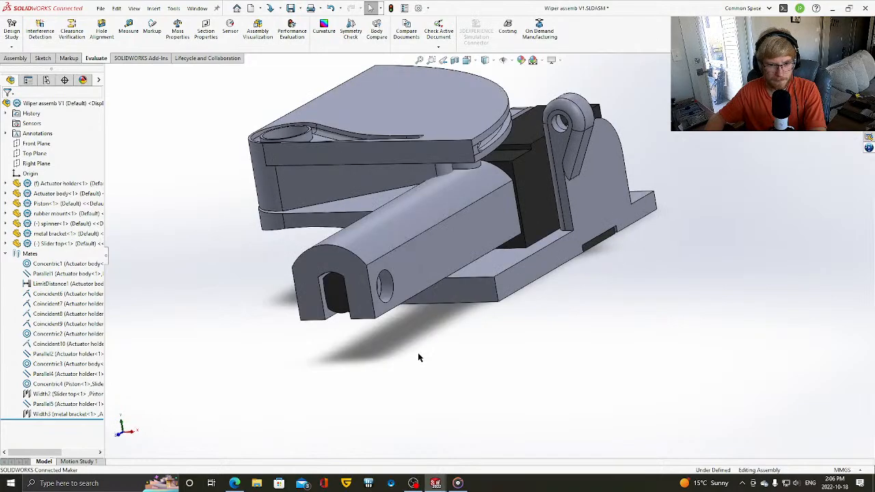
{"action": "key", "text": "Right"}
{"action": "key", "text": "Down"}
{"action": "key", "text": "Up"}
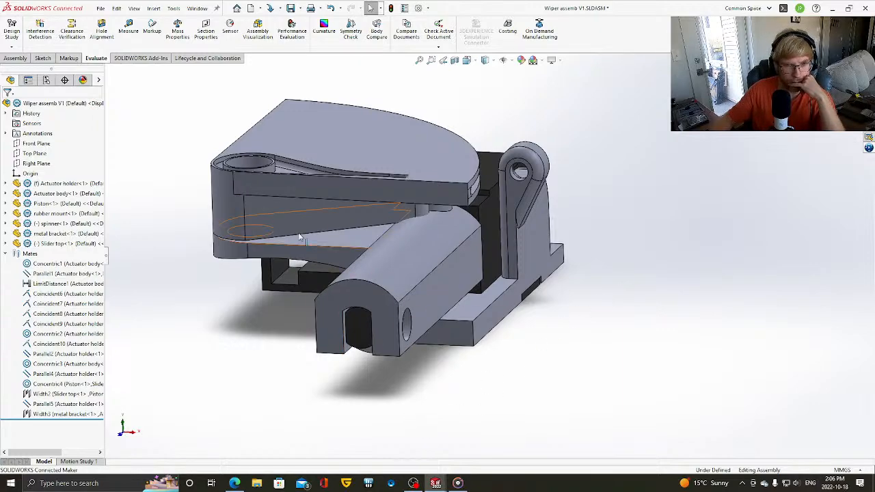
{"action": "left_click_drag", "start_coordinate": [363, 277], "coordinate": [346, 286]}
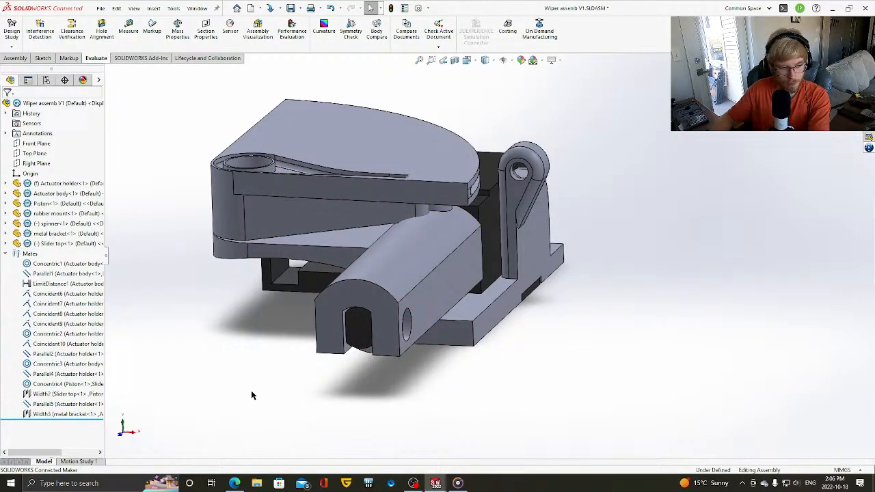